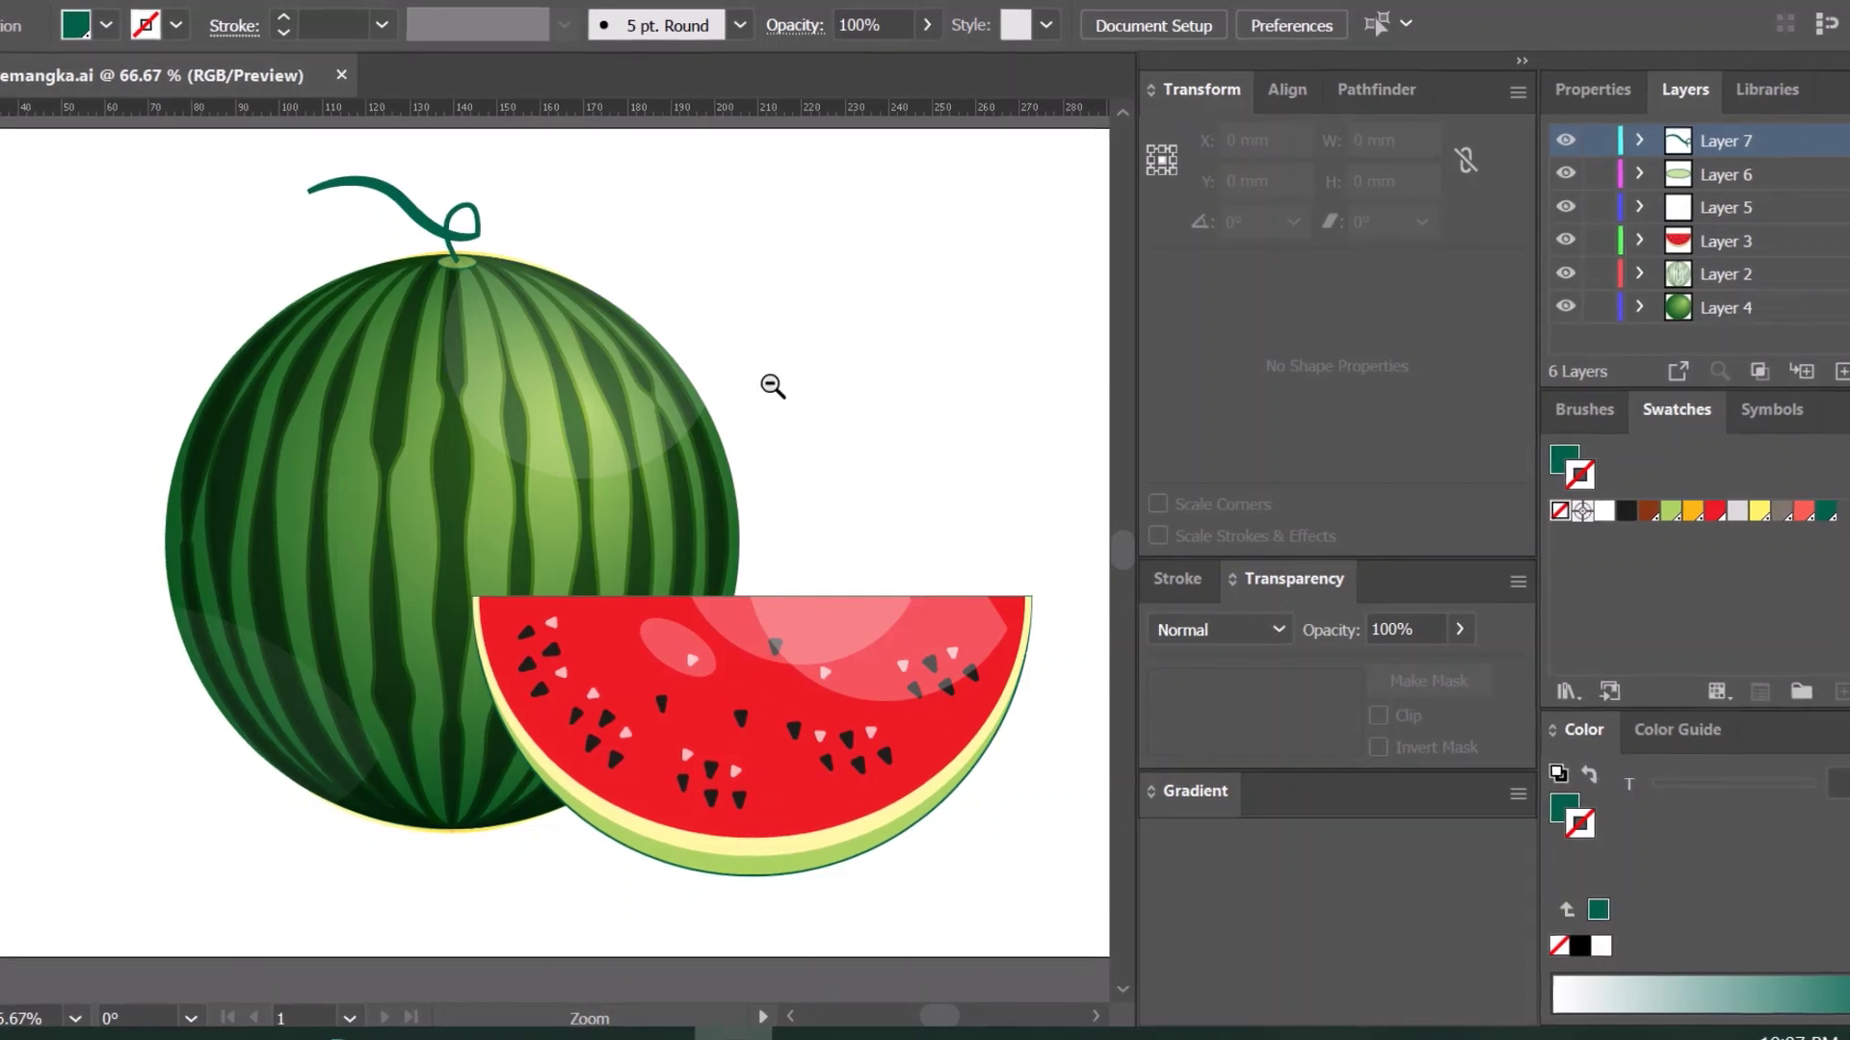
Step: Add a new layer and draw an artboard-sized rectangle aligned to the artboard
{"action": "key", "text": "ctrl+minus"}
{"action": "key", "text": "ctrl+l"}
{"action": "left_click", "coordinate": [1684, 511]}
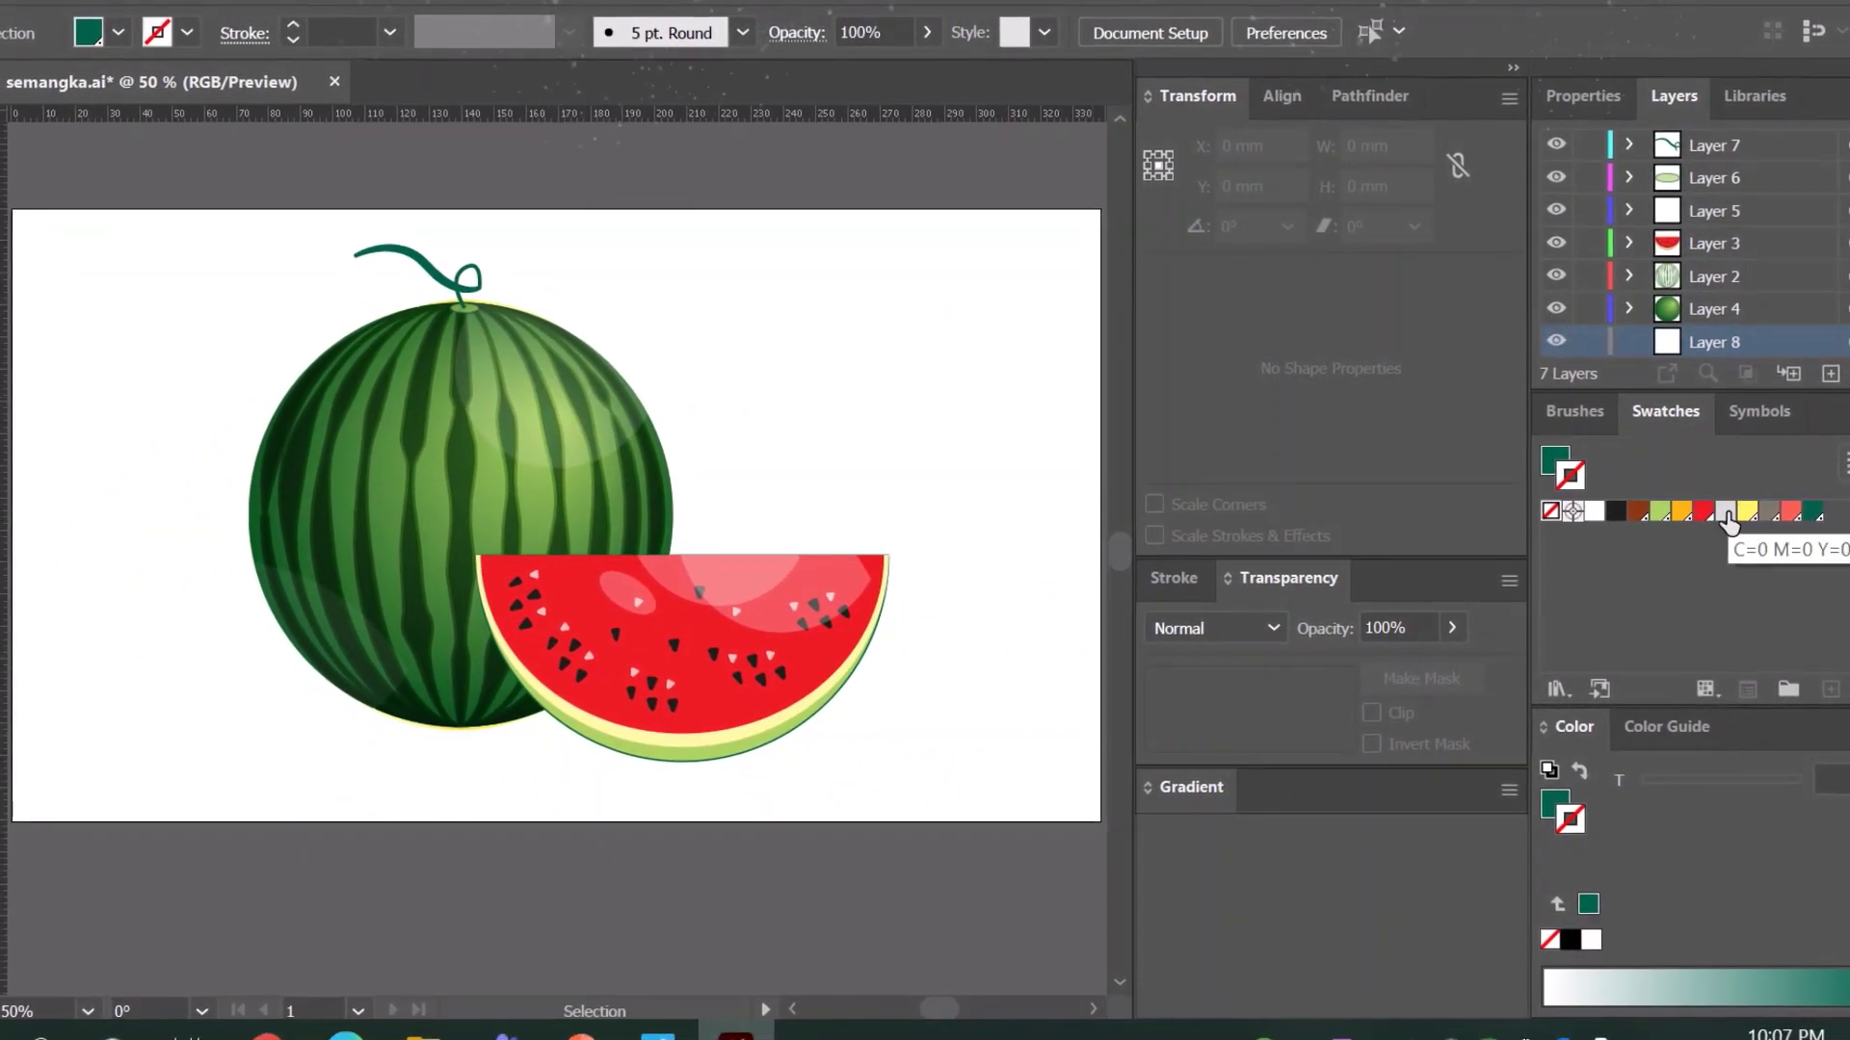
{"action": "key", "text": "m"}
{"action": "left_click_drag", "start_coordinate": [8, 210], "coordinate": [1092, 822]}
{"action": "left_click", "coordinate": [1279, 100]}
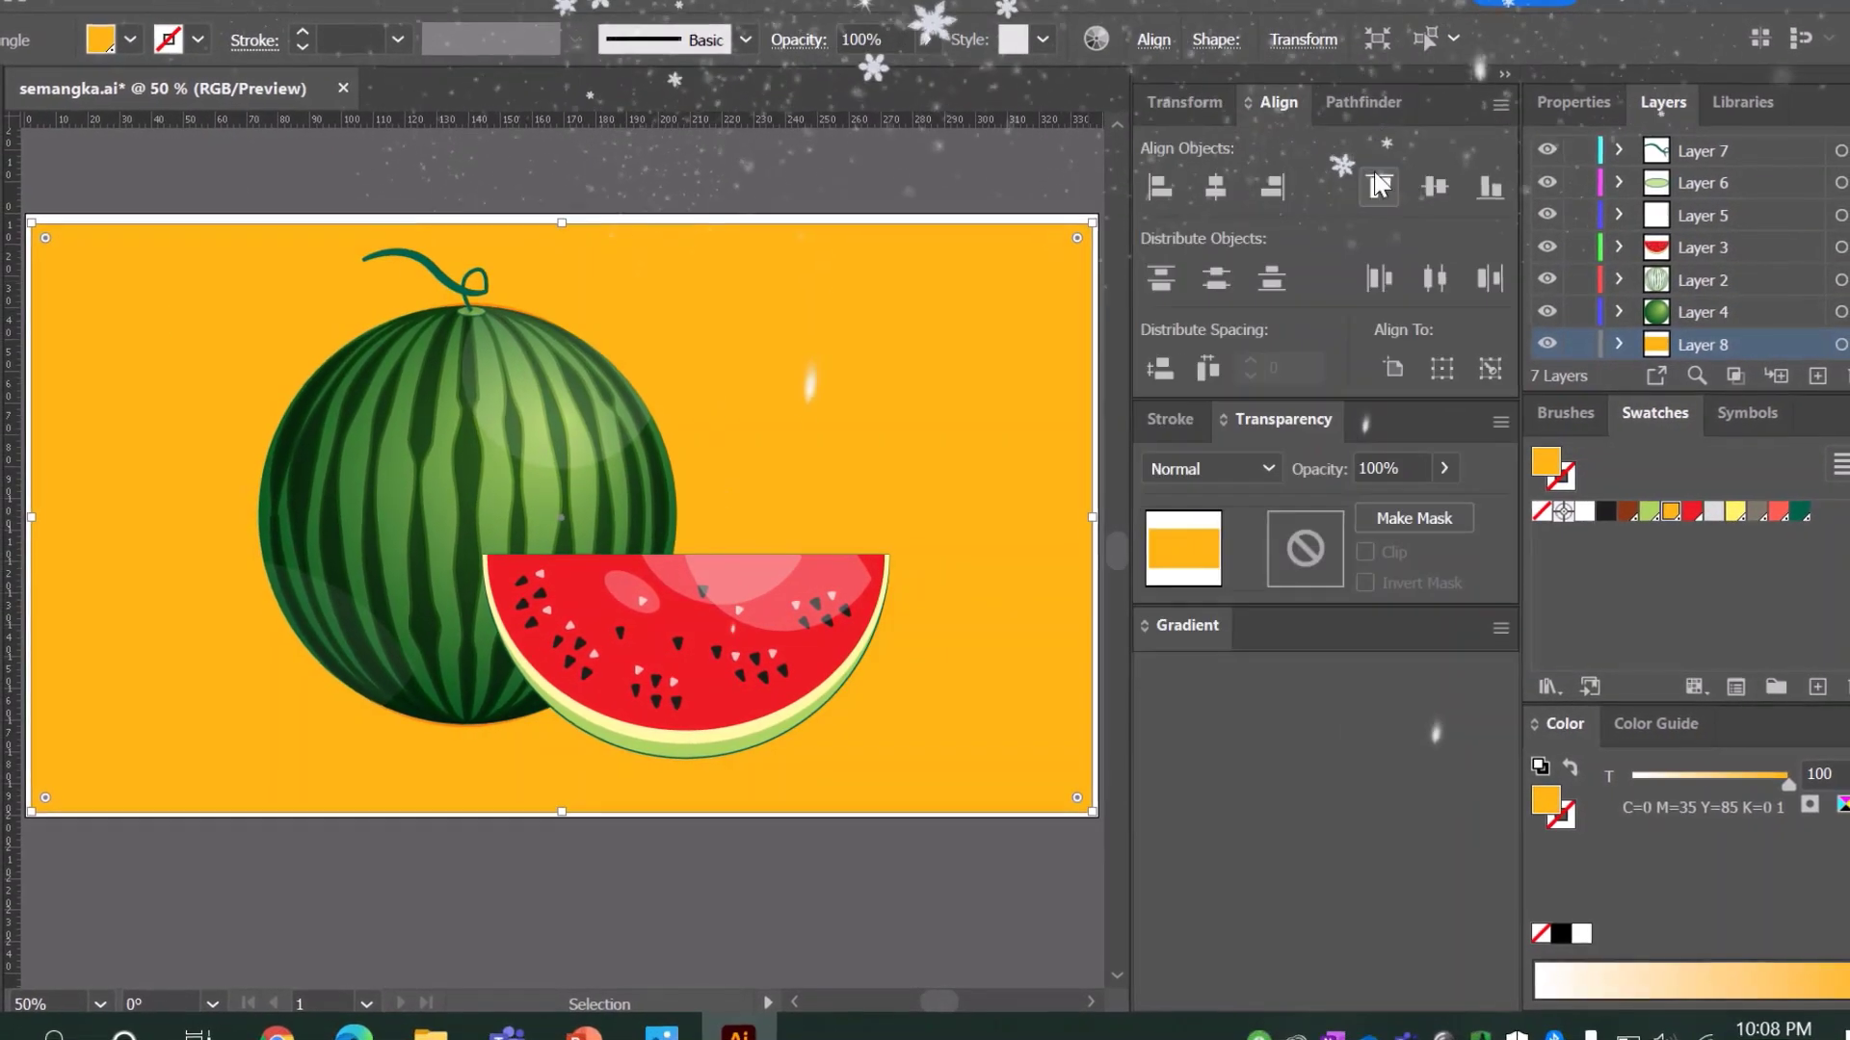
{"action": "left_click", "coordinate": [1366, 100]}
Step: Fill the rectangle with a freeform gradient and move its red area toward the bottom-right
{"action": "left_click", "coordinate": [1169, 511]}
{"action": "left_click", "coordinate": [1360, 569]}
{"action": "left_click", "coordinate": [908, 636]}
{"action": "left_click_drag", "start_coordinate": [909, 636], "coordinate": [1059, 771]}
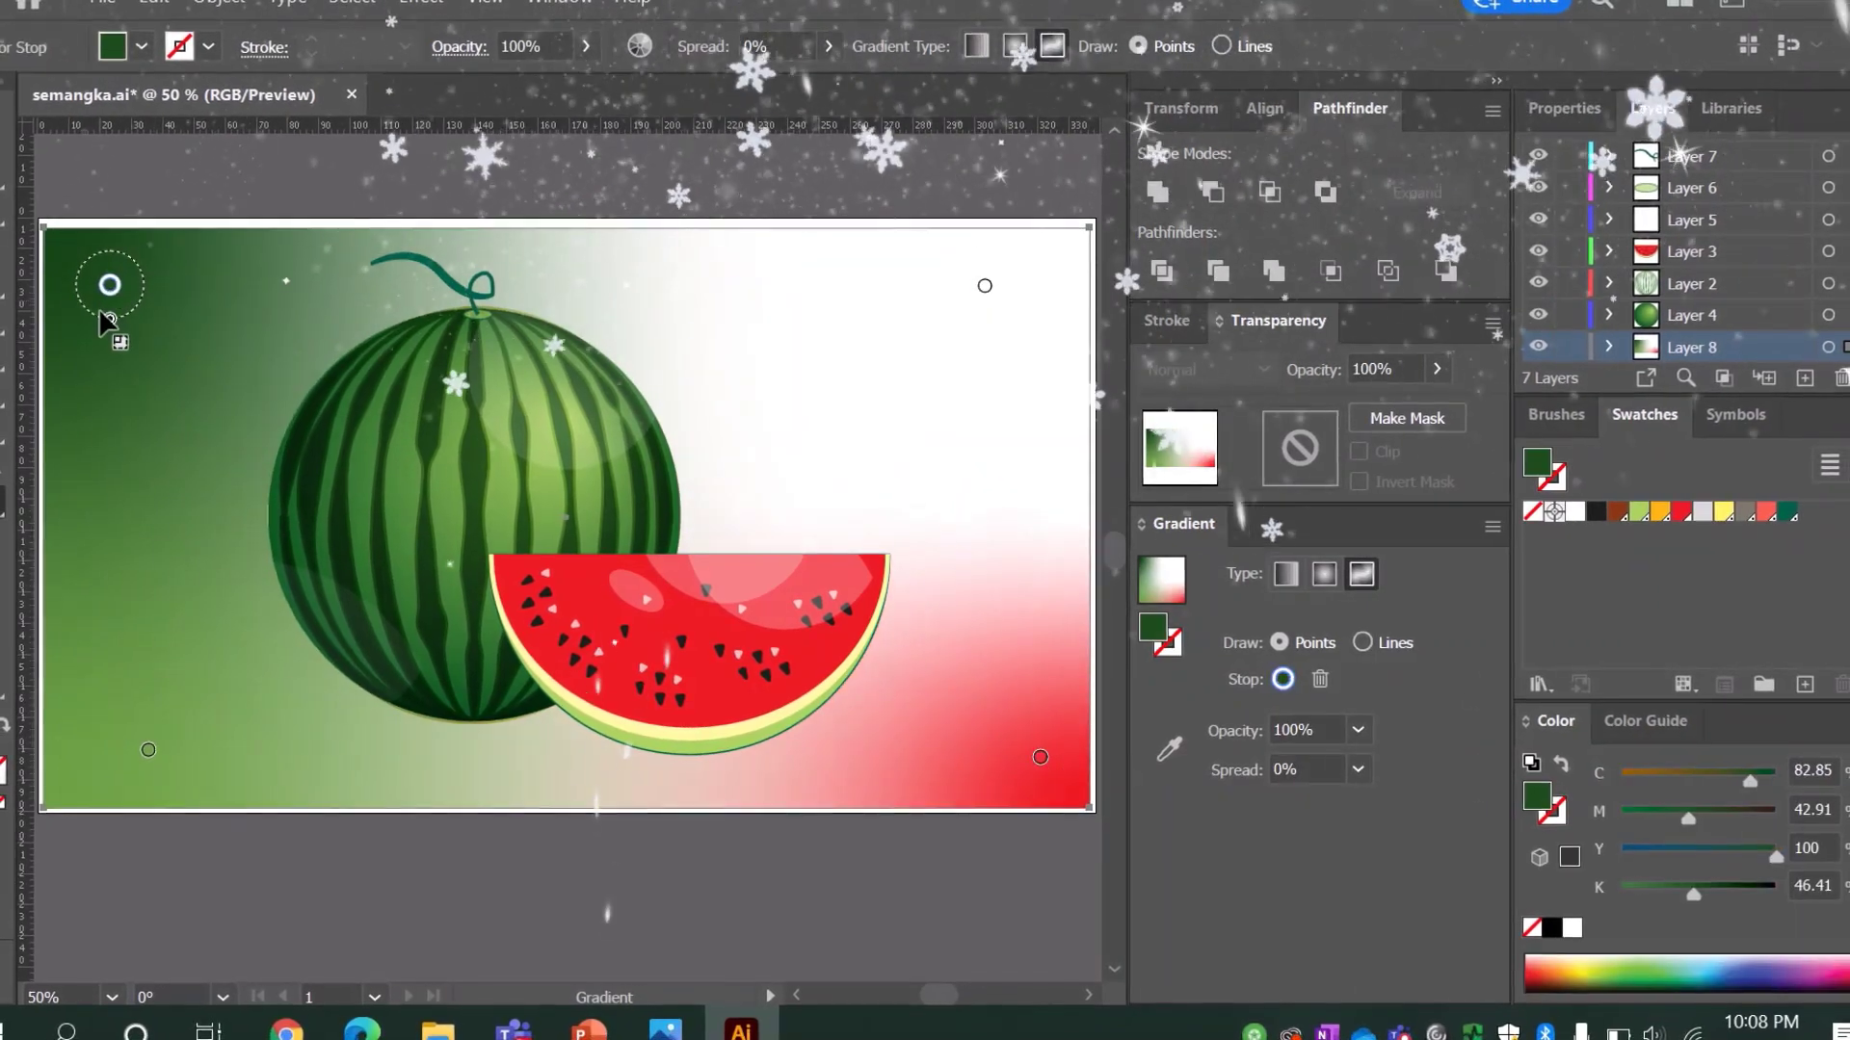
Step: Lock the background layer and select the watermelon and slice group
{"action": "key", "text": "v"}
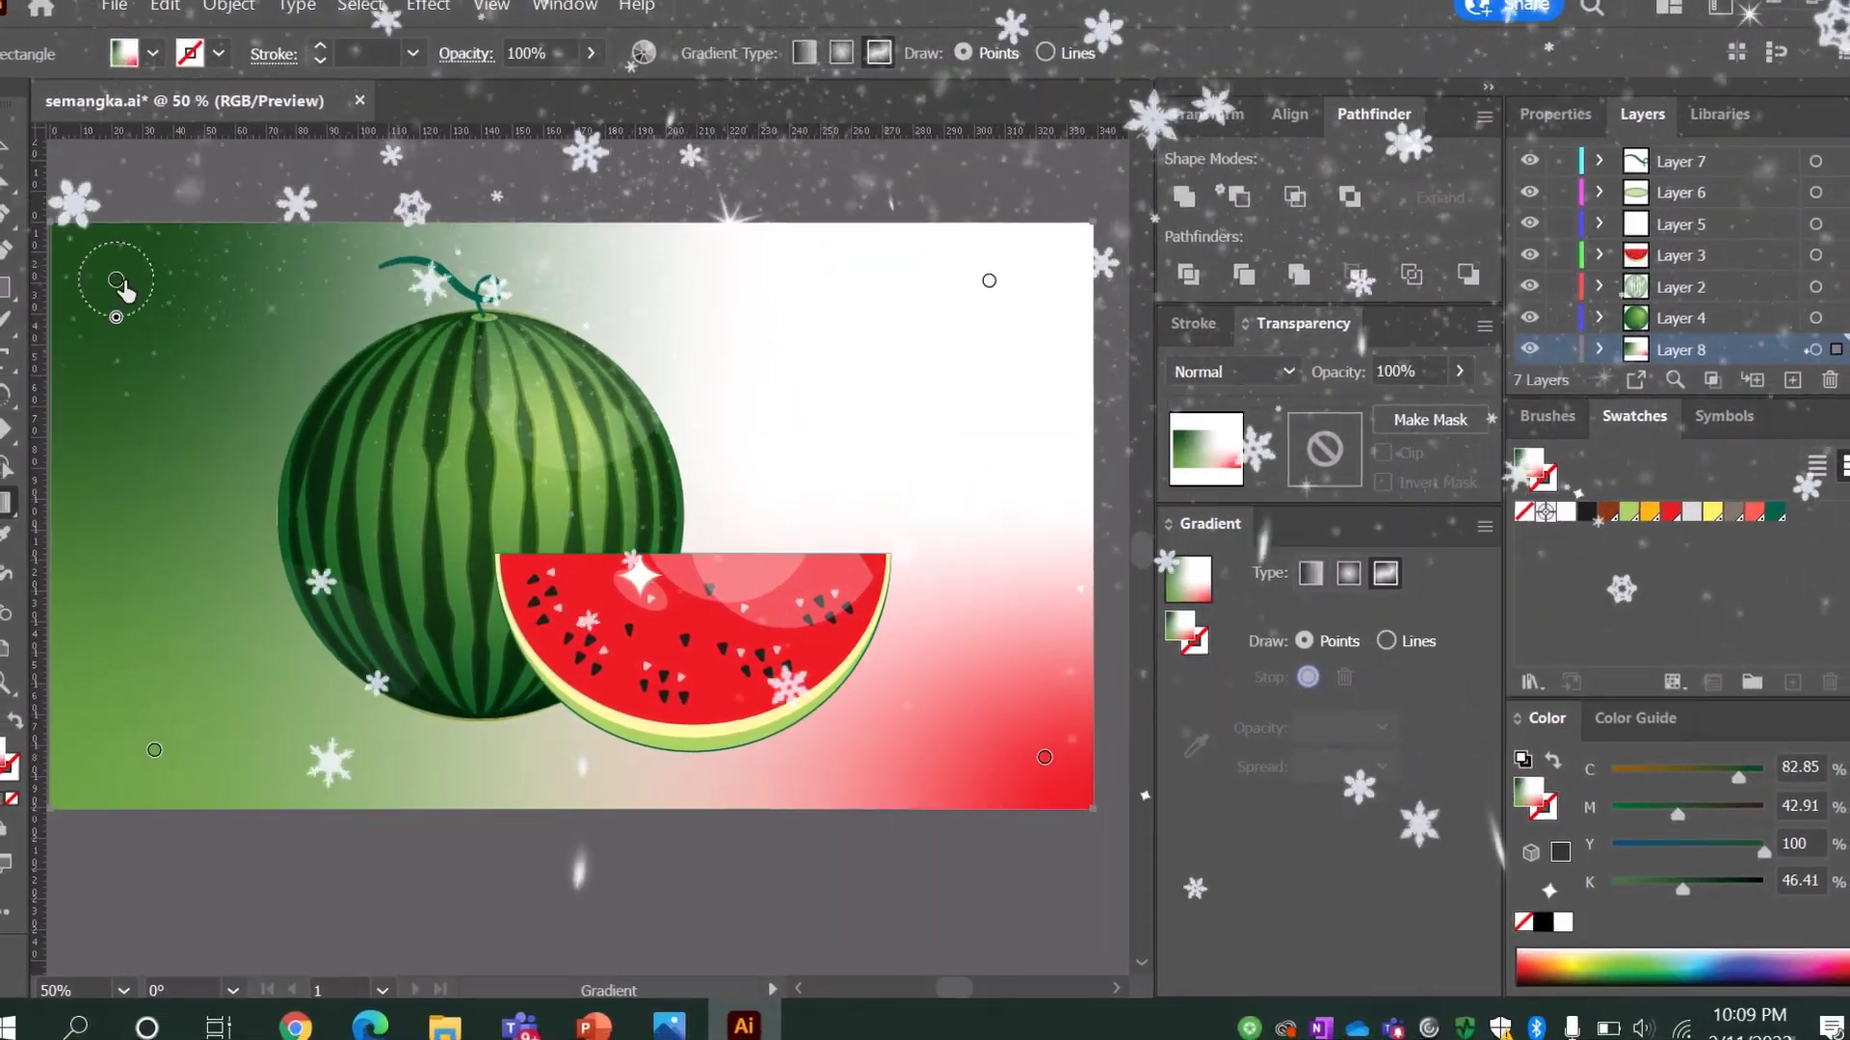
{"action": "left_click", "coordinate": [1553, 348]}
{"action": "left_click_drag", "start_coordinate": [922, 286], "coordinate": [674, 578]}
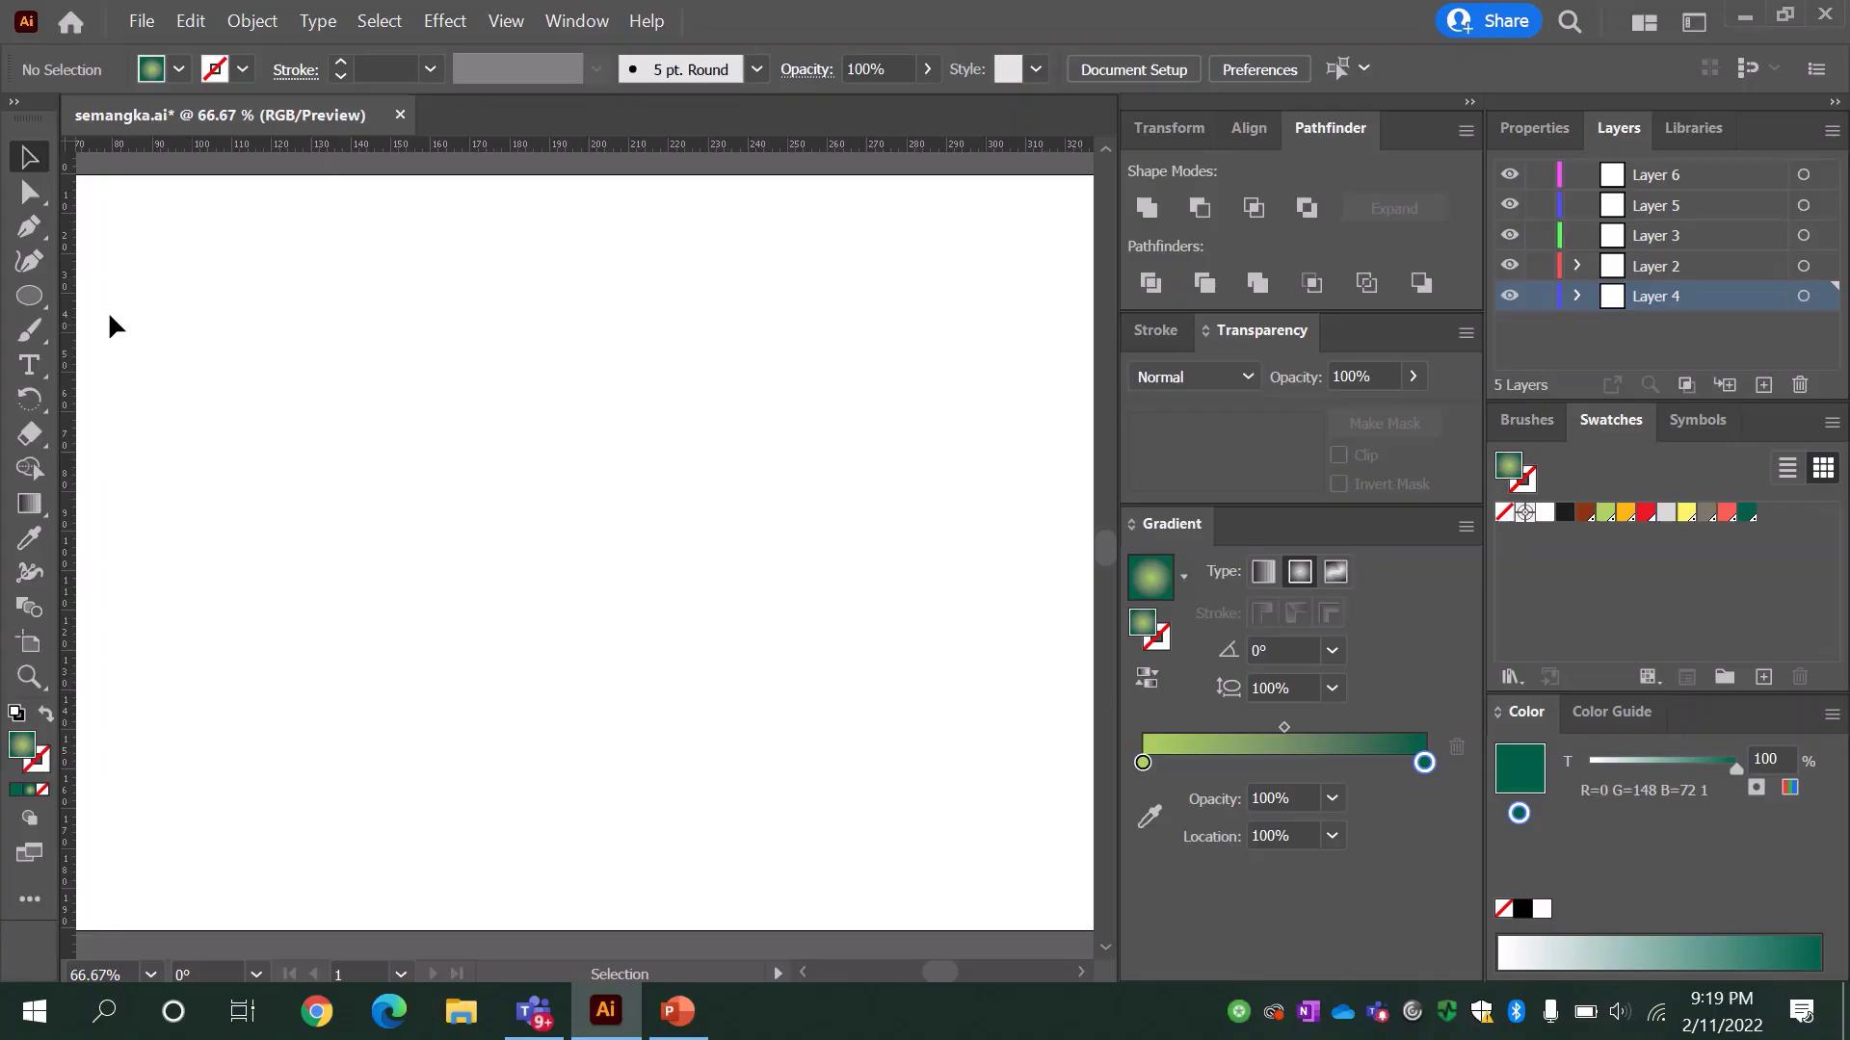
Step: Draw a light green circle mid-artboard, then enlarge and reposition it
{"action": "left_click", "coordinate": [179, 69]}
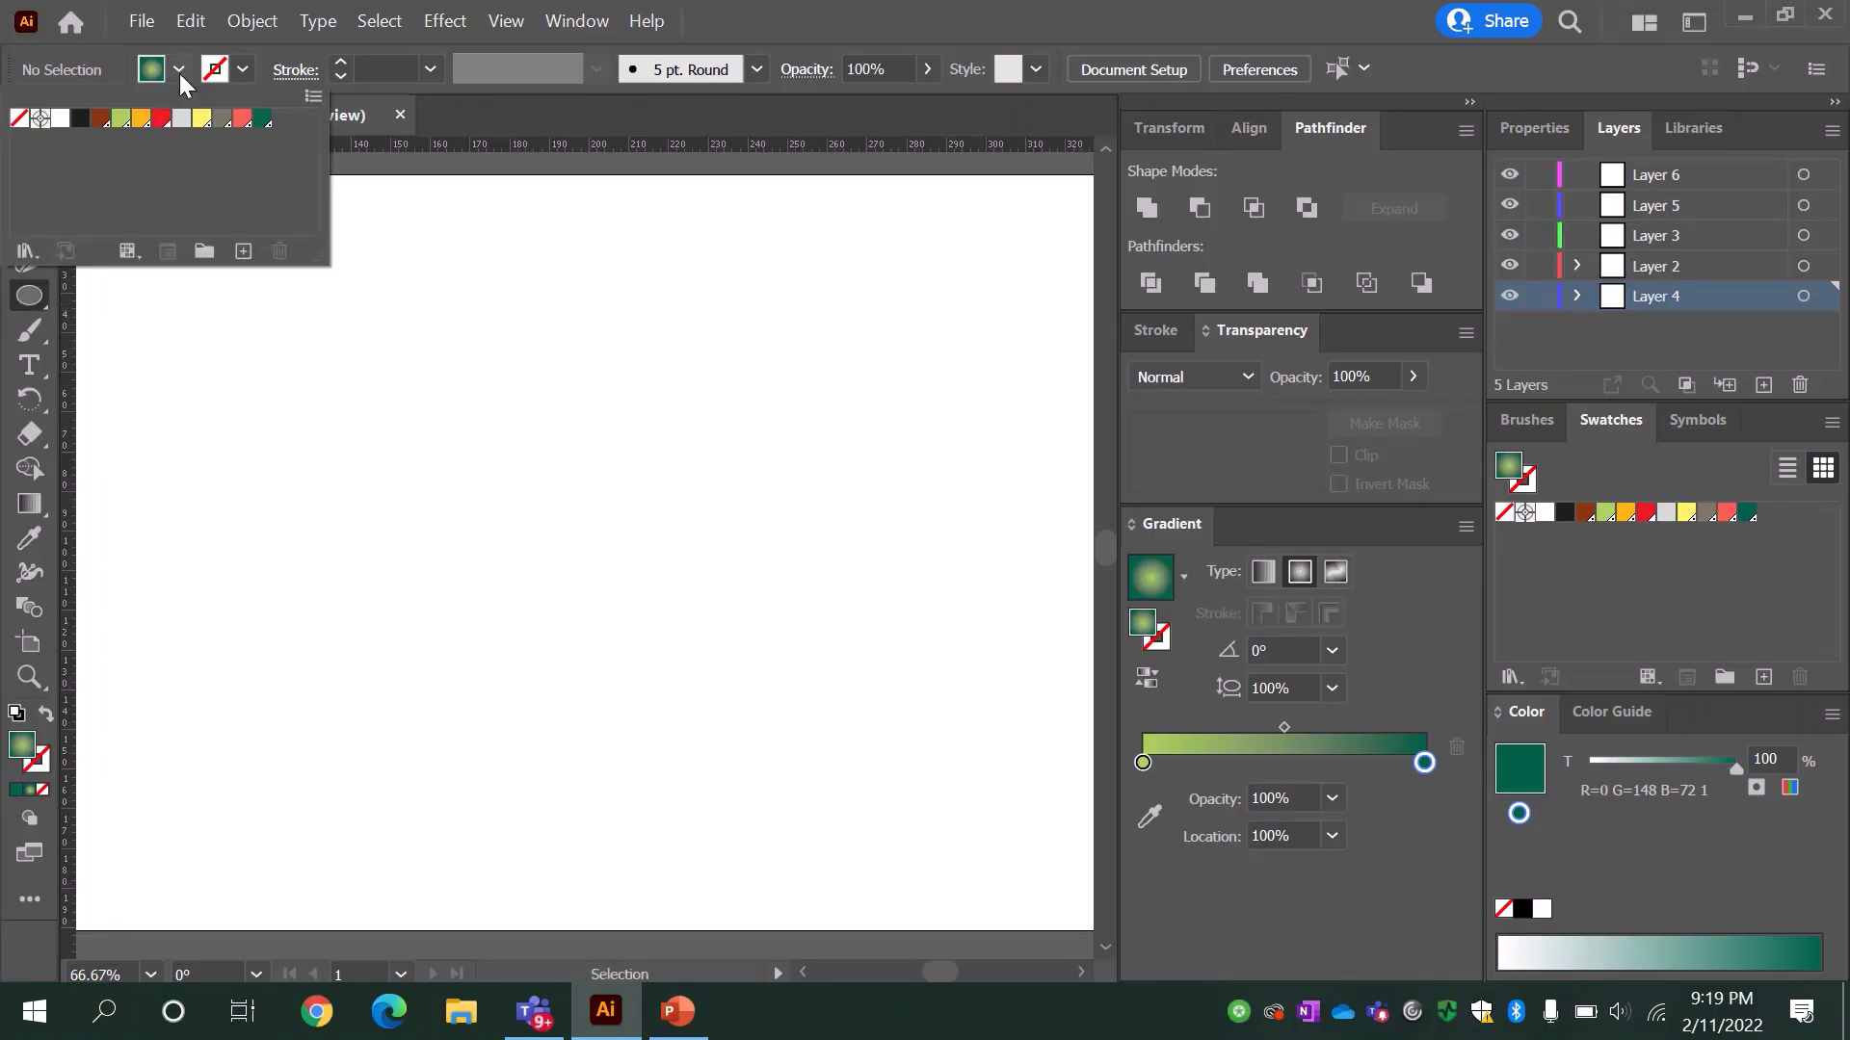
{"action": "left_click", "coordinate": [113, 115]}
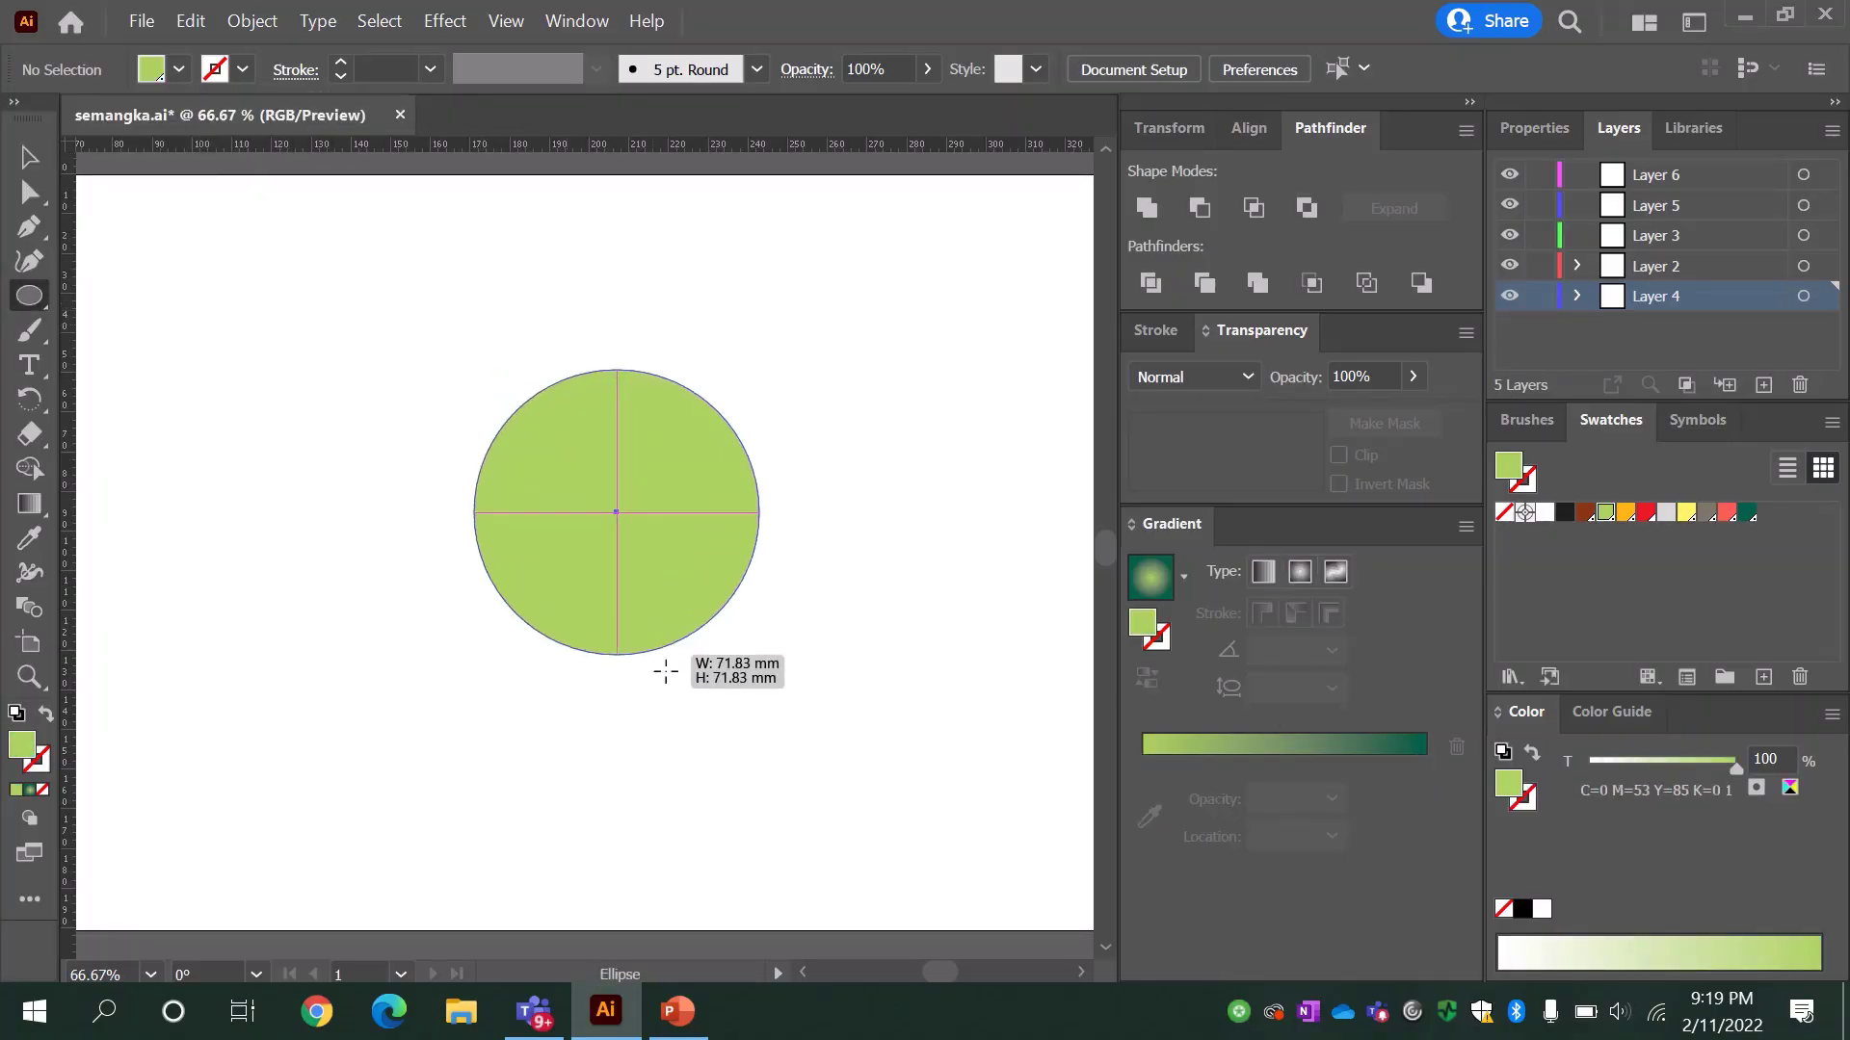
{"action": "left_click_drag", "start_coordinate": [475, 370], "coordinate": [940, 834]}
{"action": "key", "text": "v"}
{"action": "left_click_drag", "start_coordinate": [763, 639], "coordinate": [636, 575]}
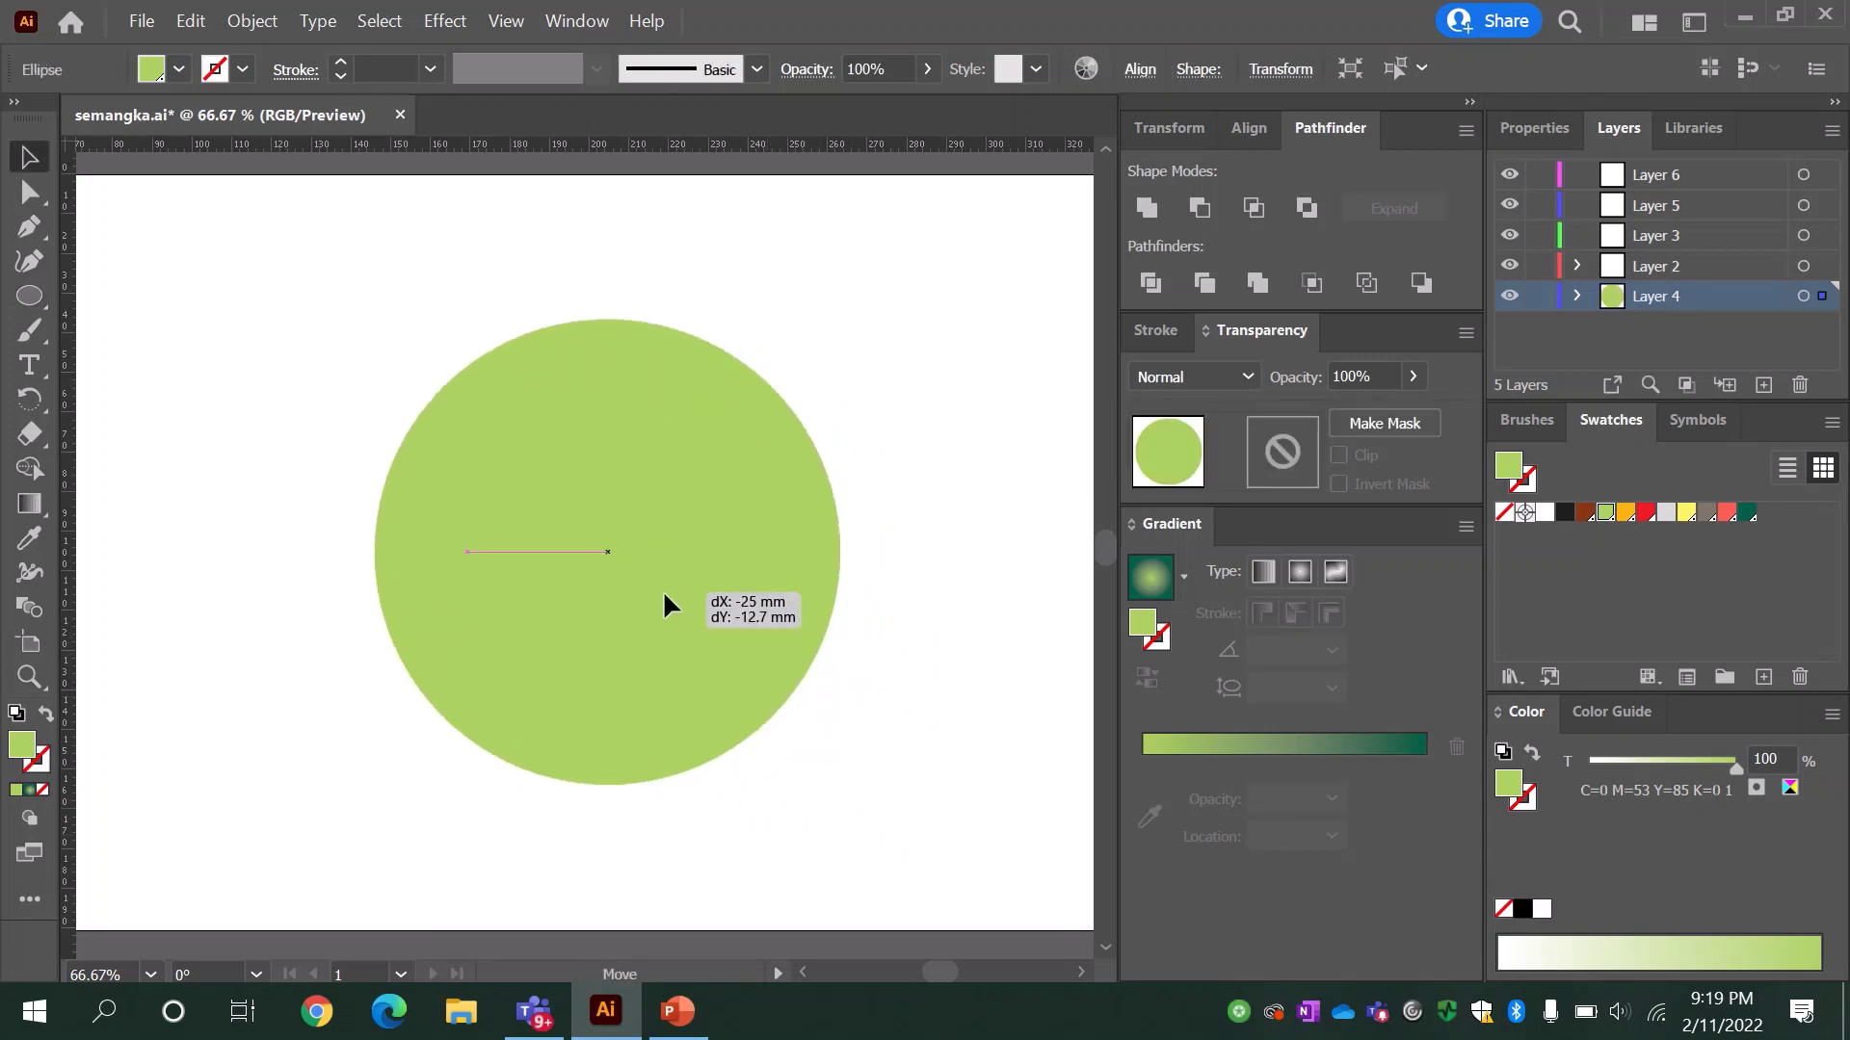
{"action": "left_click_drag", "start_coordinate": [813, 771], "coordinate": [867, 827]}
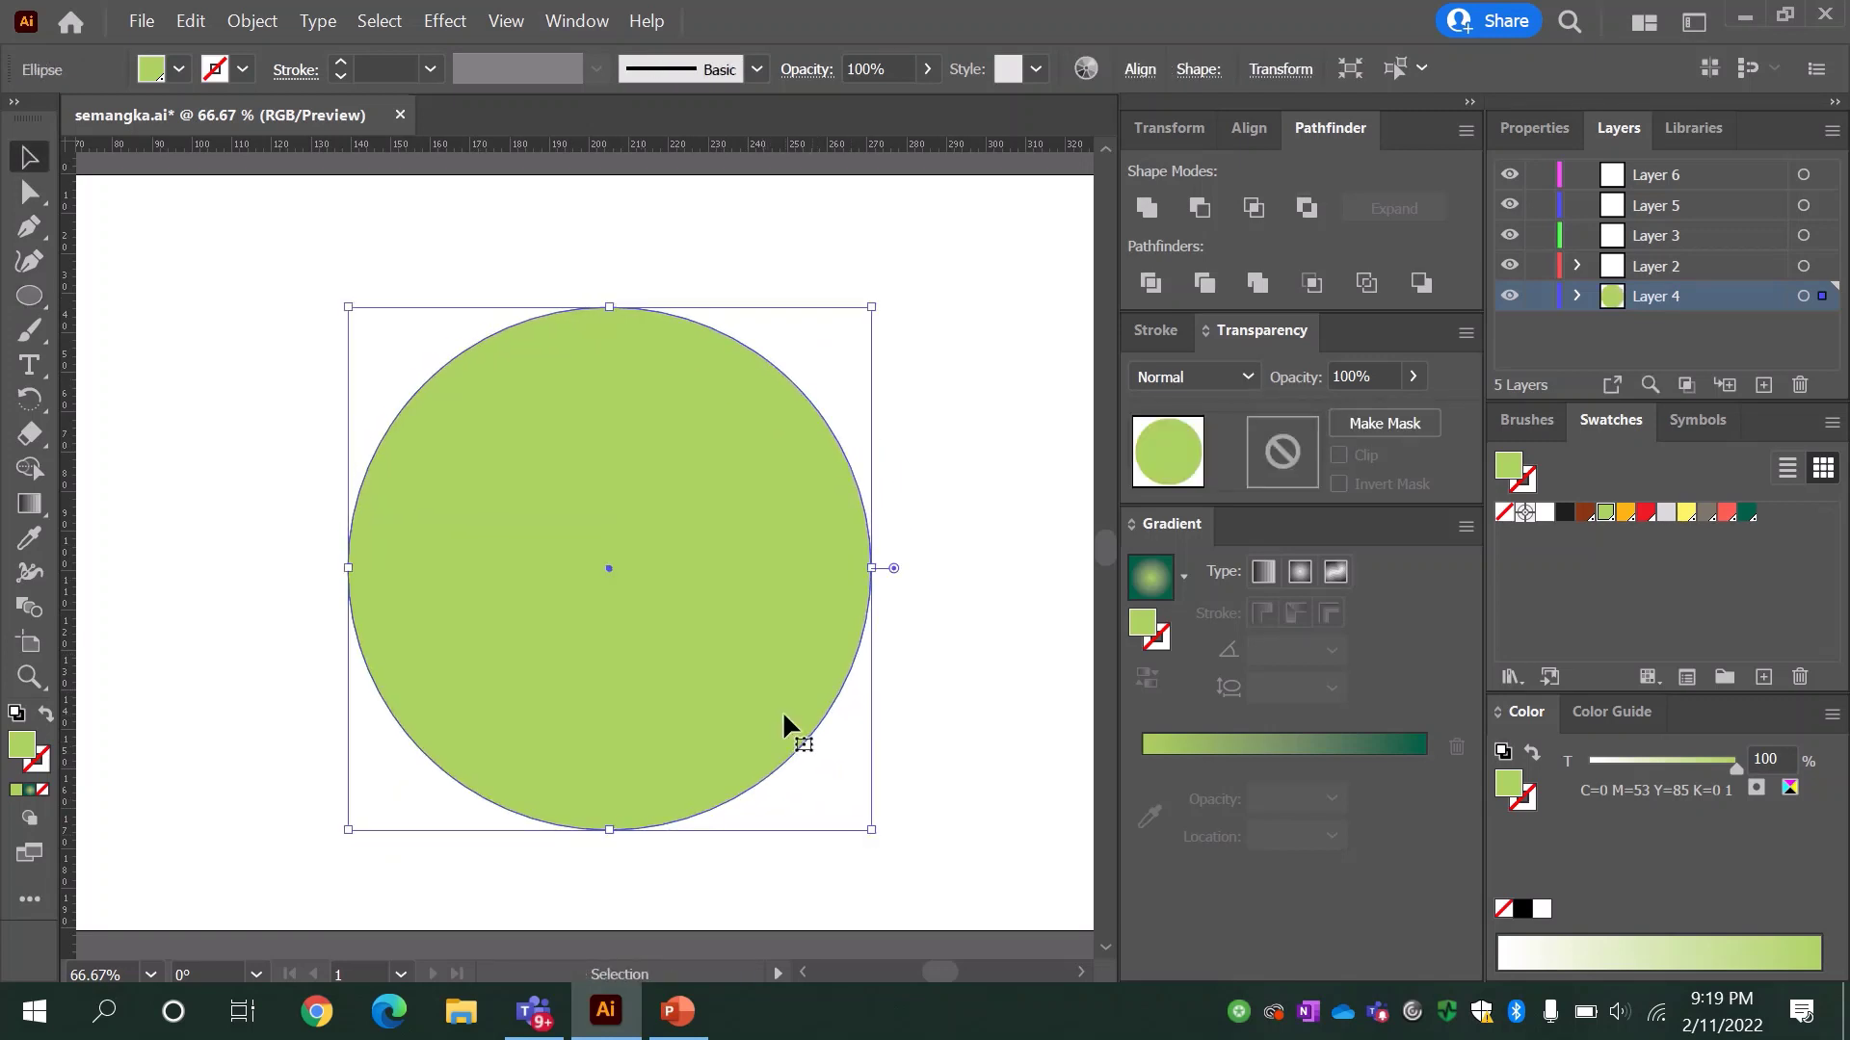
{"action": "left_click_drag", "start_coordinate": [783, 709], "coordinate": [756, 708]}
Step: Copy the circle and paste the copy in place on top of it
{"action": "left_click", "coordinate": [190, 21]}
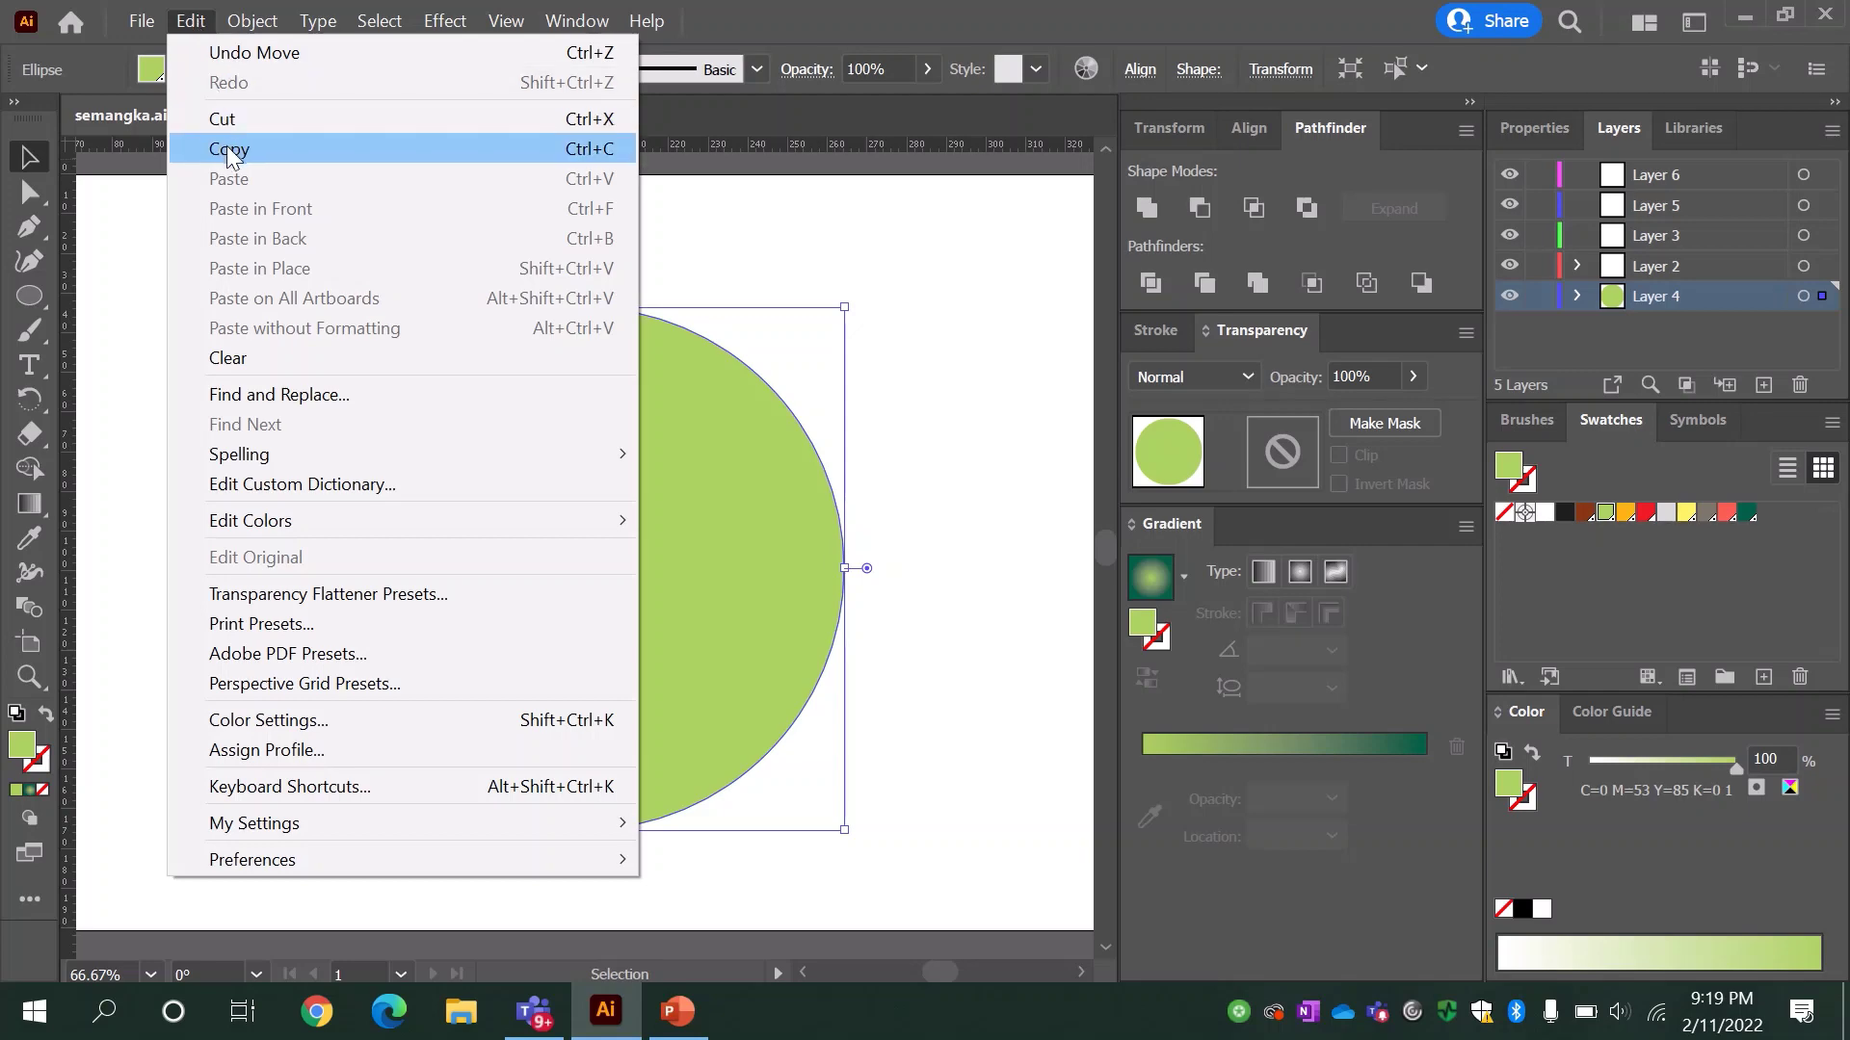
{"action": "left_click", "coordinate": [227, 148]}
{"action": "left_click", "coordinate": [189, 21]}
{"action": "left_click", "coordinate": [242, 265]}
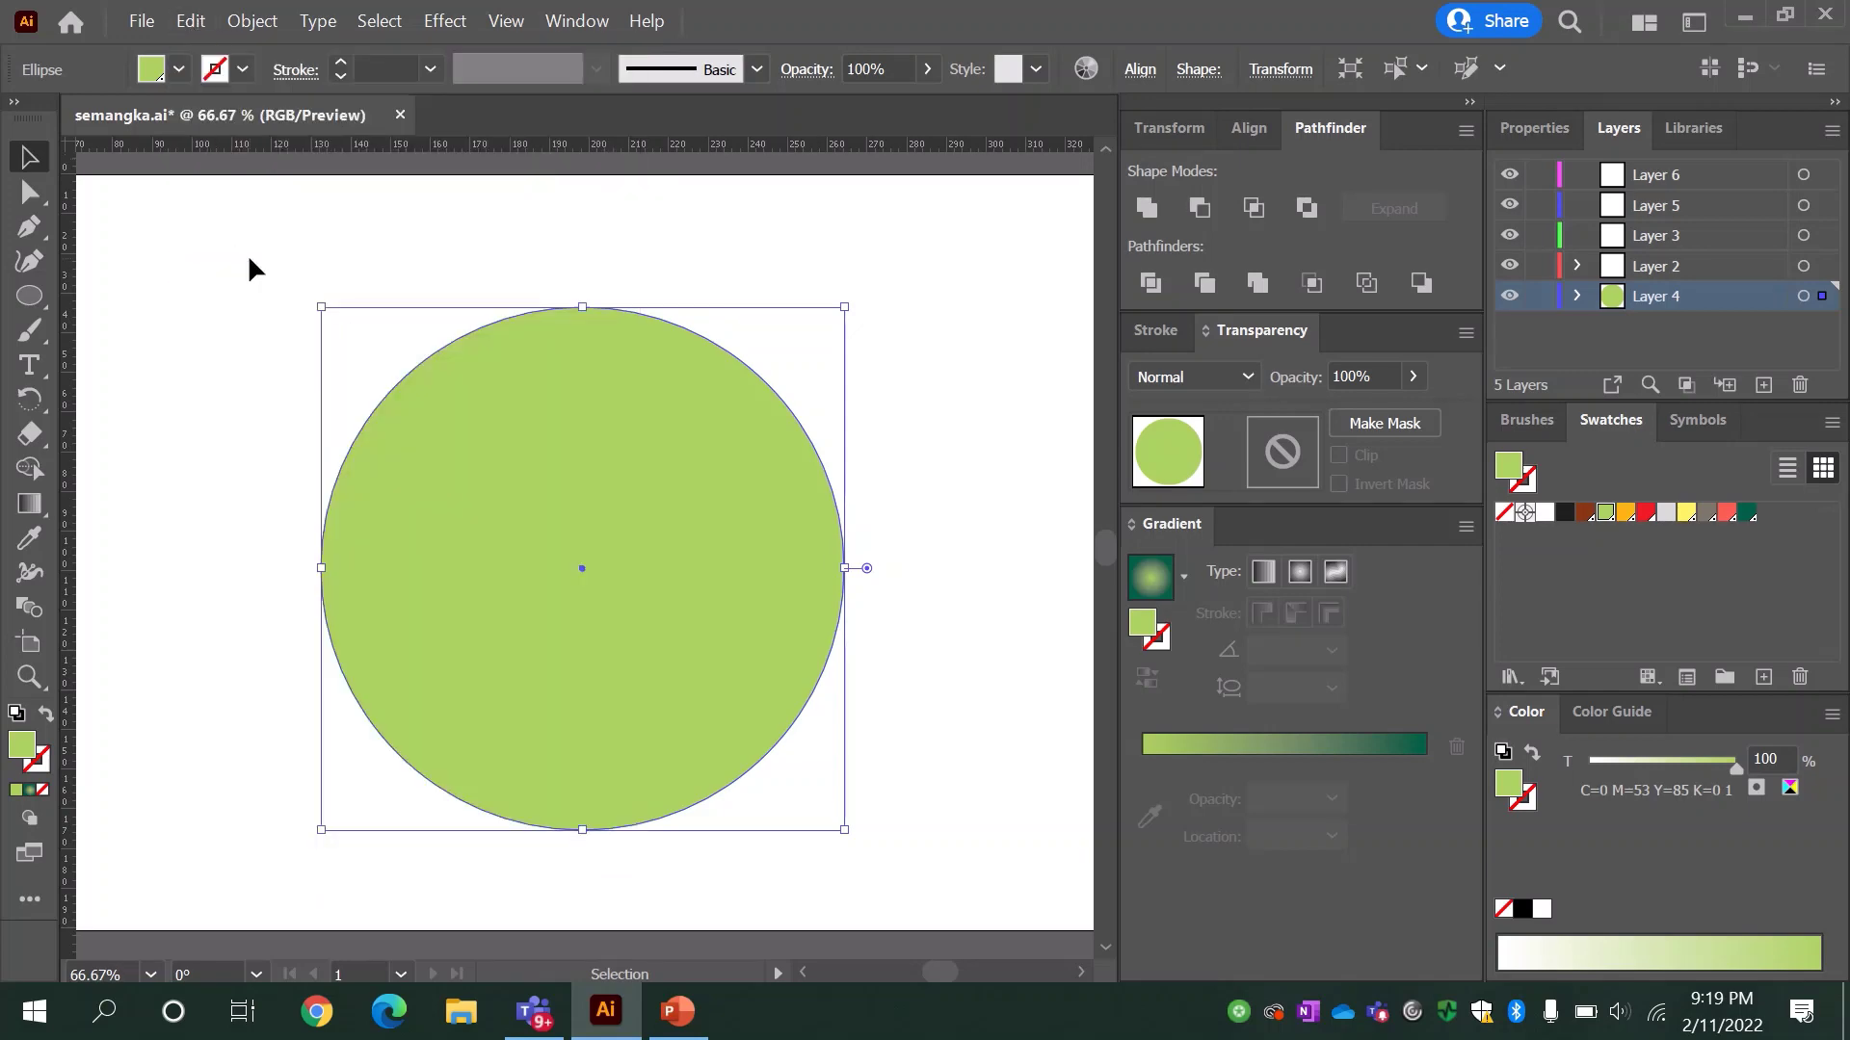
Step: Give the pasted circle a radial gradient fill, undoing an accidental fill removal
{"action": "left_click", "coordinate": [1300, 576]}
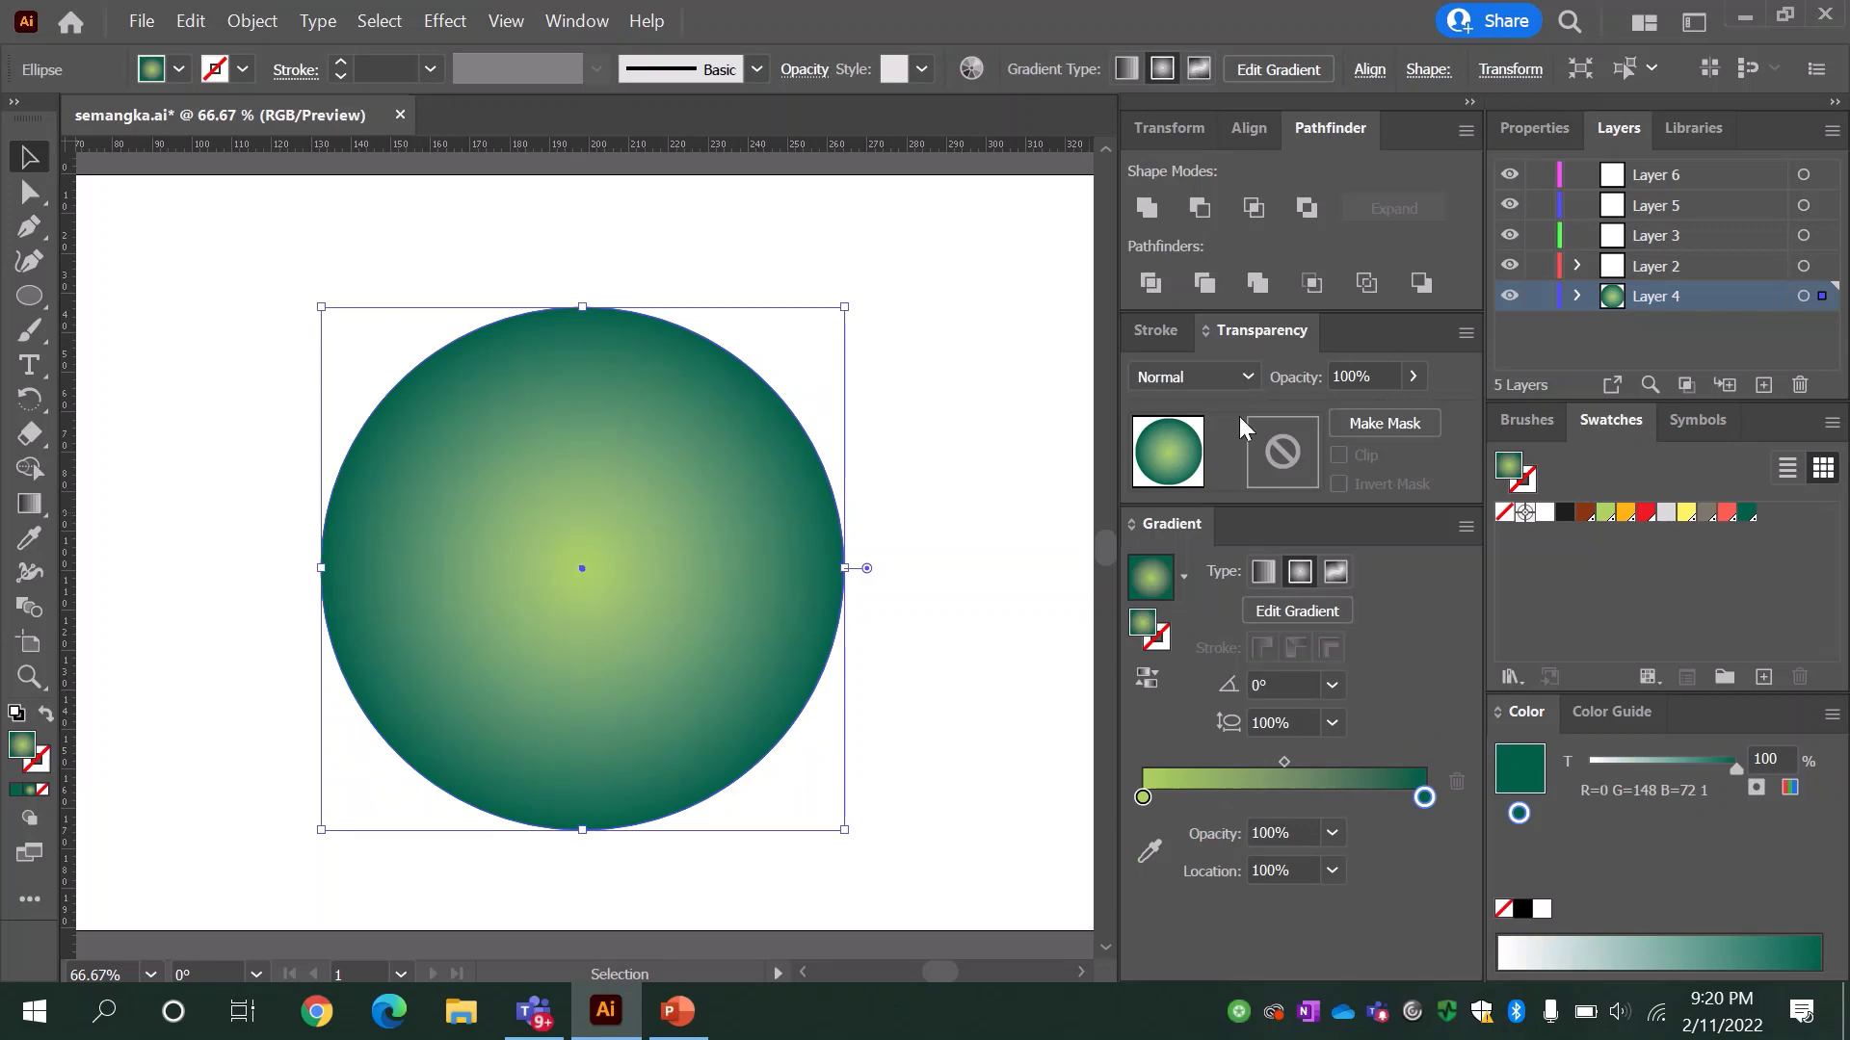
{"action": "left_click", "coordinate": [1143, 796]}
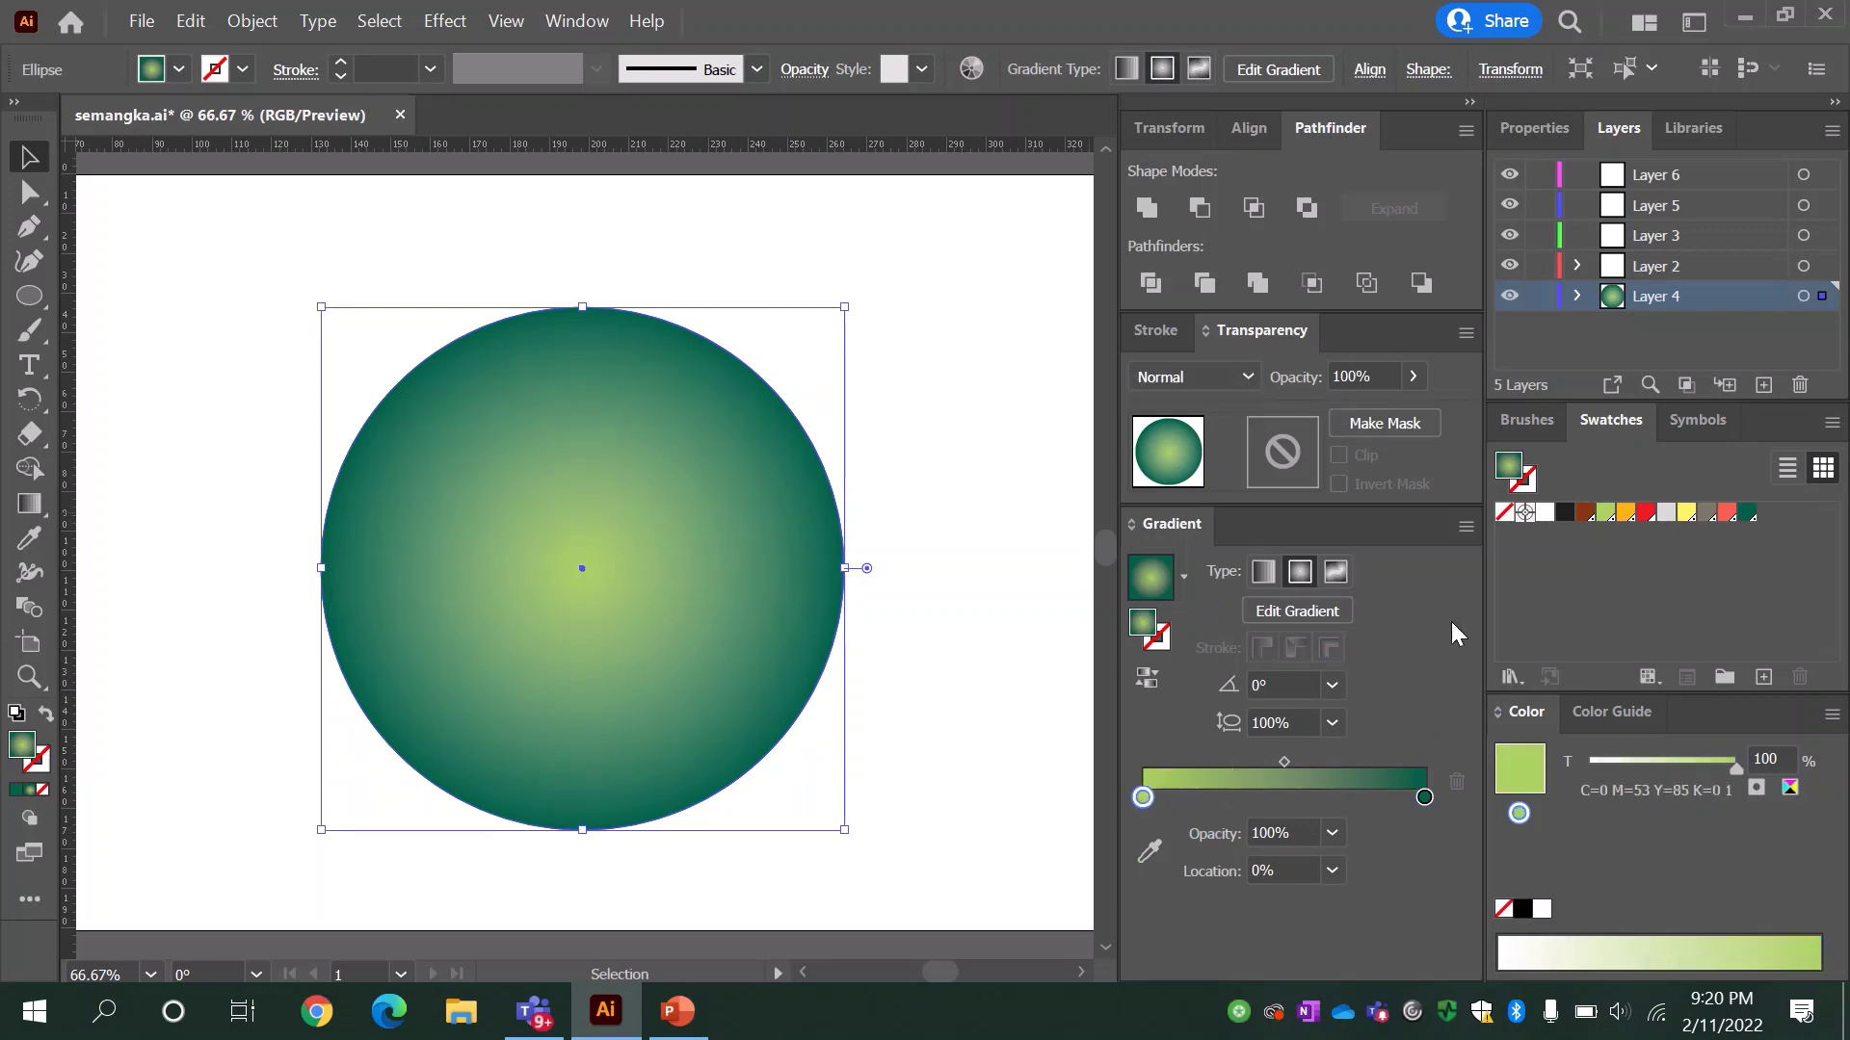
{"action": "left_click", "coordinate": [1506, 516]}
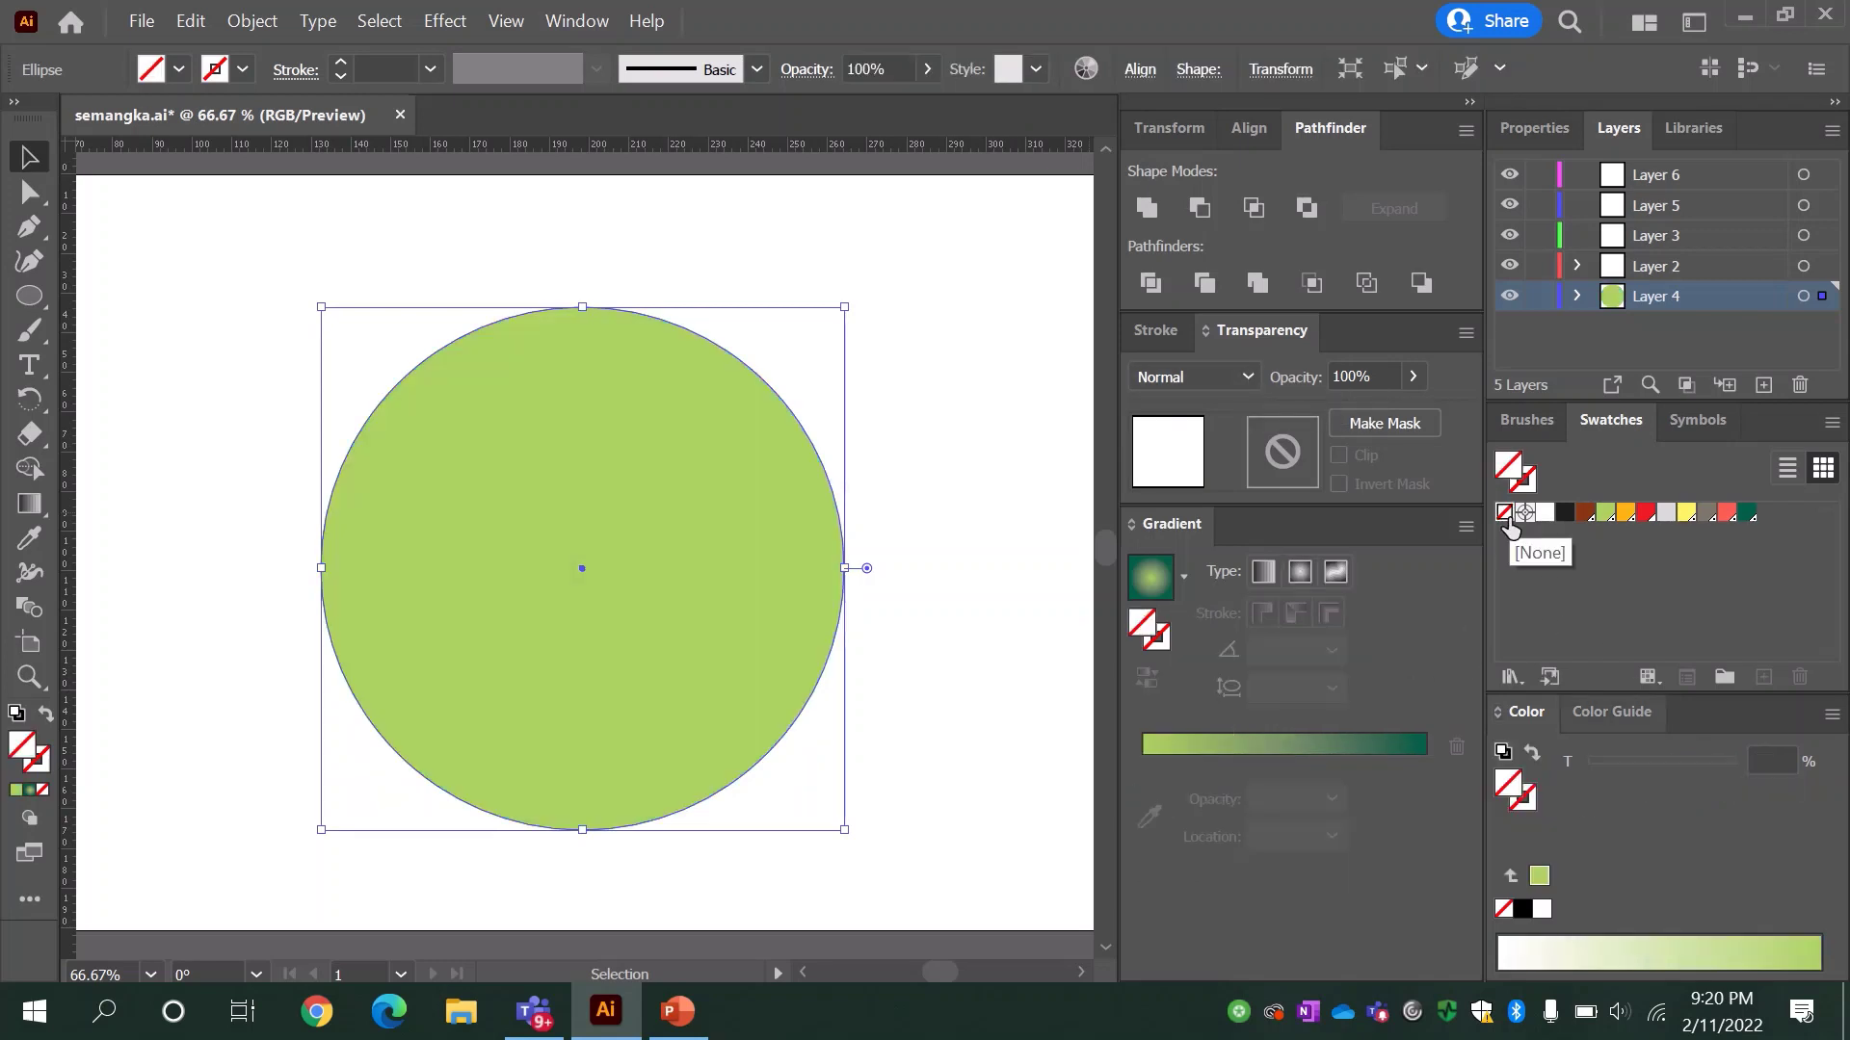
{"action": "key", "text": "ctrl+z"}
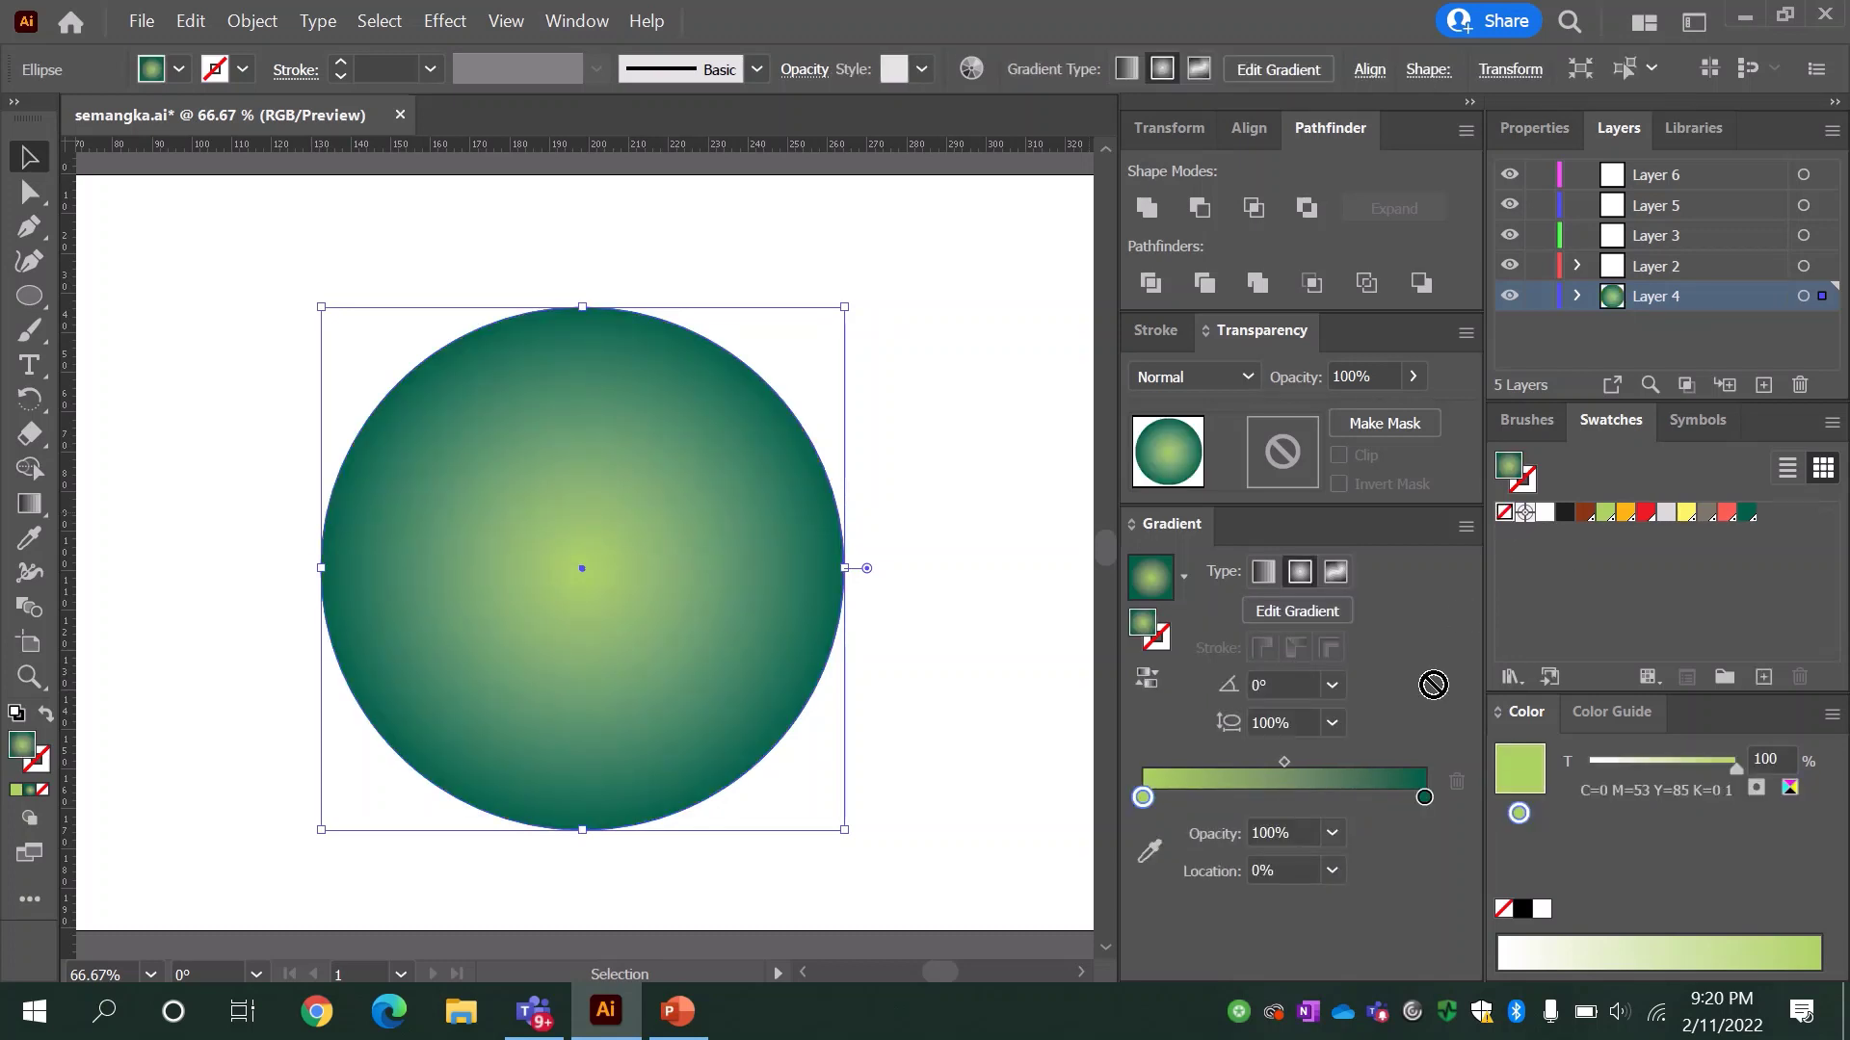
{"action": "key", "text": "ctrl+z"}
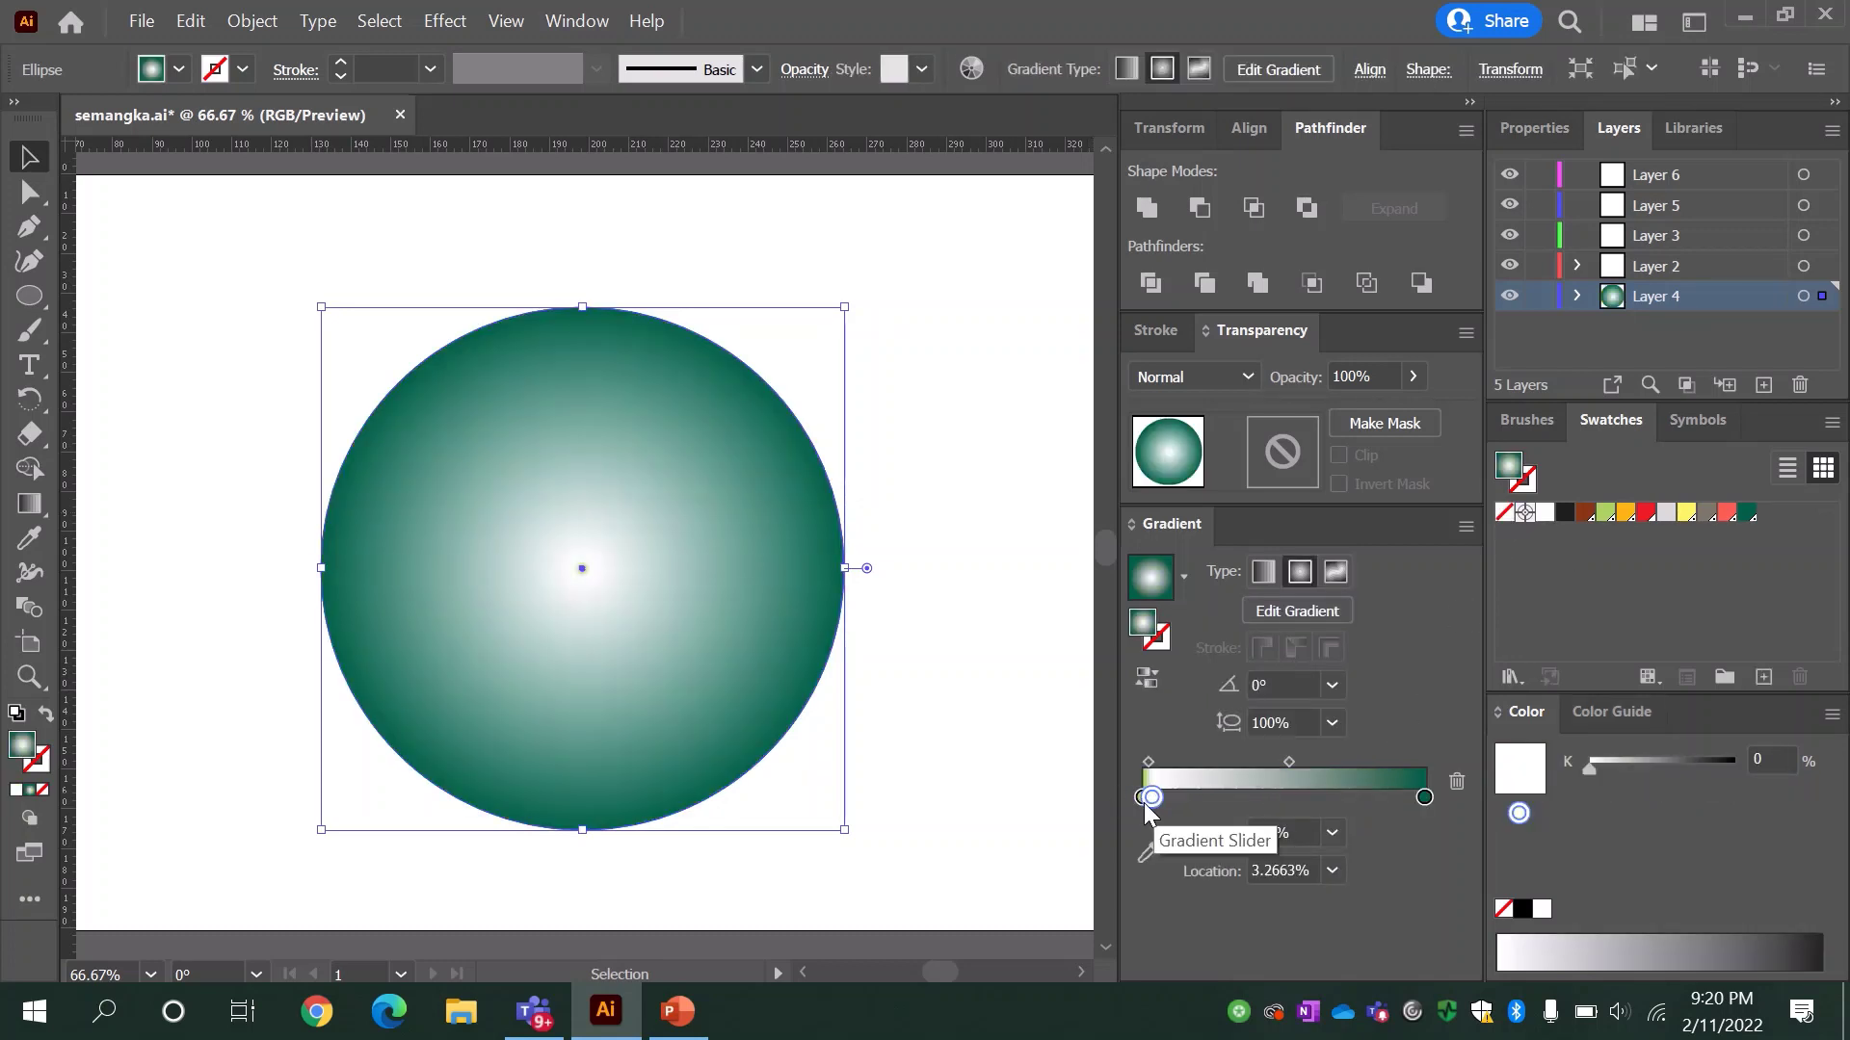
{"action": "key", "text": "ctrl+shift+z"}
Step: Make the gradient's centre stop white and set the circle's blend mode to Multiply
{"action": "double_click", "coordinate": [1141, 798]}
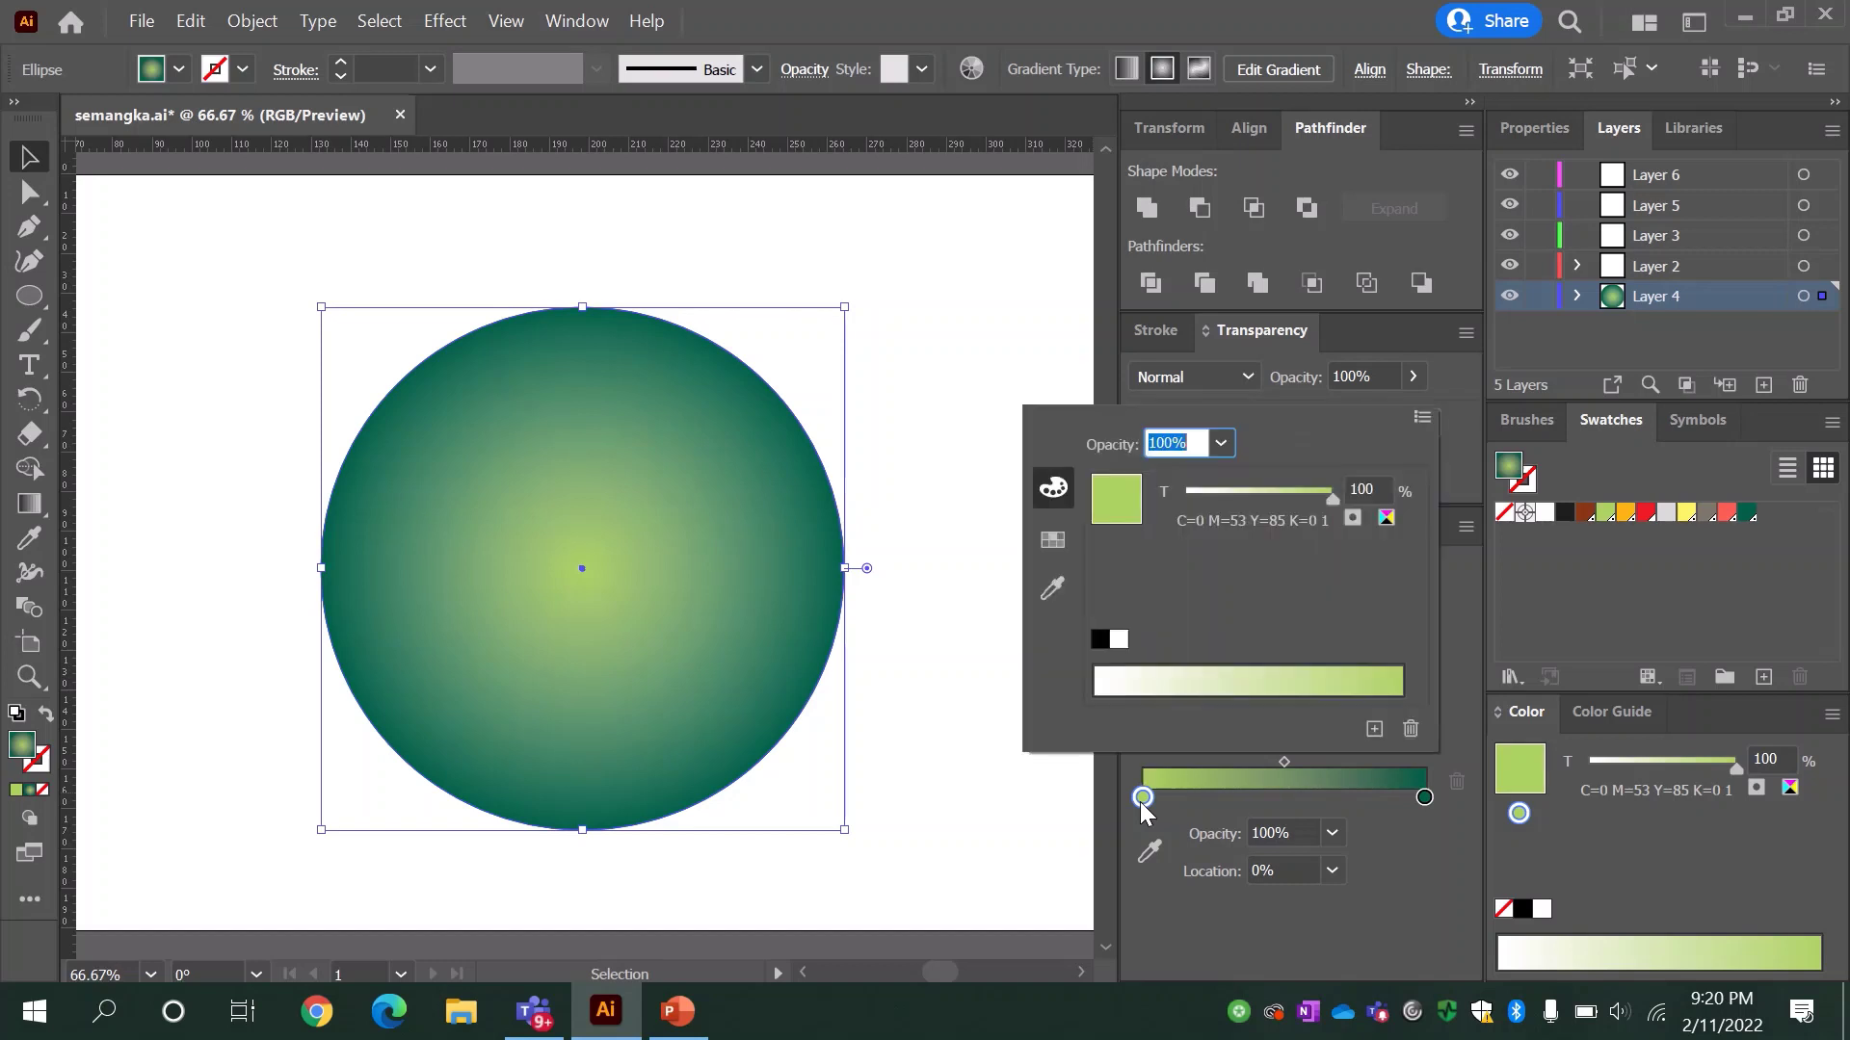
{"action": "left_click_drag", "start_coordinate": [1332, 499], "coordinate": [1354, 581]}
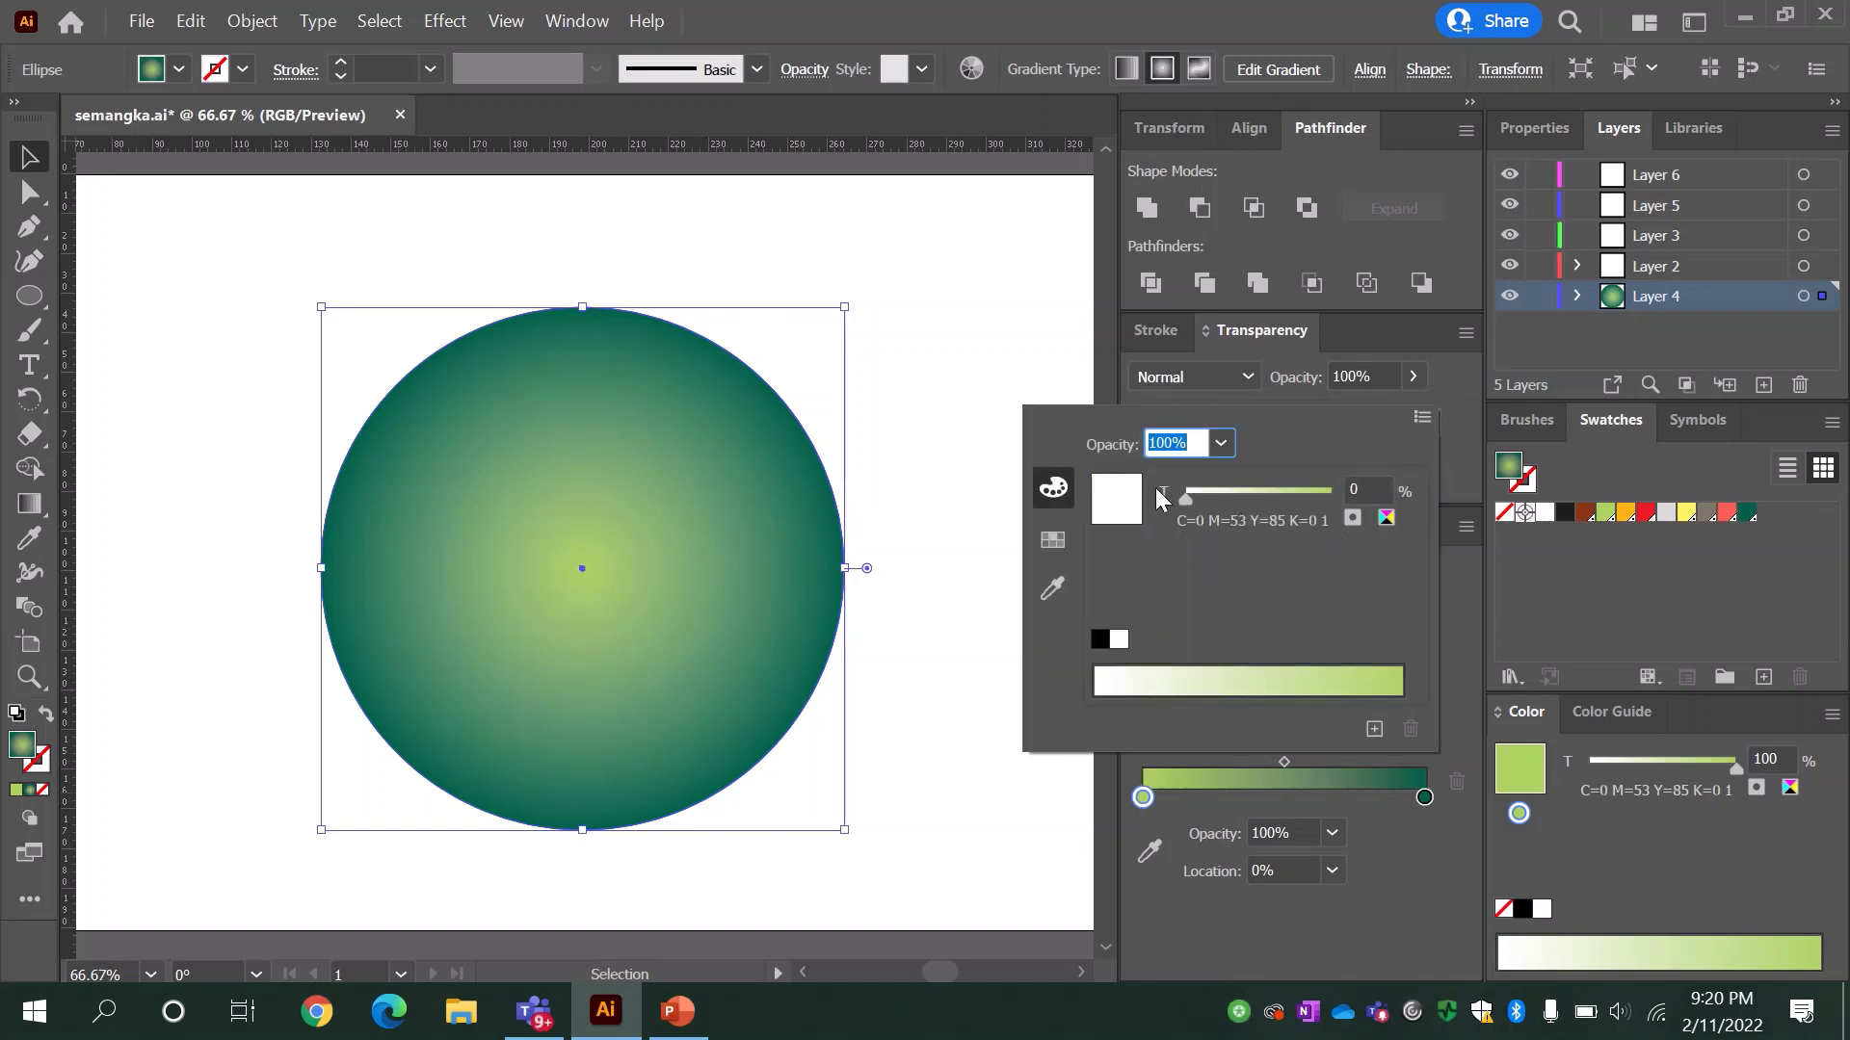
{"action": "left_click", "coordinate": [1119, 640]}
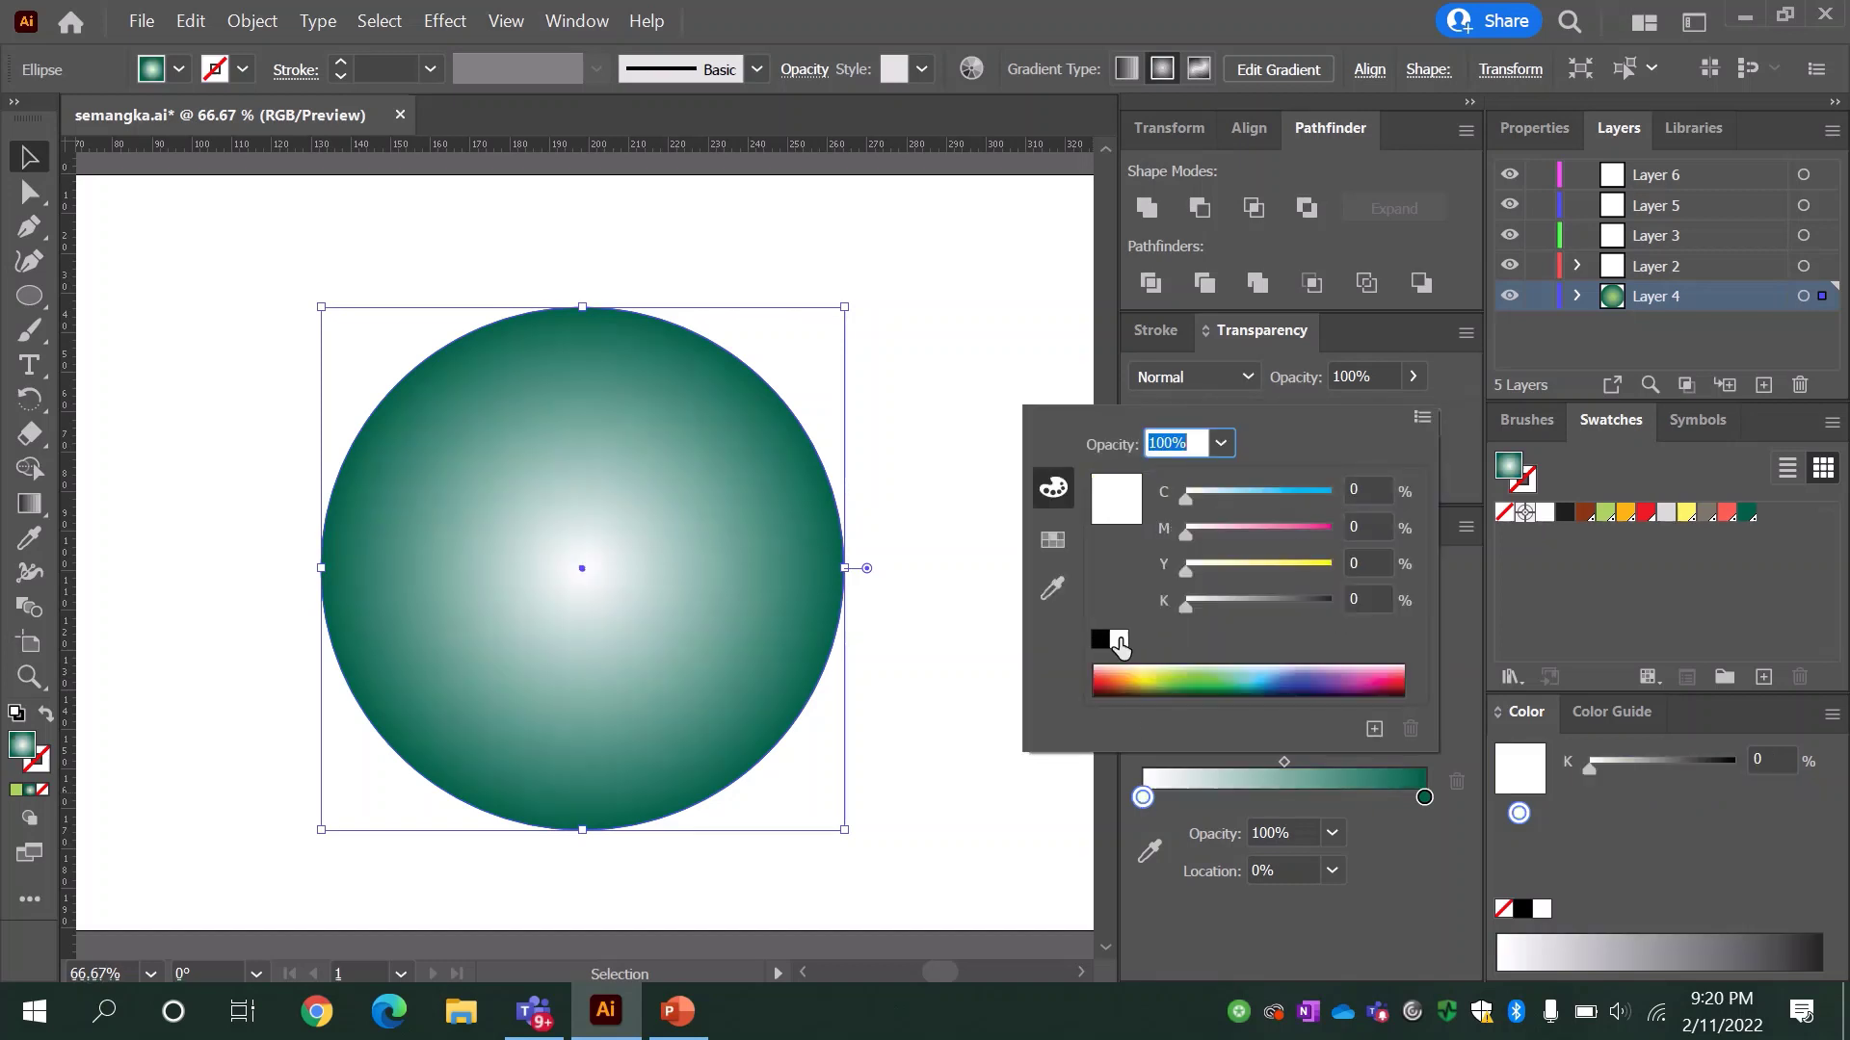
{"action": "left_click", "coordinate": [941, 388]}
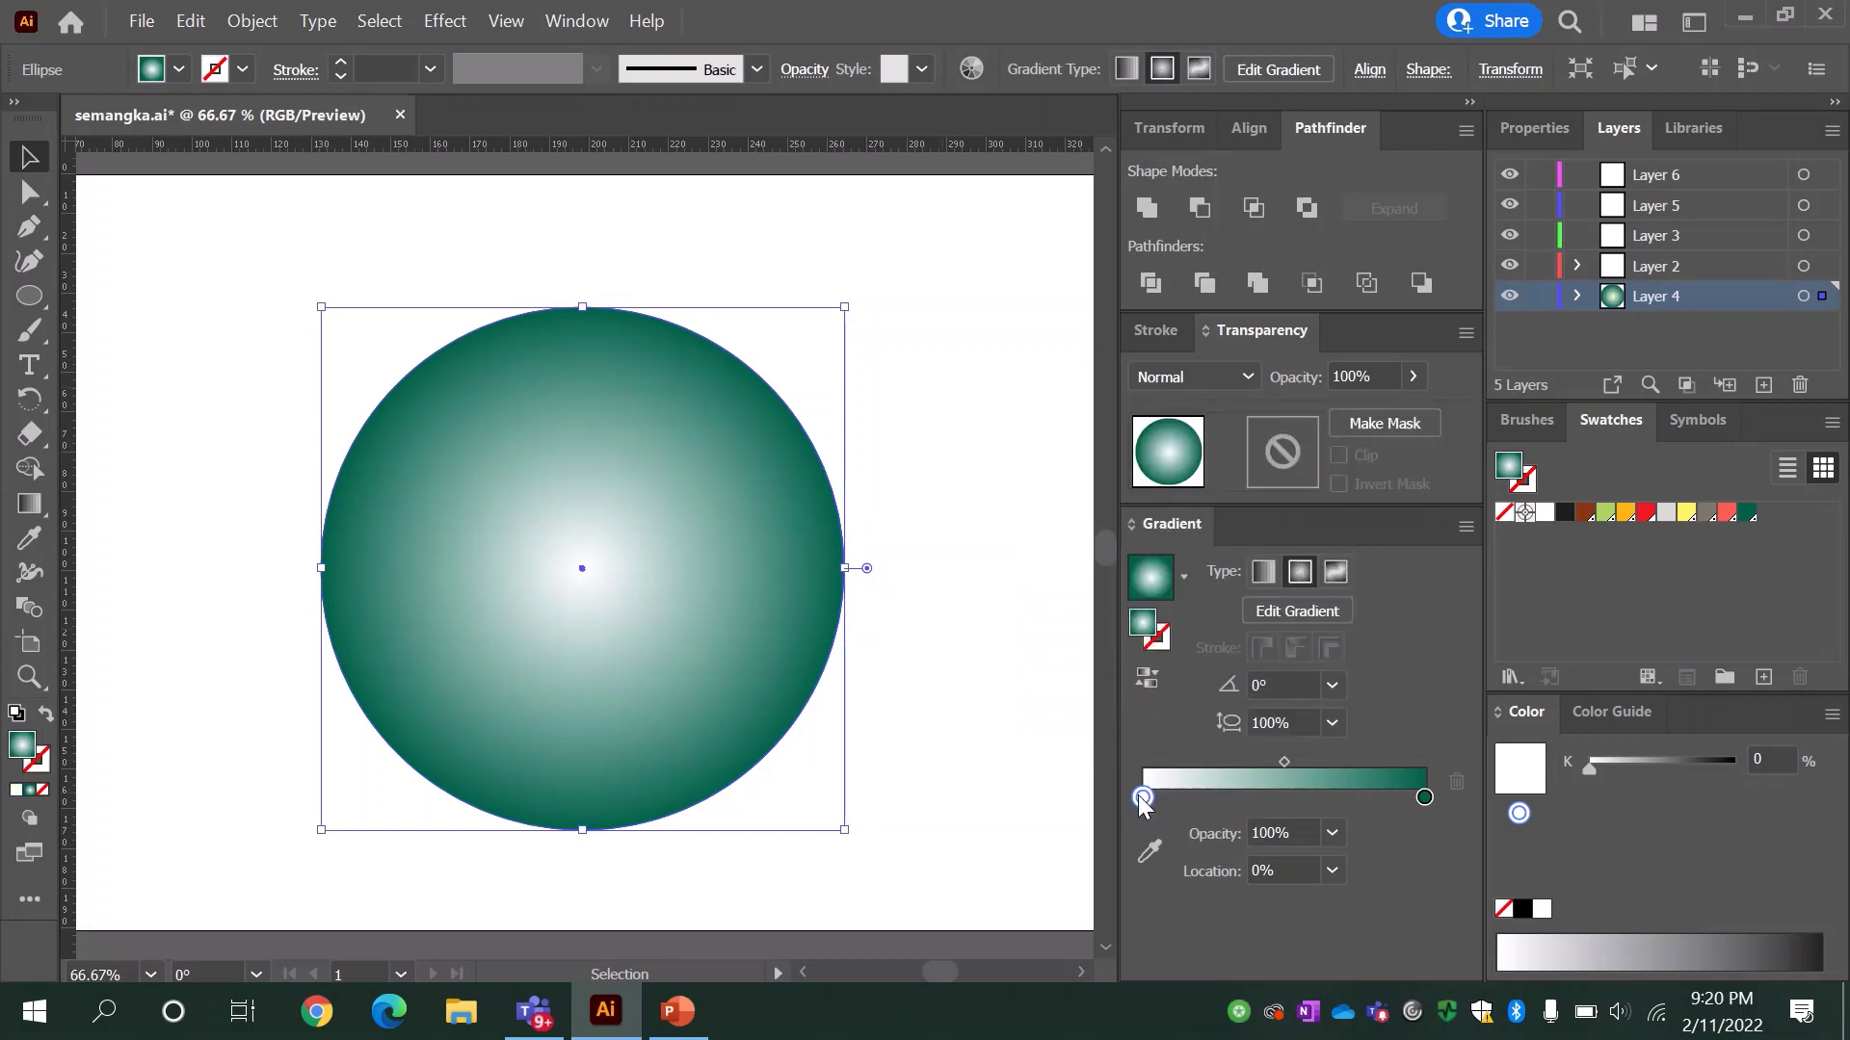
{"action": "left_click", "coordinate": [1504, 514]}
{"action": "left_click", "coordinate": [1244, 377]}
{"action": "left_click", "coordinate": [1246, 477]}
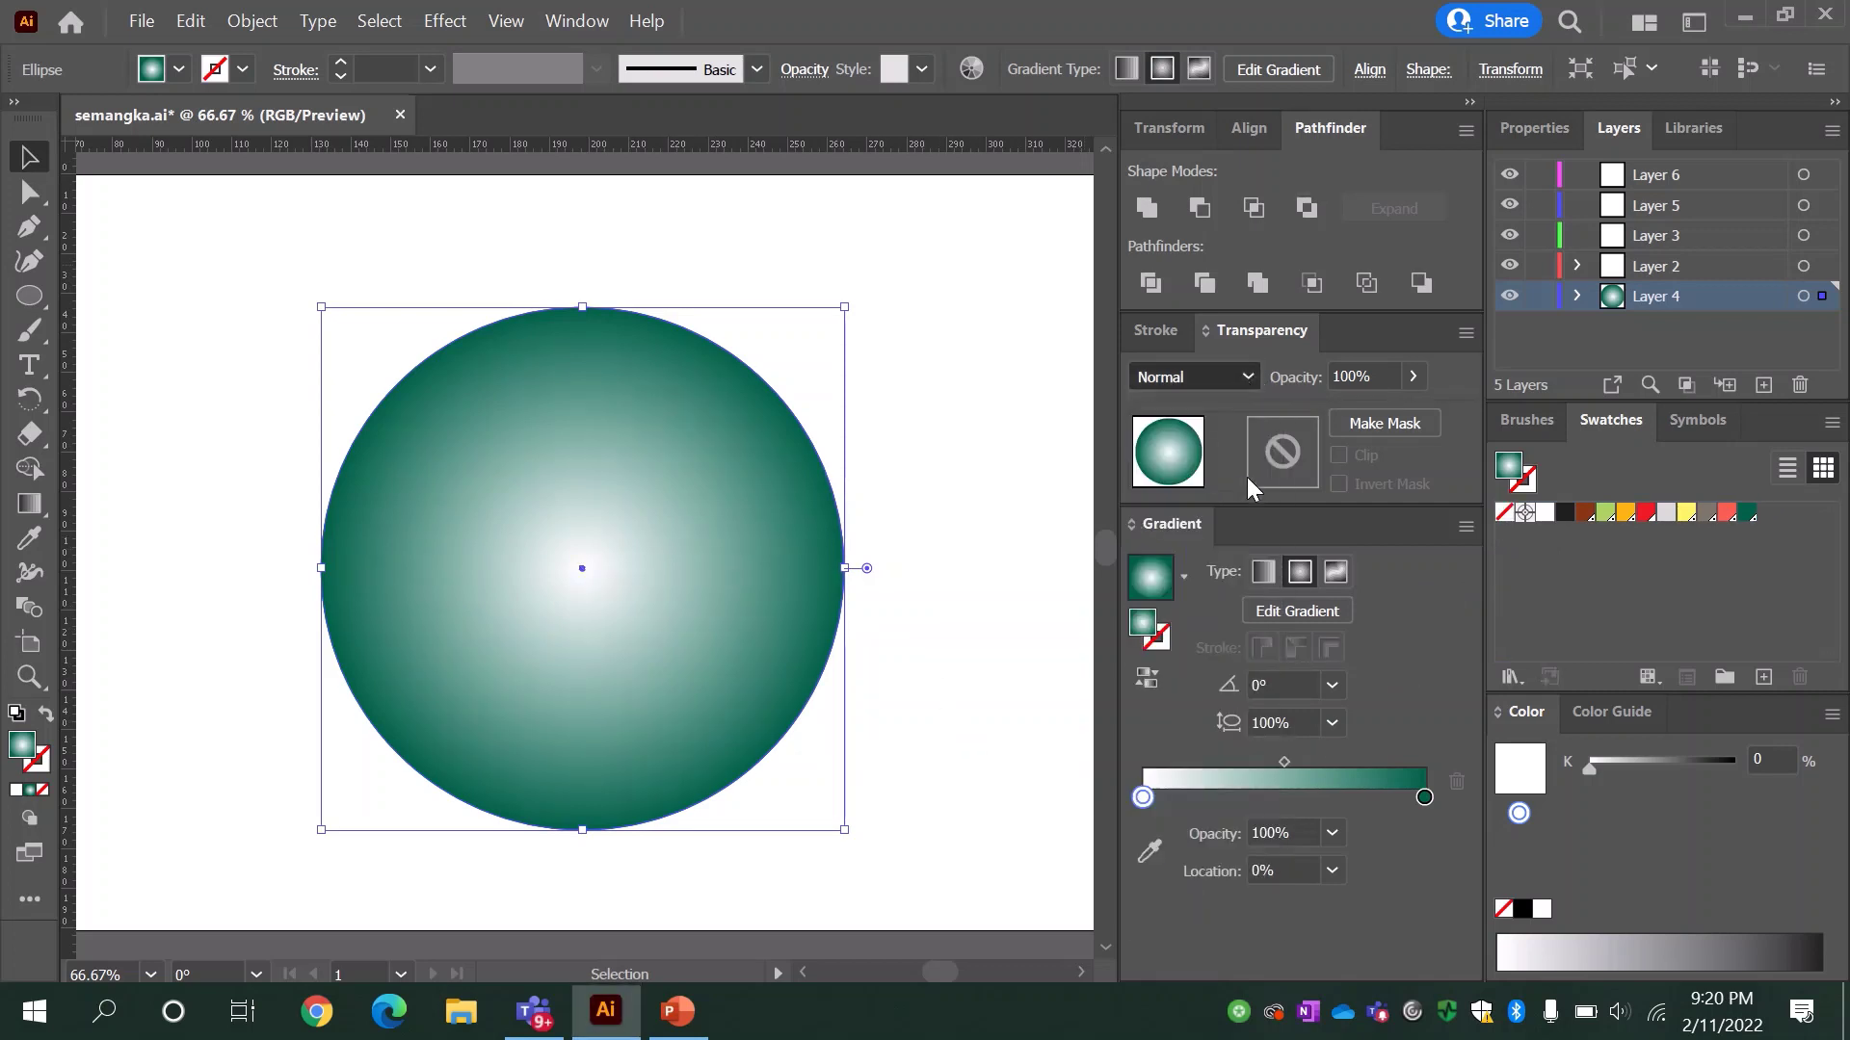
Step: Stretch and rotate the circle's radial gradient, moving its highlight toward the upper right
{"action": "left_click", "coordinate": [1301, 613]}
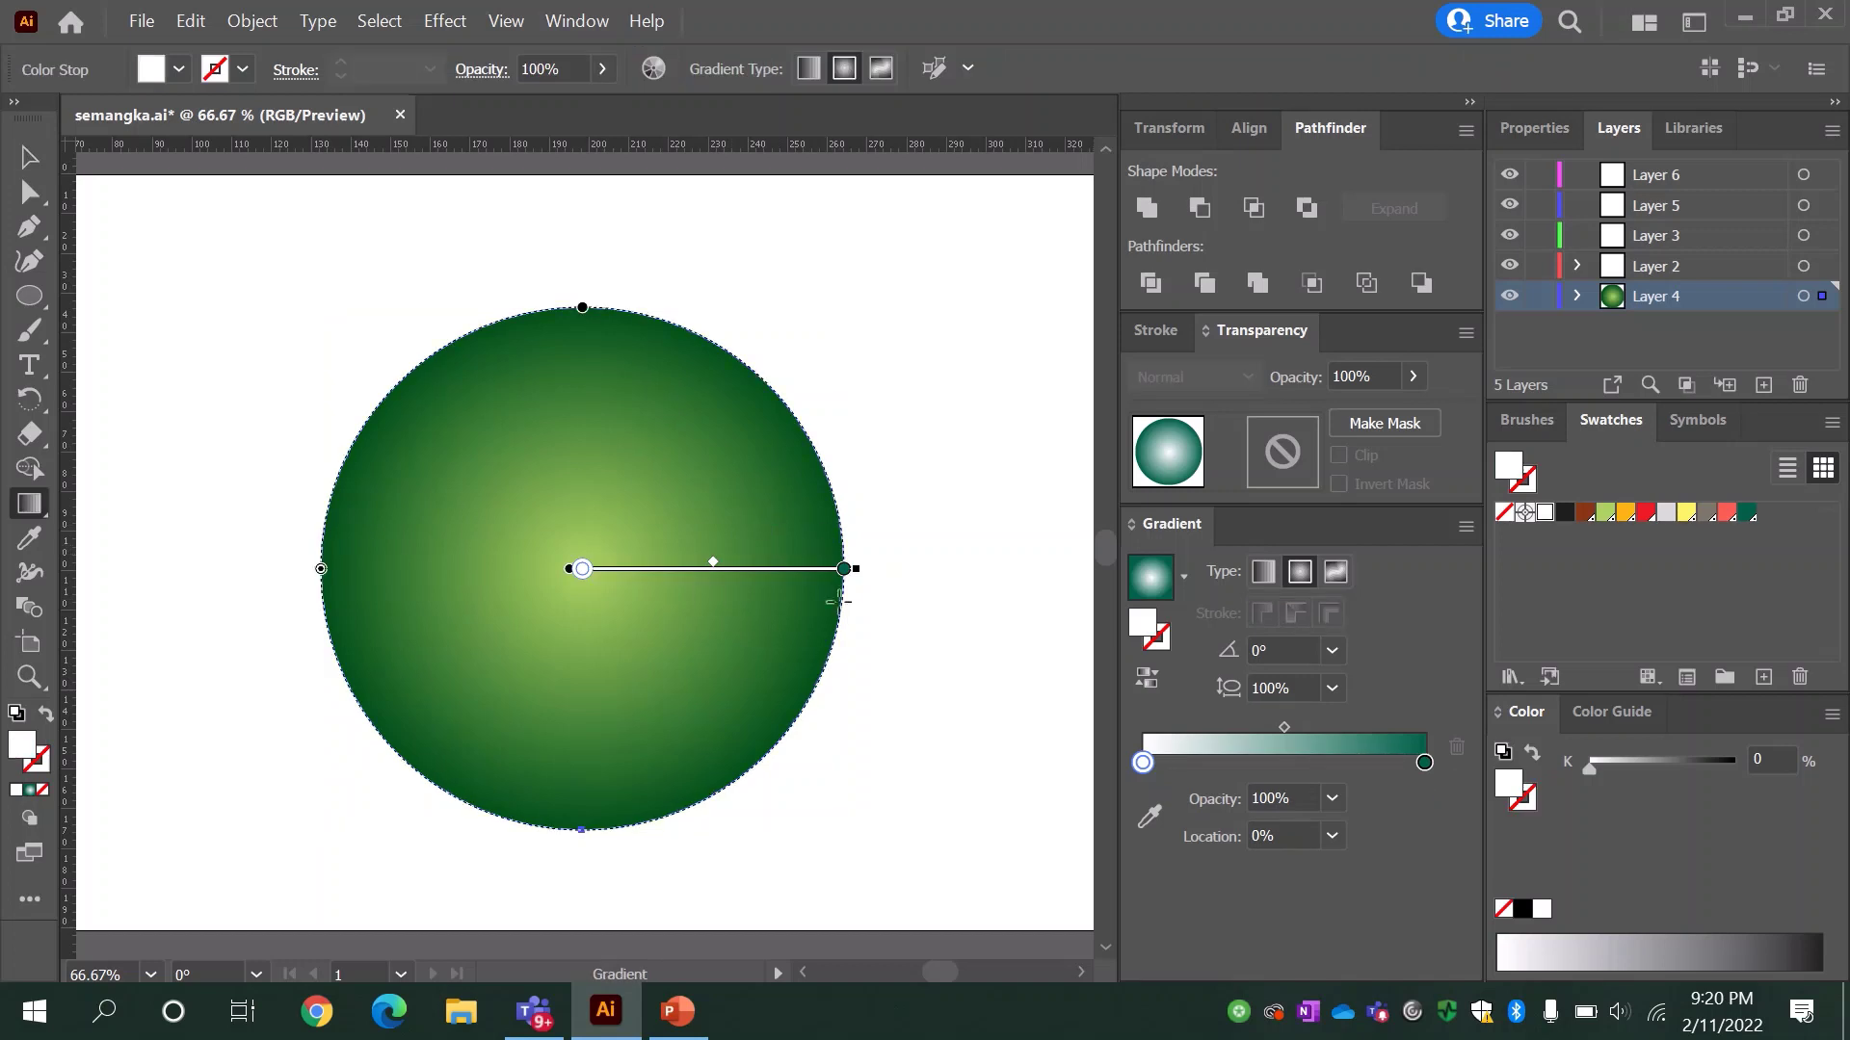
{"action": "mouse_move", "coordinate": [843, 569]}
{"action": "left_mouse_down"}
{"action": "mouse_move", "coordinate": [784, 569]}
{"action": "mouse_move", "coordinate": [858, 568]}
{"action": "left_mouse_up"}
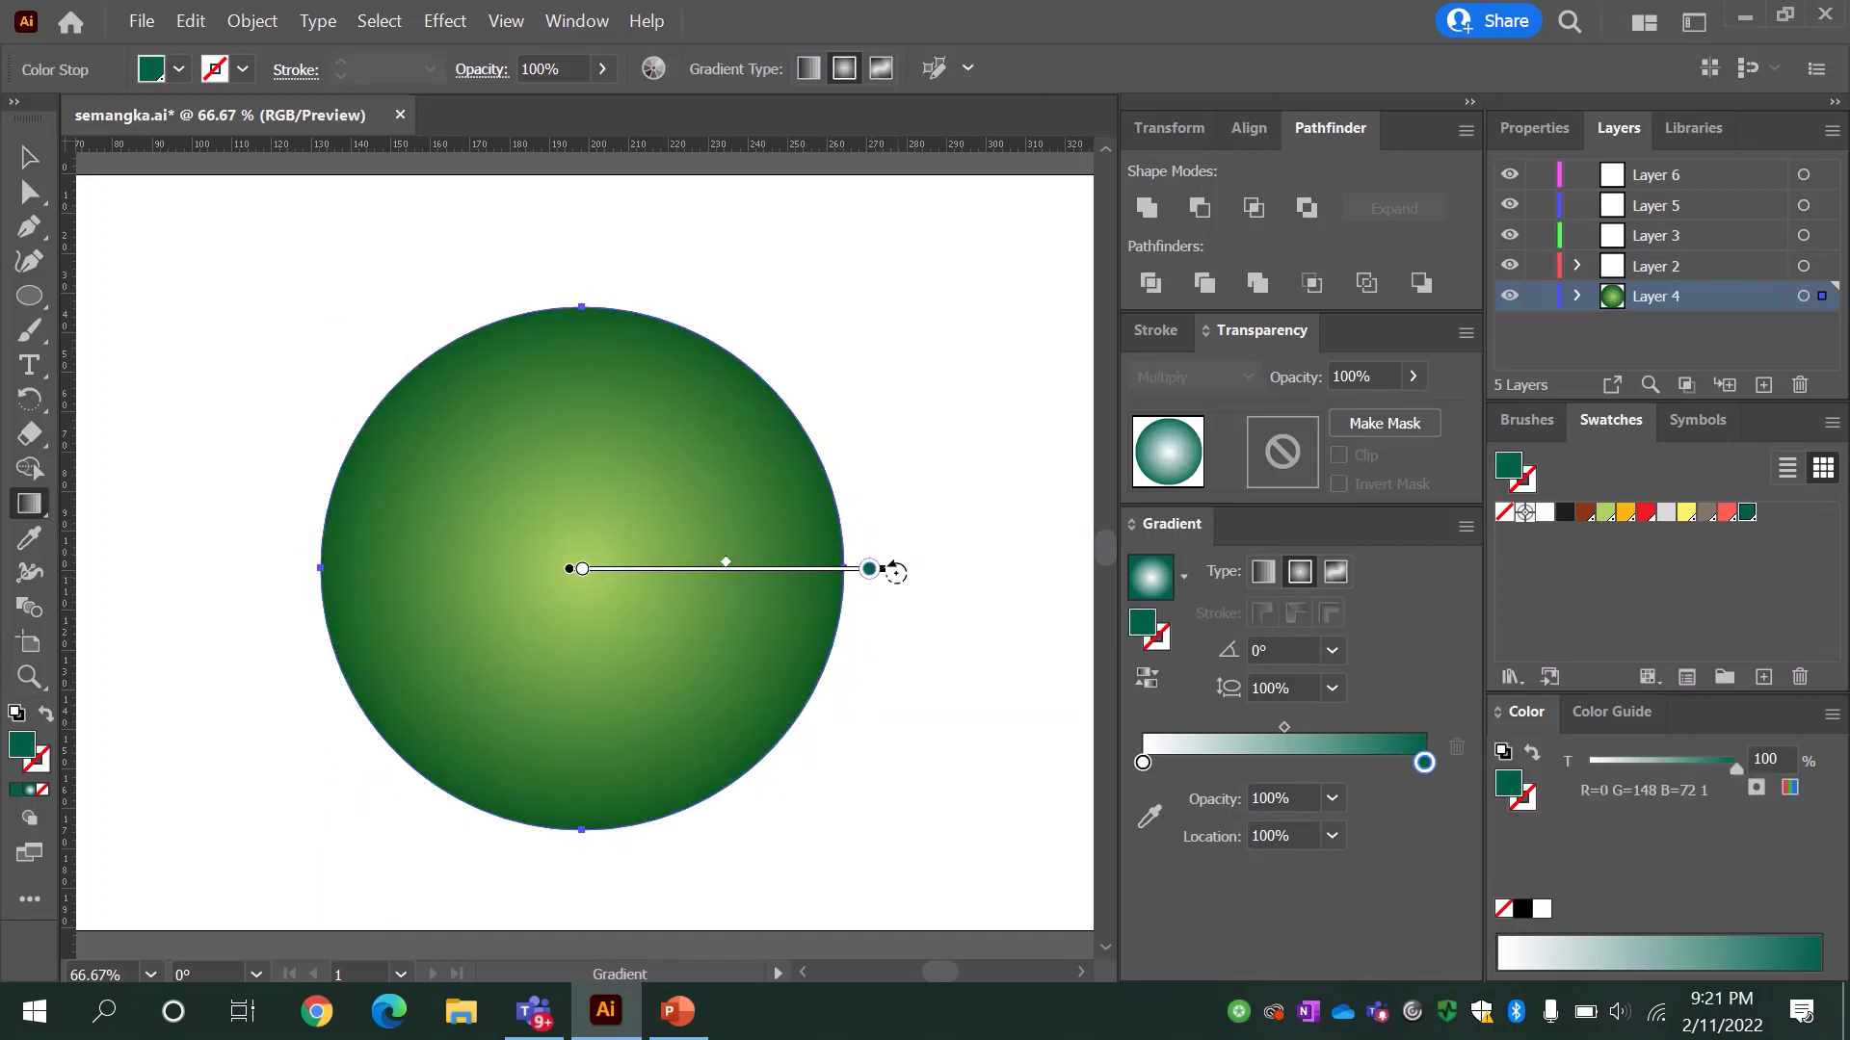
{"action": "mouse_move", "coordinate": [893, 570]}
{"action": "left_mouse_down"}
{"action": "mouse_move", "coordinate": [698, 735]}
{"action": "mouse_move", "coordinate": [414, 647]}
{"action": "left_mouse_up"}
{"action": "left_click", "coordinate": [582, 568]}
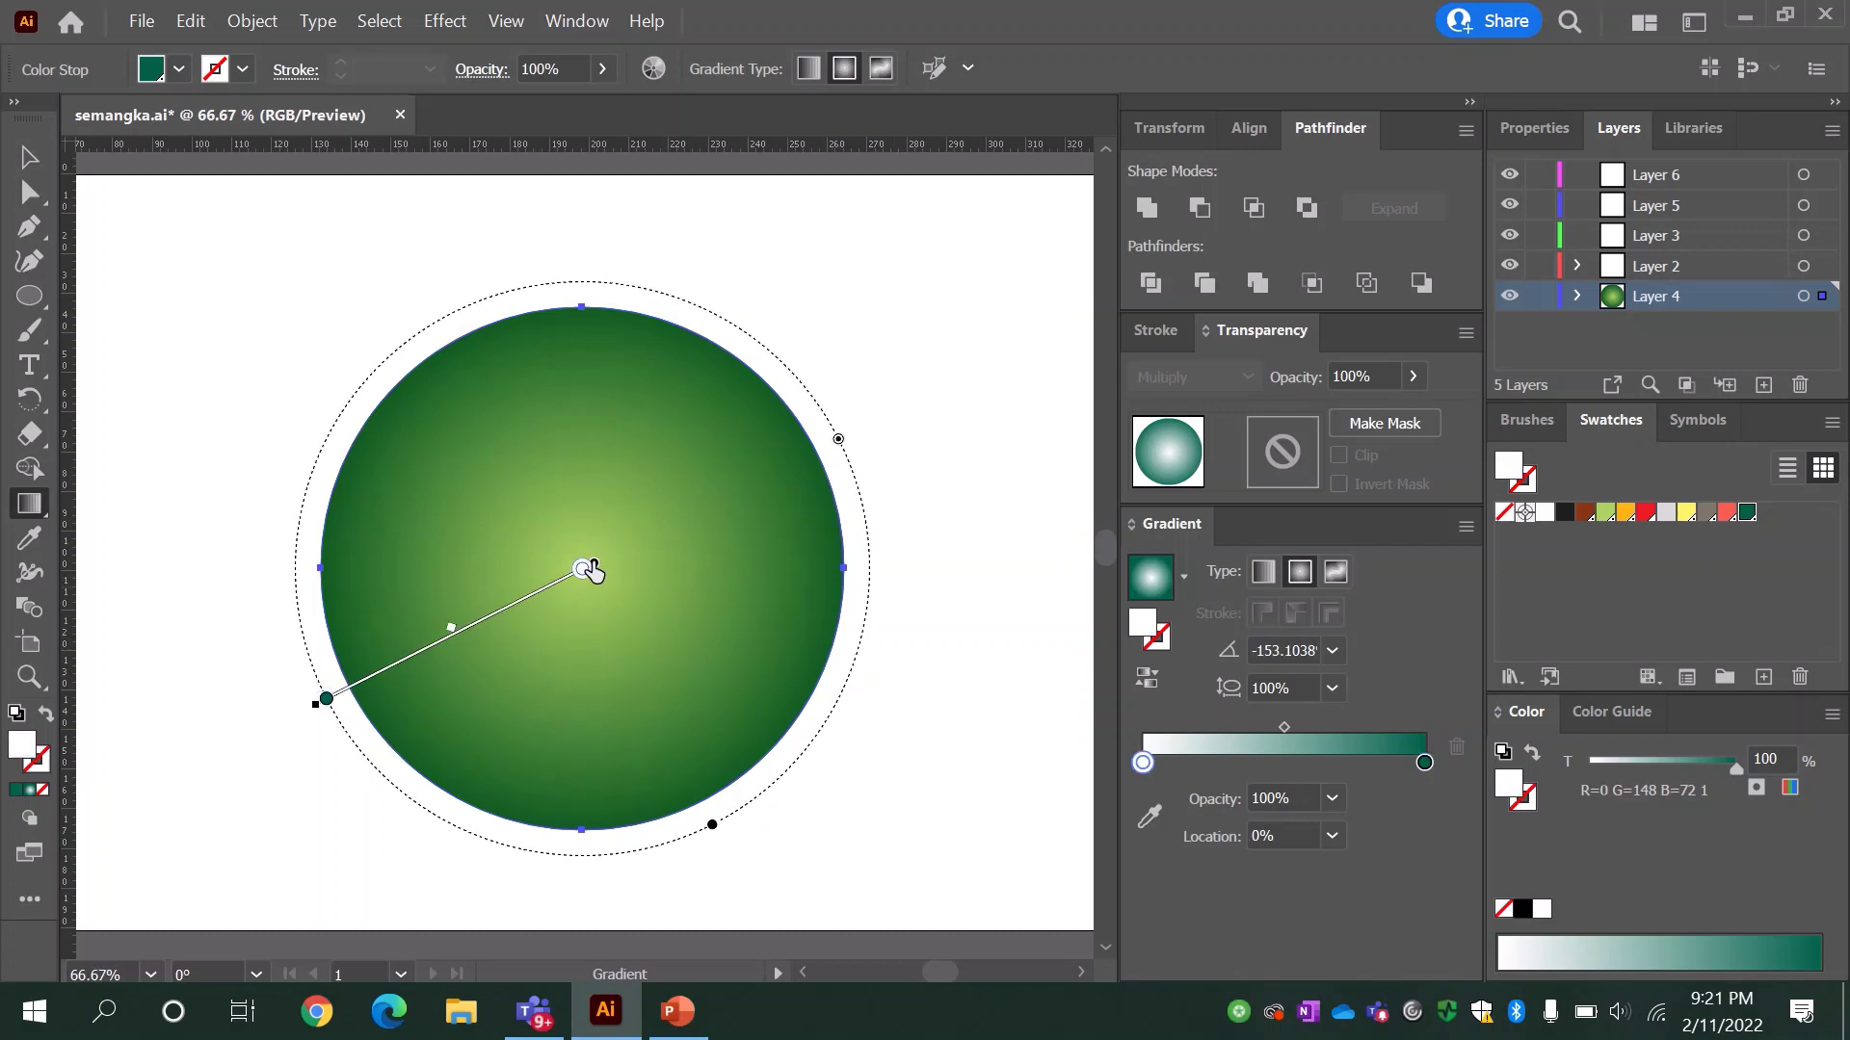
{"action": "mouse_move", "coordinate": [594, 561]}
{"action": "left_mouse_down"}
{"action": "mouse_move", "coordinate": [657, 472]}
{"action": "mouse_move", "coordinate": [681, 487]}
{"action": "mouse_move", "coordinate": [593, 560]}
{"action": "mouse_move", "coordinate": [713, 457]}
{"action": "left_mouse_up"}
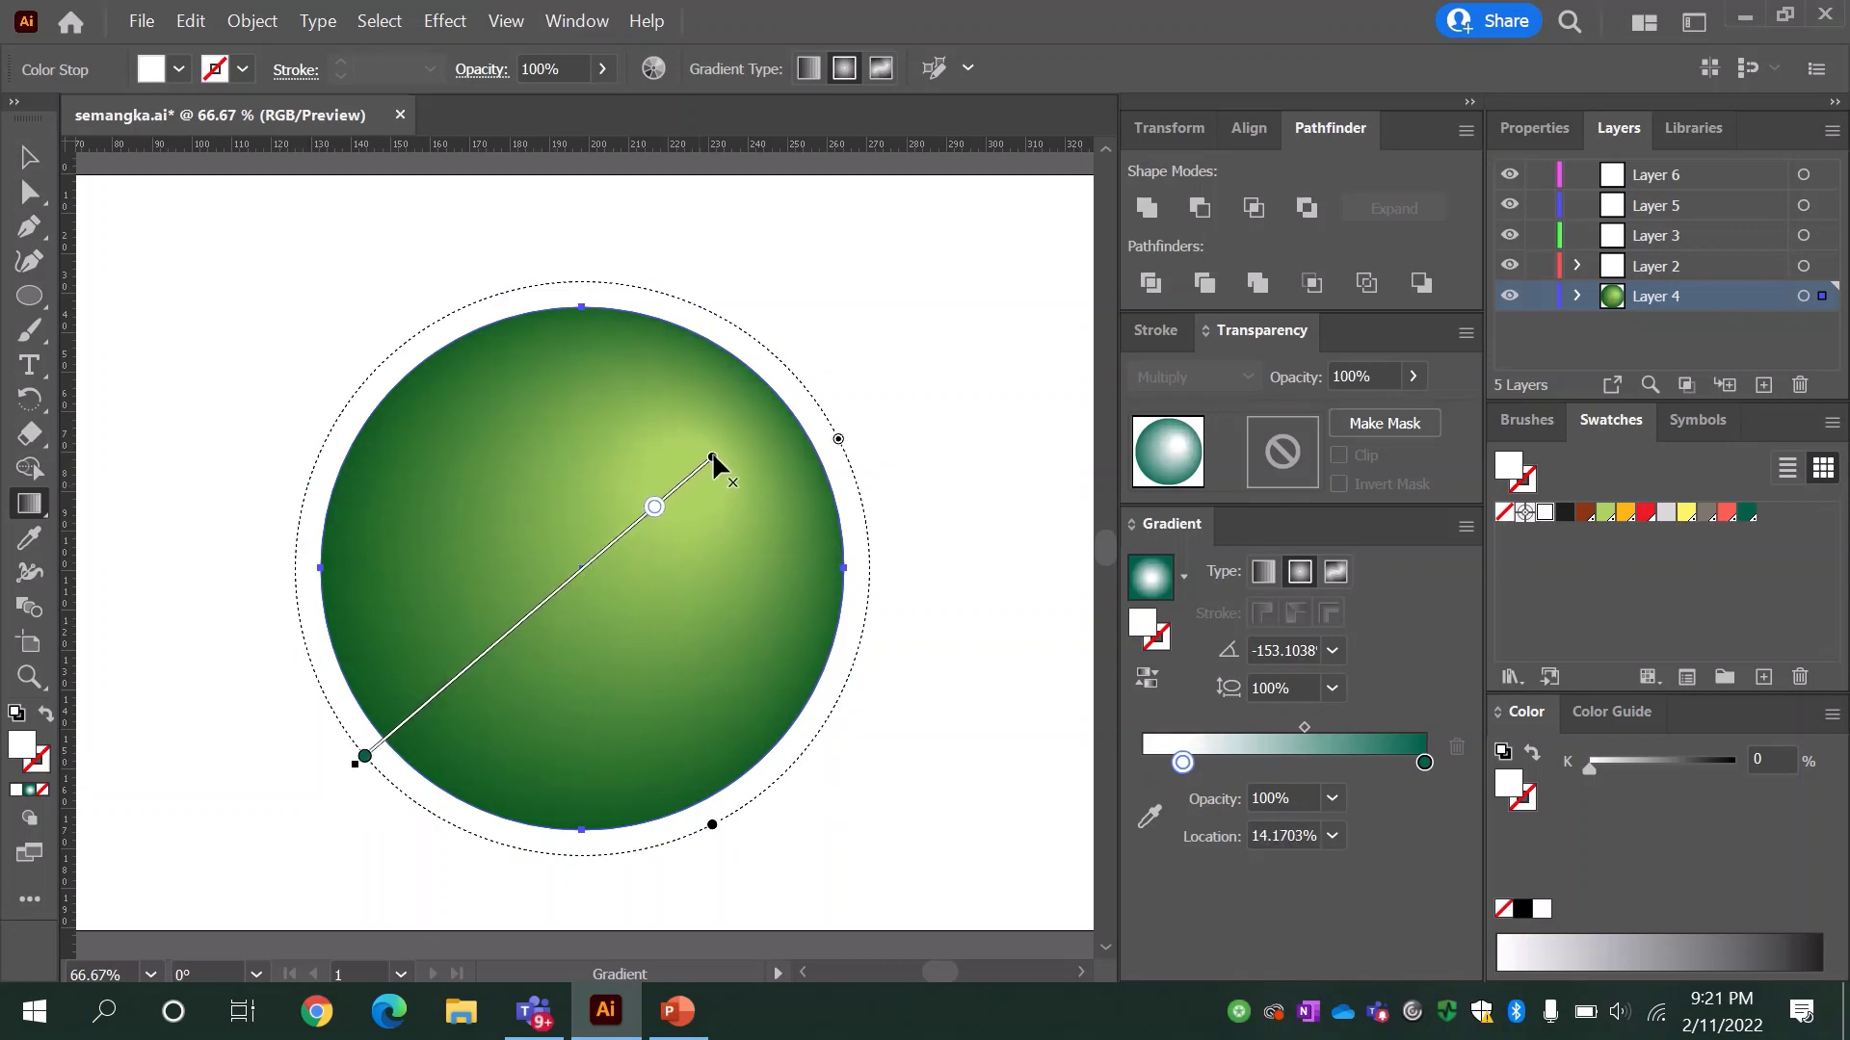
{"action": "key", "text": "v"}
Step: Reselect the circle, add an extra white gradient stop, then remove it
{"action": "left_click", "coordinate": [231, 213]}
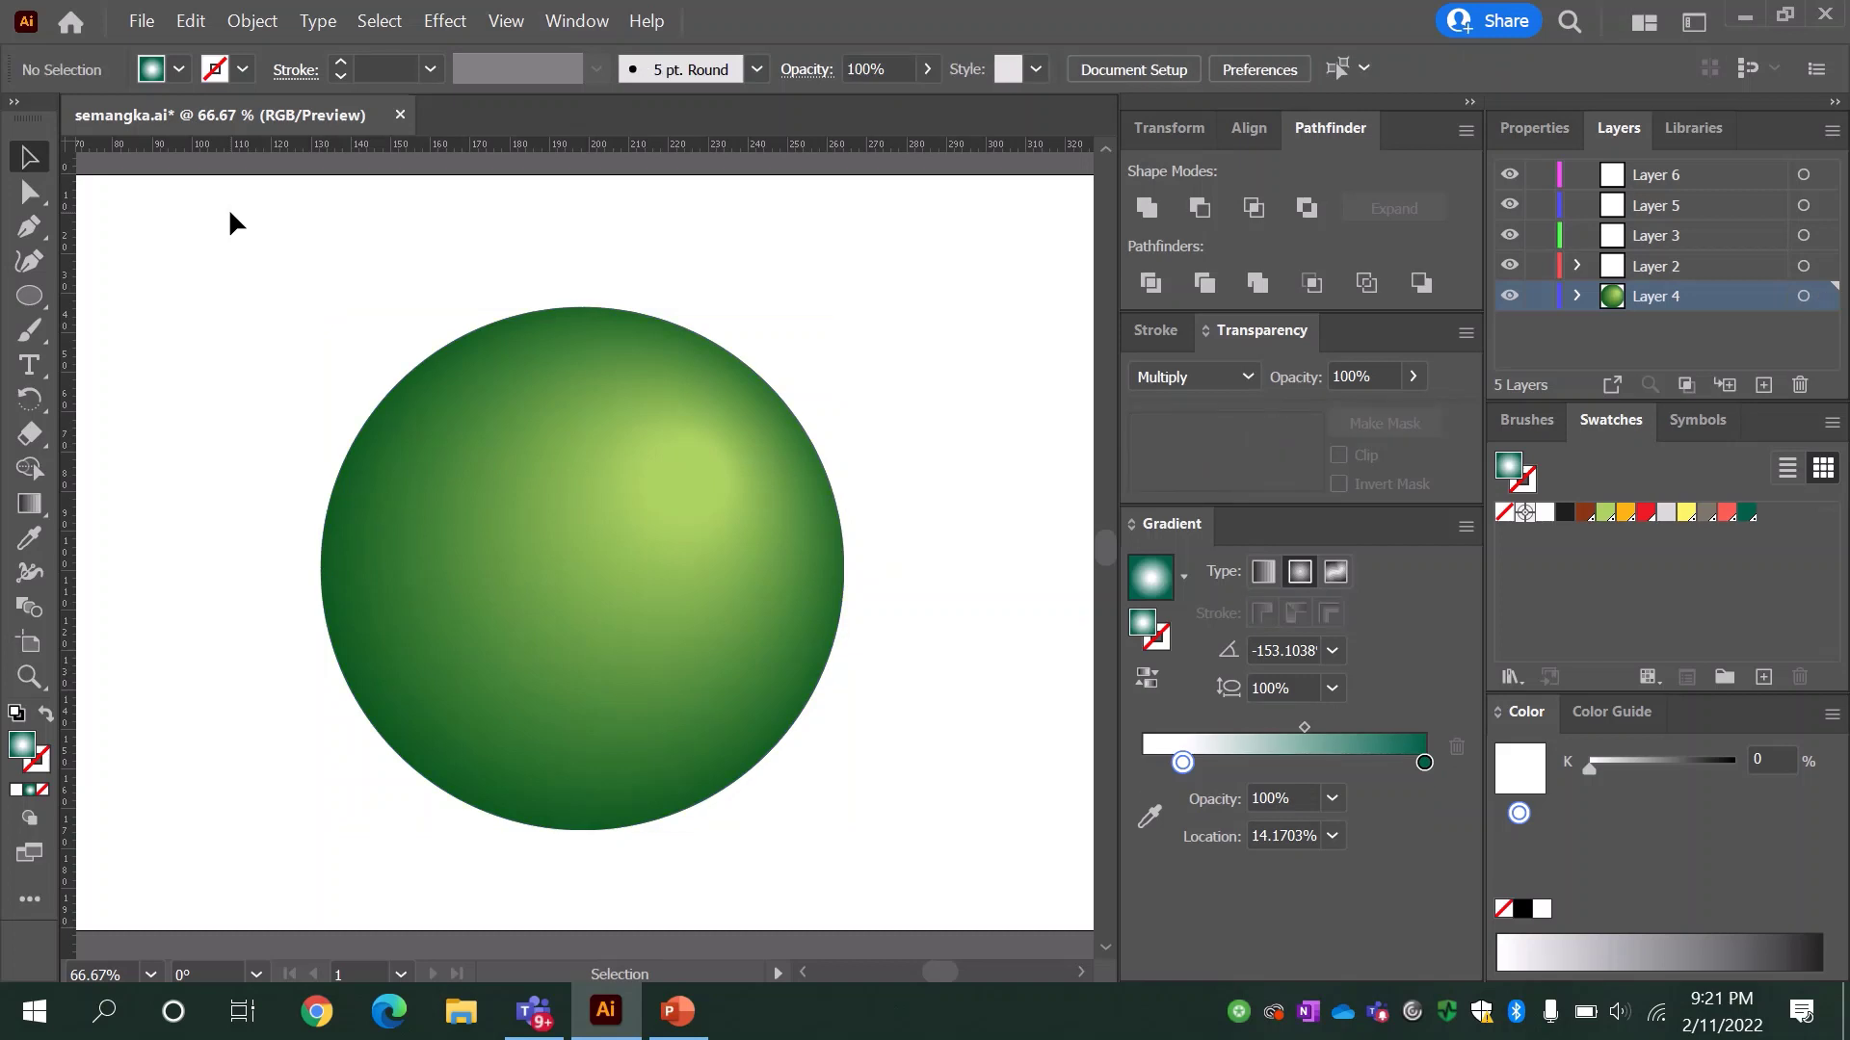
{"action": "left_click", "coordinate": [568, 444]}
{"action": "left_click", "coordinate": [1142, 798]}
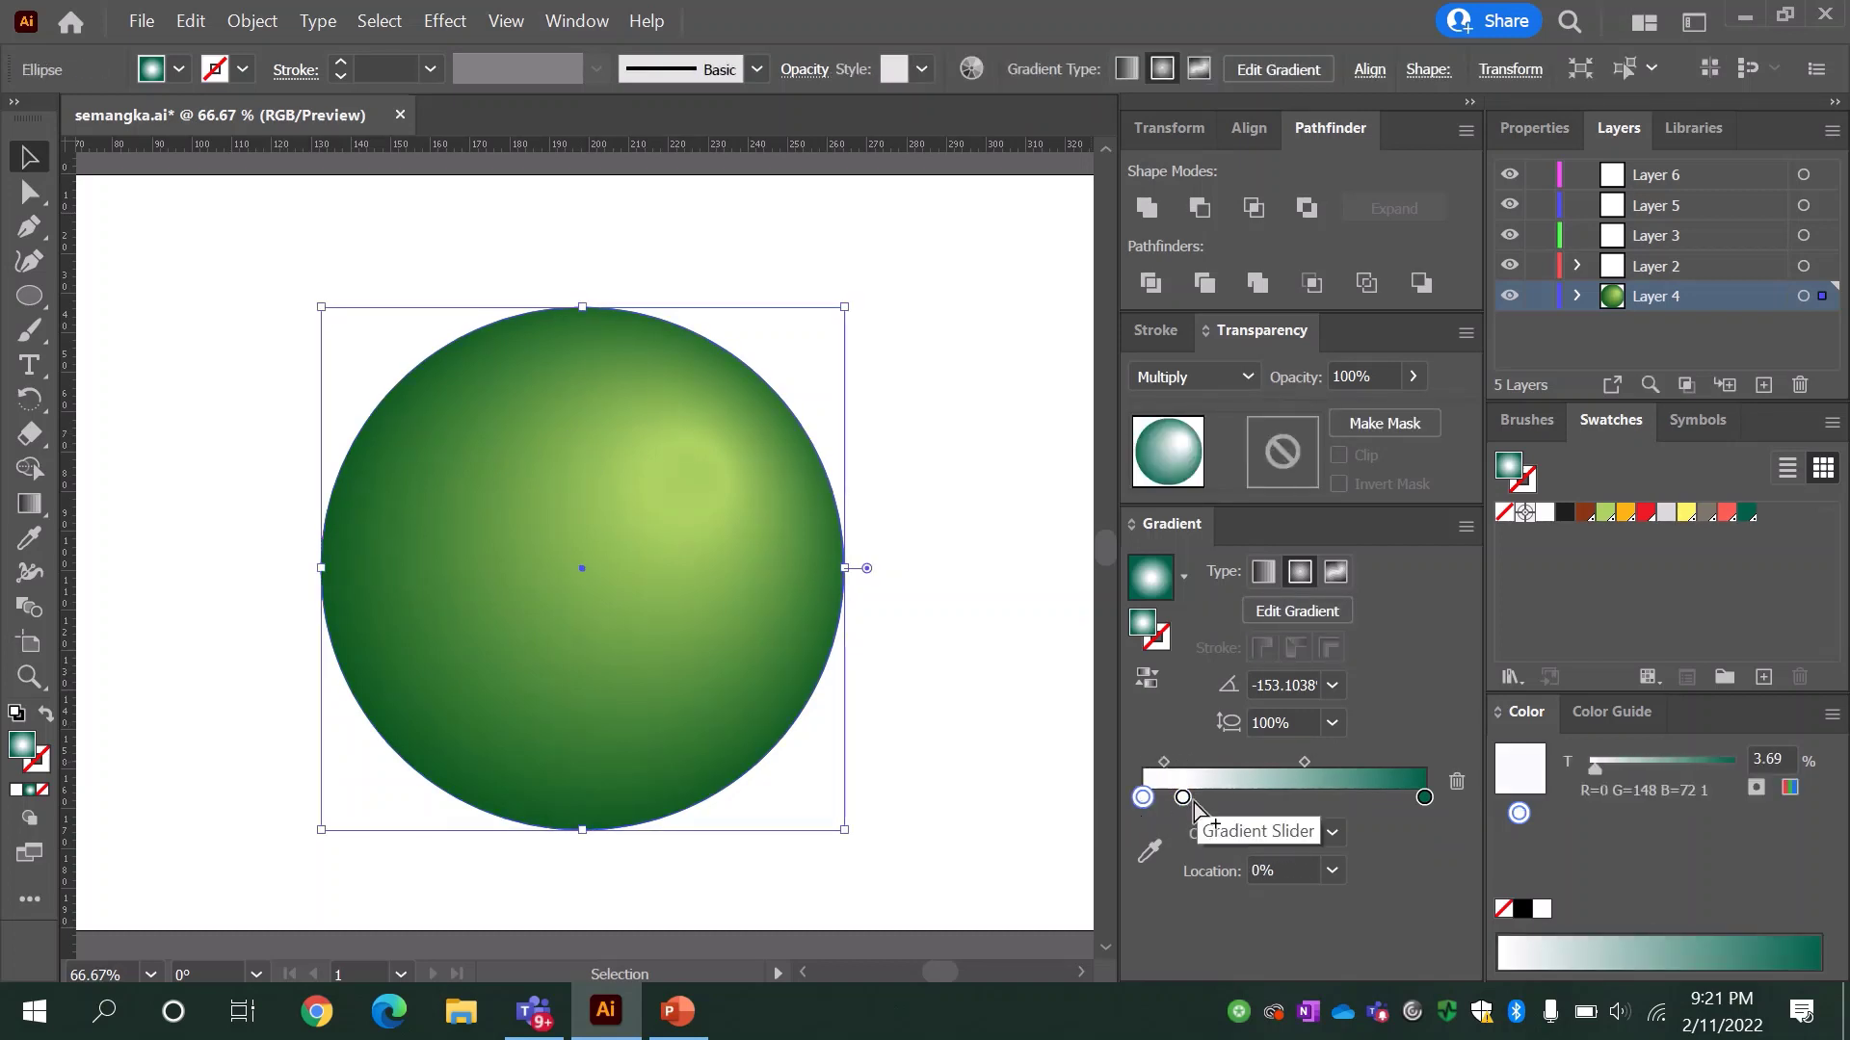
{"action": "left_click_drag", "start_coordinate": [1183, 797], "coordinate": [1130, 801]}
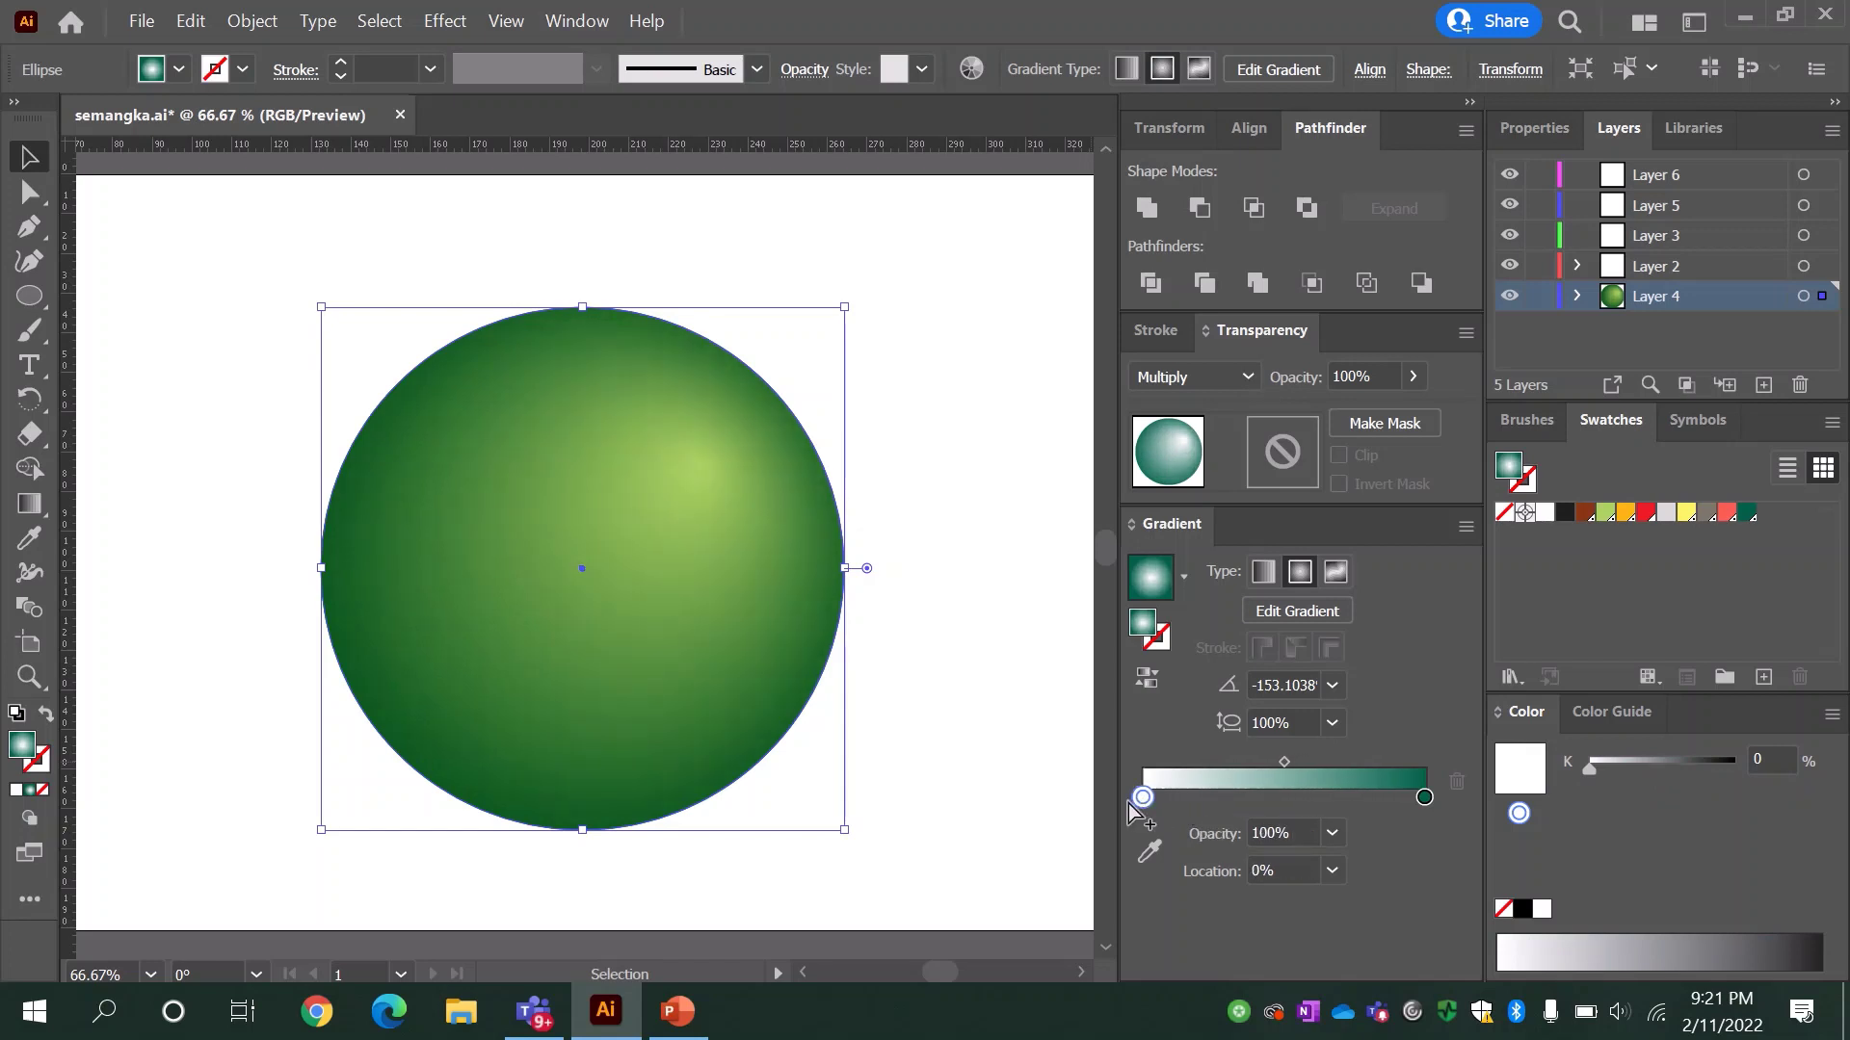
{"action": "left_click", "coordinate": [914, 397]}
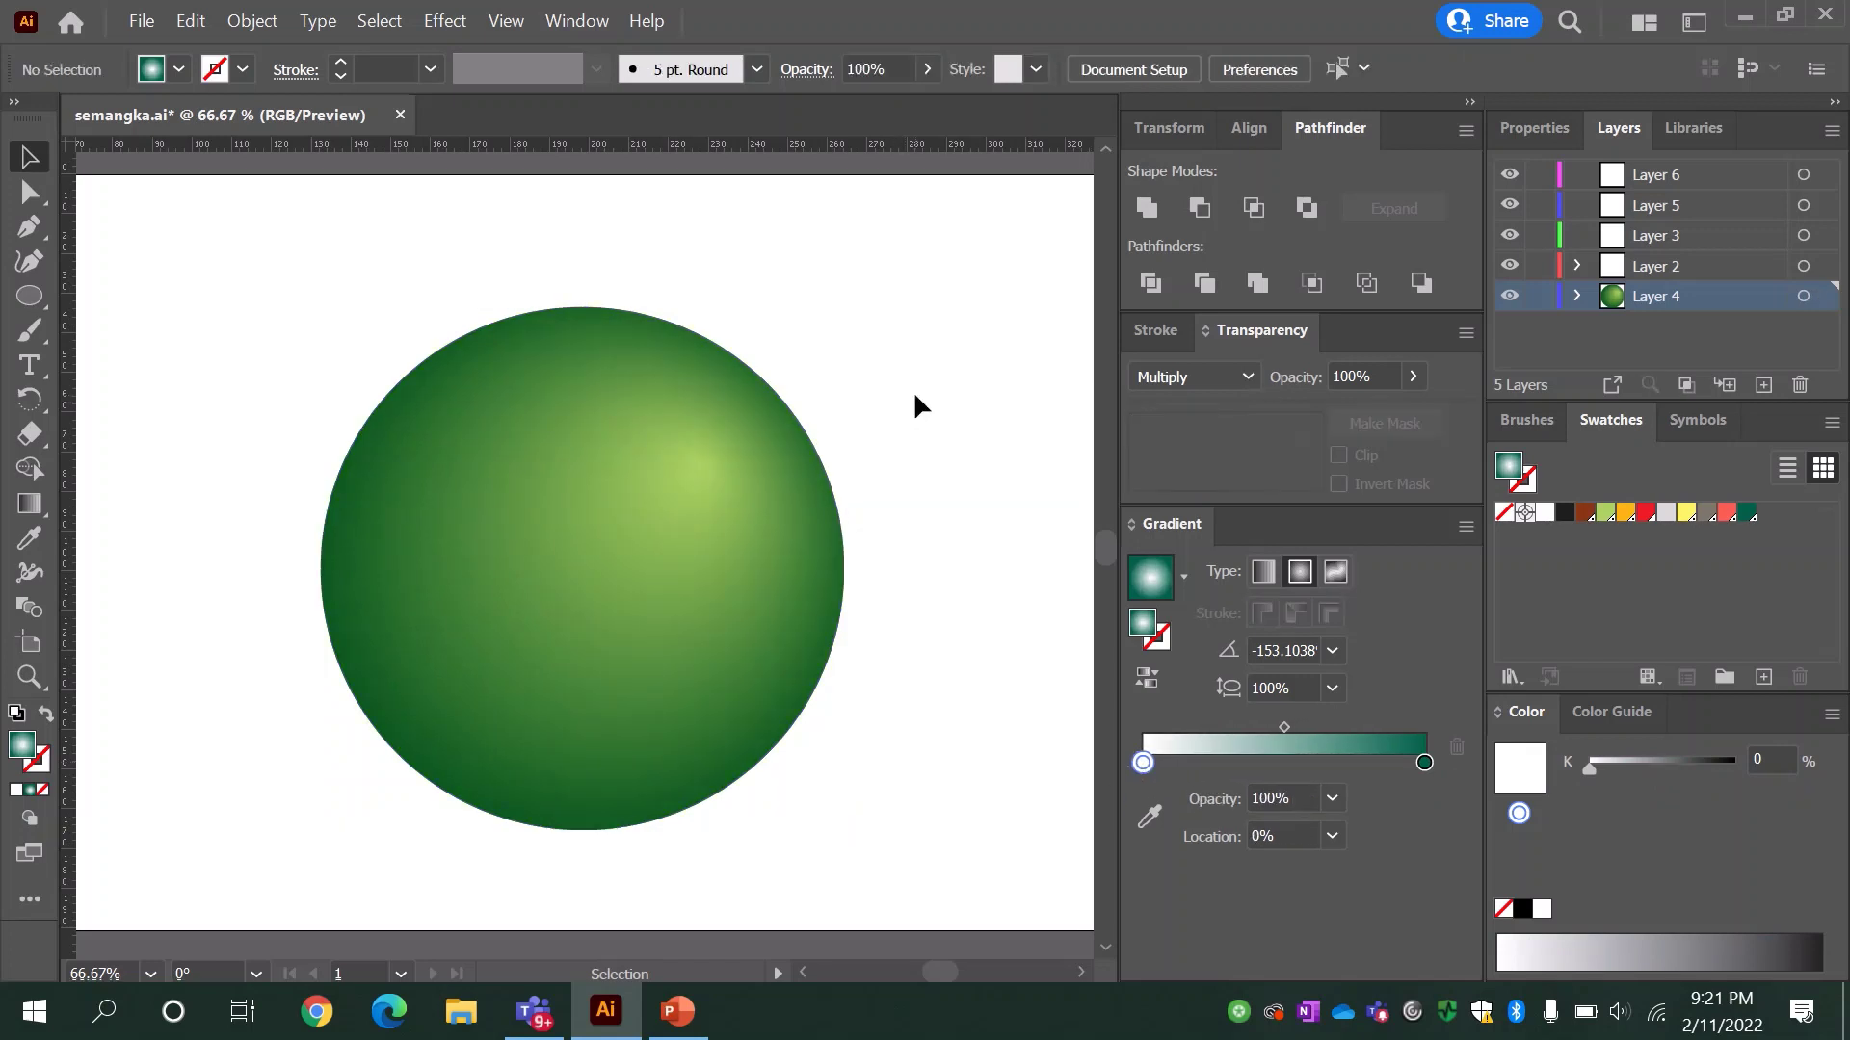
Step: Nudge the gradient highlight slightly upward and make Layer 2 active
{"action": "left_click", "coordinate": [30, 197]}
{"action": "left_click", "coordinate": [496, 437]}
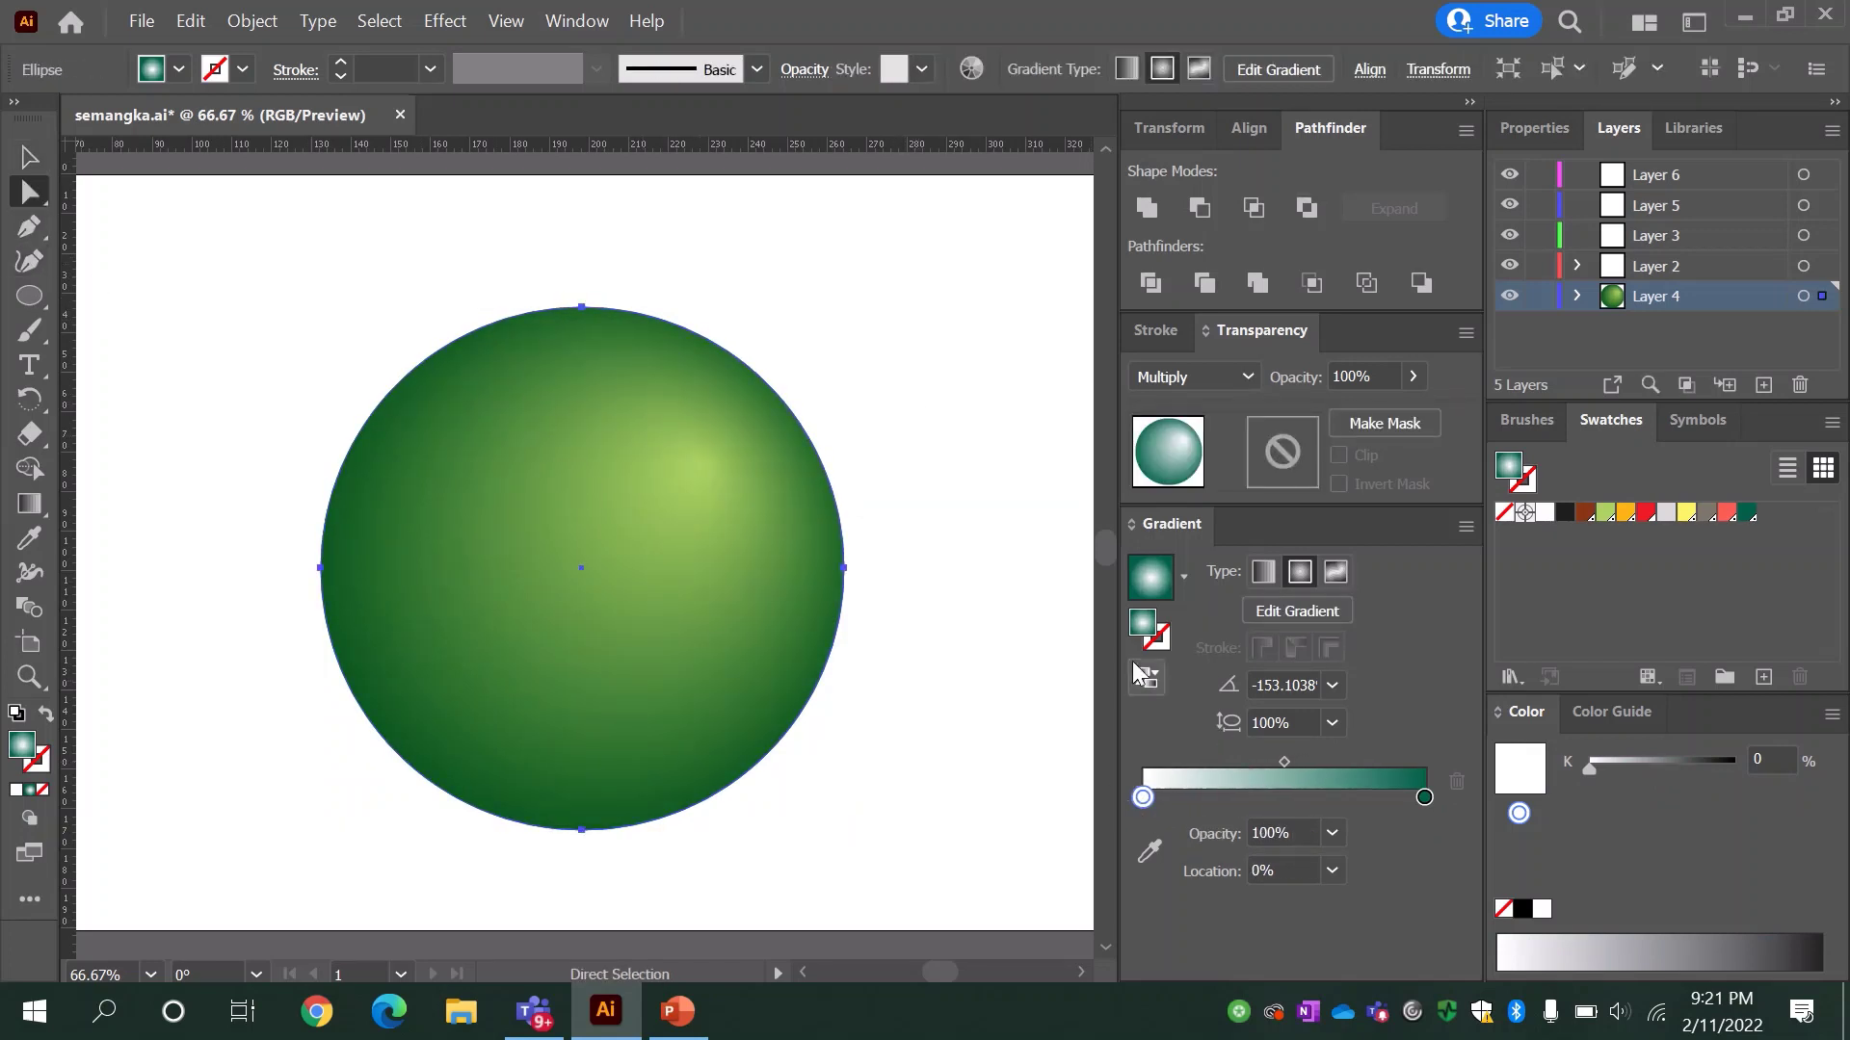
{"action": "left_click", "coordinate": [1306, 621]}
{"action": "left_click", "coordinate": [701, 468]}
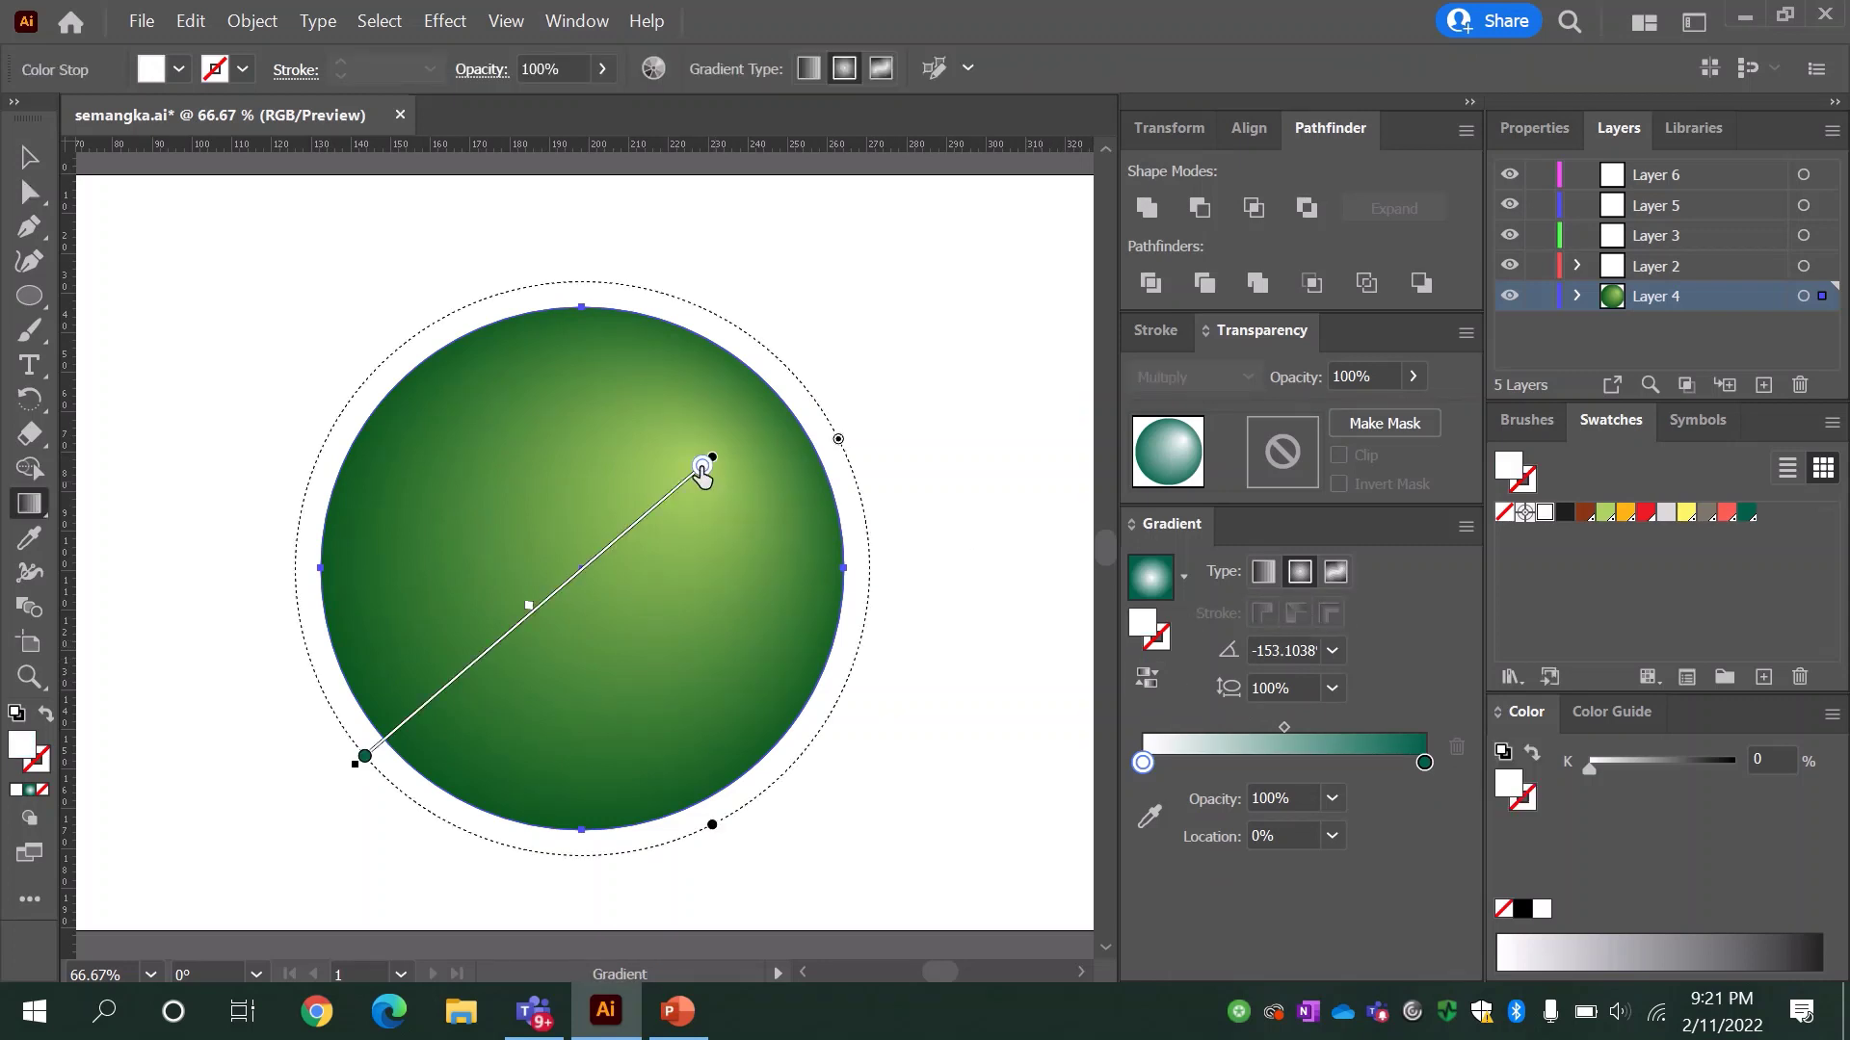
{"action": "left_click_drag", "start_coordinate": [715, 449], "coordinate": [718, 432]}
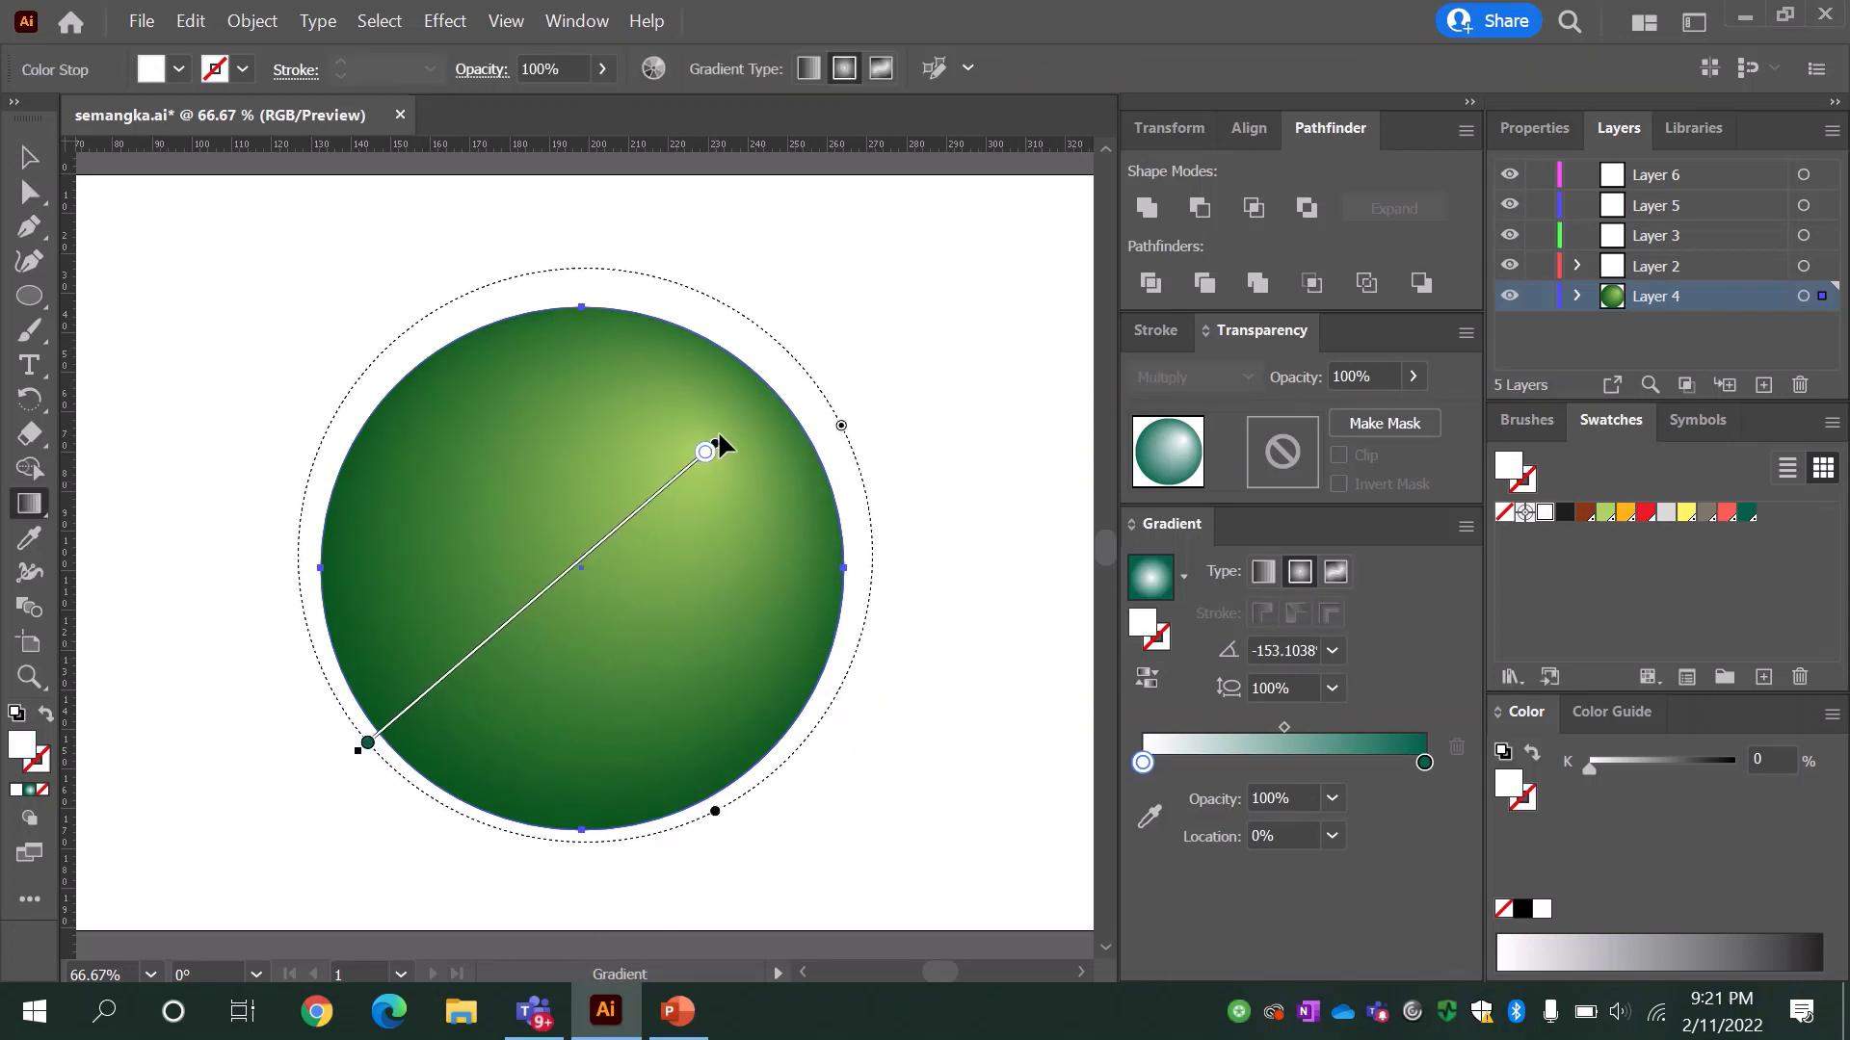
{"action": "left_click", "coordinate": [30, 159]}
{"action": "left_click", "coordinate": [268, 264]}
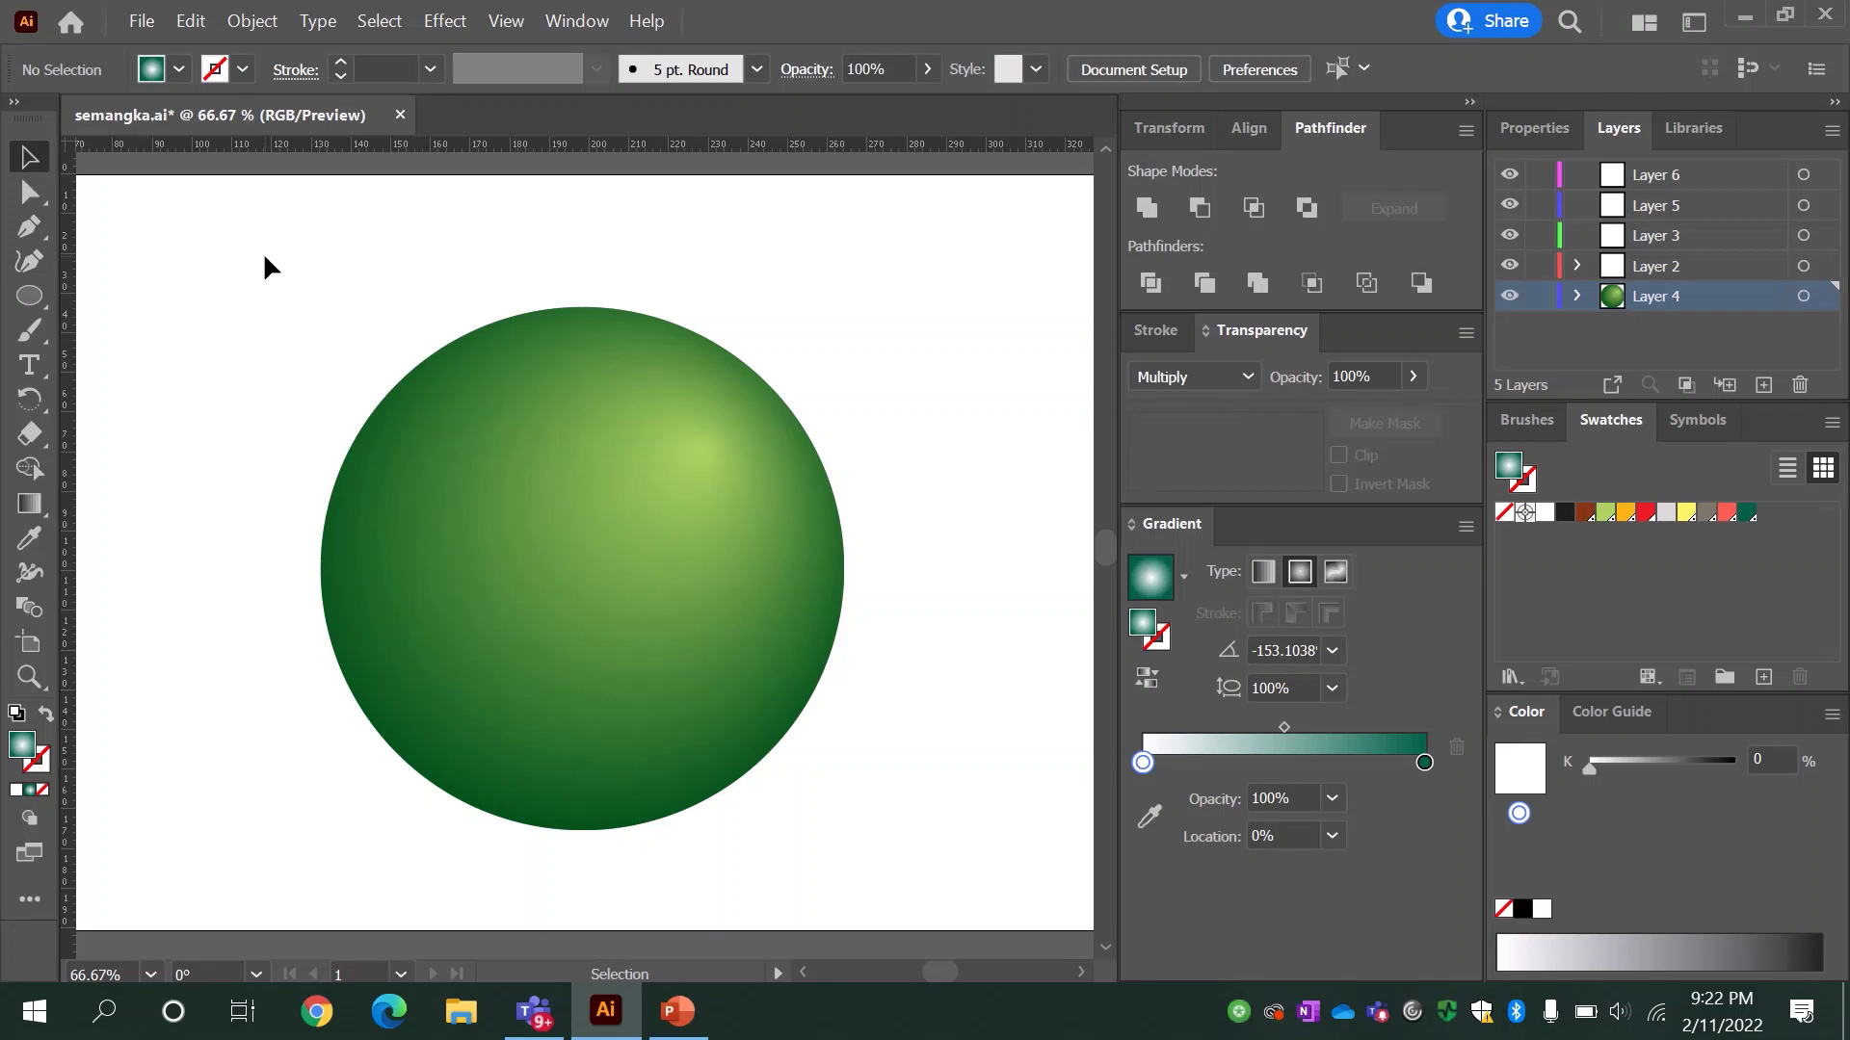
{"action": "left_click", "coordinate": [1669, 269]}
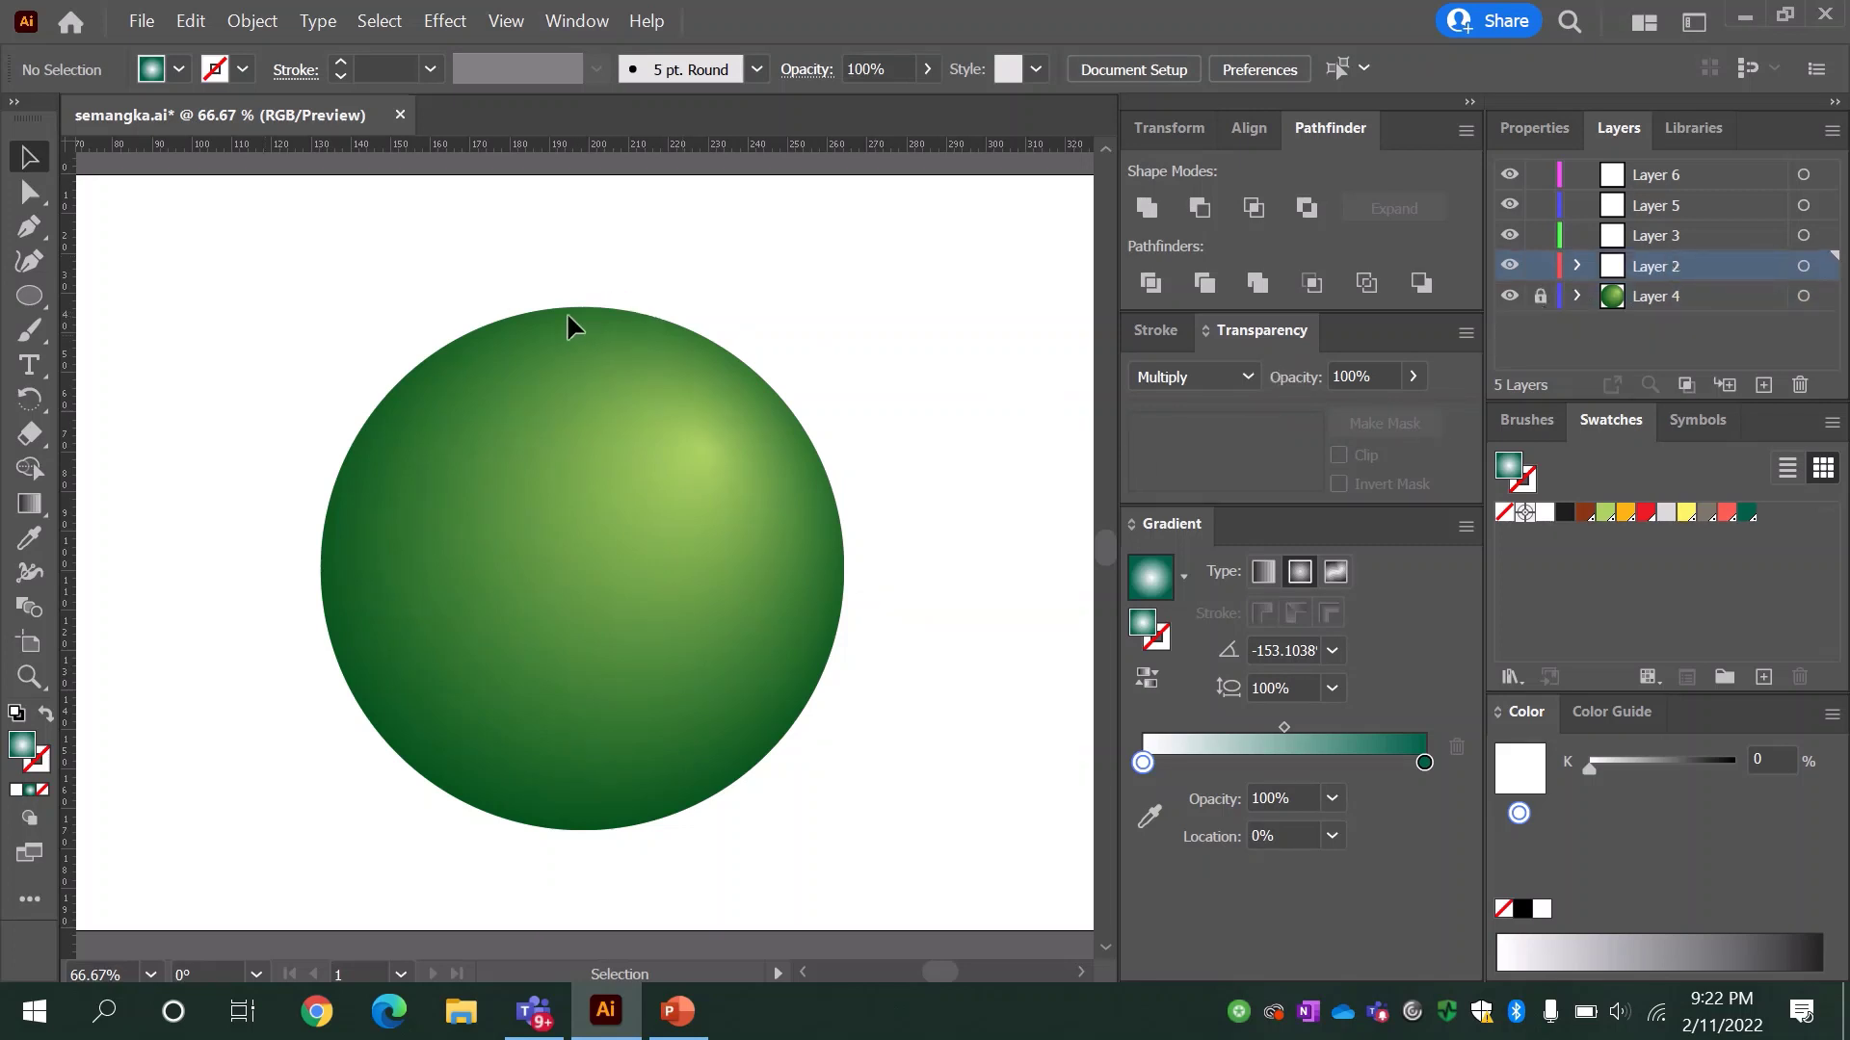
Step: Paste a copy of the circle in place with no fill and a dark green 3 pt stroke
{"action": "left_click", "coordinate": [630, 429]}
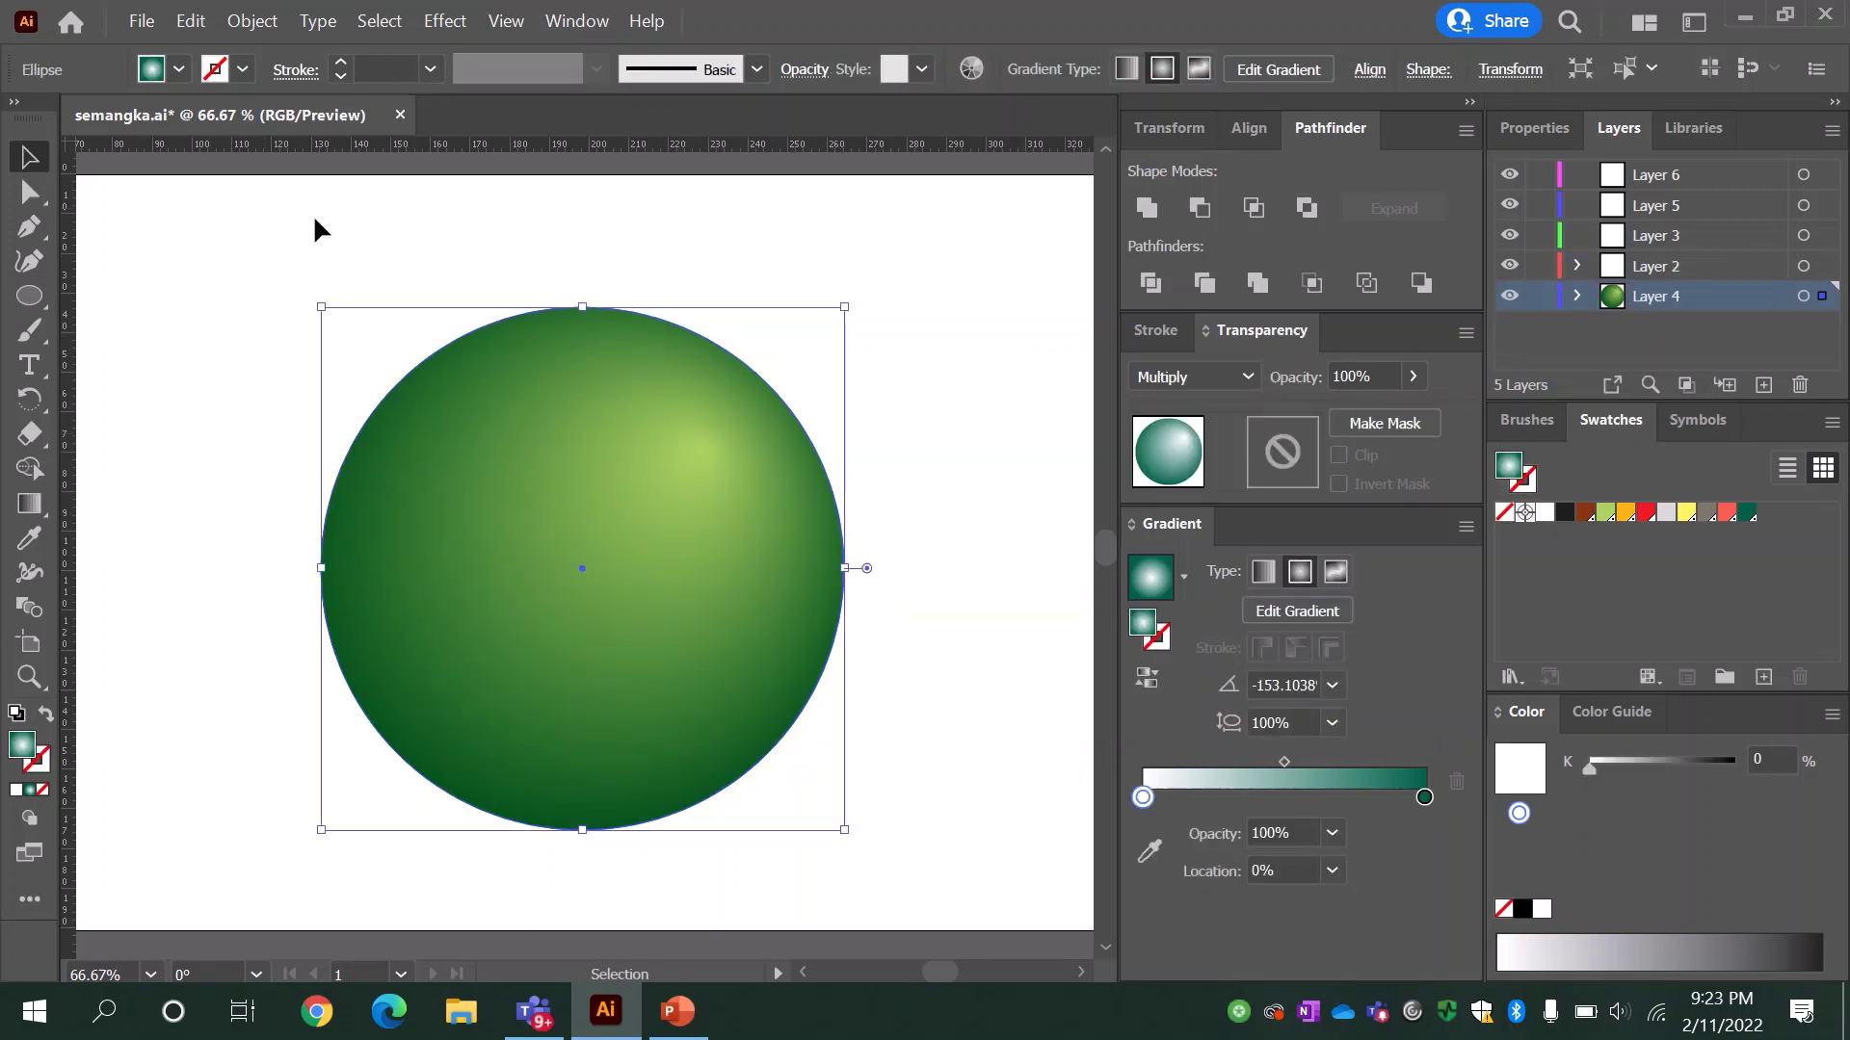
{"action": "left_click", "coordinate": [191, 21]}
{"action": "left_click", "coordinate": [239, 150]}
{"action": "left_click", "coordinate": [191, 20]}
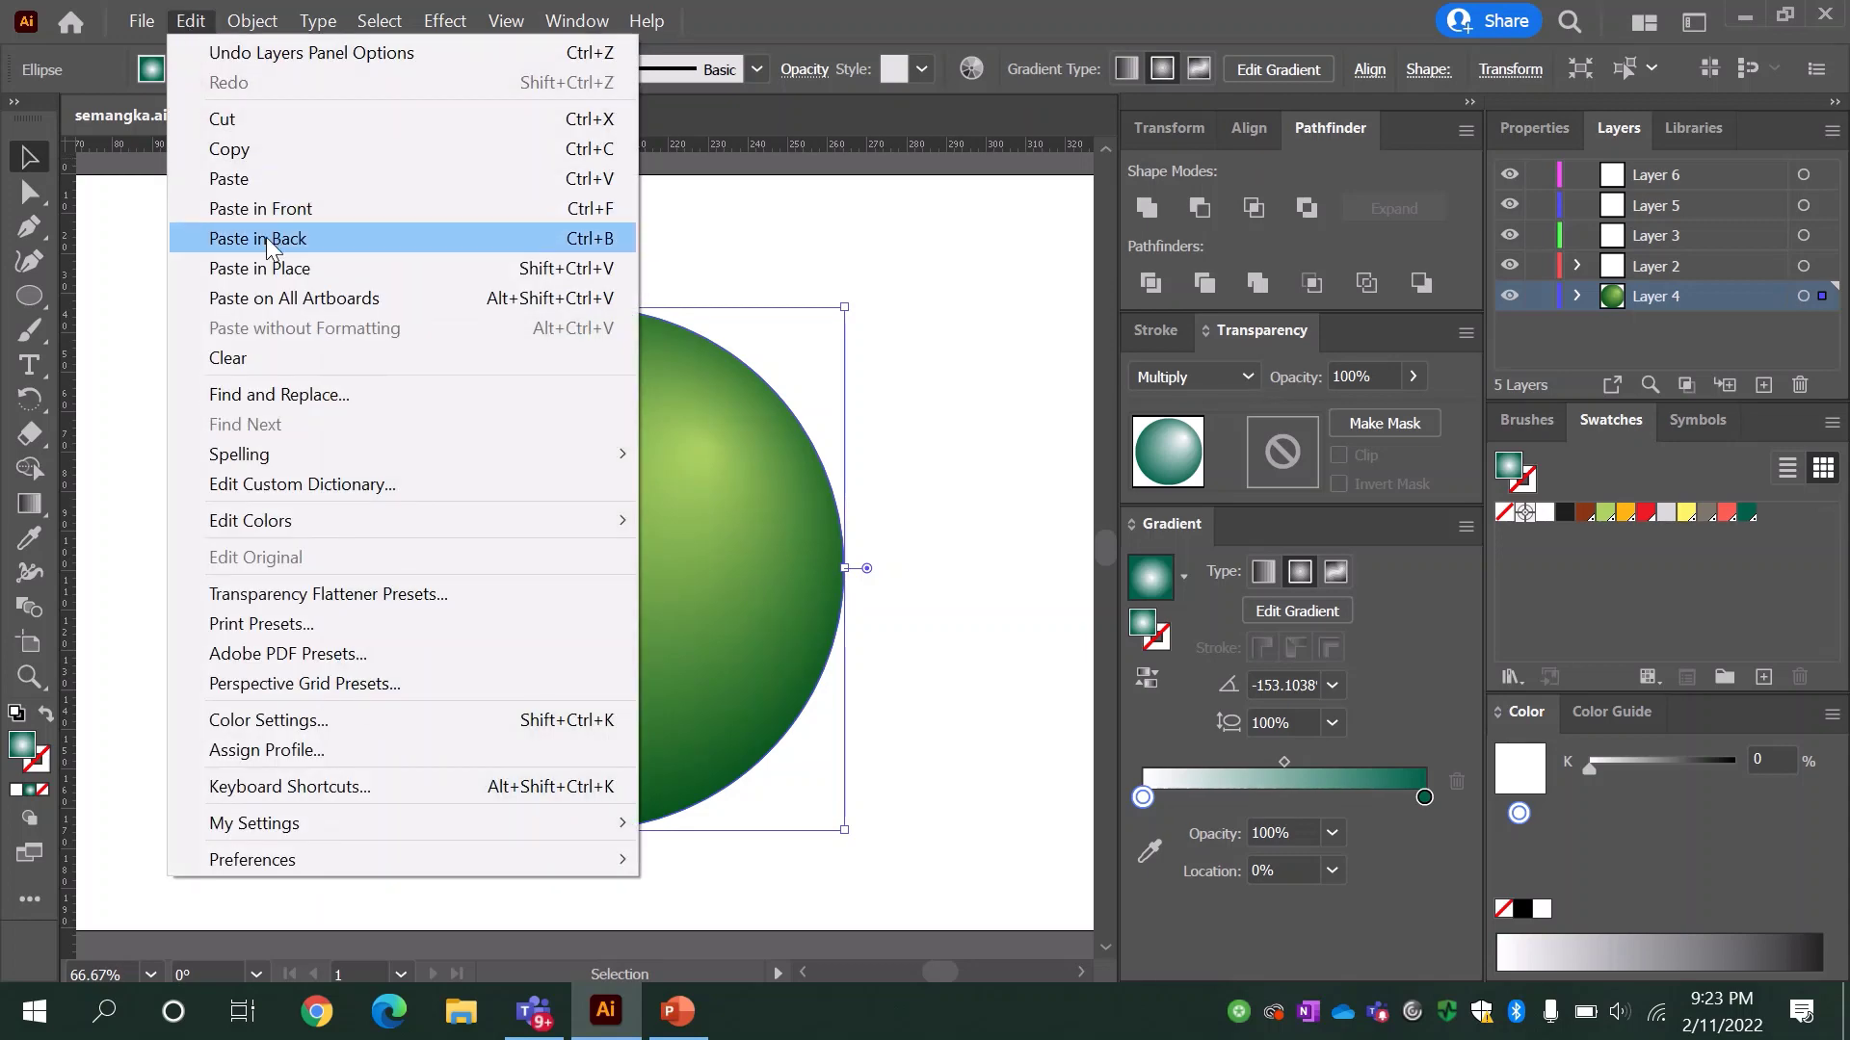
{"action": "left_click", "coordinate": [253, 268]}
{"action": "left_click", "coordinate": [179, 70]}
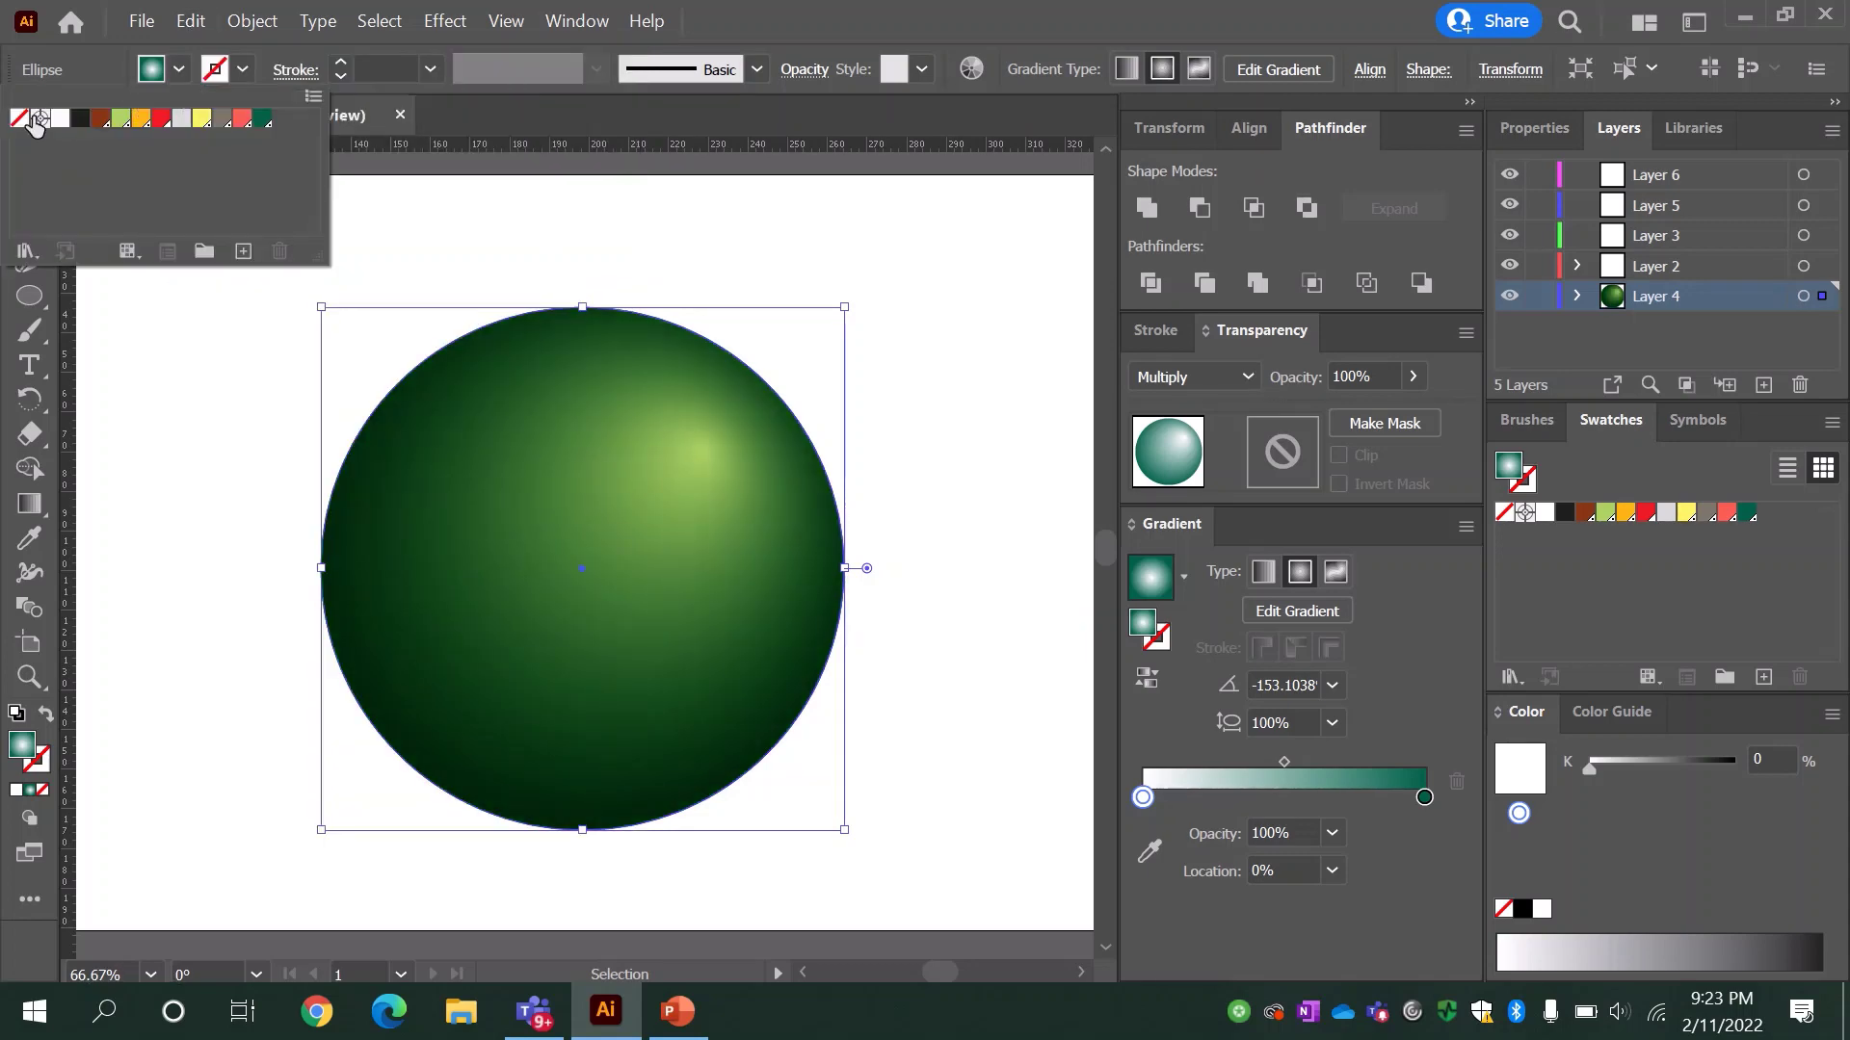
{"action": "left_click", "coordinate": [20, 118]}
{"action": "left_click", "coordinate": [242, 69]}
{"action": "left_click", "coordinate": [261, 120]}
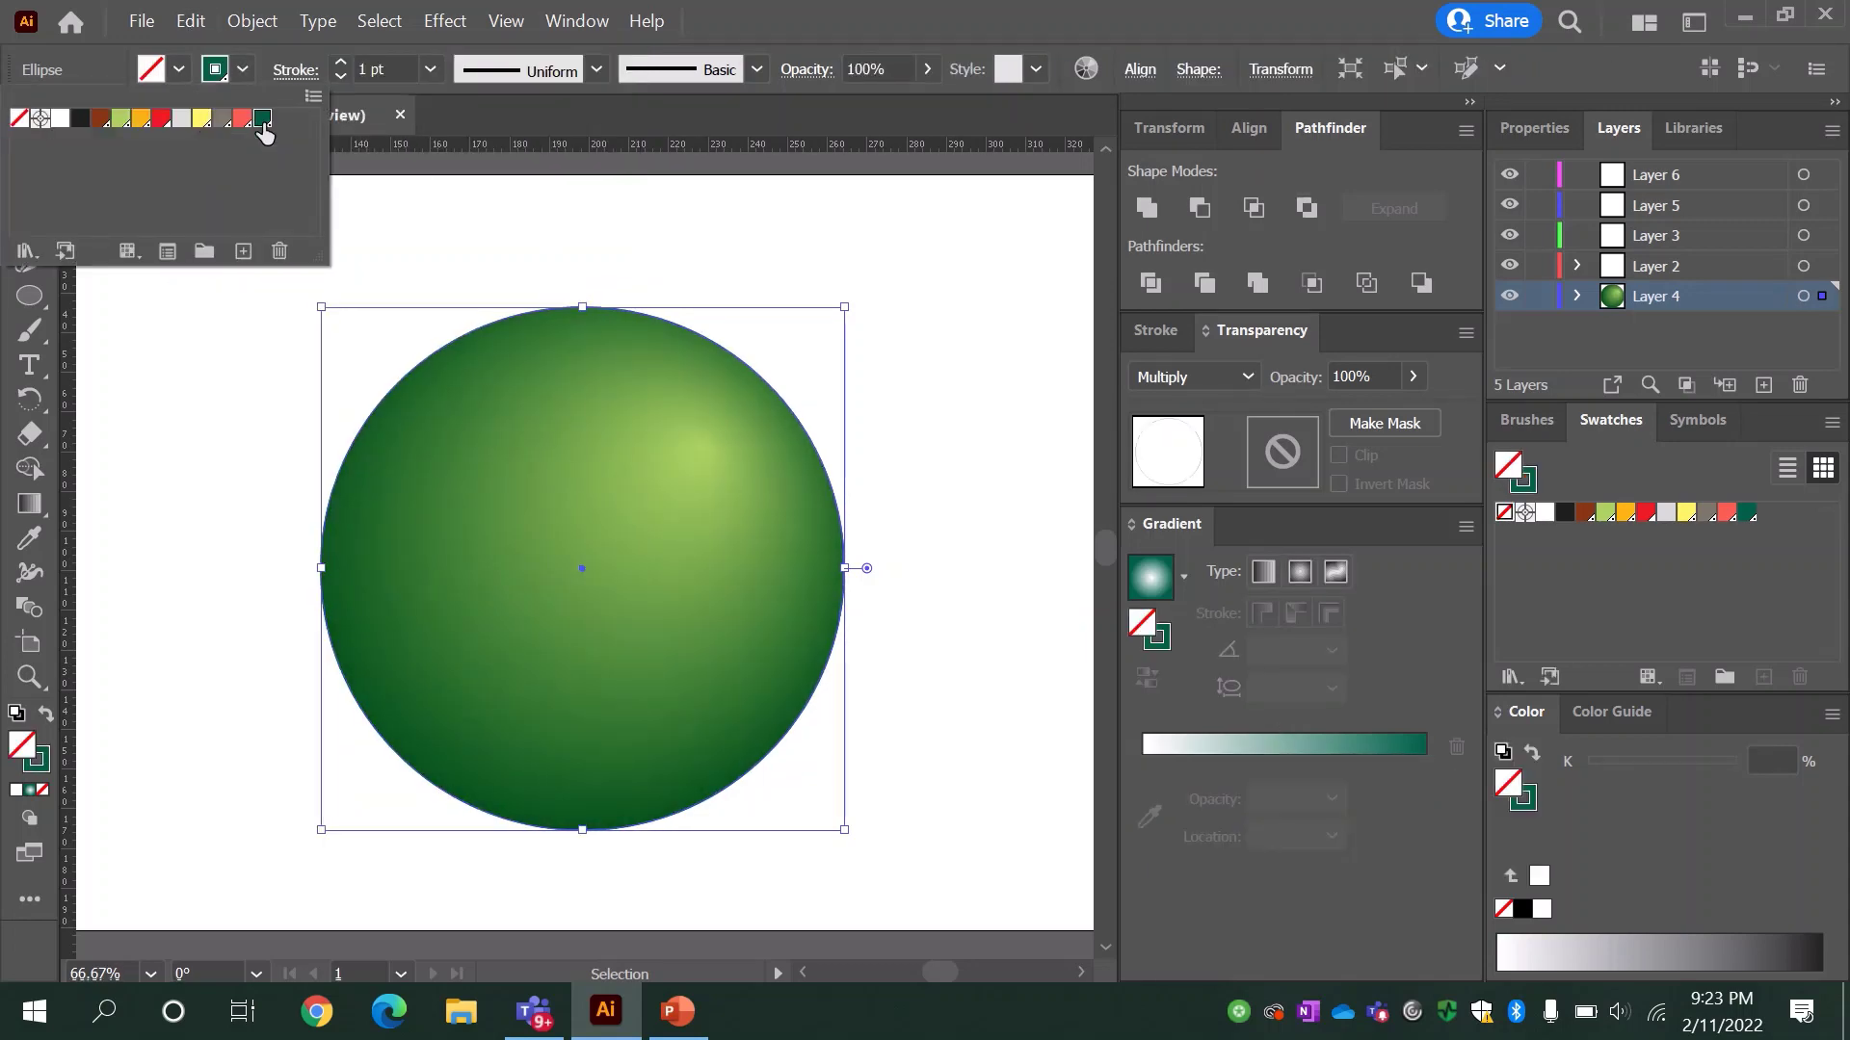
{"action": "left_click", "coordinate": [429, 69]}
{"action": "left_click", "coordinate": [467, 260]}
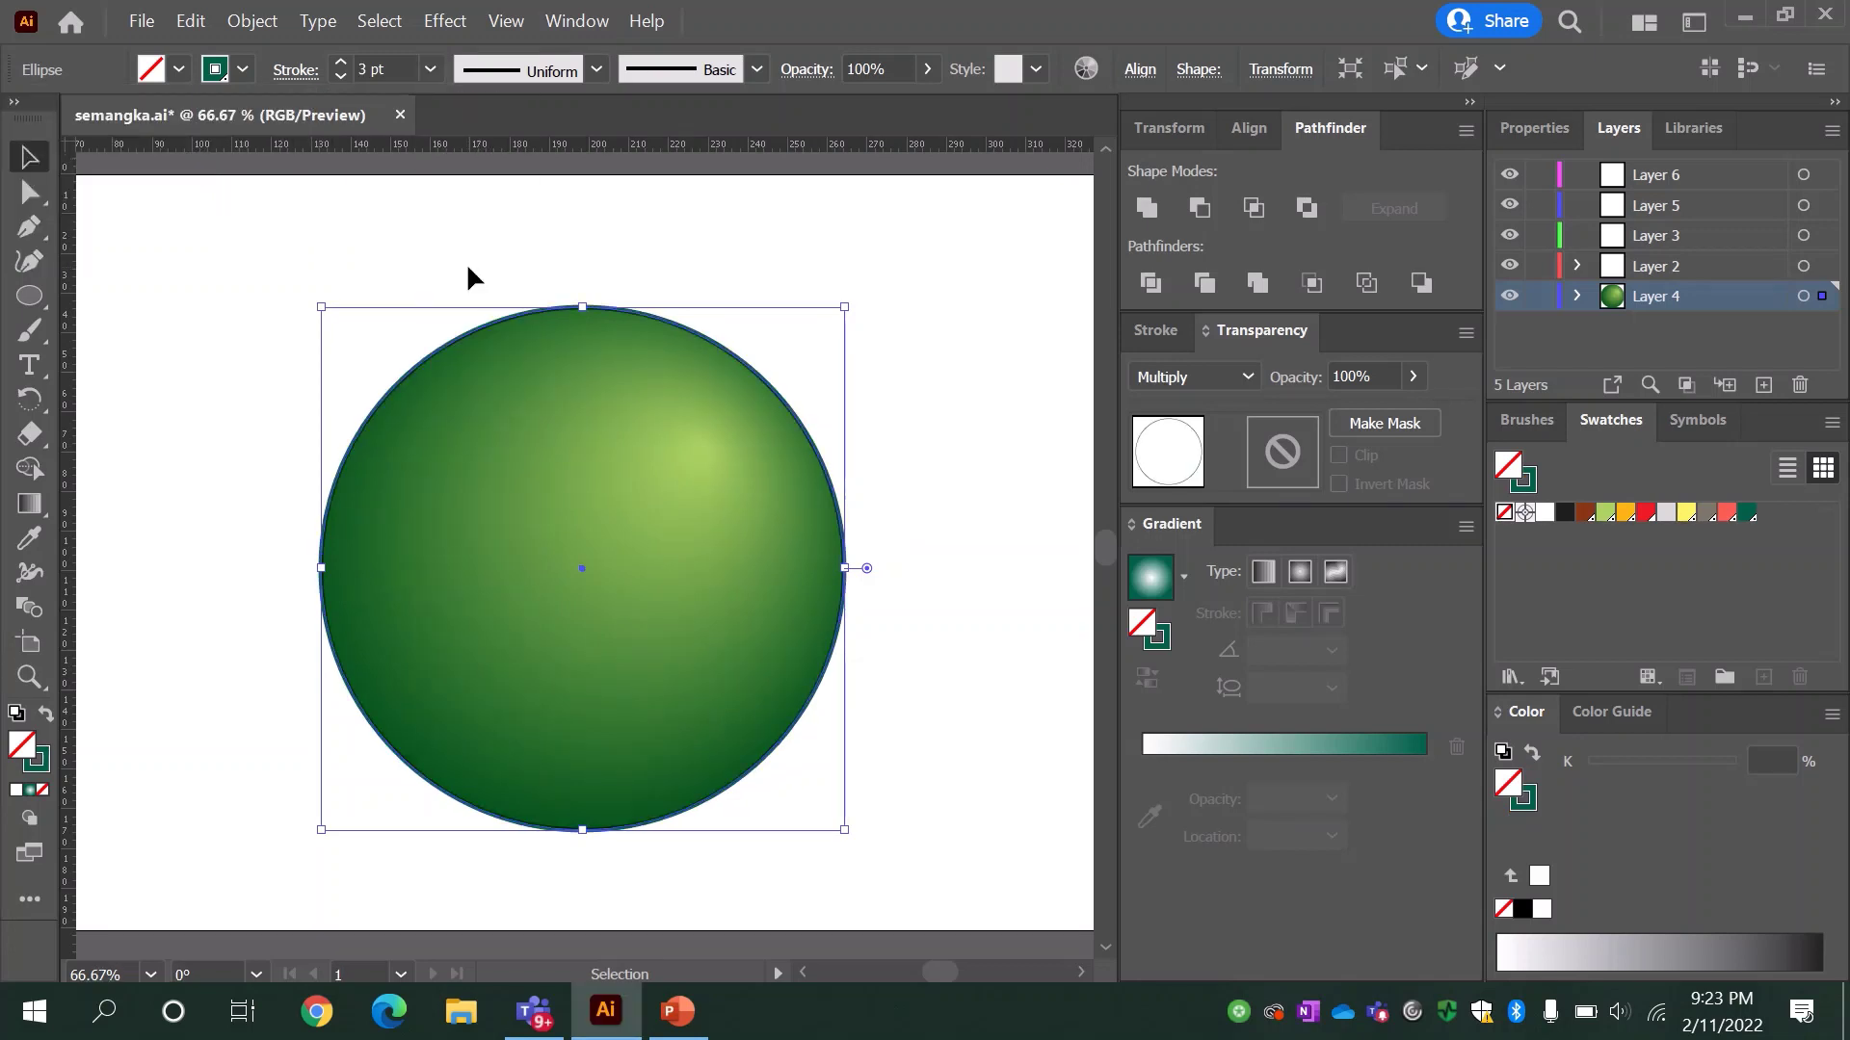
Step: Narrow the outline by 10 mm, then paste a copy narrowed to 106.773 mm
{"action": "left_click", "coordinate": [1179, 126]}
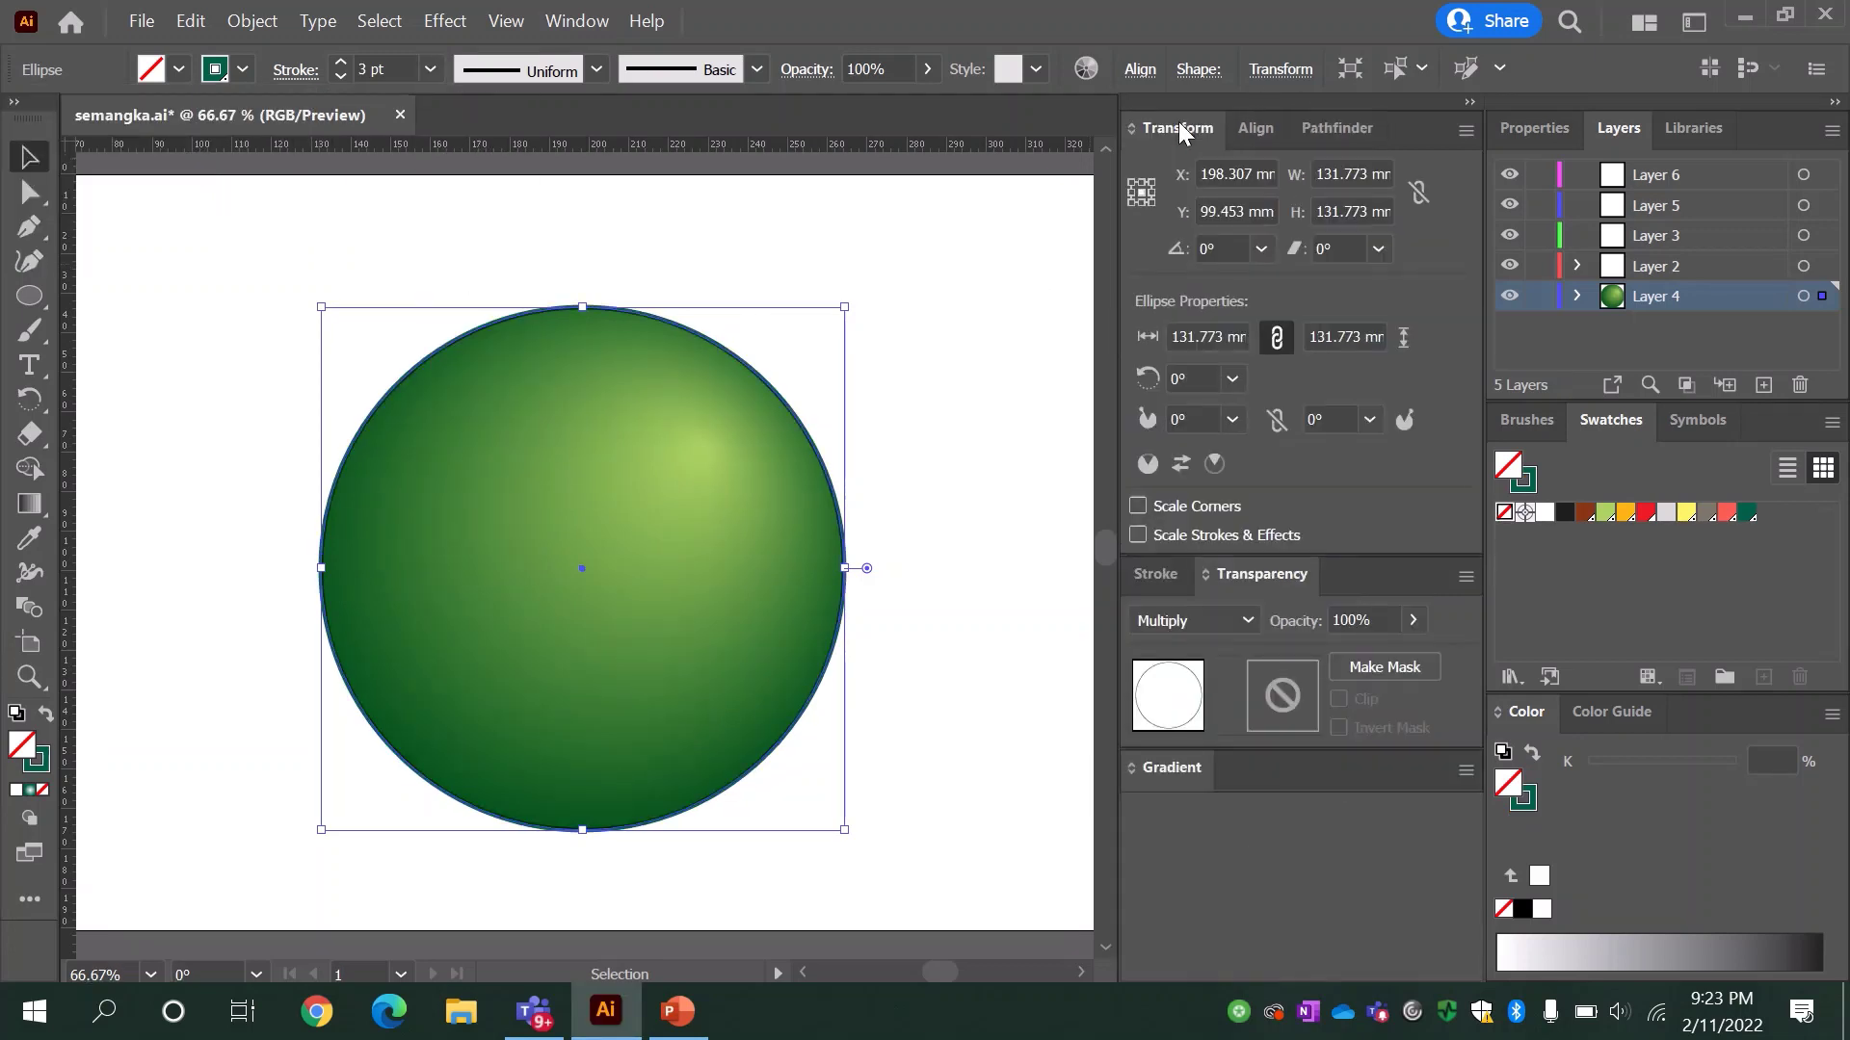
{"action": "left_click", "coordinate": [1365, 173]}
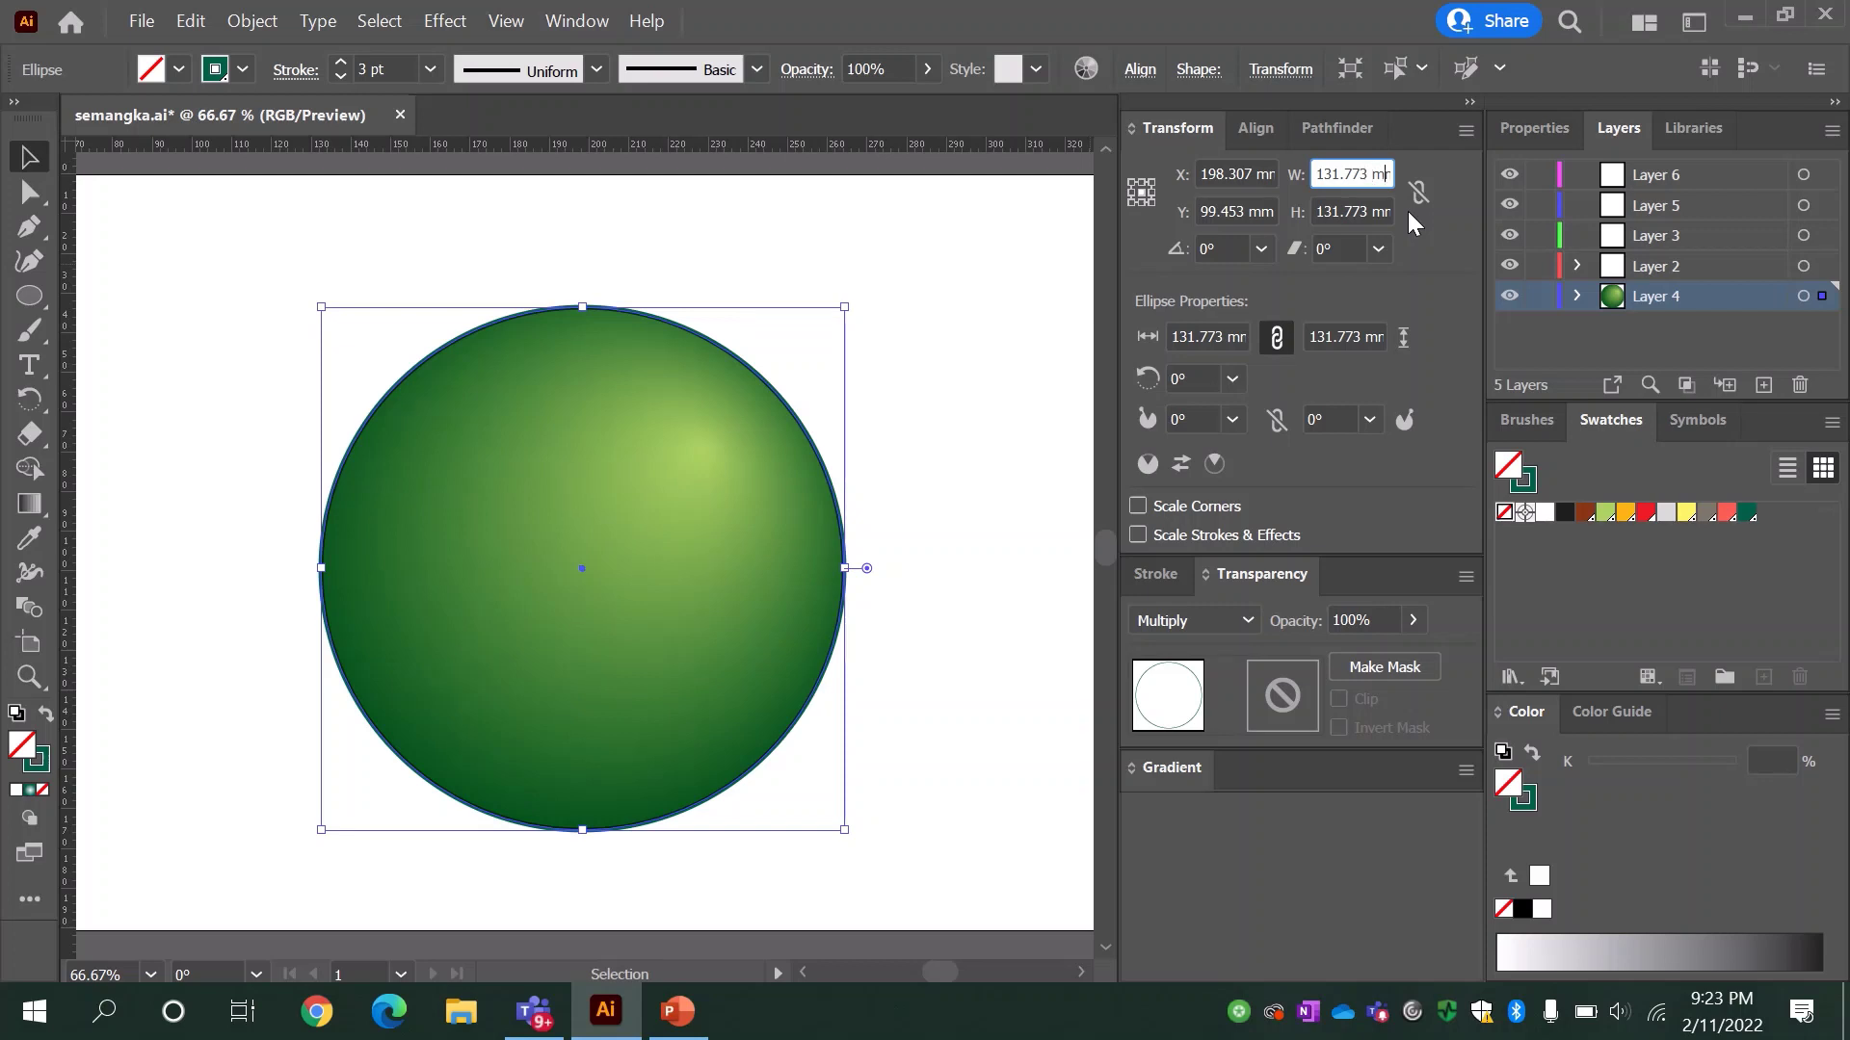
{"action": "key", "text": "End"}
{"action": "key", "text": "Return"}
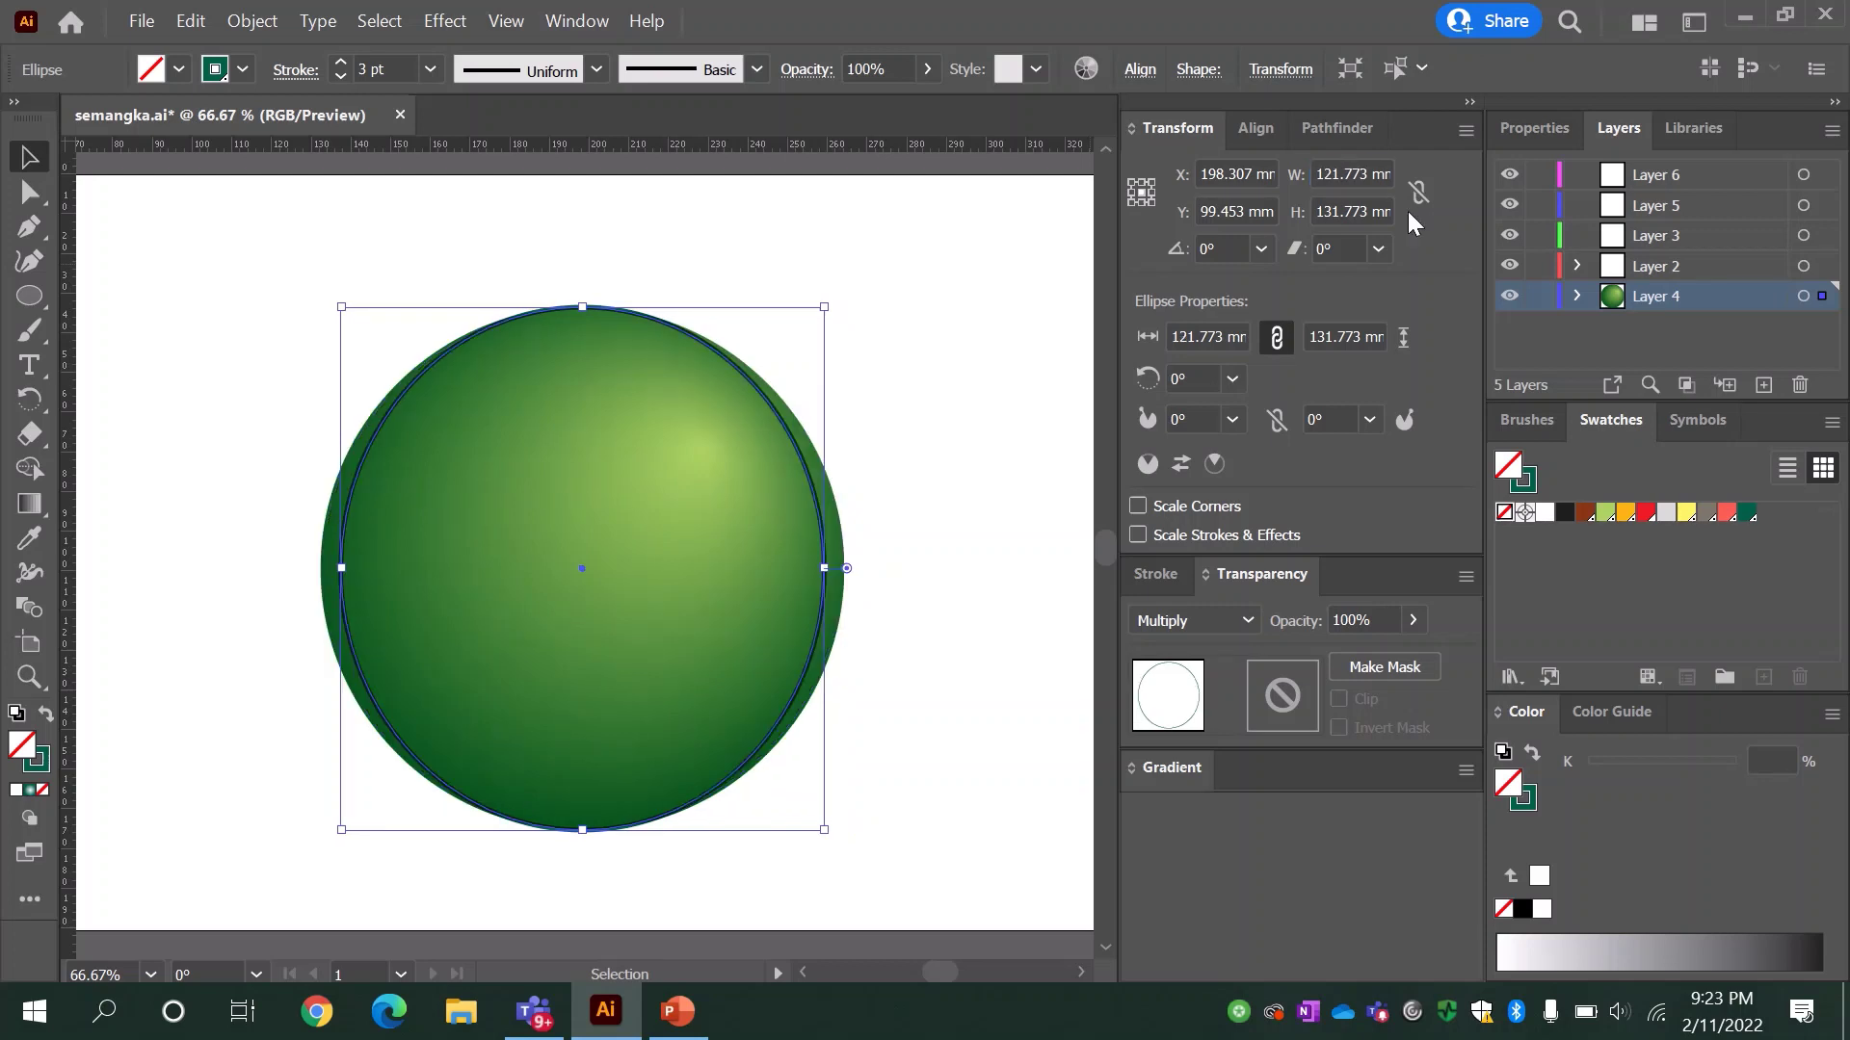
{"action": "left_click", "coordinate": [190, 20]}
{"action": "left_click", "coordinate": [191, 20]}
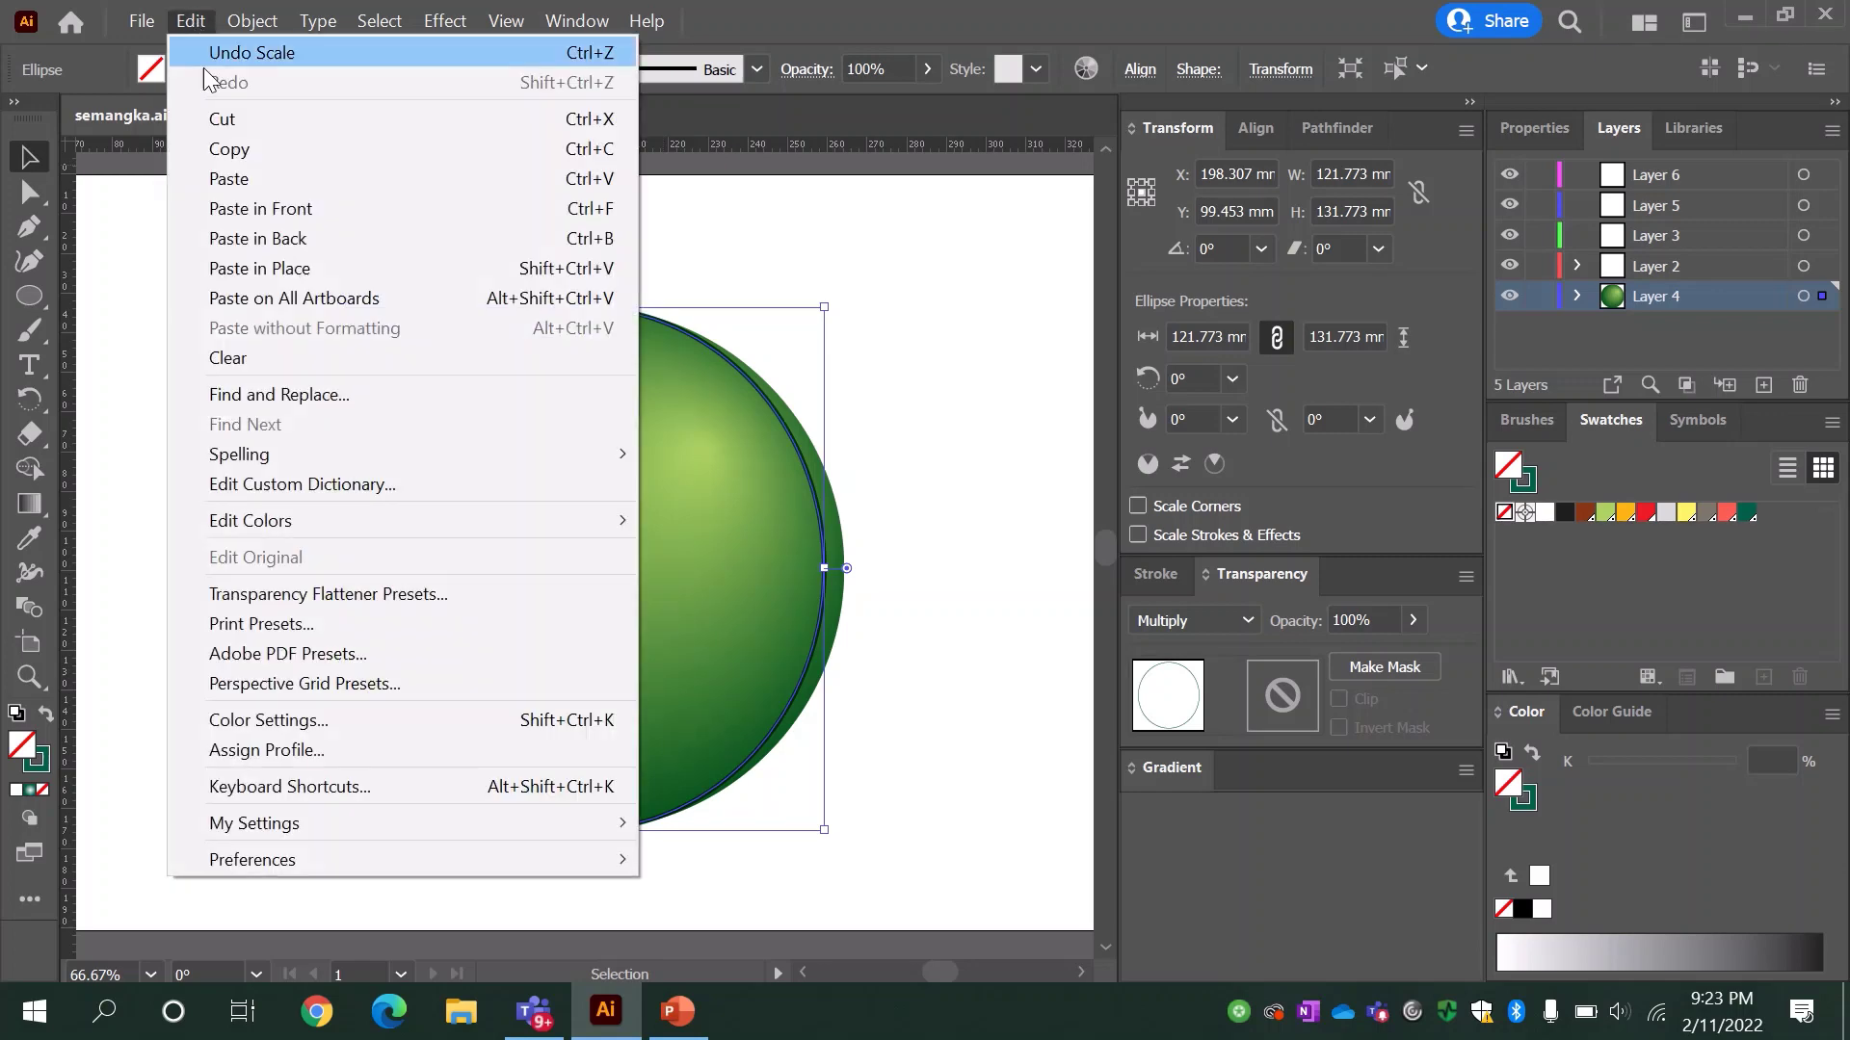
{"action": "left_click", "coordinate": [274, 268]}
{"action": "left_click", "coordinate": [1380, 177]}
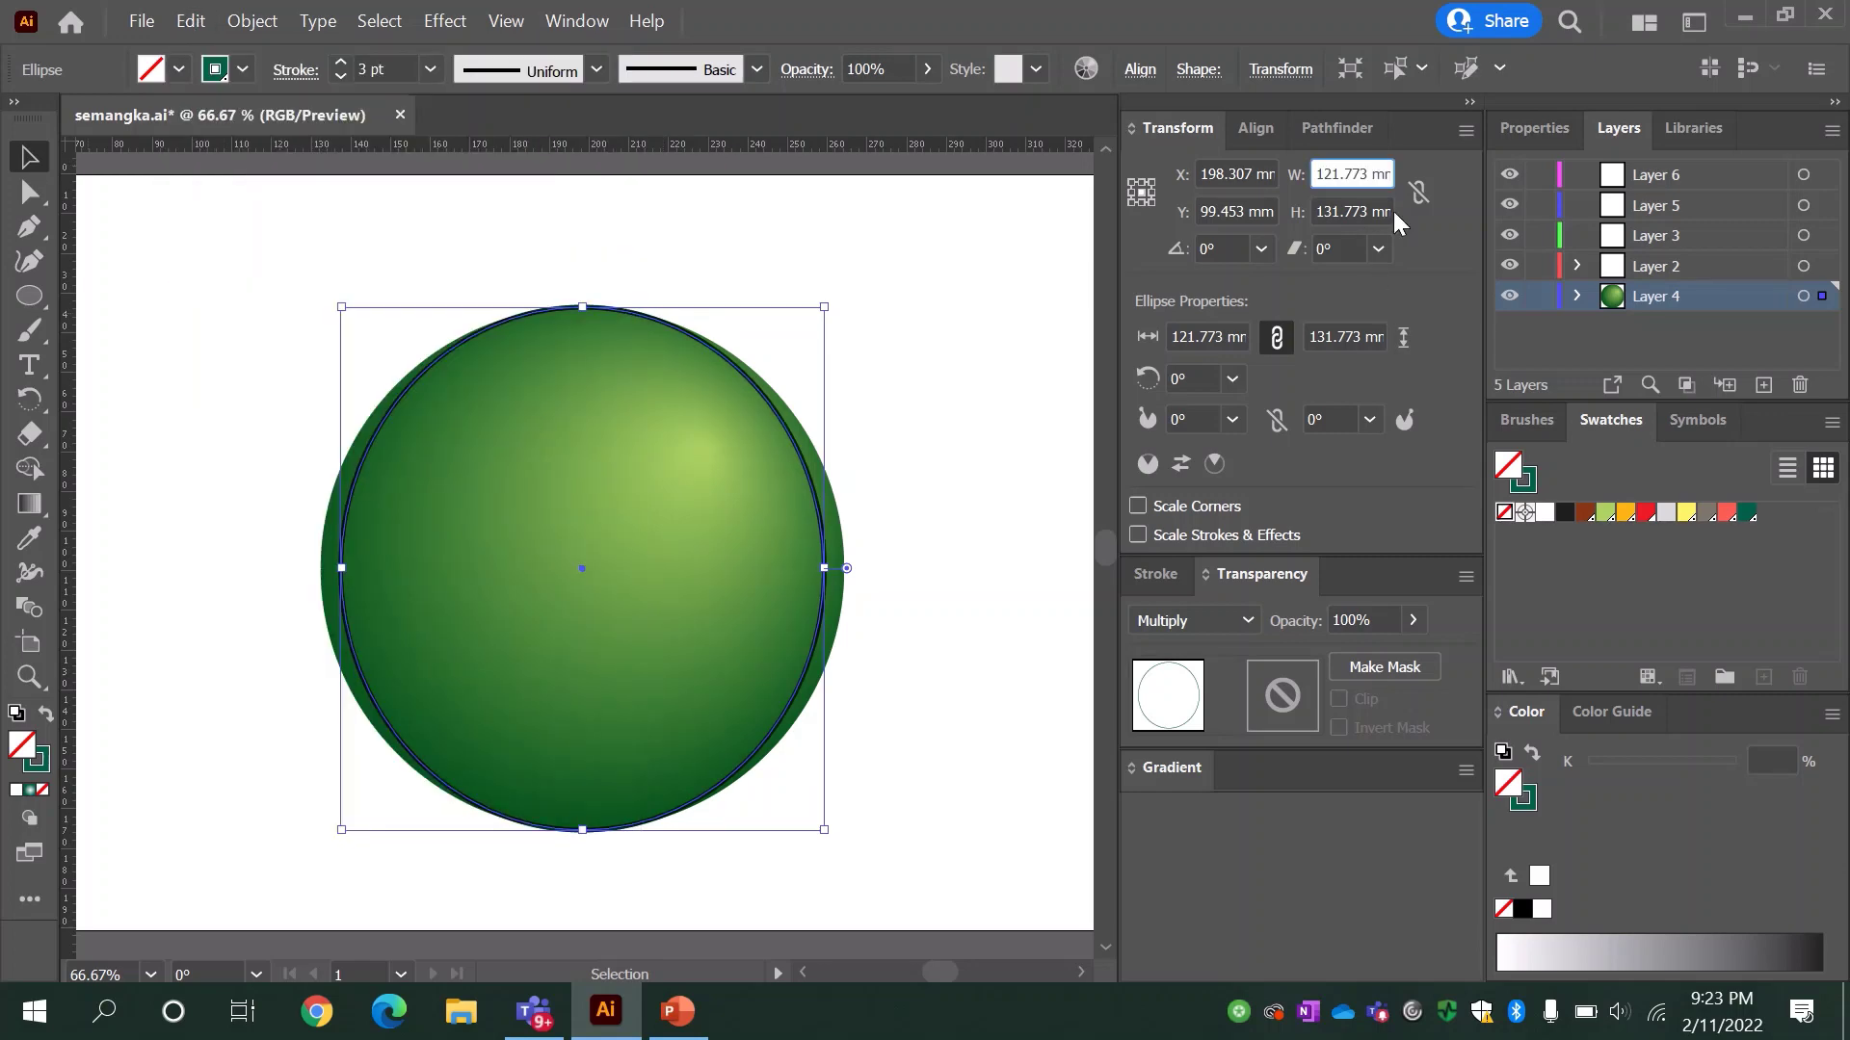
{"action": "type", "text": "-15"}
{"action": "key", "text": "Return"}
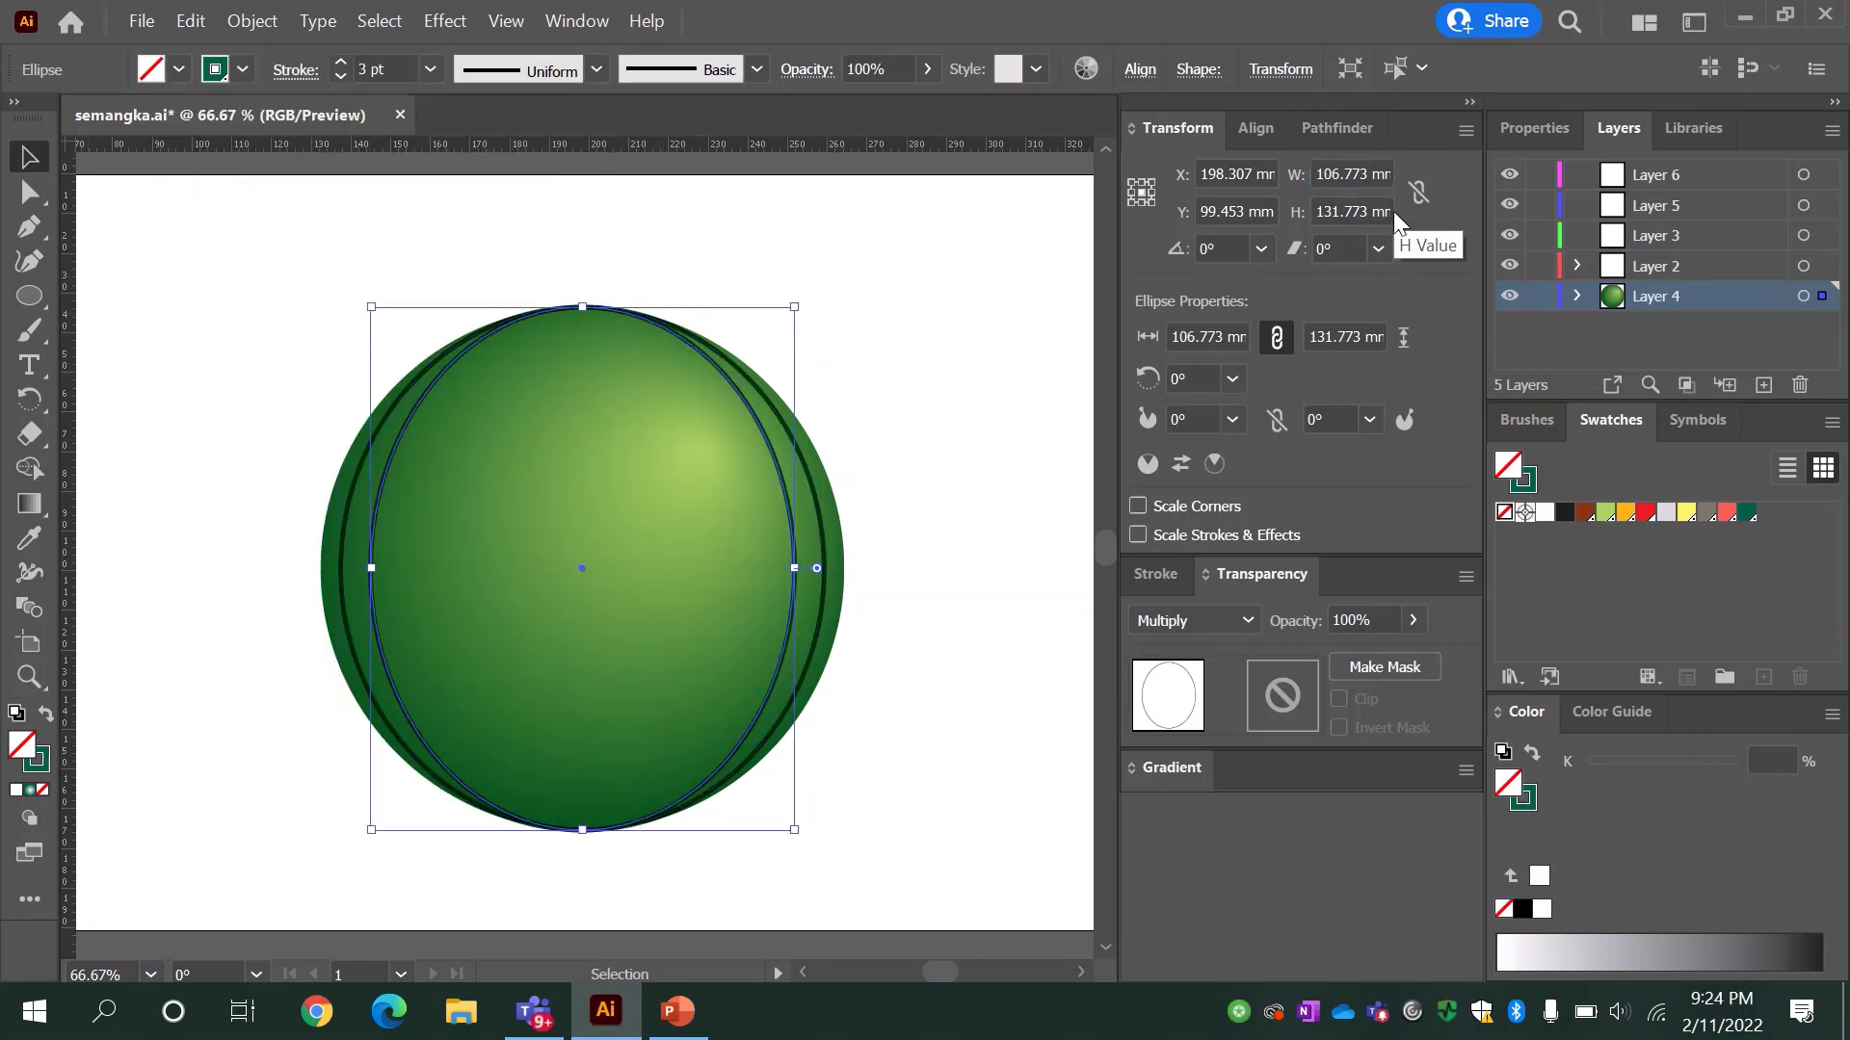
Step: Paste two more in-place copies narrowed to 86.773 mm and 61.773 mm
{"action": "left_click", "coordinate": [191, 20]}
{"action": "left_click", "coordinate": [222, 149]}
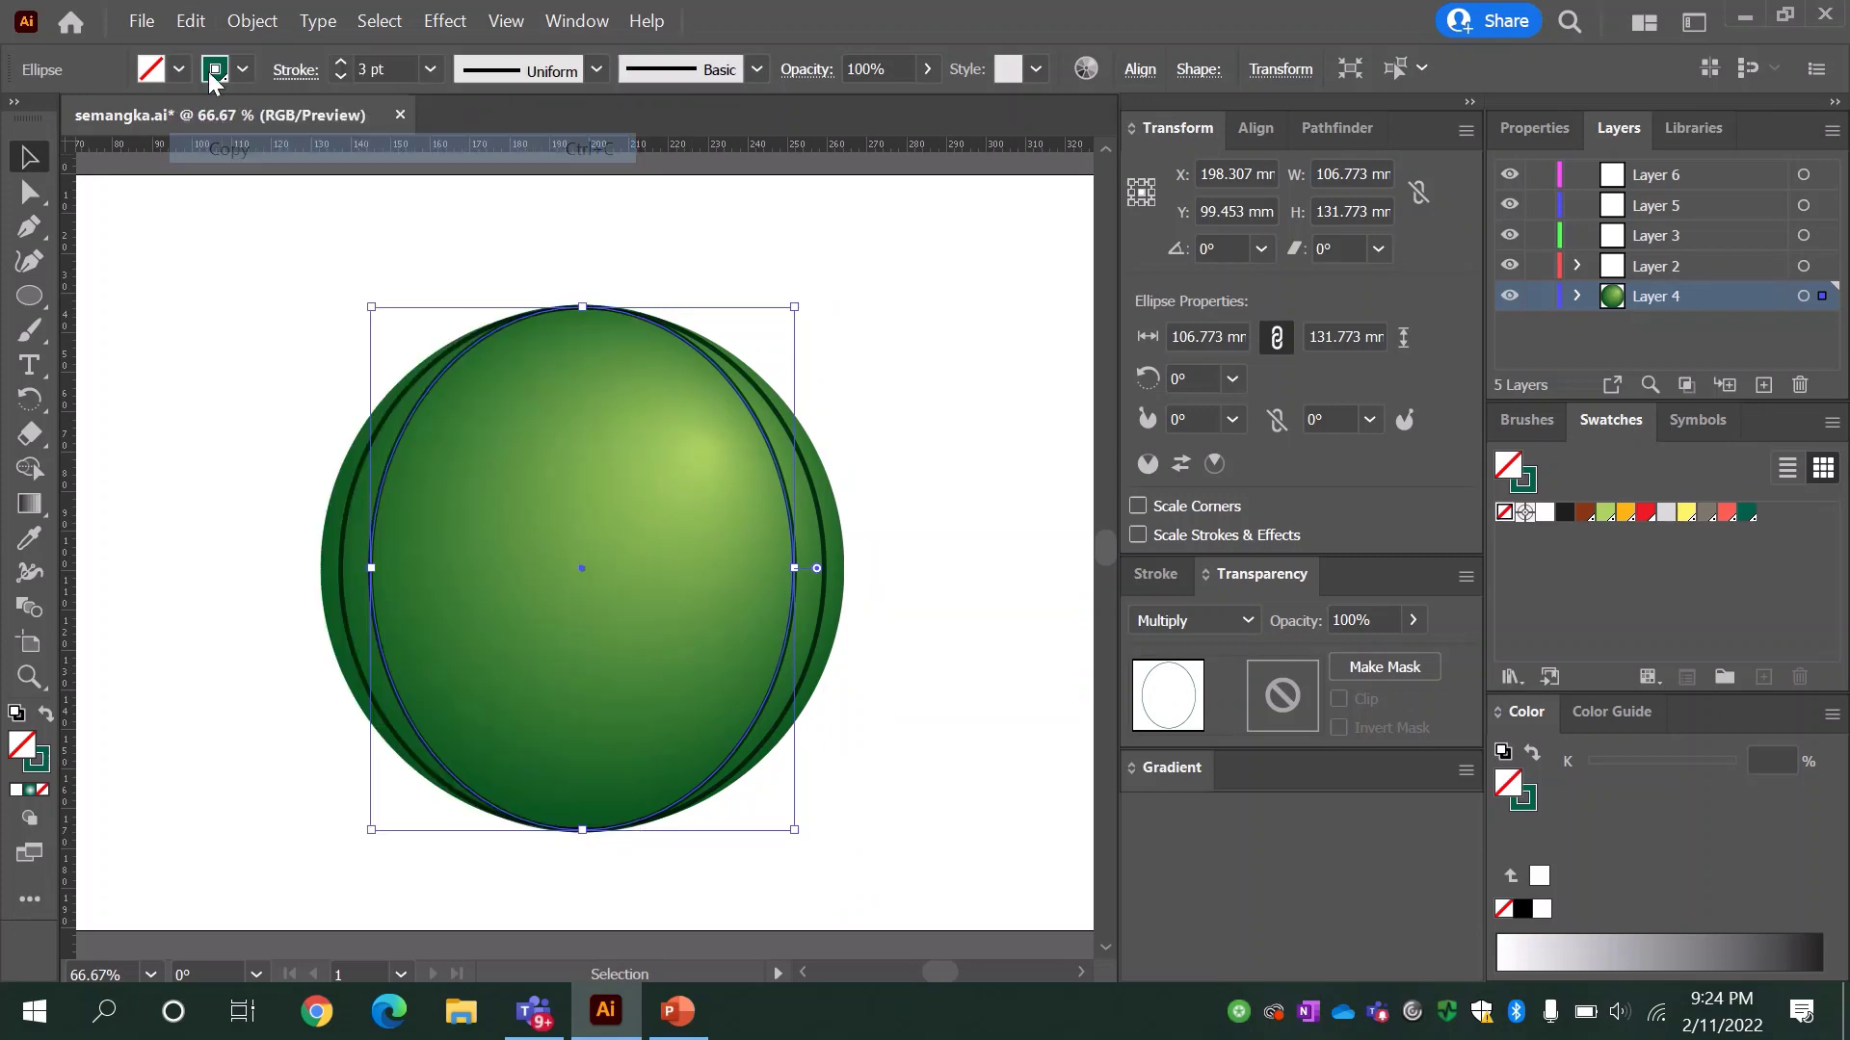
{"action": "left_click", "coordinate": [191, 21]}
{"action": "left_click", "coordinate": [318, 267]}
{"action": "left_click", "coordinate": [1376, 177]}
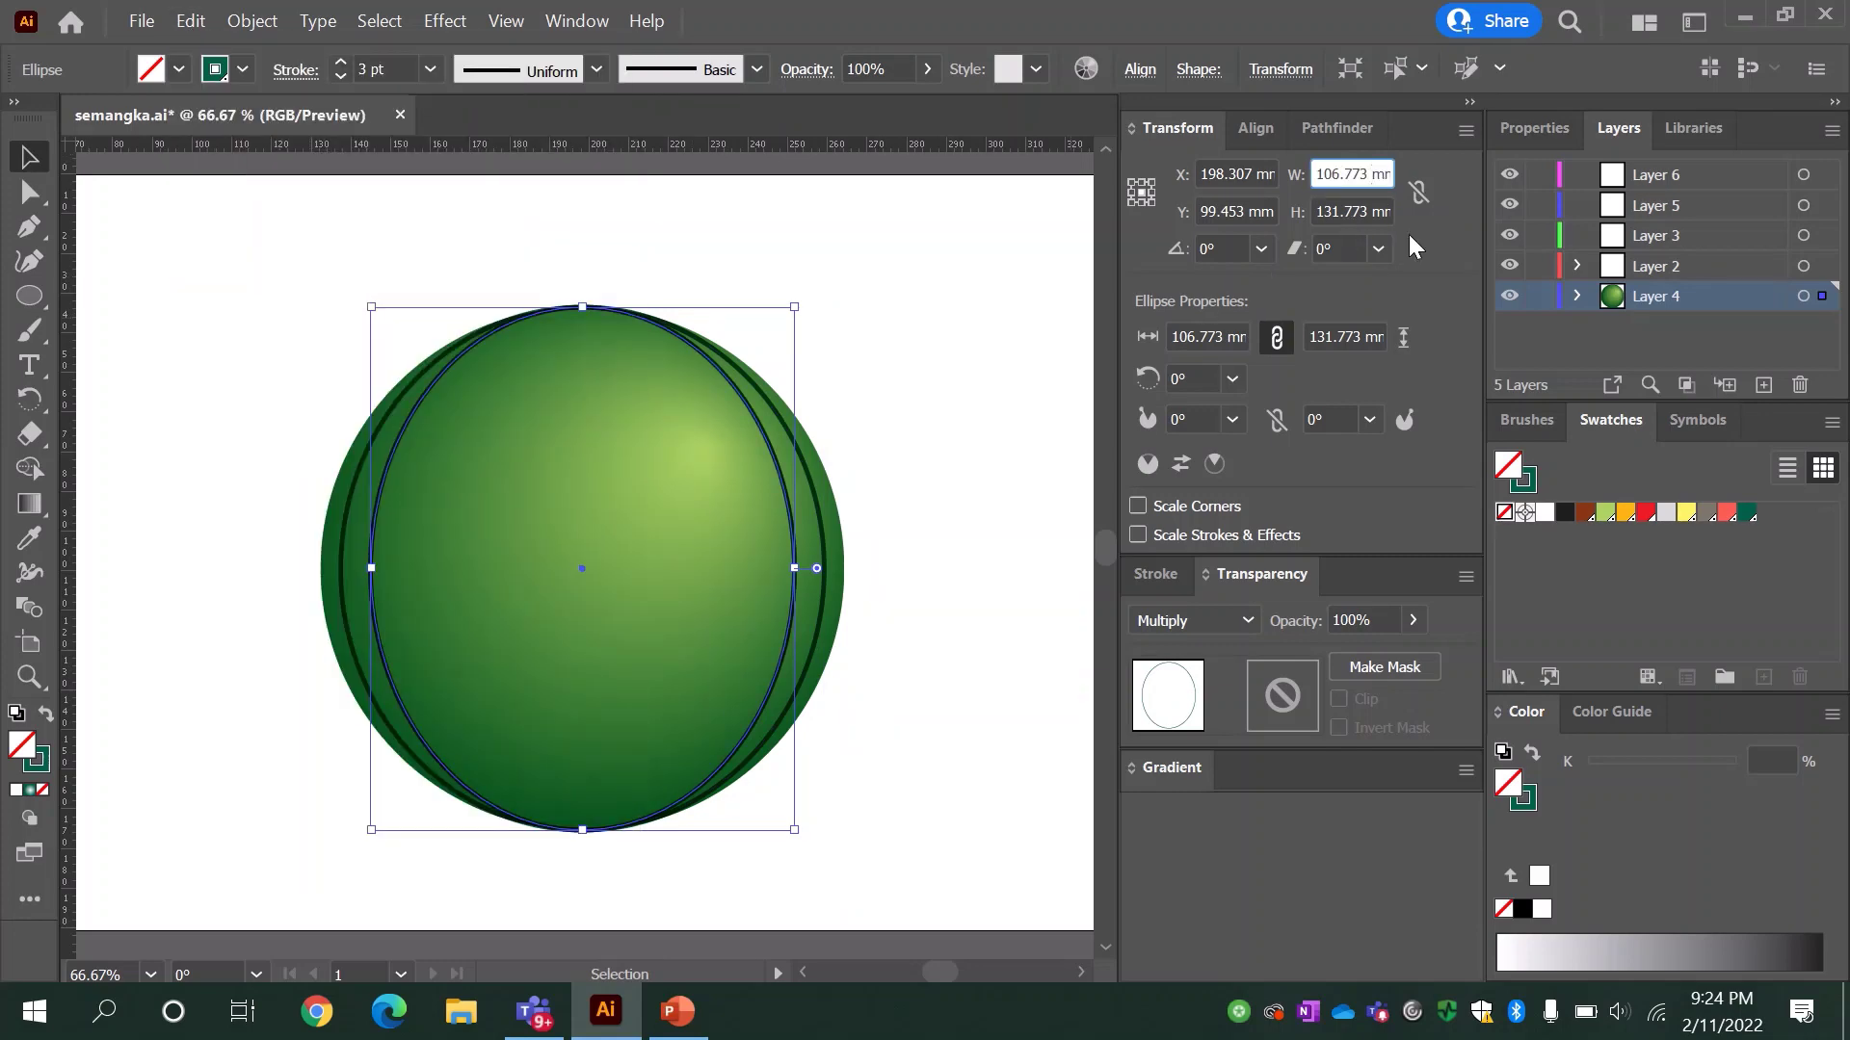
{"action": "key", "text": "End"}
{"action": "type", "text": "-"}
{"action": "key", "text": "Return"}
{"action": "left_click", "coordinate": [189, 21]}
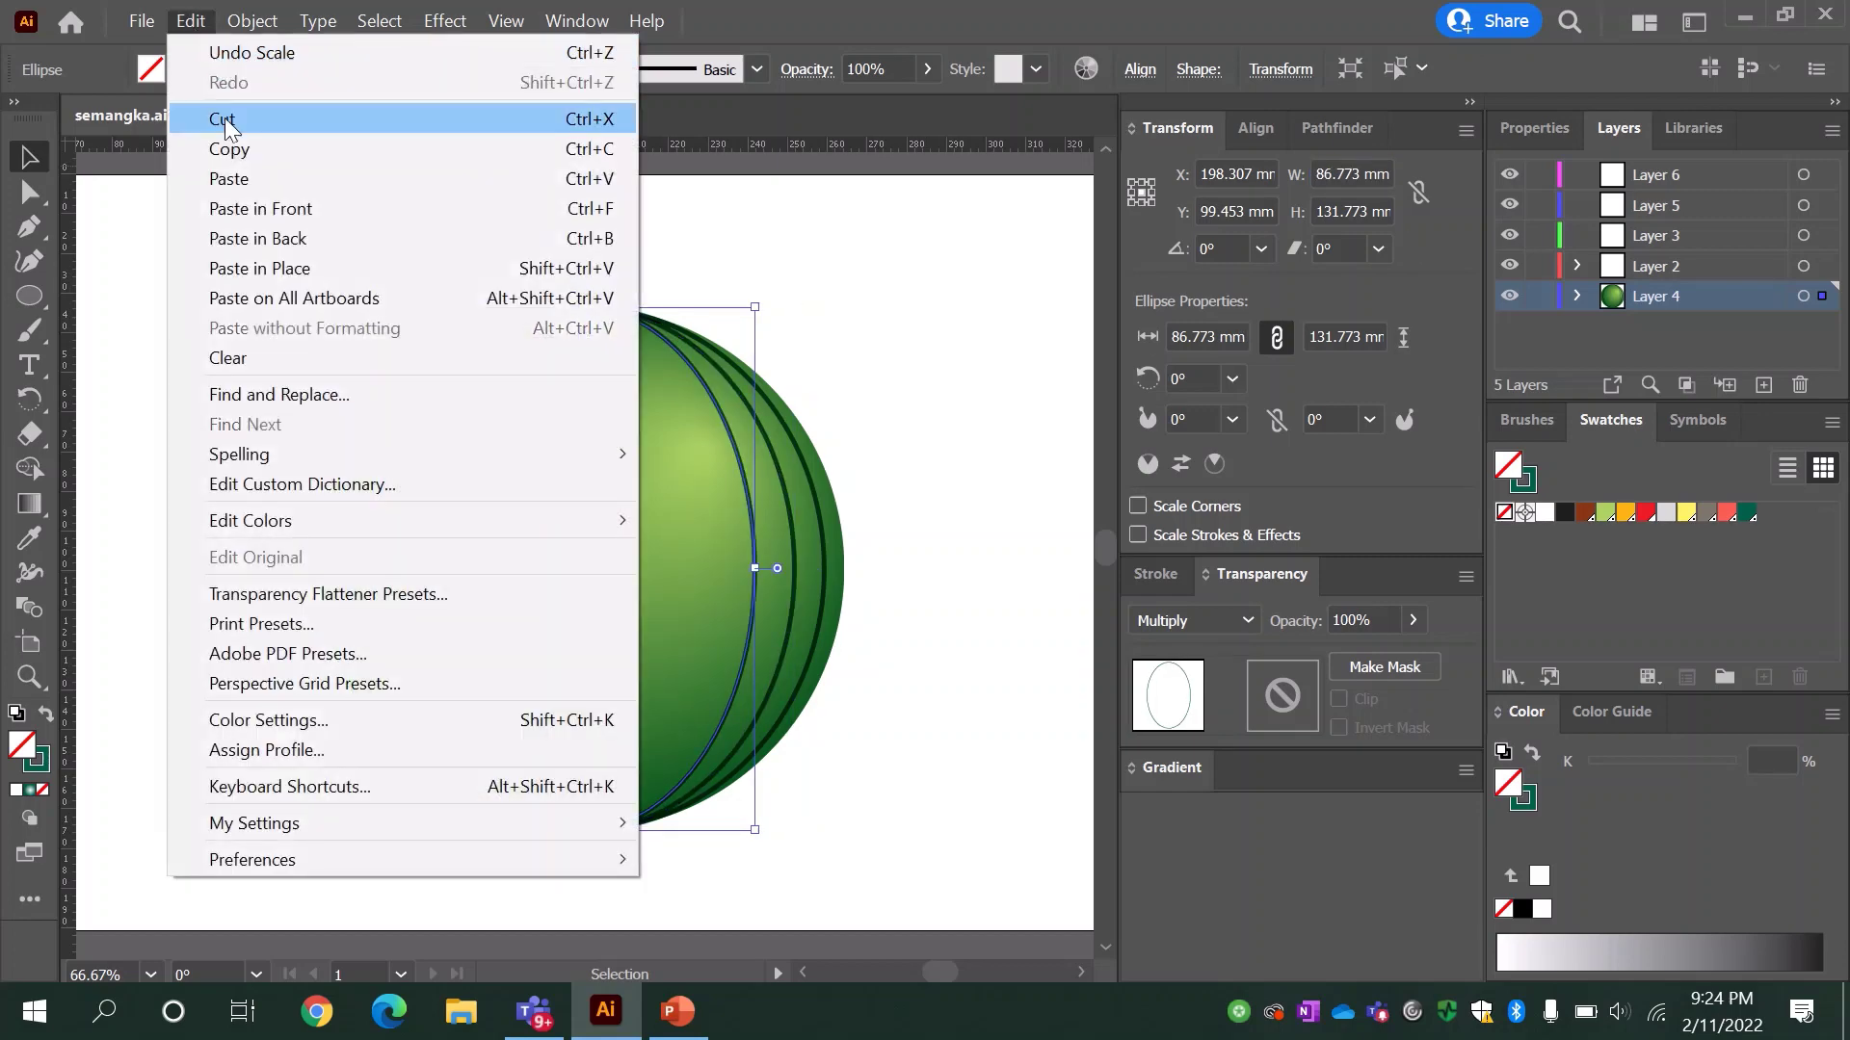
{"action": "left_click", "coordinate": [222, 146]}
{"action": "left_click", "coordinate": [185, 23]}
{"action": "left_click", "coordinate": [286, 264]}
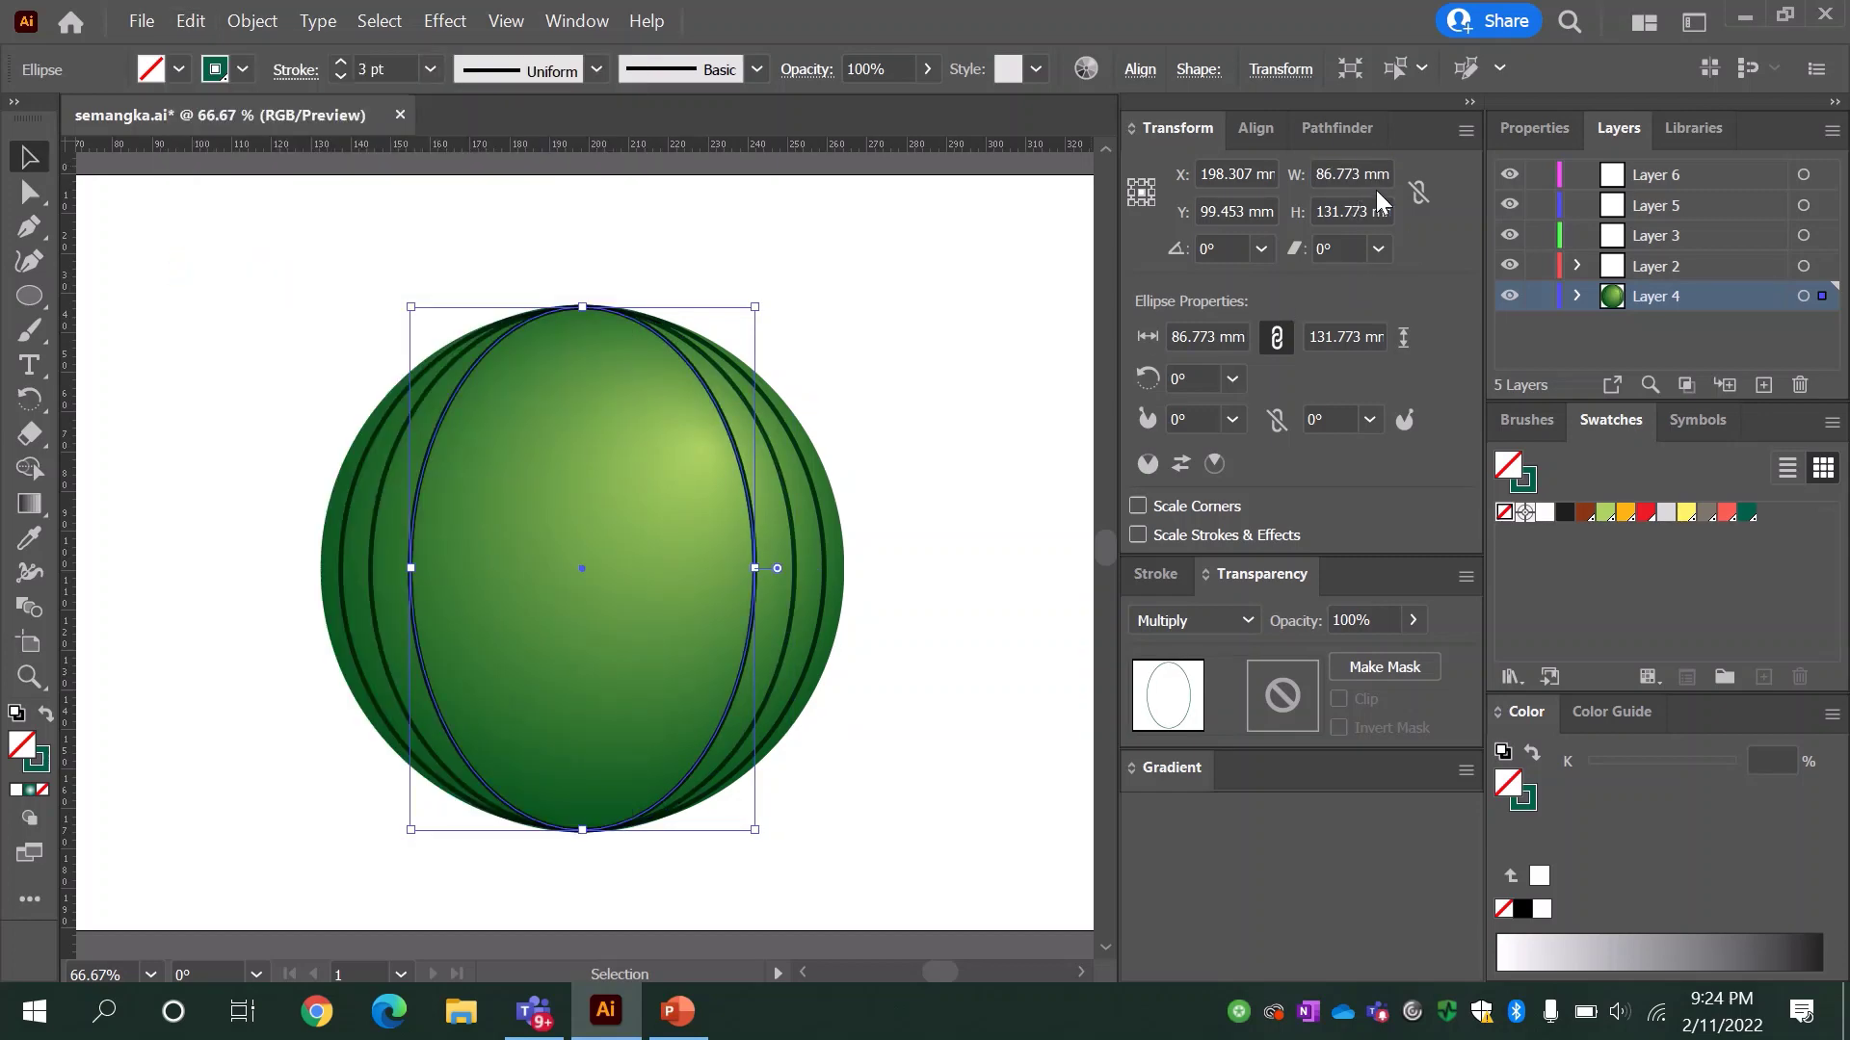
{"action": "type", "text": "-"}
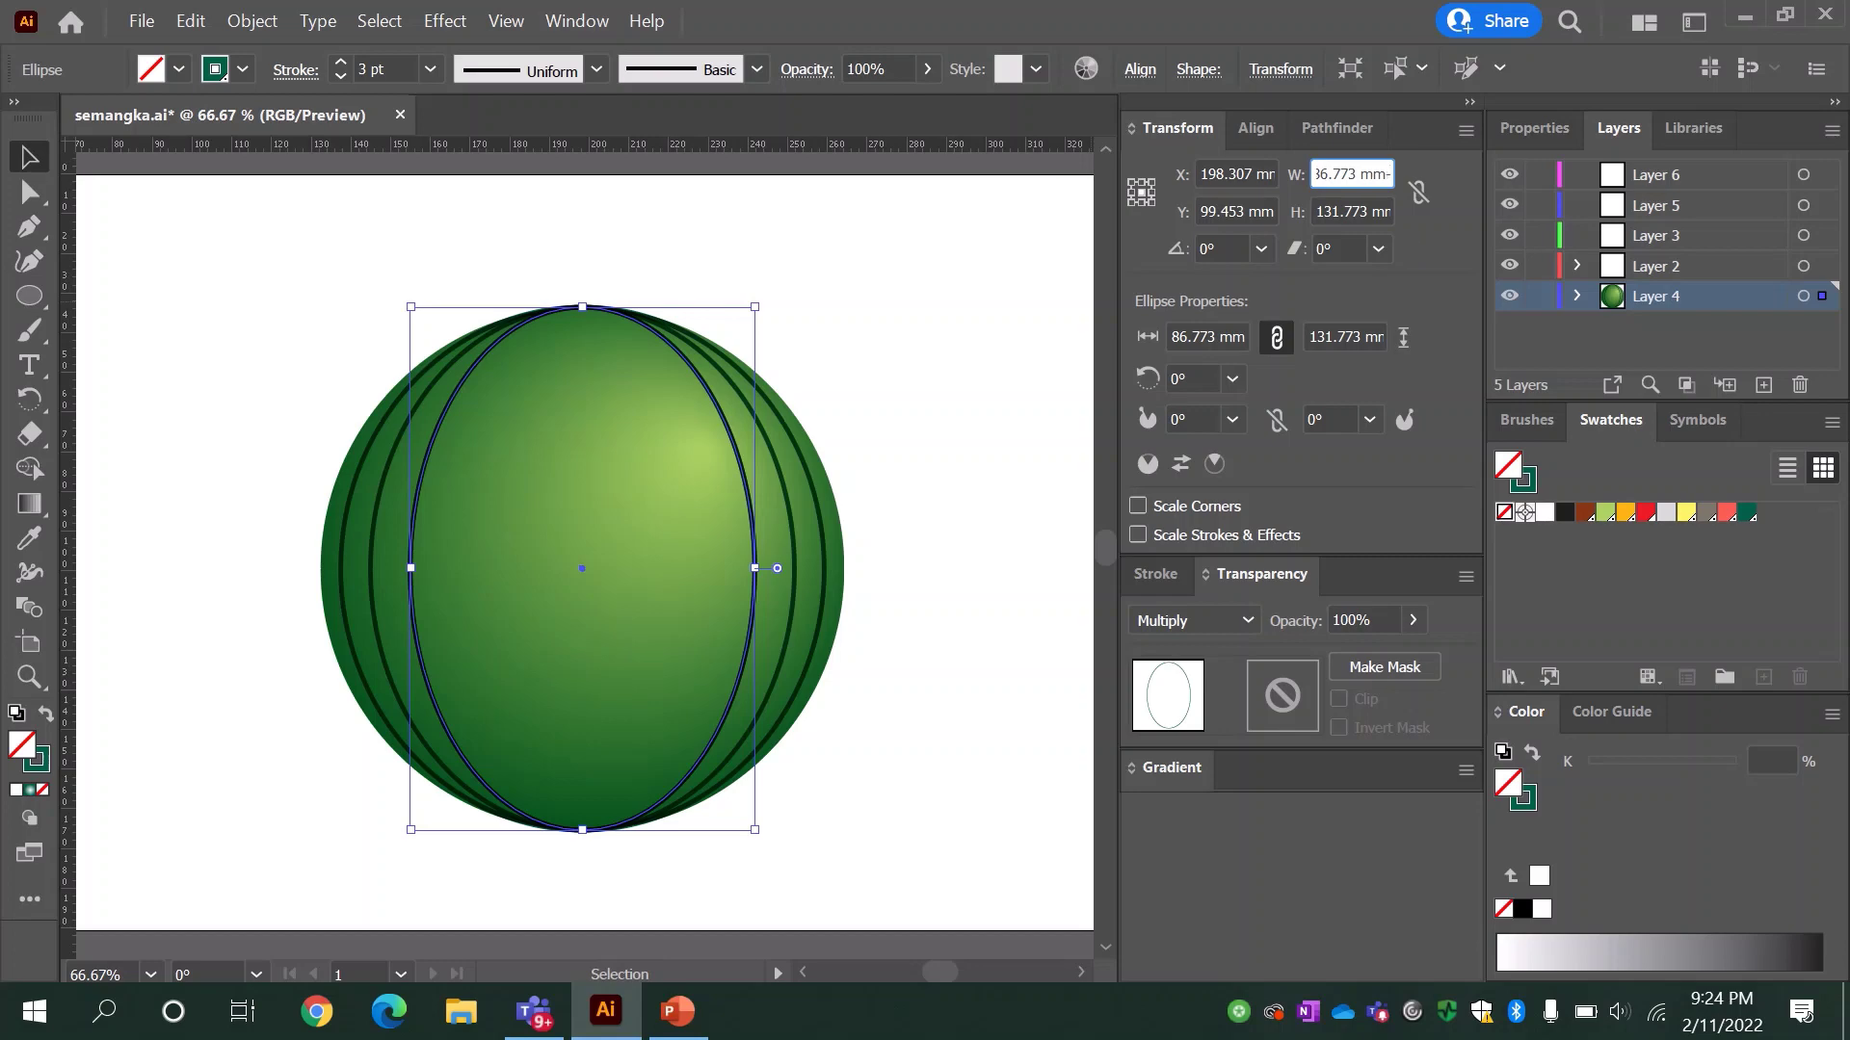
{"action": "type", "text": "25"}
{"action": "key", "text": "Return"}
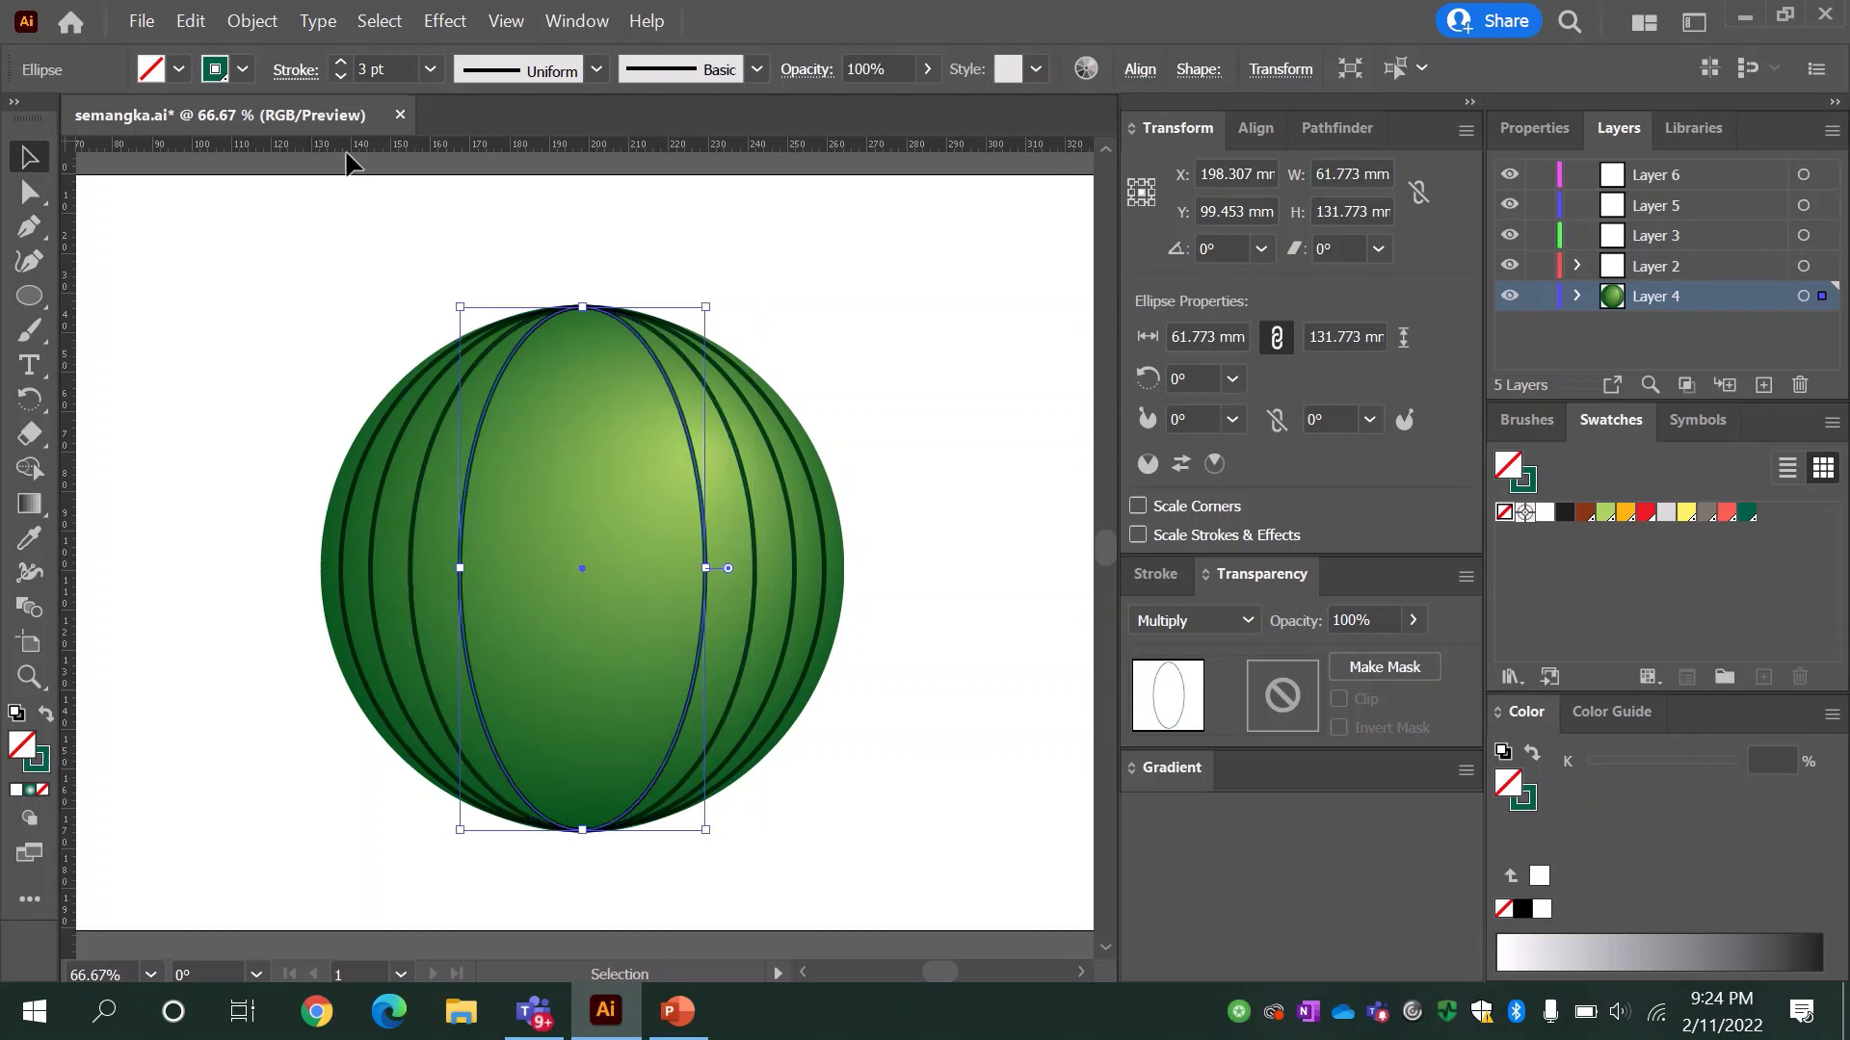
Step: Paste a final in-place copy narrowed to 31.773 mm, then deselect
{"action": "left_click", "coordinate": [189, 23]}
{"action": "left_click", "coordinate": [231, 147]}
{"action": "left_click", "coordinate": [194, 23]}
{"action": "left_click", "coordinate": [259, 268]}
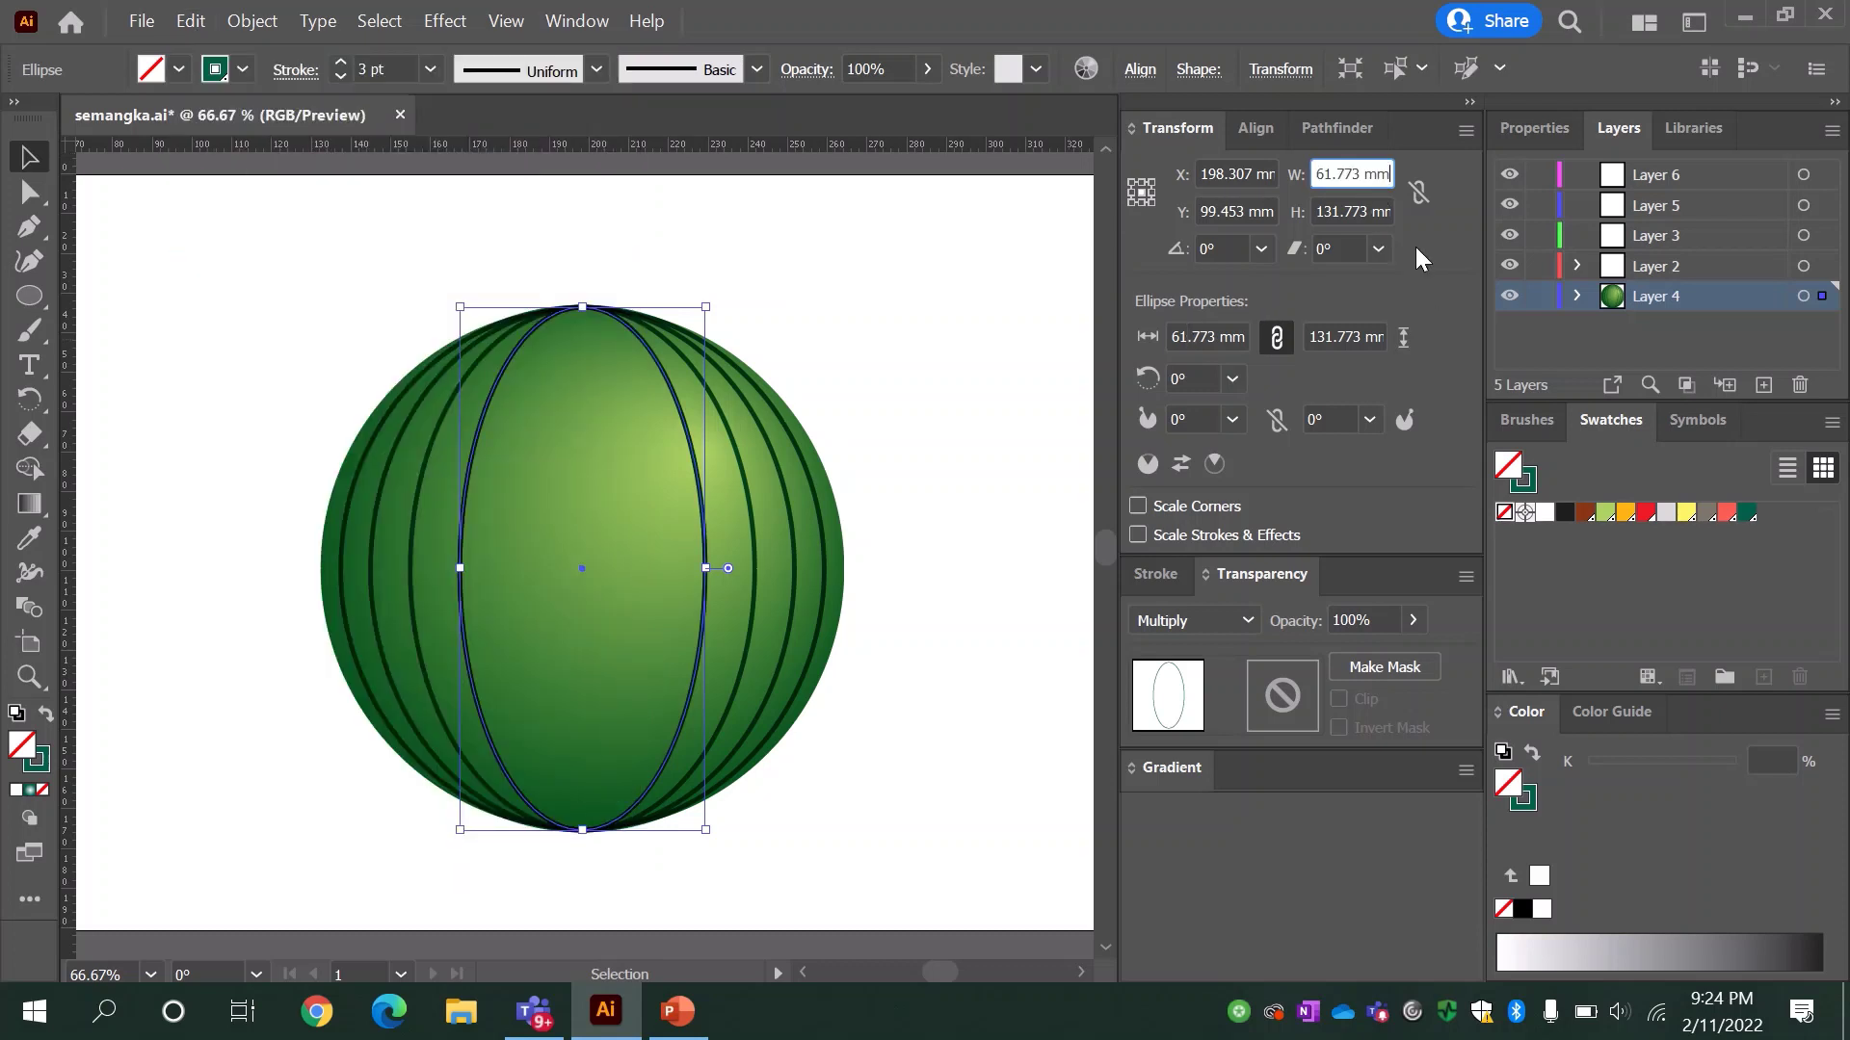
{"action": "type", "text": "-30"}
{"action": "key", "text": "Return"}
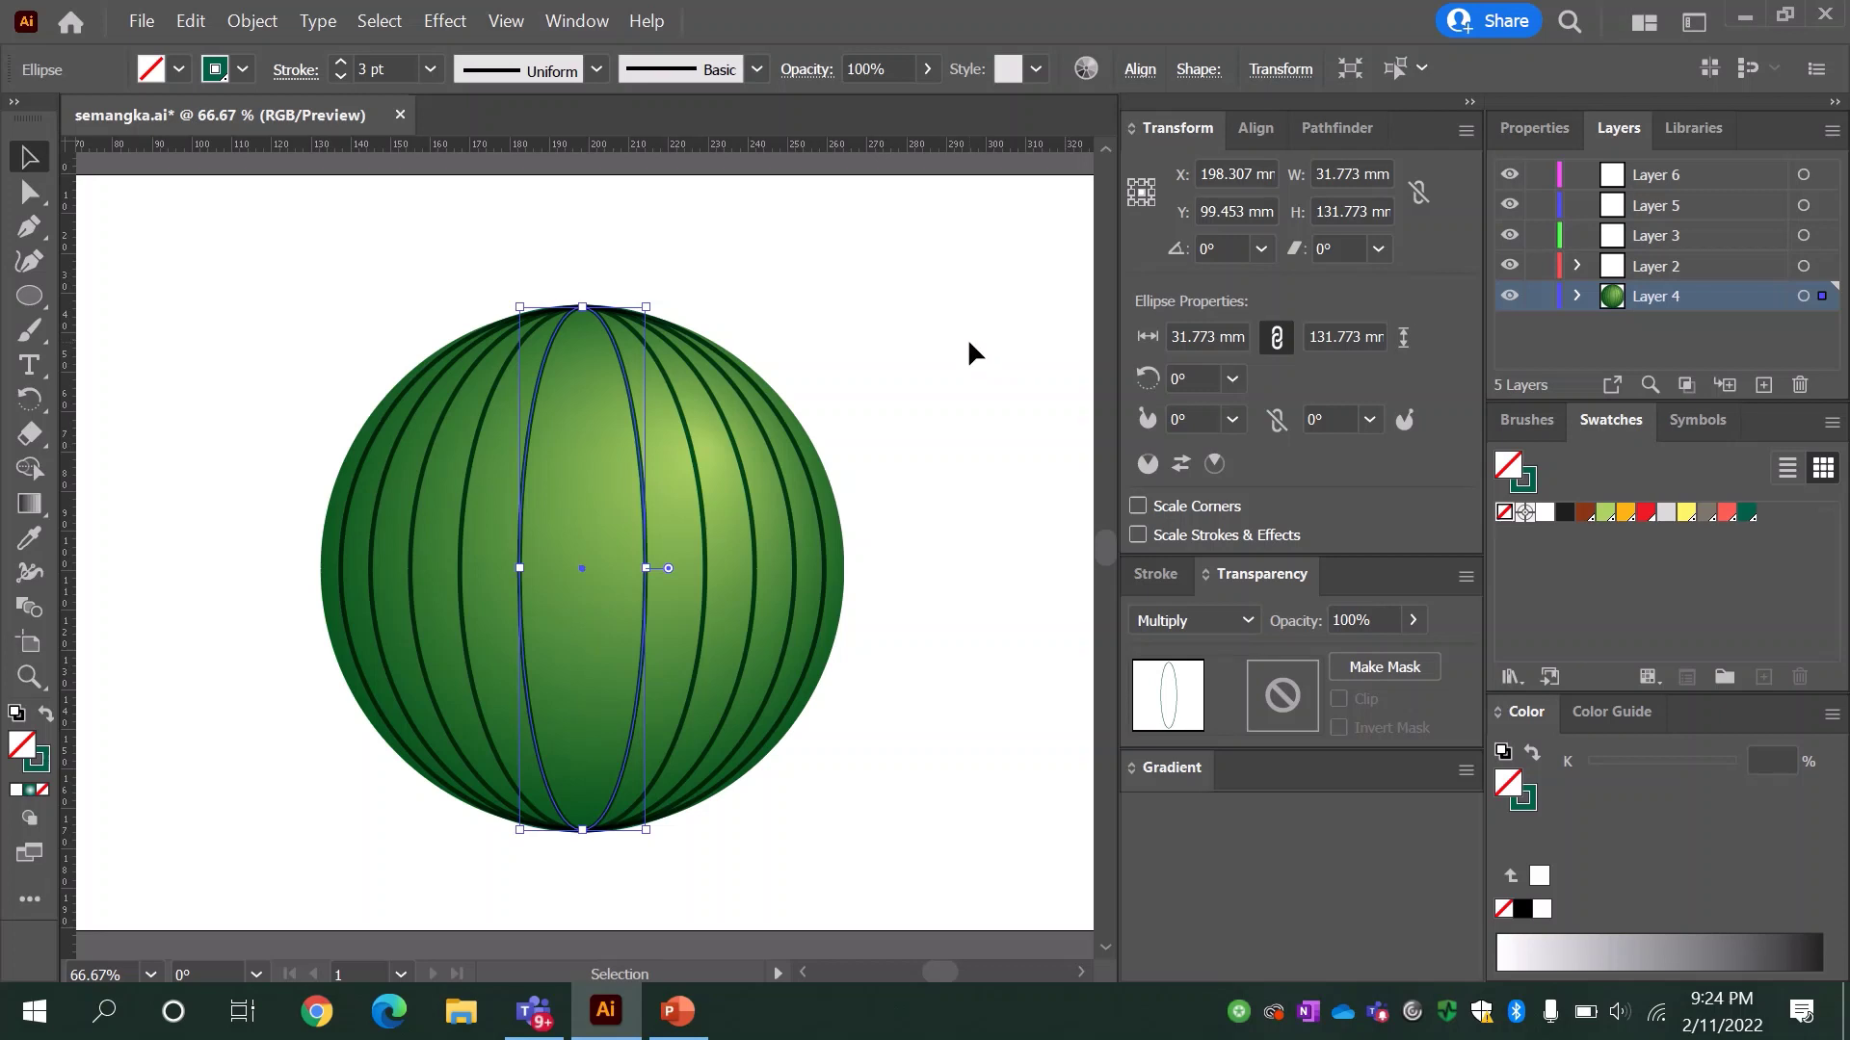
{"action": "left_click", "coordinate": [968, 353]}
Step: Draw a vertical centre line with the Pen tool from the circle's top to bottom
{"action": "key", "text": "p"}
{"action": "left_click", "coordinate": [582, 306]}
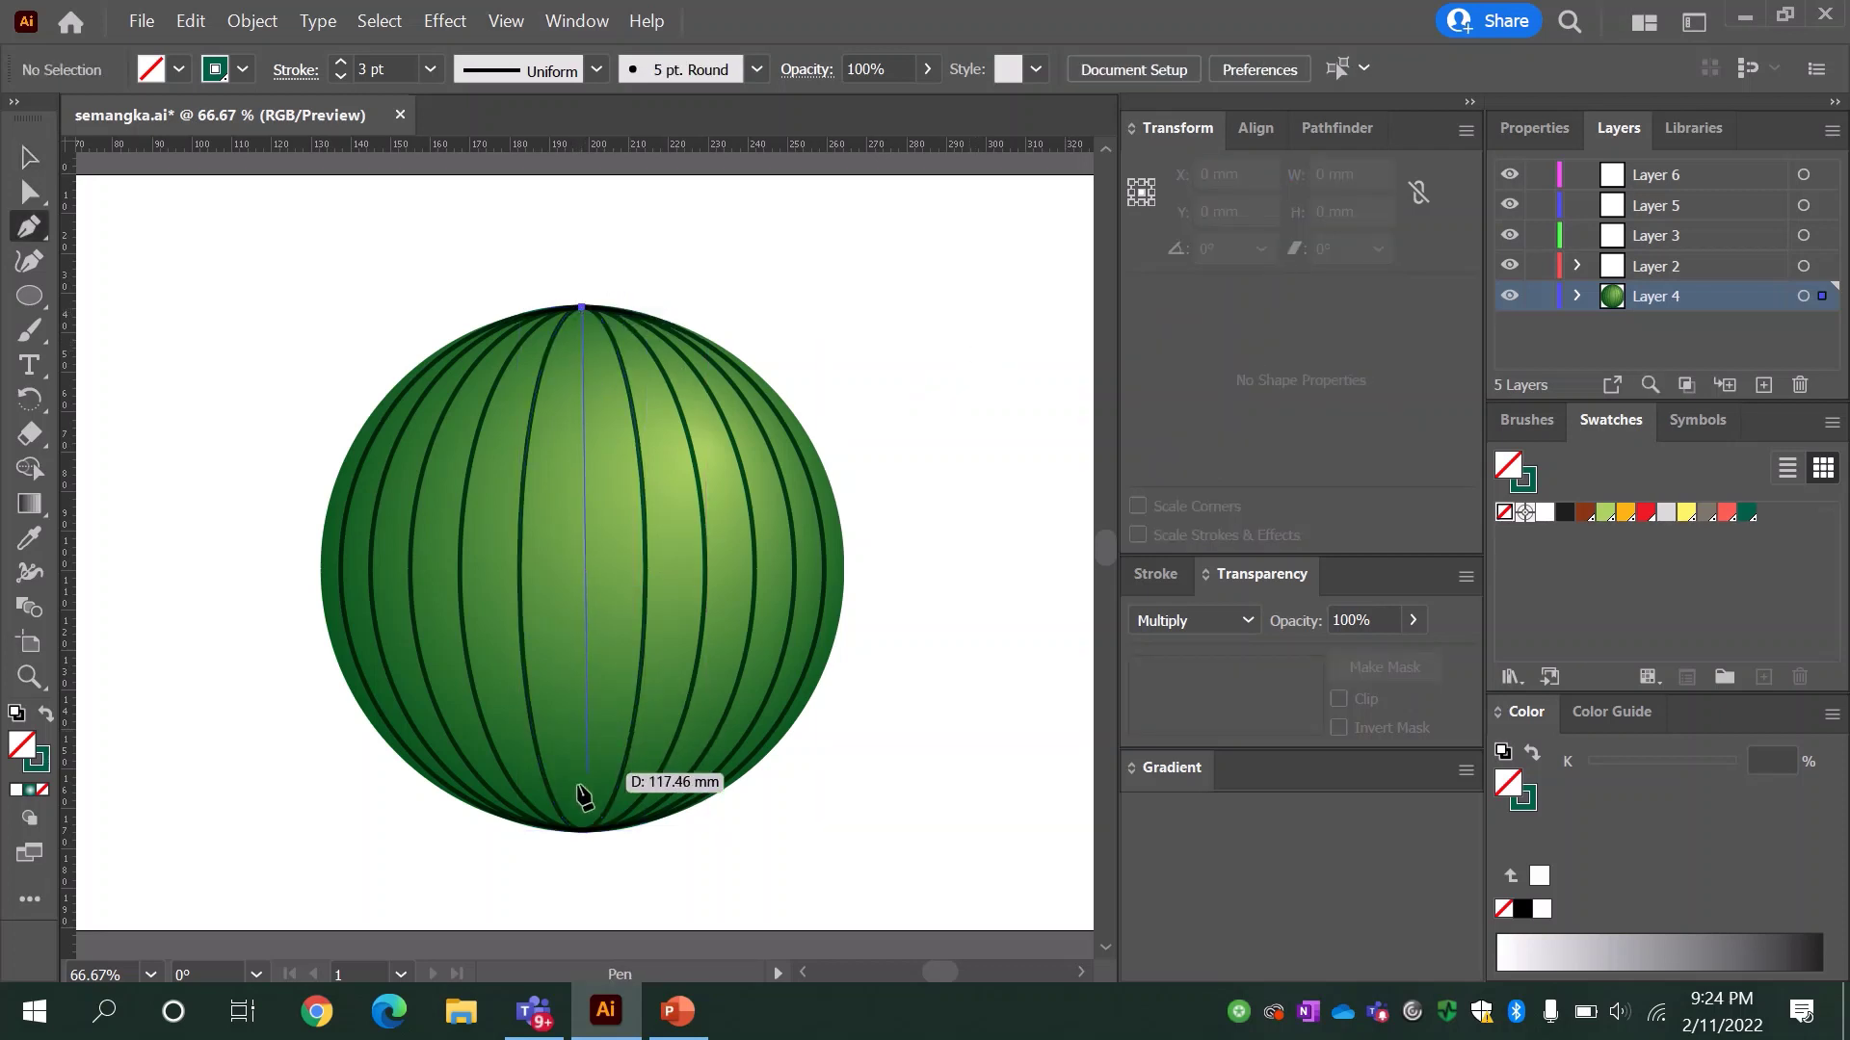
{"action": "left_click", "coordinate": [582, 831]}
{"action": "left_click", "coordinate": [28, 156]}
{"action": "left_click", "coordinate": [498, 228]}
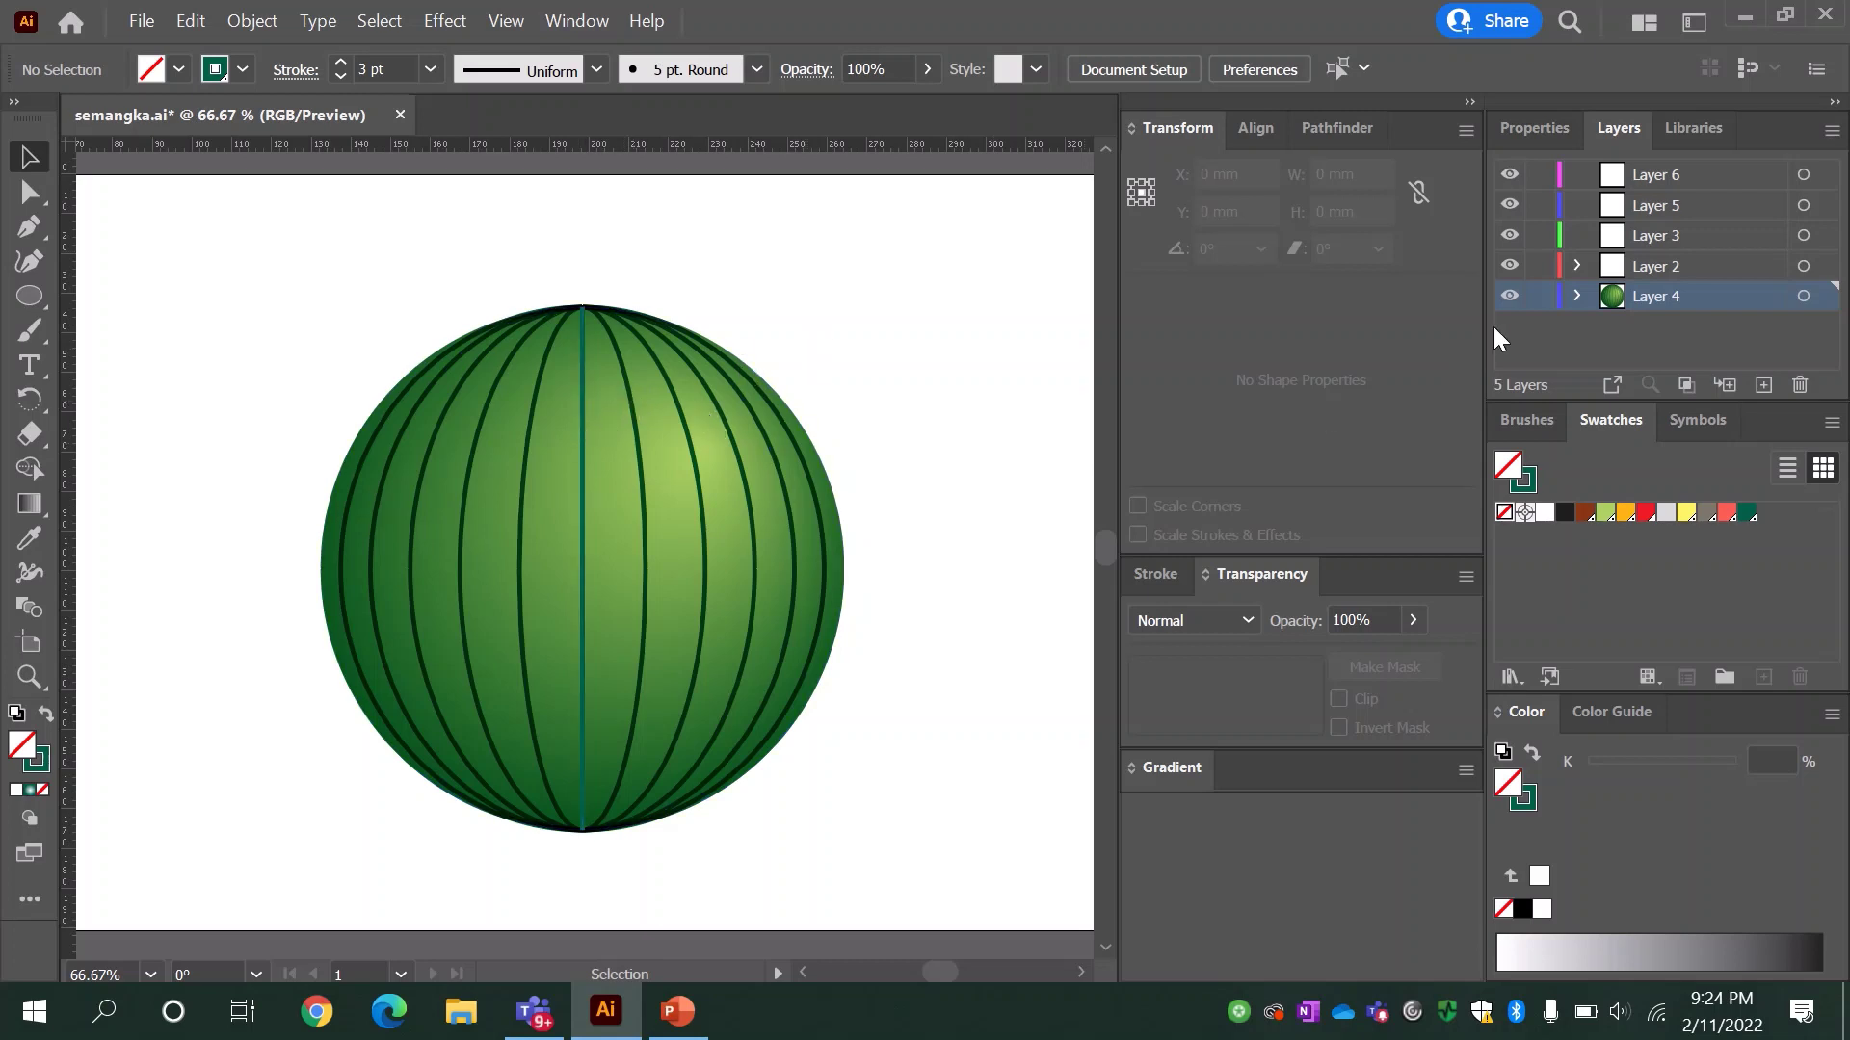
{"action": "left_click", "coordinate": [1509, 296]}
Step: Select the stripe outlines and move them onto Layer 2
{"action": "left_click", "coordinate": [834, 605]}
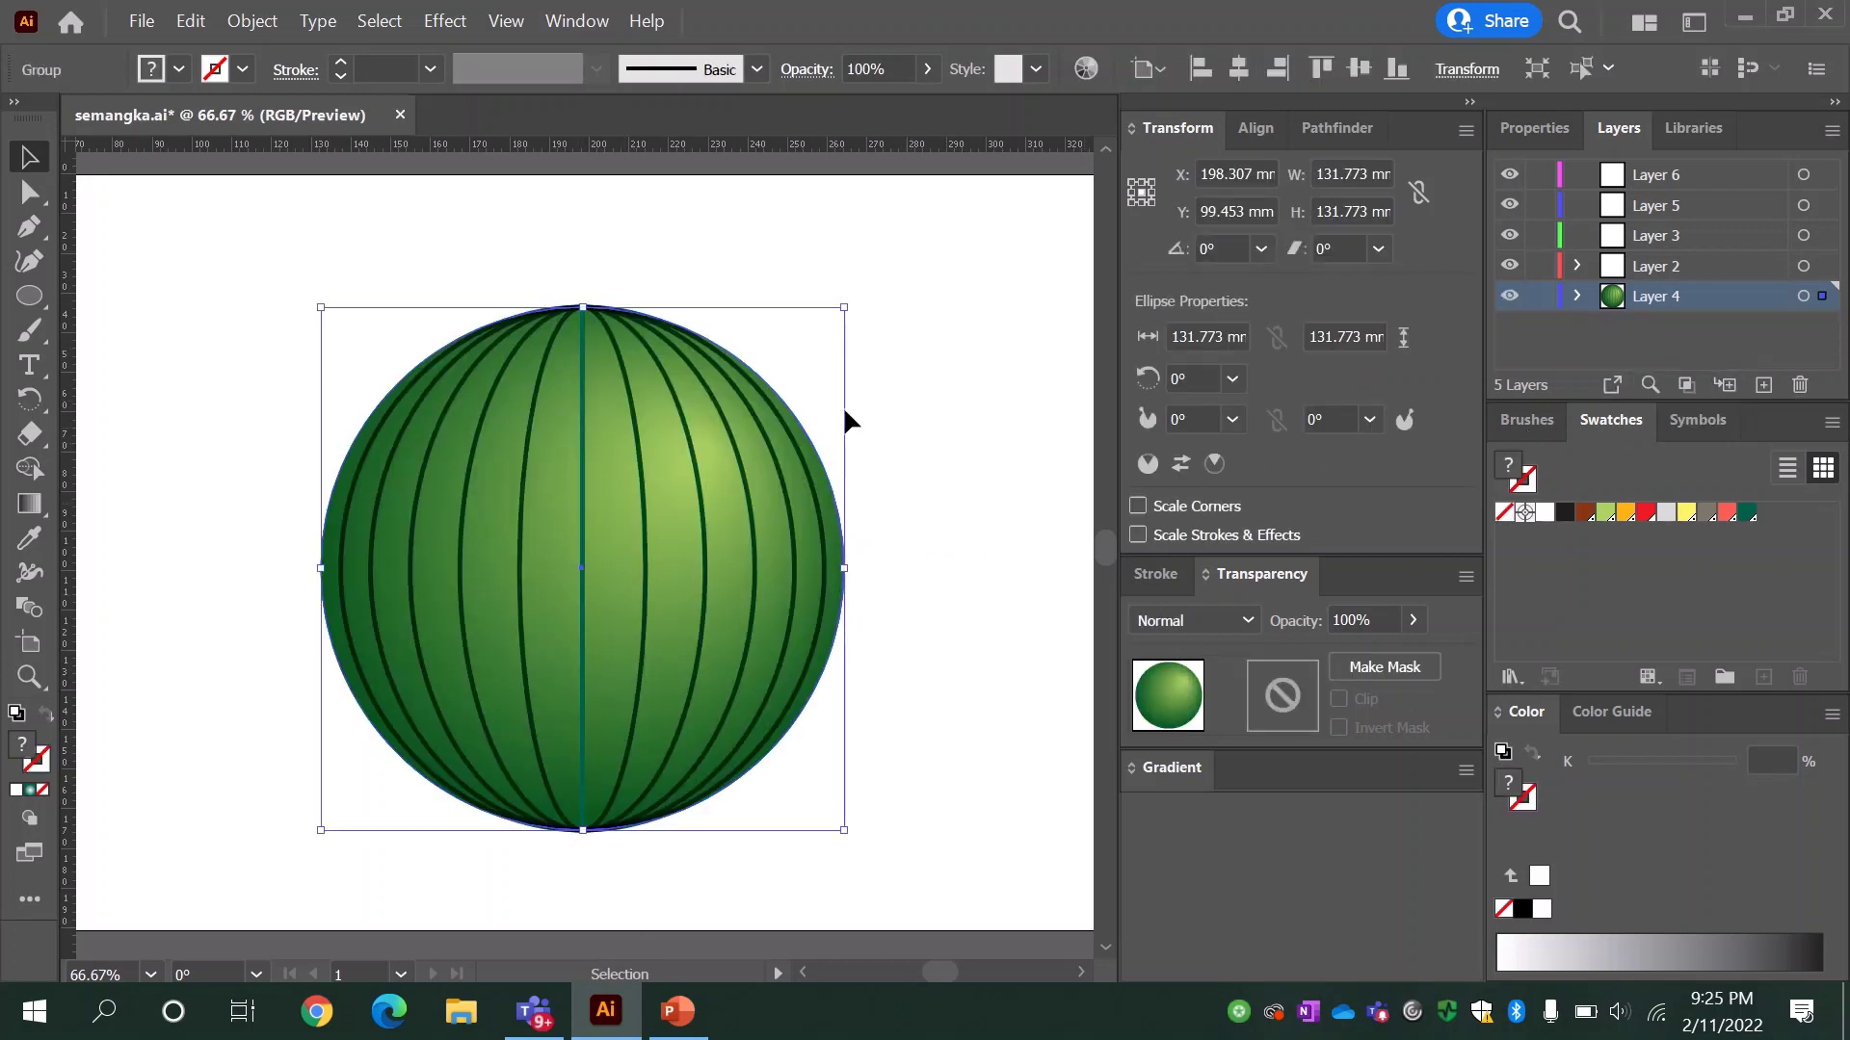
{"action": "left_click_drag", "start_coordinate": [248, 257], "coordinate": [901, 864]}
{"action": "left_click", "coordinate": [730, 610], "text": "shift"}
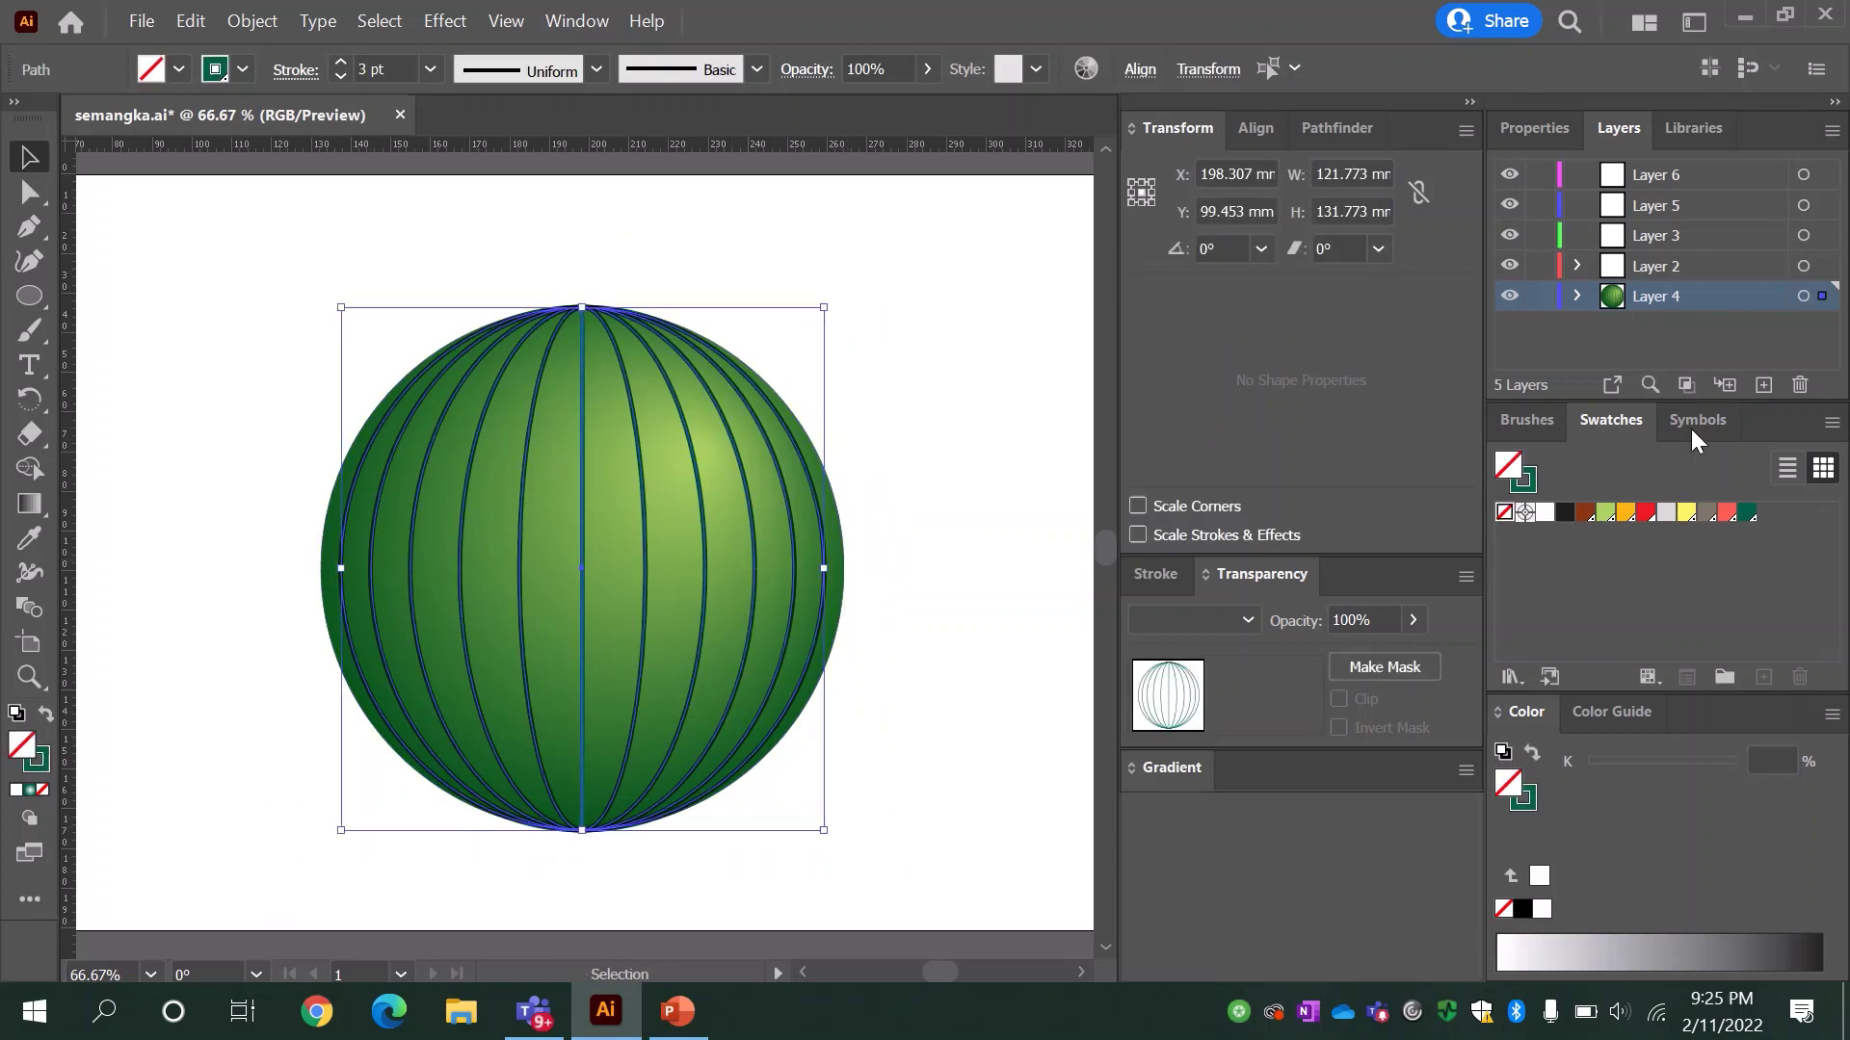
{"action": "left_click_drag", "start_coordinate": [1822, 298], "coordinate": [1821, 266]}
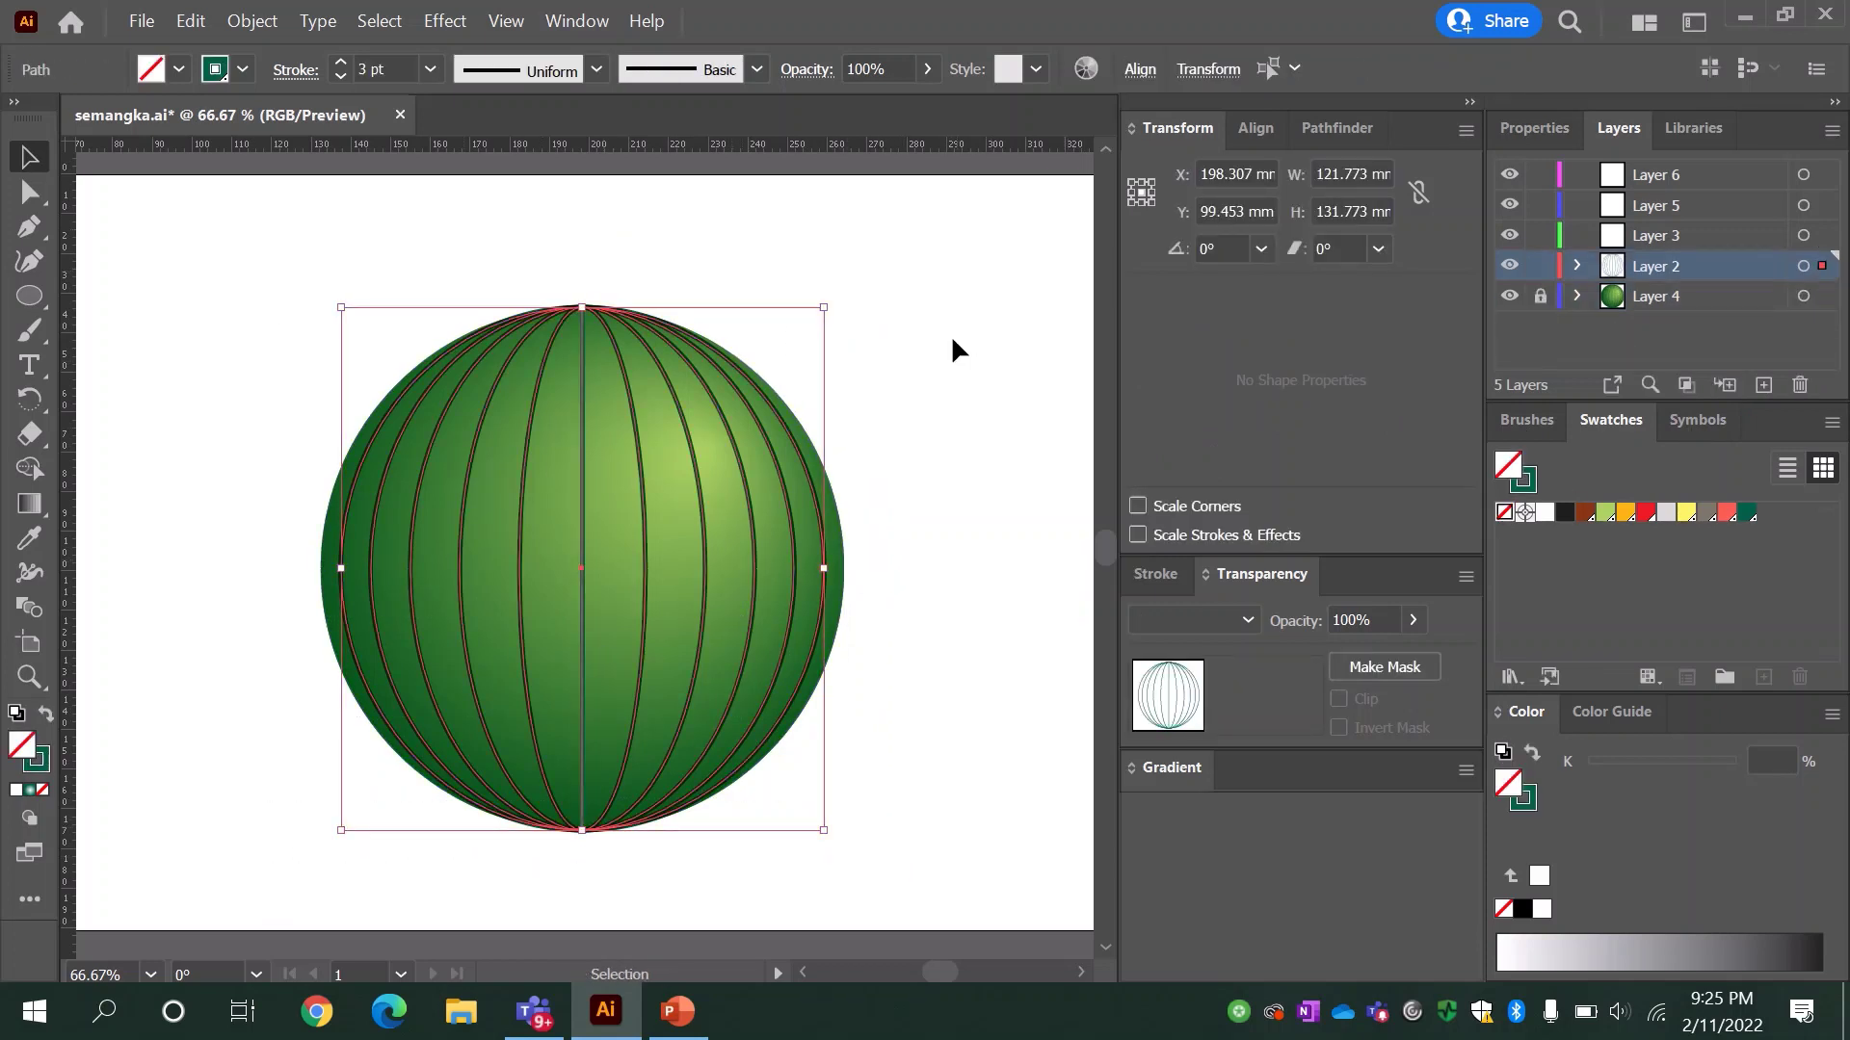
Step: Set the stripes' blend mode to Multiply and deselect everything
{"action": "left_click", "coordinate": [1532, 482]}
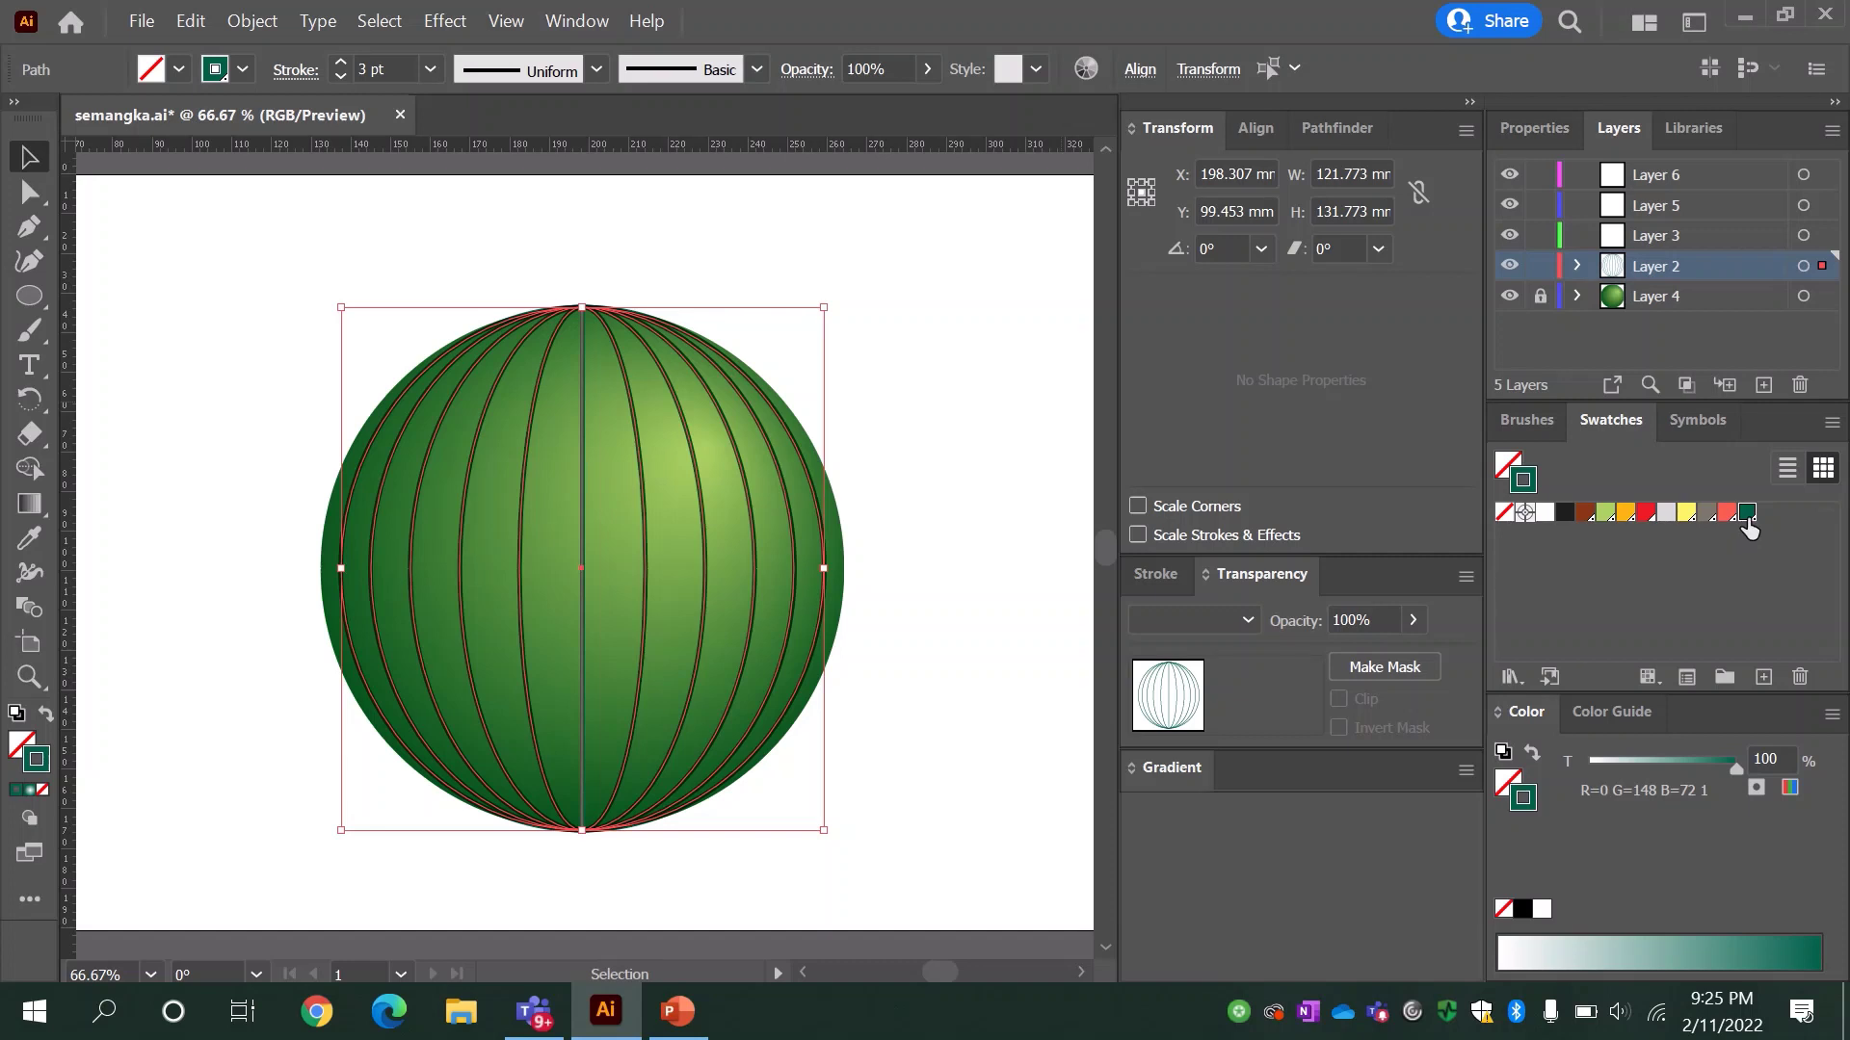
{"action": "left_click", "coordinate": [1246, 621]}
{"action": "left_click", "coordinate": [1188, 146]}
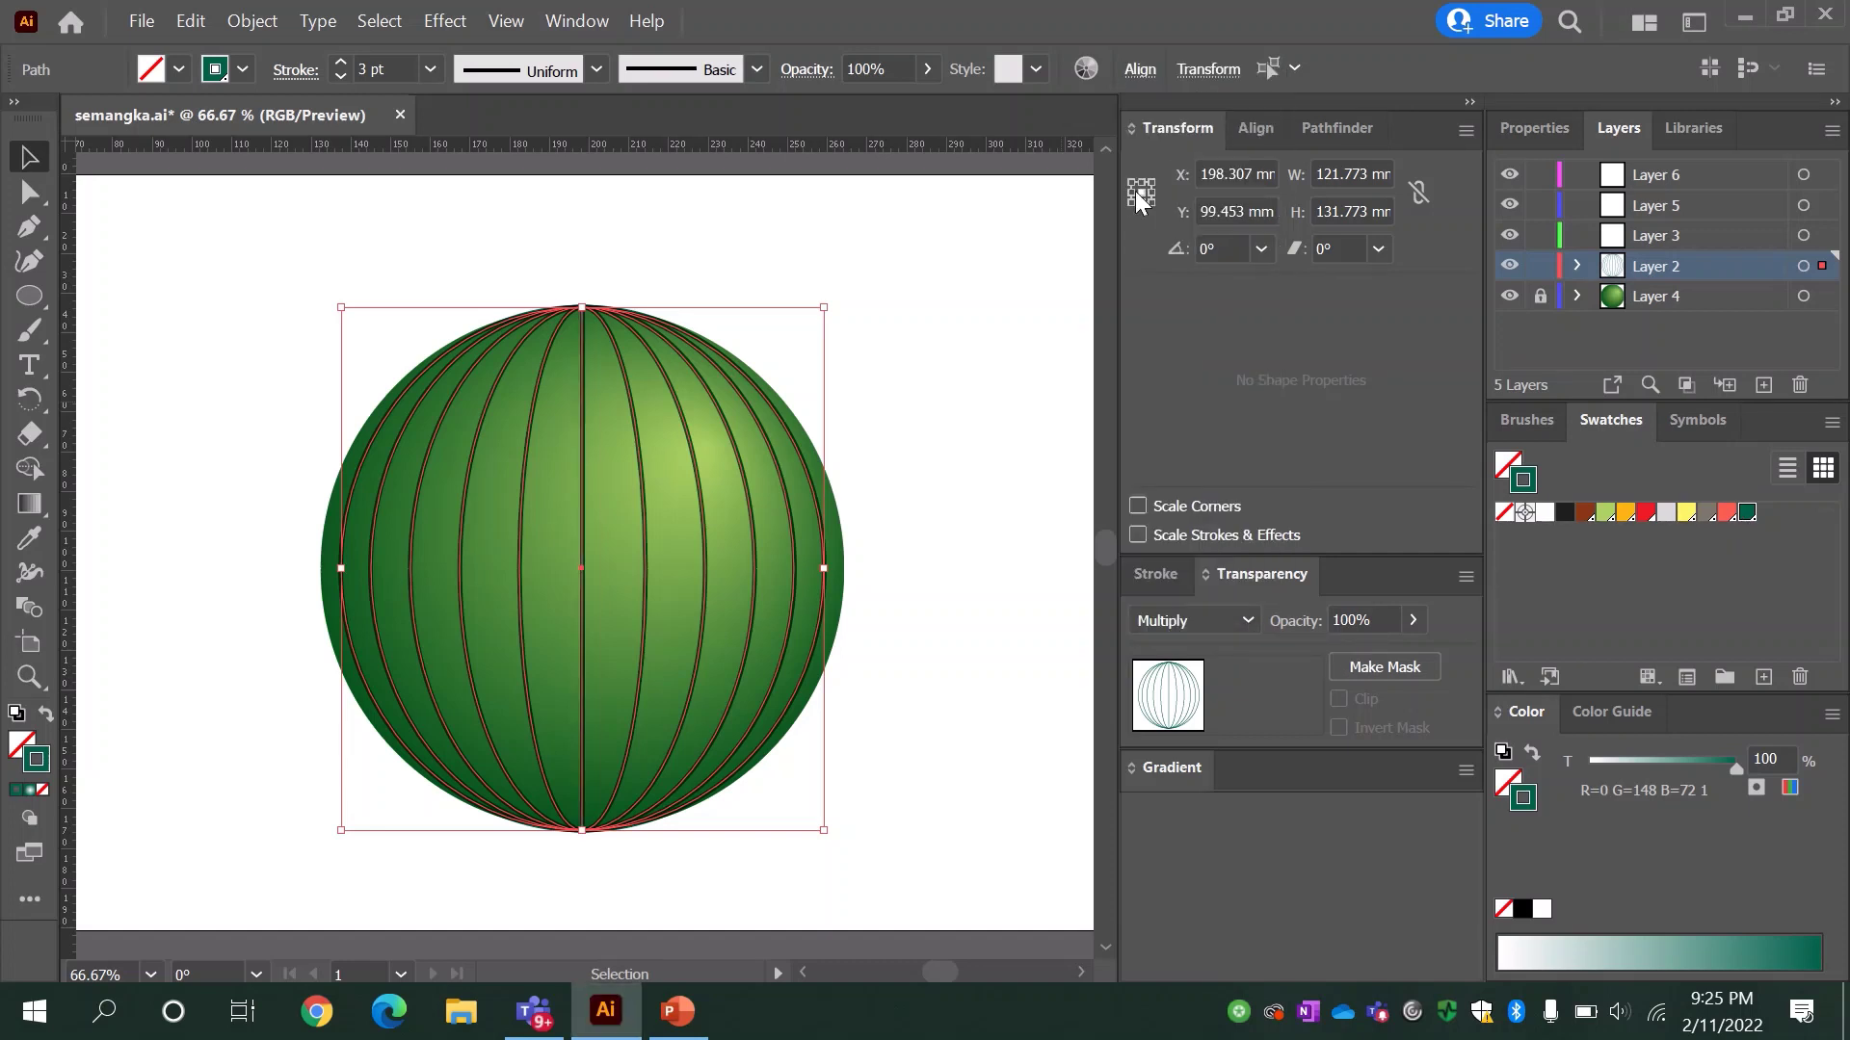
{"action": "left_click", "coordinate": [873, 223]}
Step: Add width points along the centre line to make a wavy, variable-width stripe
{"action": "left_click", "coordinate": [27, 192]}
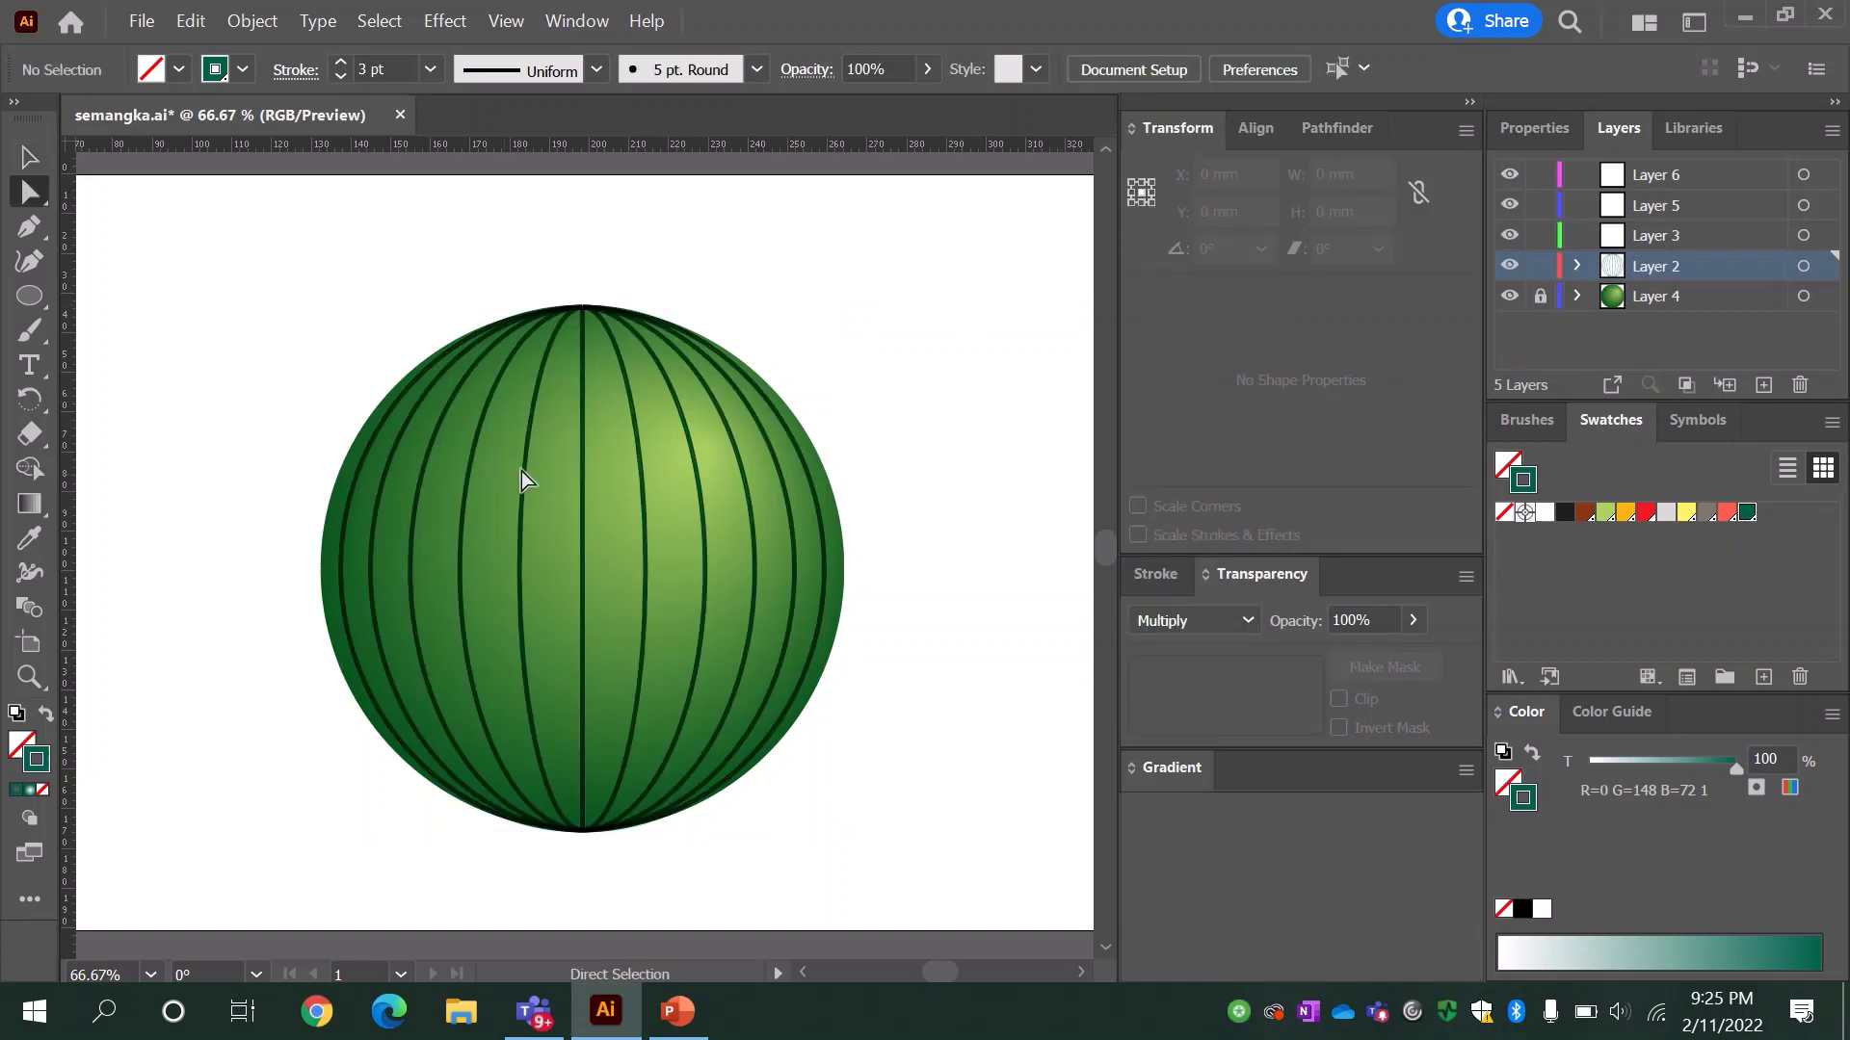
{"action": "left_click", "coordinate": [582, 482]}
{"action": "left_click", "coordinate": [29, 573]}
{"action": "left_click_drag", "start_coordinate": [581, 665], "coordinate": [593, 663]}
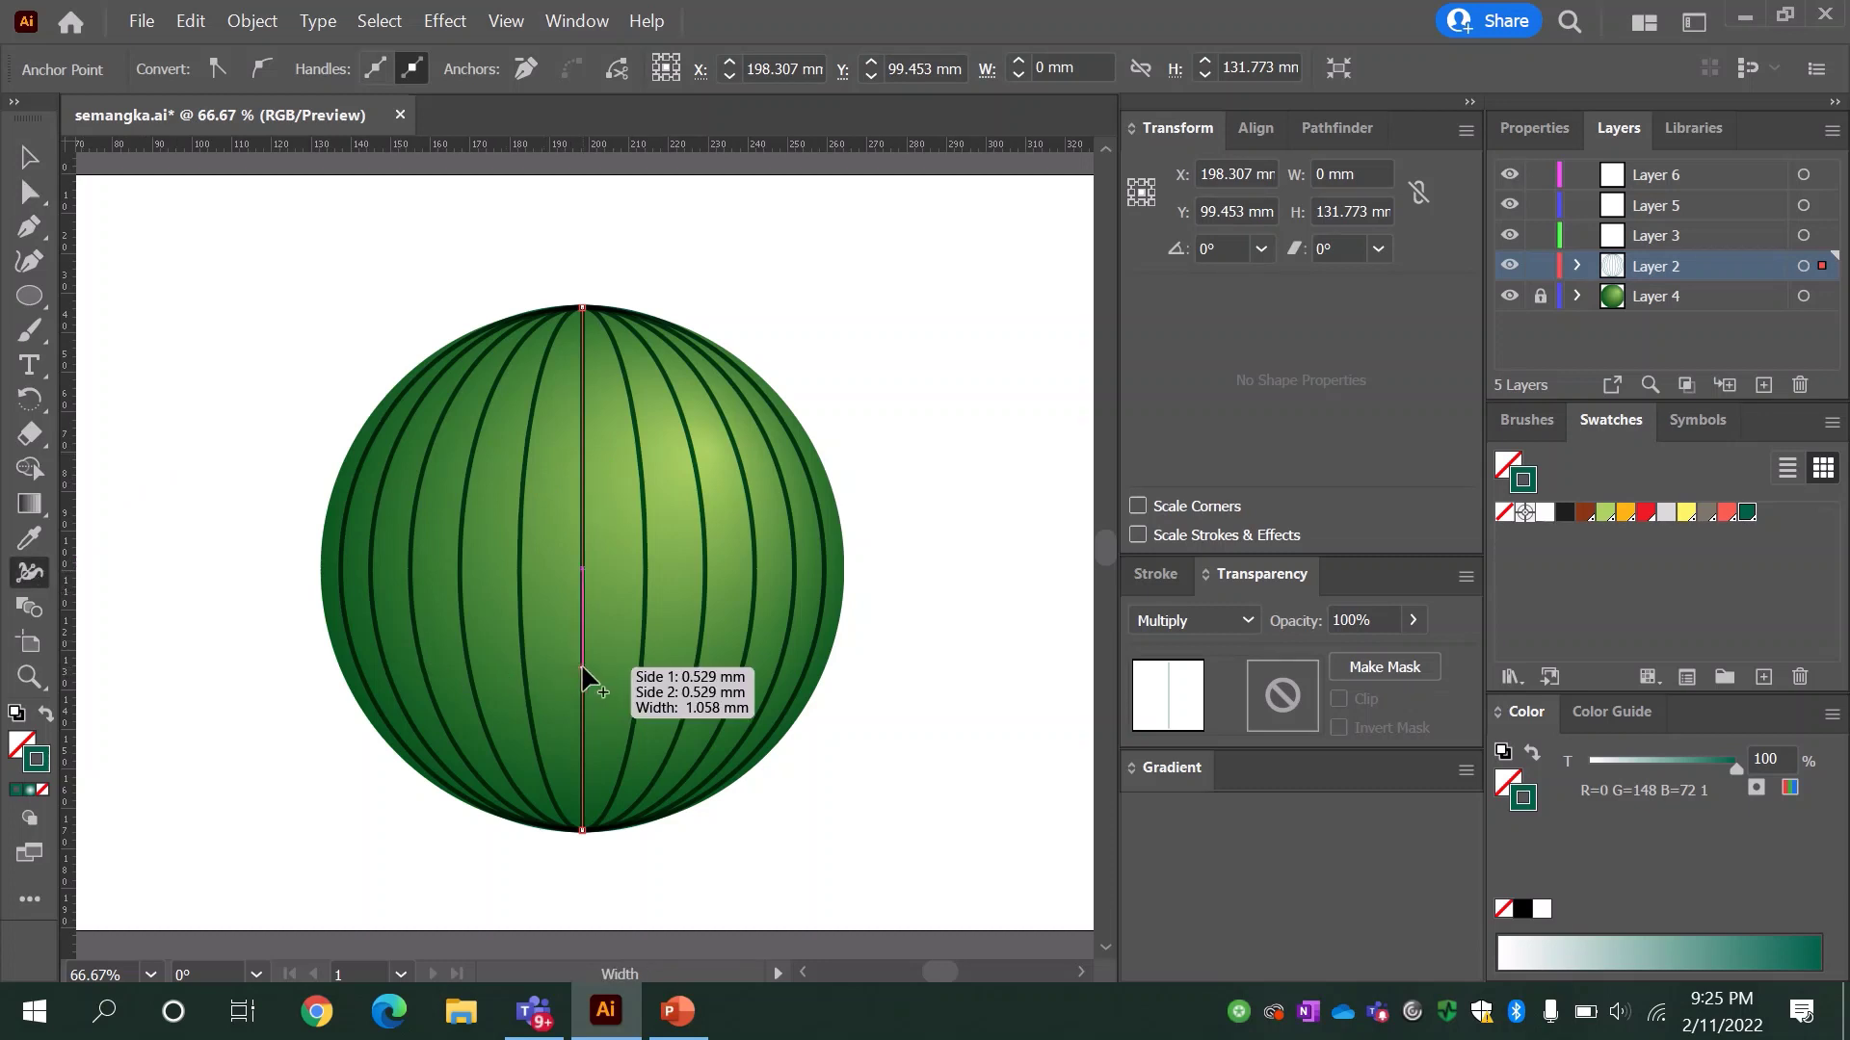
{"action": "mouse_move", "coordinate": [582, 567]}
{"action": "left_mouse_down"}
{"action": "mouse_move", "coordinate": [578, 582]}
{"action": "mouse_move", "coordinate": [592, 426]}
{"action": "left_mouse_up"}
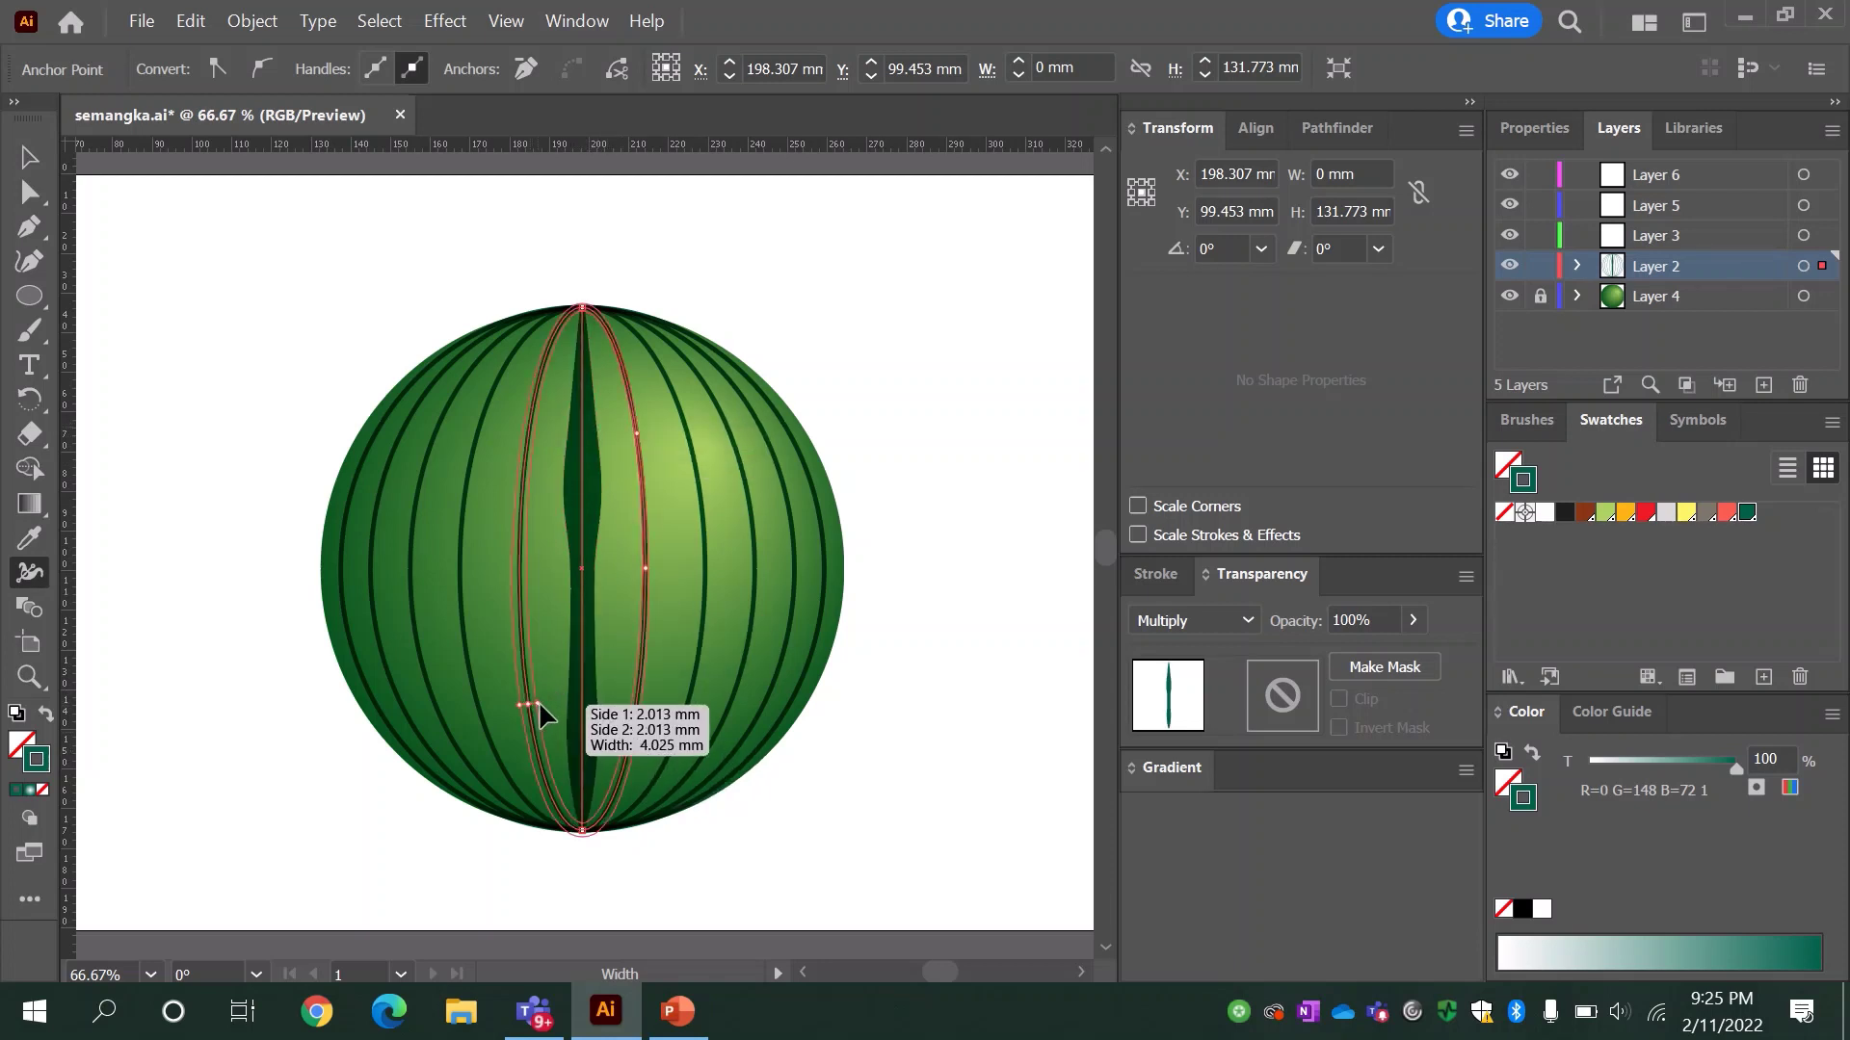
{"action": "left_click_drag", "start_coordinate": [528, 708], "coordinate": [536, 710]}
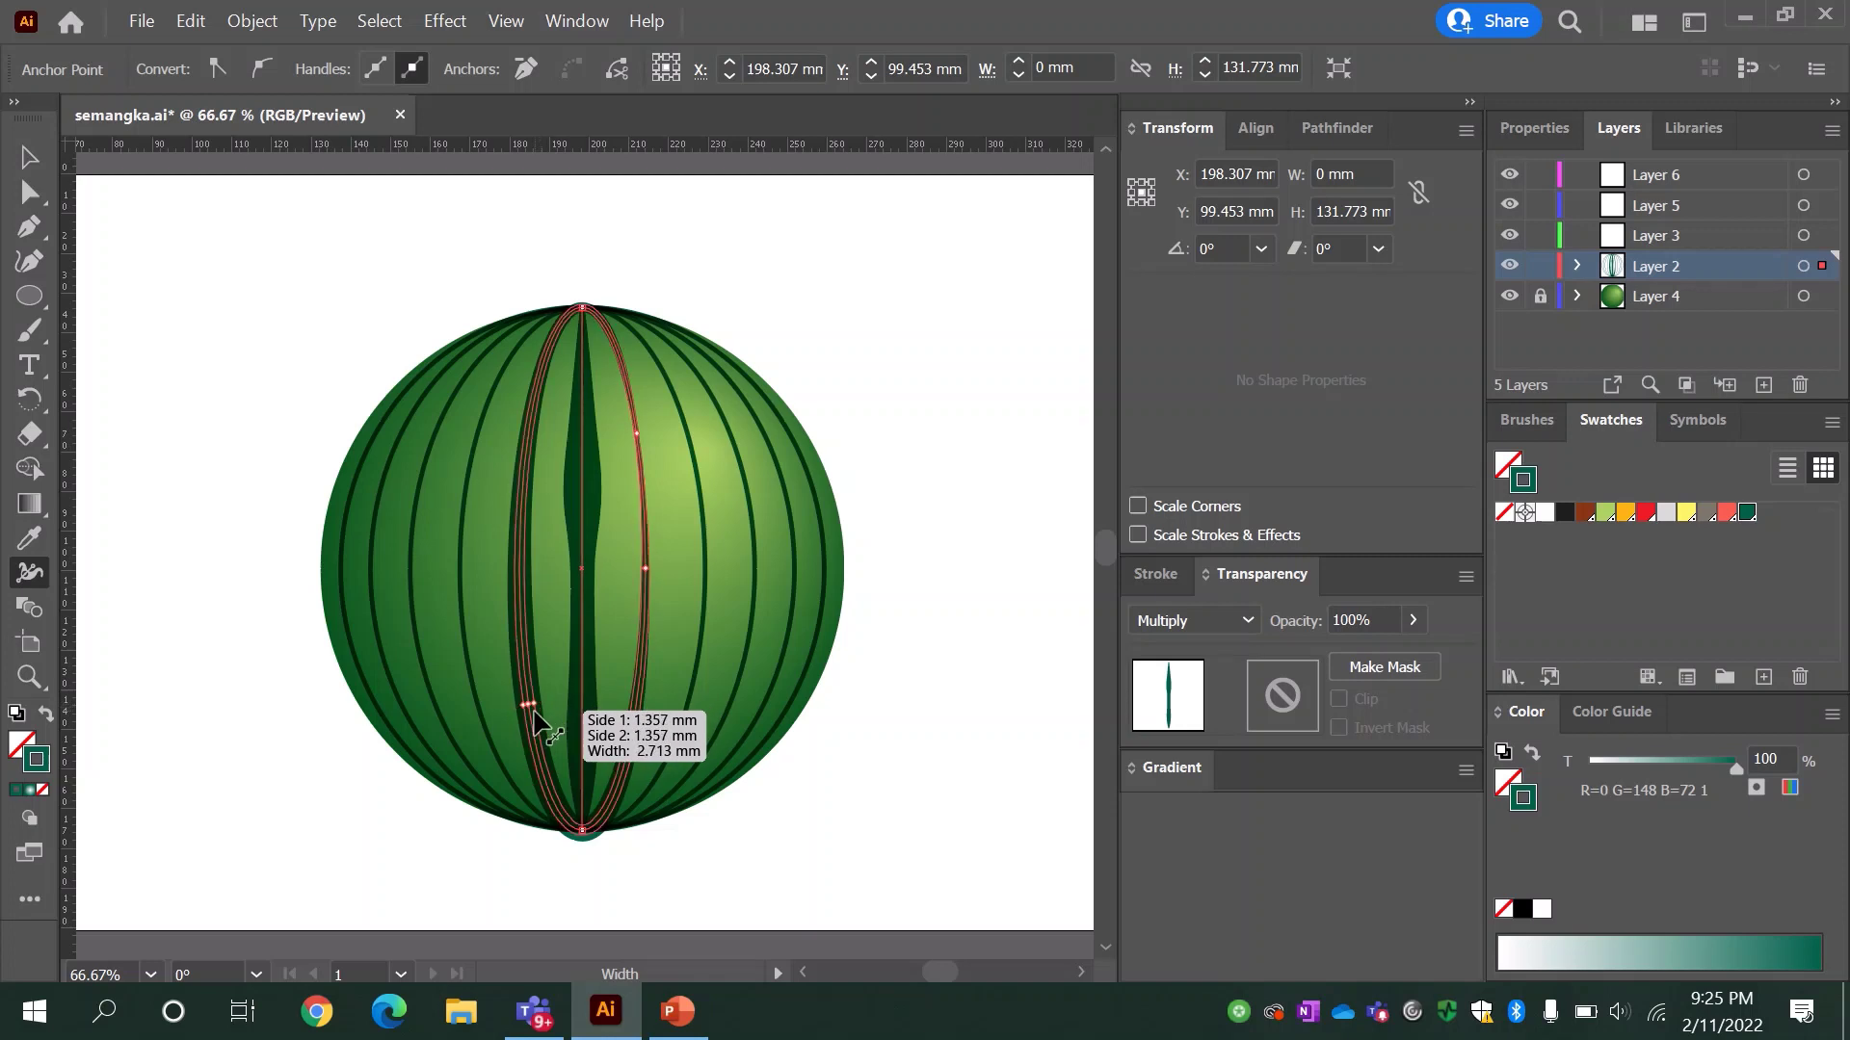
{"action": "left_click", "coordinate": [29, 196]}
Step: Cut the outer ring path at its top and bottom points with the Scissors tool
{"action": "left_click", "coordinate": [521, 484]}
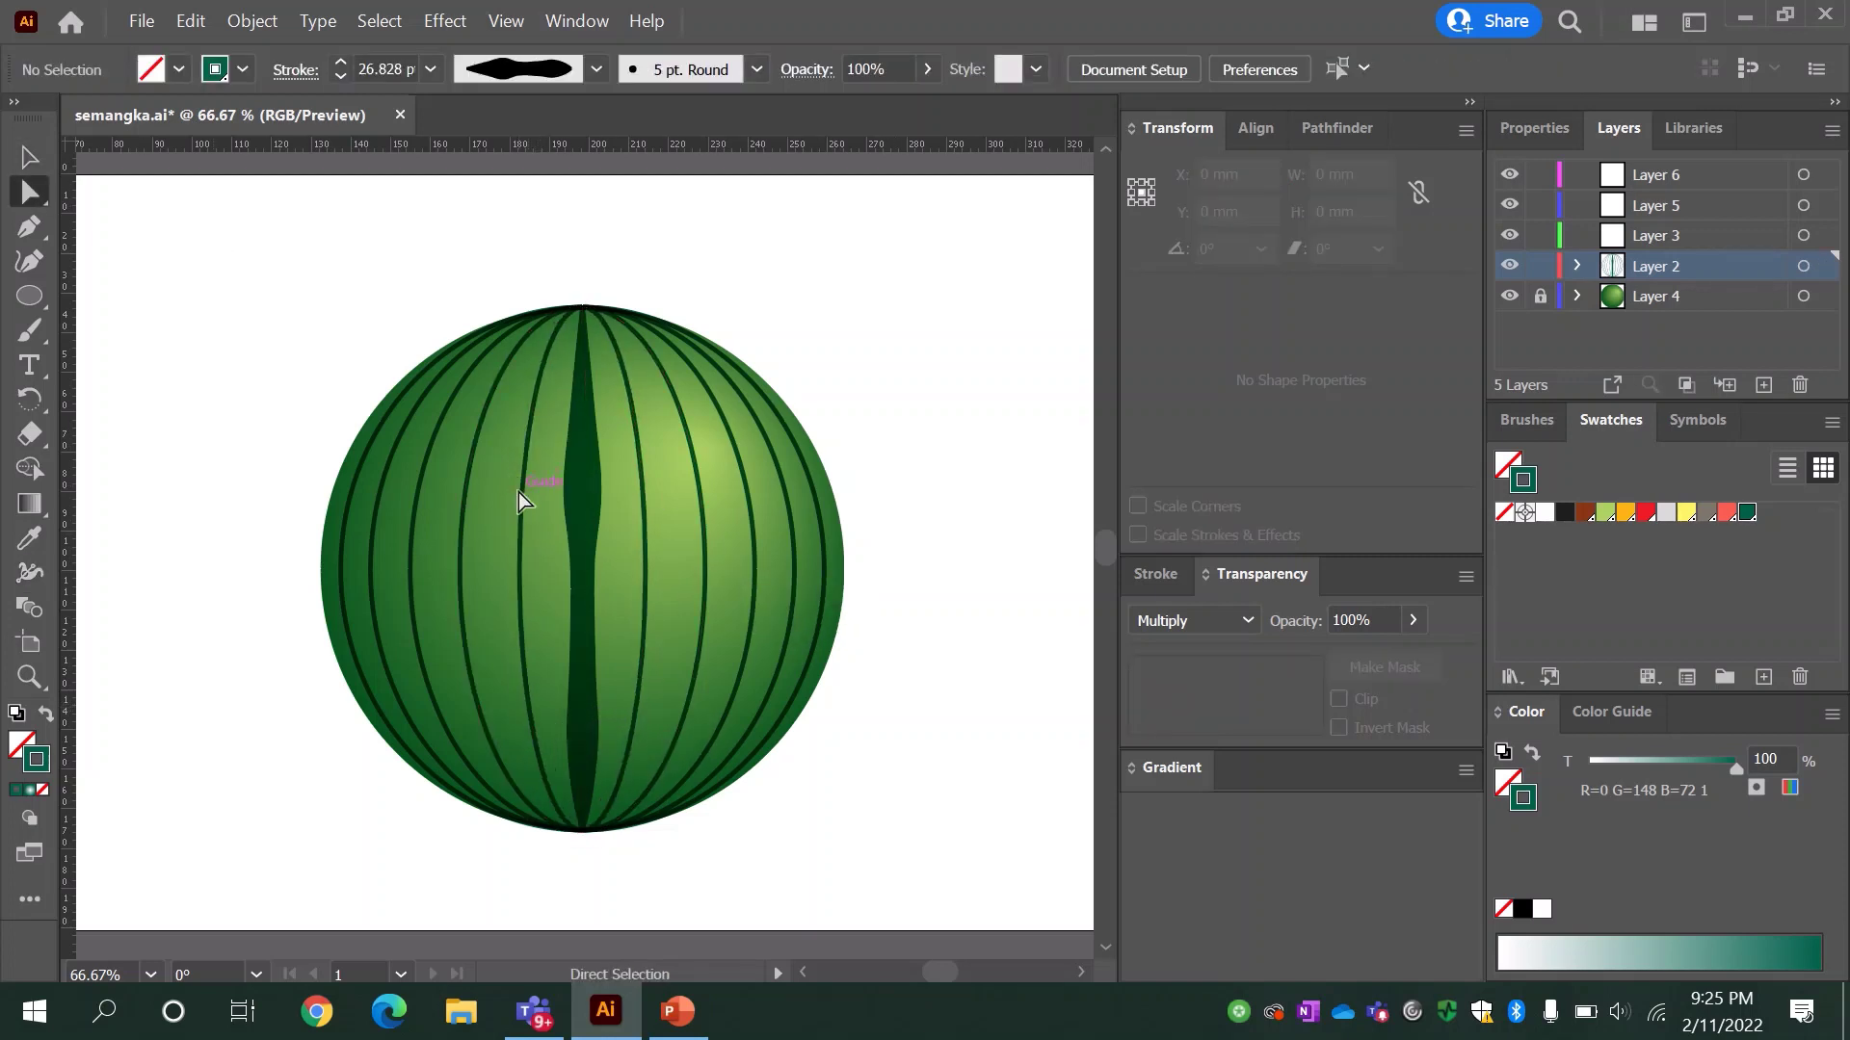
{"action": "left_click", "coordinate": [569, 848]}
{"action": "key", "text": "c"}
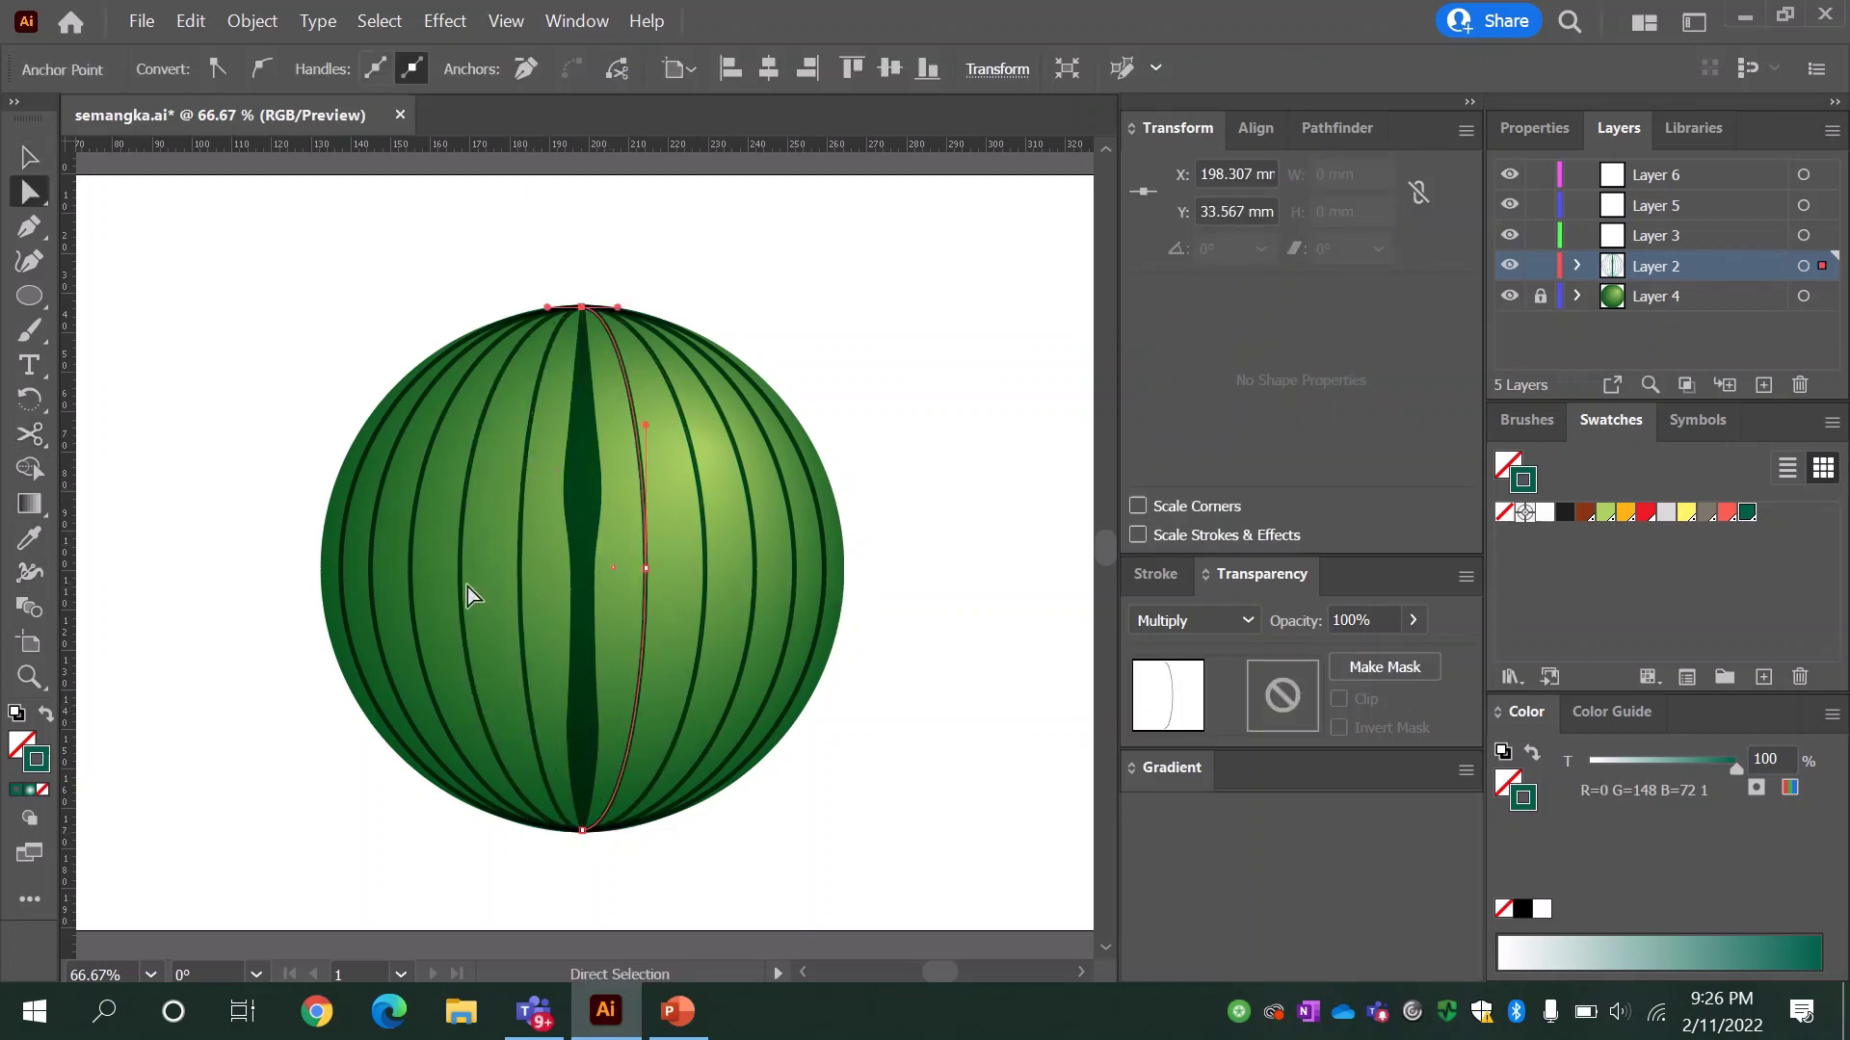
{"action": "left_click", "coordinate": [460, 590], "text": "ctrl"}
{"action": "key", "text": "ctrl+z"}
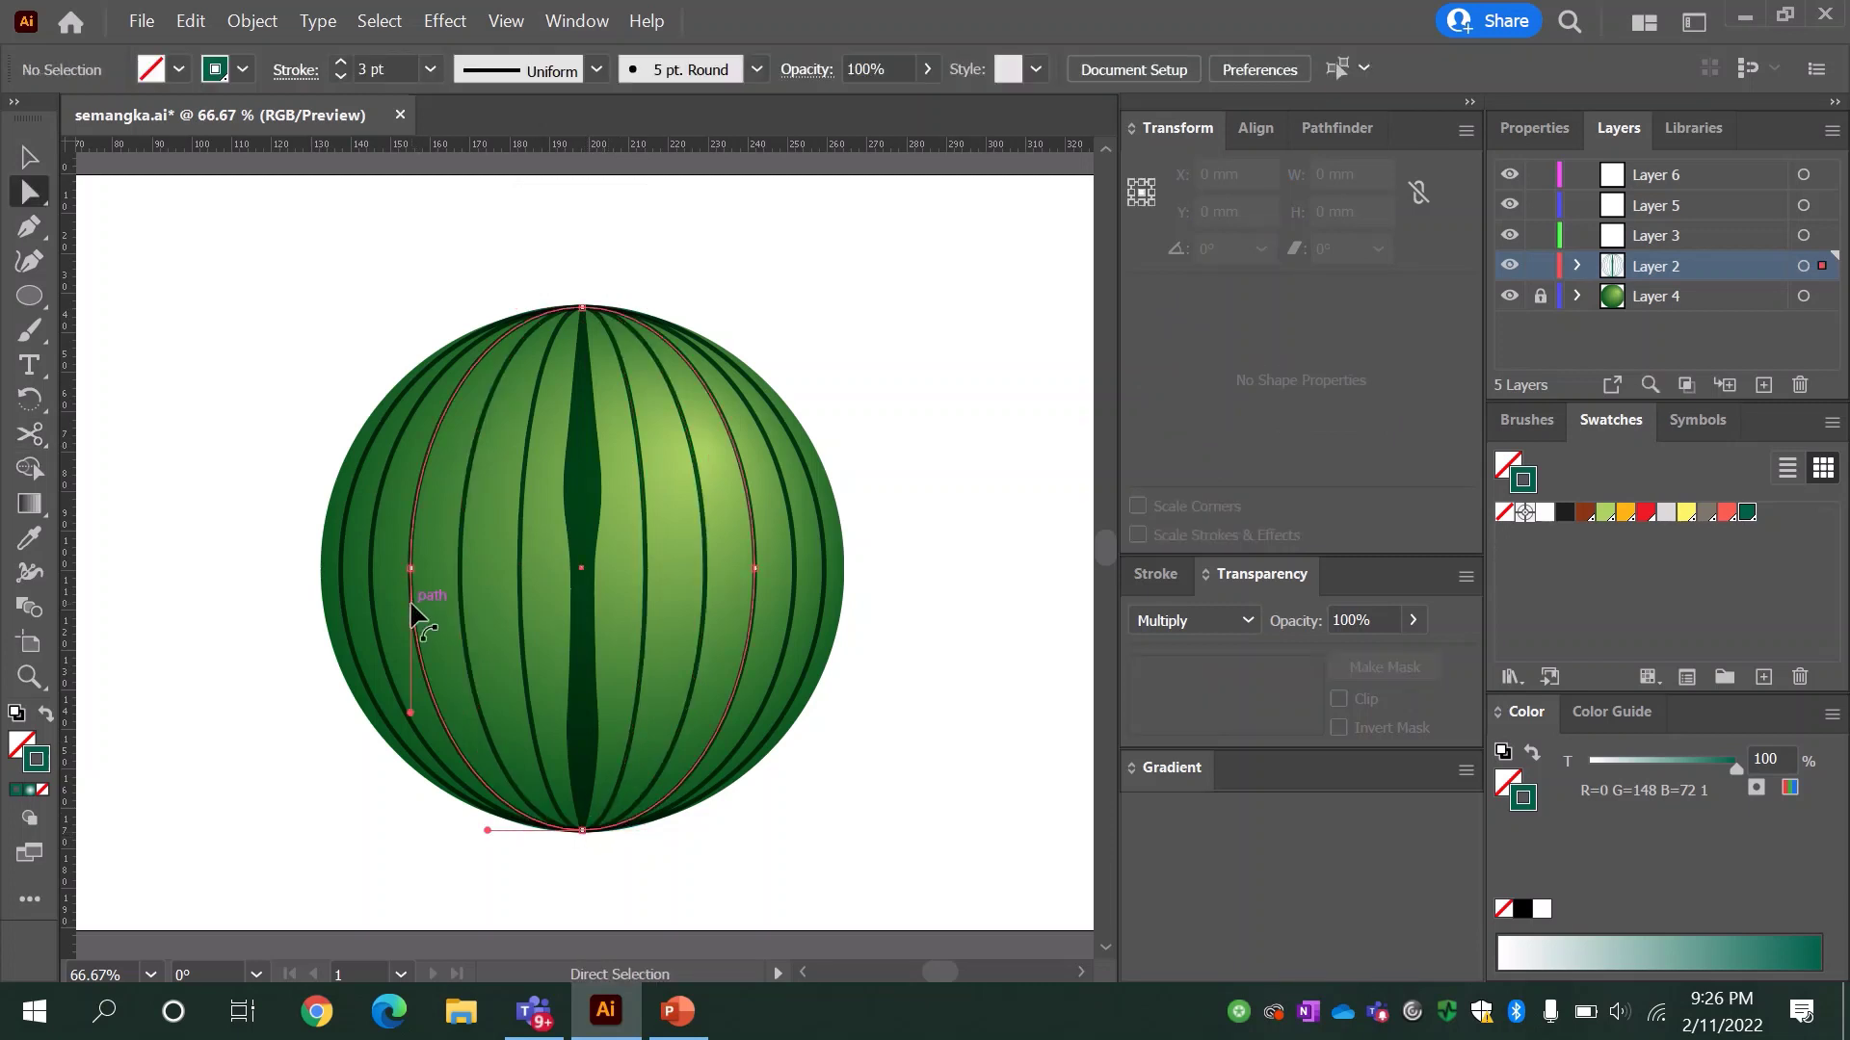
{"action": "key", "text": "ctrl+z"}
{"action": "key", "text": "ctrl+z"}
{"action": "left_click", "coordinate": [376, 626], "text": "ctrl"}
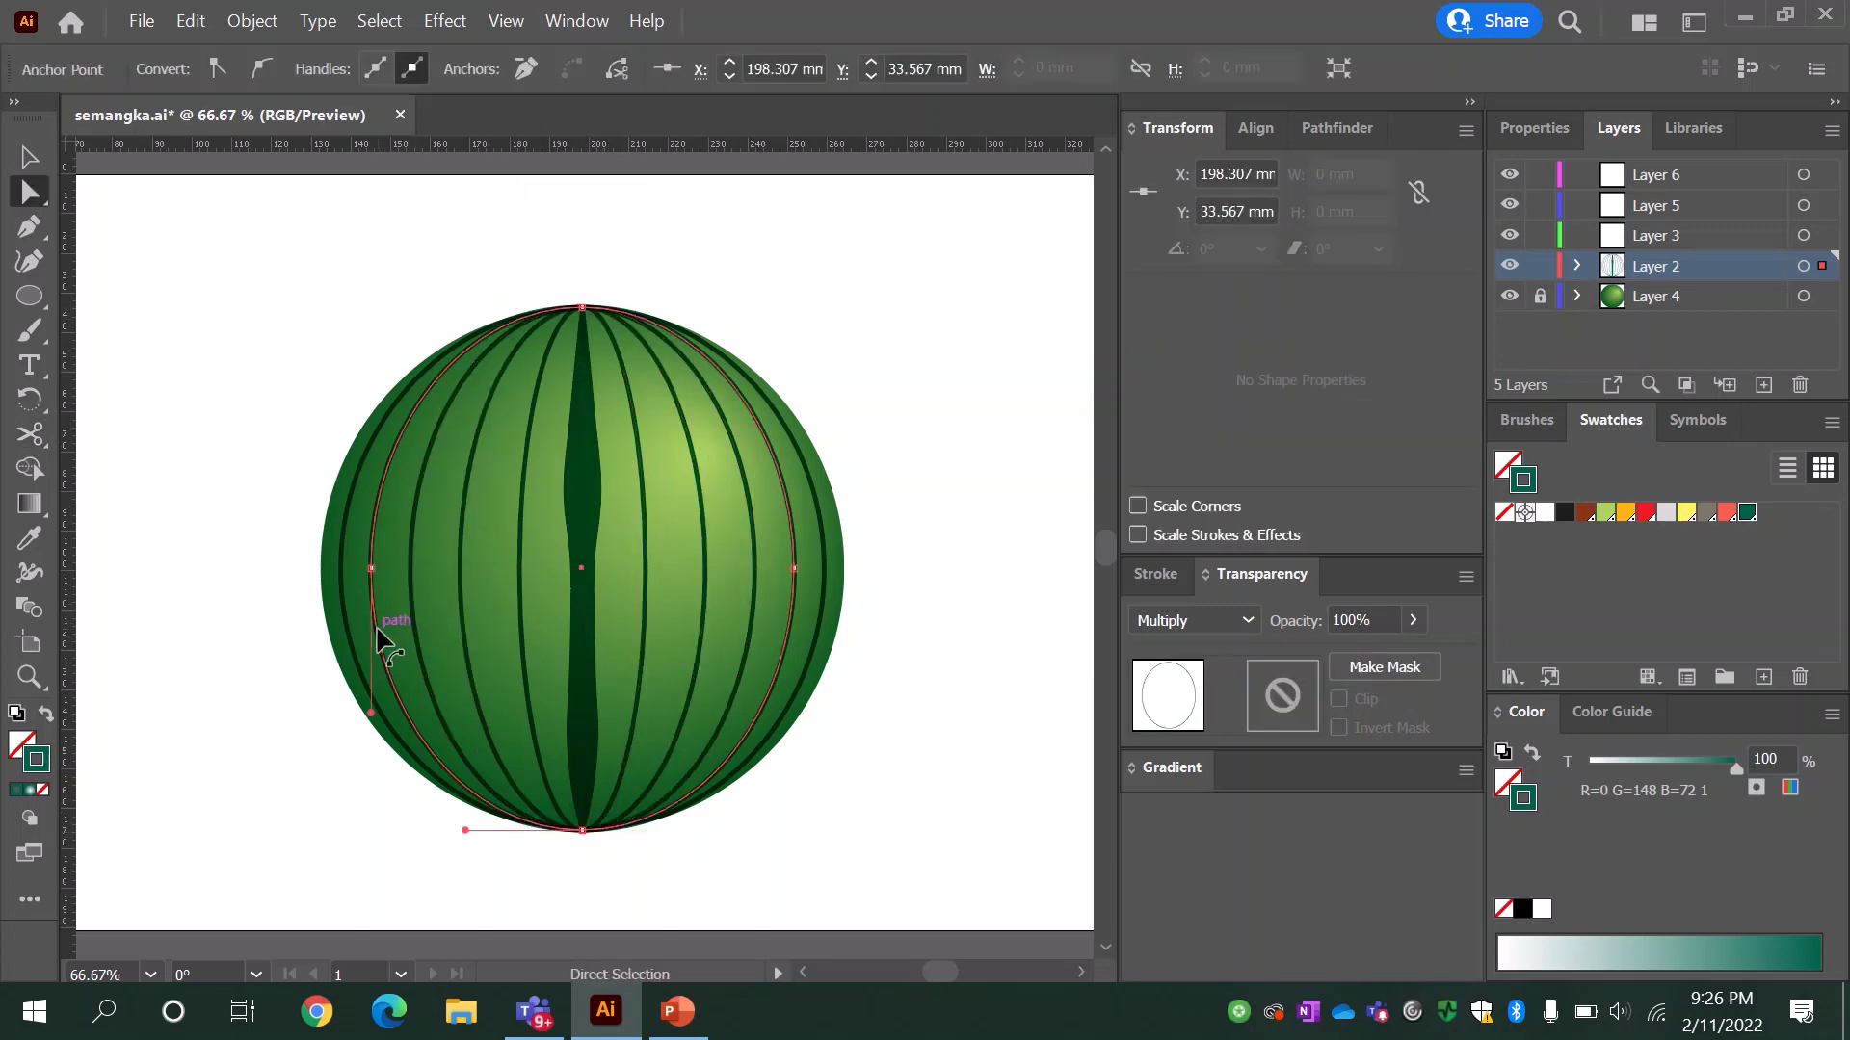
{"action": "left_click", "coordinate": [582, 830]}
{"action": "key", "text": "Return"}
{"action": "key", "text": "ctrl+z"}
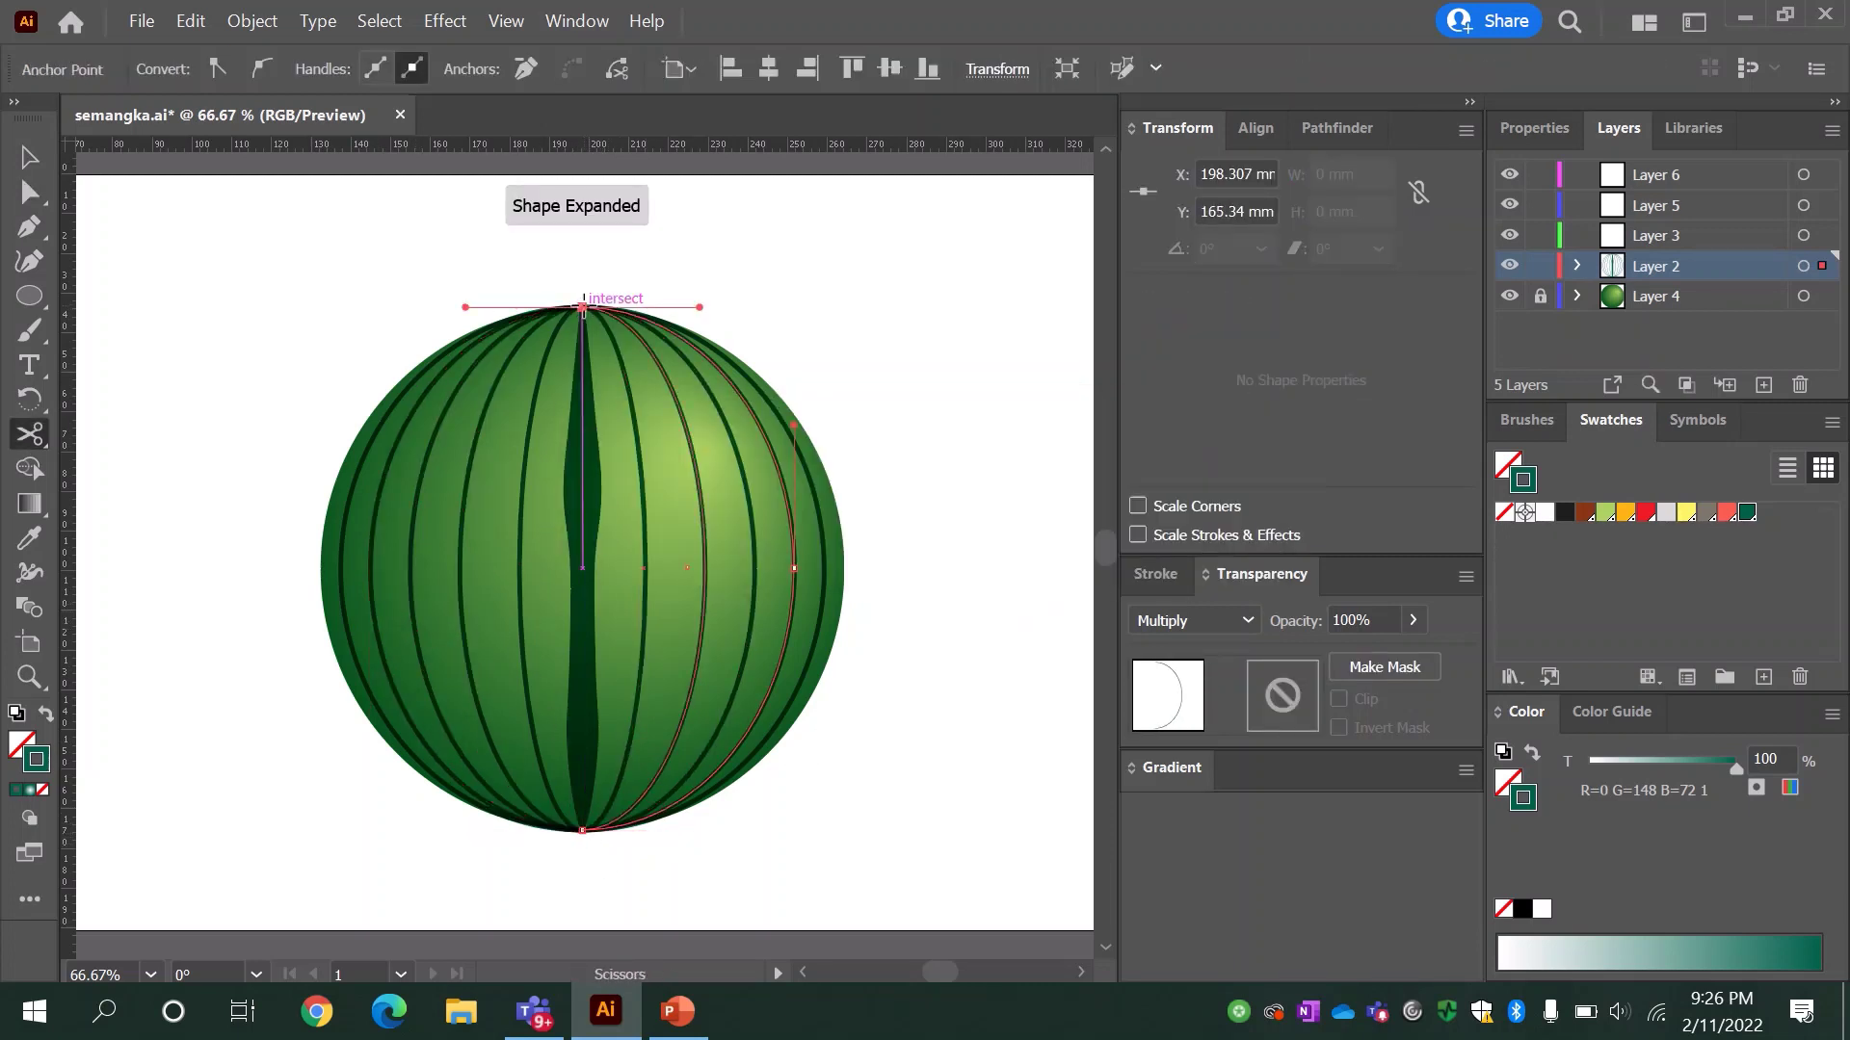
{"action": "key", "text": "ctrl+z"}
{"action": "key", "text": "ctrl+z"}
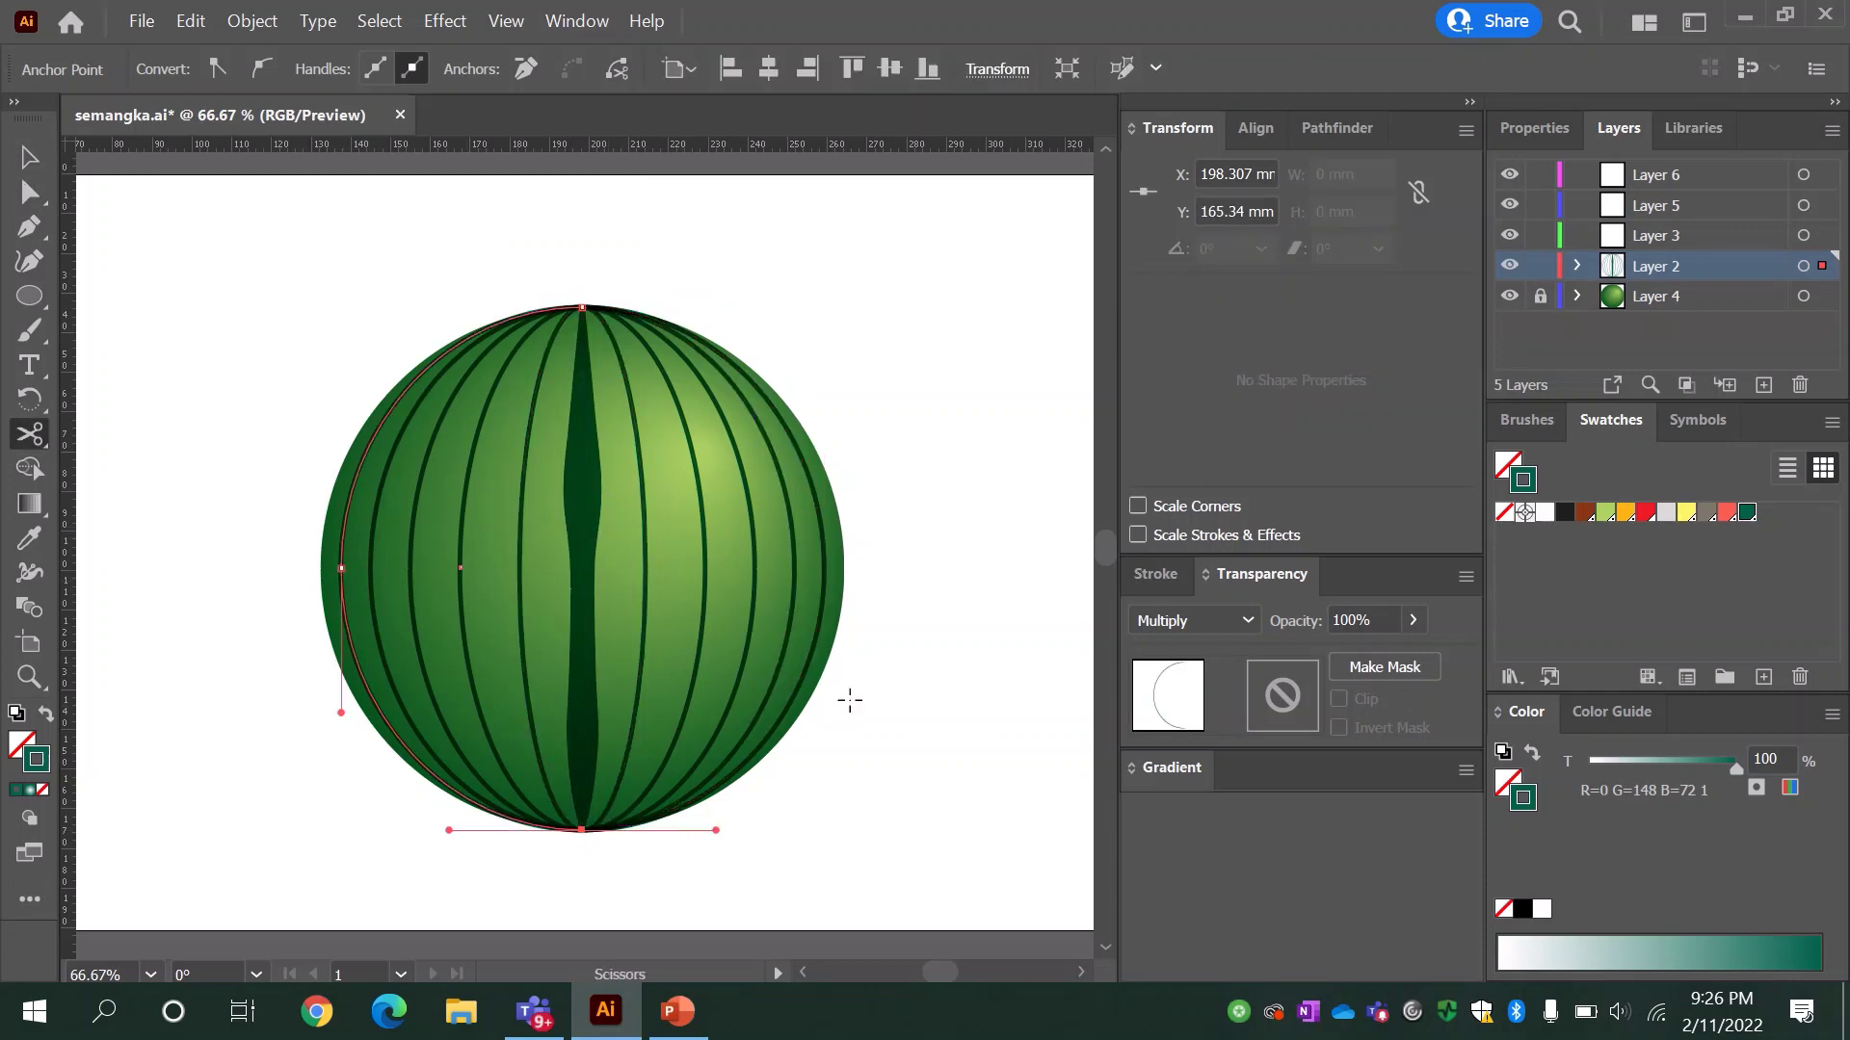
Step: Widen the left arc into a broad, wavy band with Width tool points along its length
{"action": "key", "text": "a"}
{"action": "left_click", "coordinate": [342, 588]}
{"action": "key", "text": "shift+m"}
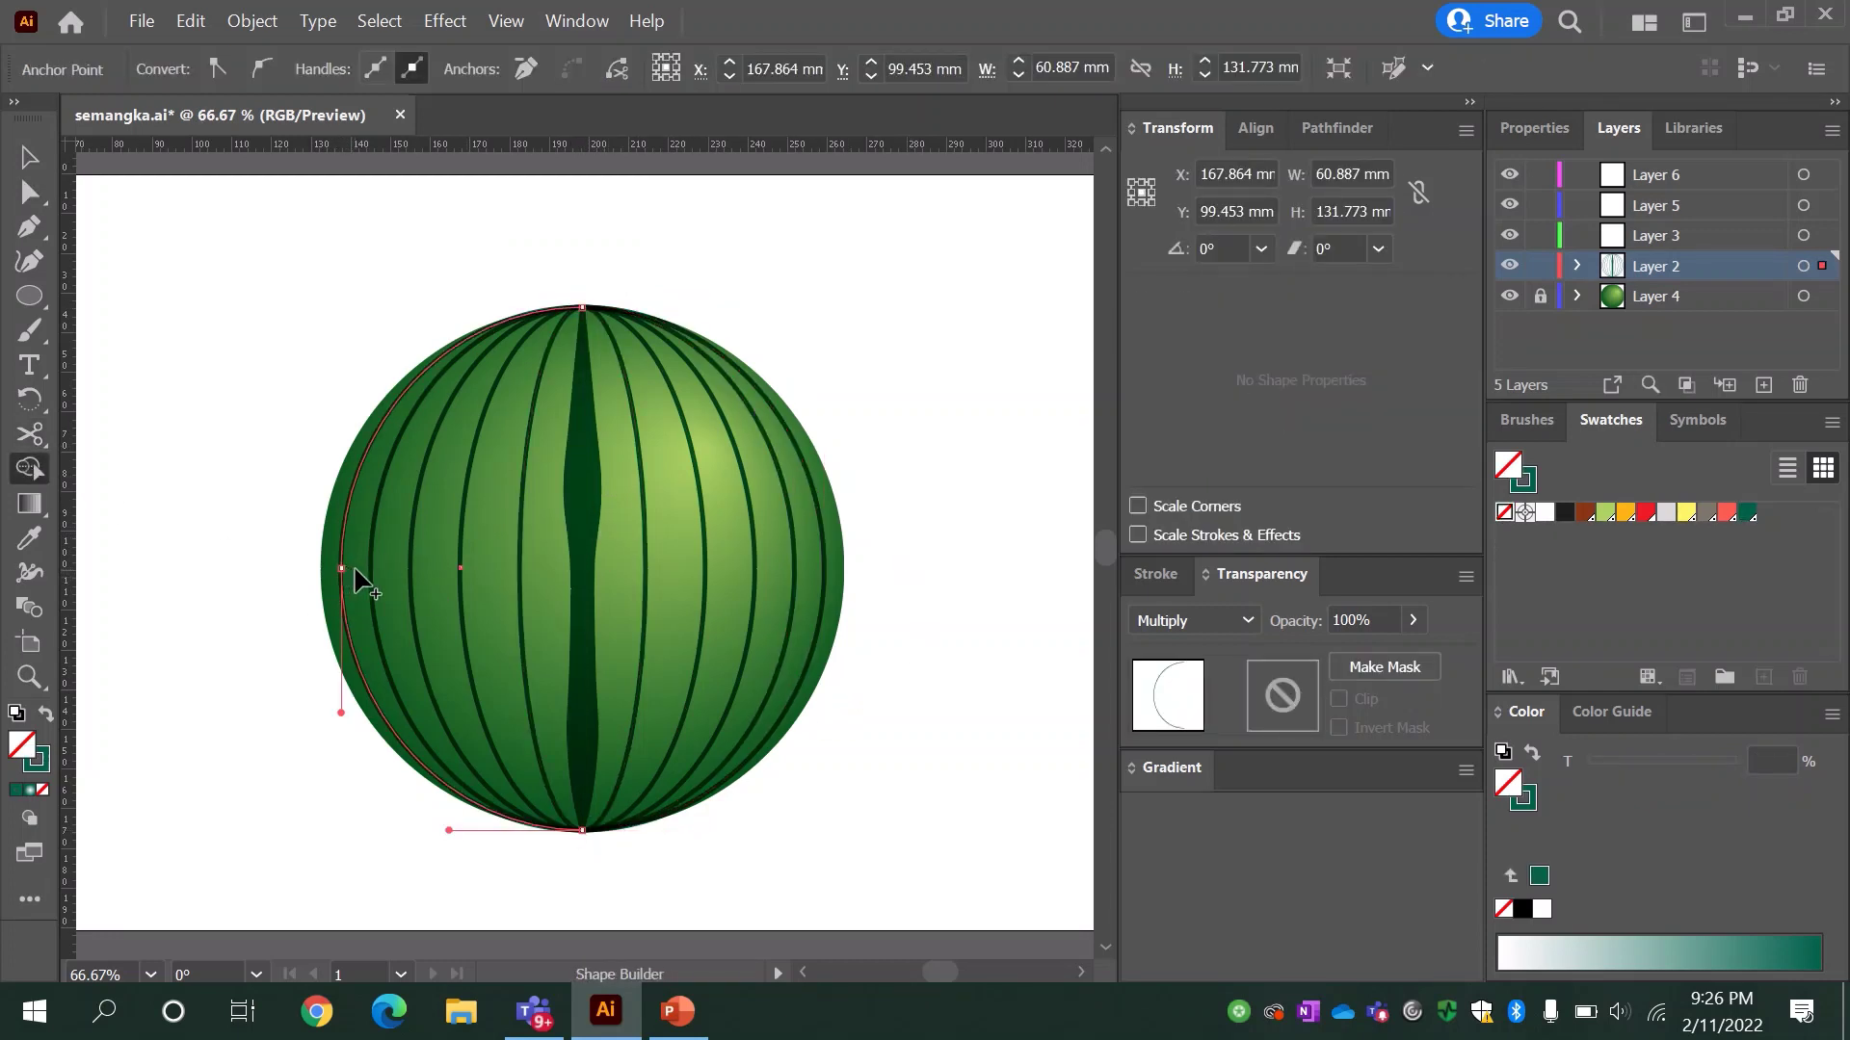
{"action": "key", "text": "shift+w"}
{"action": "mouse_move", "coordinate": [345, 577]}
{"action": "left_mouse_down"}
{"action": "mouse_move", "coordinate": [358, 503]}
{"action": "mouse_move", "coordinate": [479, 337]}
{"action": "mouse_move", "coordinate": [356, 493]}
{"action": "left_mouse_up"}
{"action": "left_click_drag", "start_coordinate": [359, 626], "coordinate": [377, 633]}
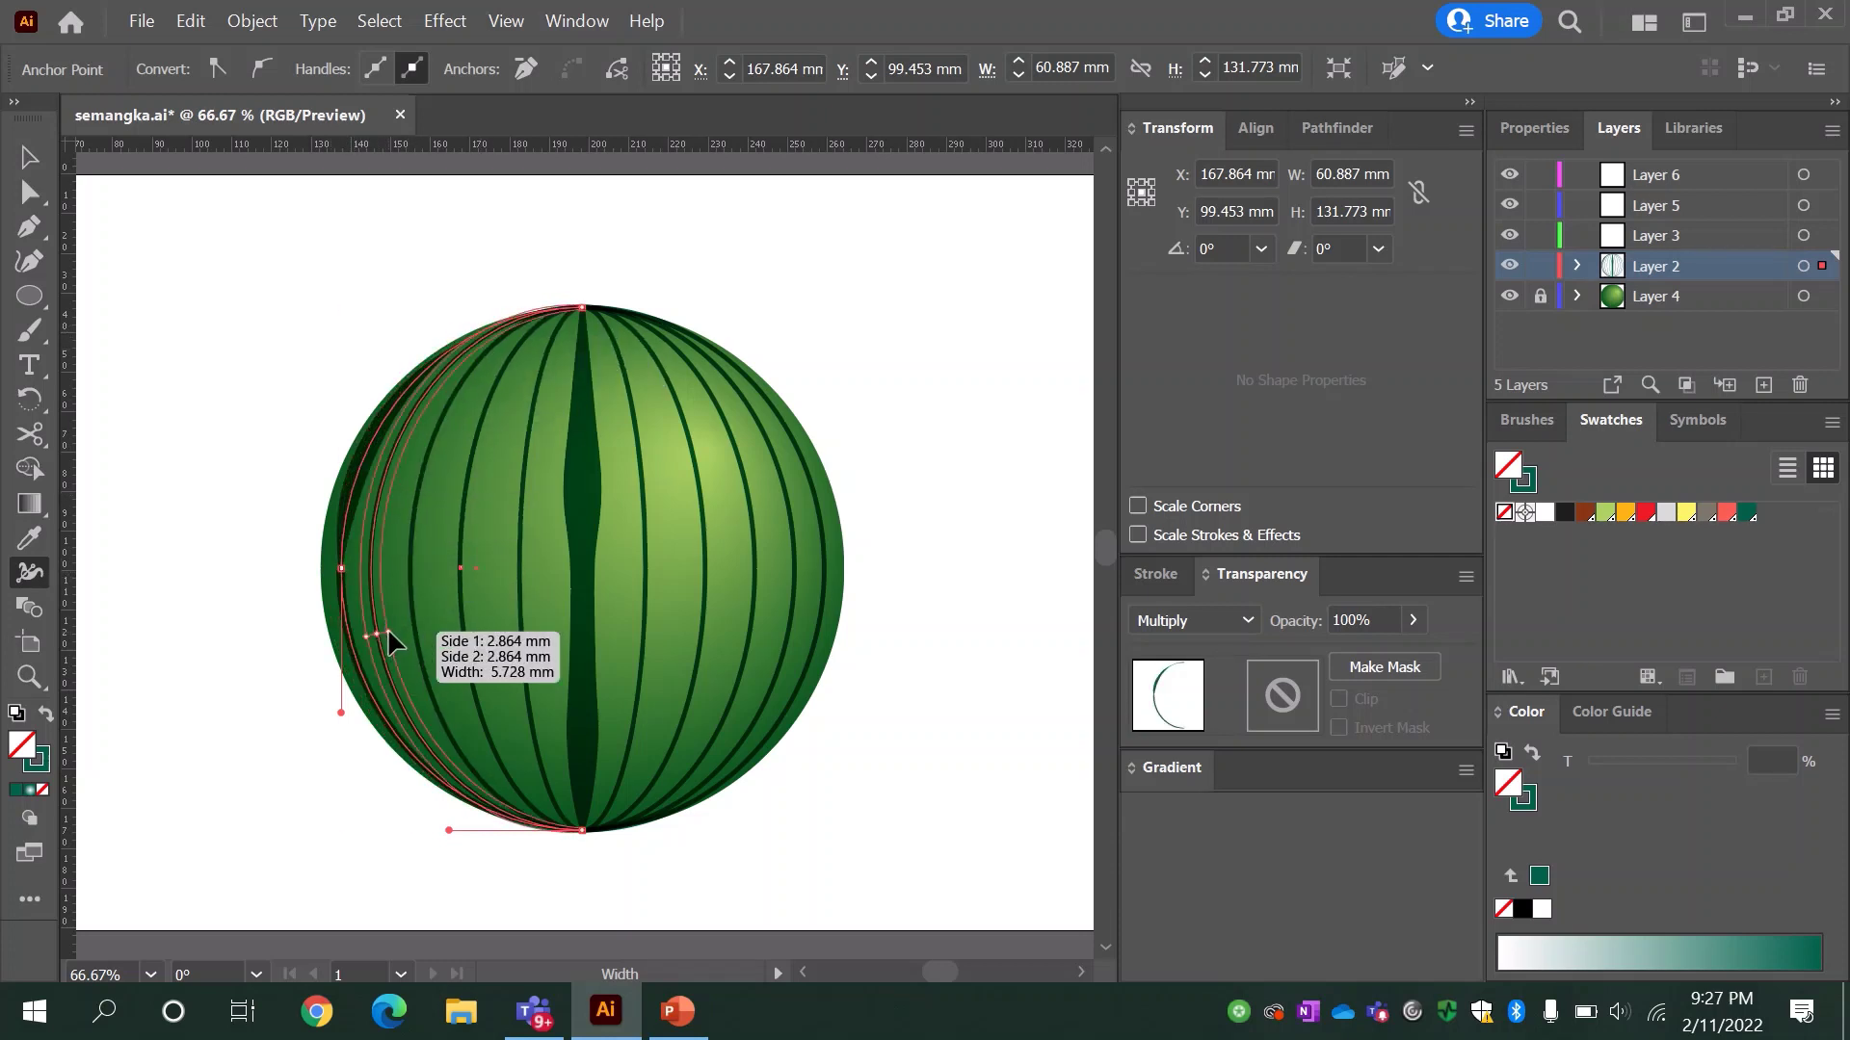
{"action": "left_click_drag", "start_coordinate": [377, 536], "coordinate": [532, 530]}
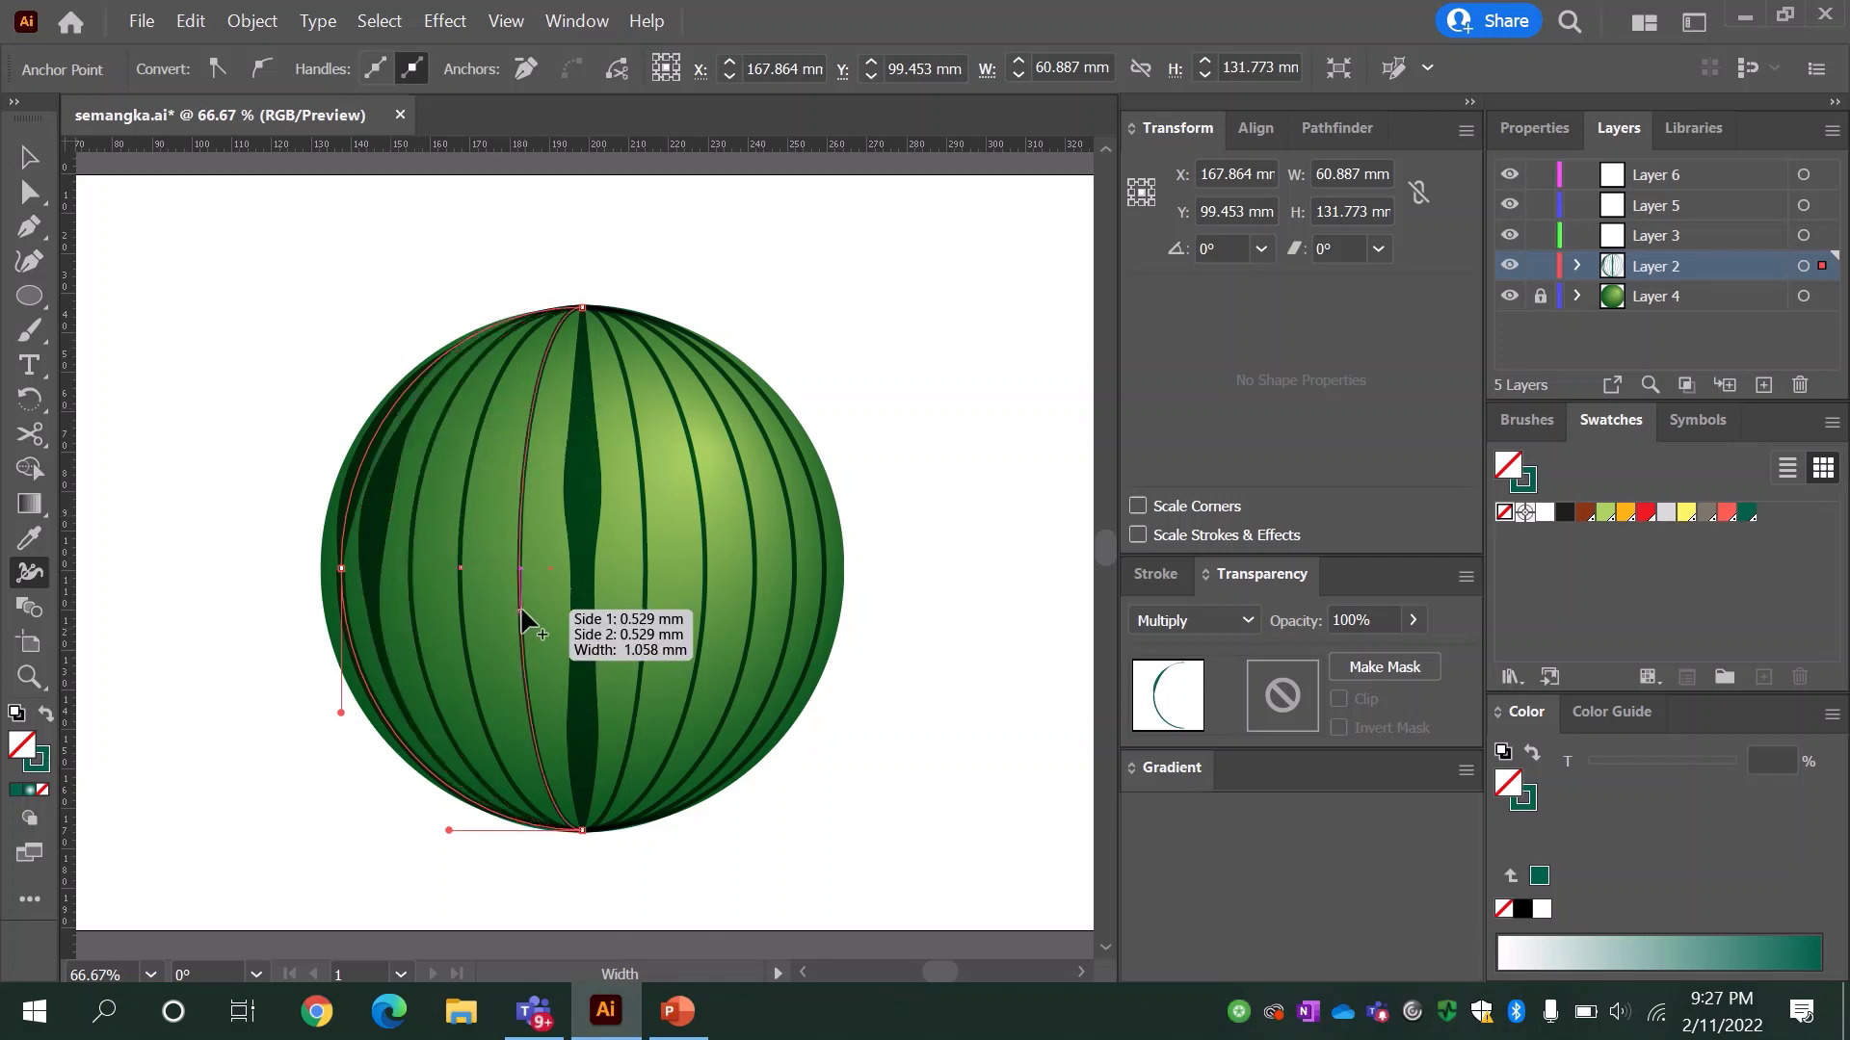
{"action": "mouse_move", "coordinate": [521, 494]}
{"action": "left_mouse_down"}
{"action": "mouse_move", "coordinate": [484, 441]}
{"action": "mouse_move", "coordinate": [498, 356]}
{"action": "mouse_move", "coordinate": [414, 612]}
{"action": "mouse_move", "coordinate": [439, 421]}
{"action": "mouse_move", "coordinate": [495, 344]}
{"action": "left_mouse_up"}
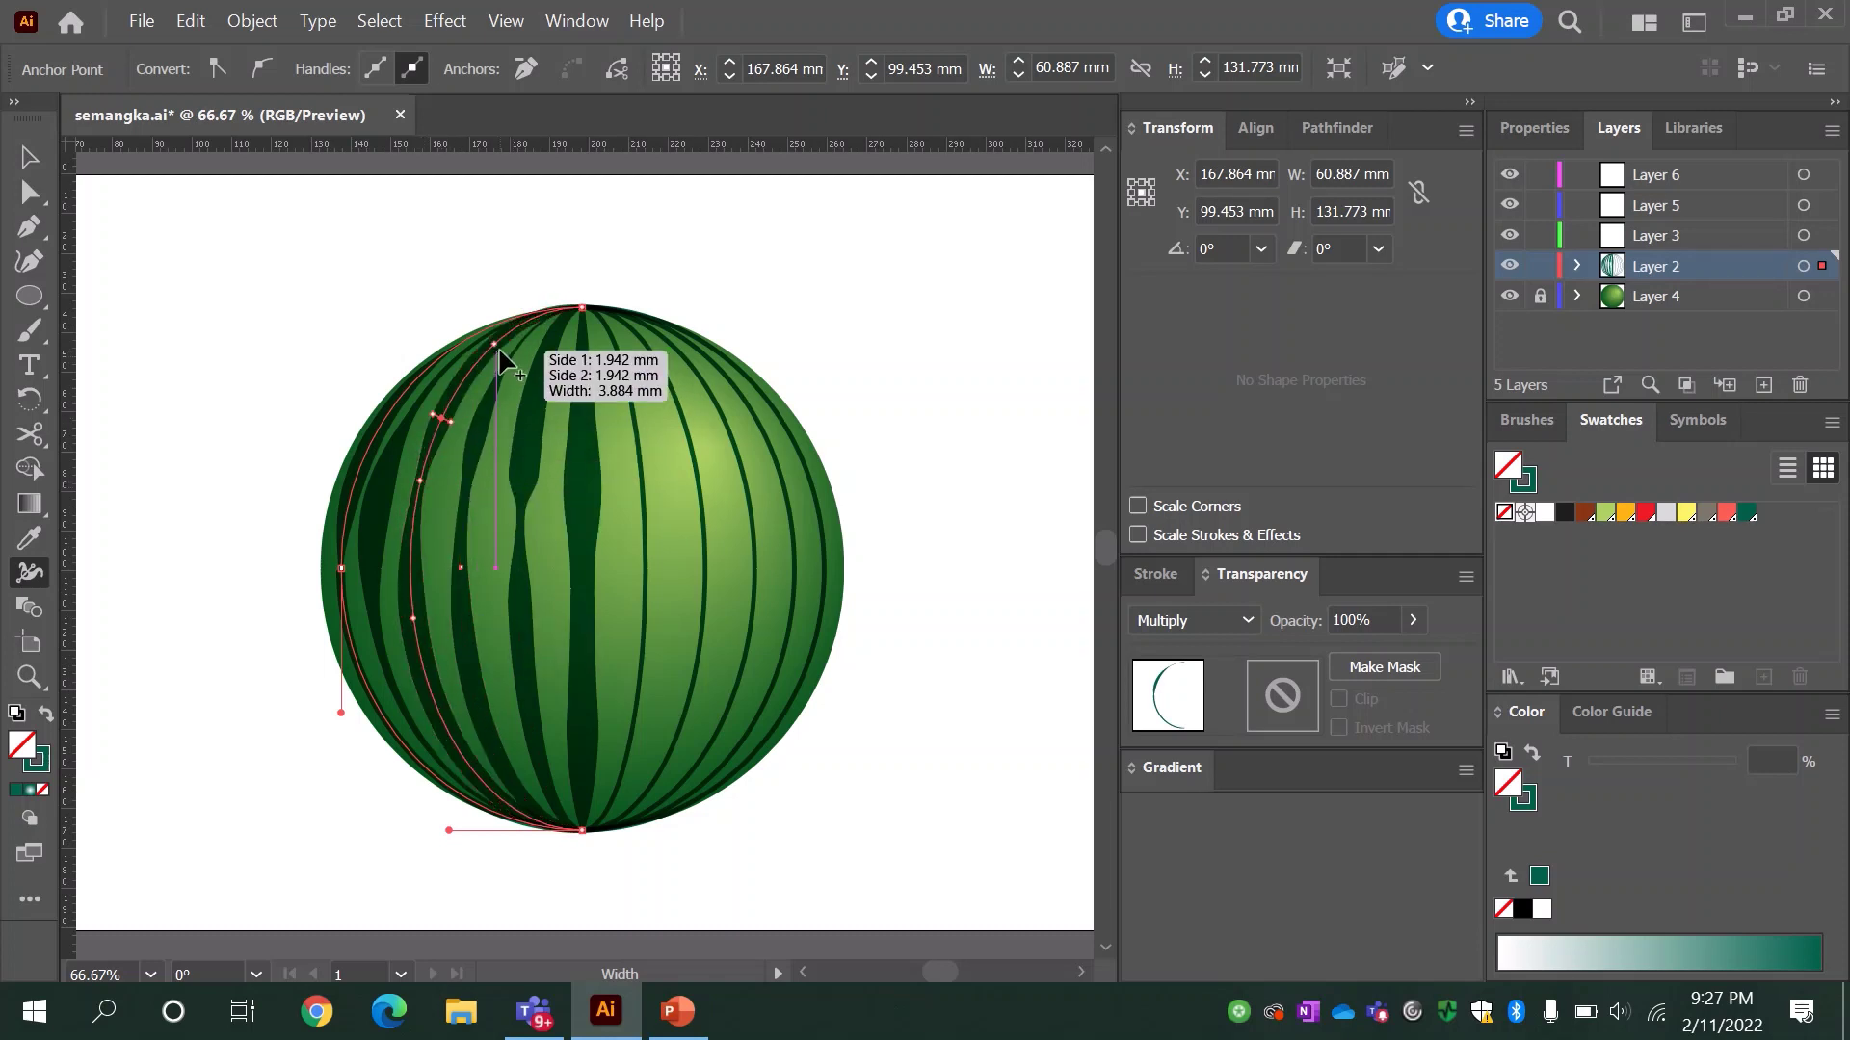
Step: Give the right-side and centre stripes wavy, uneven widths
{"action": "mouse_move", "coordinate": [762, 631]}
{"action": "left_mouse_down"}
{"action": "mouse_move", "coordinate": [746, 511]}
{"action": "mouse_move", "coordinate": [689, 351]}
{"action": "left_mouse_up"}
{"action": "mouse_move", "coordinate": [706, 639]}
{"action": "left_mouse_down"}
{"action": "mouse_move", "coordinate": [702, 488]}
{"action": "mouse_move", "coordinate": [655, 579]}
{"action": "mouse_move", "coordinate": [645, 462]}
{"action": "left_mouse_up"}
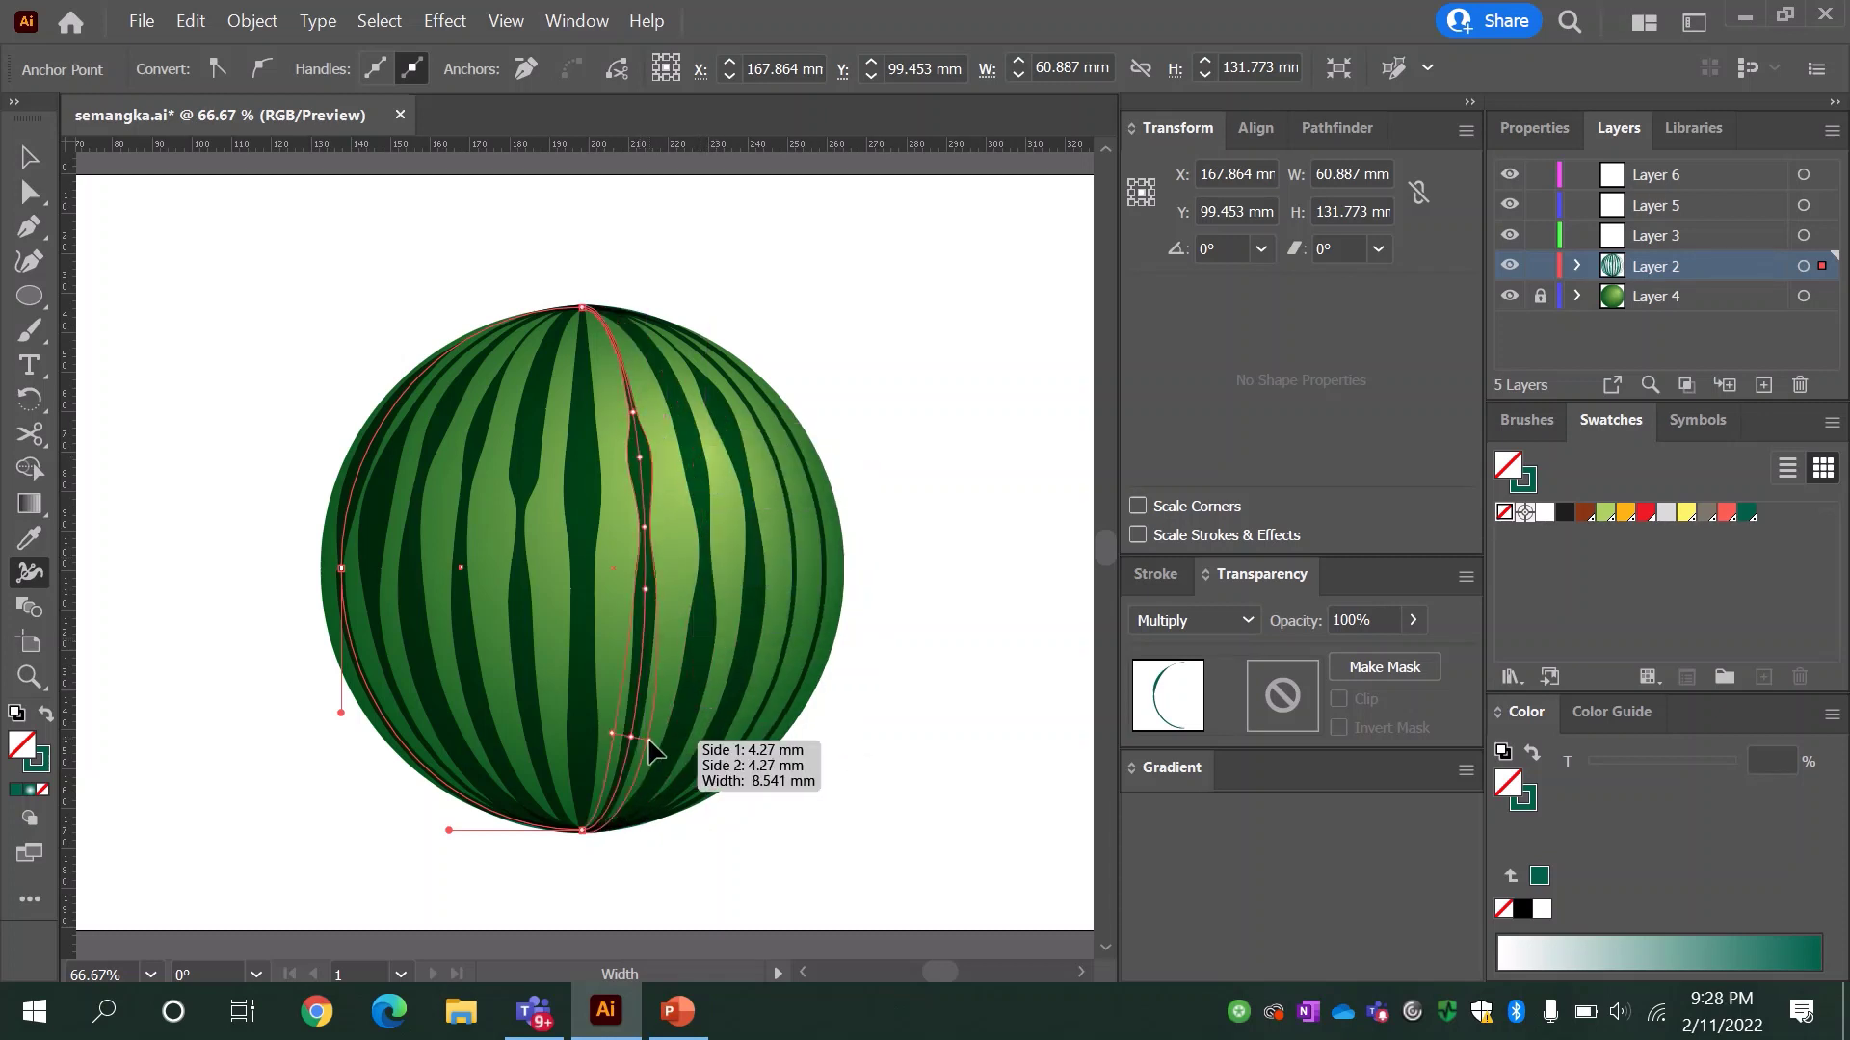
{"action": "left_click_drag", "start_coordinate": [639, 691], "coordinate": [652, 703]}
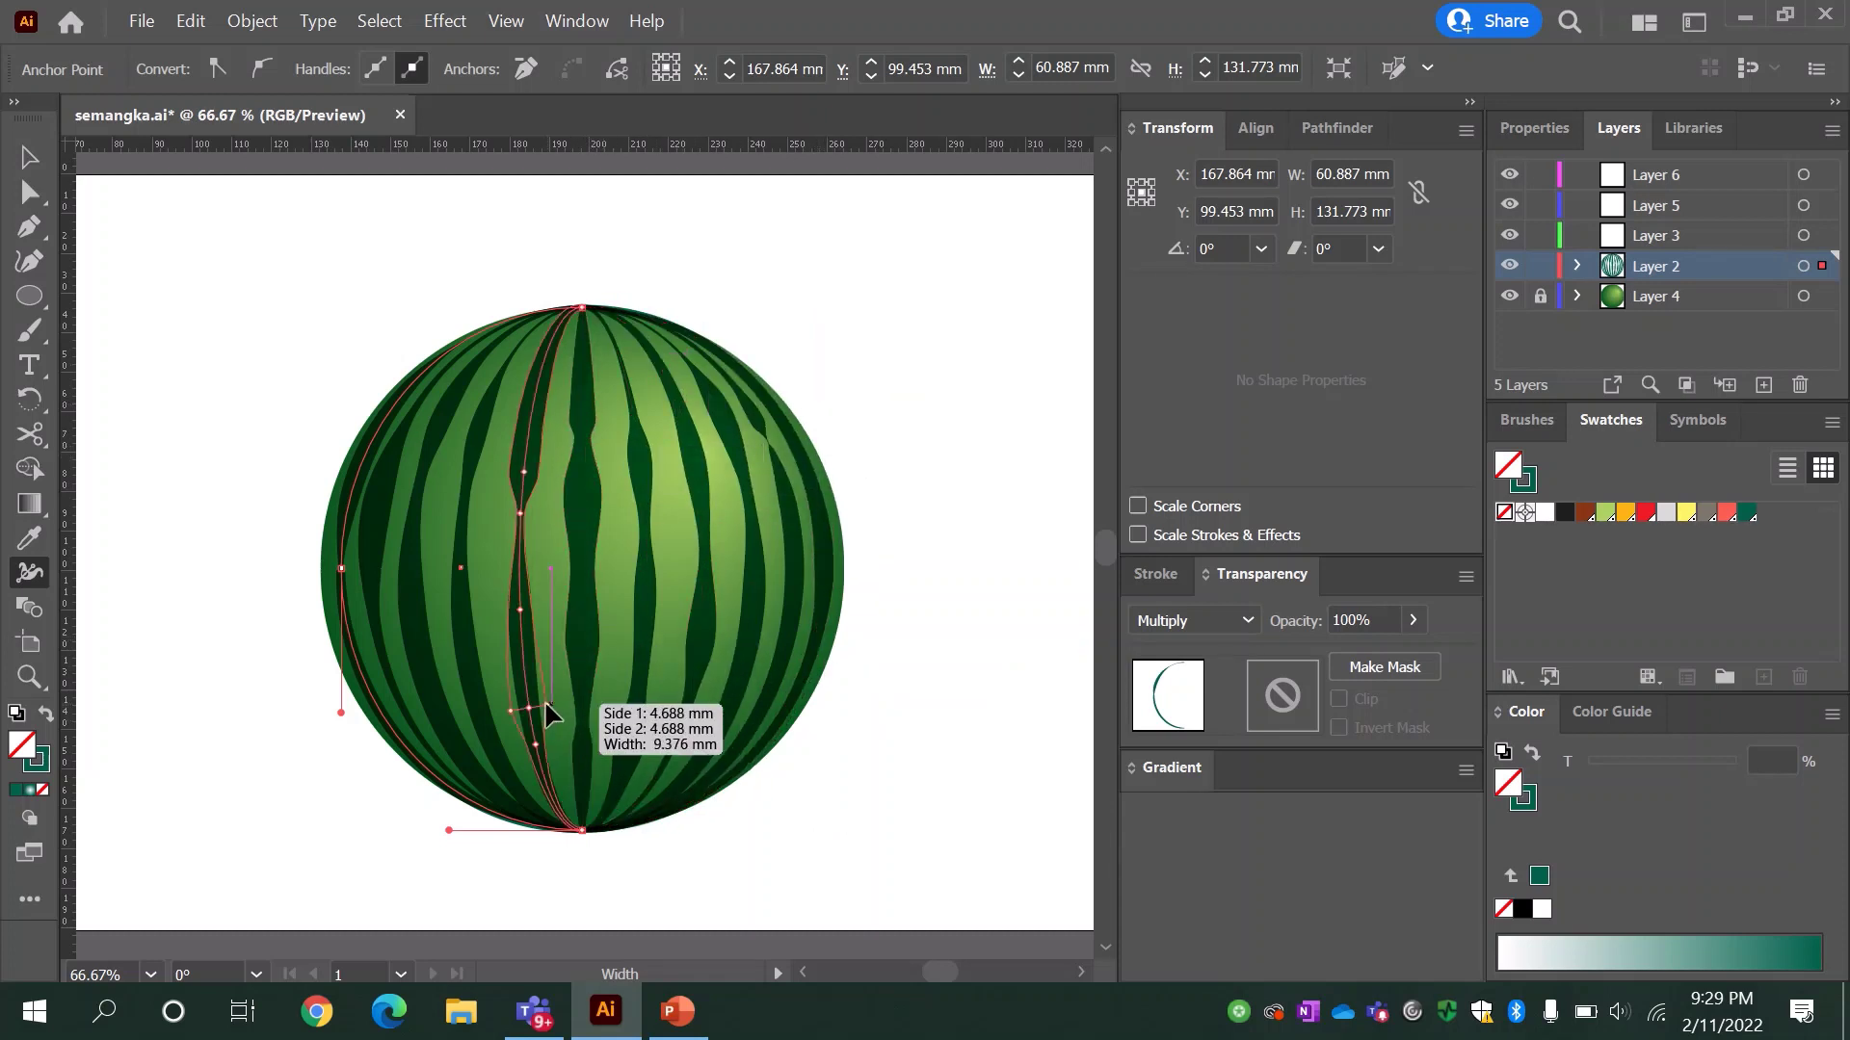
{"action": "left_click_drag", "start_coordinate": [584, 722], "coordinate": [525, 689]}
{"action": "left_click", "coordinate": [28, 157]}
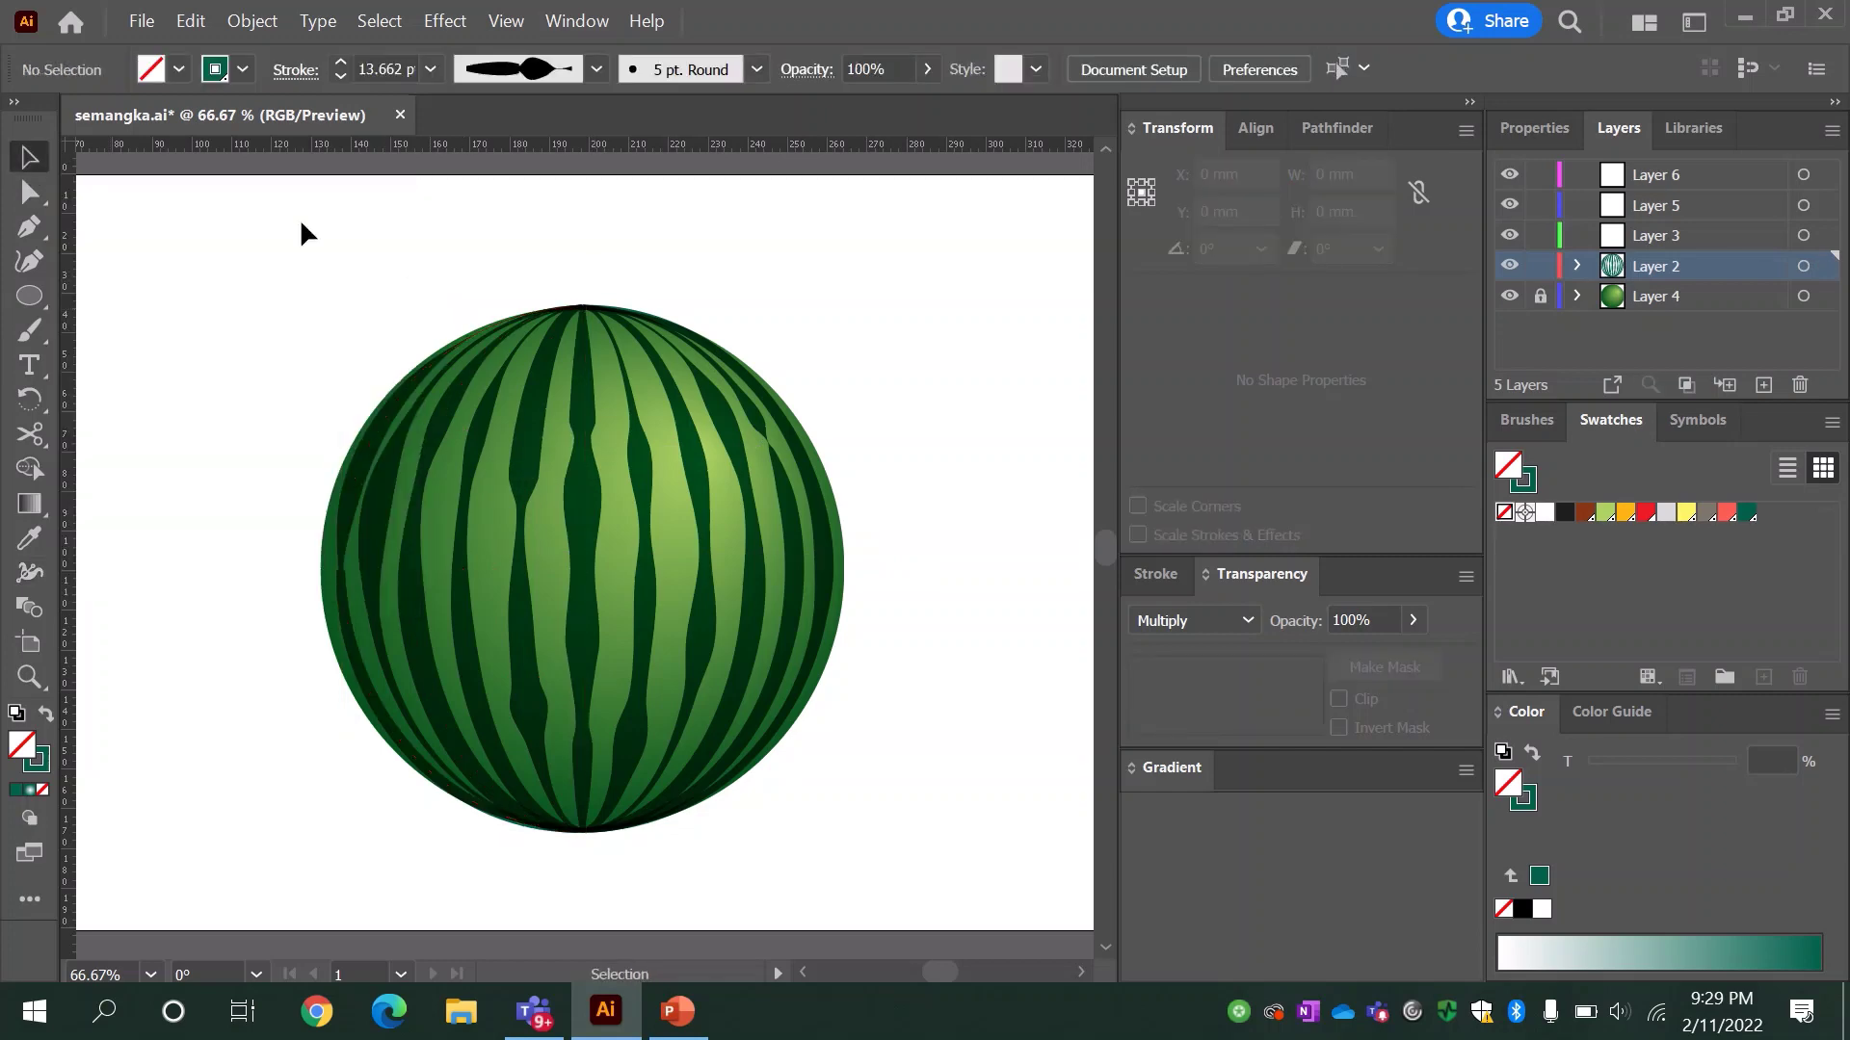
Step: Outline the stroke of the whole watermelon's stripes into filled shapes
{"action": "left_click_drag", "start_coordinate": [299, 218], "coordinate": [927, 842]}
{"action": "left_click", "coordinate": [252, 20]}
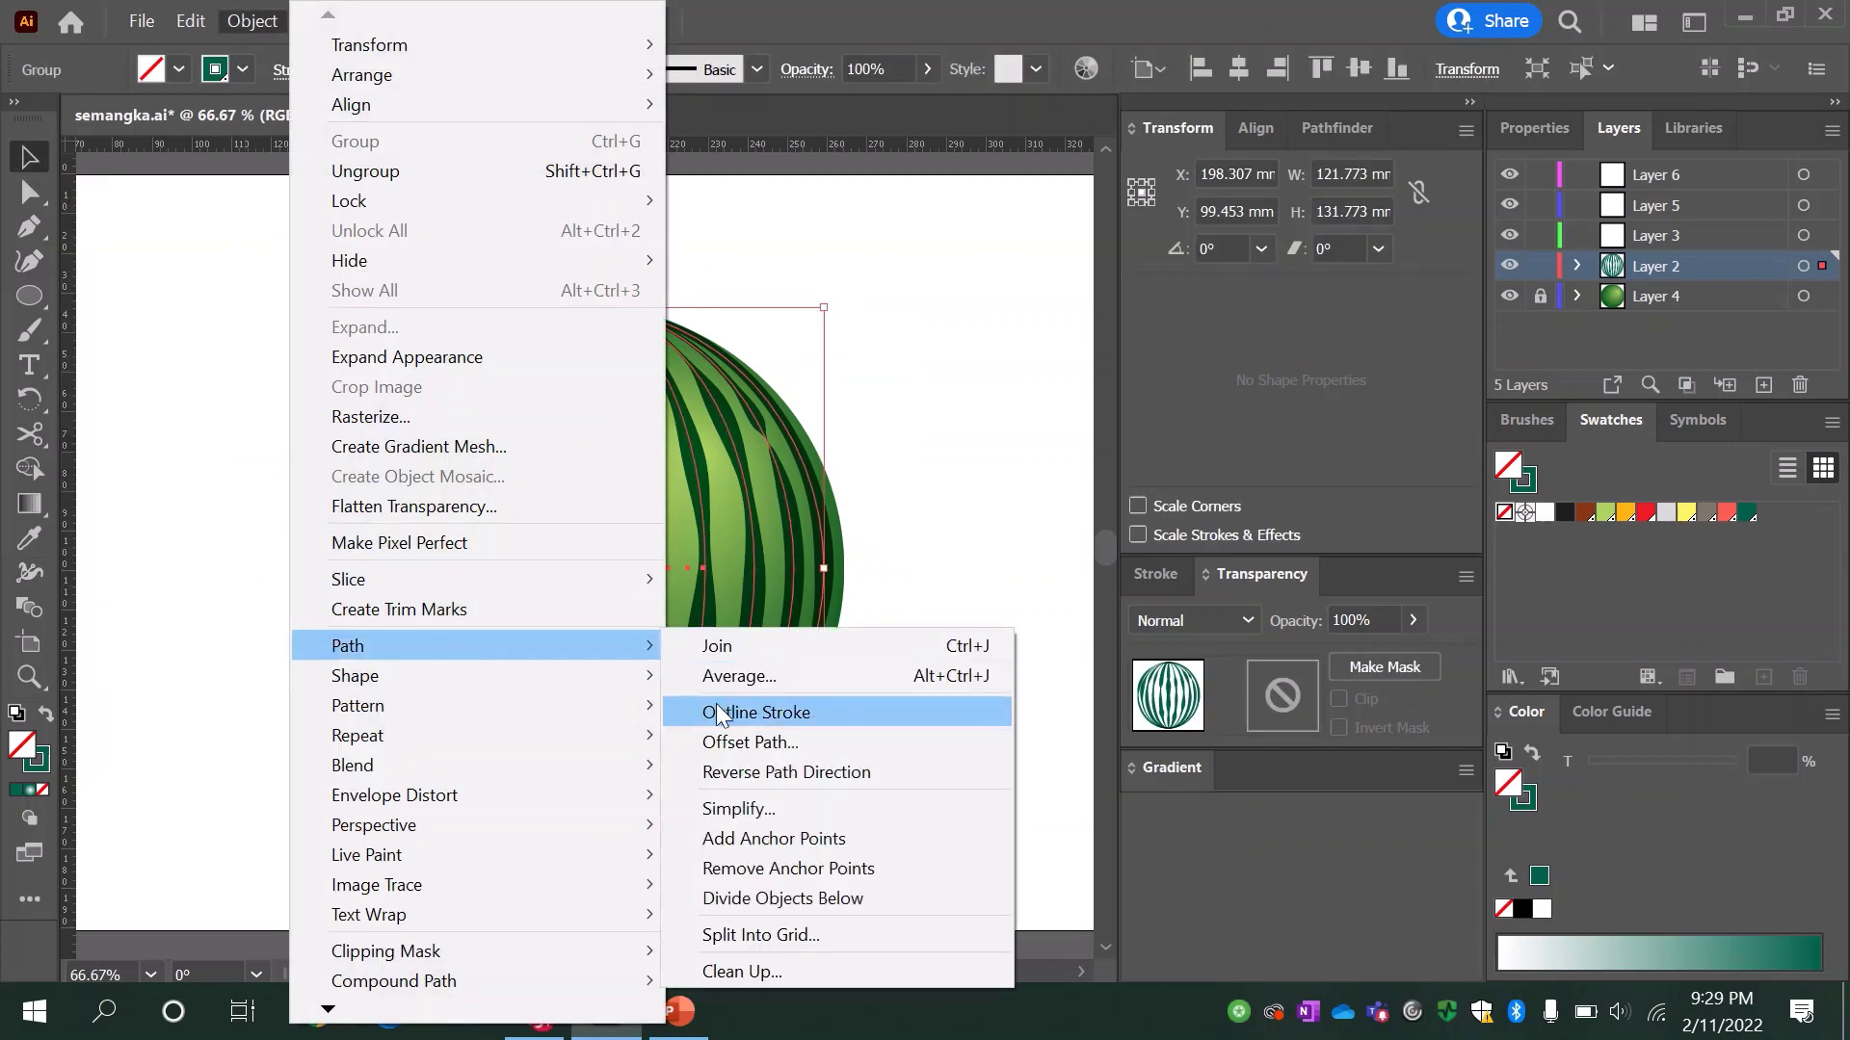
{"action": "left_click", "coordinate": [761, 704]}
{"action": "left_click", "coordinate": [90, 231]}
Step: Give the watermelon group a pale yellow 2 pt stroke
{"action": "left_click", "coordinate": [585, 441]}
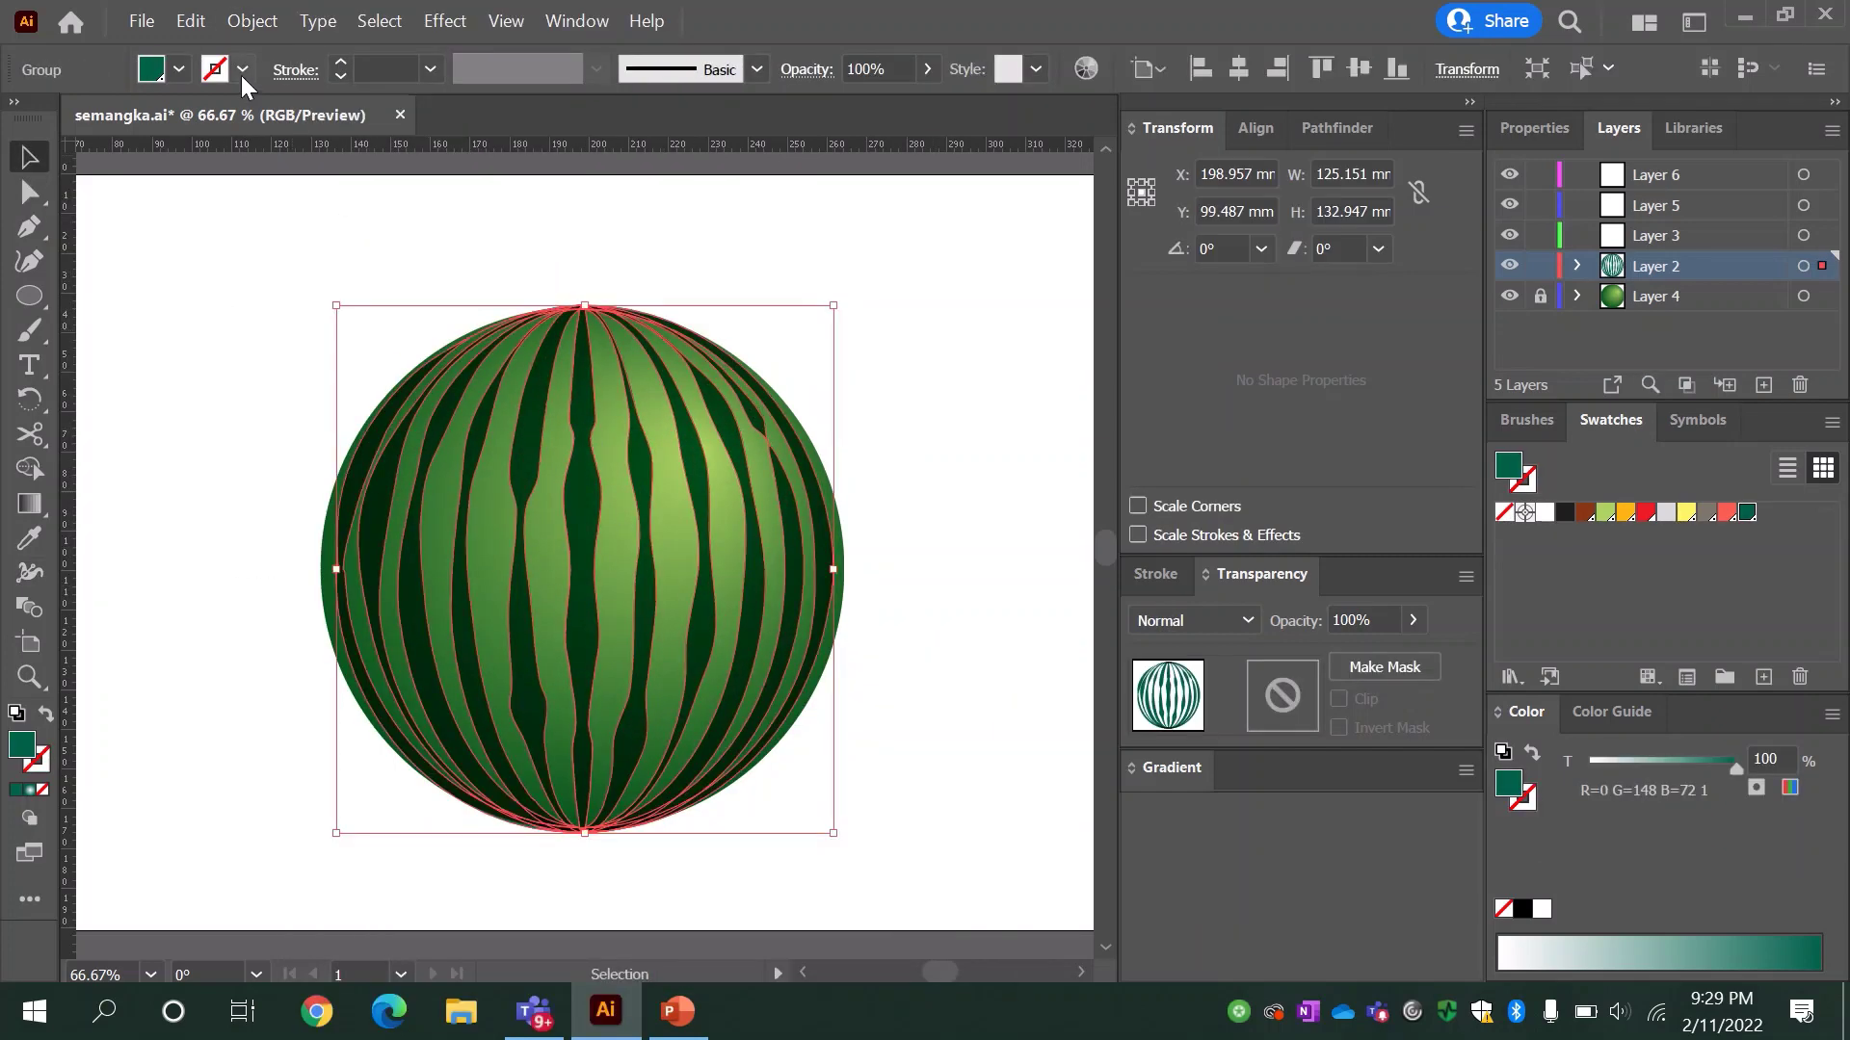
{"action": "left_click", "coordinate": [242, 70]}
{"action": "left_click", "coordinate": [118, 128]}
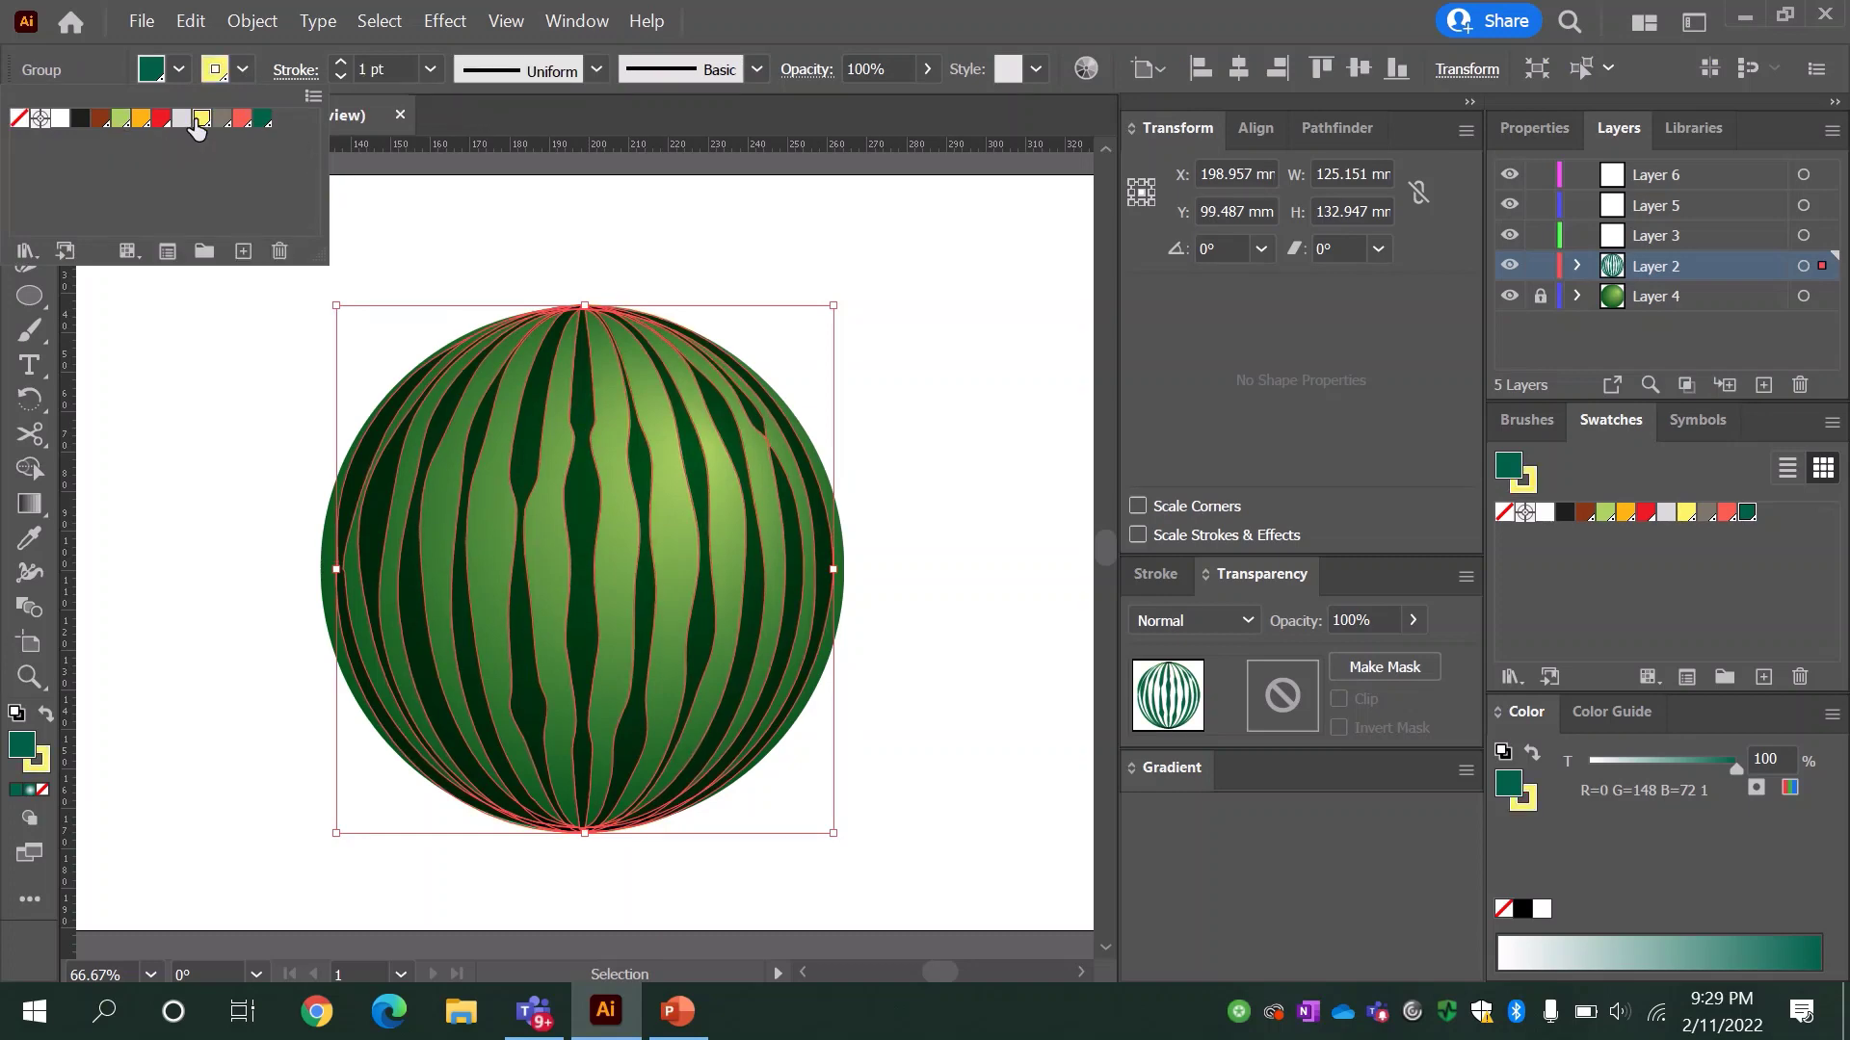
{"action": "left_click", "coordinate": [429, 69]}
{"action": "left_click", "coordinate": [479, 231]}
Step: Set the watermelon's opacity to 78% with Multiply blend mode
{"action": "left_click", "coordinate": [581, 408]}
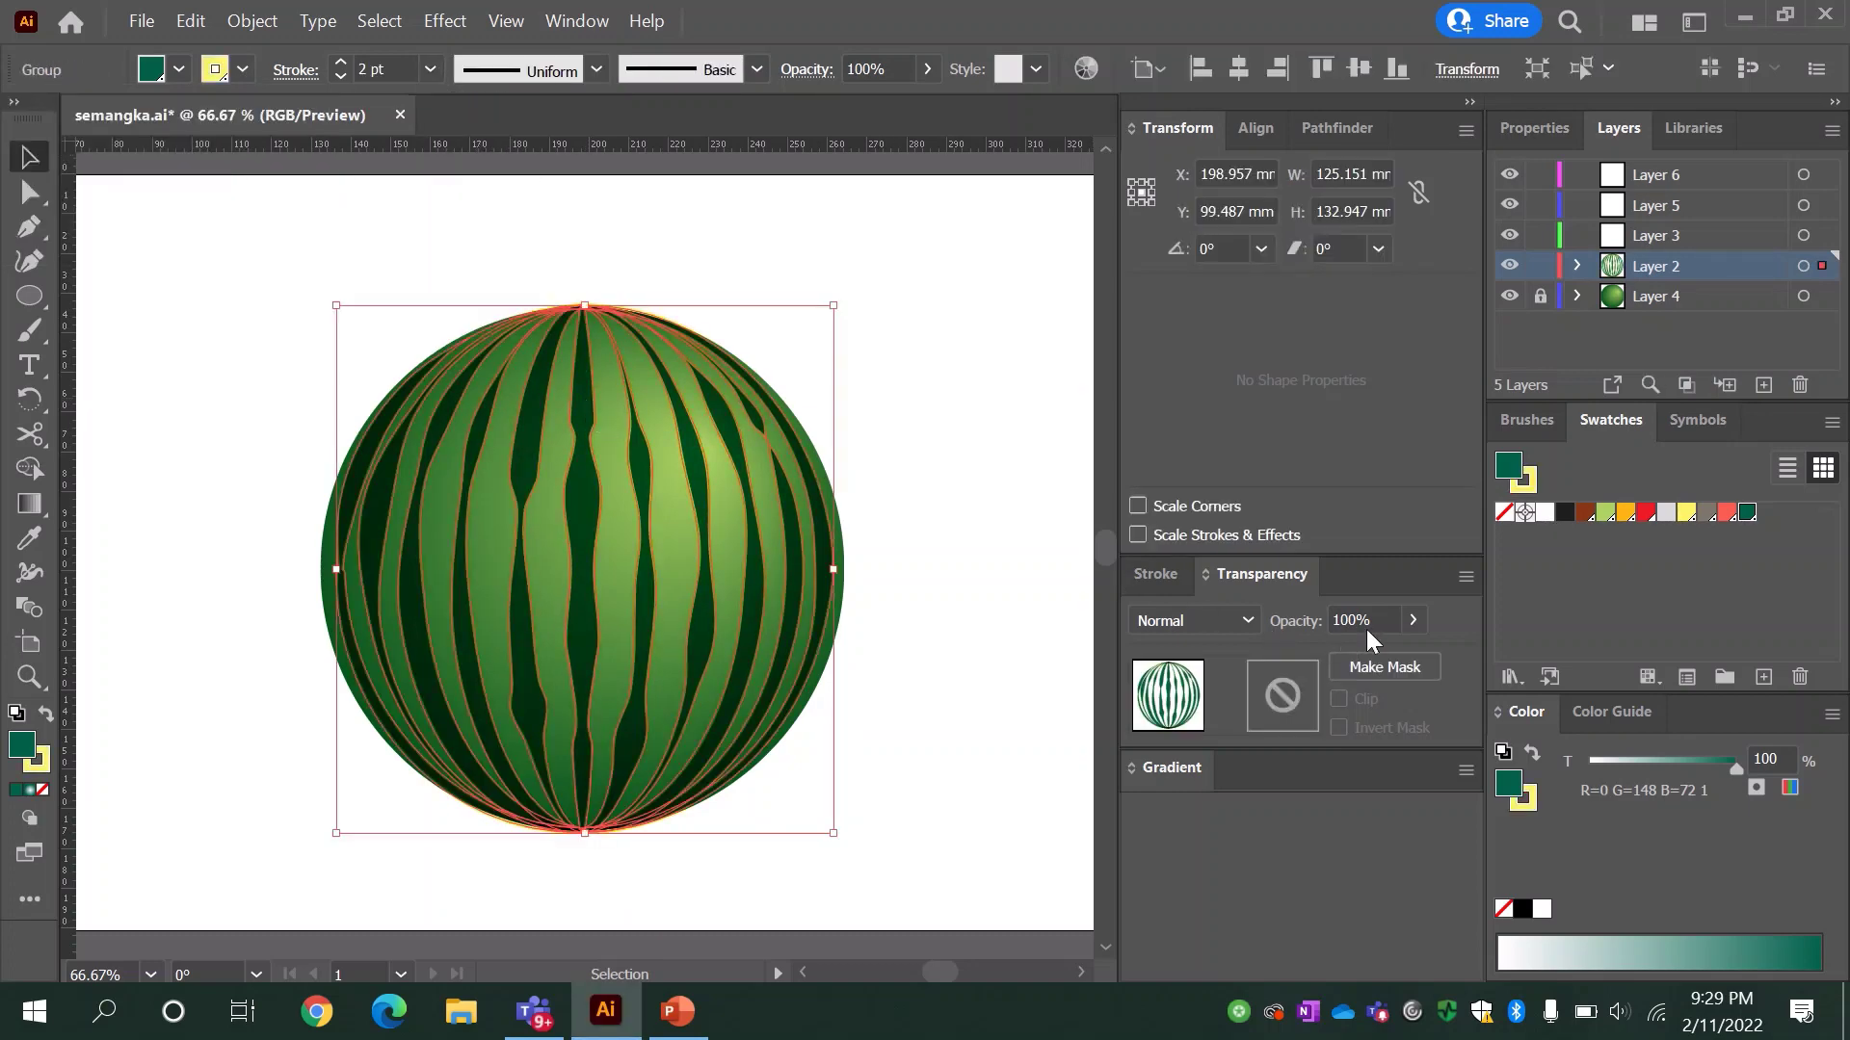
{"action": "left_click", "coordinate": [1060, 548]}
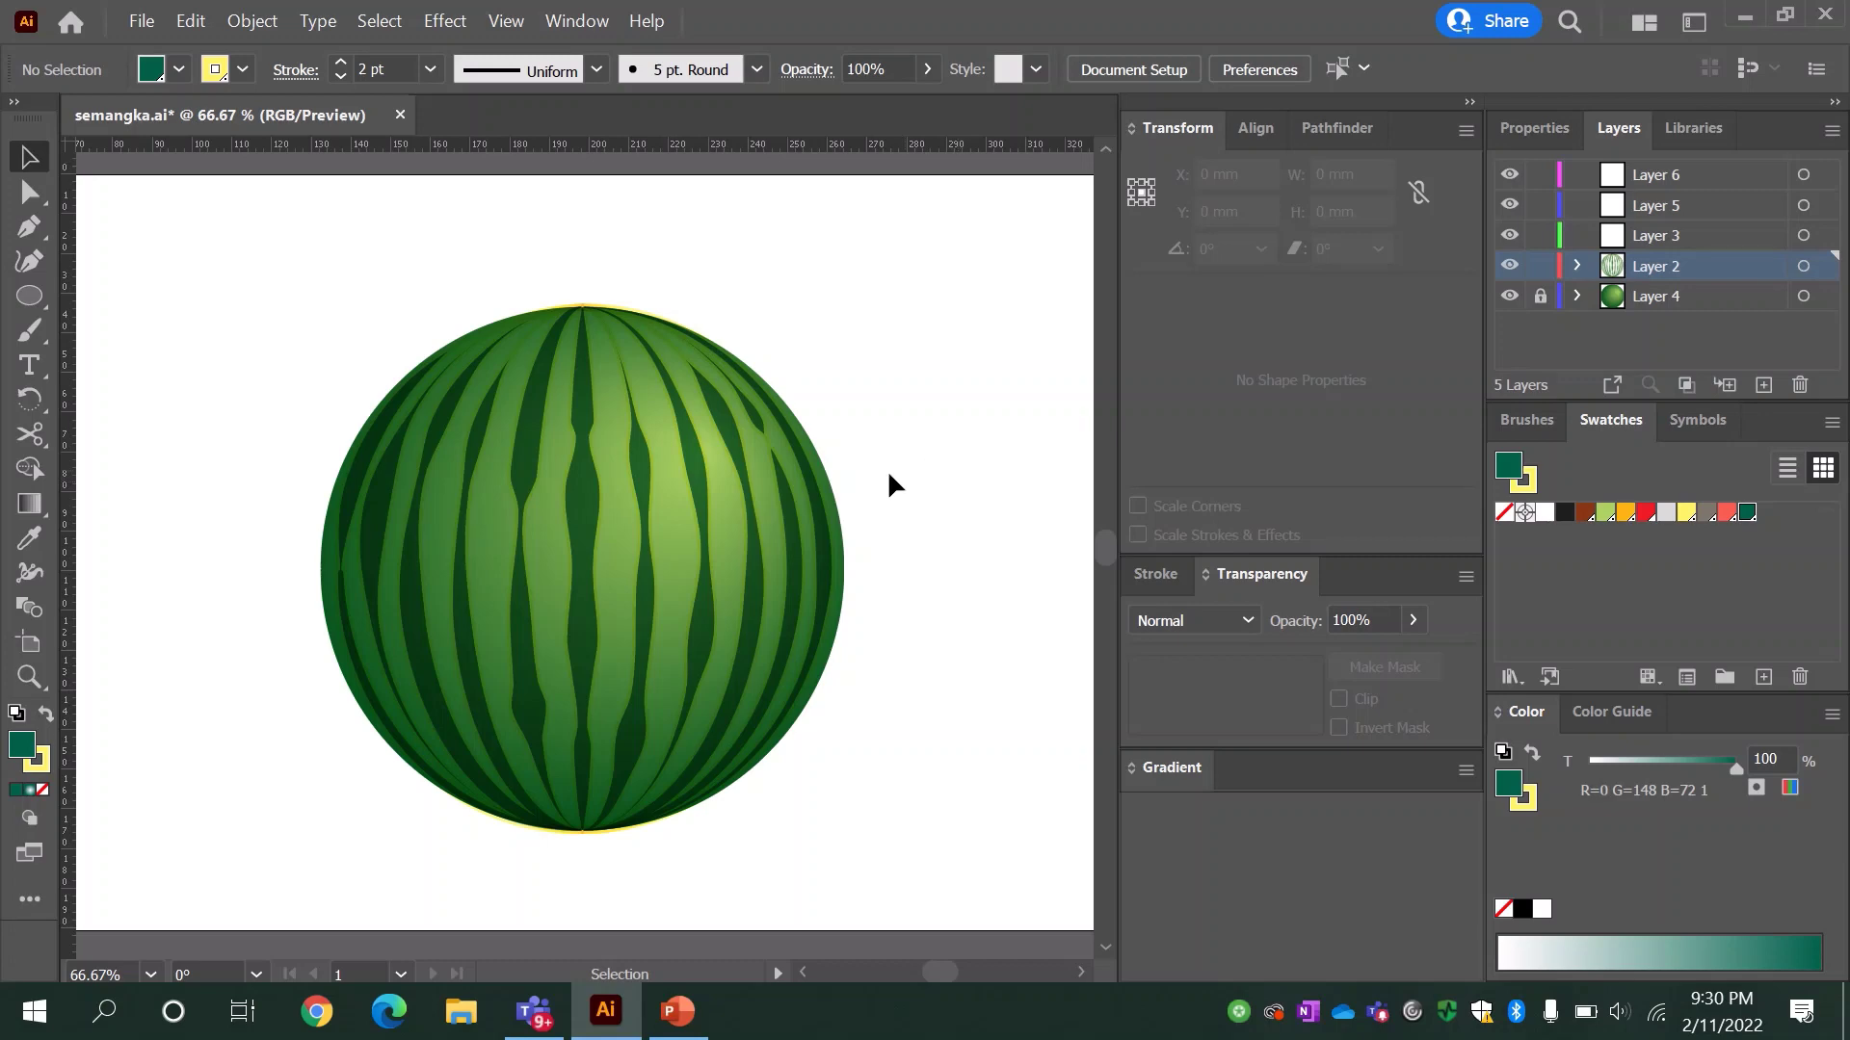
{"action": "left_click", "coordinate": [755, 424]}
{"action": "left_click", "coordinate": [1195, 620]}
{"action": "left_click", "coordinate": [1205, 144]}
{"action": "left_click", "coordinate": [977, 333]}
{"action": "left_click", "coordinate": [800, 453]}
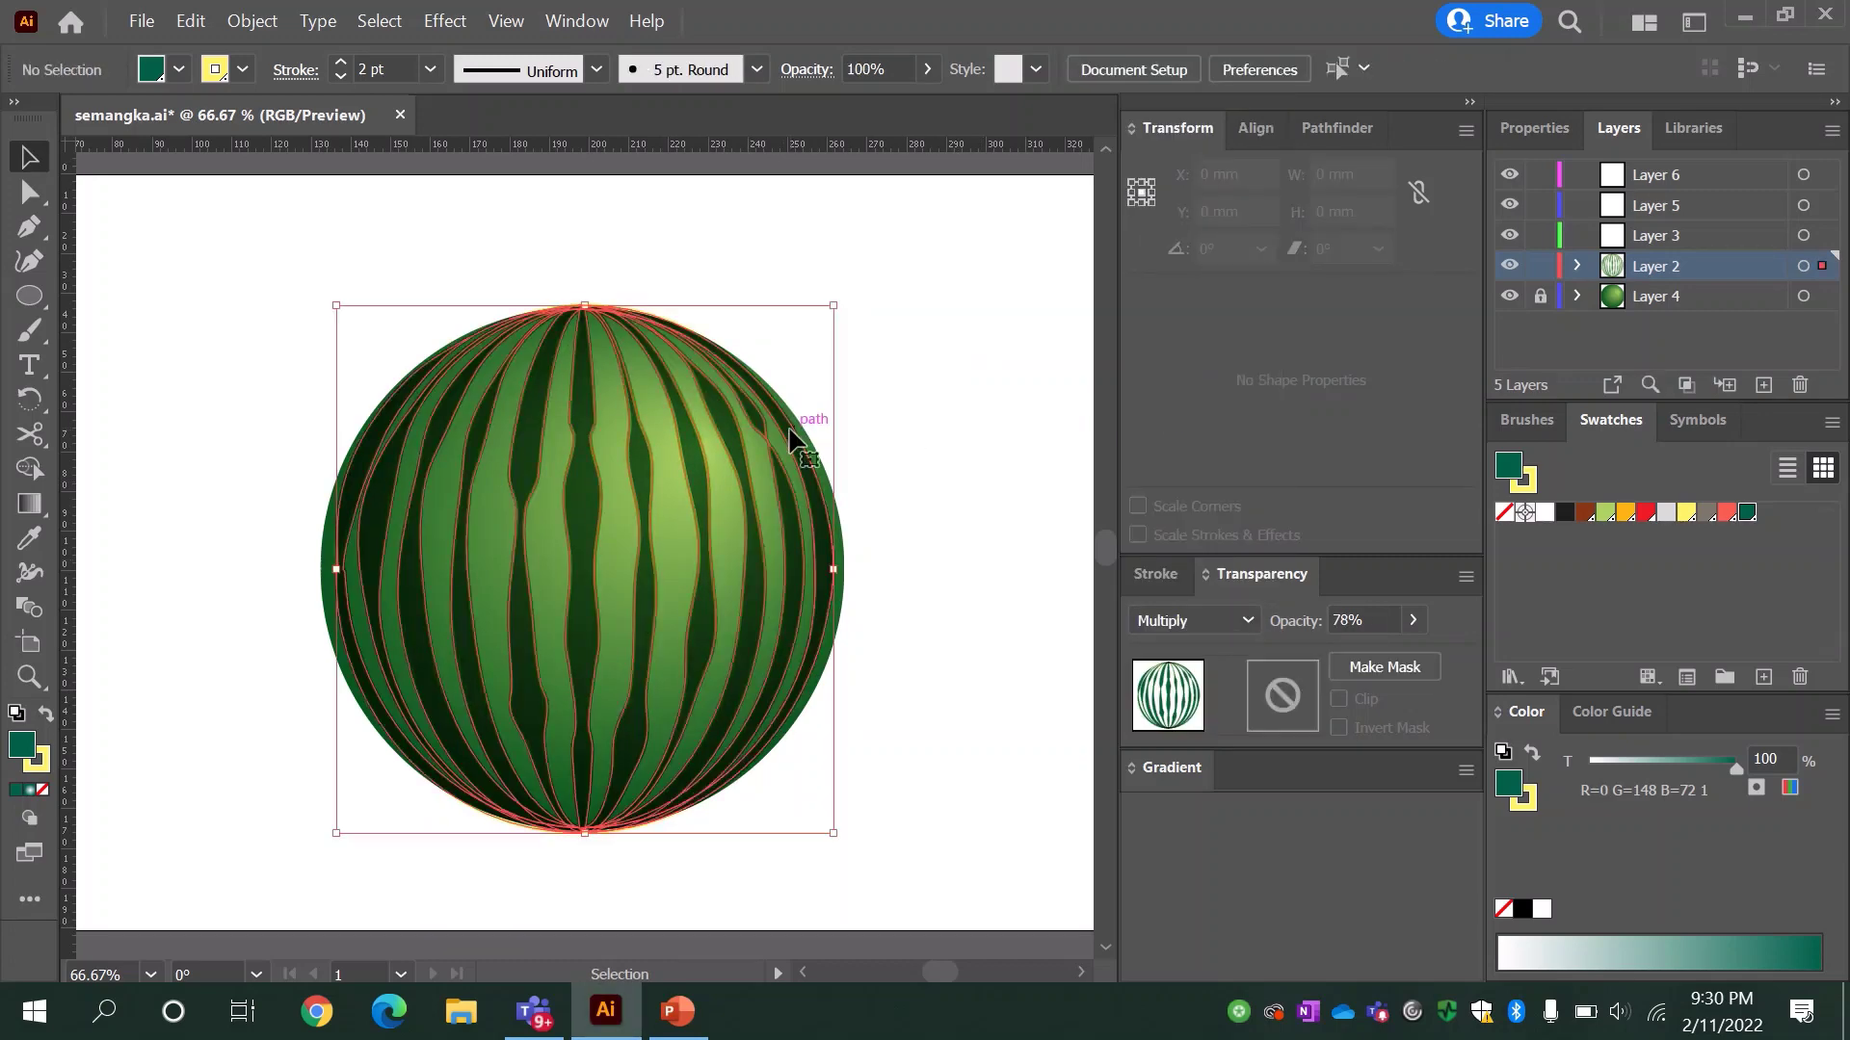
{"action": "left_click", "coordinate": [848, 501]}
{"action": "left_click", "coordinate": [822, 573]}
{"action": "left_click", "coordinate": [1412, 619]}
Step: Zoom out to 50% and move the watermelon to the left of the artboard
{"action": "left_click", "coordinate": [967, 506]}
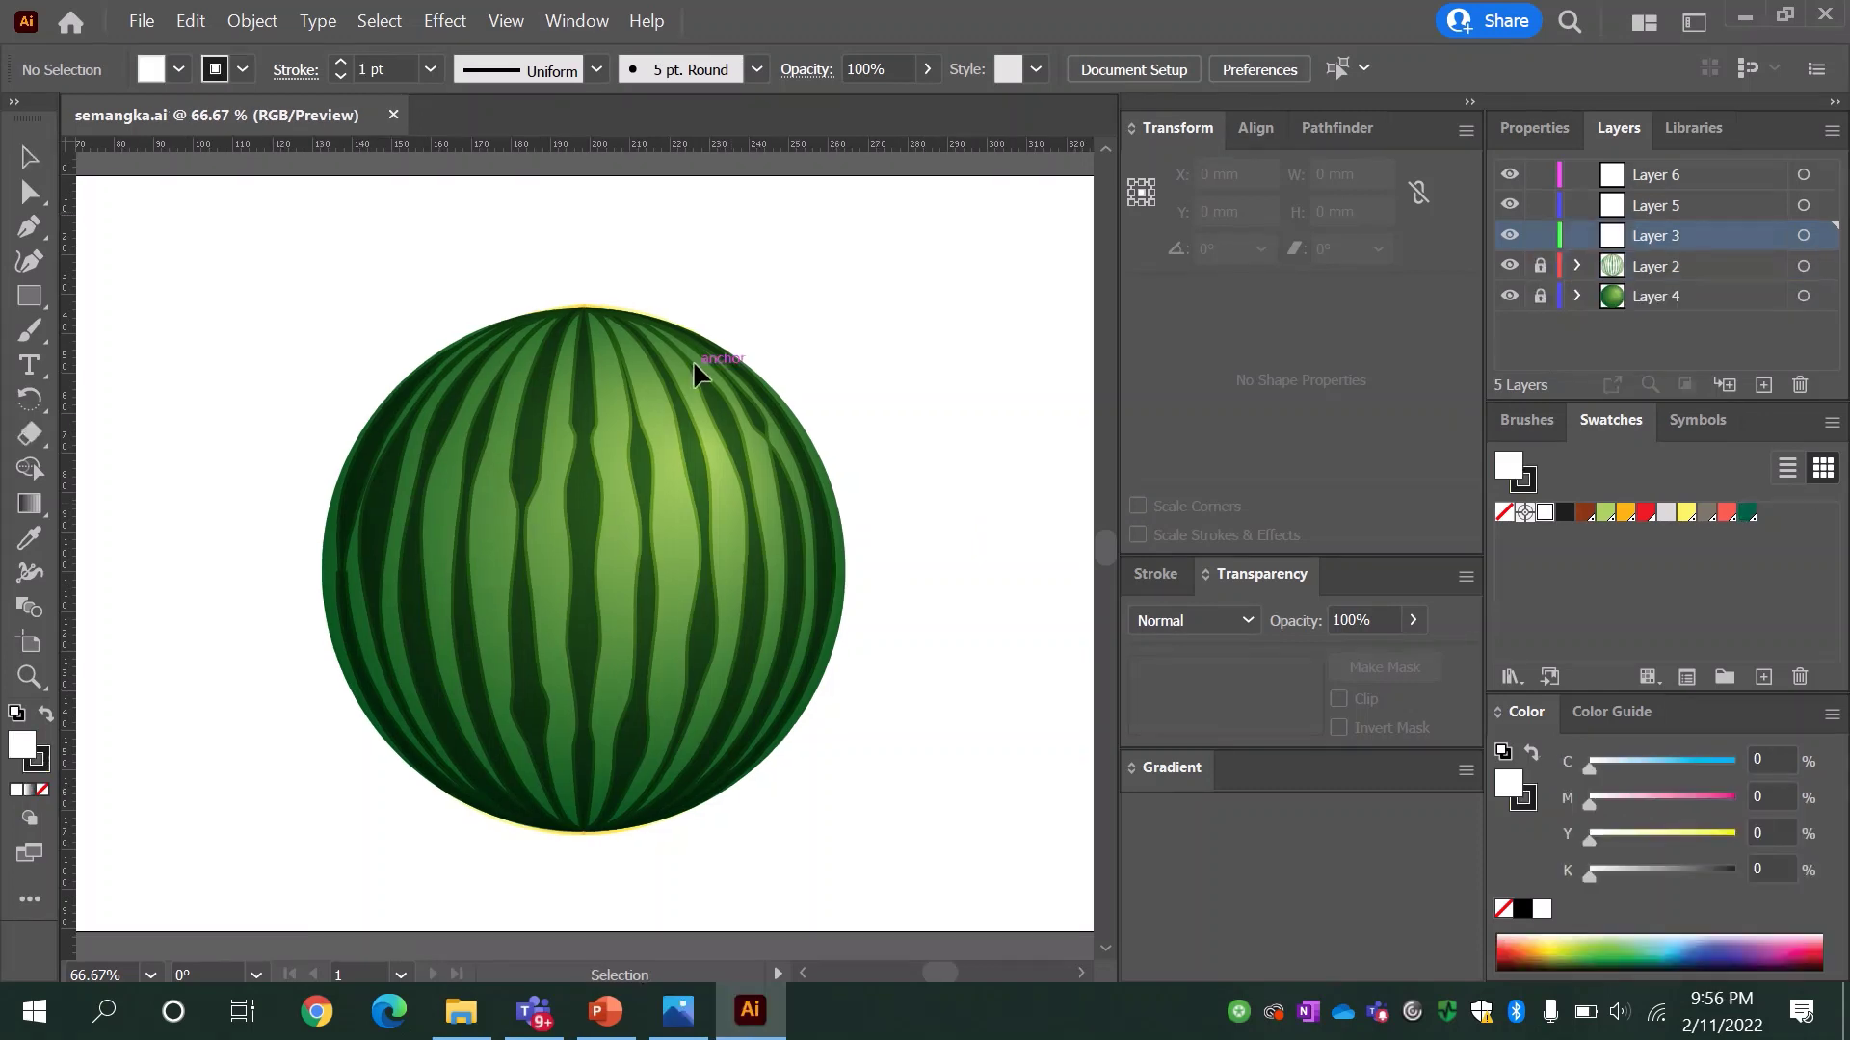
{"action": "key", "text": "z"}
{"action": "left_click", "coordinate": [855, 541], "text": "alt"}
{"action": "mouse_move", "coordinate": [769, 459]}
{"action": "left_mouse_down"}
{"action": "mouse_move", "coordinate": [753, 395]}
{"action": "mouse_move", "coordinate": [884, 371]}
{"action": "left_mouse_up"}
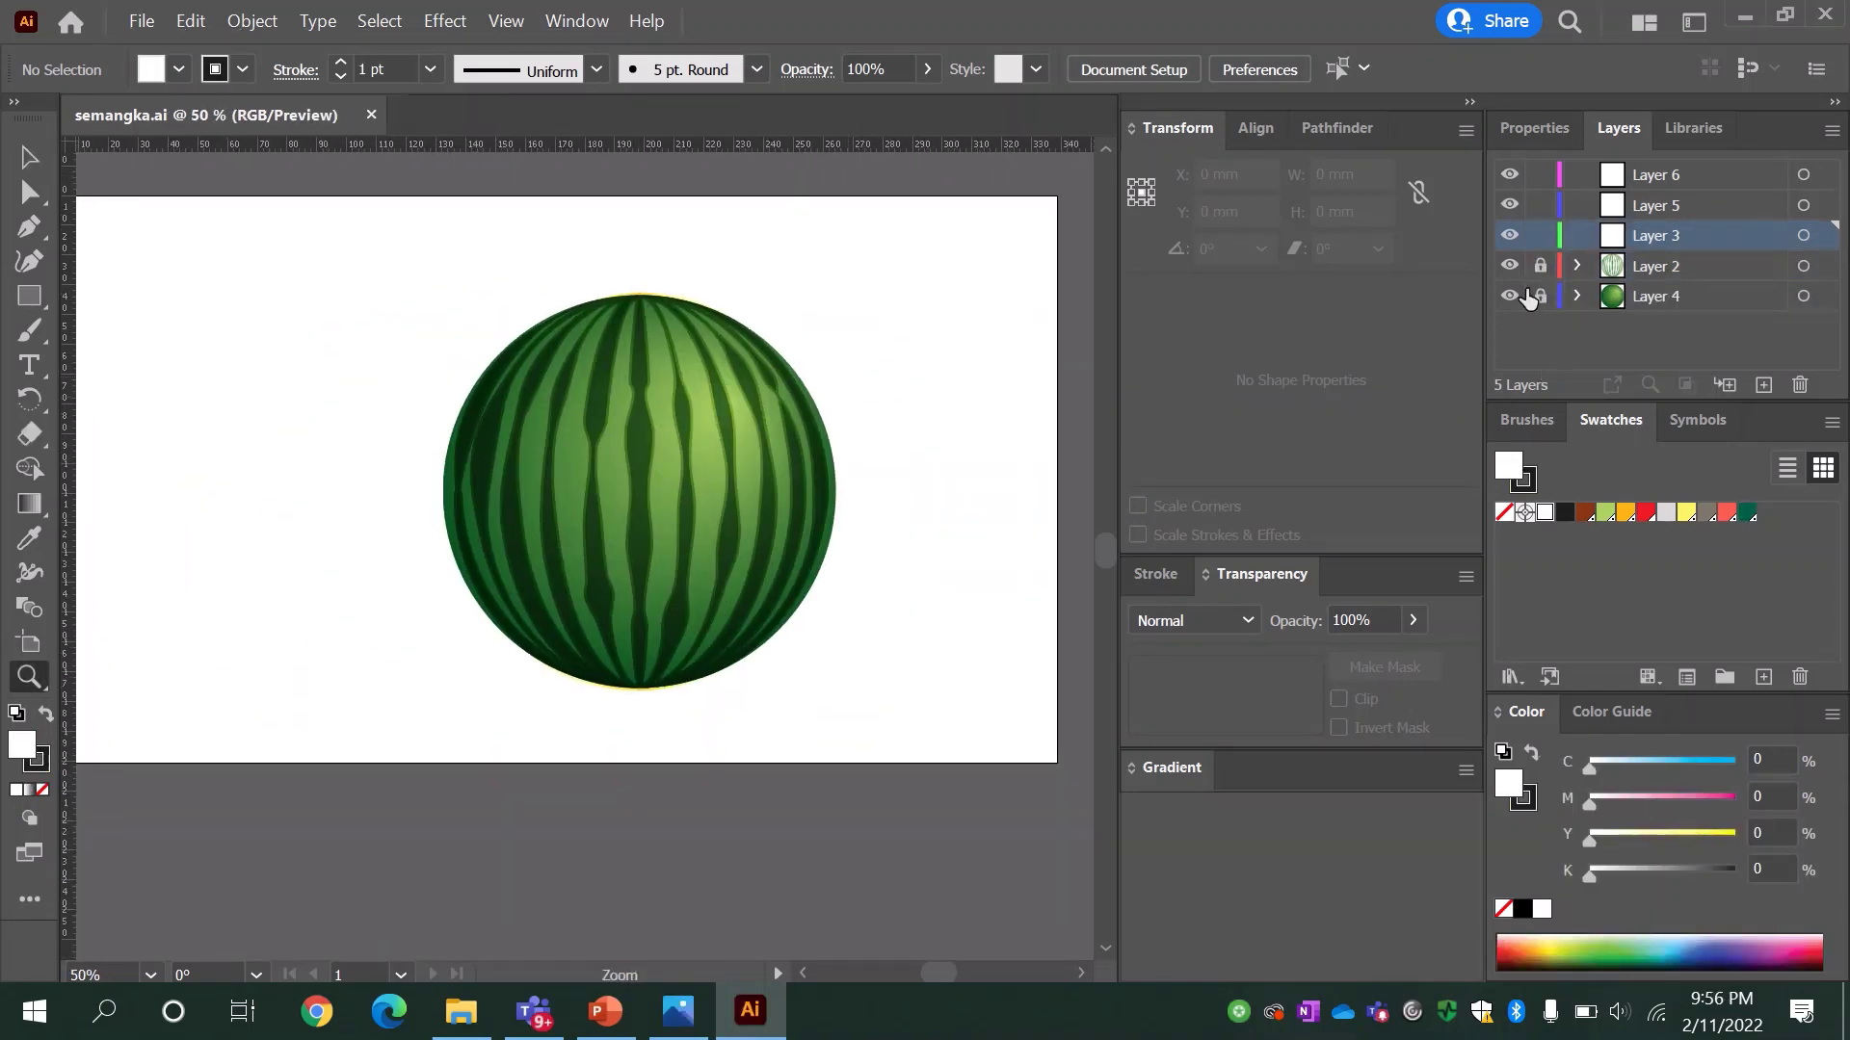
{"action": "left_click_drag", "start_coordinate": [764, 549], "coordinate": [590, 537]}
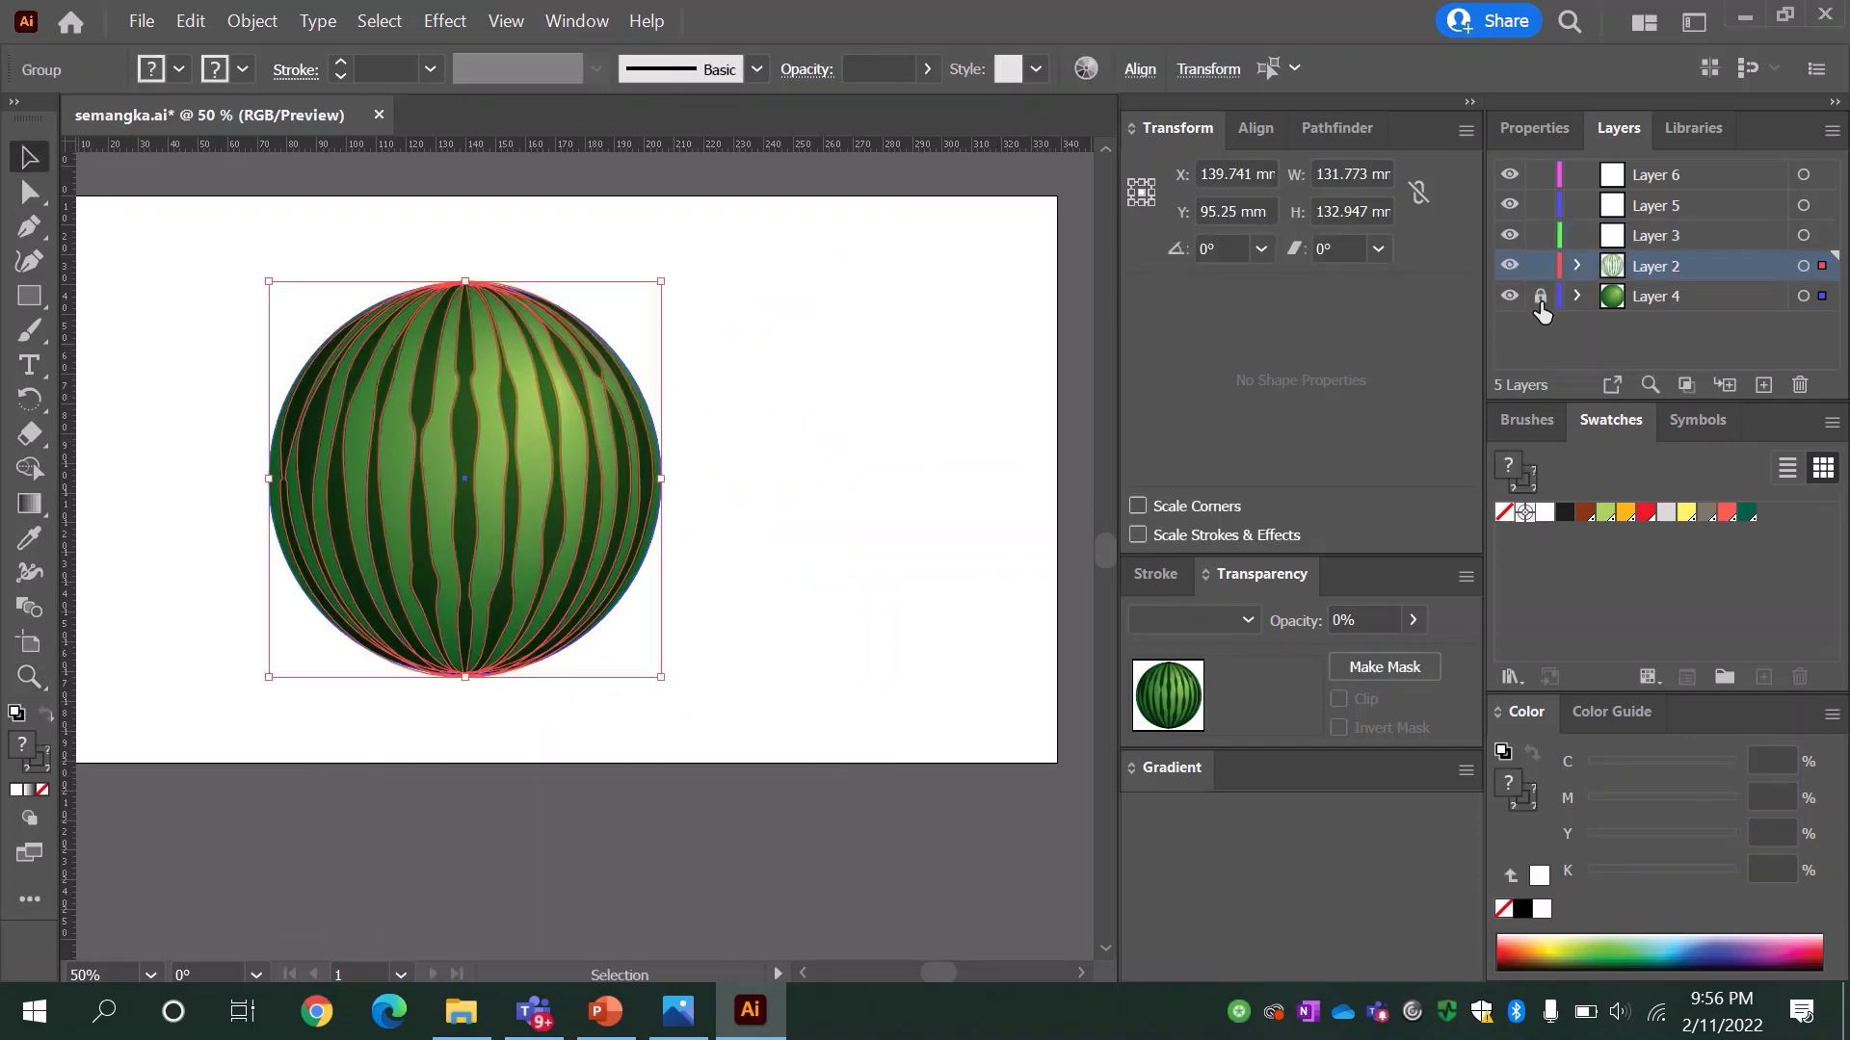
Step: Lock Layers 2 and 4, make Layer 3 active, and zoom in on the watermelon
{"action": "left_click", "coordinate": [1541, 295]}
{"action": "left_click", "coordinate": [1540, 266]}
{"action": "left_click_drag", "start_coordinate": [292, 257], "coordinate": [500, 421]}
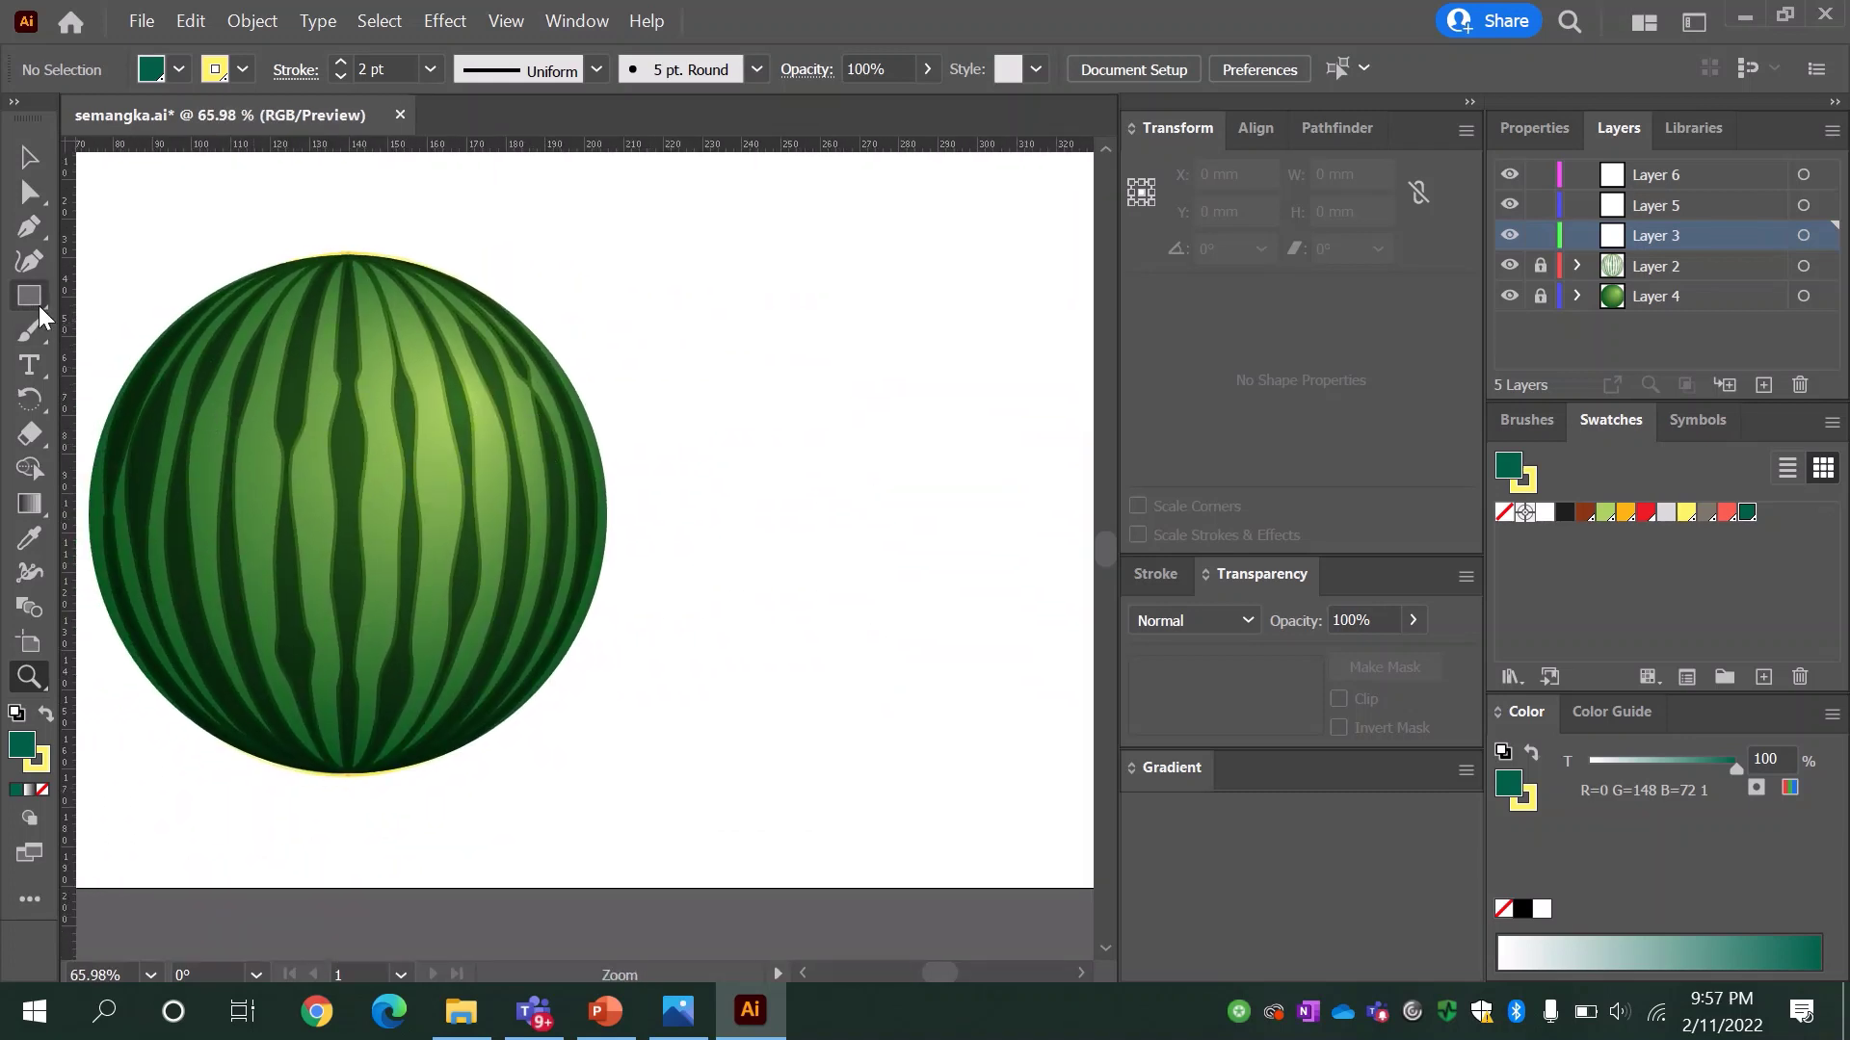
Step: Draw a red-filled circle with no stroke beside the watermelon
{"action": "left_click_drag", "start_coordinate": [37, 297], "coordinate": [168, 329]}
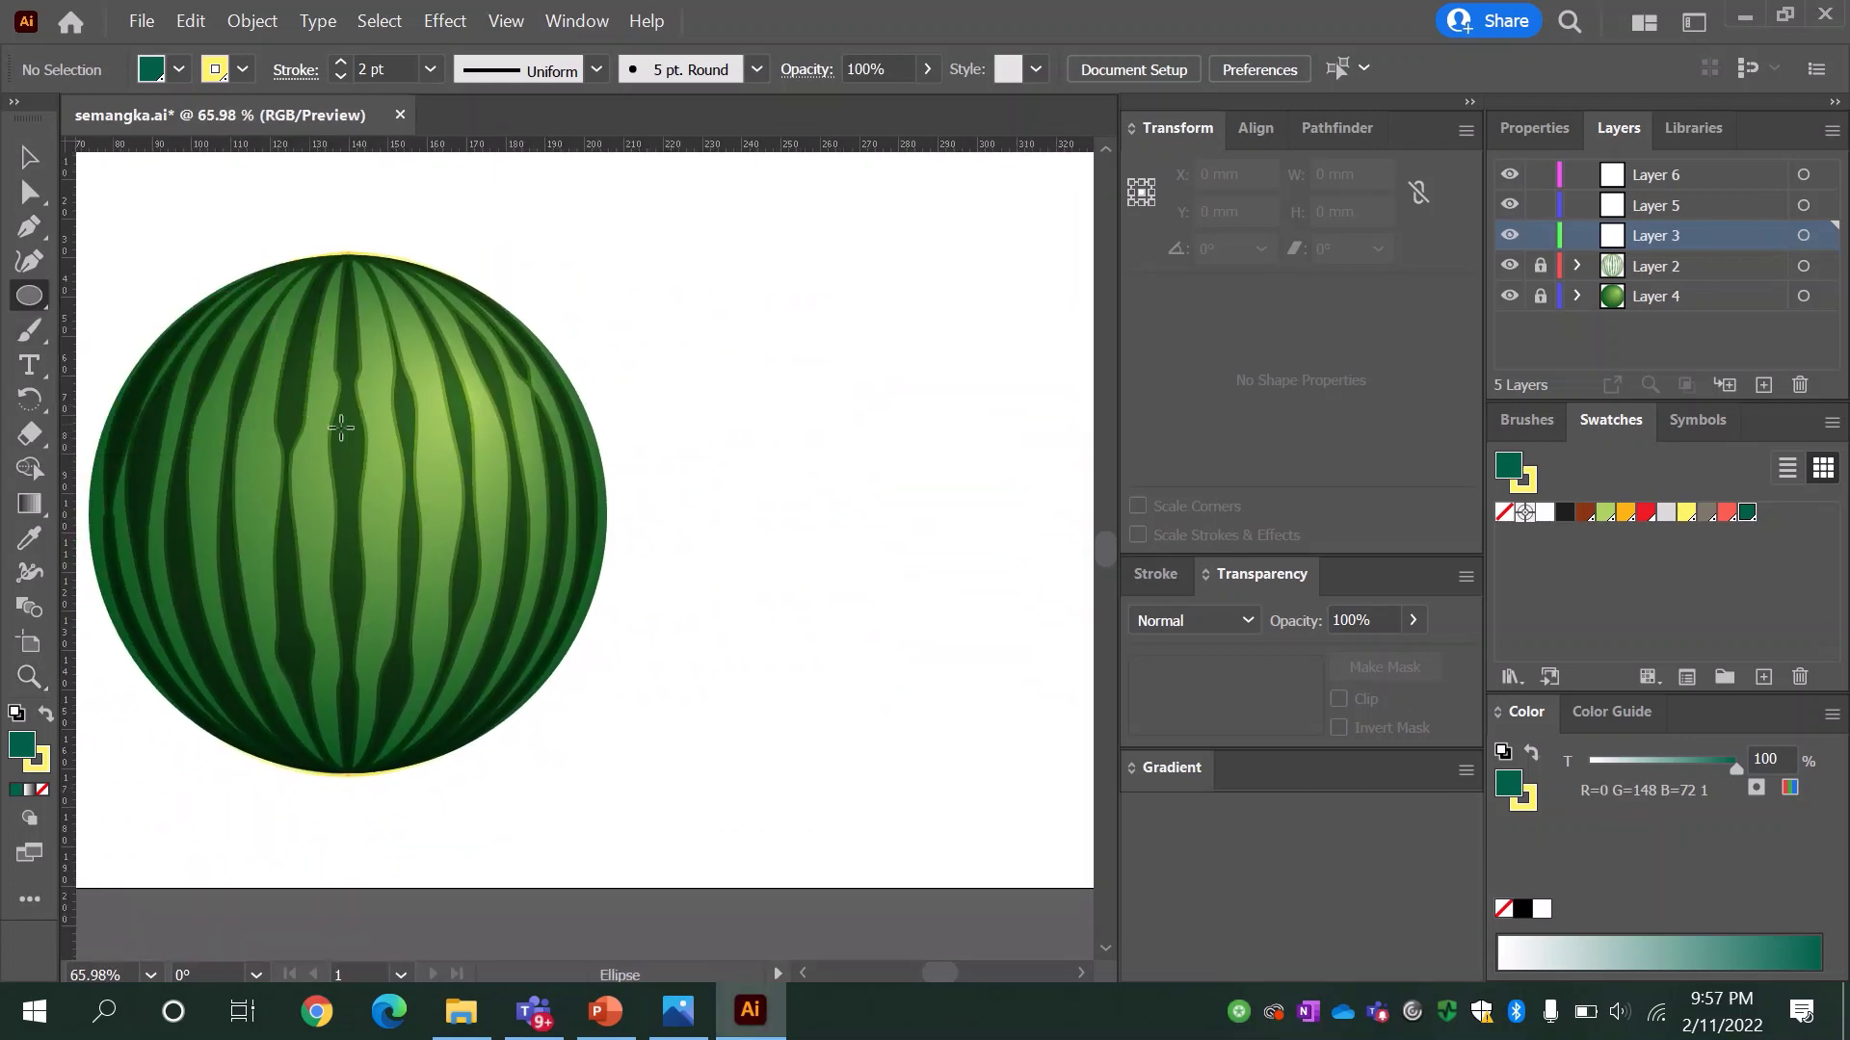
{"action": "left_click", "coordinate": [1649, 512]}
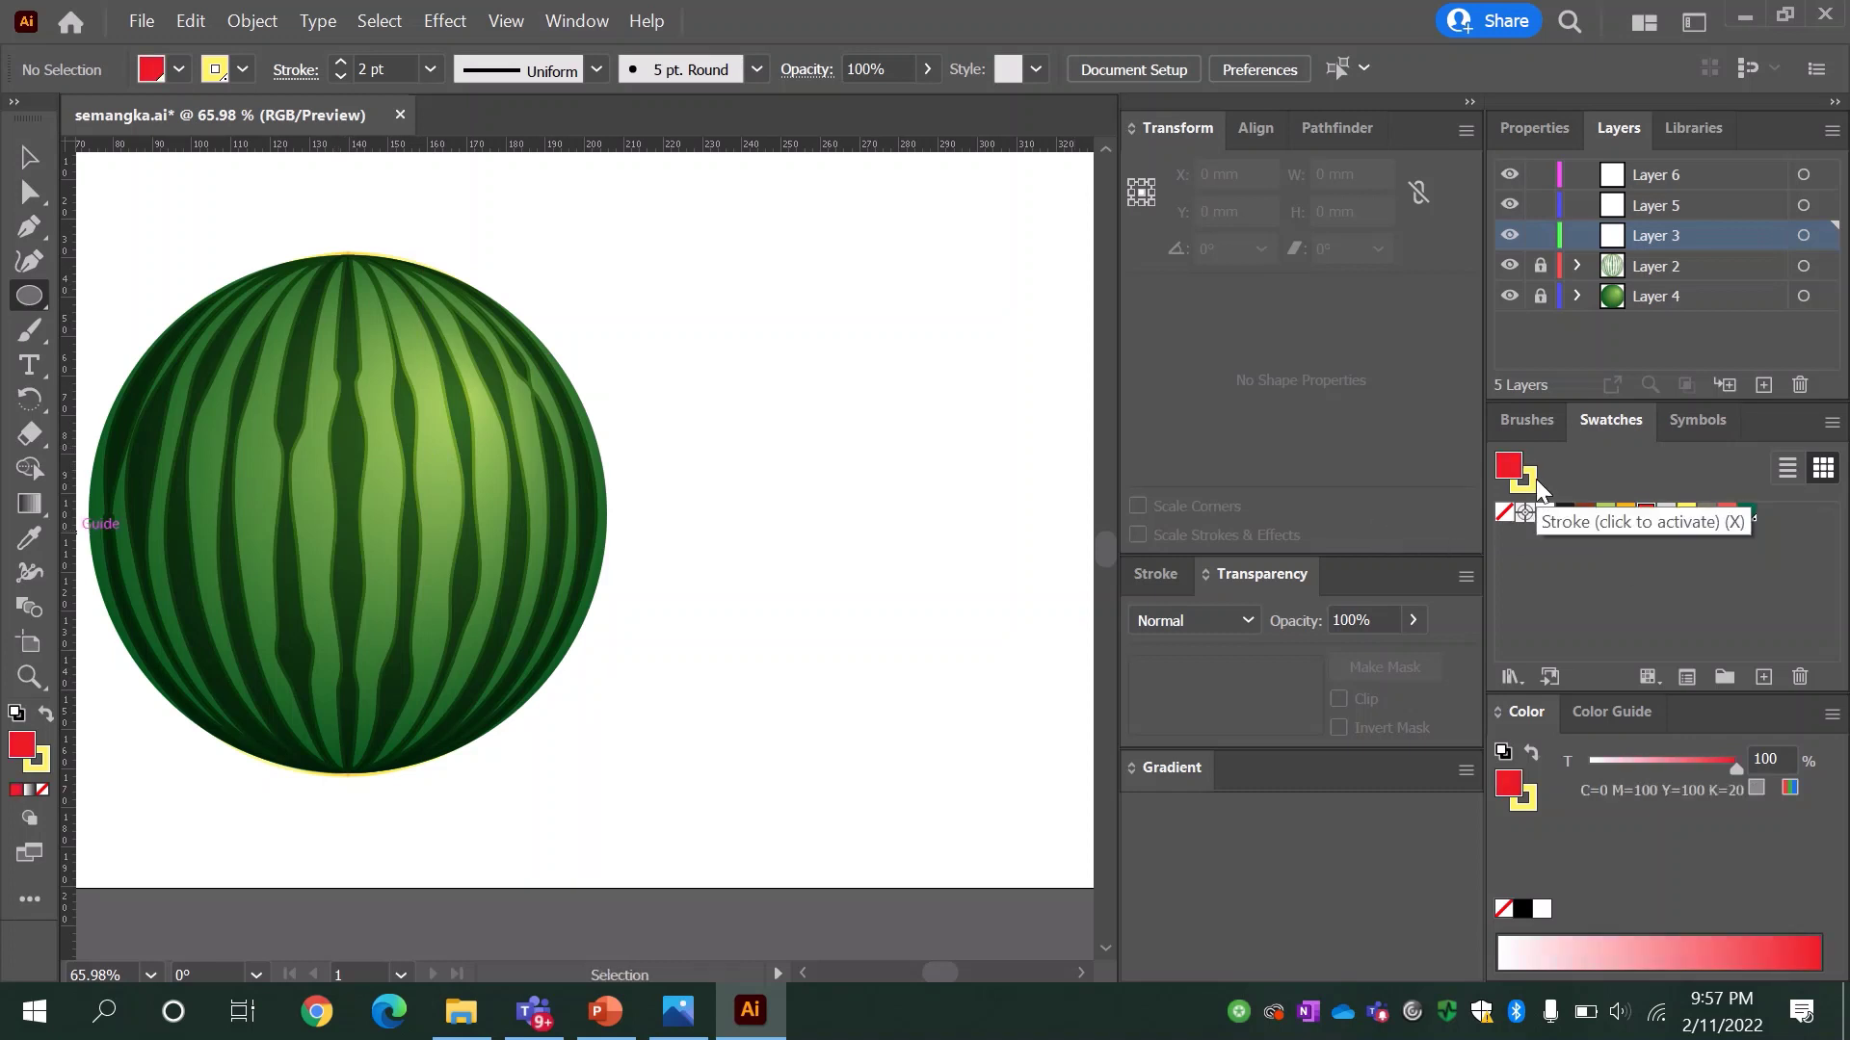
{"action": "left_click", "coordinate": [1531, 478]}
{"action": "left_click", "coordinate": [1504, 512]}
{"action": "left_click", "coordinate": [1507, 465]}
{"action": "left_click_drag", "start_coordinate": [429, 428], "coordinate": [838, 809]}
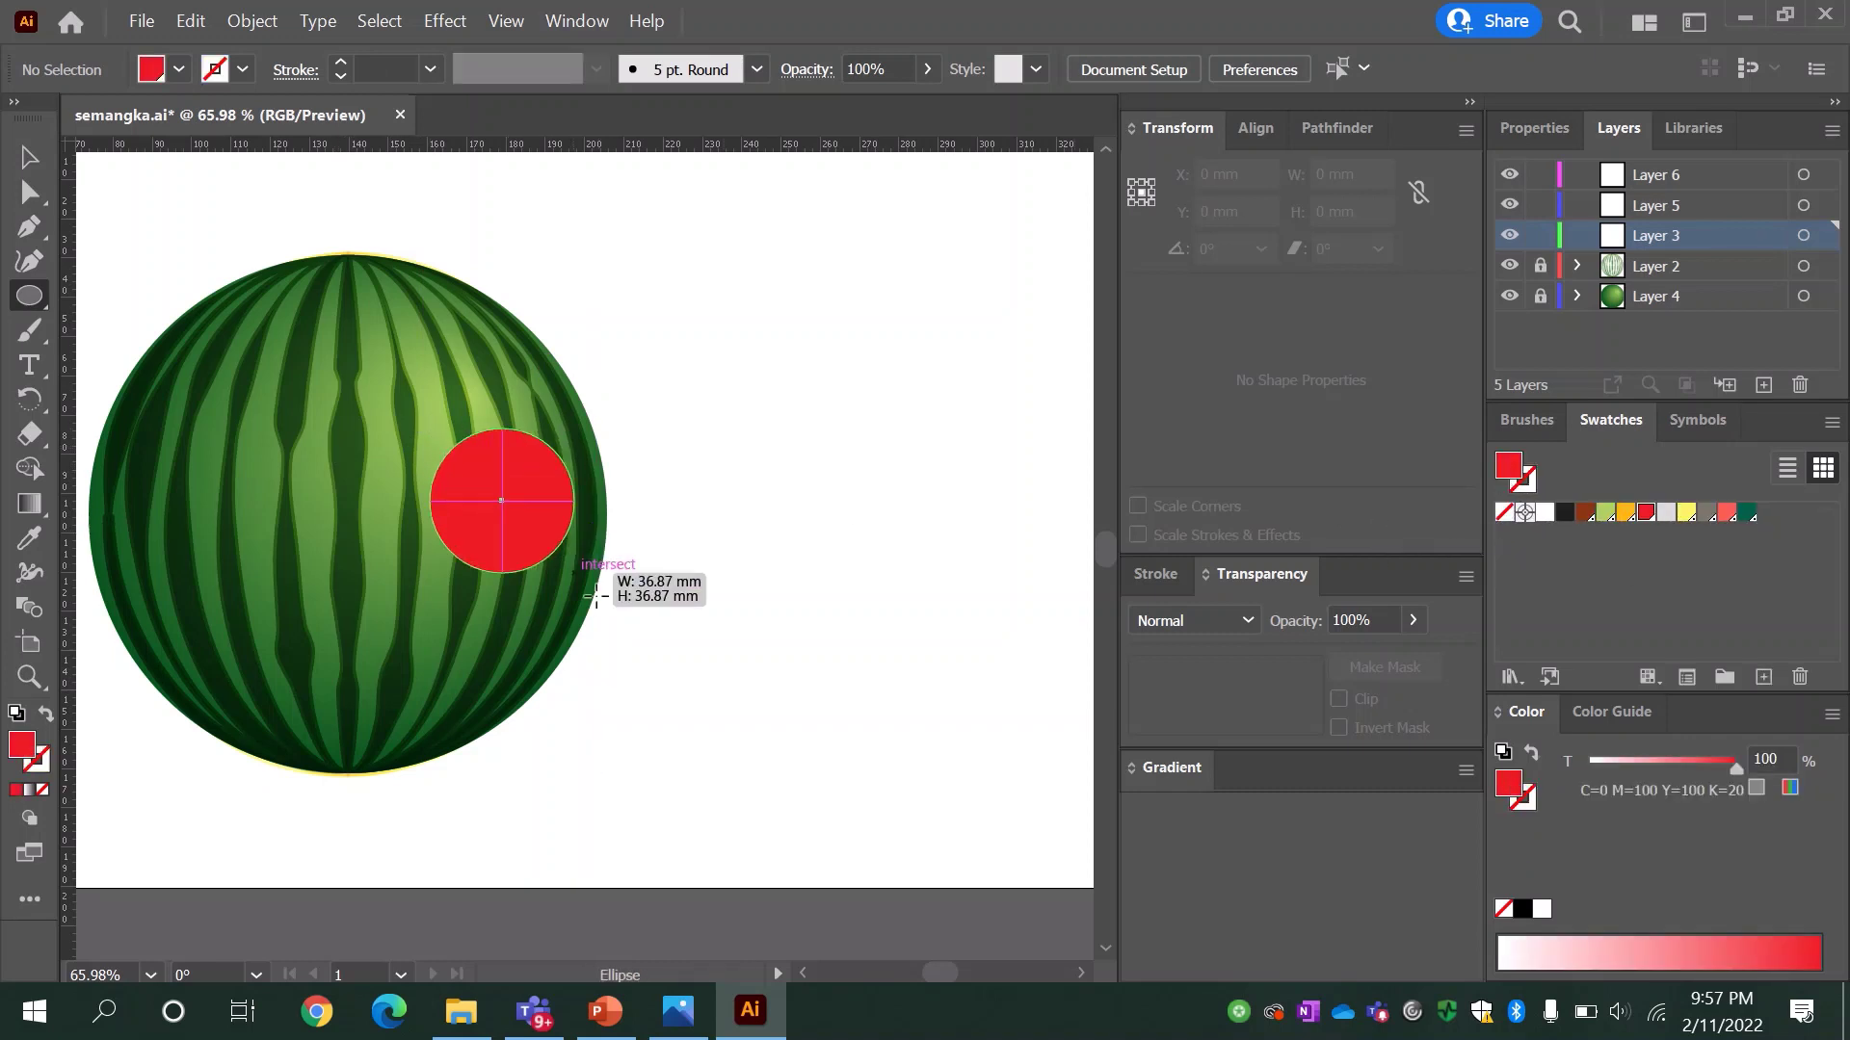
Step: Enlarge the red circle to about 126.7 mm and place it to the watermelon's right
{"action": "key", "text": "v"}
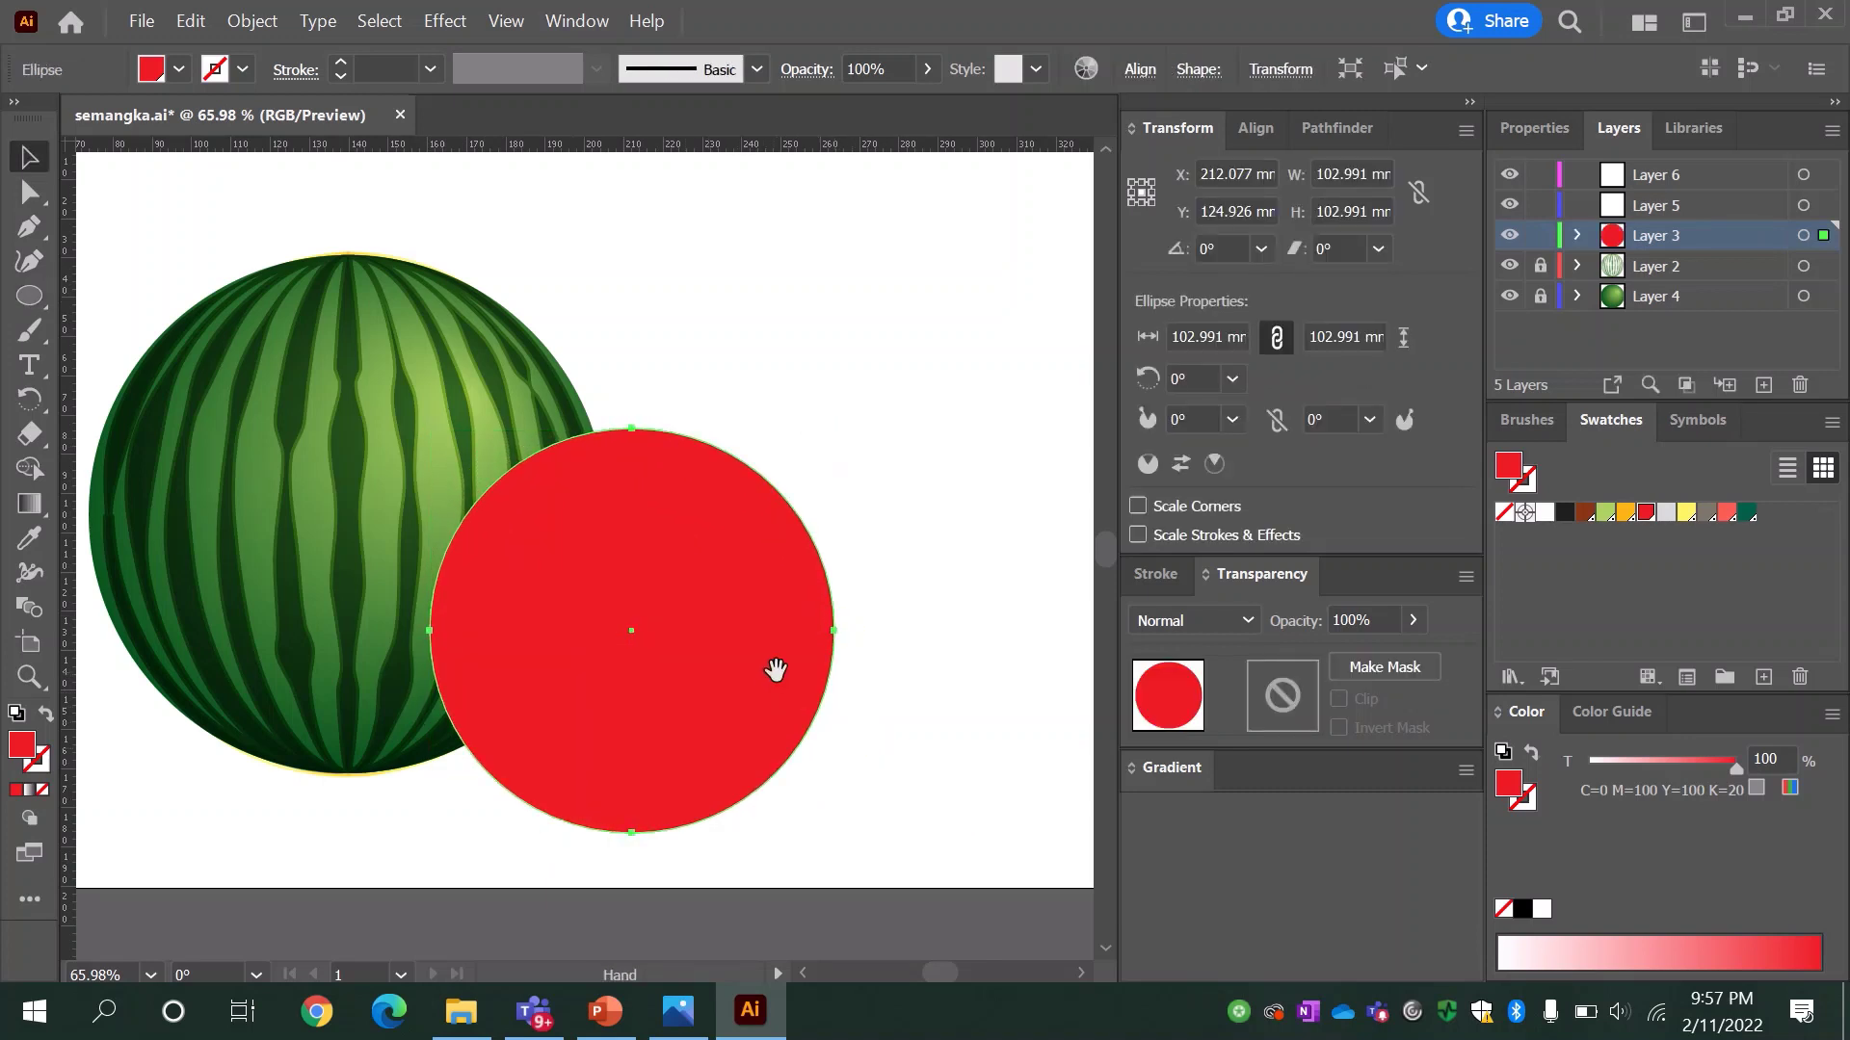
{"action": "scroll", "coordinate": [810, 674], "scroll_direction": "left", "scroll_amount": 2}
{"action": "left_click_drag", "start_coordinate": [836, 698], "coordinate": [511, 541]}
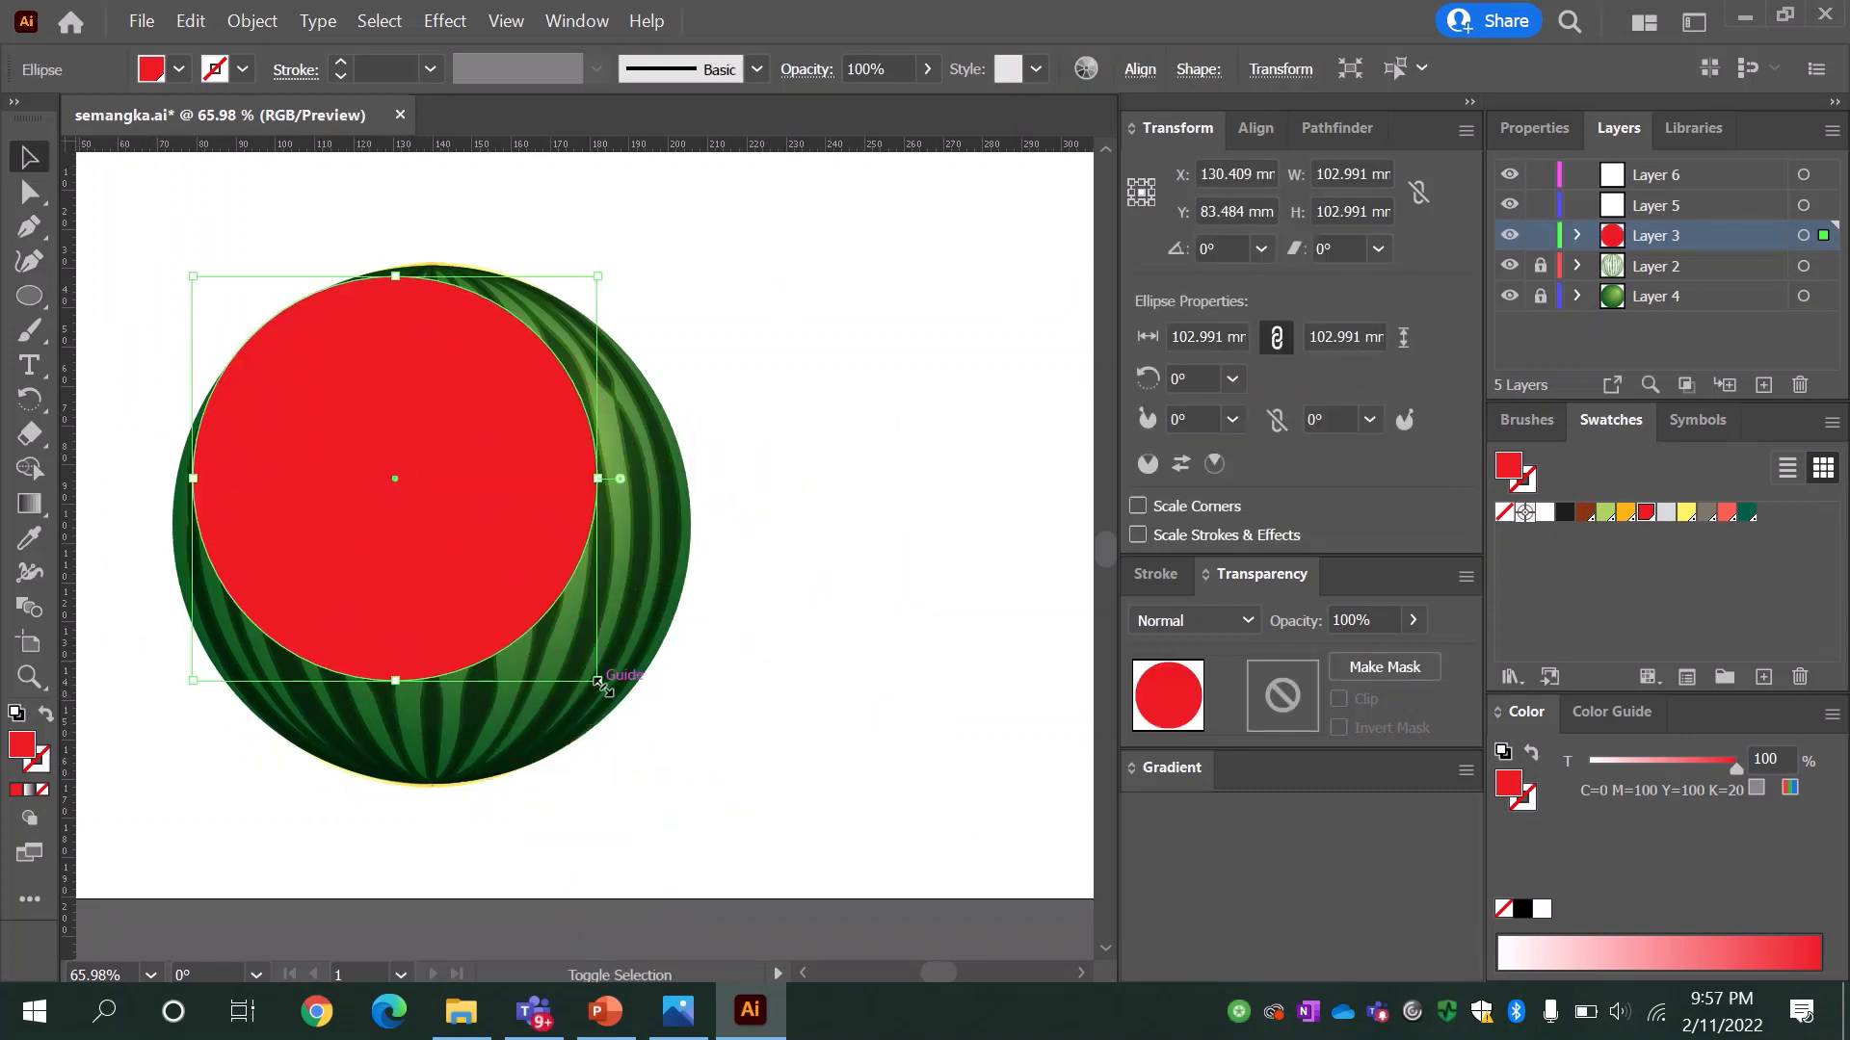
{"action": "left_click_drag", "start_coordinate": [597, 680], "coordinate": [691, 774]}
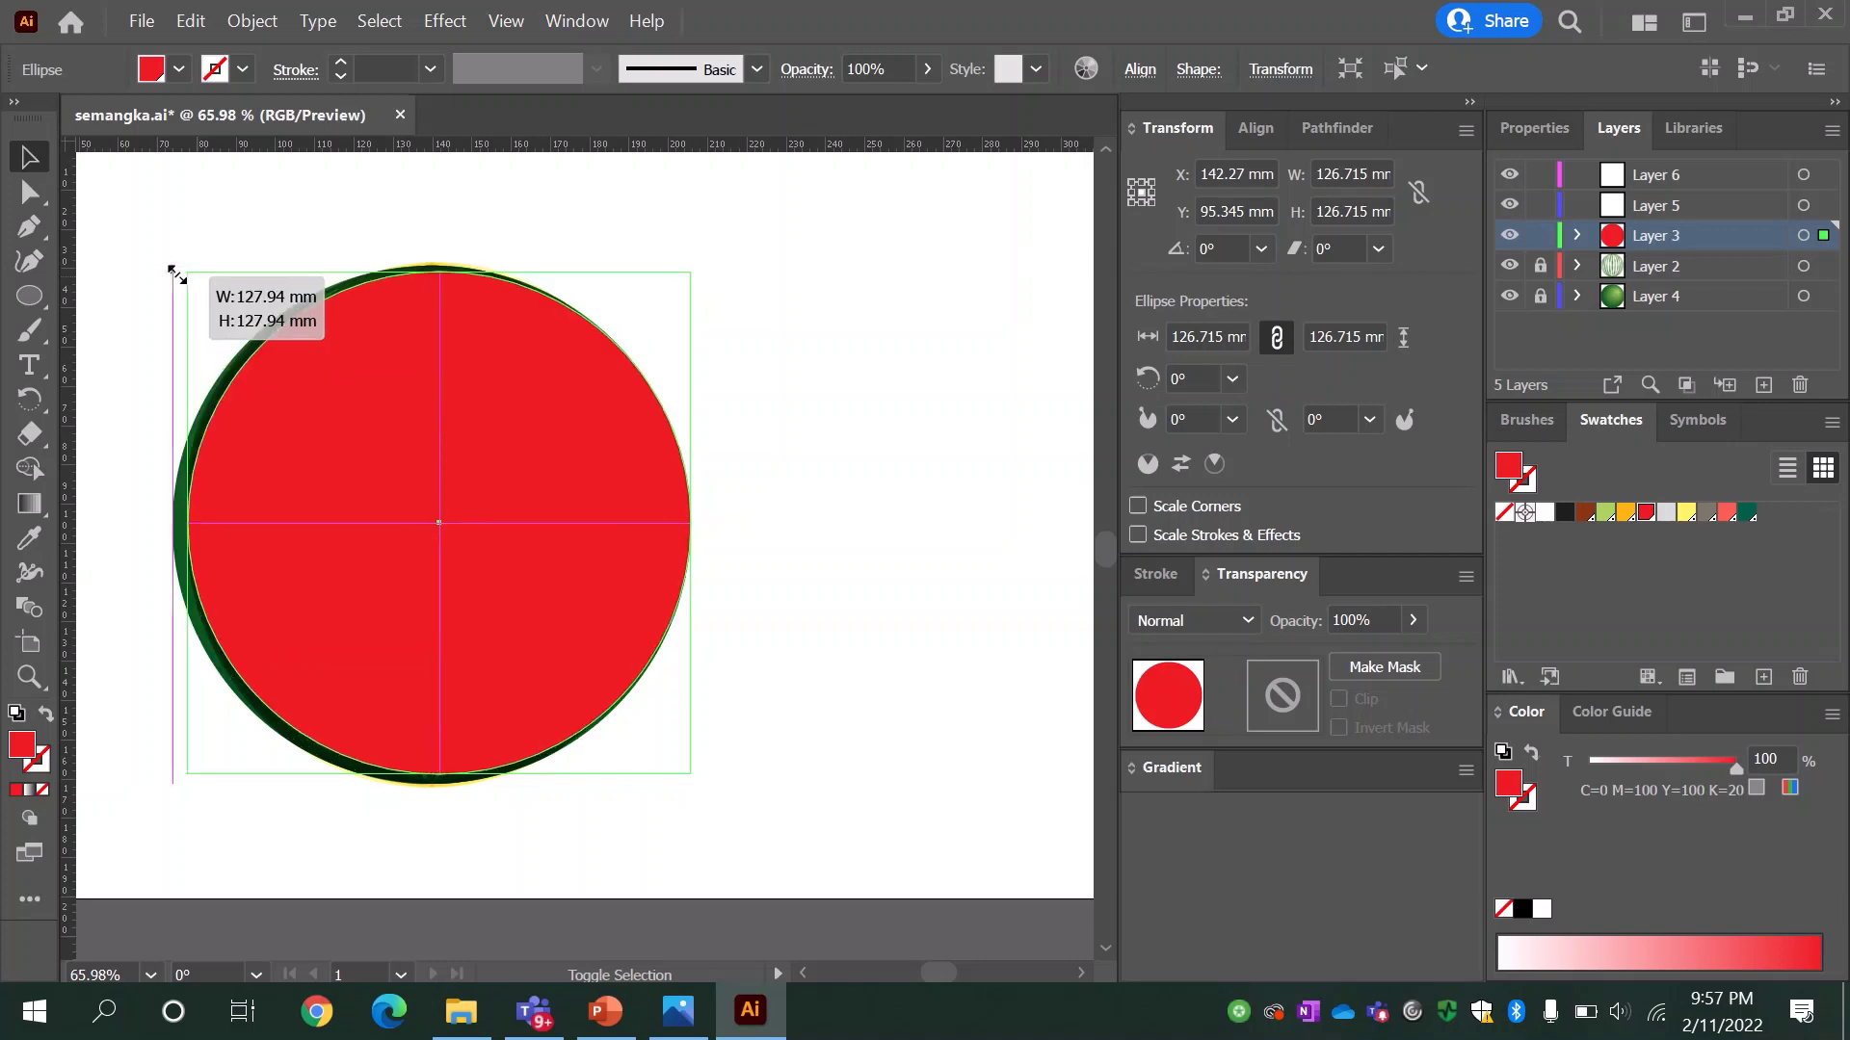
{"action": "left_click_drag", "start_coordinate": [193, 274], "coordinate": [187, 268]}
{"action": "scroll", "coordinate": [612, 438], "scroll_direction": "down", "scroll_amount": 2}
{"action": "scroll", "coordinate": [611, 438], "scroll_direction": "right", "scroll_amount": 3}
{"action": "mouse_move", "coordinate": [506, 507]}
{"action": "left_mouse_down"}
{"action": "mouse_move", "coordinate": [641, 564]}
{"action": "mouse_move", "coordinate": [714, 557]}
{"action": "left_mouse_up"}
Step: Subtract a rectangle over the circle's top half with Minus Front, leaving a red half circle
{"action": "left_click", "coordinate": [29, 295]}
{"action": "left_click", "coordinate": [116, 296]}
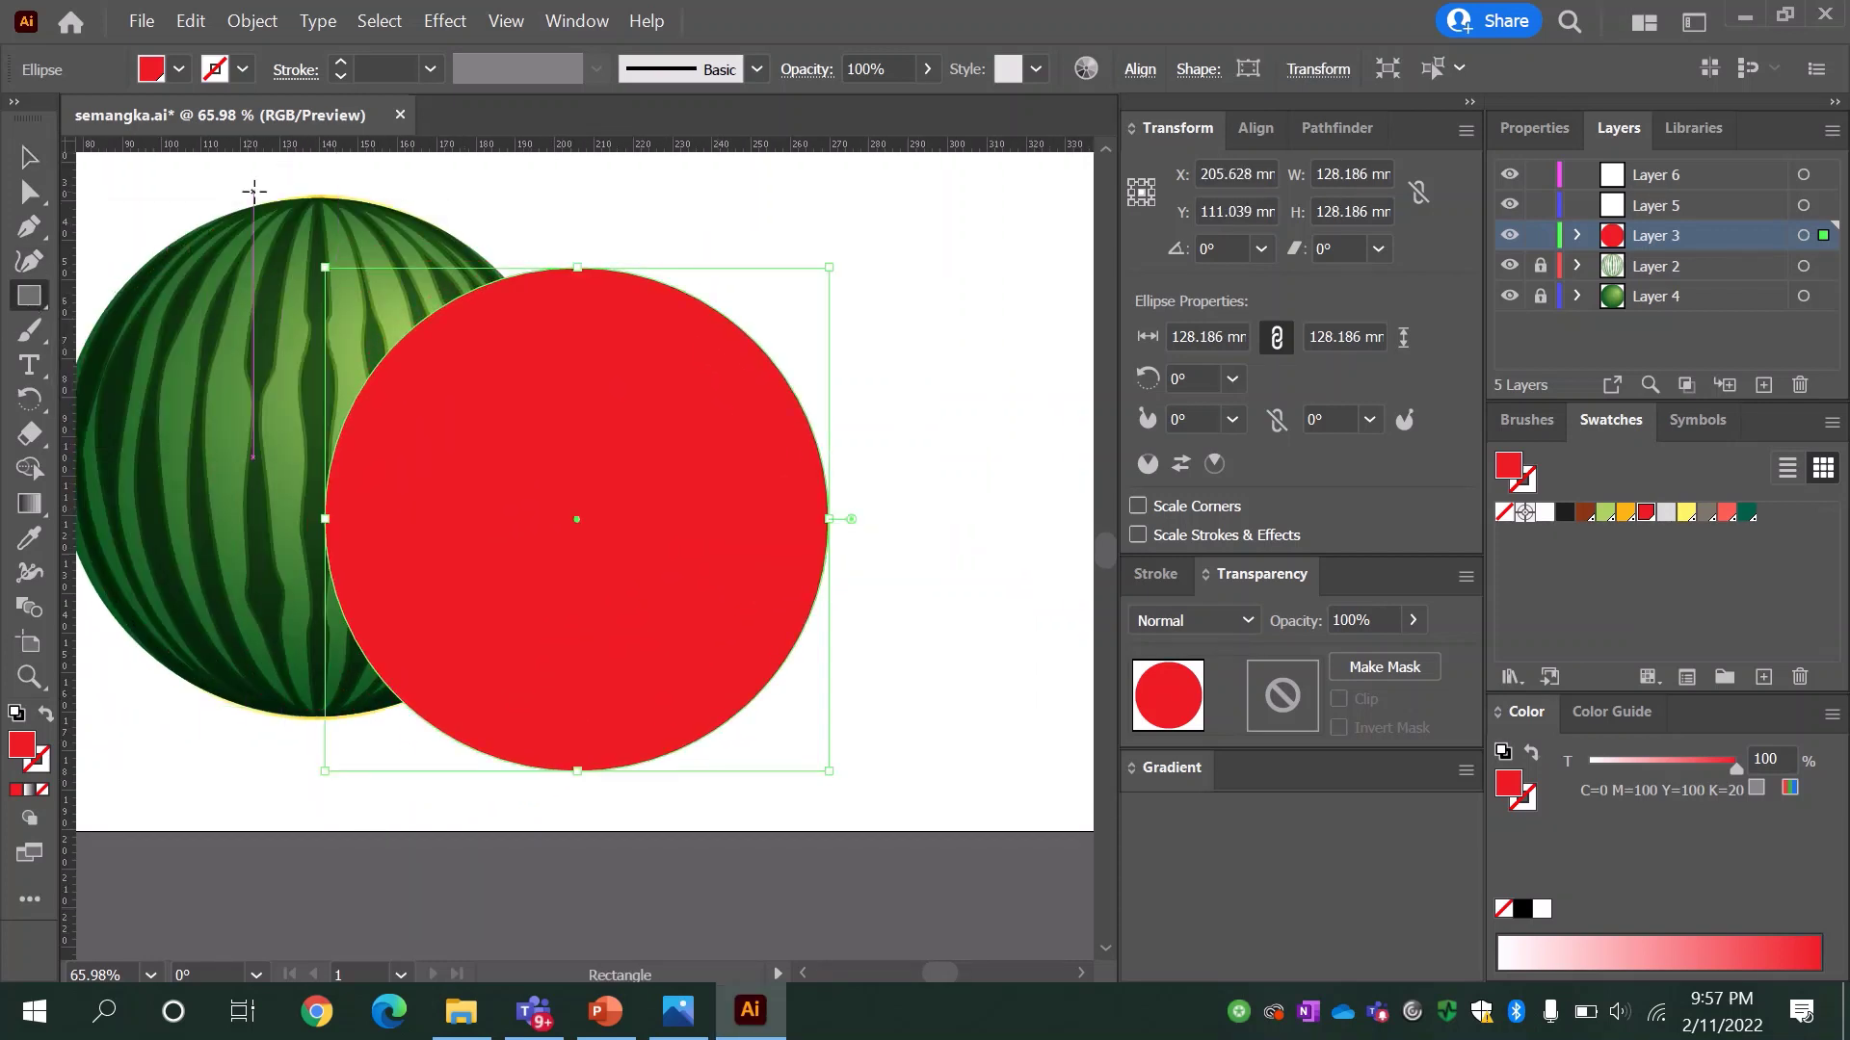
{"action": "left_click_drag", "start_coordinate": [260, 189], "coordinate": [883, 518]}
{"action": "key", "text": "v"}
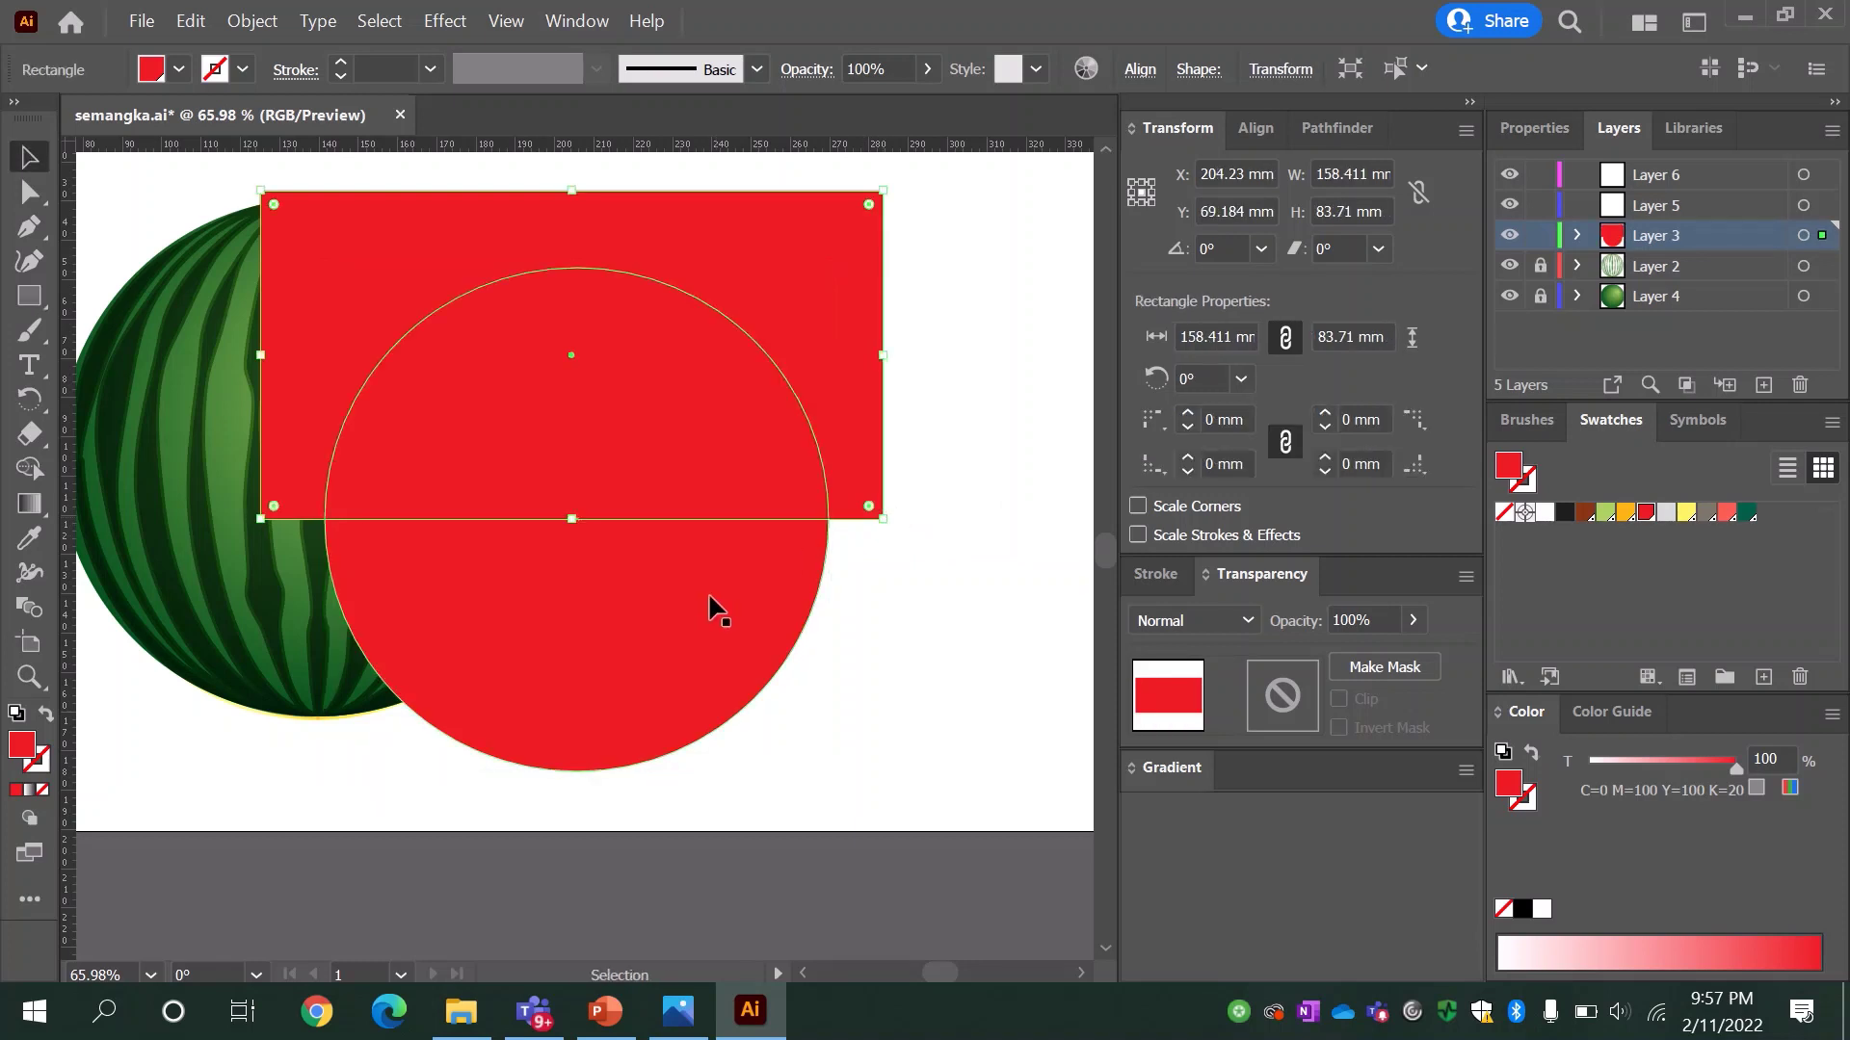
{"action": "left_click", "coordinate": [729, 602], "text": "shift"}
{"action": "left_click", "coordinate": [1302, 129]}
{"action": "left_click", "coordinate": [1199, 207]}
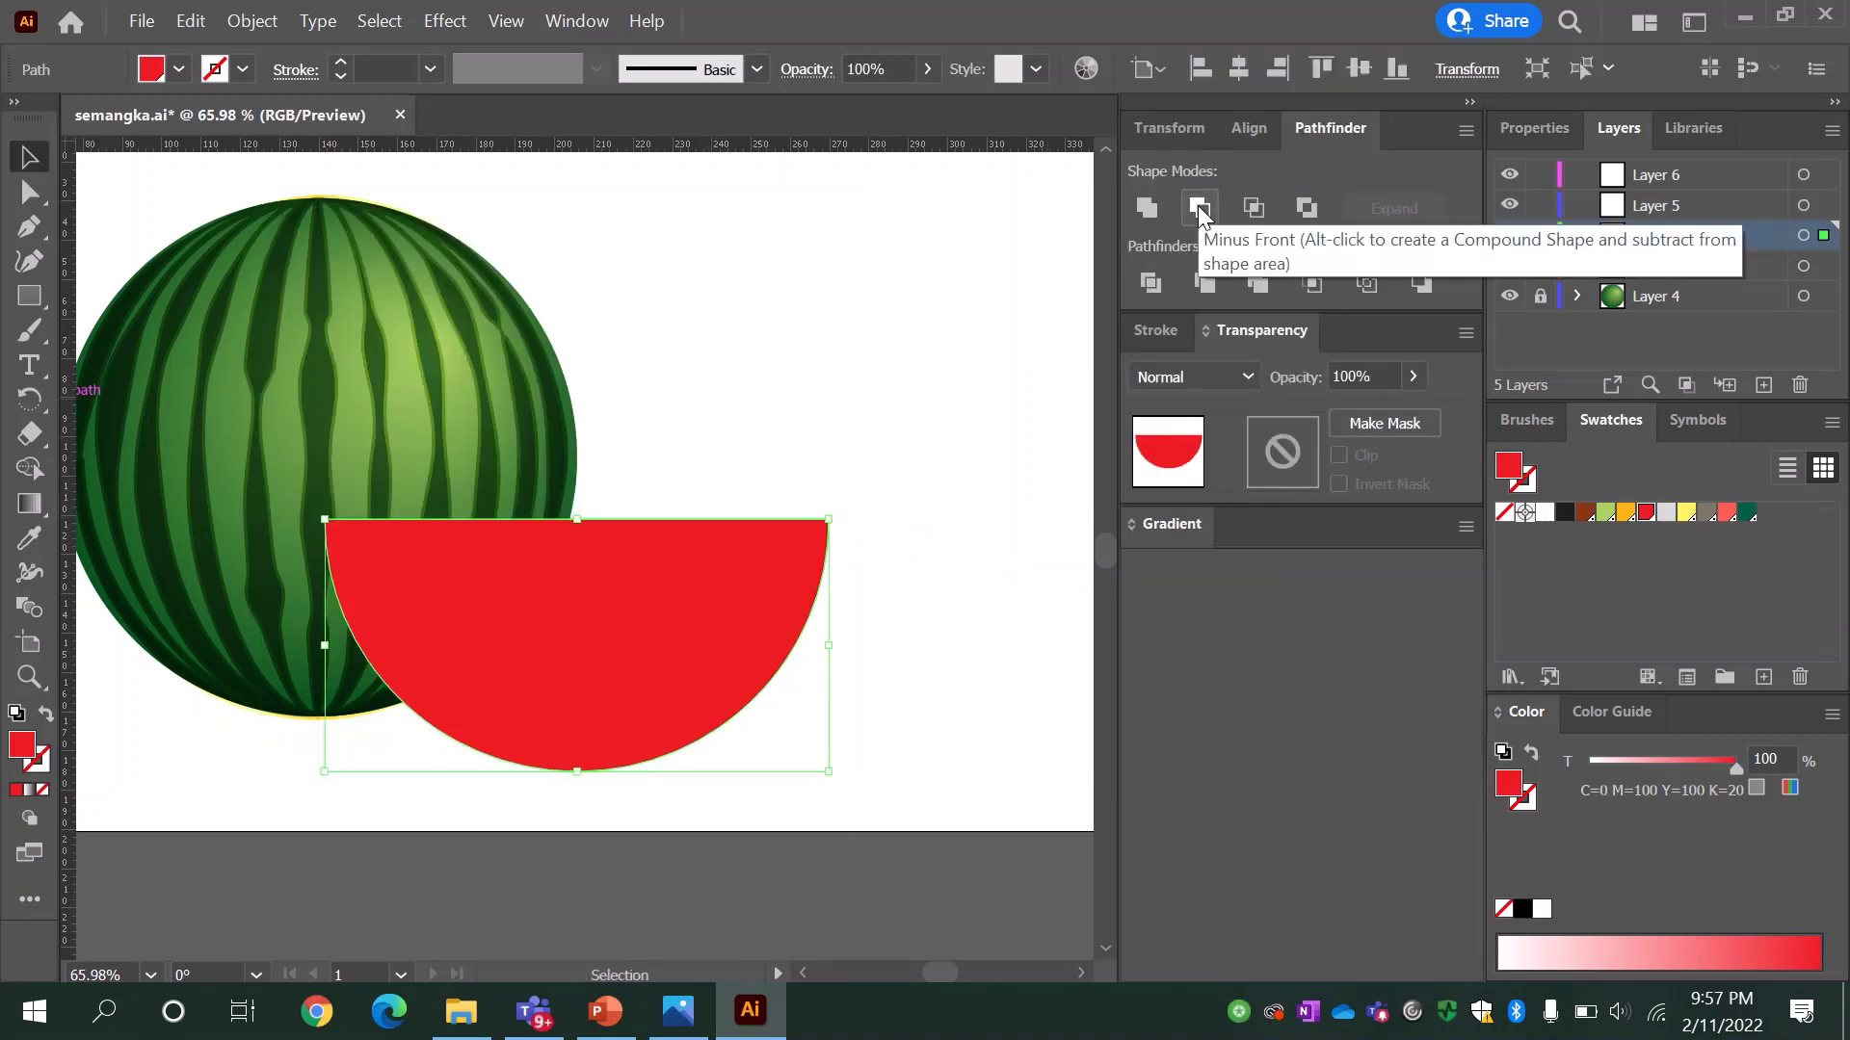
{"action": "left_click", "coordinate": [829, 372]}
{"action": "left_click_drag", "start_coordinate": [756, 459], "coordinate": [887, 496]}
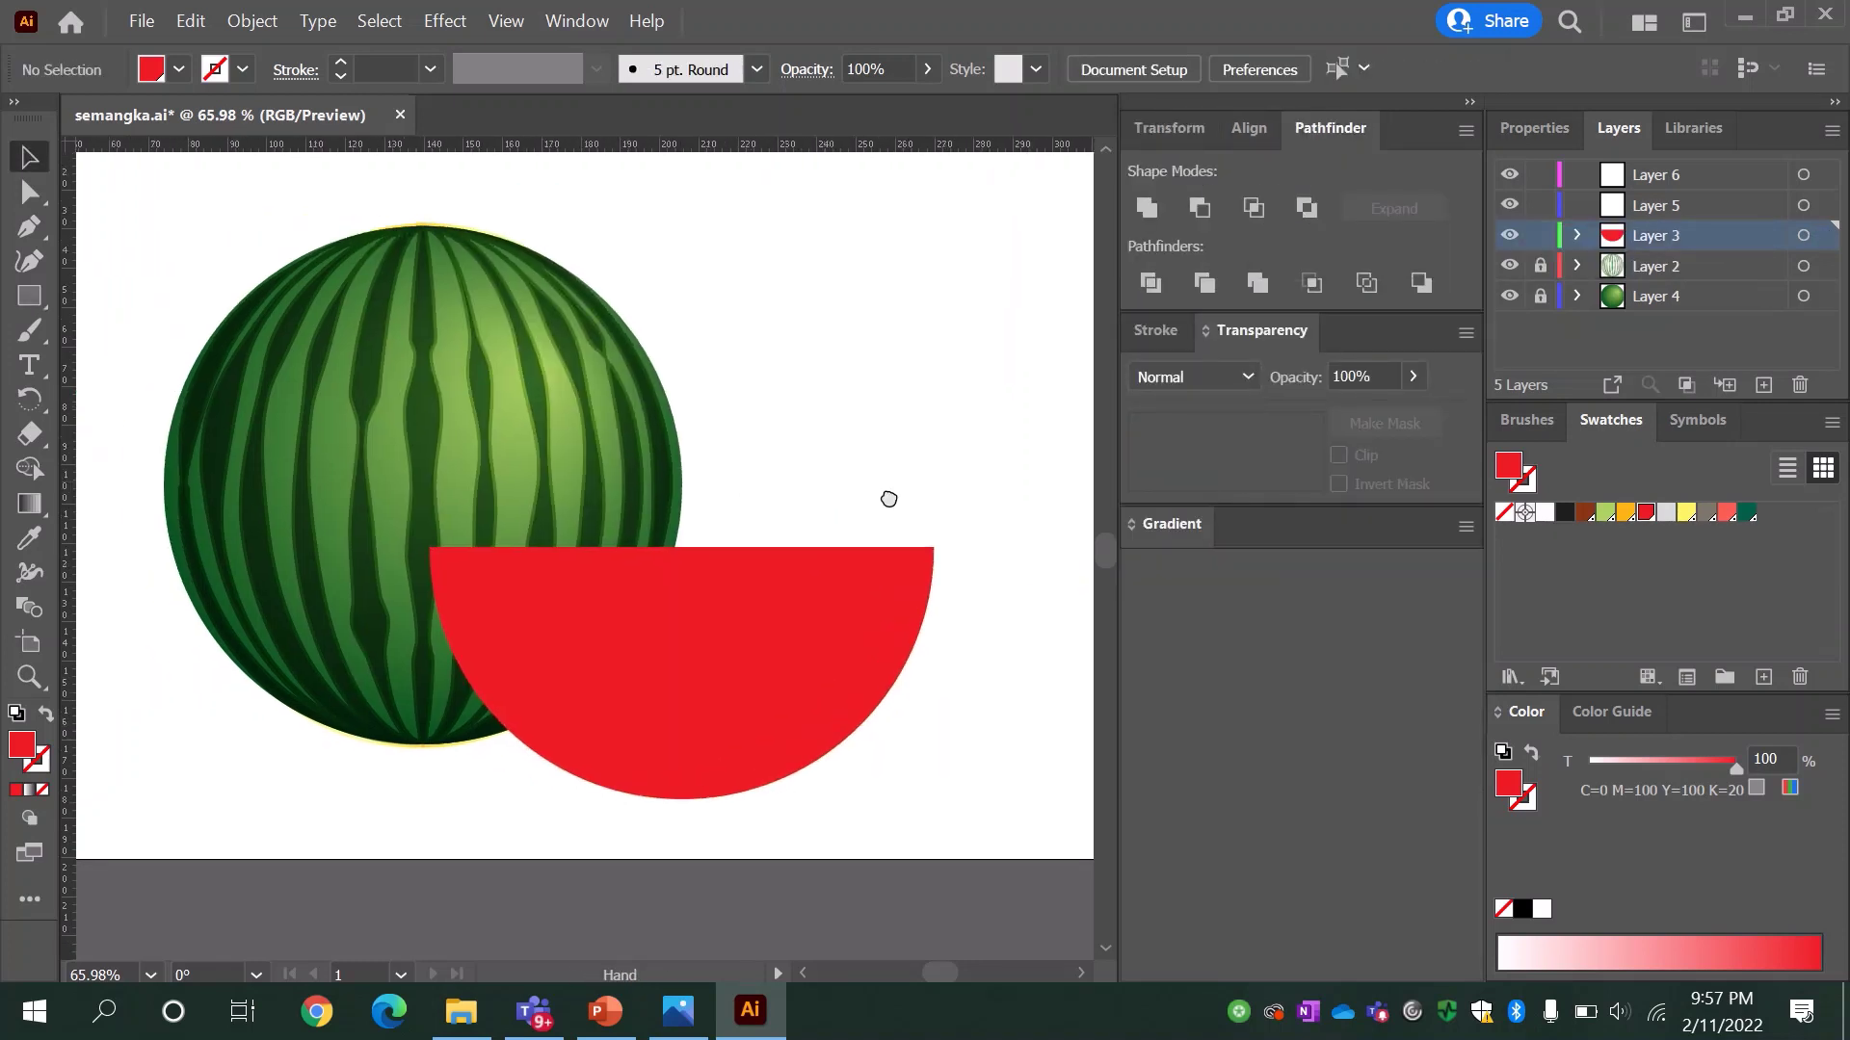
{"action": "left_click_drag", "start_coordinate": [847, 603], "coordinate": [852, 592]}
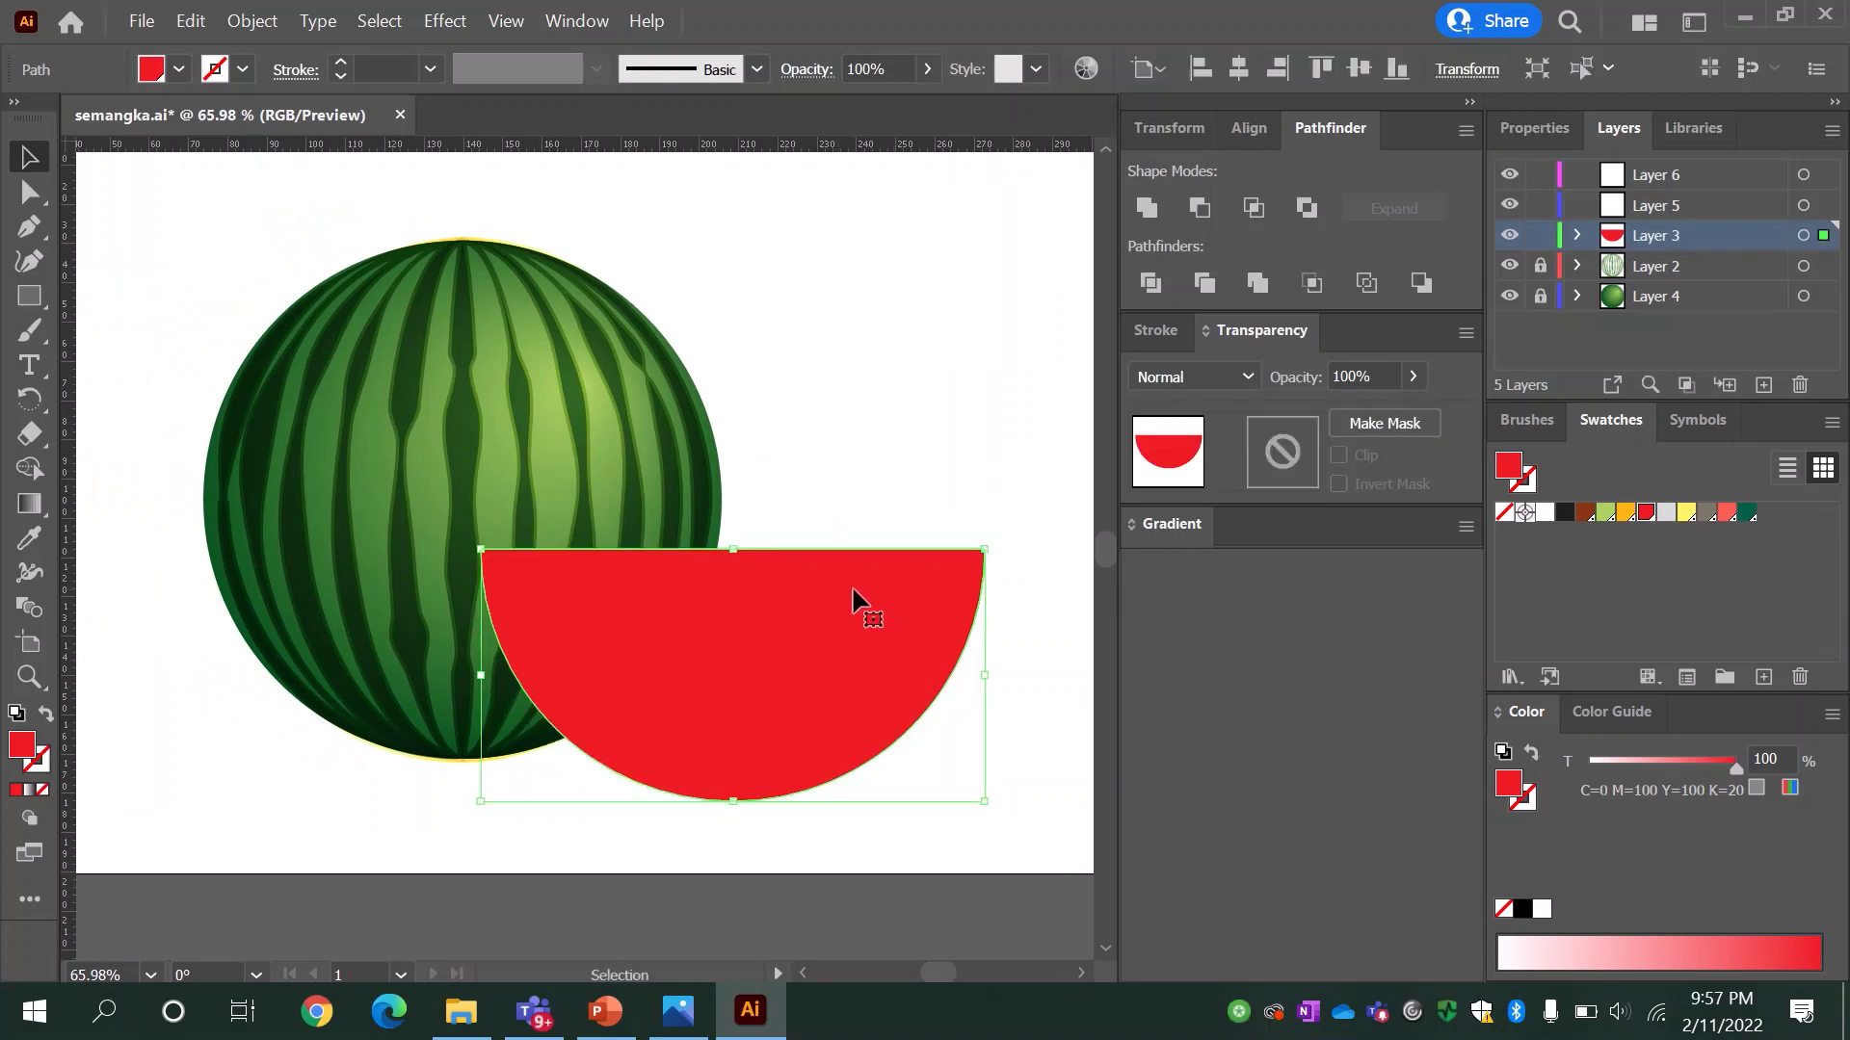
Step: Paste a copy of the half circle in front, resize it, and fill it light green
{"action": "left_click", "coordinate": [888, 487]}
{"action": "left_click", "coordinate": [830, 594]}
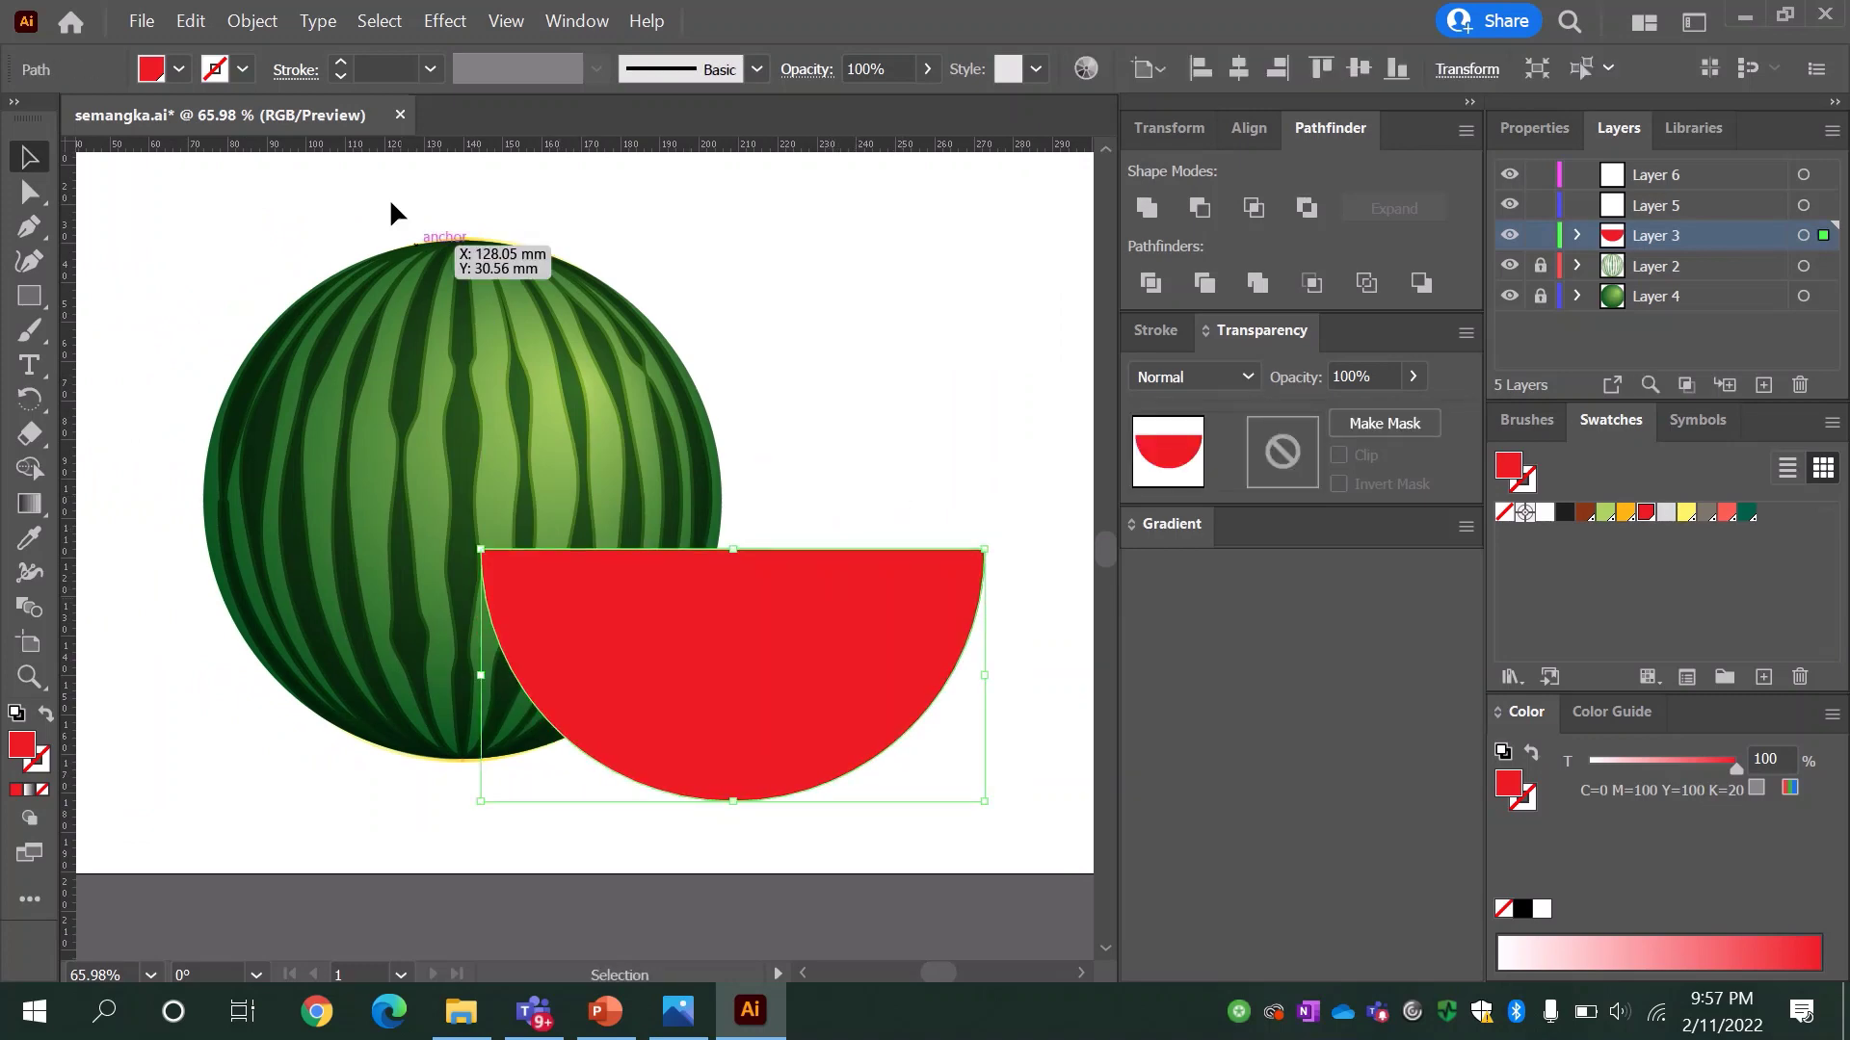
{"action": "left_click", "coordinate": [190, 21]}
{"action": "left_click", "coordinate": [231, 149]}
{"action": "left_click", "coordinate": [192, 22]}
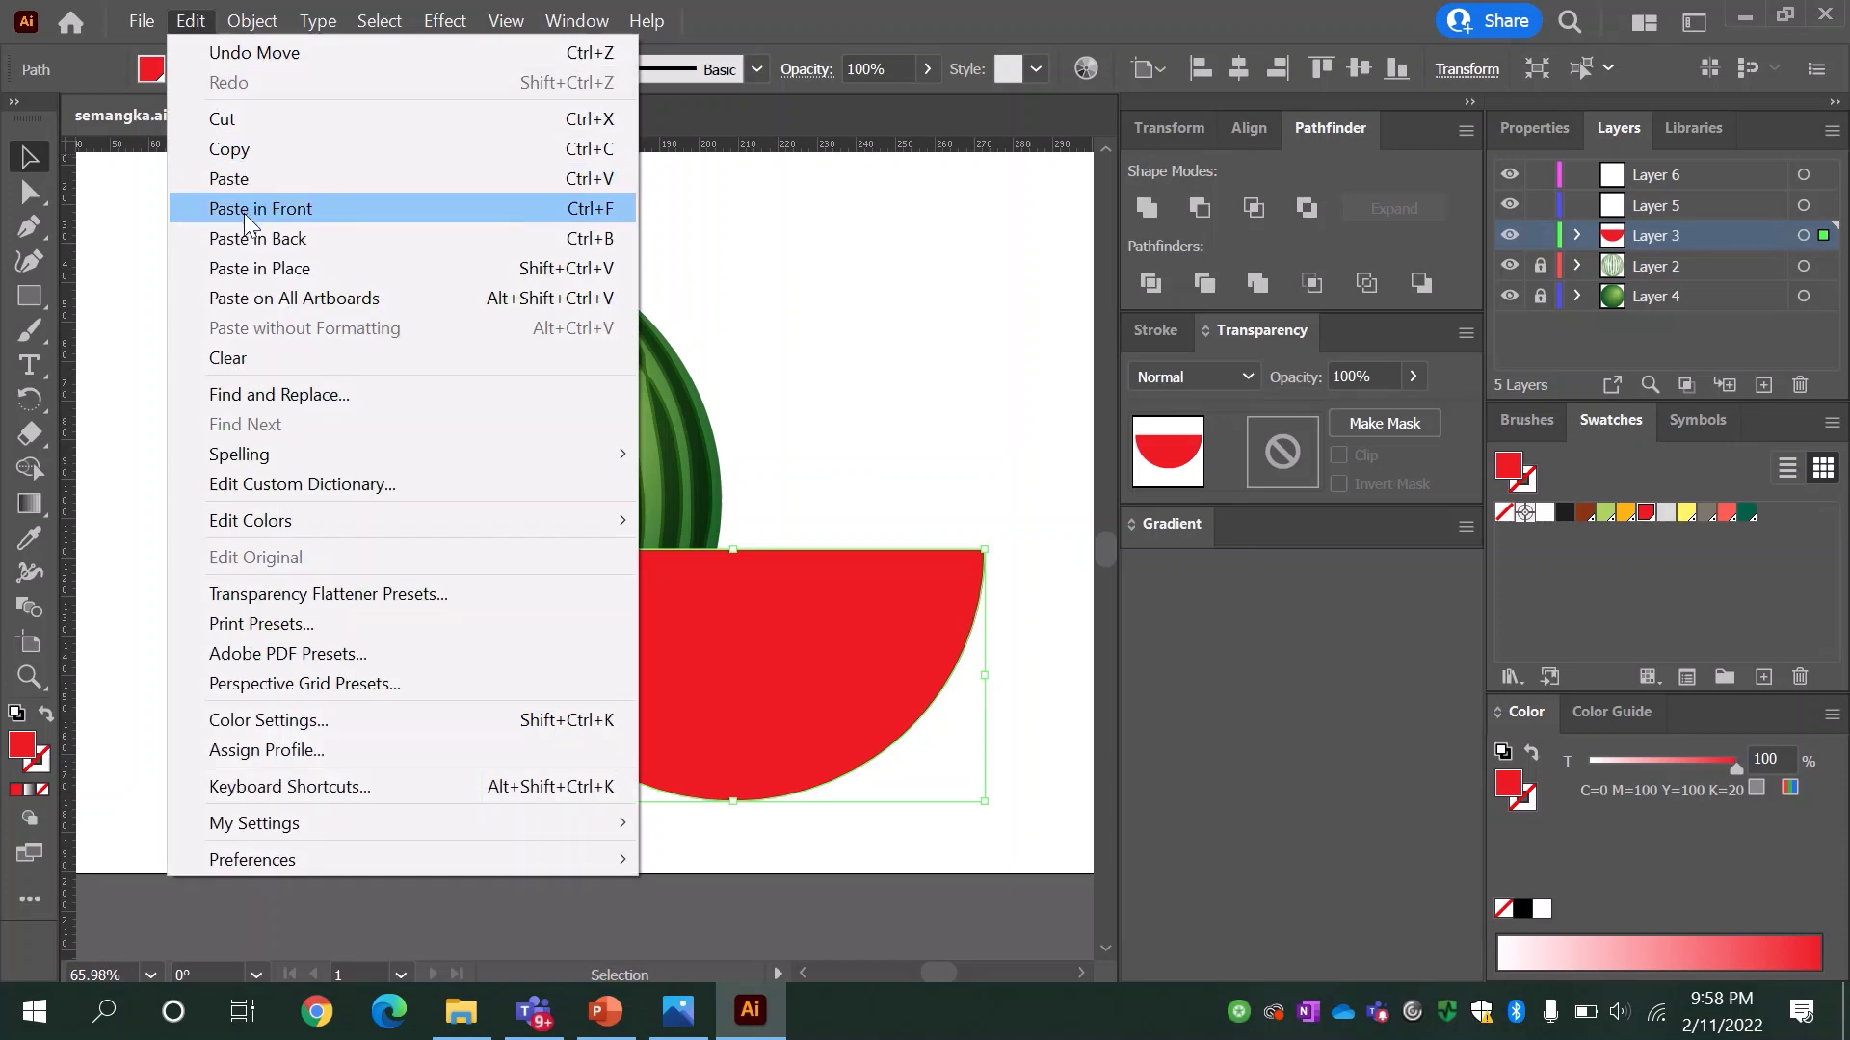
{"action": "left_click", "coordinate": [248, 266]}
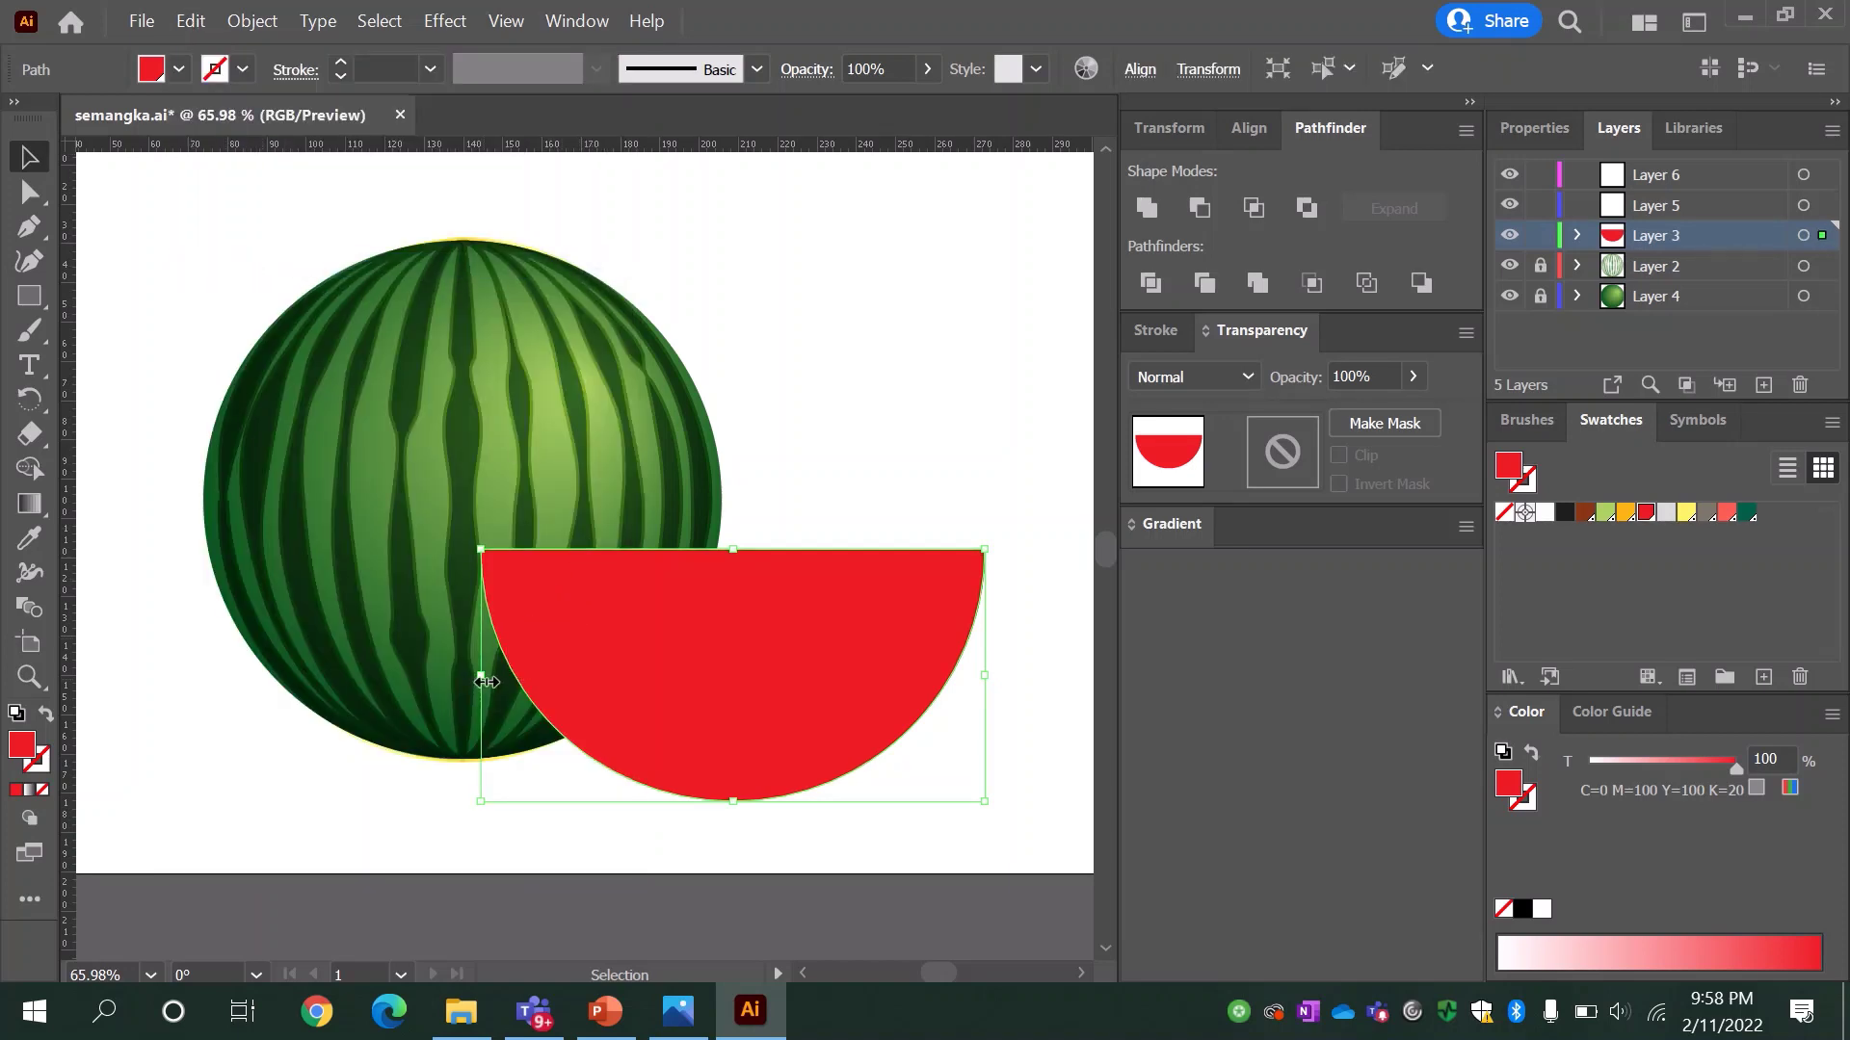
{"action": "left_click_drag", "start_coordinate": [740, 810], "coordinate": [739, 780]}
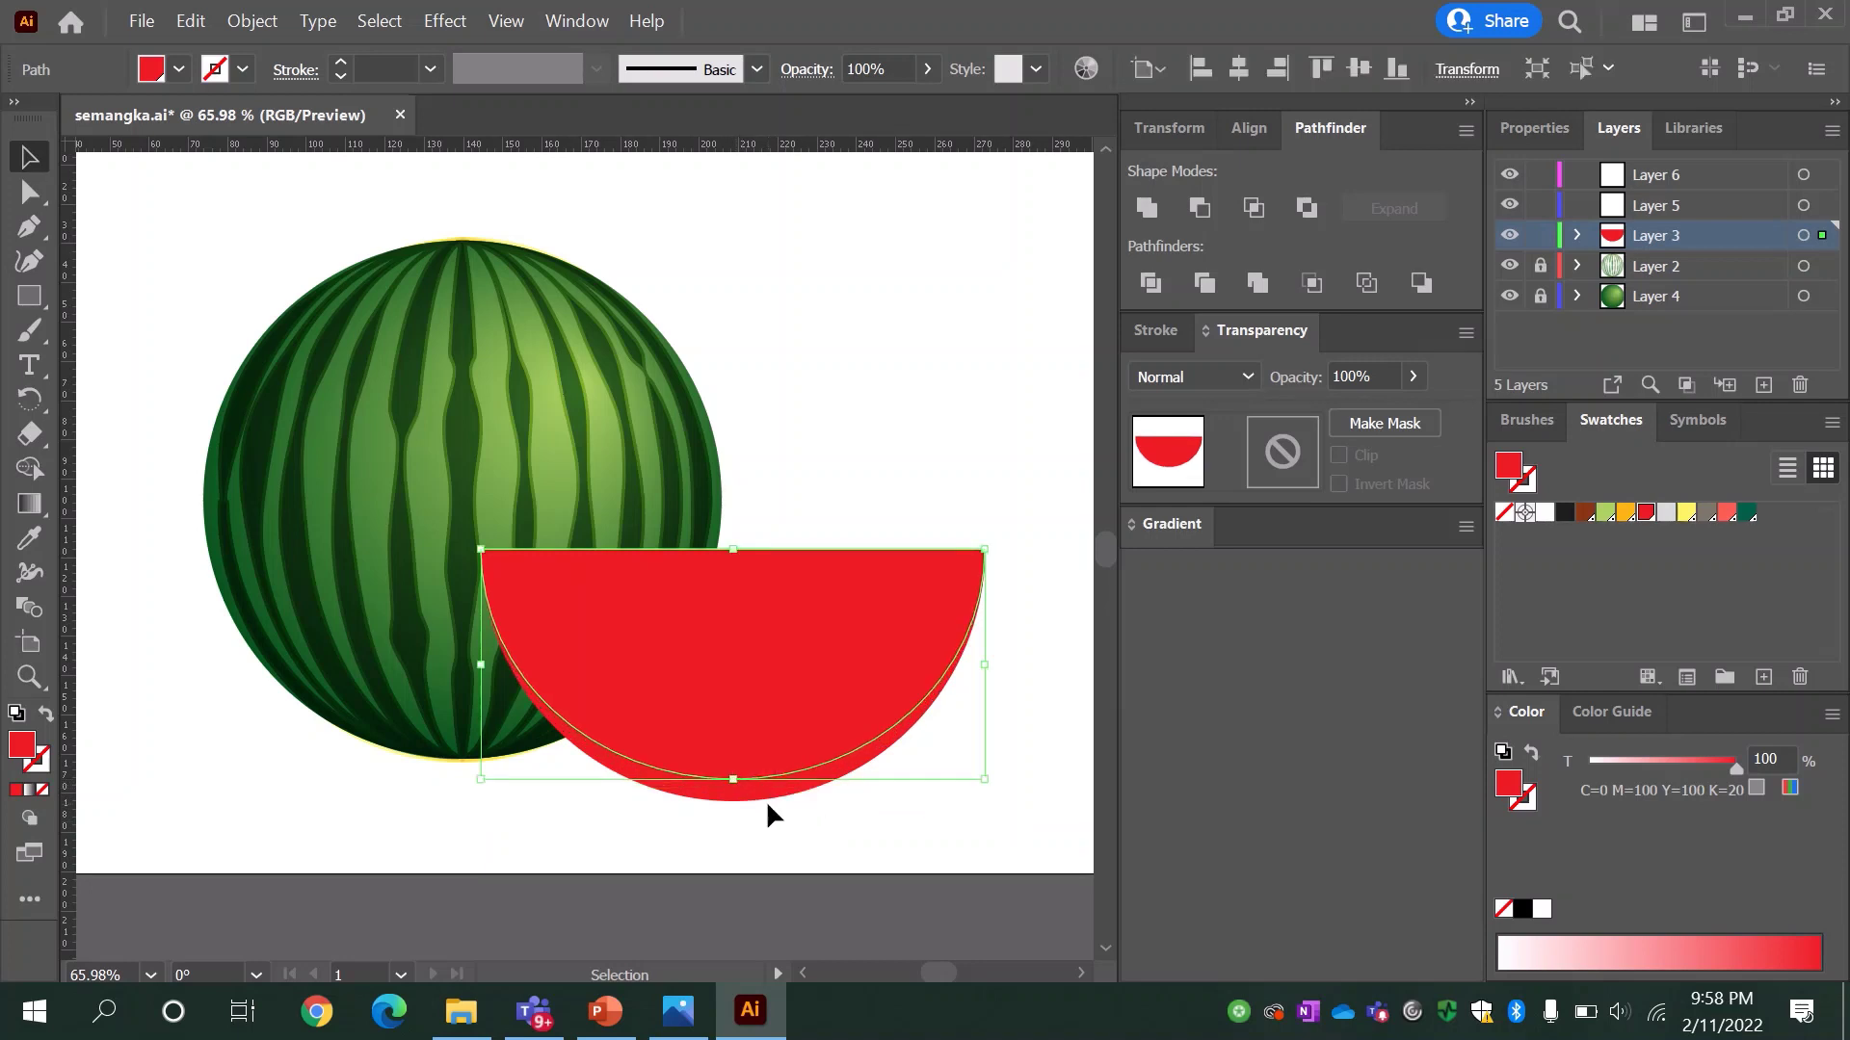
{"action": "left_click", "coordinate": [1748, 513]}
{"action": "left_click", "coordinate": [1606, 514]}
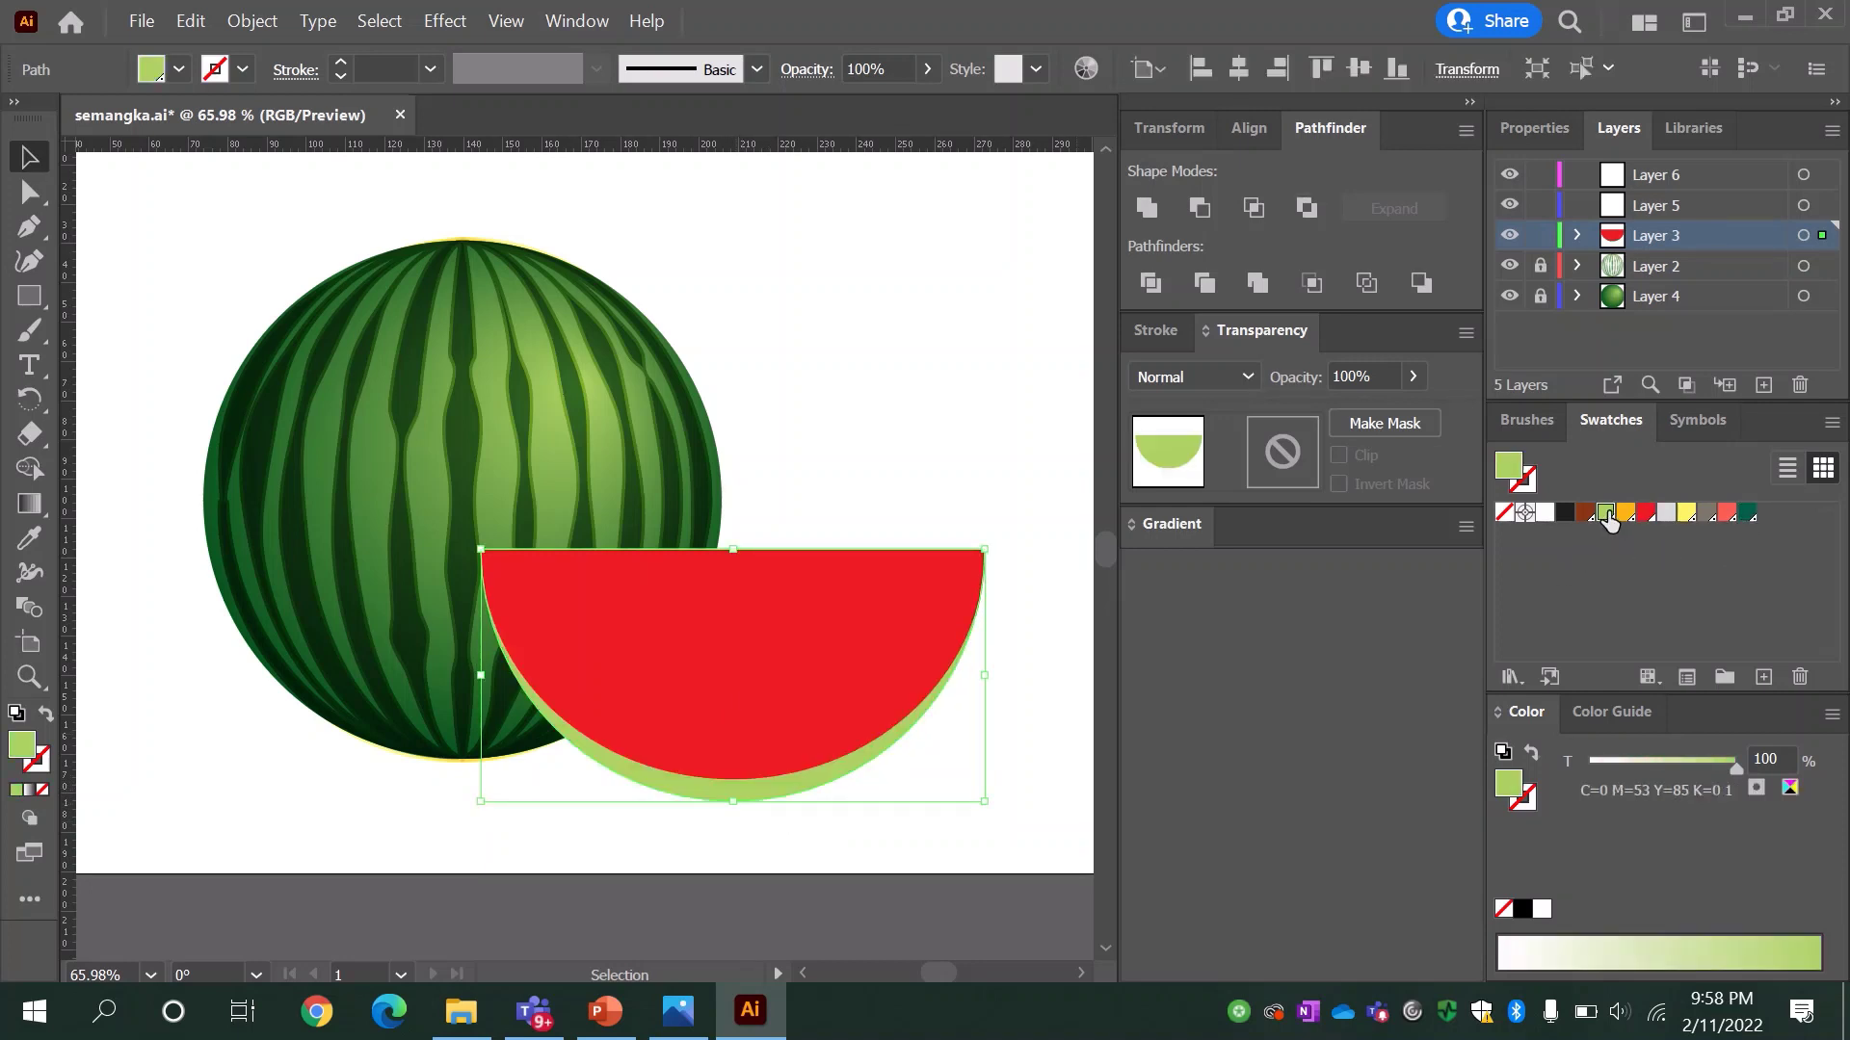
{"action": "left_click", "coordinate": [1043, 654]}
Step: Paste a copy behind the red flesh, fill it yellow at 64% tint, and narrow it
{"action": "left_click", "coordinate": [731, 709]}
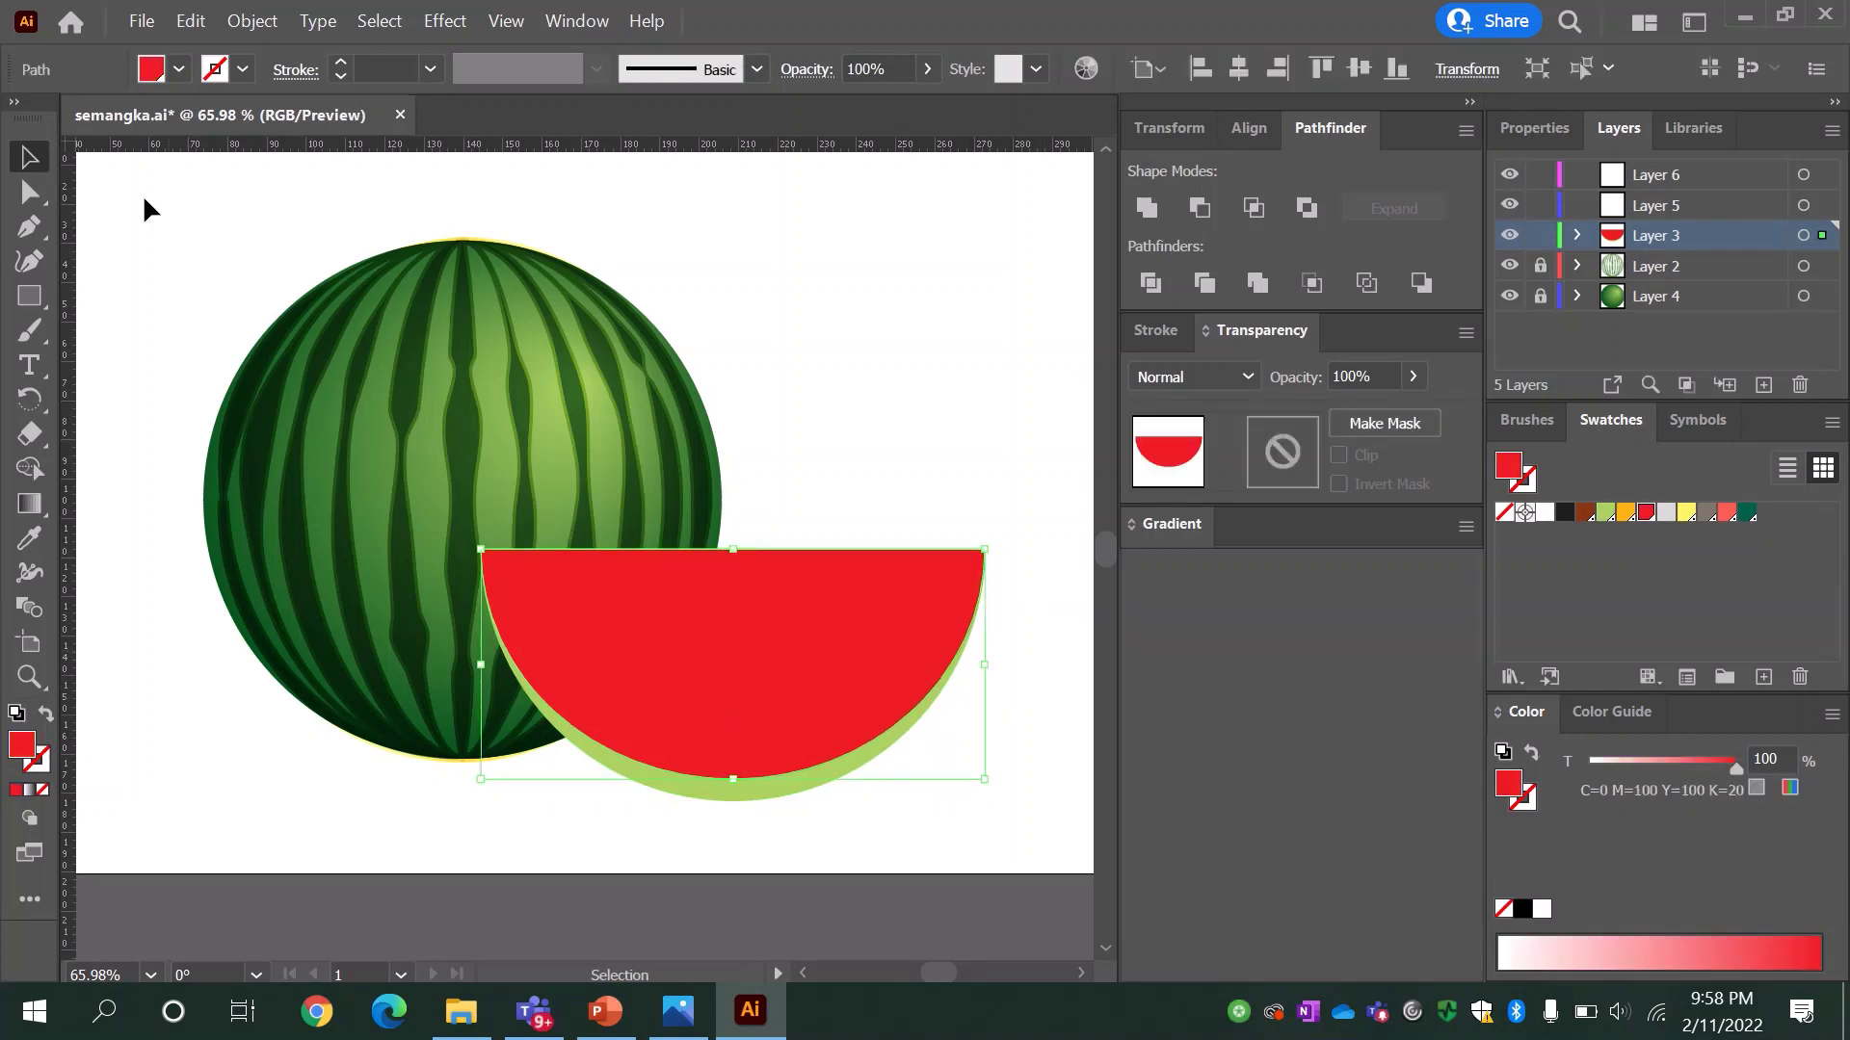
{"action": "left_click", "coordinate": [191, 21]}
{"action": "left_click", "coordinate": [192, 23]}
{"action": "left_click", "coordinate": [267, 241]}
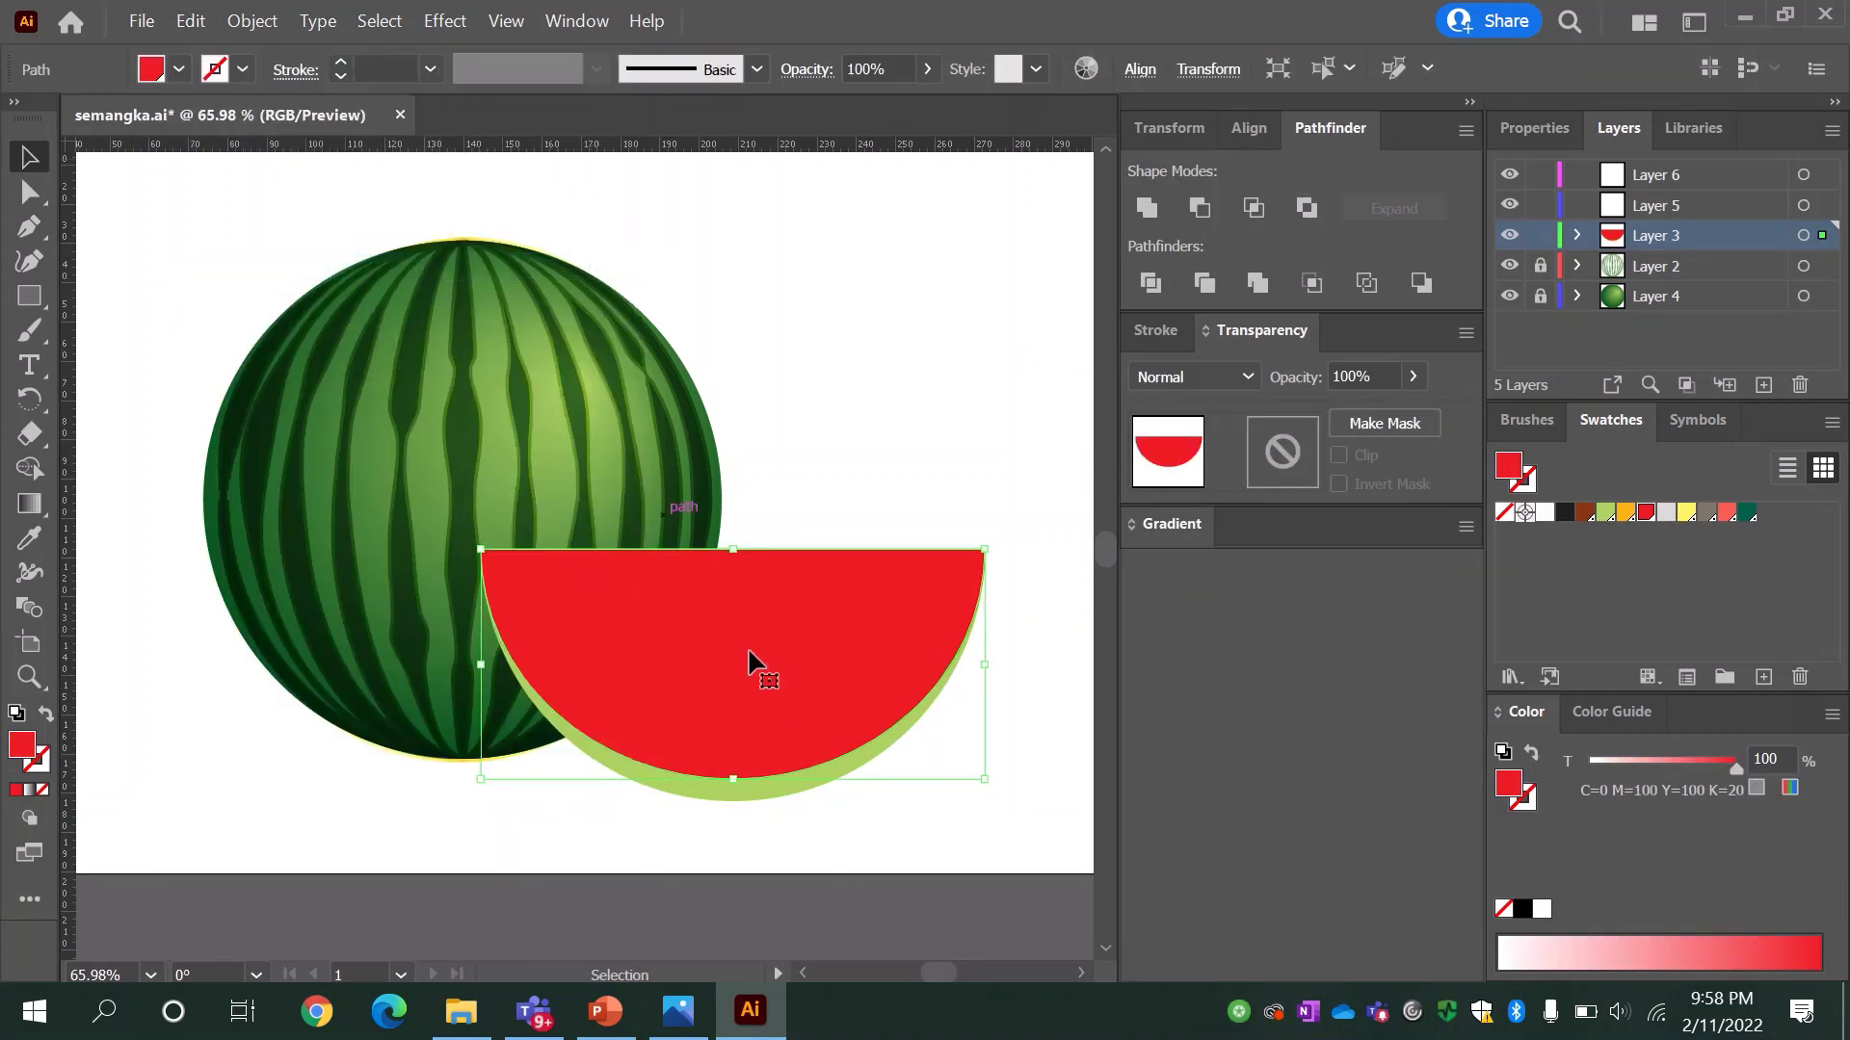
{"action": "left_click_drag", "start_coordinate": [737, 782], "coordinate": [734, 768]}
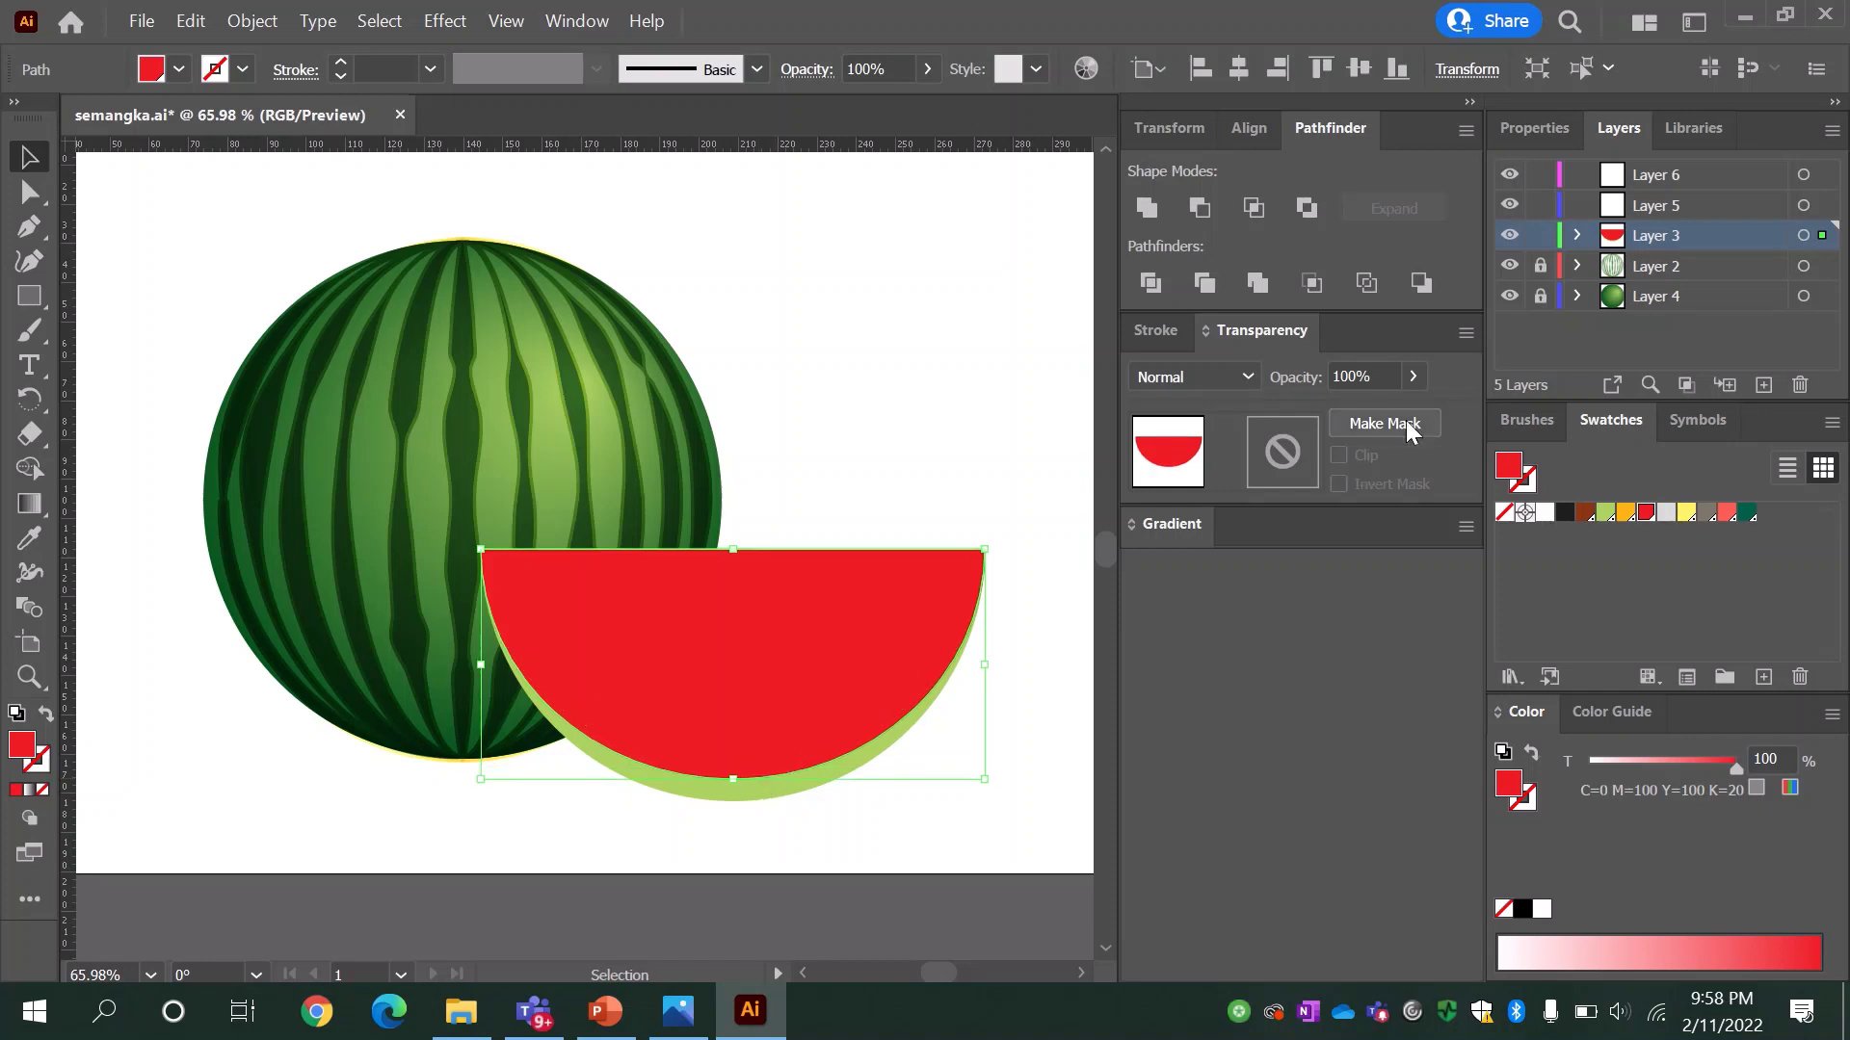
{"action": "left_click", "coordinate": [1685, 512]}
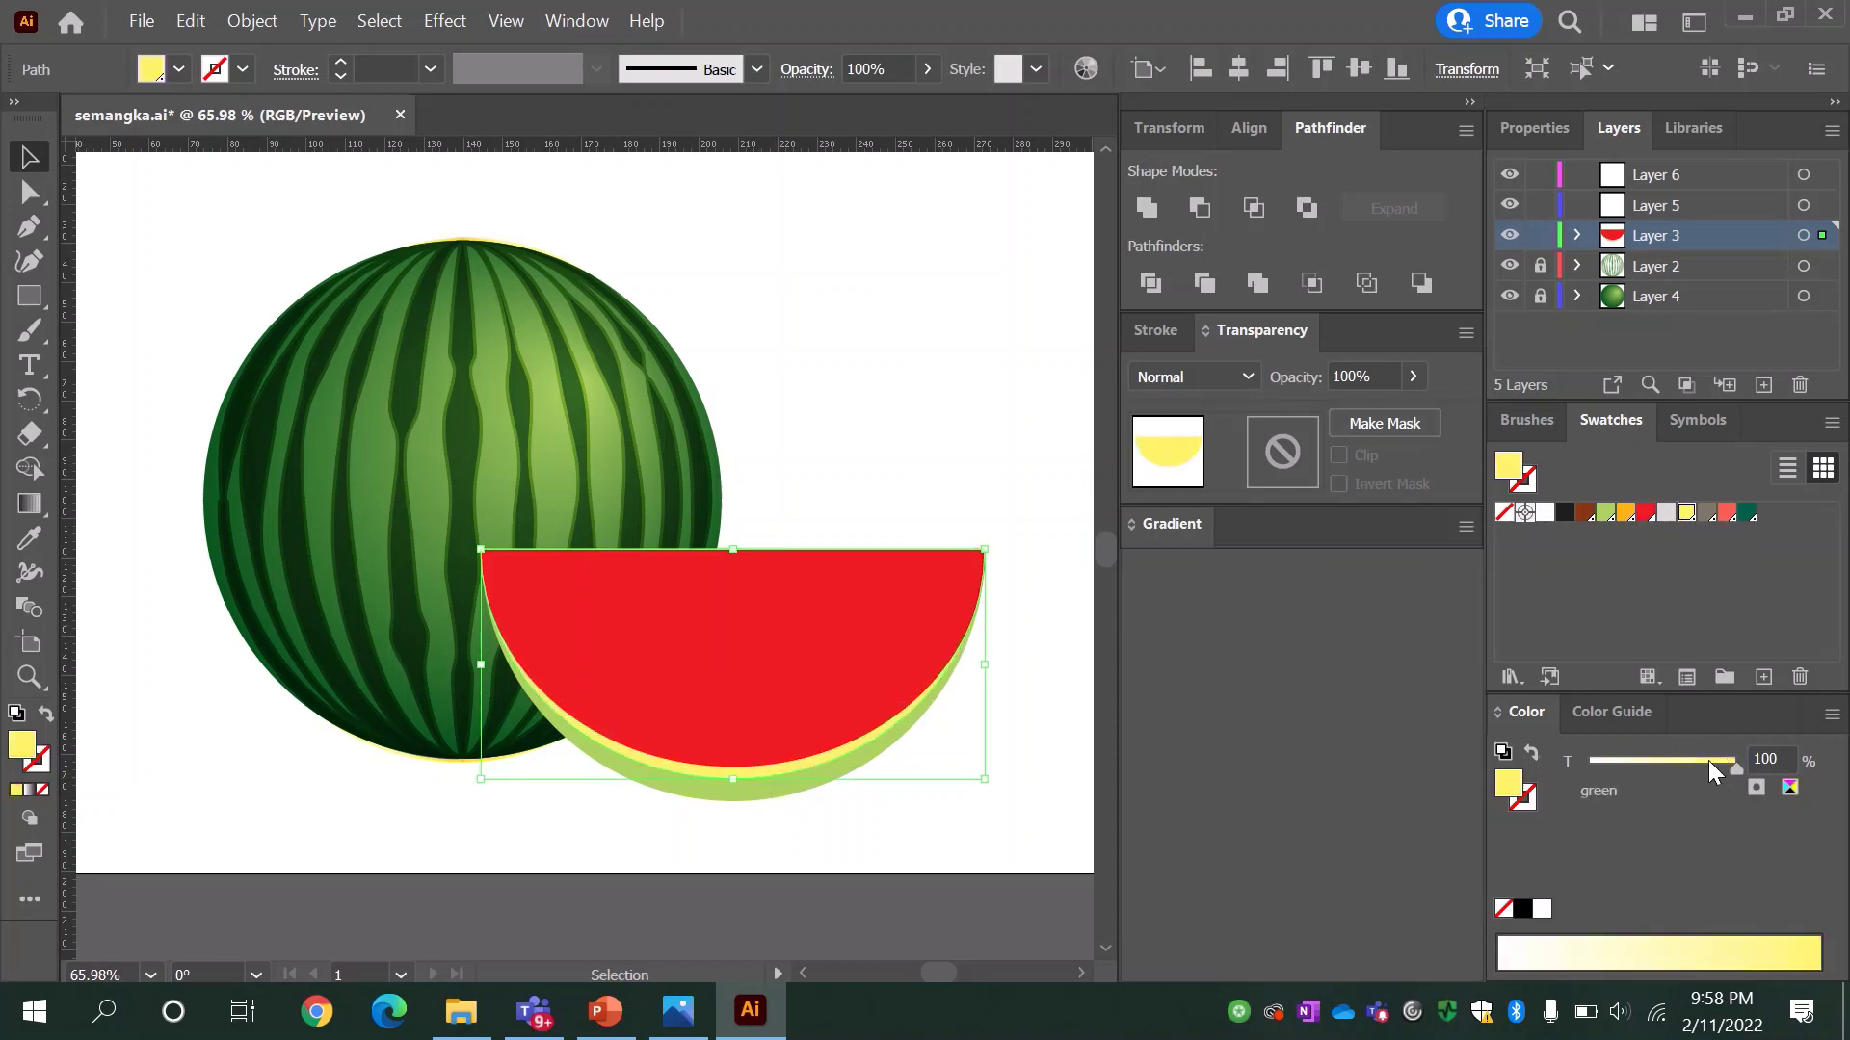
{"action": "left_click_drag", "start_coordinate": [1708, 761], "coordinate": [1691, 768]}
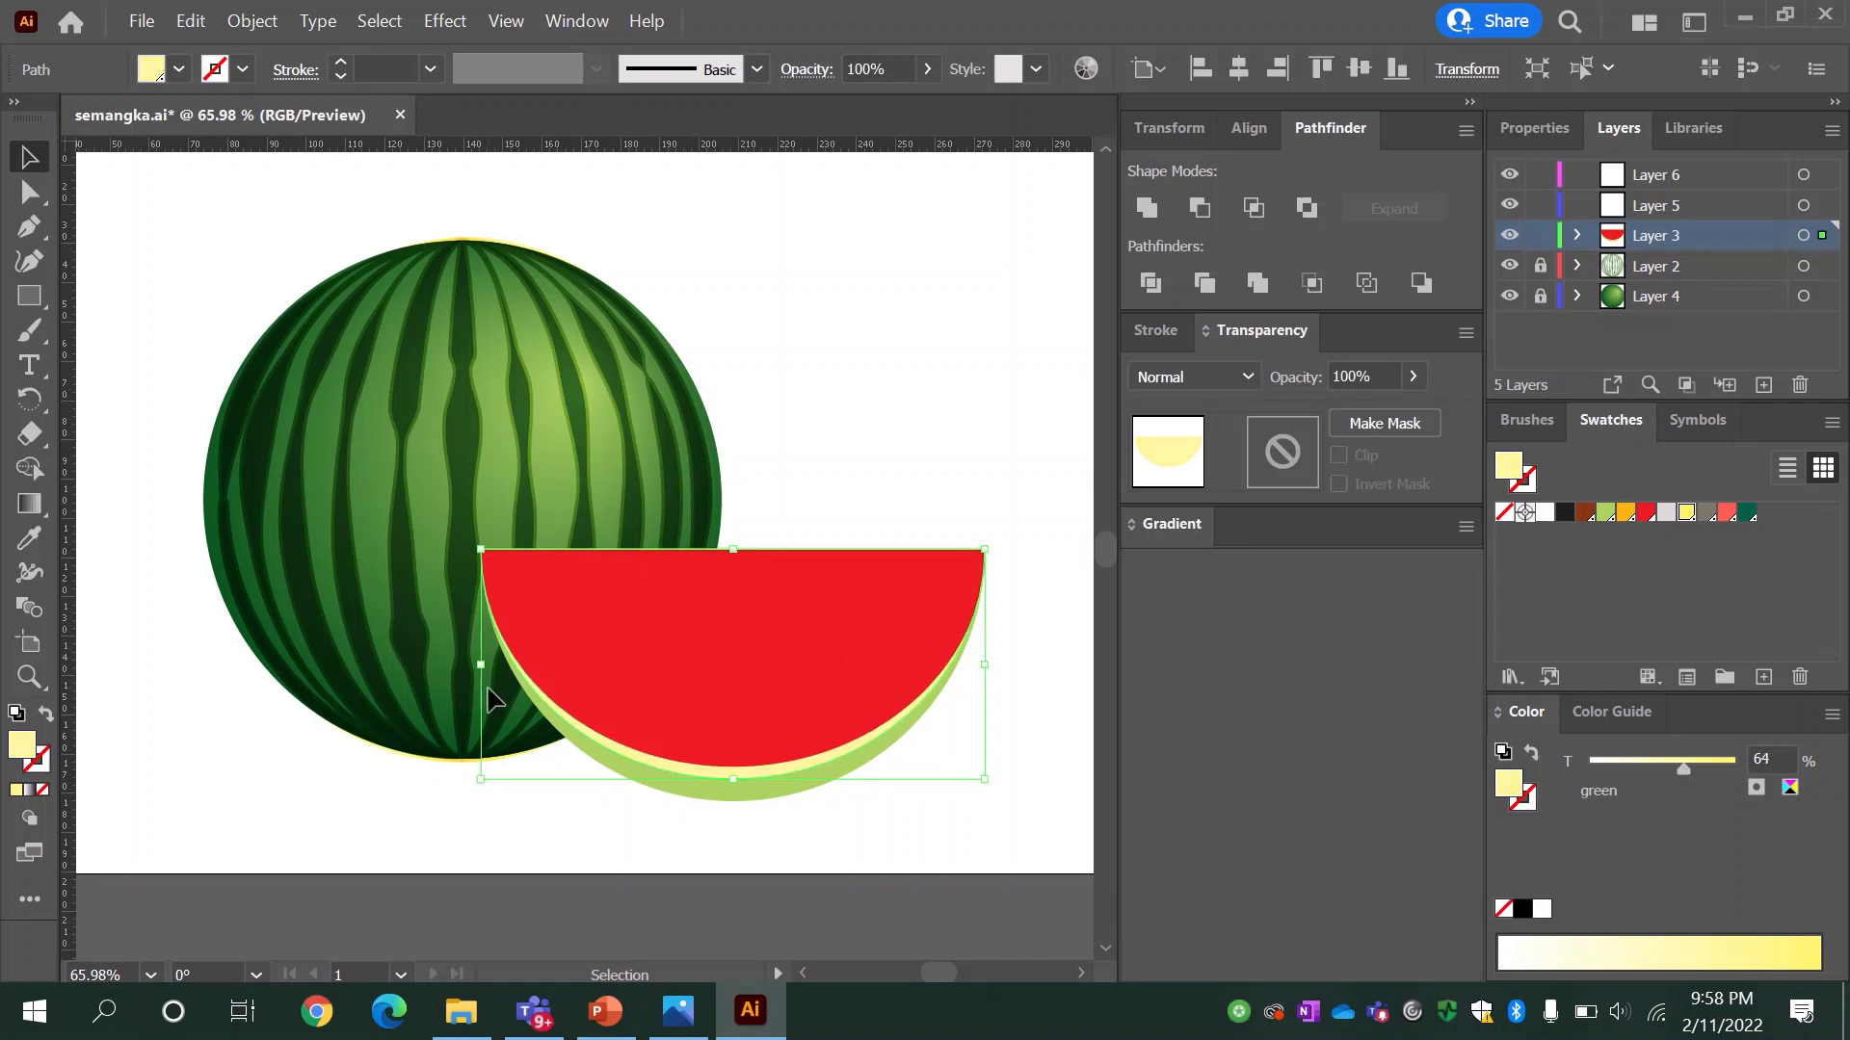
{"action": "left_click_drag", "start_coordinate": [479, 670], "coordinate": [494, 665]}
{"action": "left_click", "coordinate": [752, 589]}
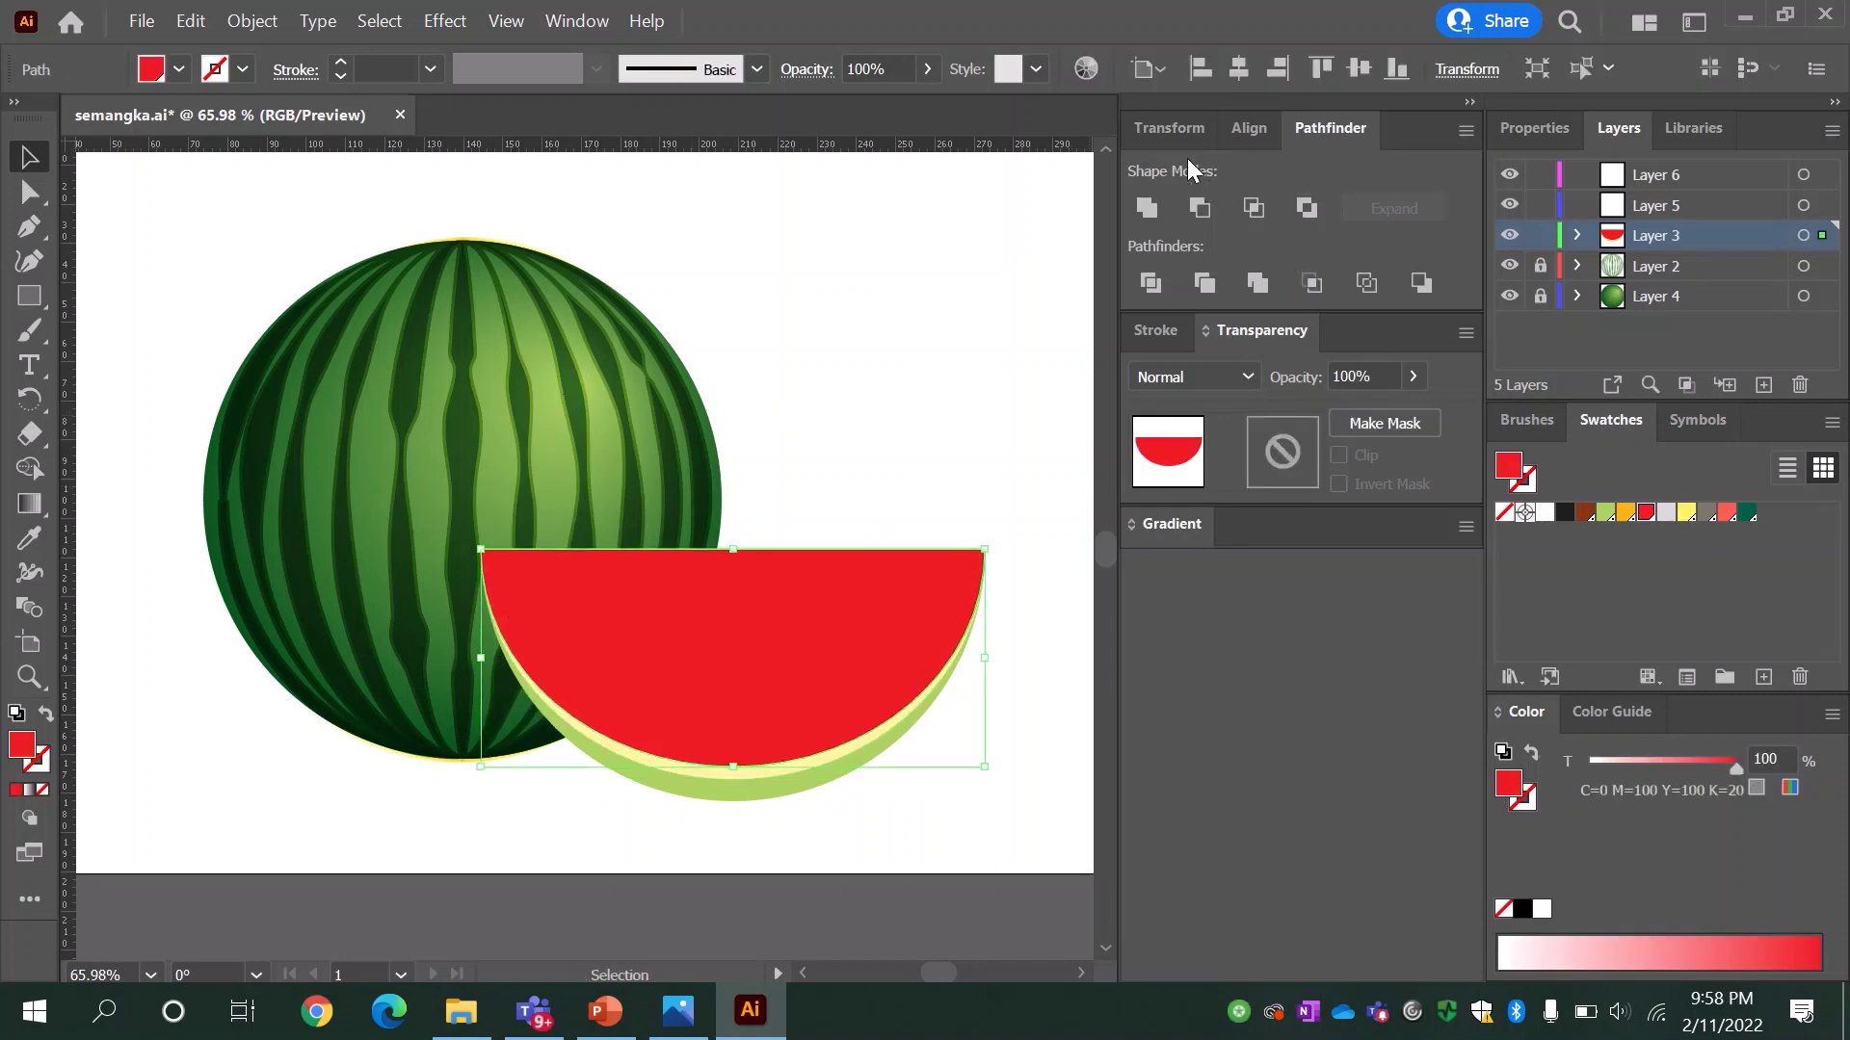
Step: Narrow the red flesh width by 3 mm and stretch the yellow rind downward
{"action": "left_click", "coordinate": [1169, 127]}
{"action": "key", "text": "End"}
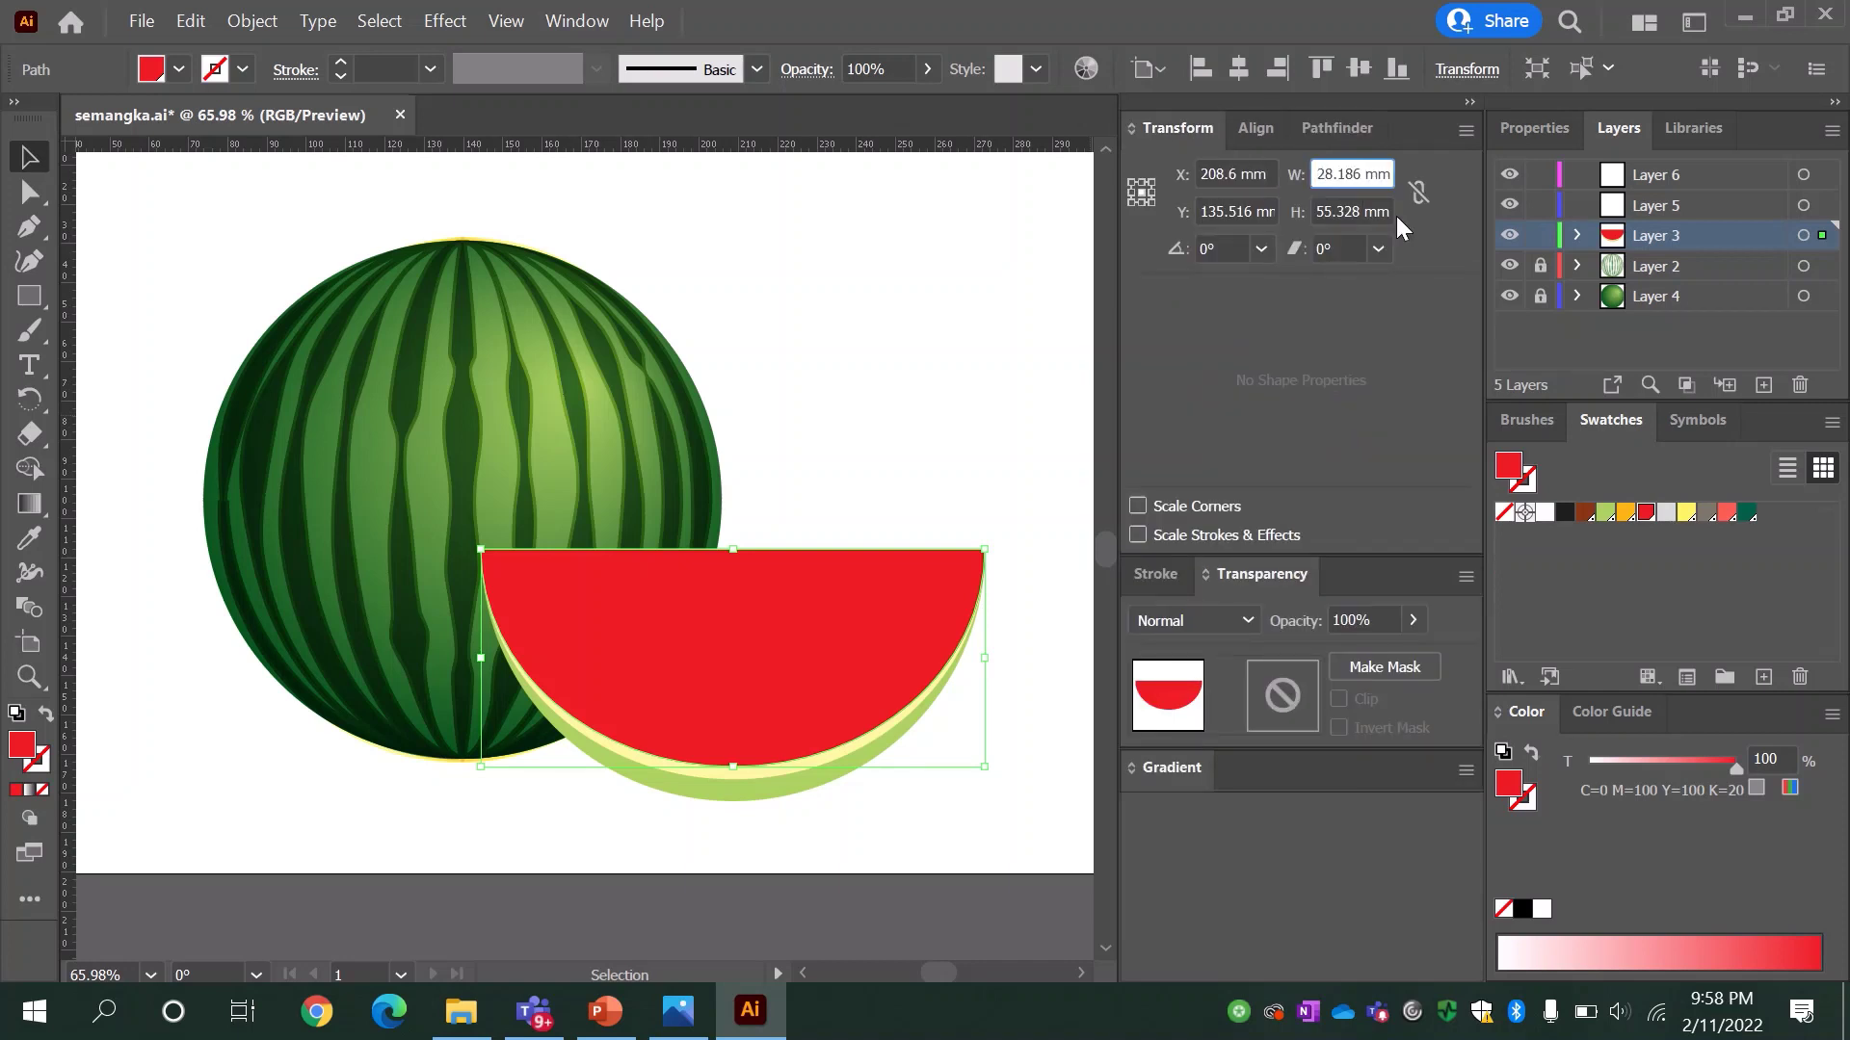
{"action": "type", "text": "-3"}
{"action": "key", "text": "Return"}
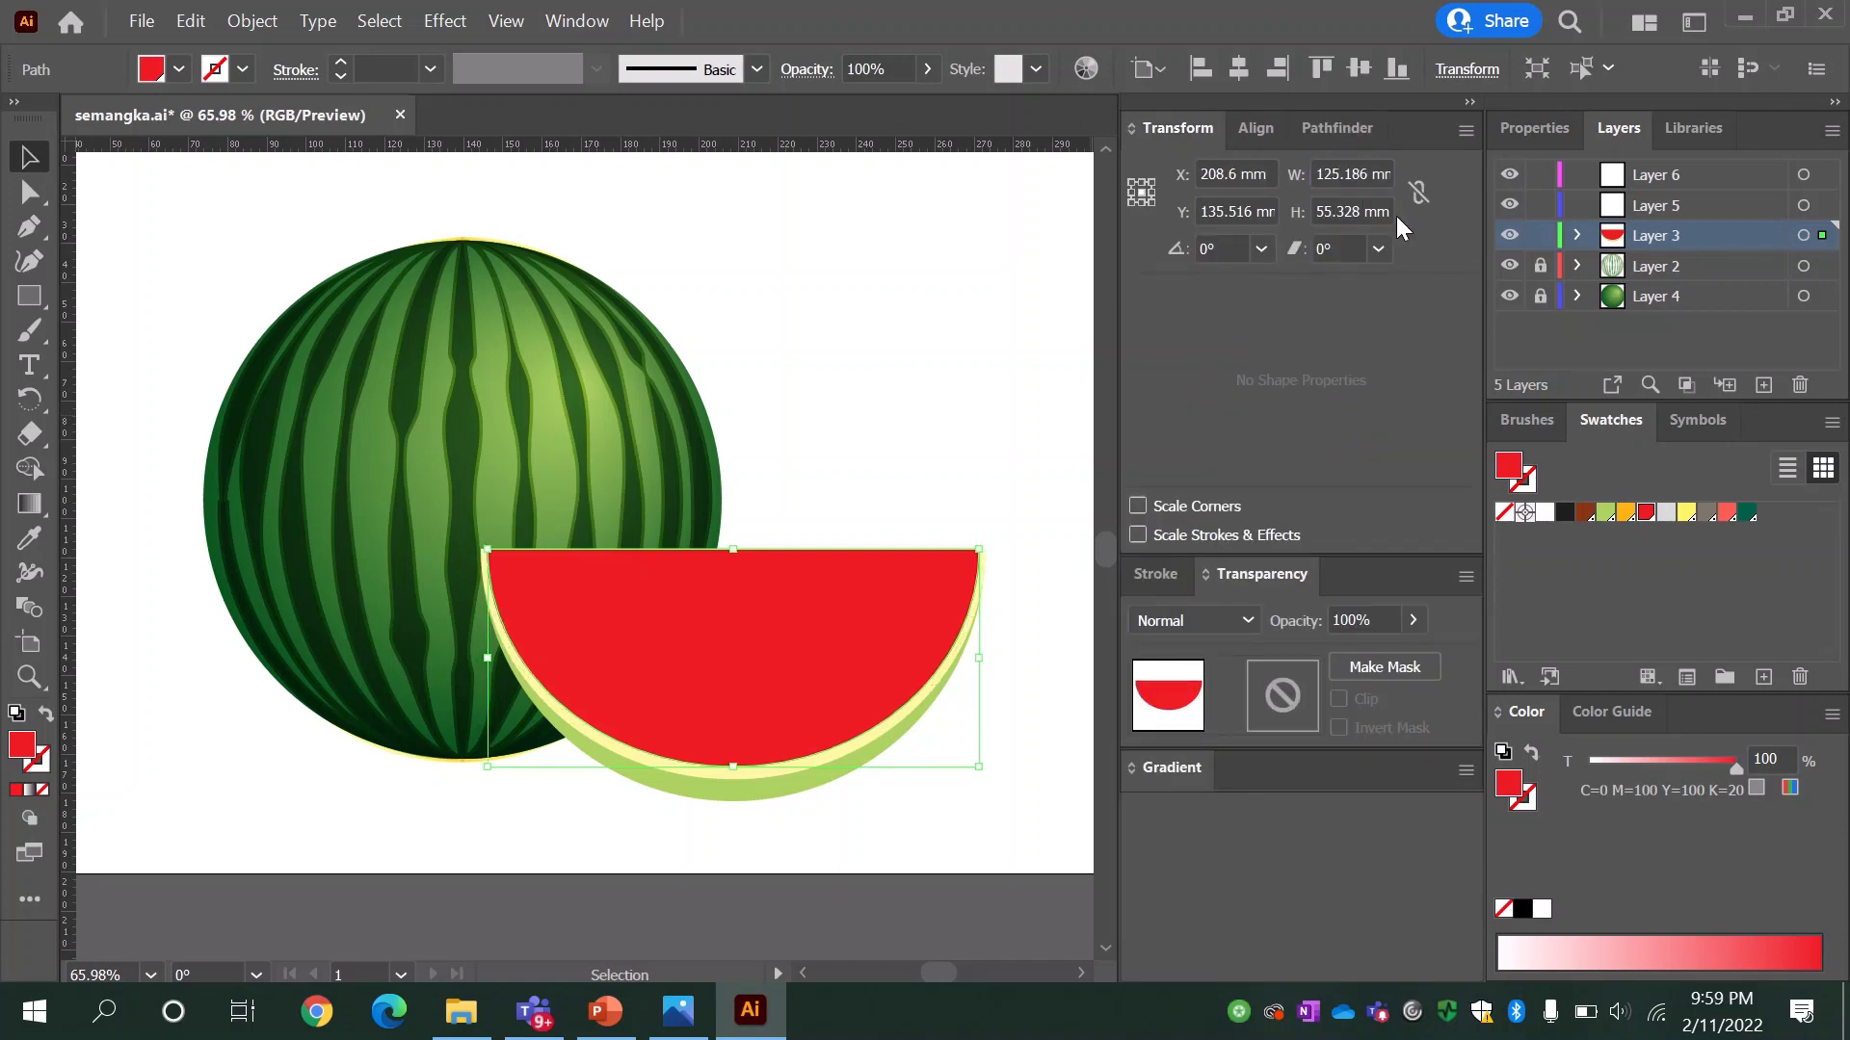
{"action": "left_click", "coordinate": [930, 388]}
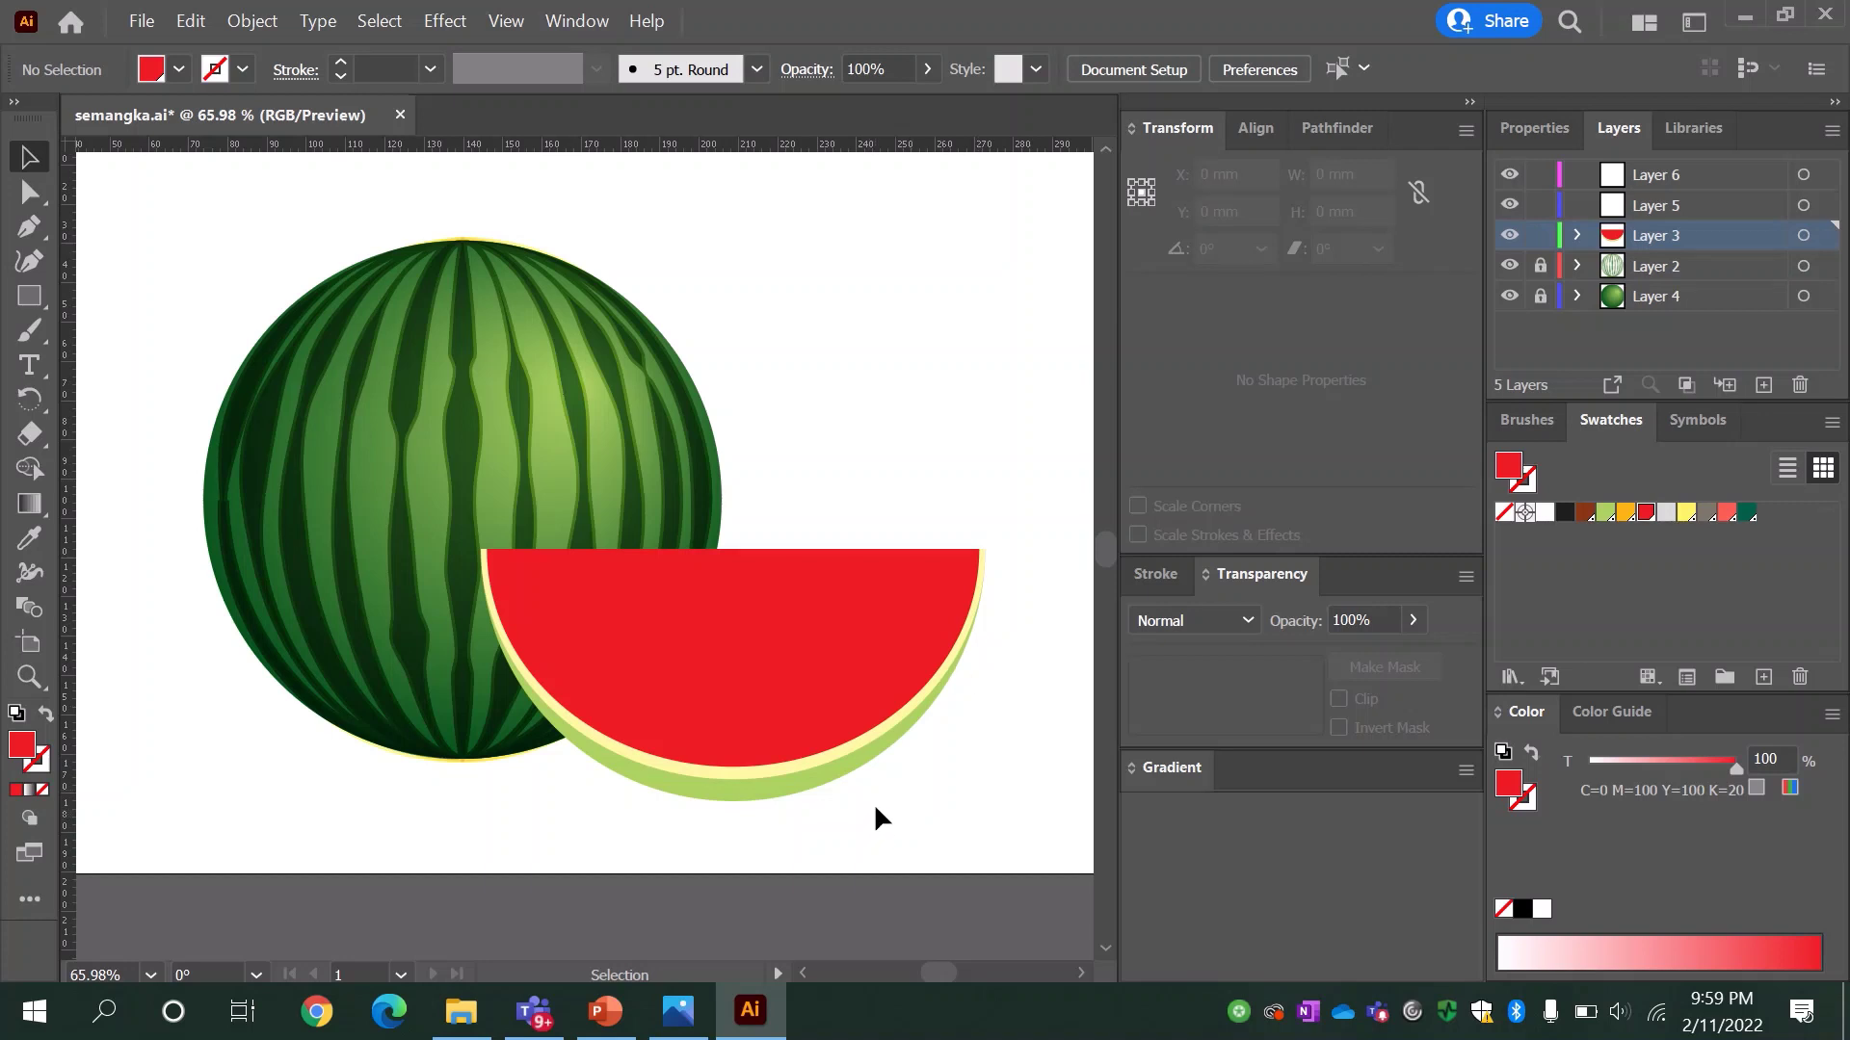
{"action": "left_click", "coordinate": [753, 799]}
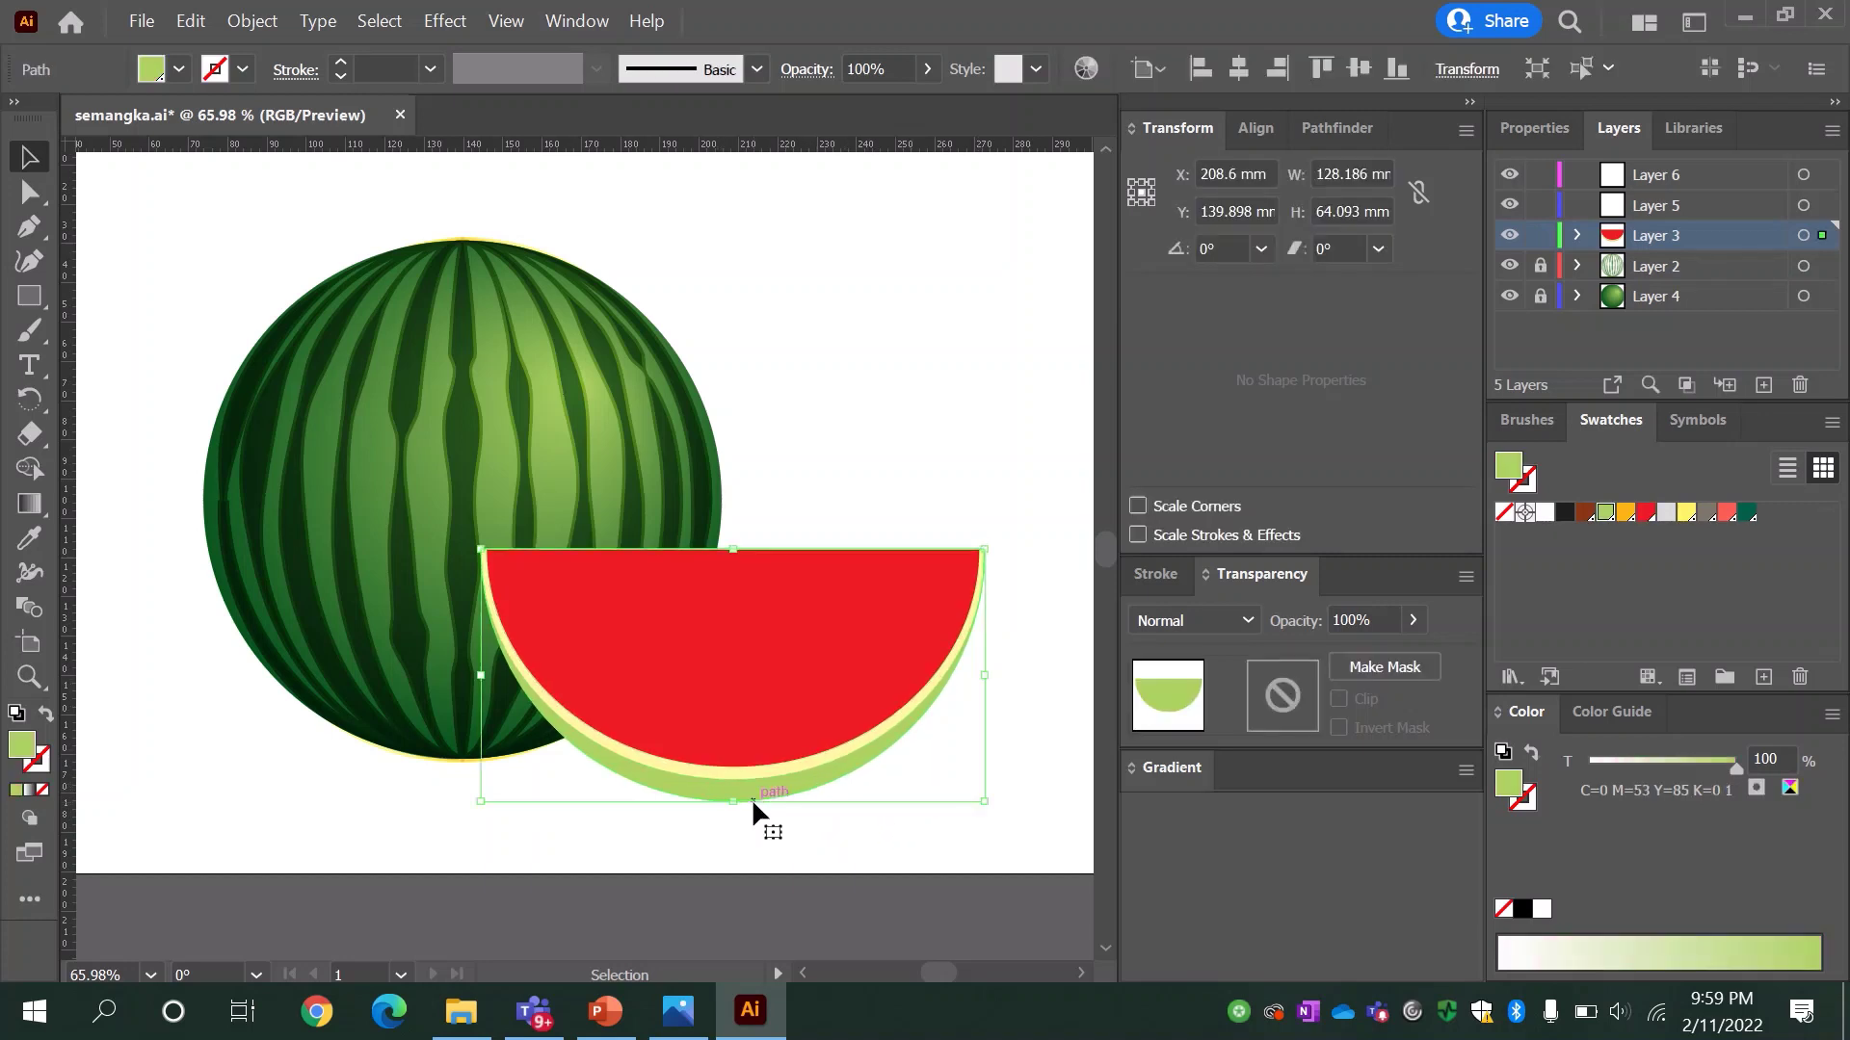
{"action": "left_click_drag", "start_coordinate": [733, 779], "coordinate": [730, 786]}
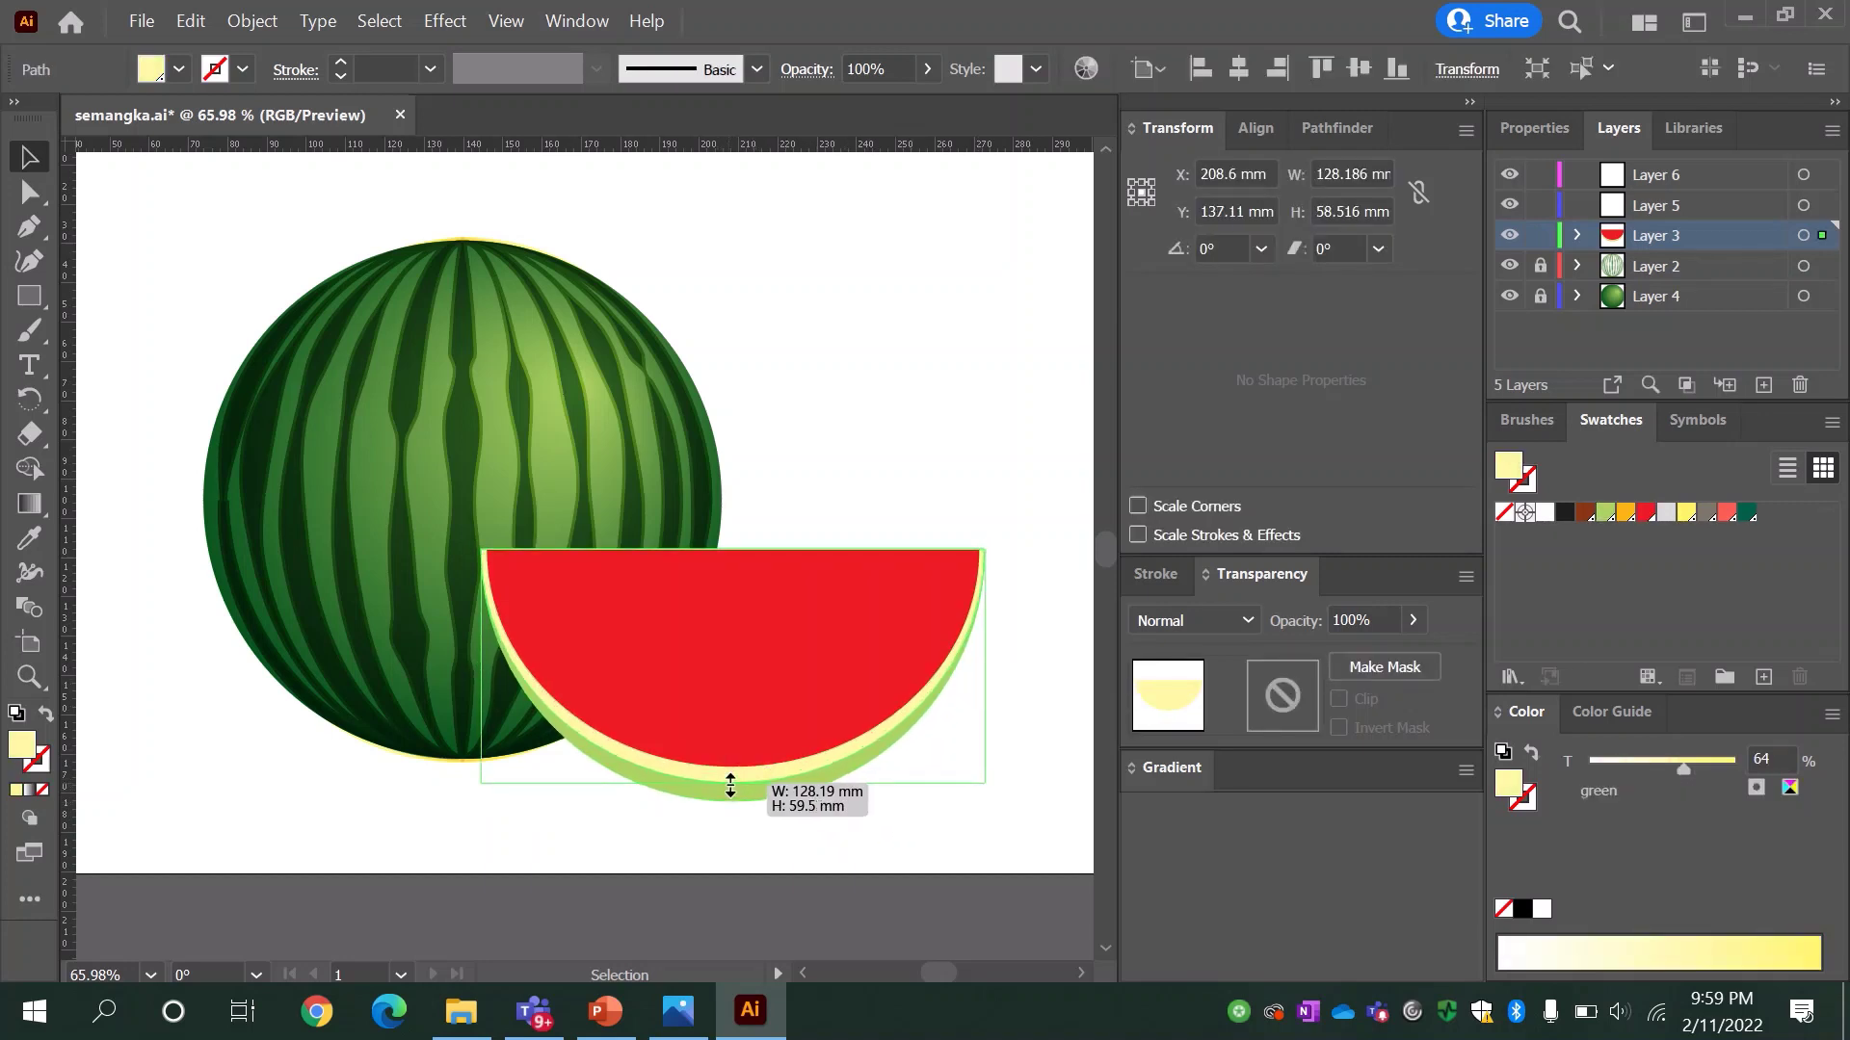
Step: Paste a copy of the green rind, send it backward, and offset it down and right
{"action": "left_click", "coordinate": [750, 794]}
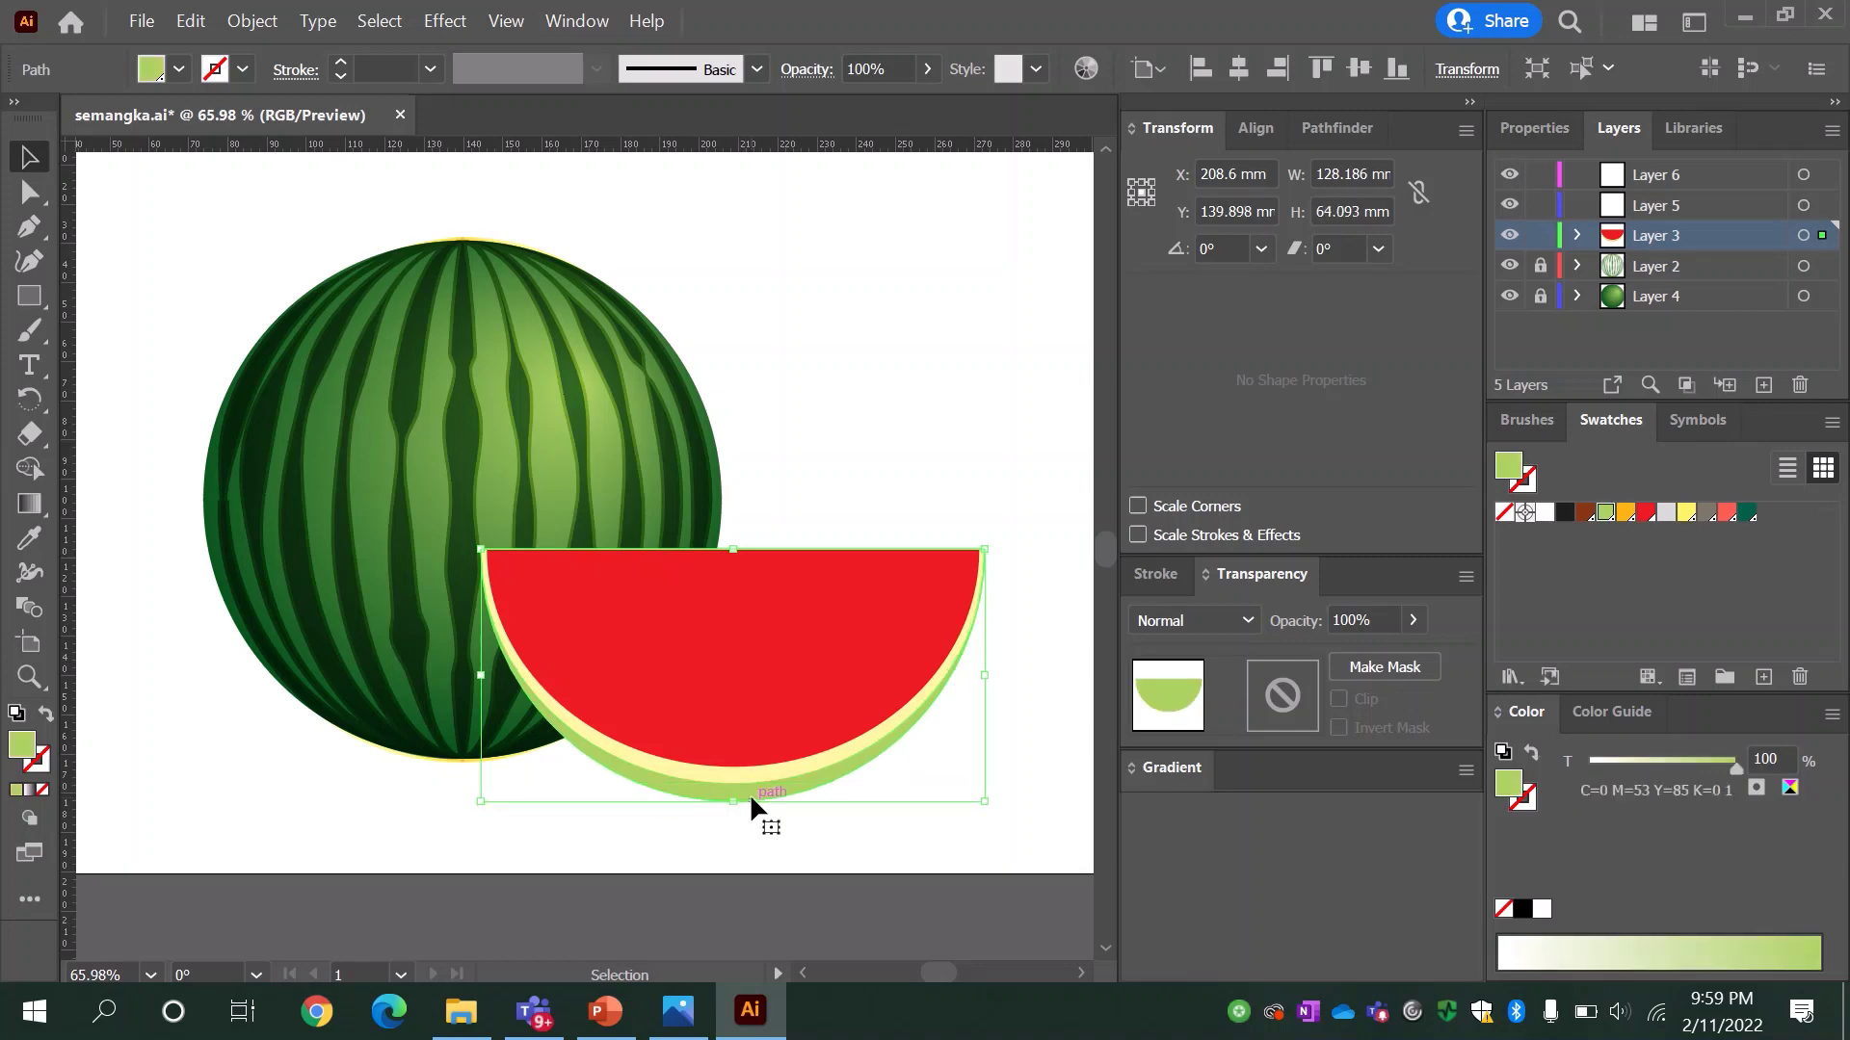
{"action": "left_click", "coordinate": [190, 19]}
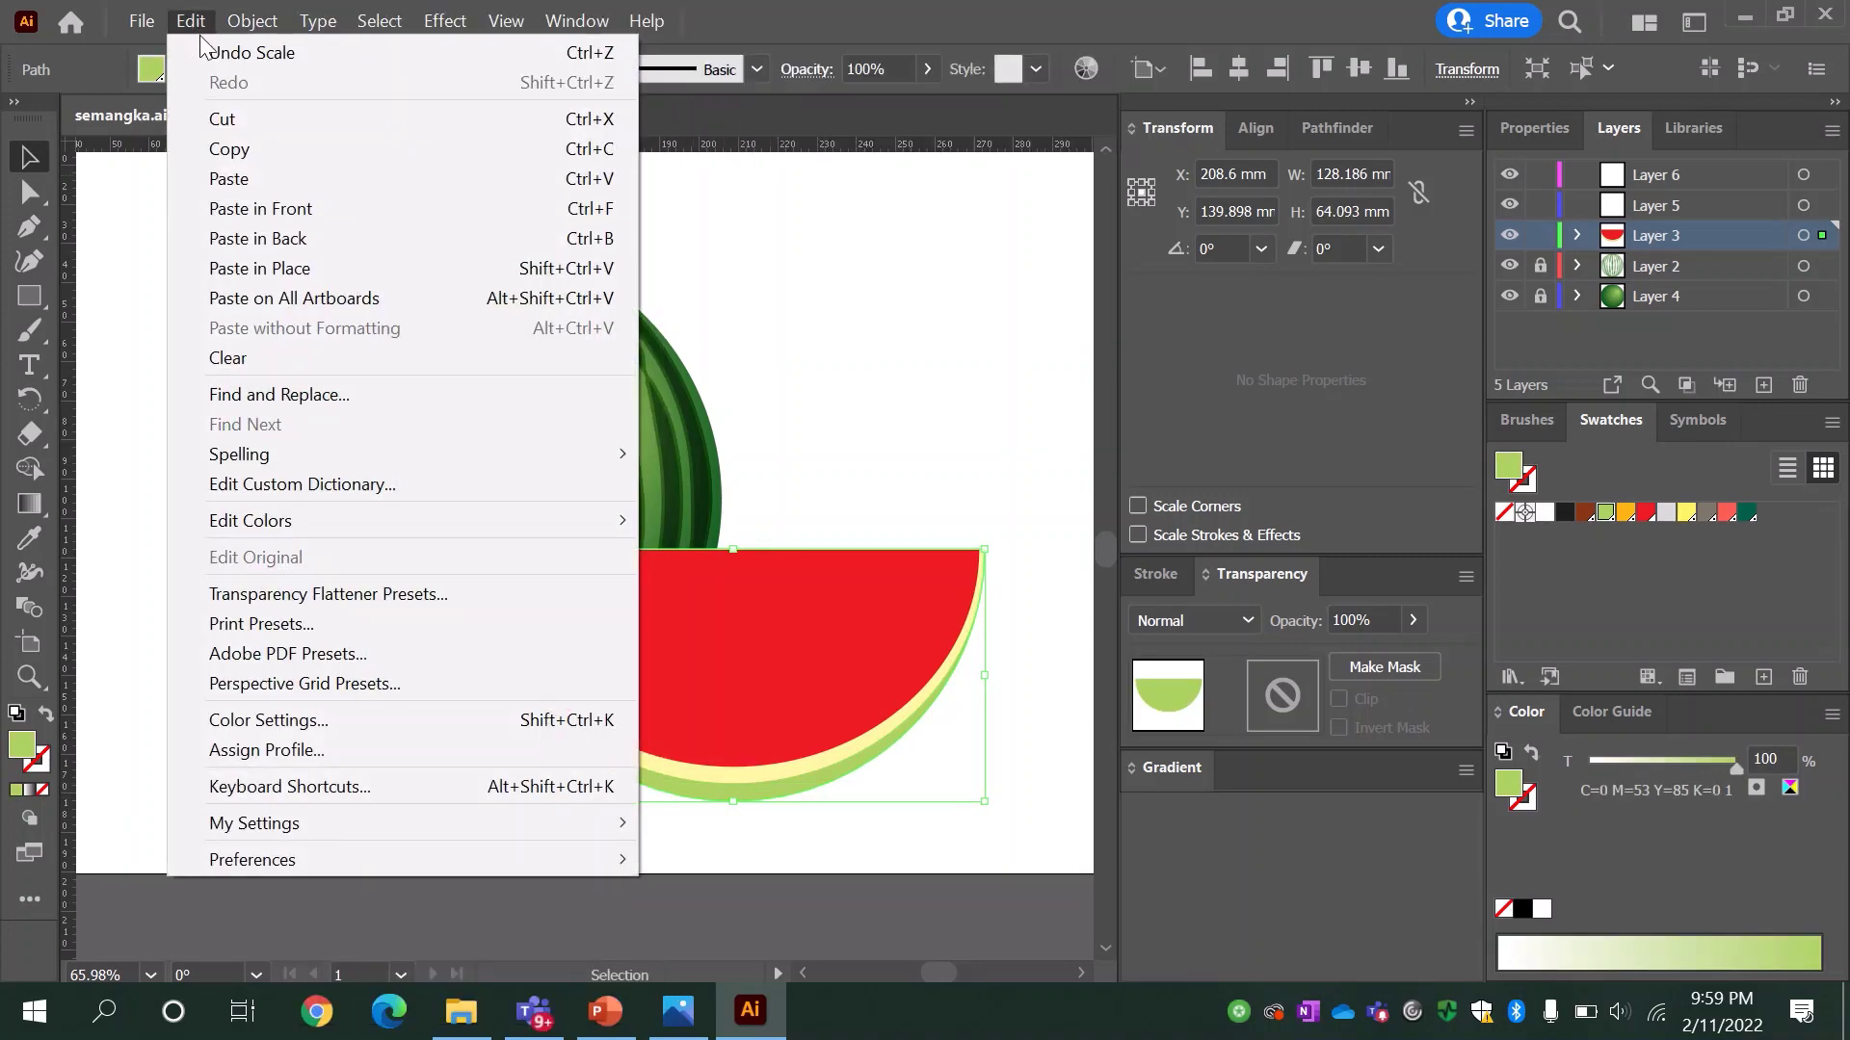
{"action": "left_click", "coordinate": [236, 150]}
{"action": "left_click", "coordinate": [197, 19]}
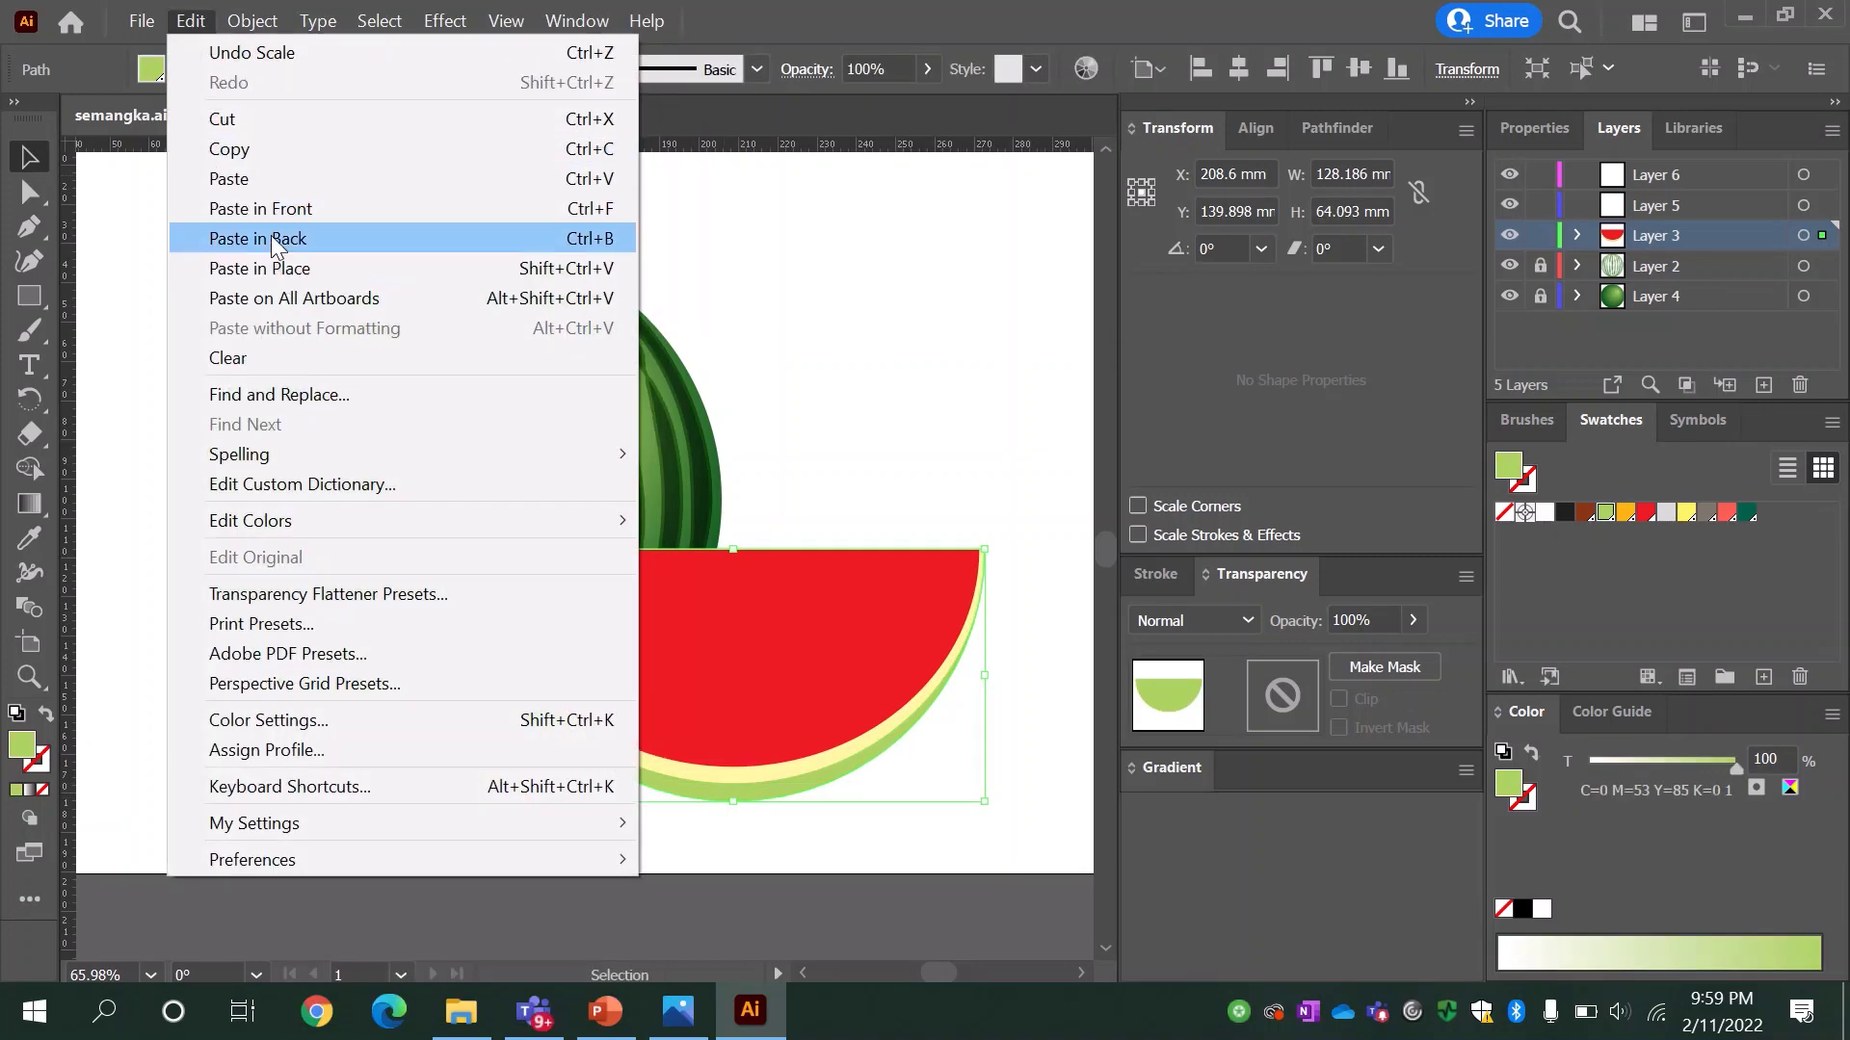
{"action": "left_click", "coordinate": [283, 269]}
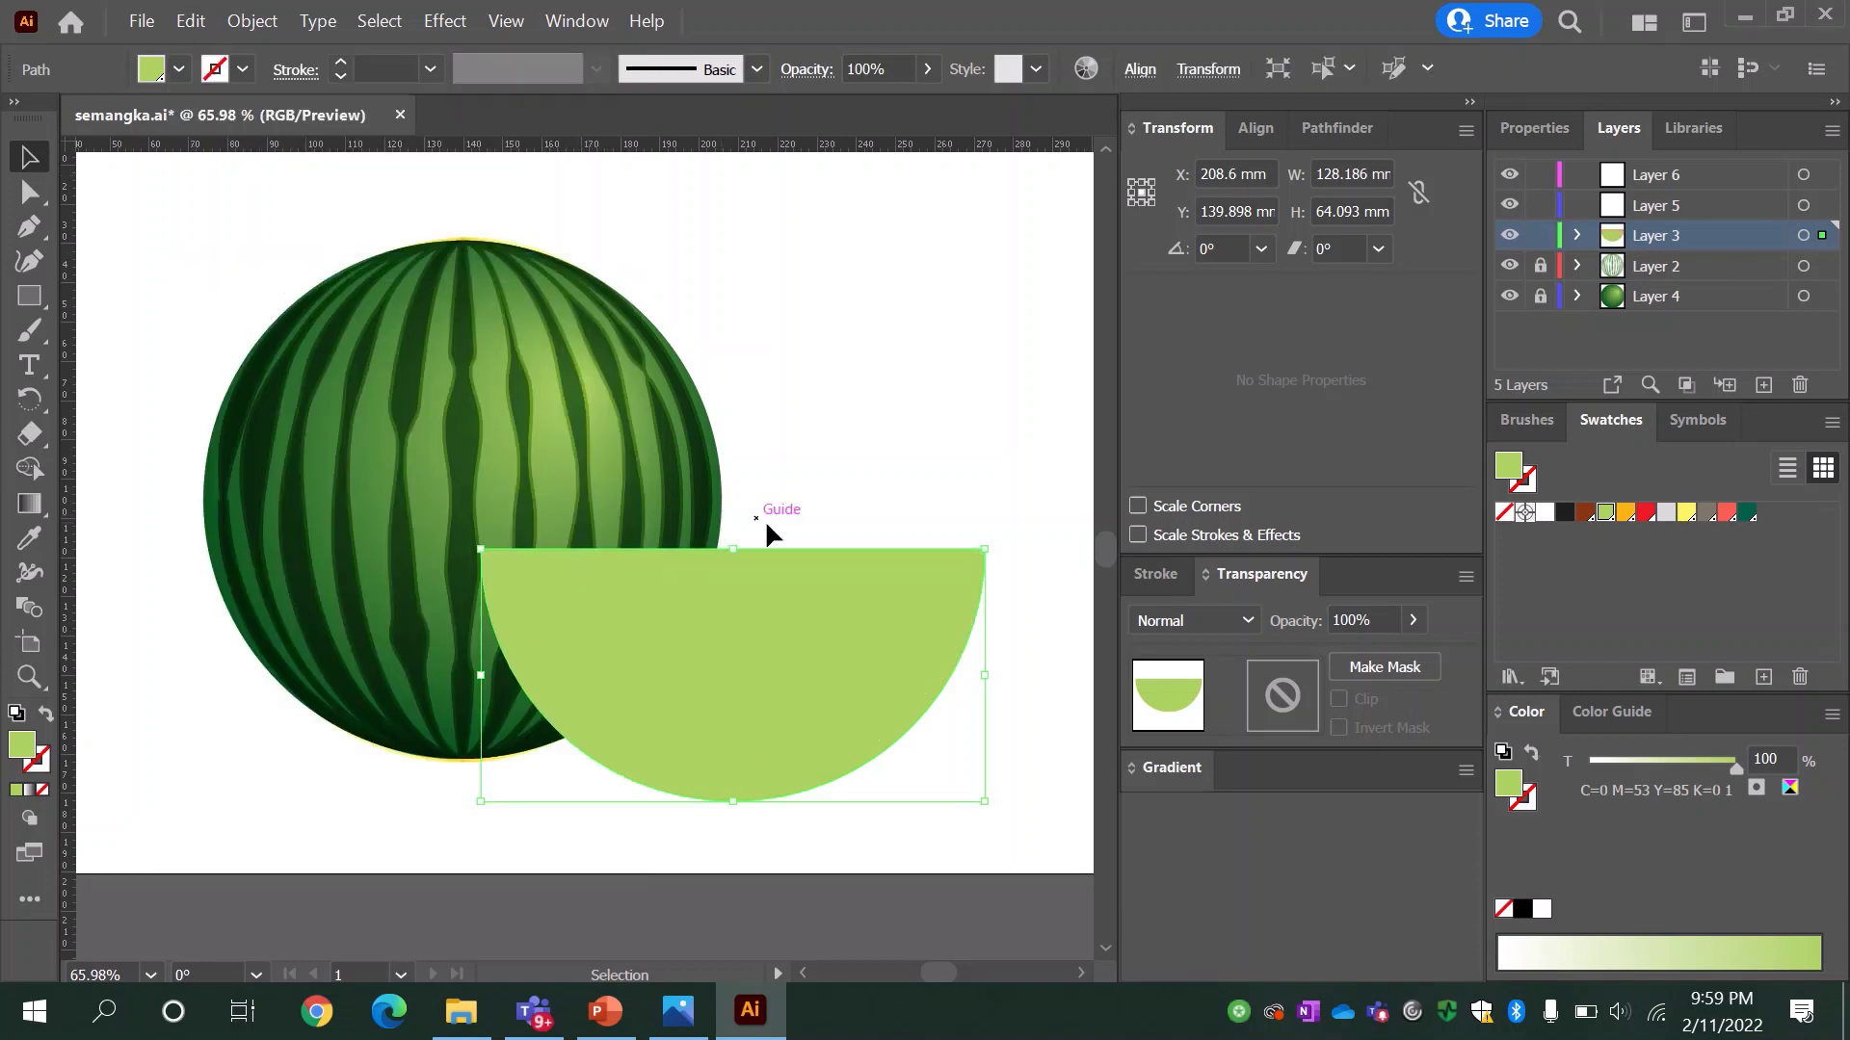
{"action": "key", "text": "ctrl+["}
{"action": "left_click", "coordinate": [764, 792]}
{"action": "mouse_move", "coordinate": [765, 792]}
{"action": "left_mouse_down"}
{"action": "mouse_move", "coordinate": [807, 821]}
{"action": "mouse_move", "coordinate": [798, 809]}
{"action": "left_mouse_up"}
Step: Give the light green rind a dark green stroke
{"action": "left_click", "coordinate": [896, 812]}
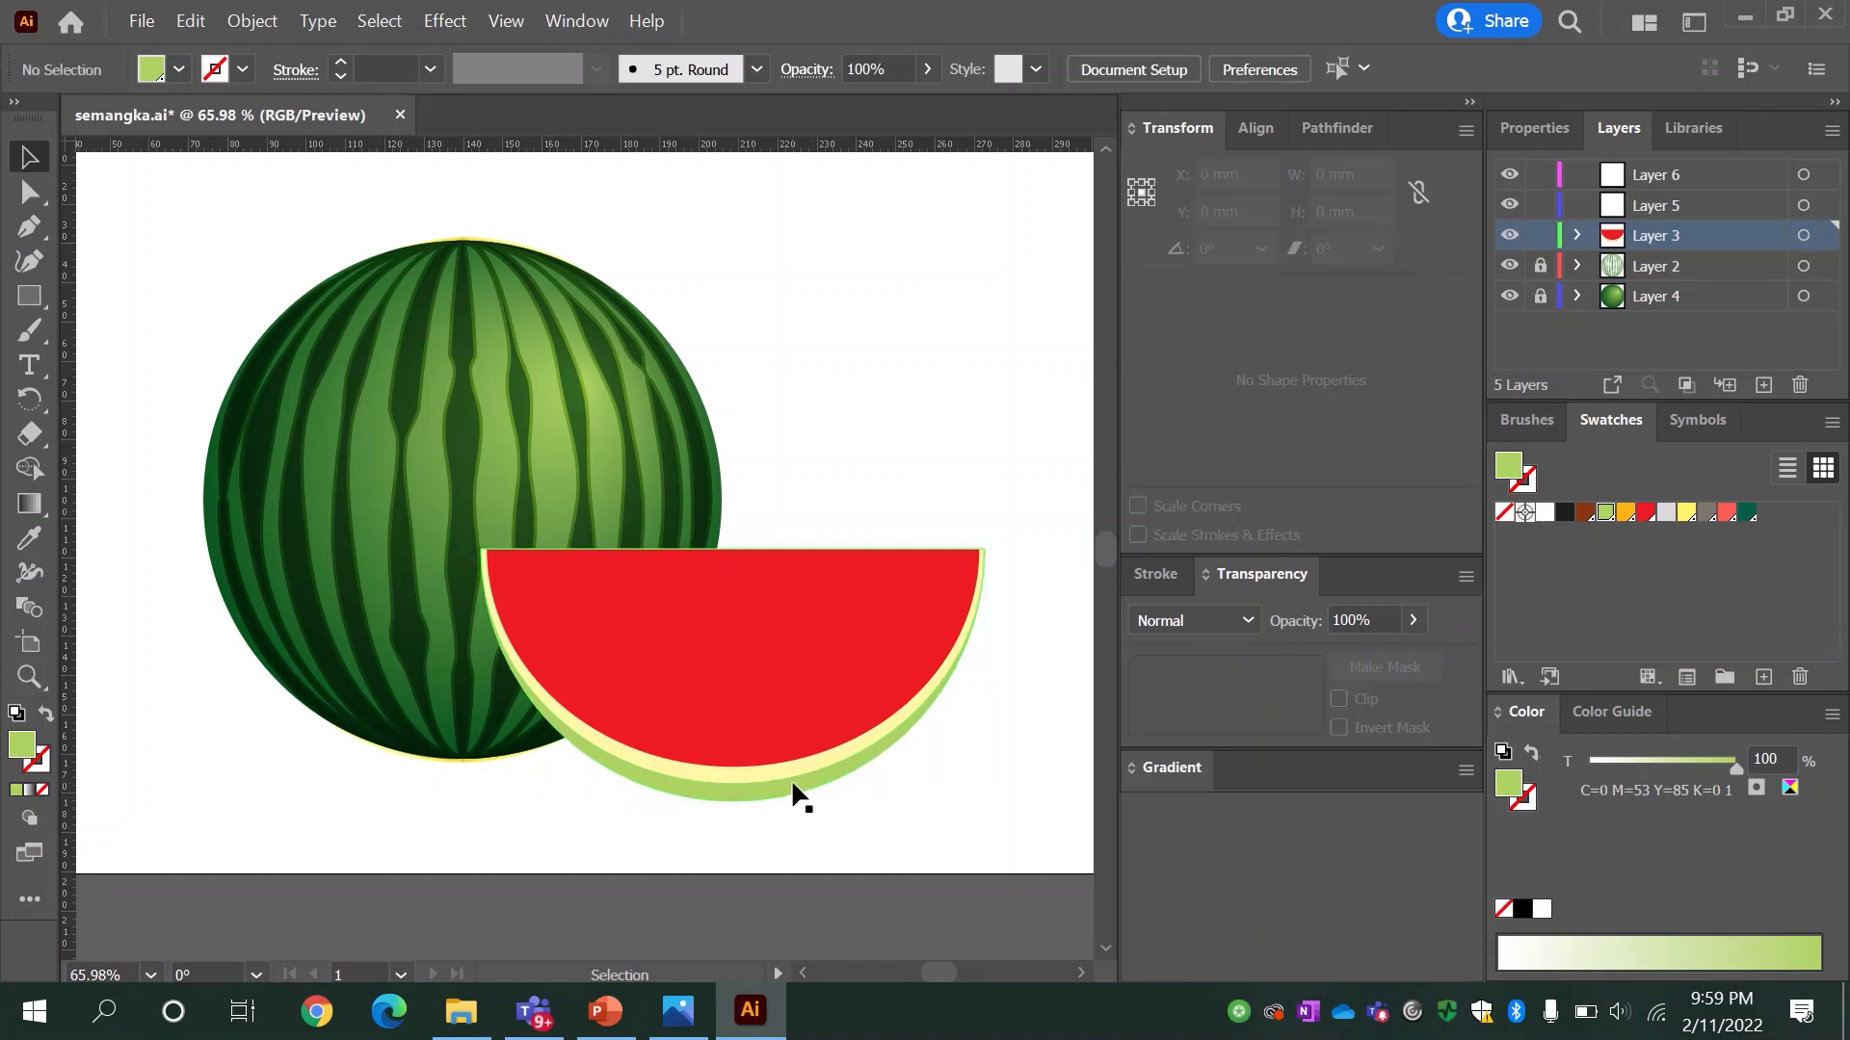
{"action": "left_click", "coordinate": [792, 784]}
{"action": "left_click", "coordinate": [1518, 479]}
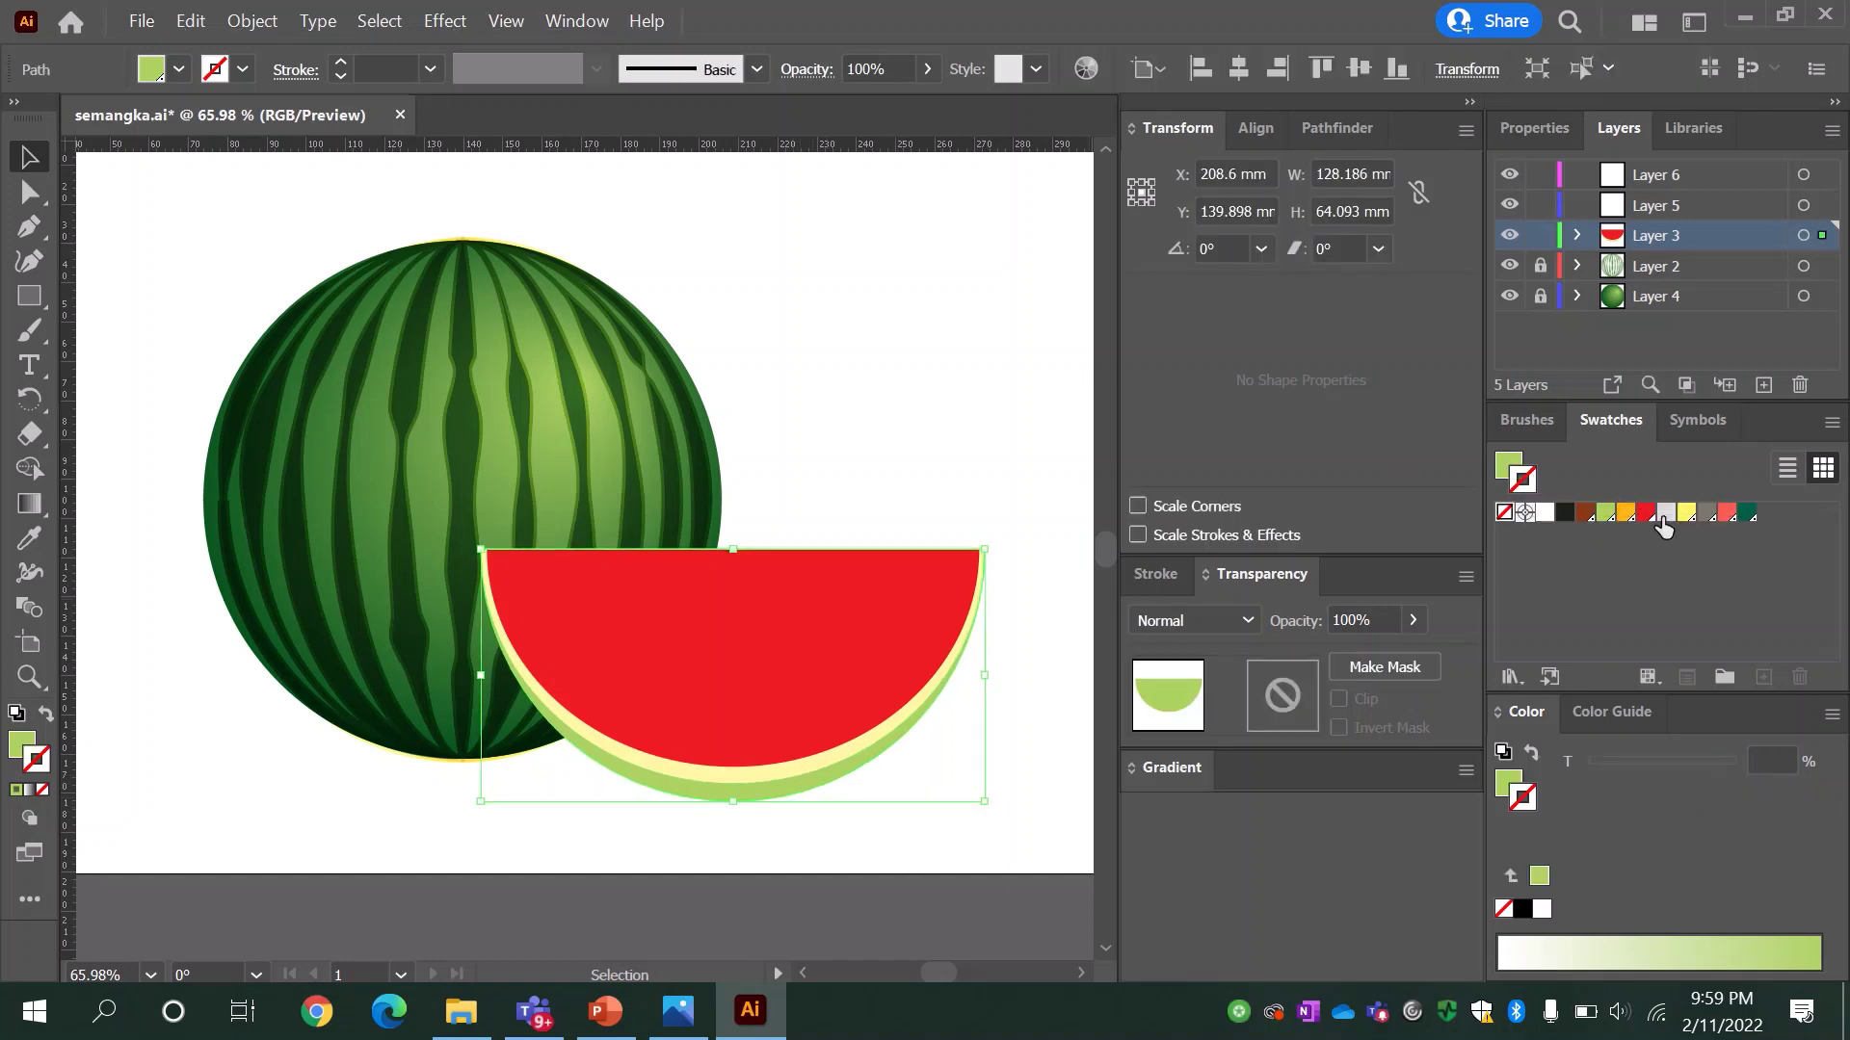
{"action": "left_click", "coordinate": [1746, 513]}
{"action": "left_click", "coordinate": [905, 427]}
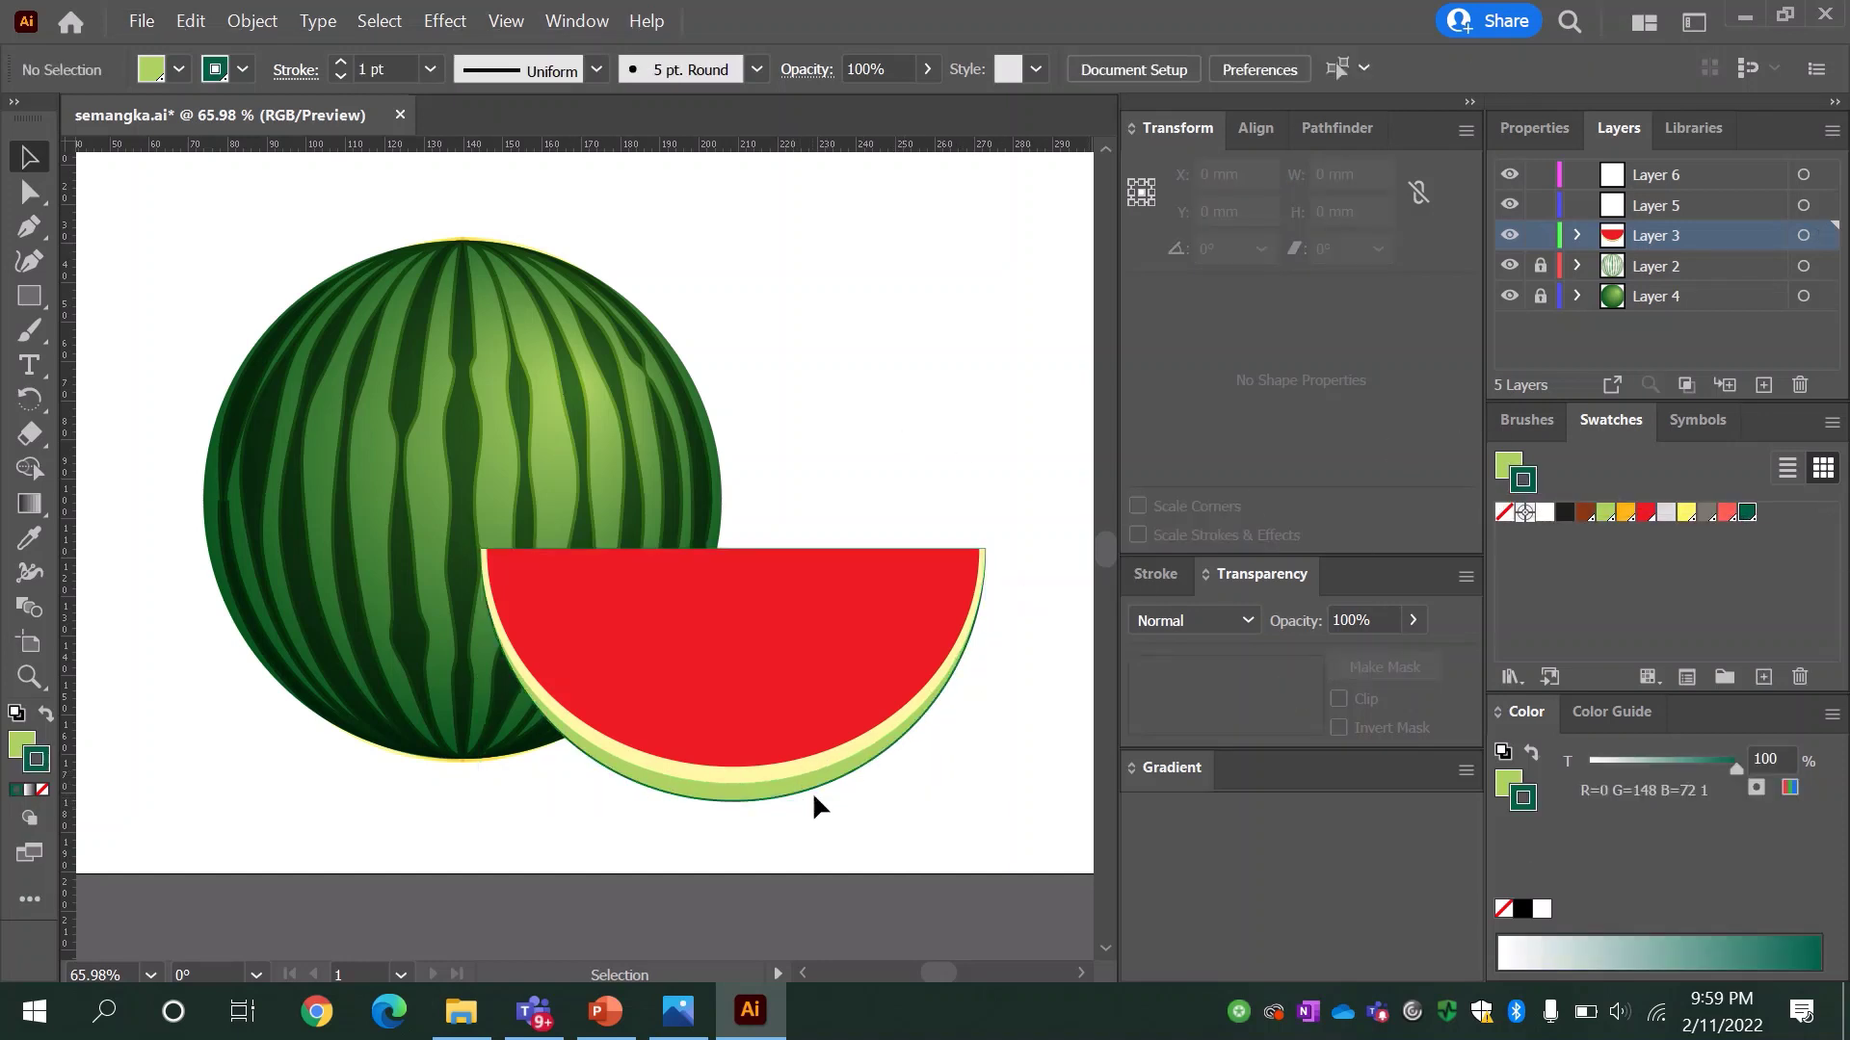
Step: Create a three-point star triangle on the slice, shrunk to about 8 mm wide
{"action": "left_click", "coordinate": [32, 302]}
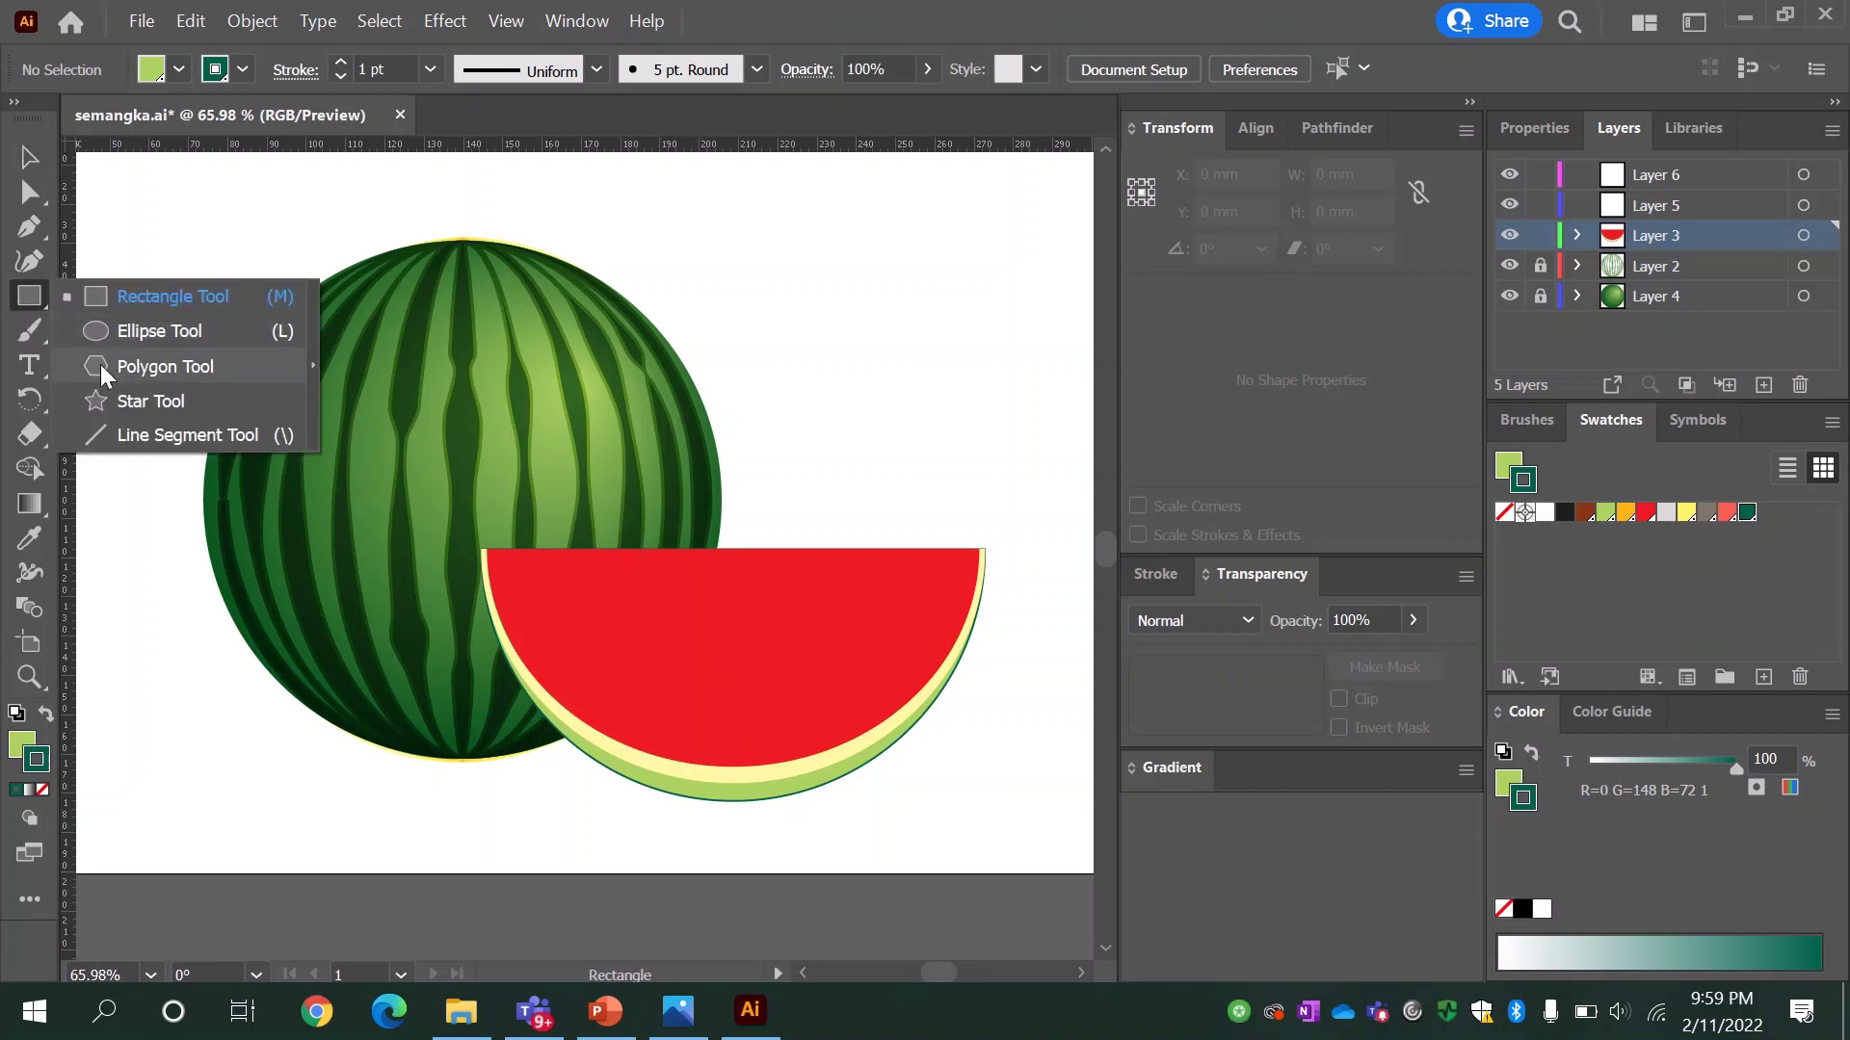
{"action": "left_click", "coordinate": [125, 401]}
{"action": "left_click", "coordinate": [615, 609]}
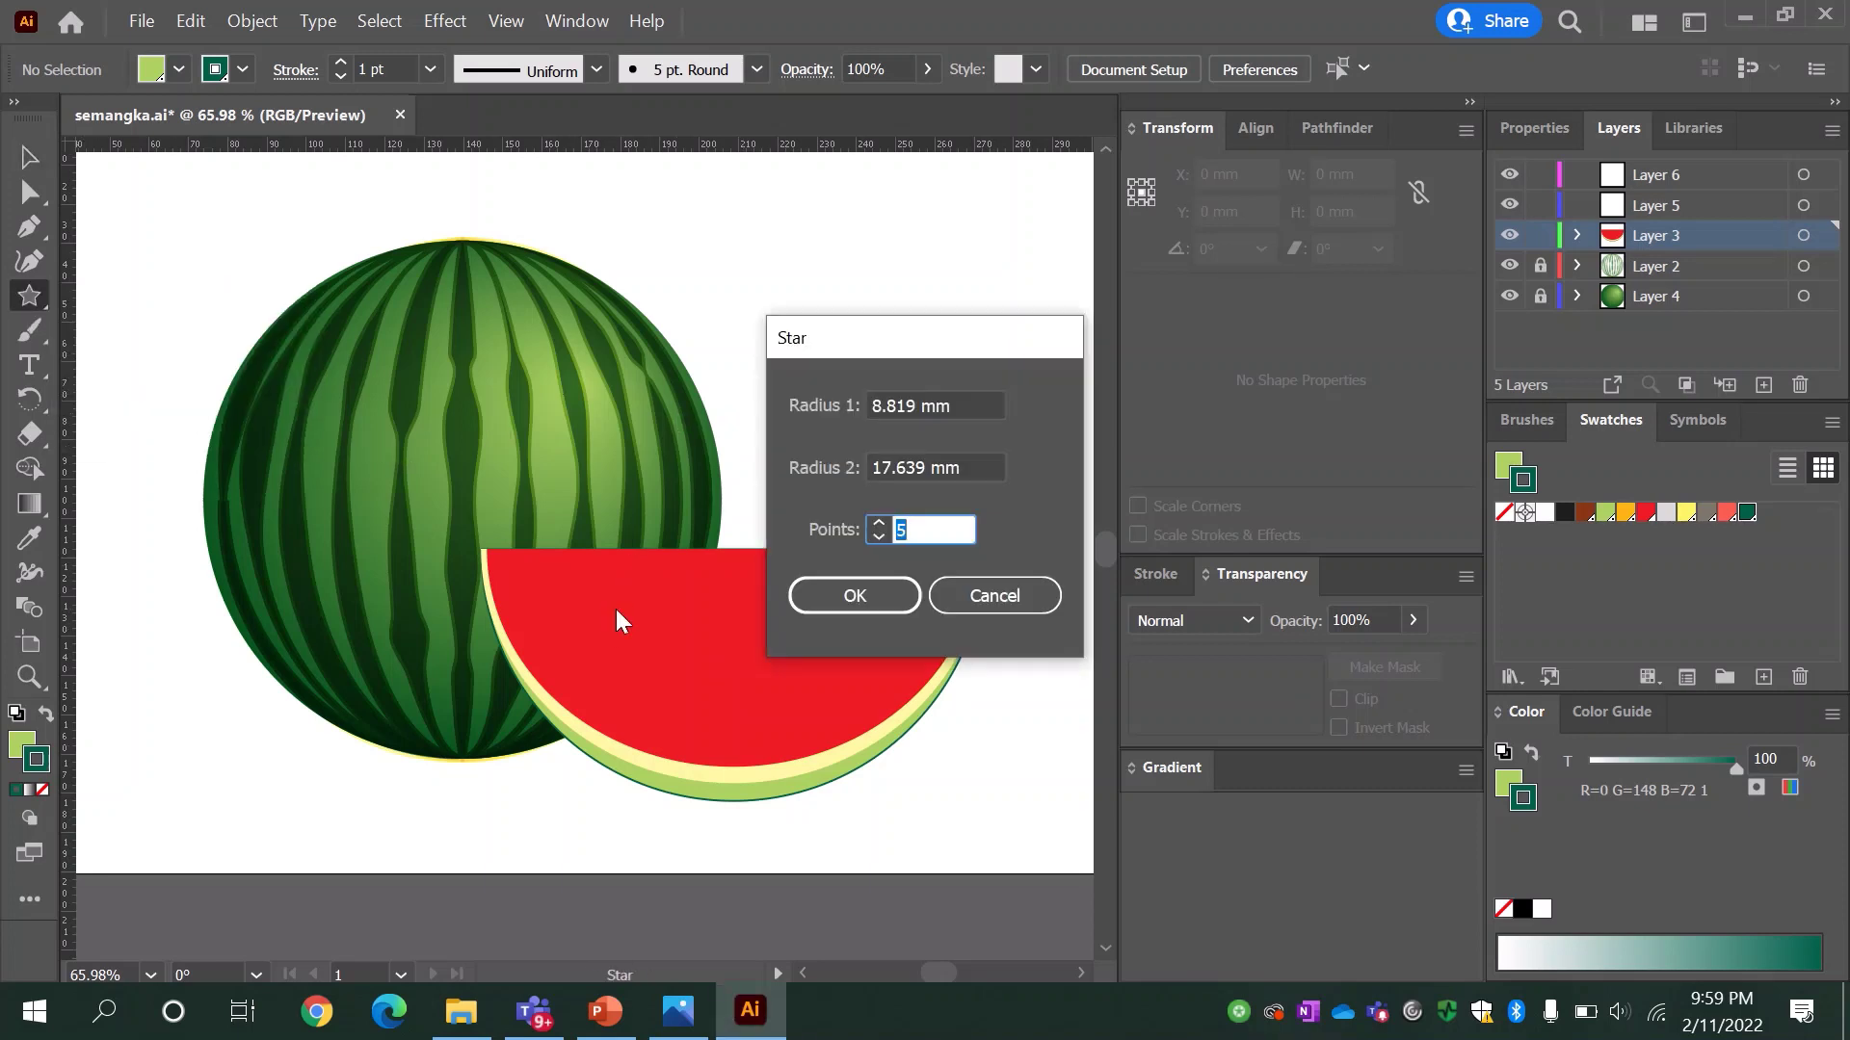
{"action": "type", "text": "3"}
{"action": "key", "text": "Return"}
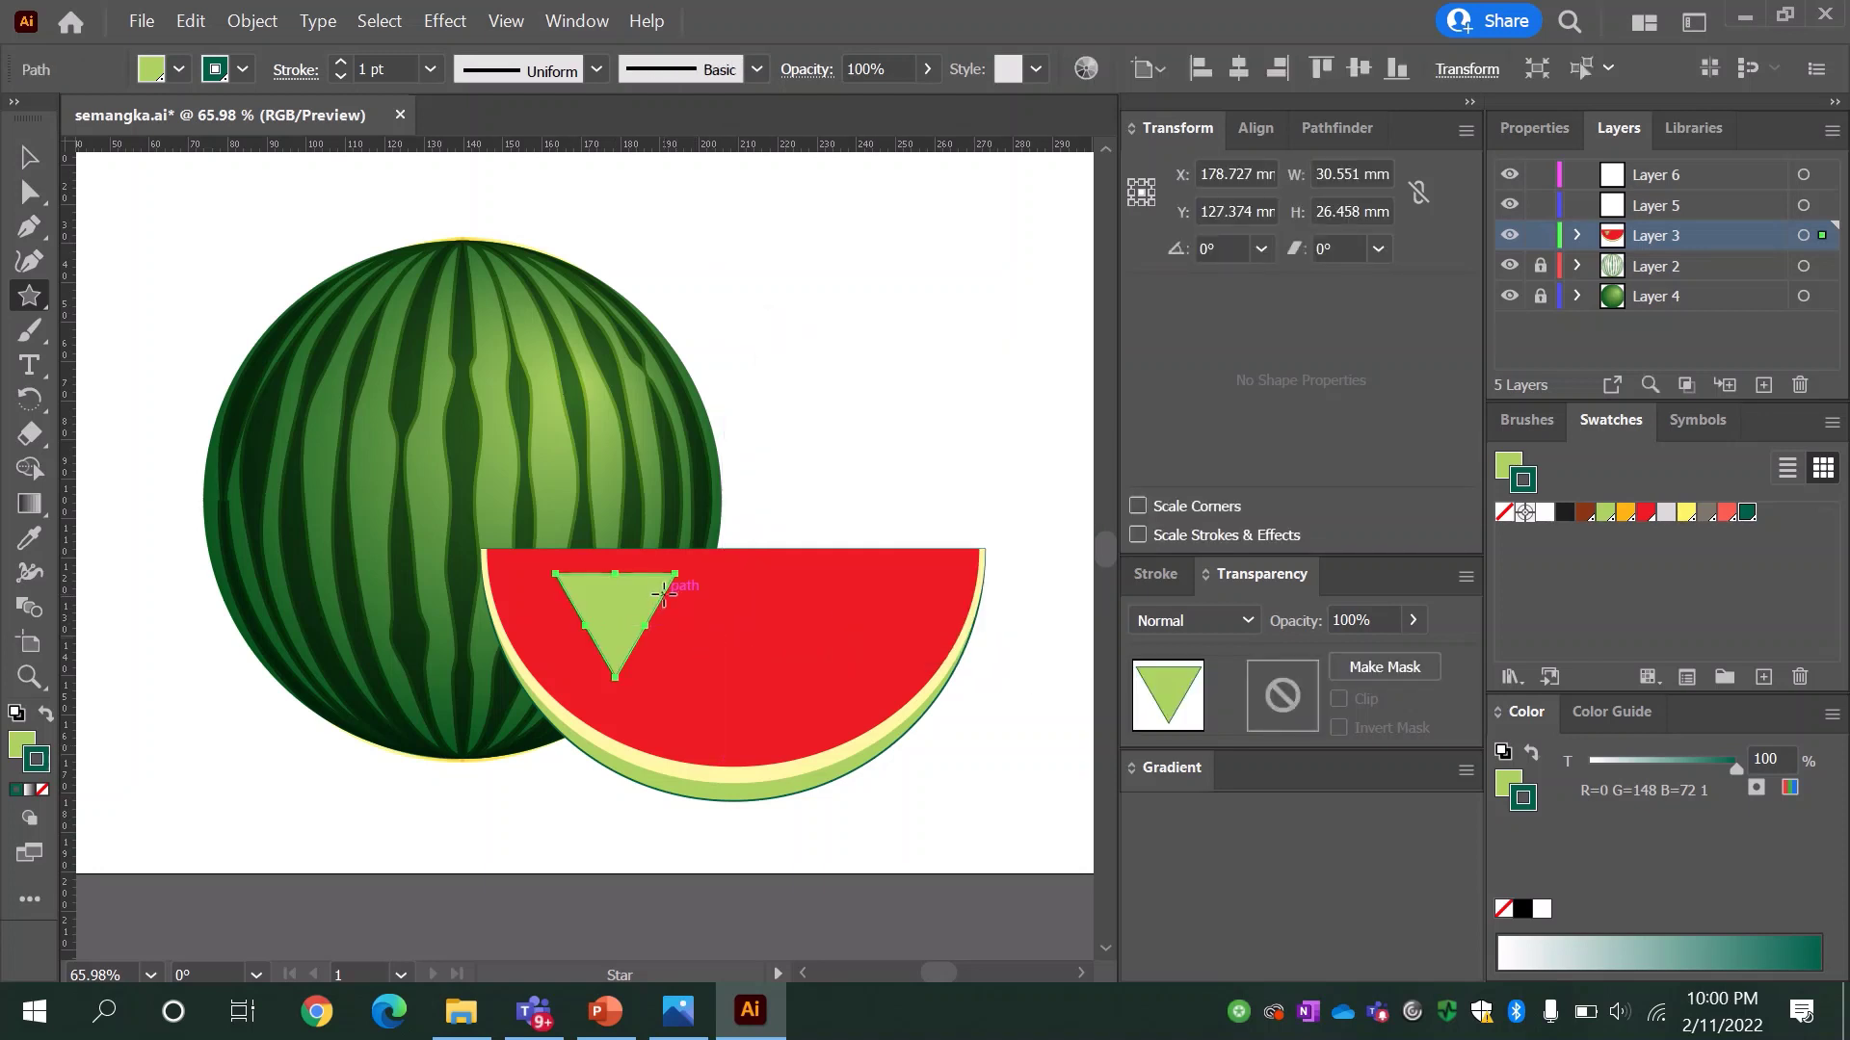
{"action": "key", "text": "v"}
{"action": "left_click_drag", "start_coordinate": [676, 573], "coordinate": [571, 666]}
Step: Make the triangle black with no stroke, narrow it, and round its corners into a seed
{"action": "key", "text": "z"}
{"action": "mouse_move", "coordinate": [504, 549]}
{"action": "left_mouse_down"}
{"action": "mouse_move", "coordinate": [673, 719]}
{"action": "mouse_move", "coordinate": [610, 603]}
{"action": "left_mouse_up"}
{"action": "key", "text": "v"}
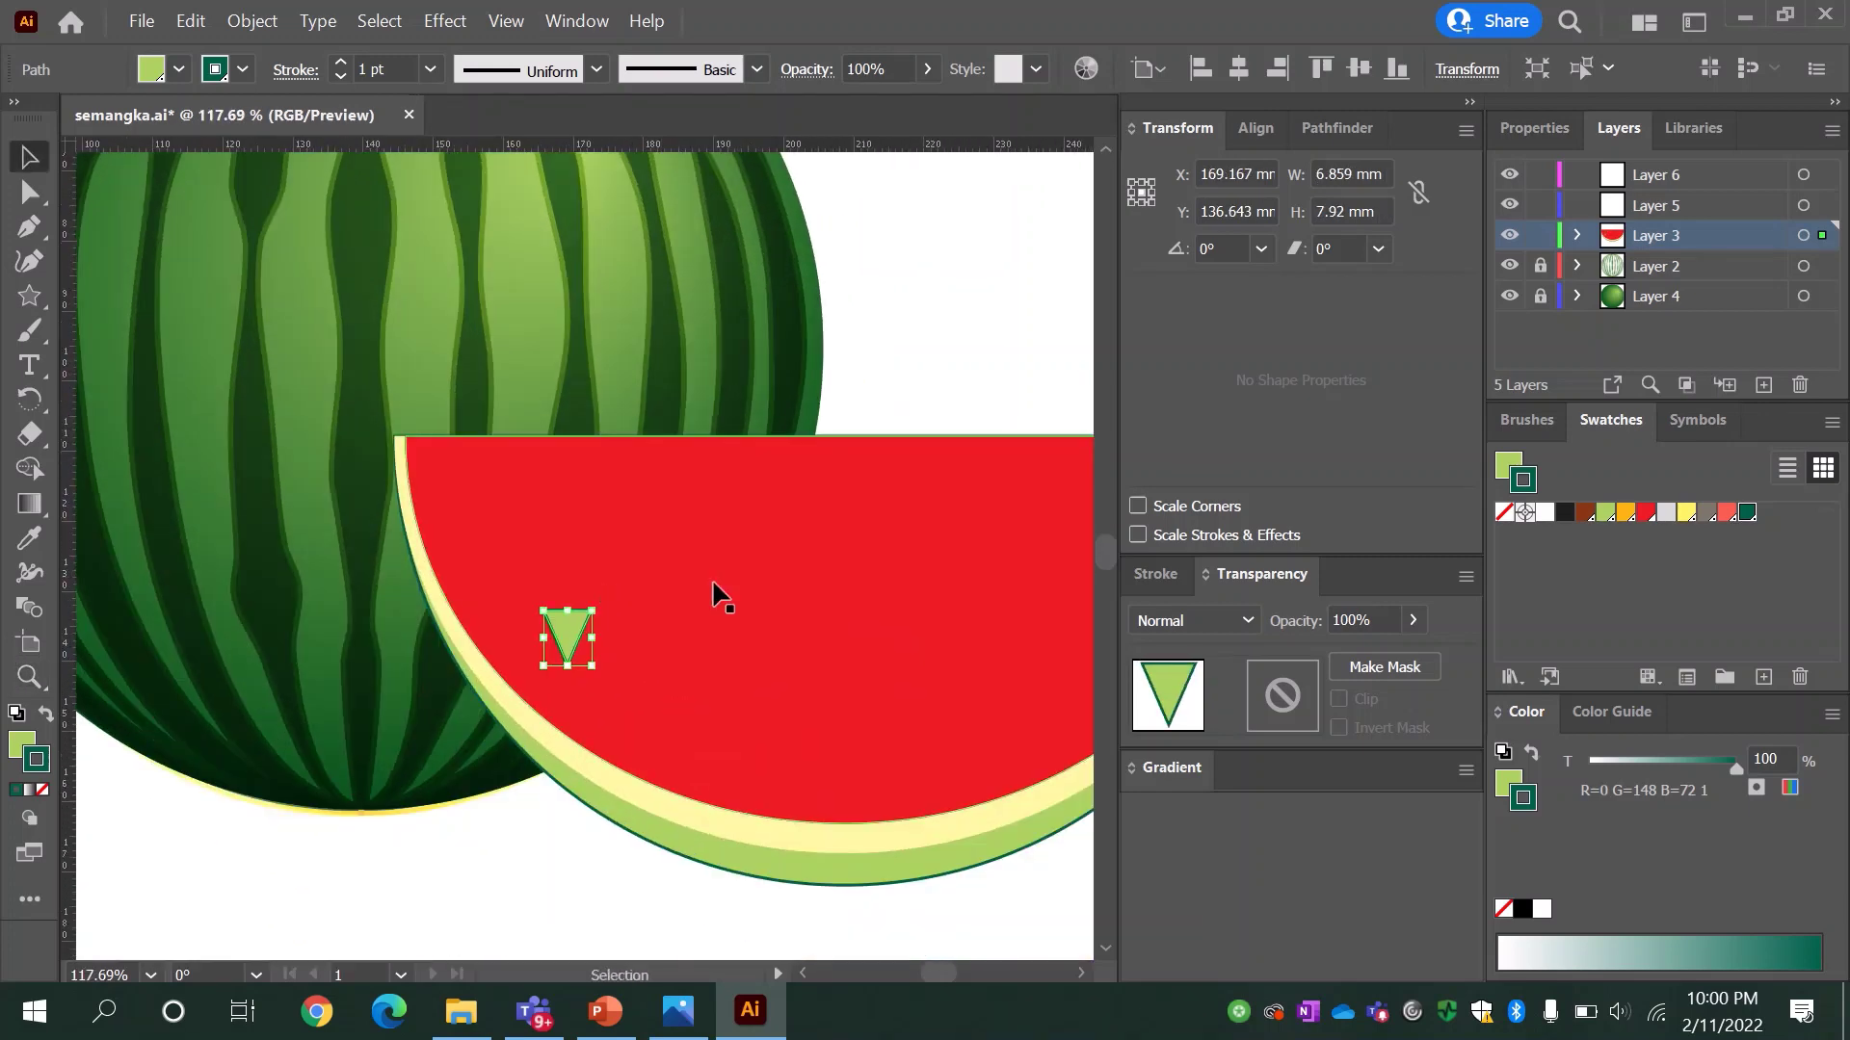
{"action": "left_click_drag", "start_coordinate": [1565, 512], "coordinate": [1506, 464]}
{"action": "left_click", "coordinate": [1504, 511]}
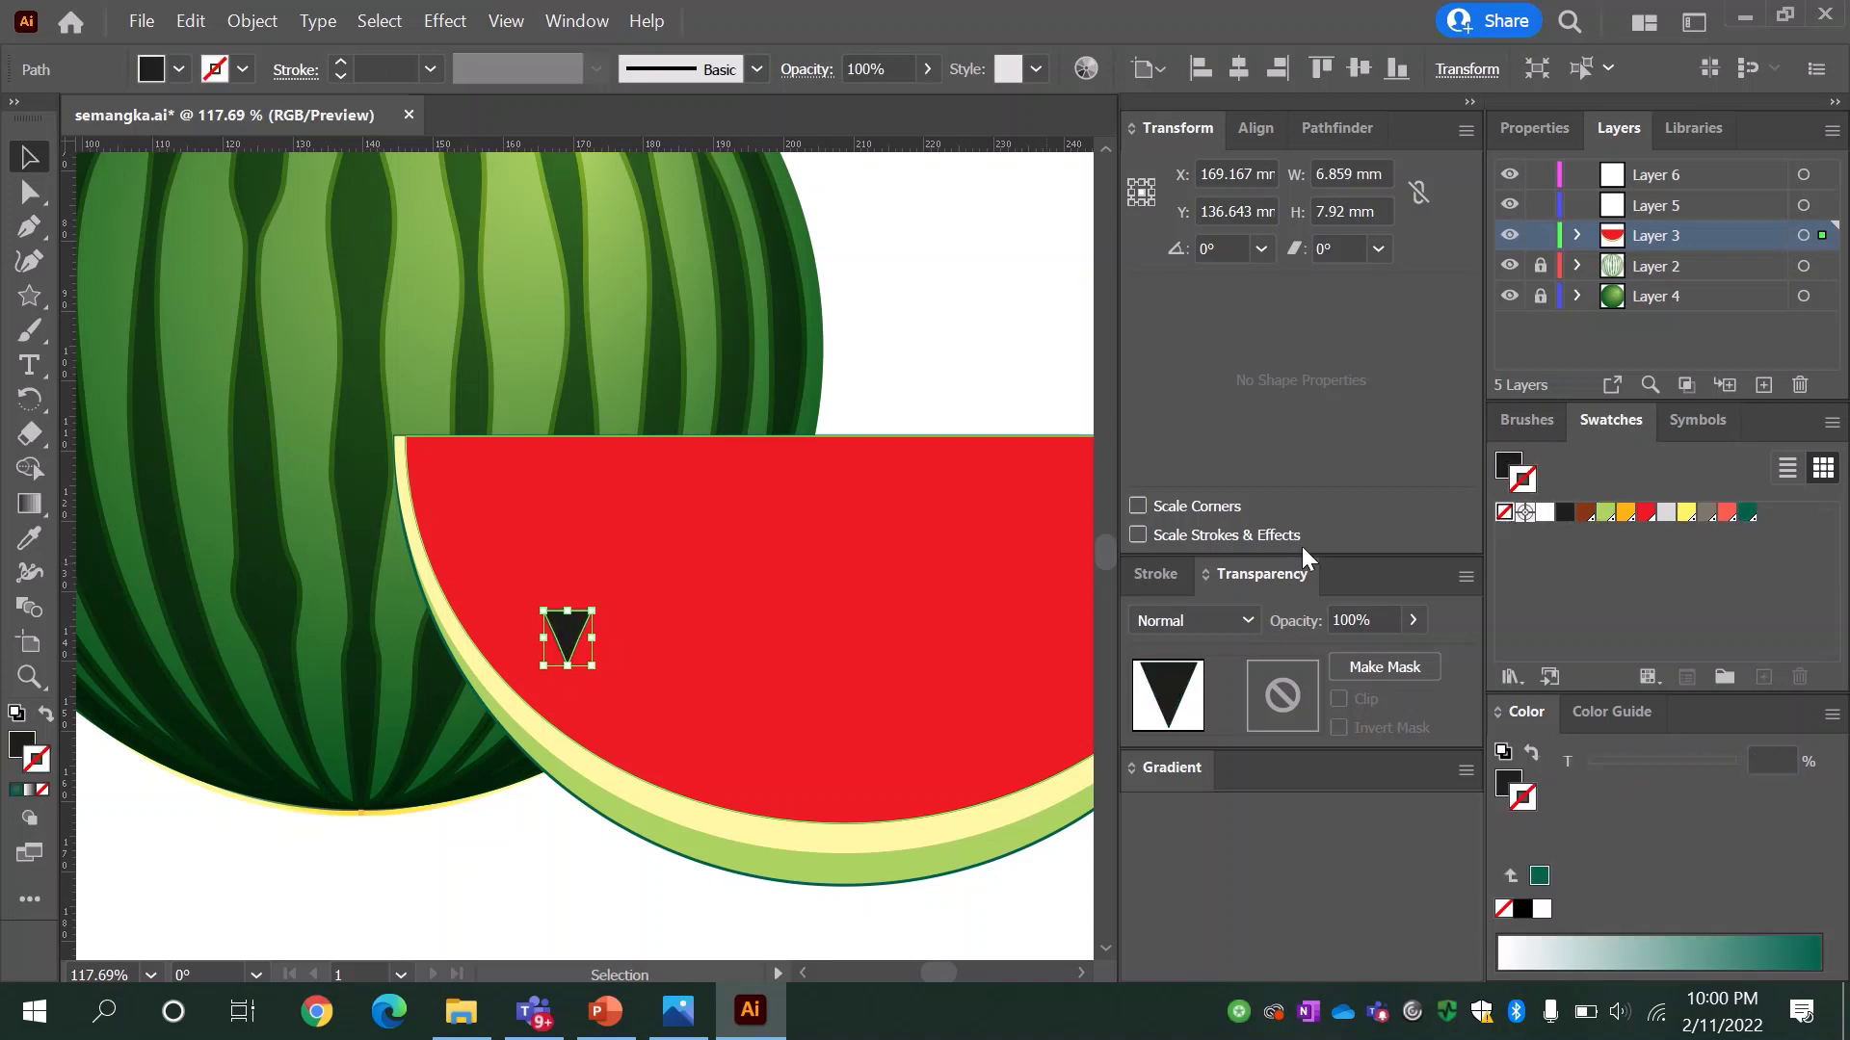
{"action": "left_click_drag", "start_coordinate": [592, 605], "coordinate": [556, 626]}
{"action": "key", "text": "a"}
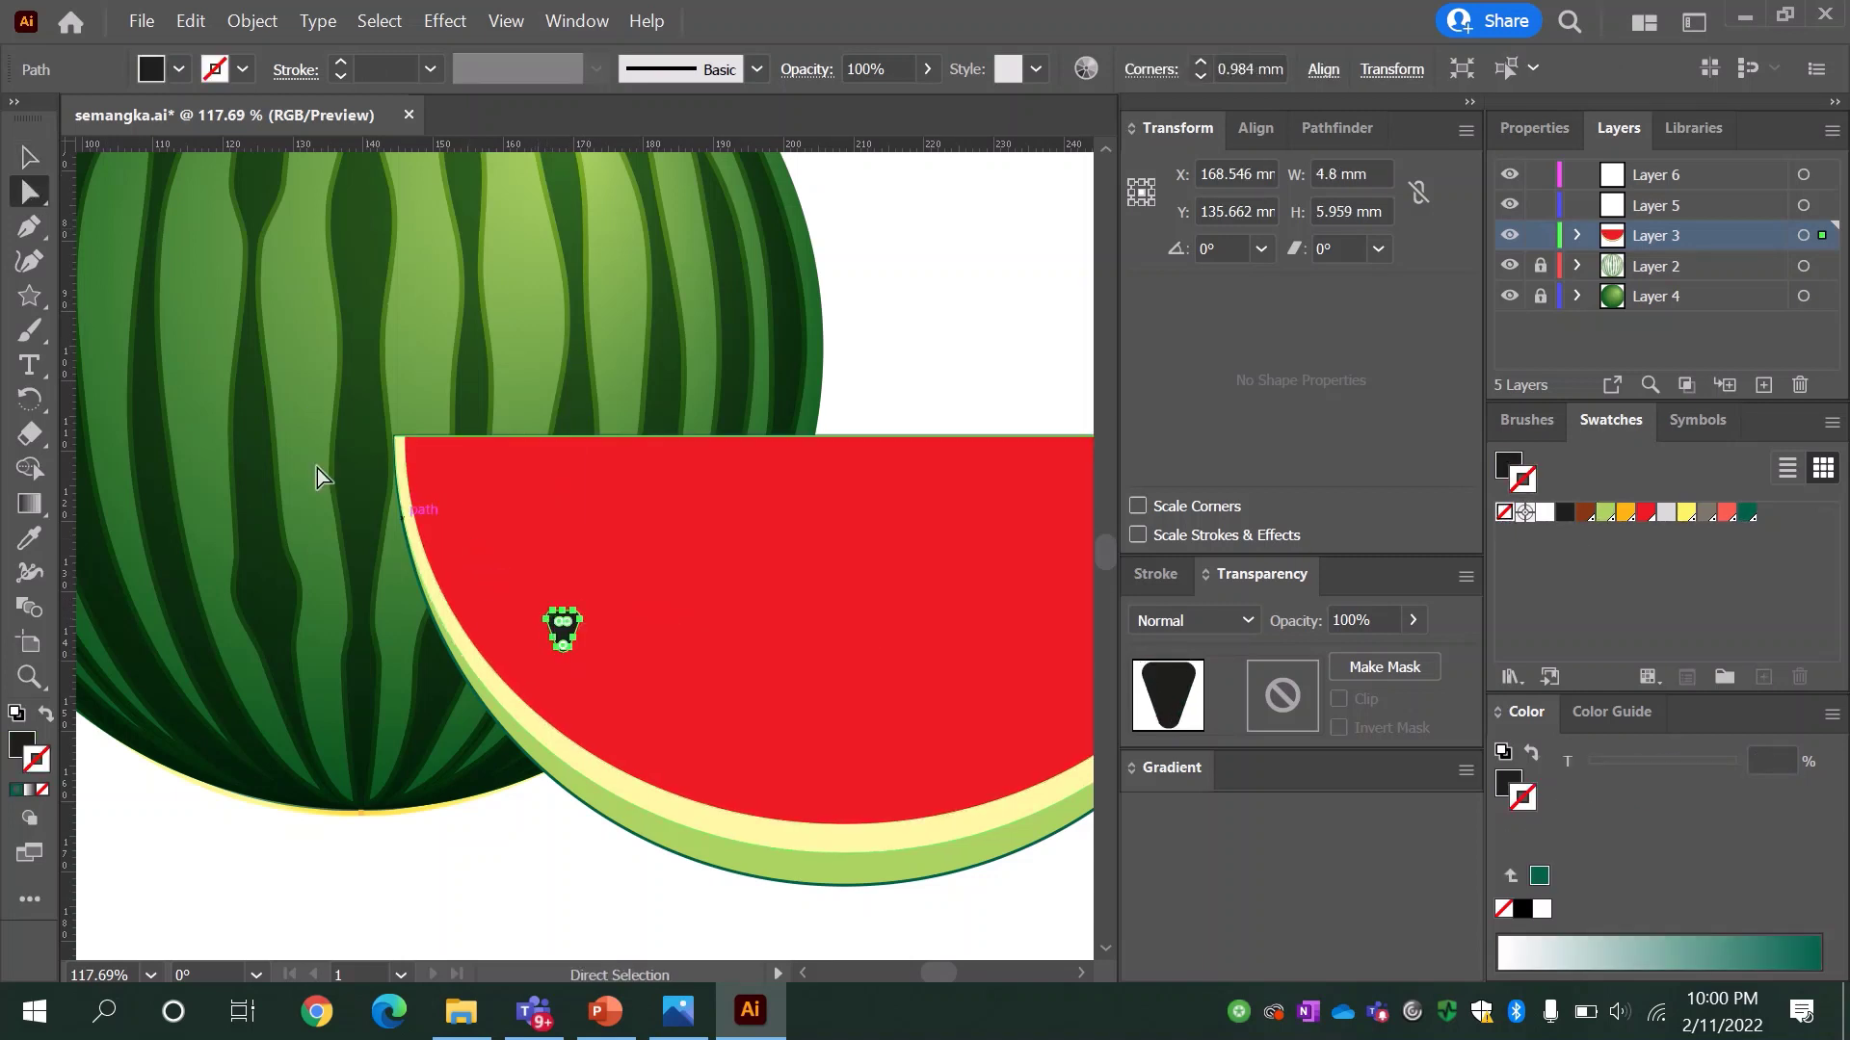
{"action": "key", "text": "v"}
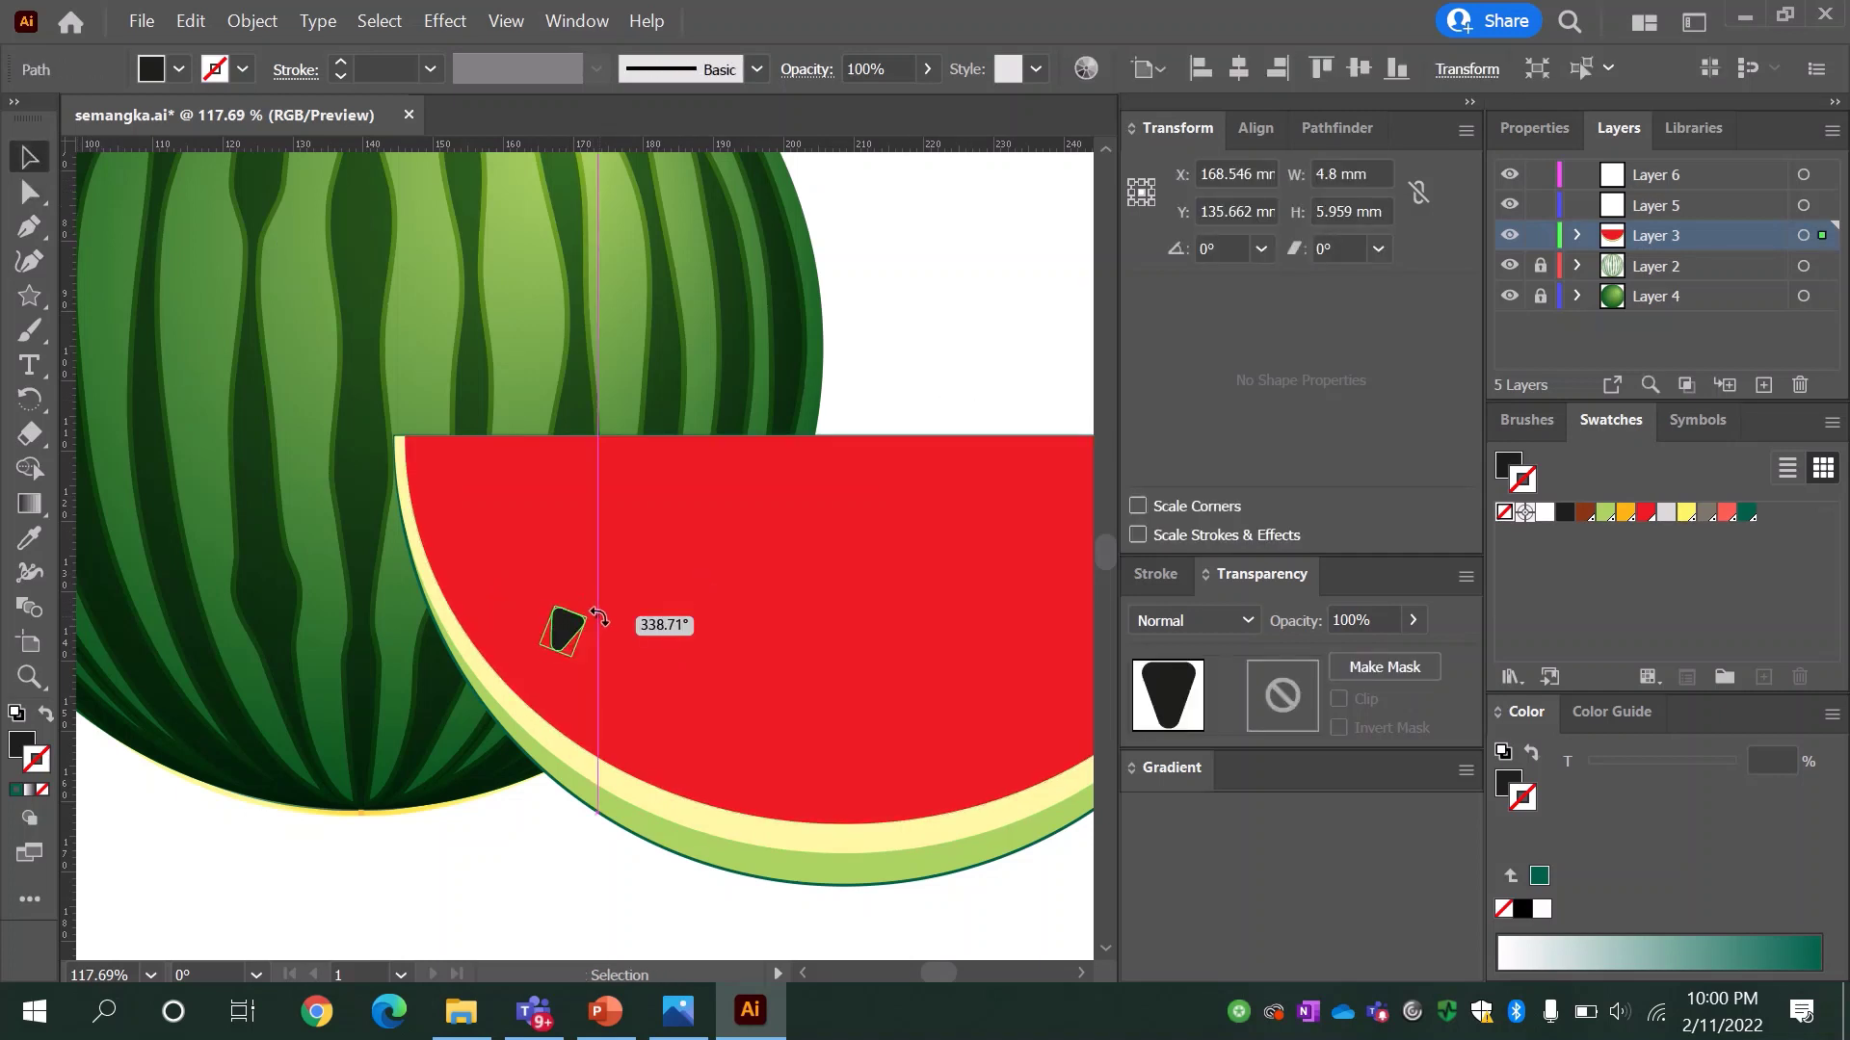
Step: Rotate the seed, shrink it to about 3.4 mm, and paste a copy beside it
{"action": "left_click_drag", "start_coordinate": [591, 604], "coordinate": [574, 630]}
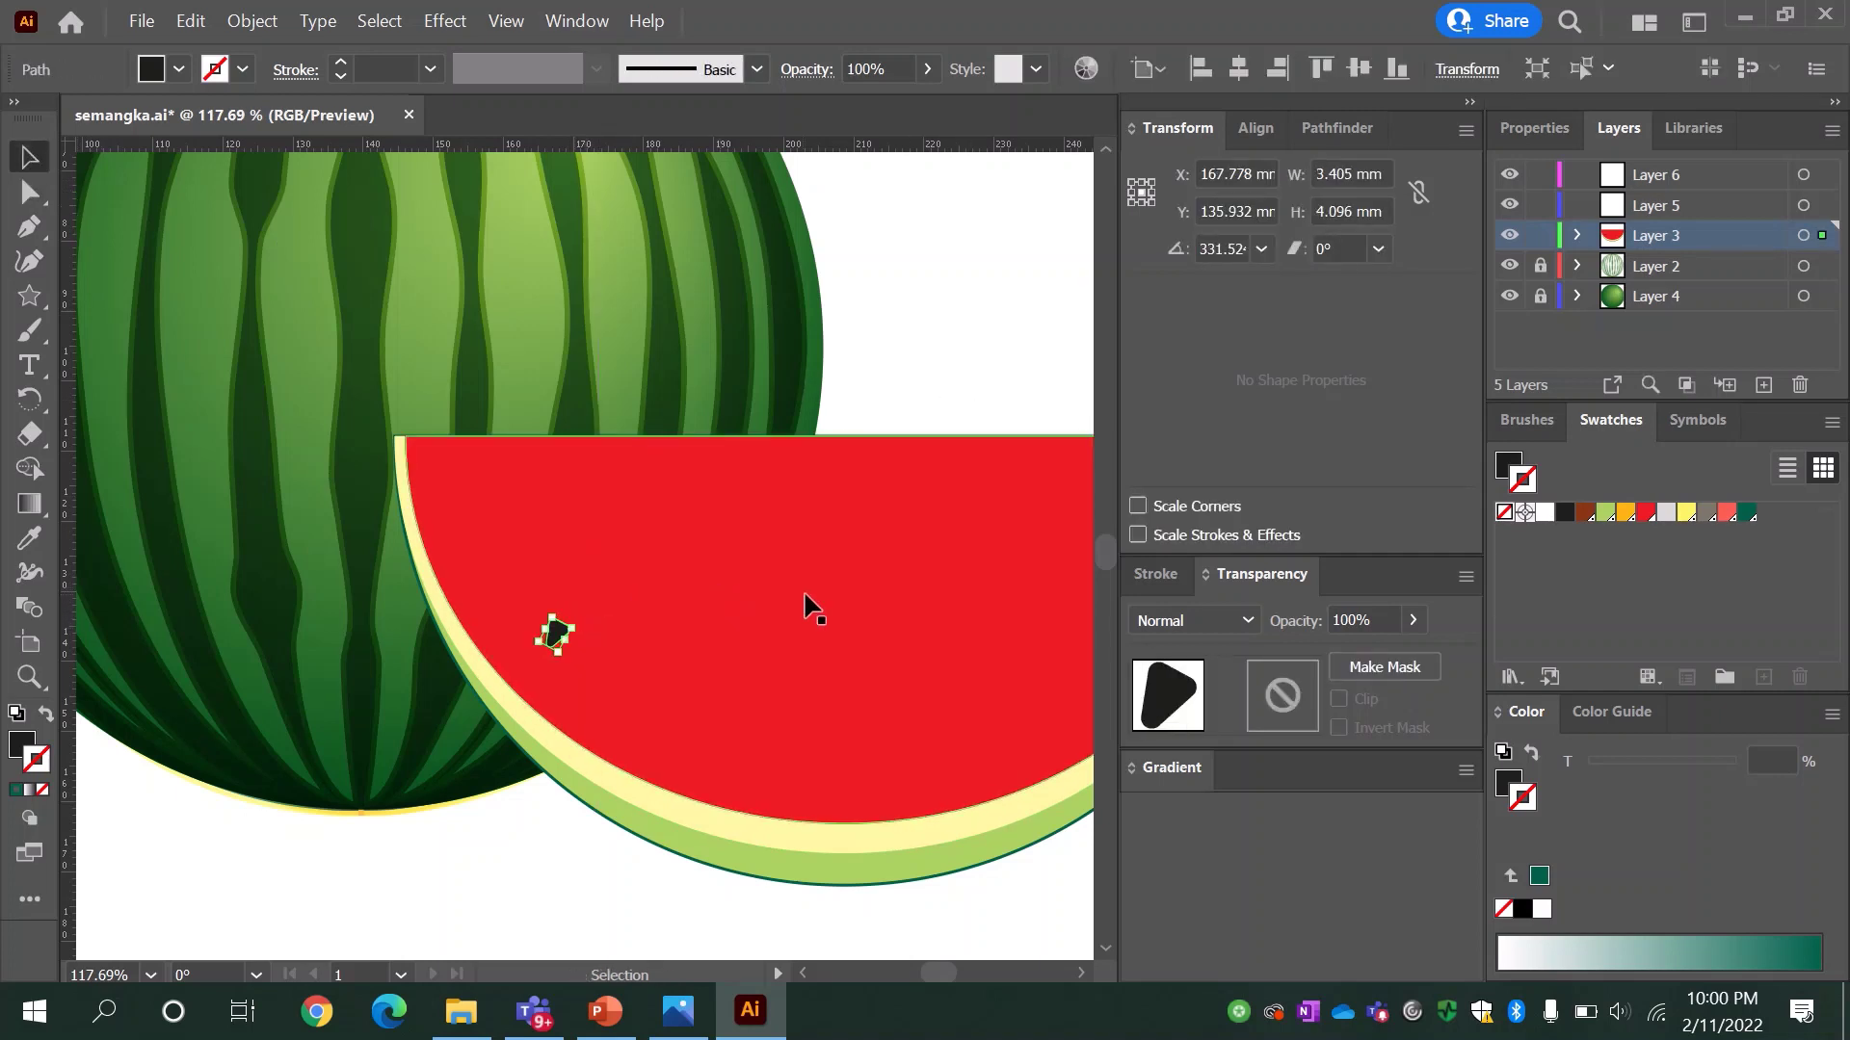
{"action": "left_click_drag", "start_coordinate": [806, 607], "coordinate": [574, 546]}
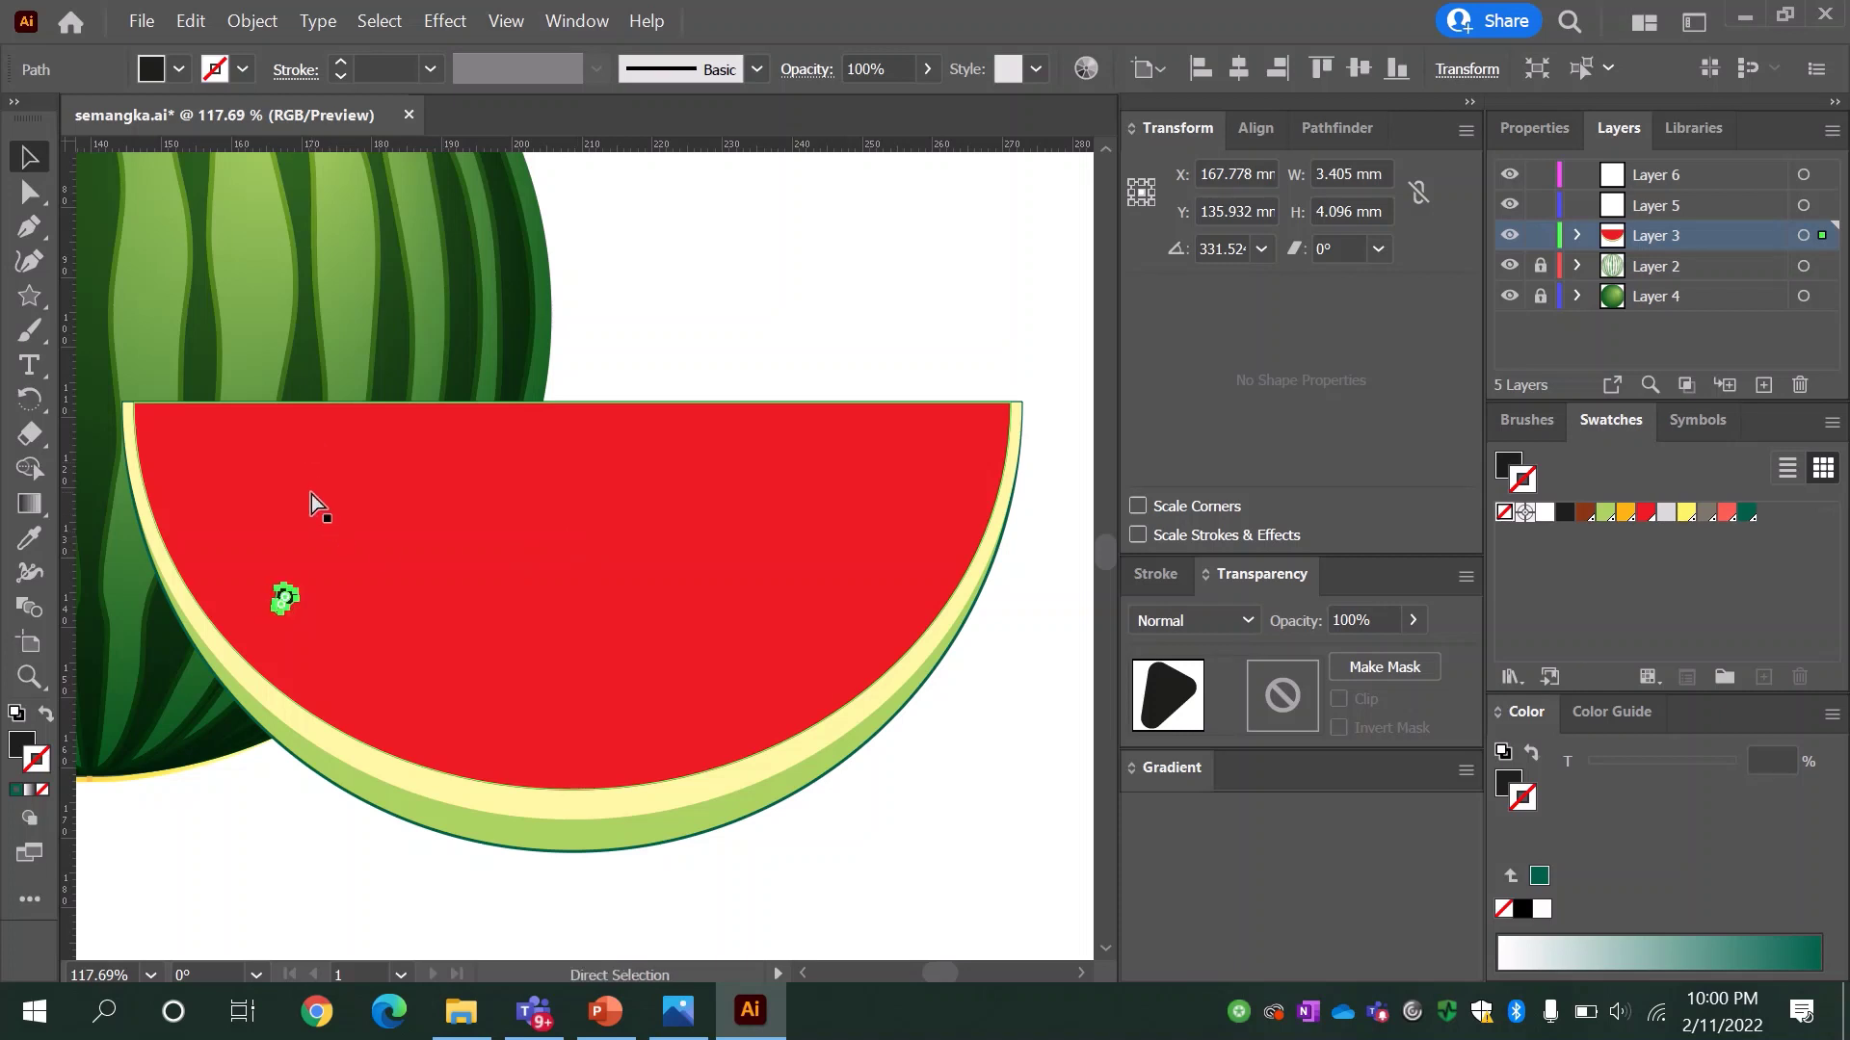
{"action": "key", "text": "ctrl+v"}
{"action": "left_click_drag", "start_coordinate": [585, 556], "coordinate": [256, 557]}
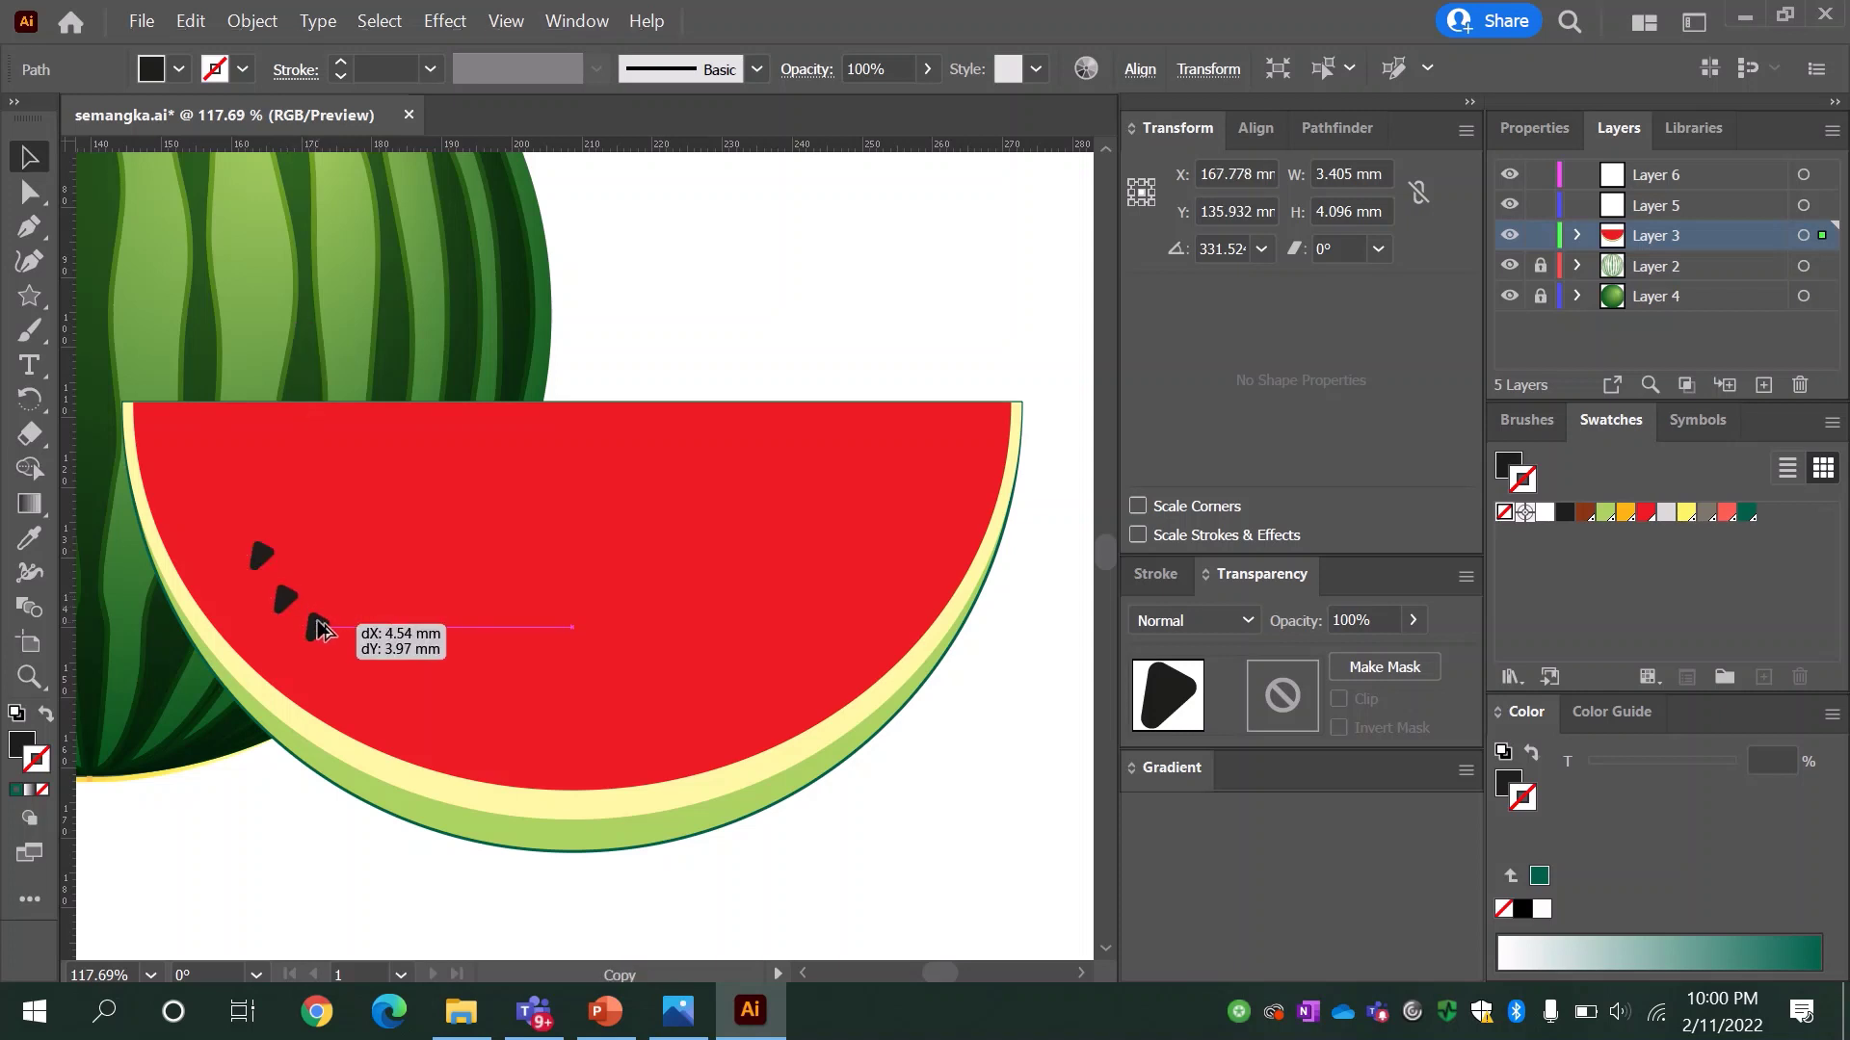
Step: Add more black seed copies below and beside the seed cluster
{"action": "mouse_move", "coordinate": [286, 605]}
{"action": "left_mouse_down"}
{"action": "mouse_move", "coordinate": [325, 628]}
{"action": "mouse_move", "coordinate": [310, 565]}
{"action": "mouse_move", "coordinate": [257, 559]}
{"action": "left_mouse_up"}
{"action": "left_click", "coordinate": [287, 605]}
{"action": "left_click", "coordinate": [374, 571]}
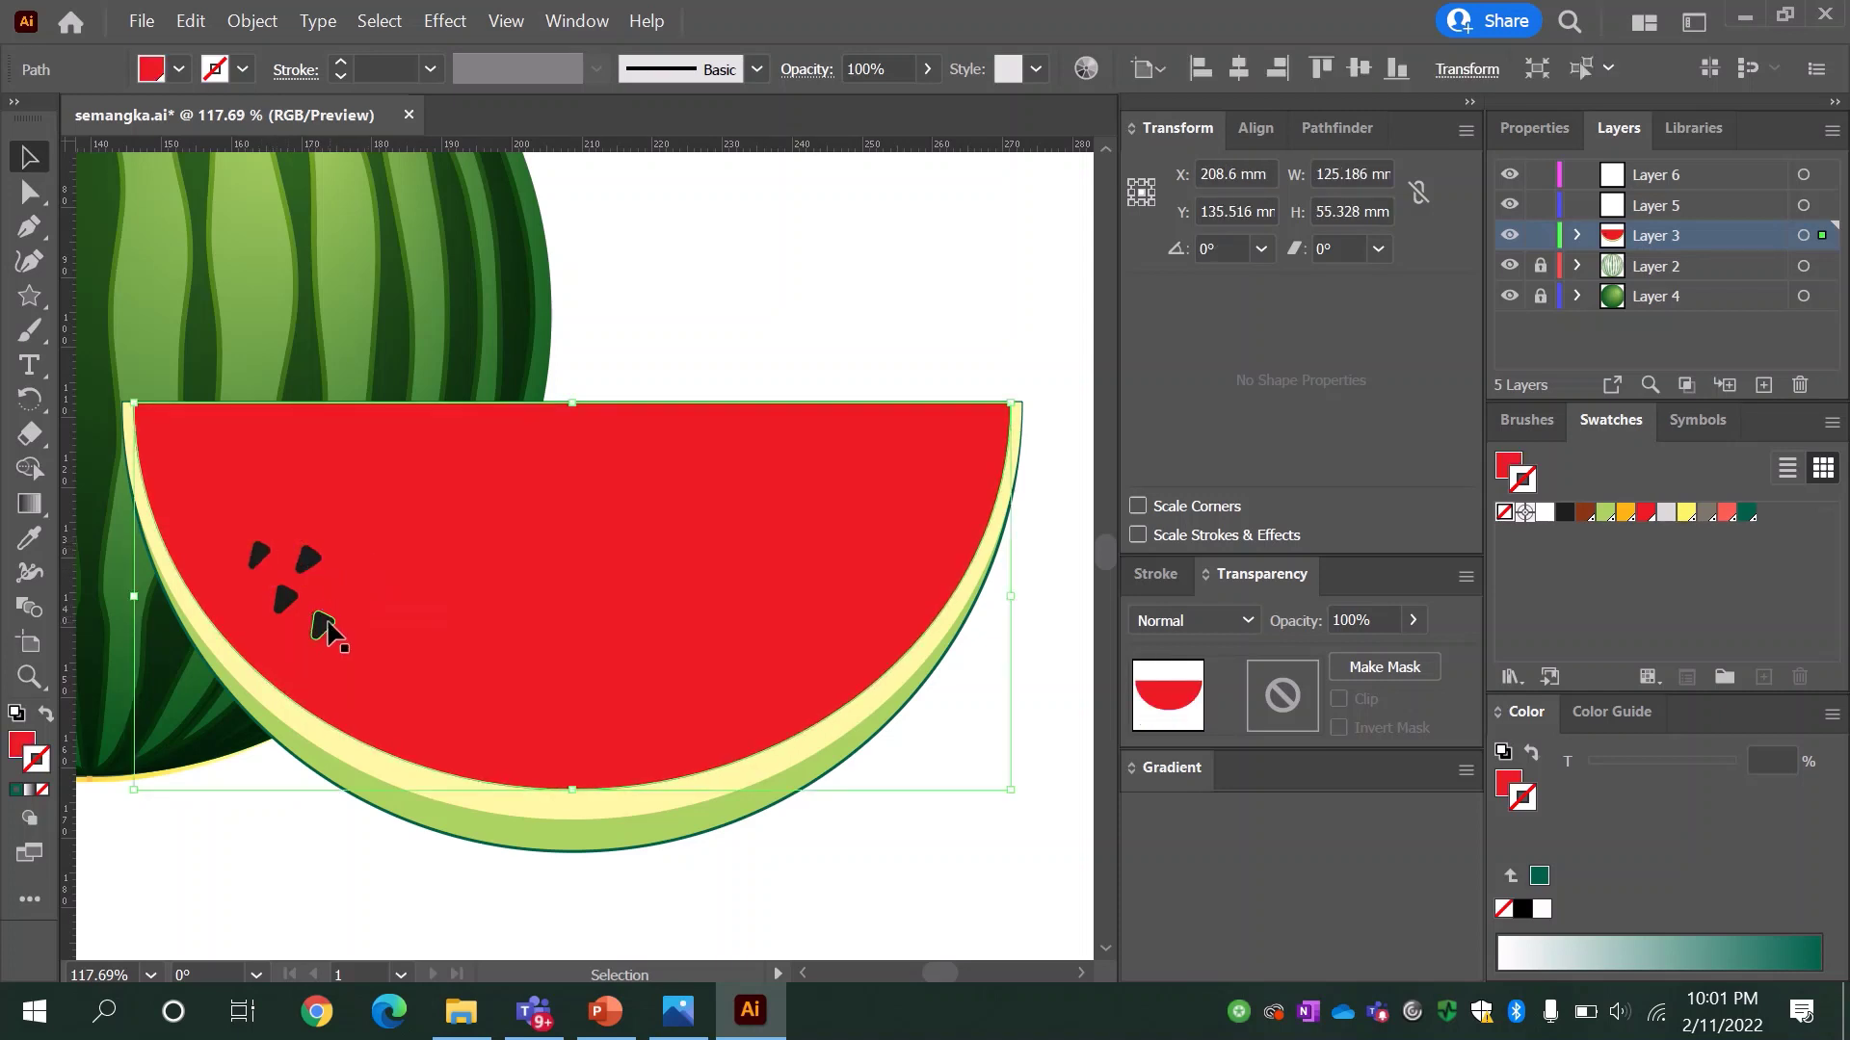
{"action": "left_click", "coordinate": [262, 559]}
{"action": "left_click_drag", "start_coordinate": [337, 595], "coordinate": [366, 590]}
Step: Make a seed white at 69% opacity, shrink it, and paste a copy near the seeds
{"action": "left_click", "coordinate": [1545, 512]}
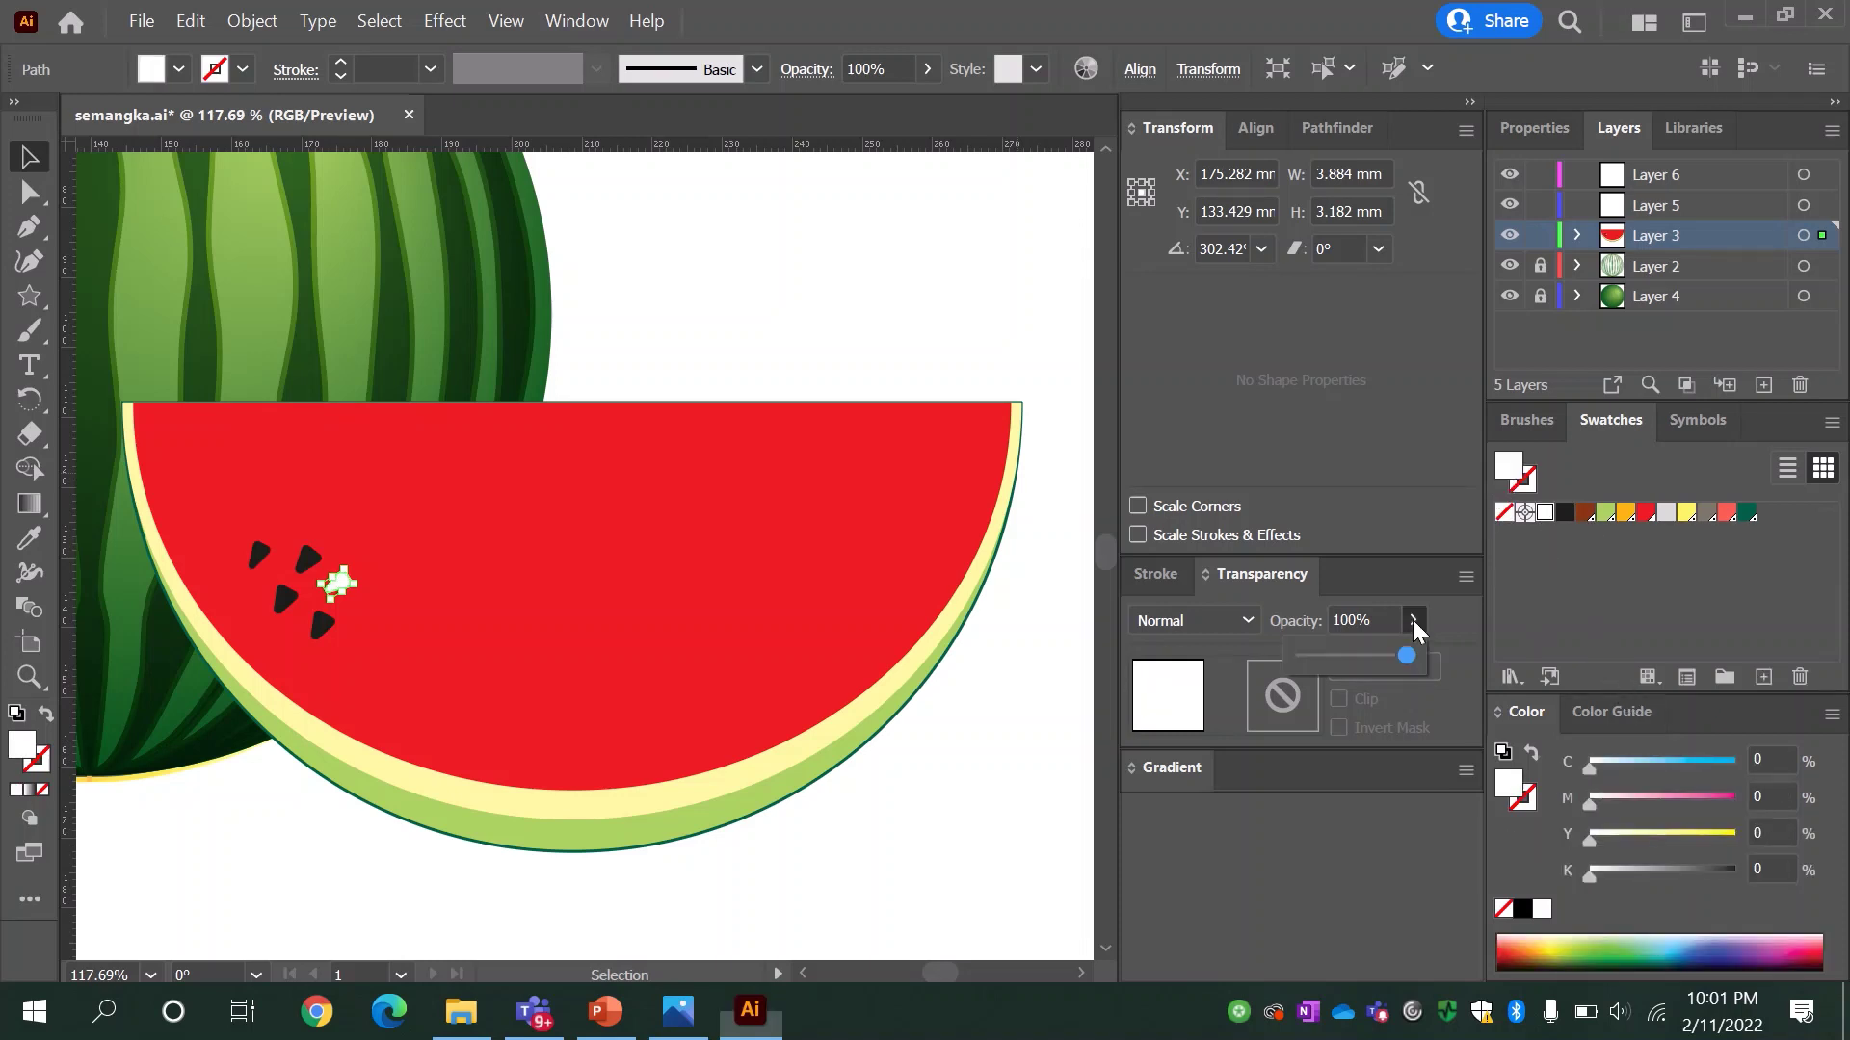
{"action": "left_click_drag", "start_coordinate": [1383, 655], "coordinate": [1360, 657]}
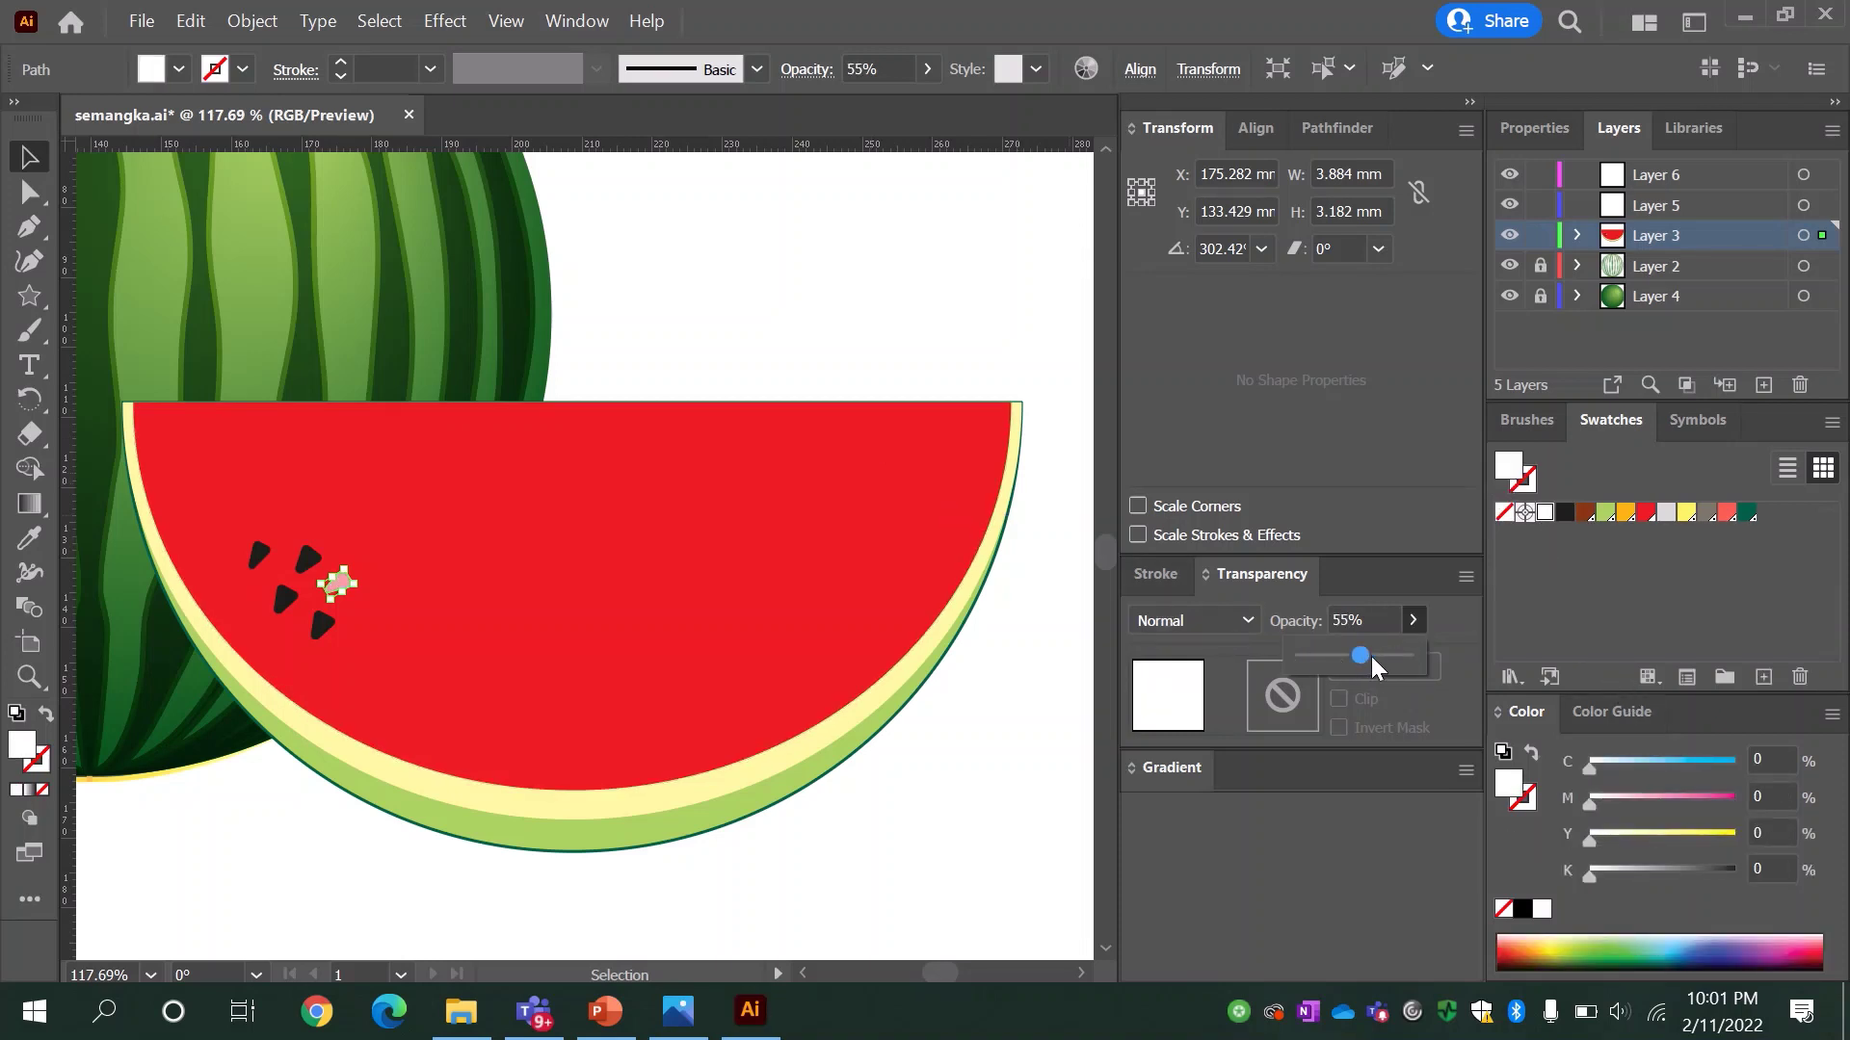
{"action": "left_click", "coordinate": [757, 327]}
{"action": "left_click", "coordinate": [339, 581]}
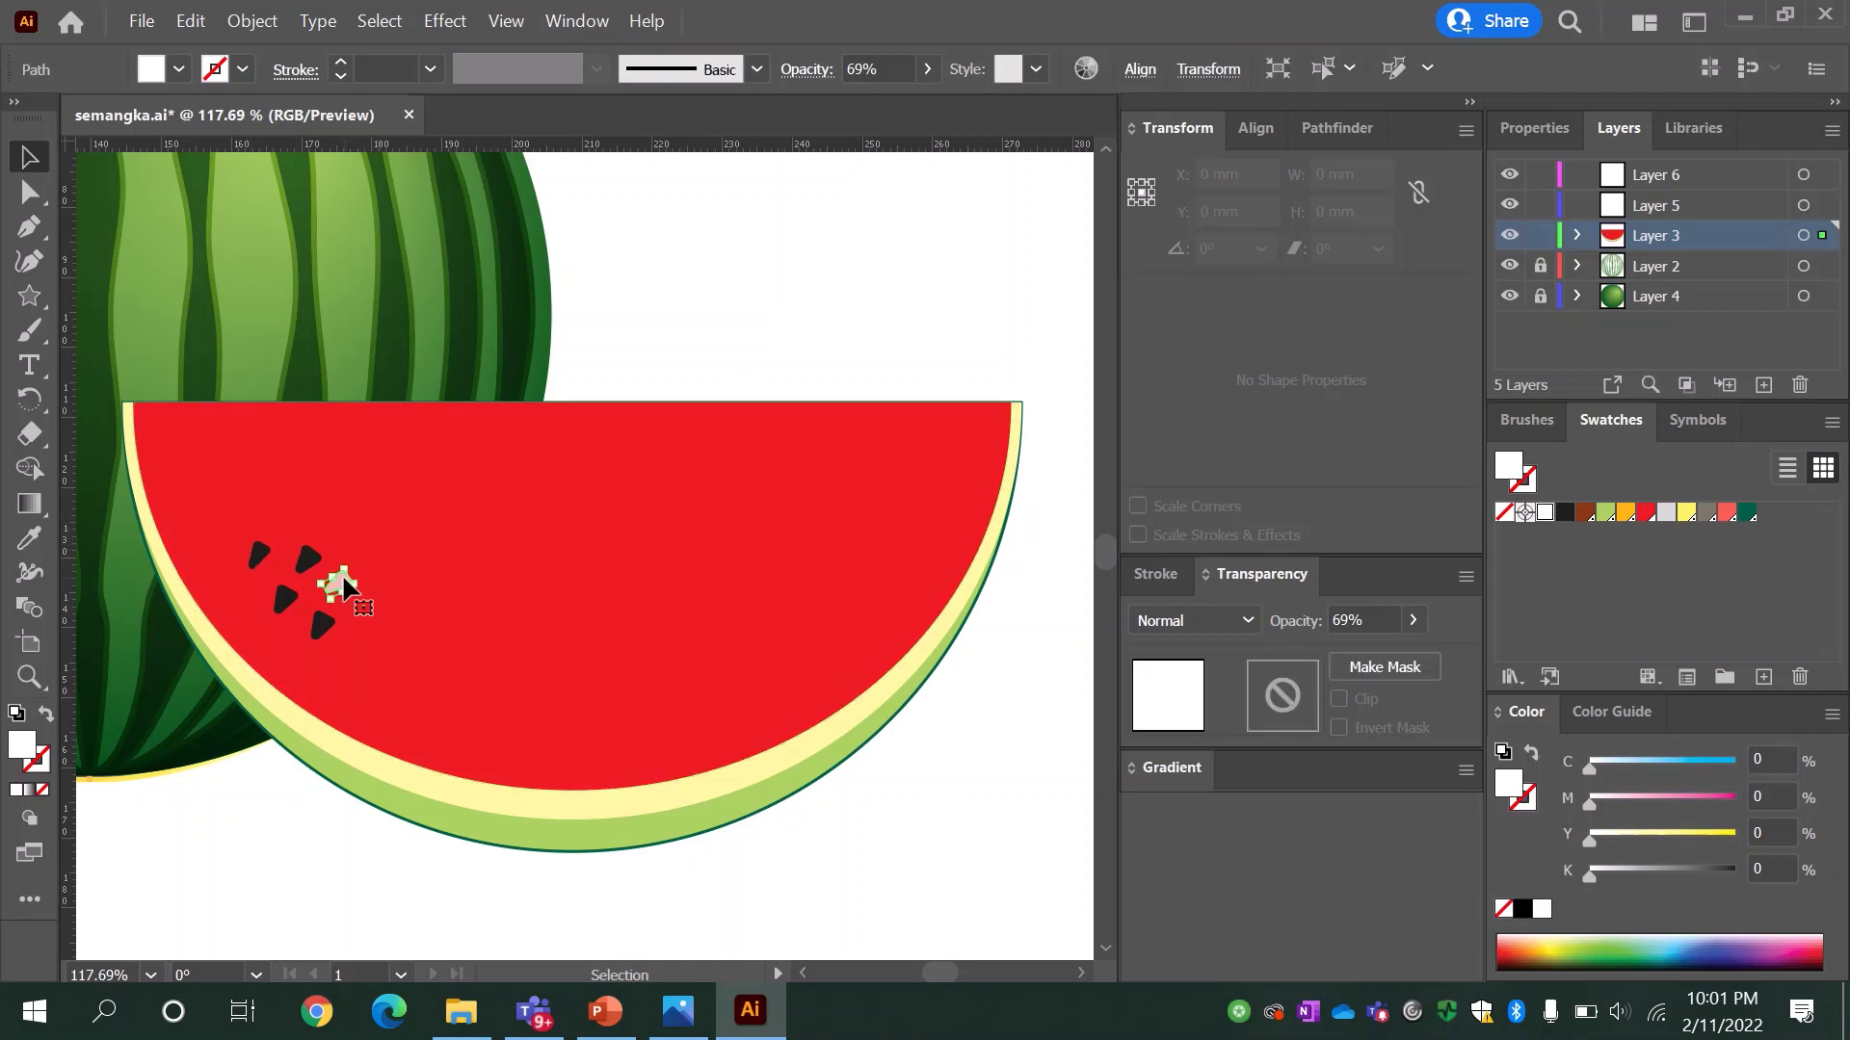
{"action": "left_click_drag", "start_coordinate": [343, 574], "coordinate": [341, 584]}
{"action": "key", "text": "ctrl+c"}
{"action": "key", "text": "ctrl+v"}
{"action": "left_click_drag", "start_coordinate": [588, 572], "coordinate": [286, 533]}
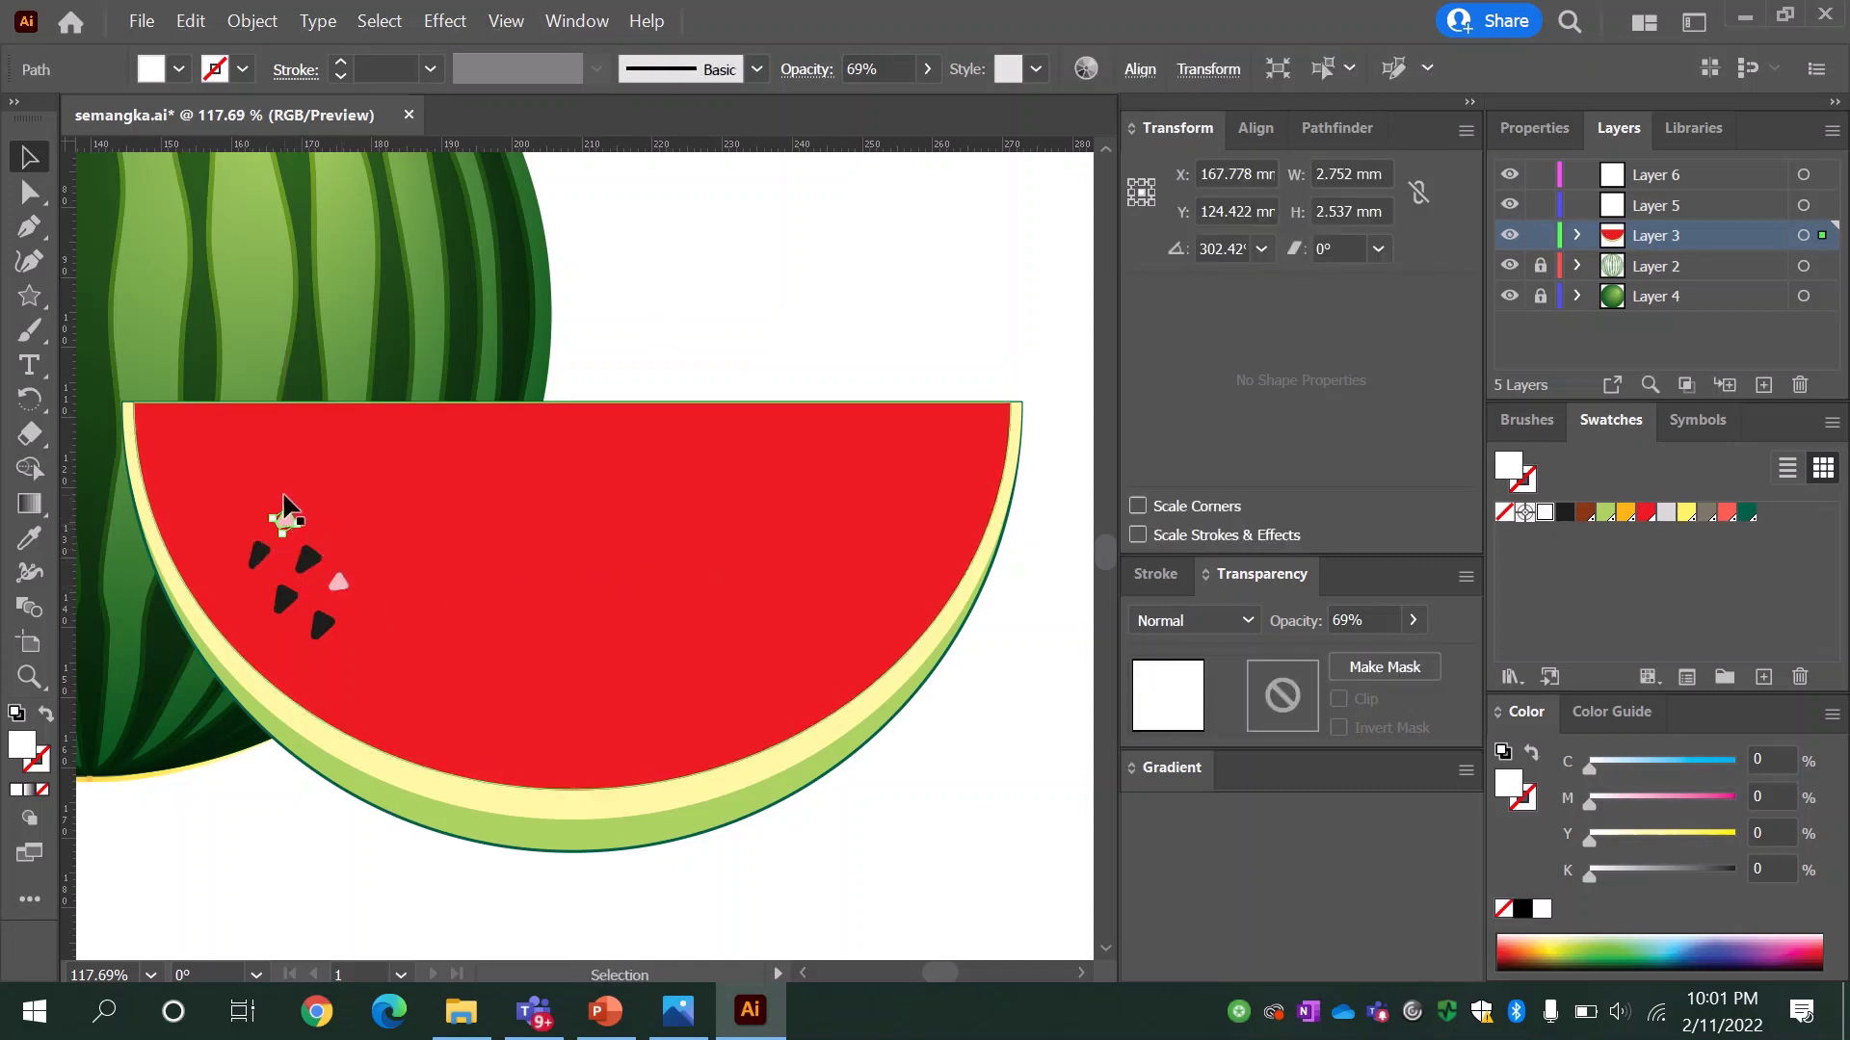
{"action": "left_click", "coordinate": [235, 503]}
Step: Group all the seeds, paste a copy, and place and rotate it lower on the slice
{"action": "left_click", "coordinate": [260, 554]}
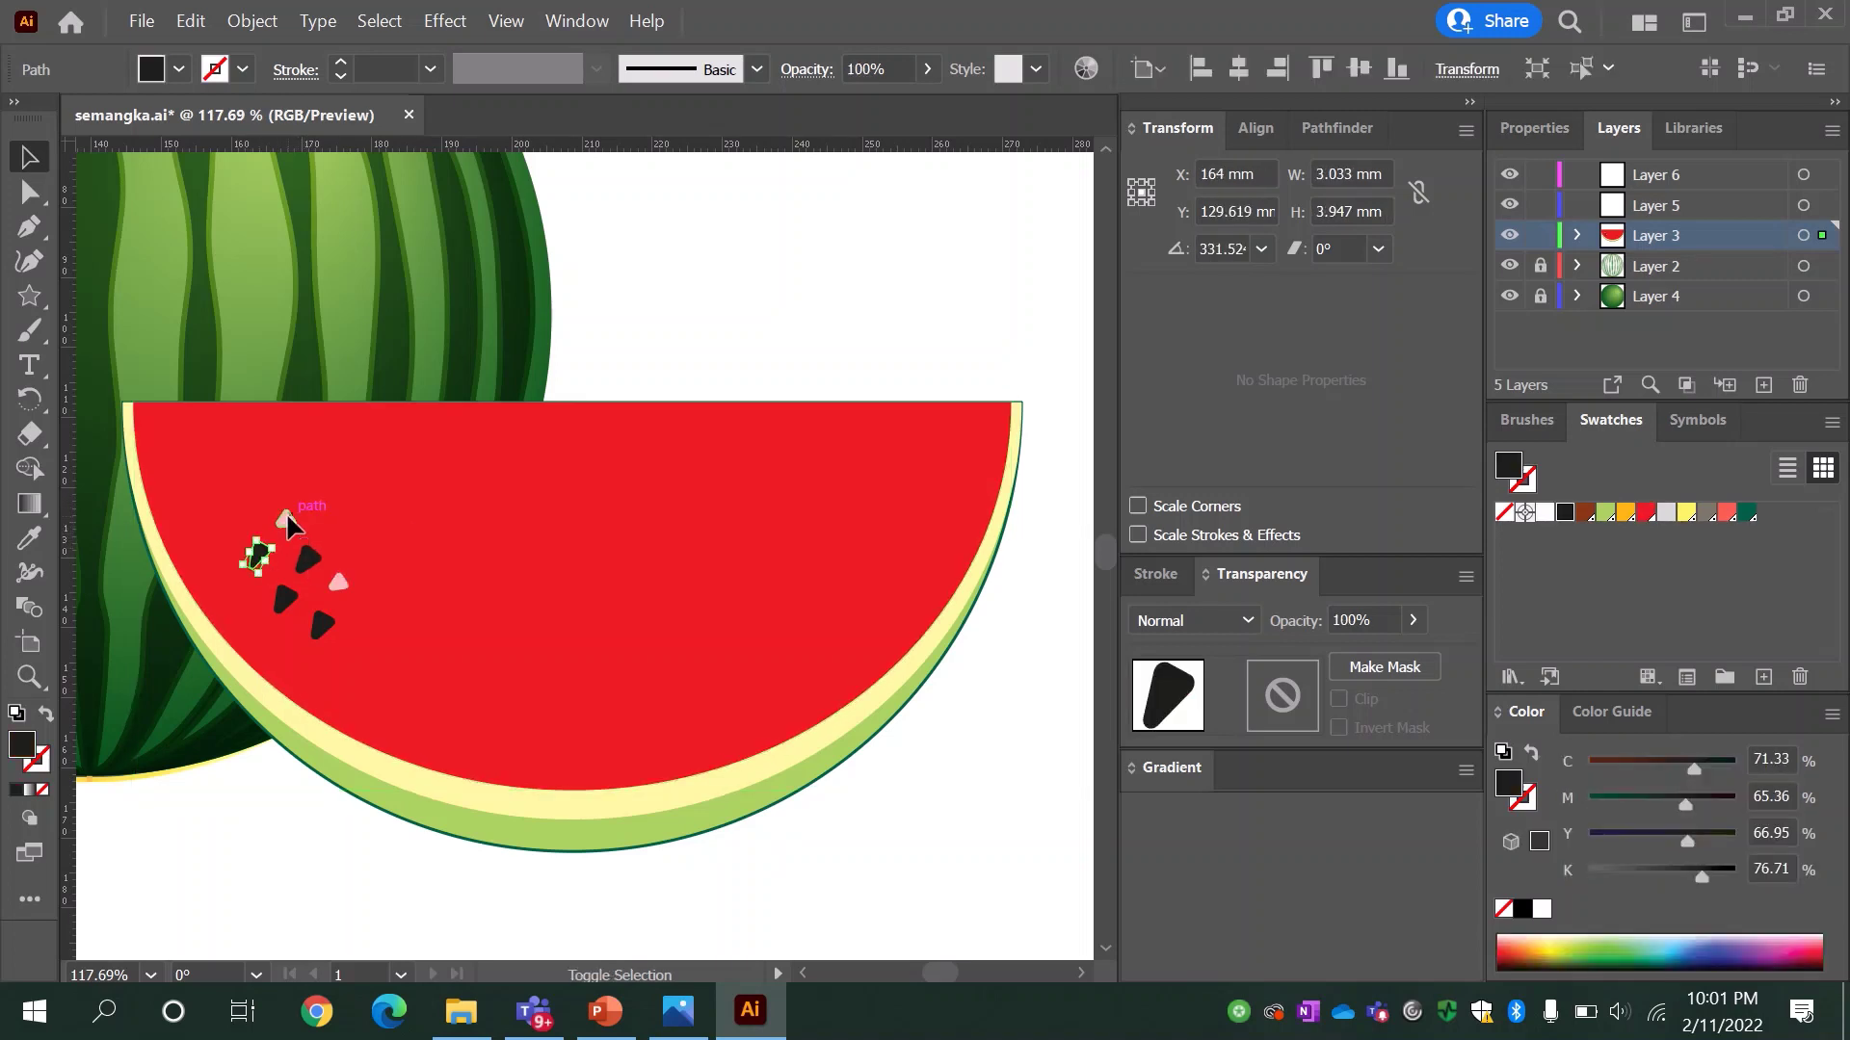
{"action": "left_click_drag", "start_coordinate": [289, 617], "coordinate": [329, 636]}
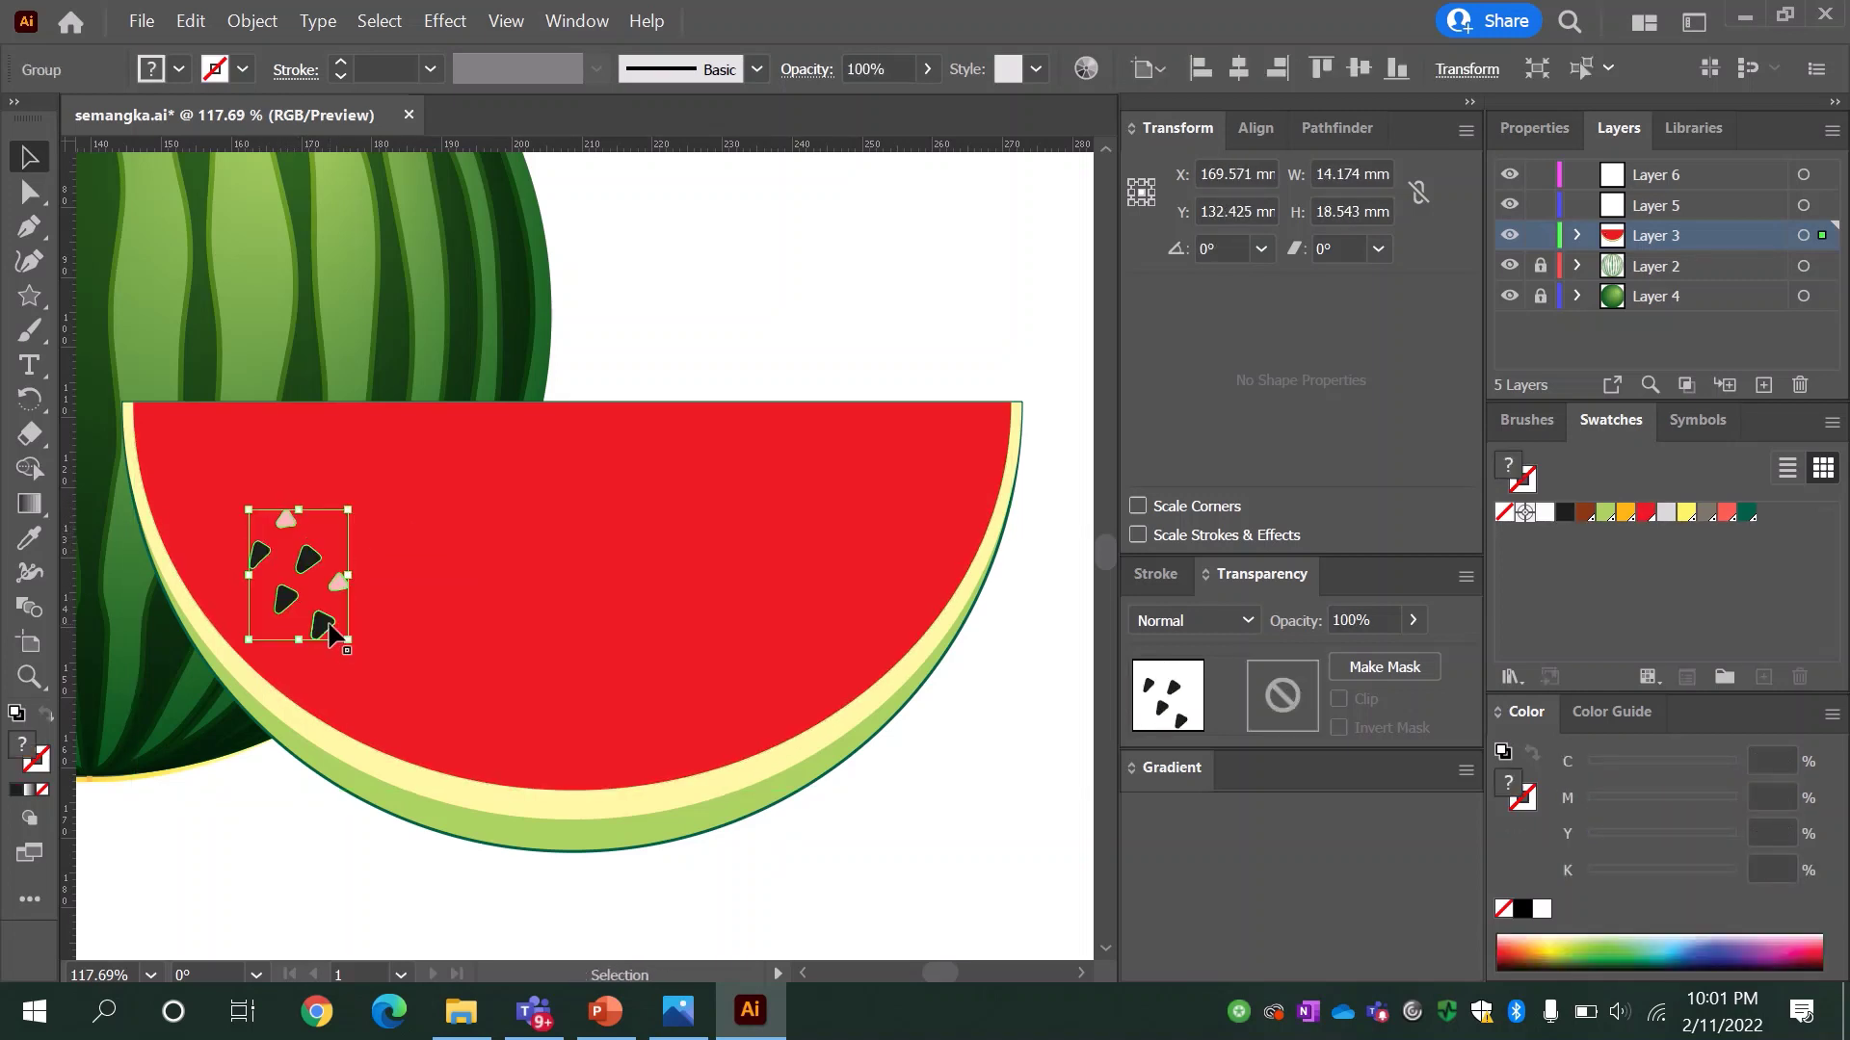
{"action": "key", "text": "ctrl+c"}
{"action": "key", "text": "ctrl+v"}
{"action": "left_click_drag", "start_coordinate": [443, 651], "coordinate": [445, 651]}
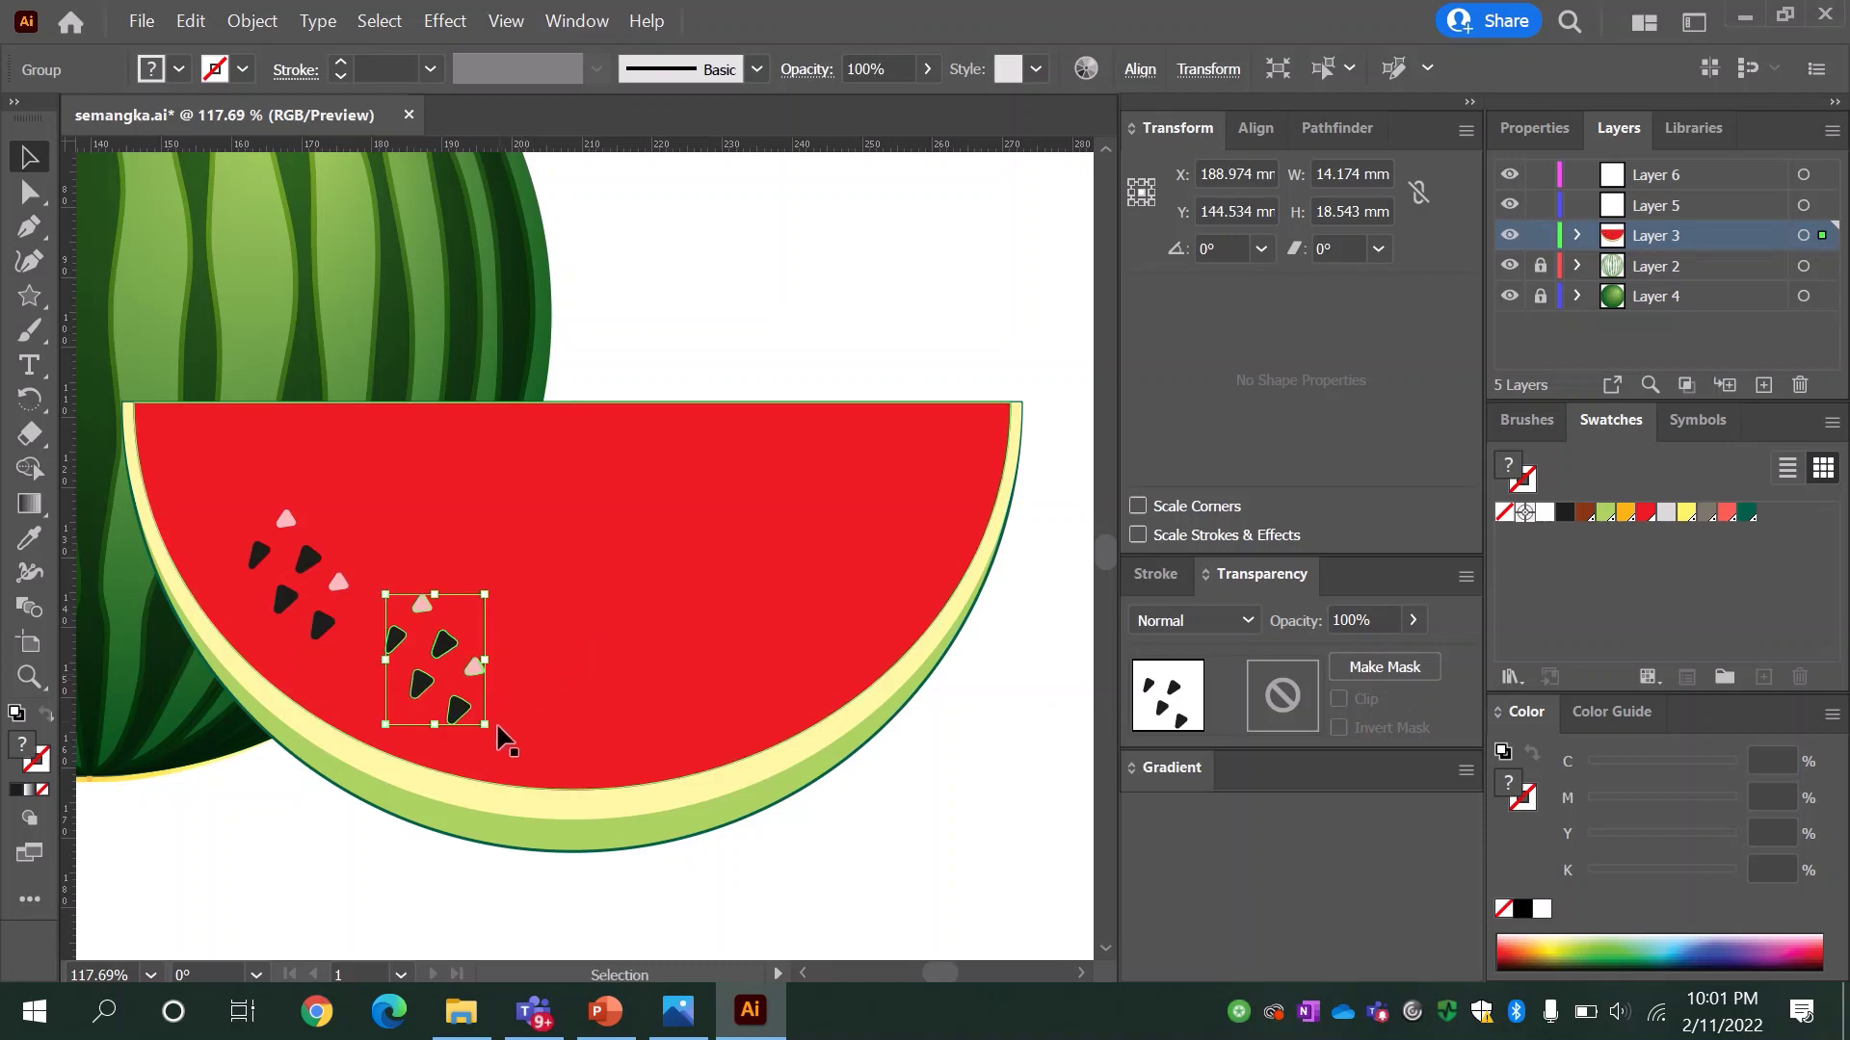
{"action": "mouse_move", "coordinate": [504, 735]}
{"action": "left_mouse_down"}
{"action": "mouse_move", "coordinate": [525, 688]}
{"action": "mouse_move", "coordinate": [663, 657]}
{"action": "left_mouse_up"}
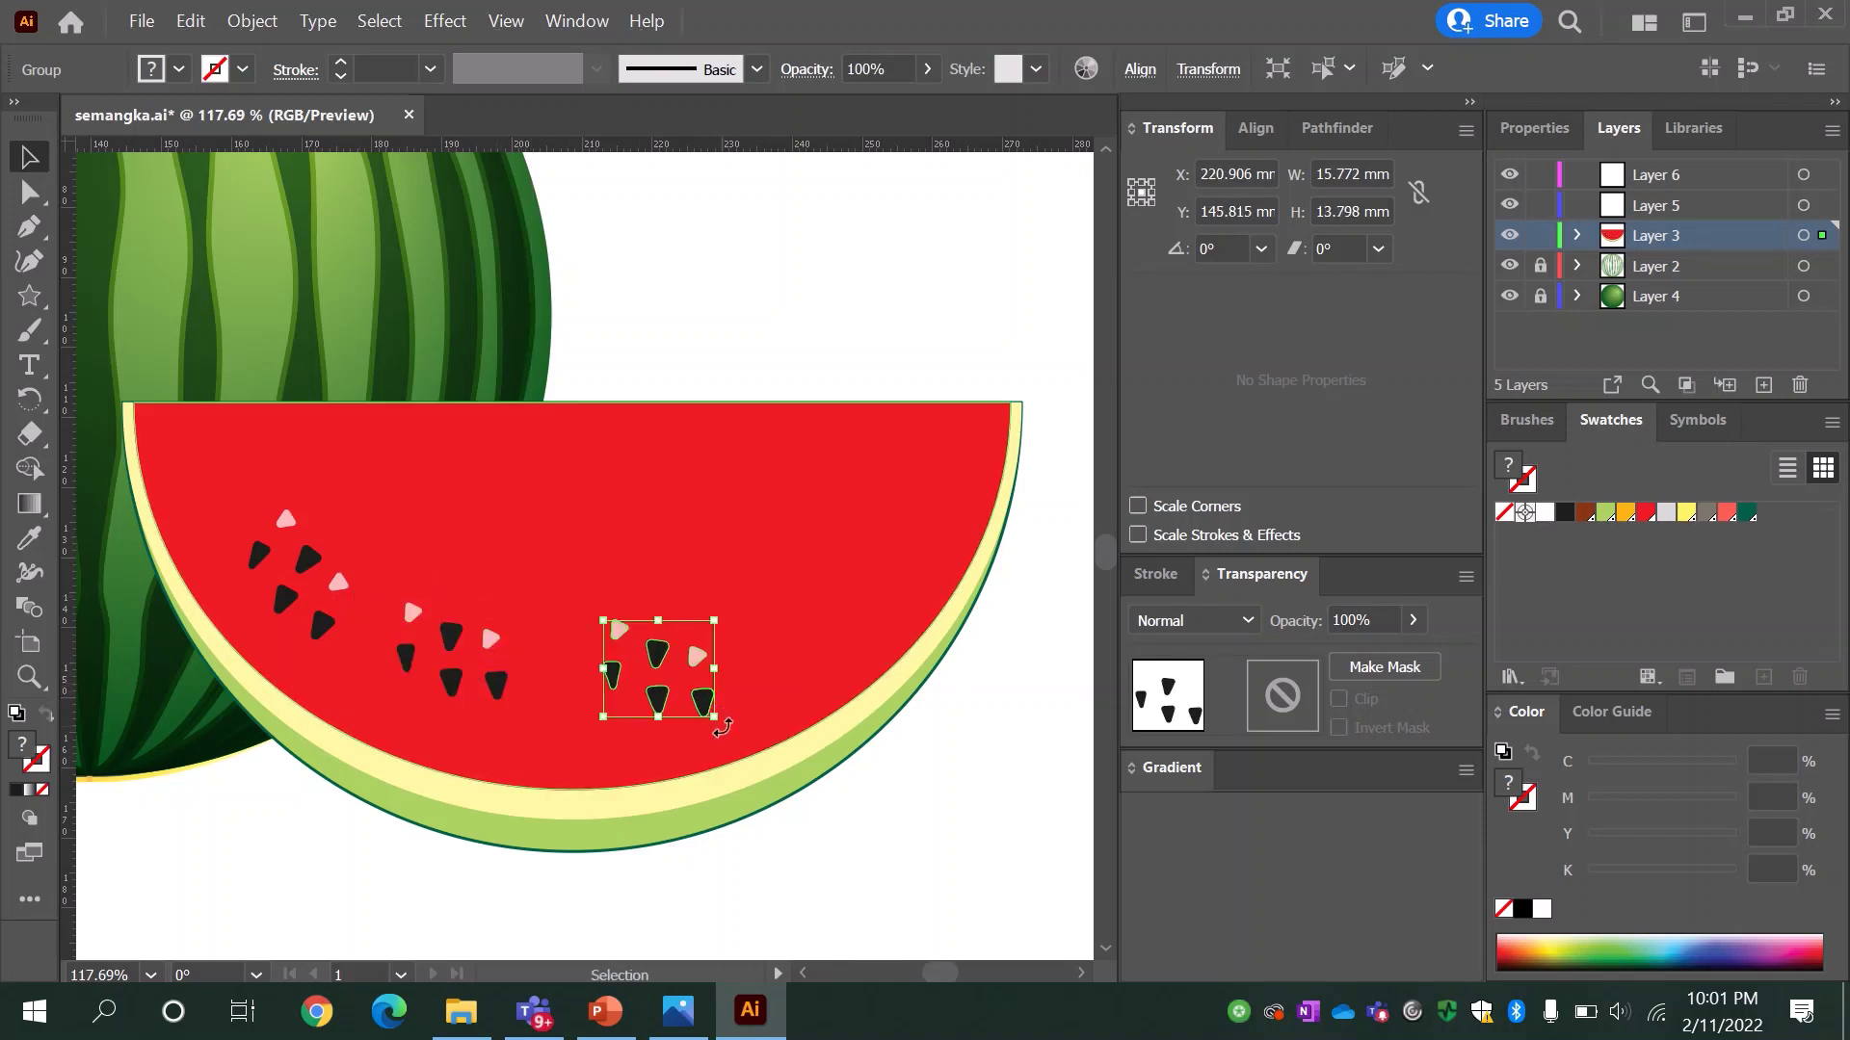
{"action": "mouse_move", "coordinate": [712, 720]}
{"action": "left_mouse_down"}
{"action": "mouse_move", "coordinate": [712, 691]}
{"action": "mouse_move", "coordinate": [687, 681]}
{"action": "mouse_move", "coordinate": [845, 617]}
{"action": "mouse_move", "coordinate": [872, 641]}
{"action": "mouse_move", "coordinate": [848, 496]}
{"action": "left_mouse_up"}
Step: Reposition the seed clusters so they spread across the slice's red flesh
{"action": "mouse_move", "coordinate": [848, 496]}
{"action": "left_mouse_down"}
{"action": "mouse_move", "coordinate": [525, 530]}
{"action": "mouse_move", "coordinate": [584, 512]}
{"action": "mouse_move", "coordinate": [232, 472]}
{"action": "mouse_move", "coordinate": [322, 470]}
{"action": "left_mouse_up"}
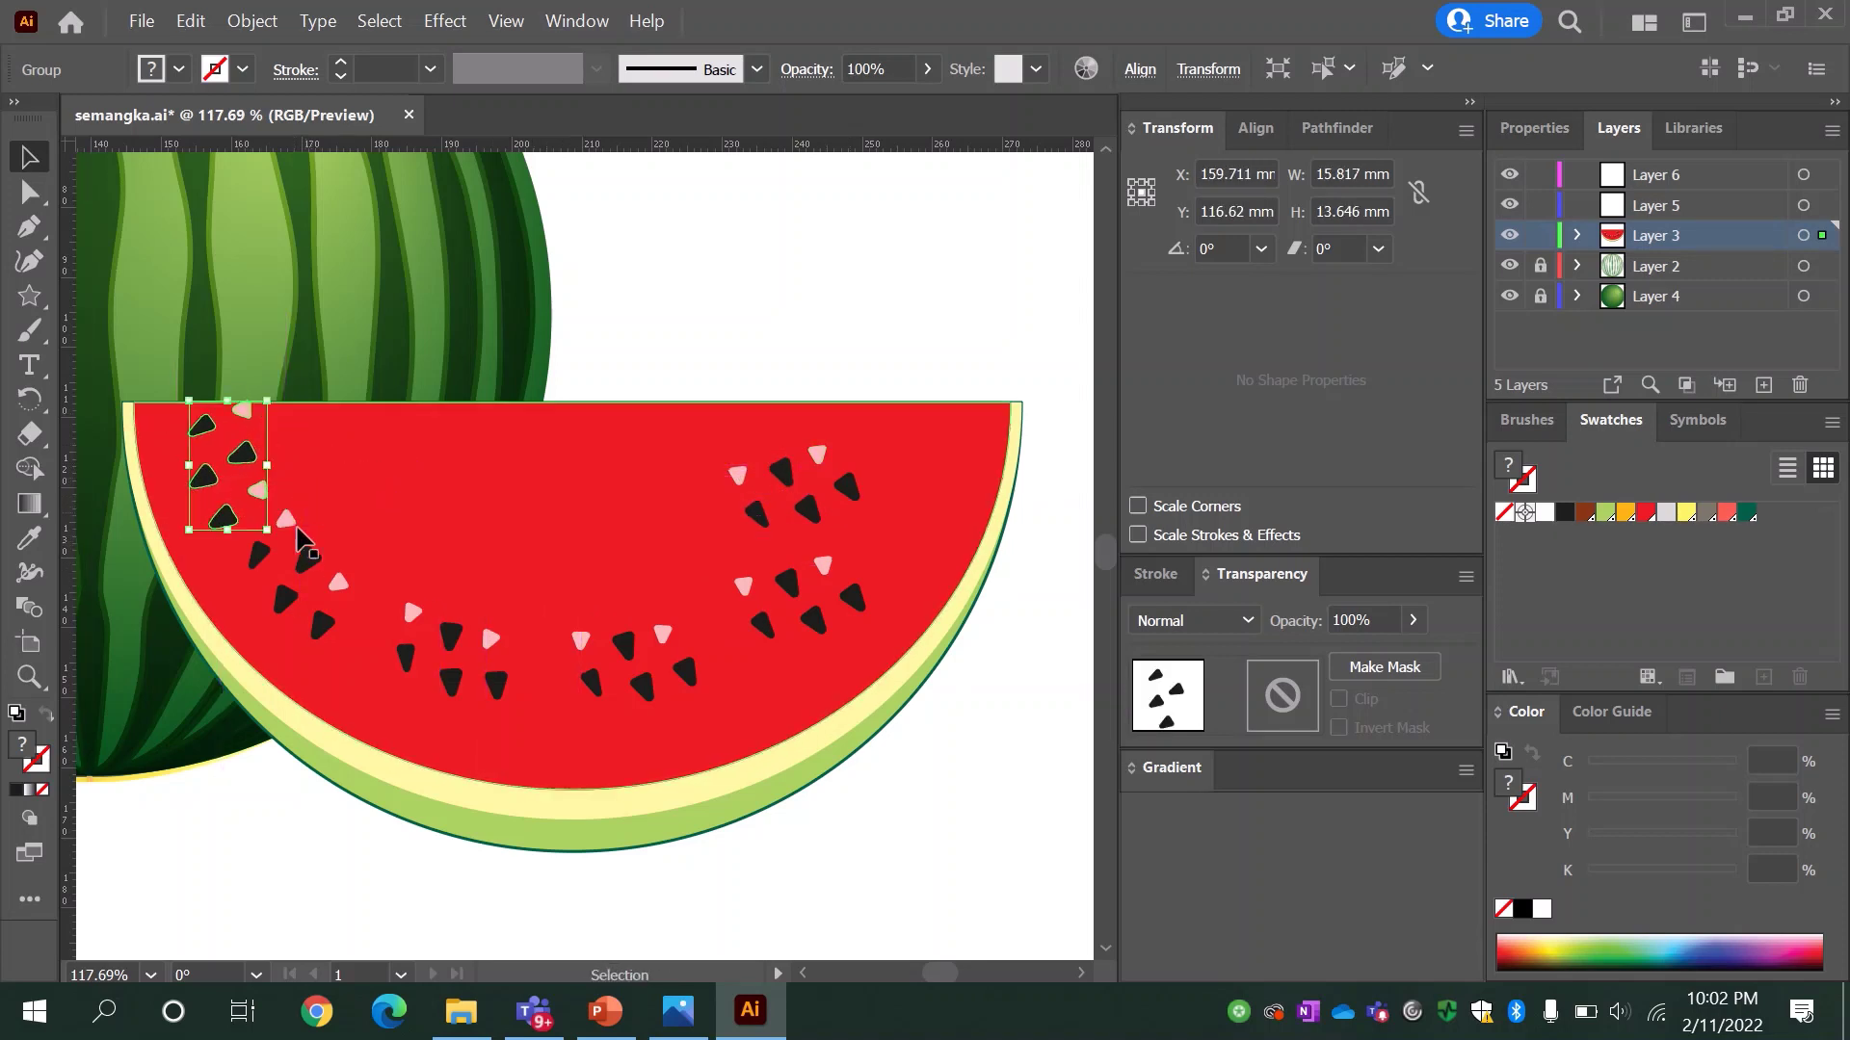
{"action": "left_click_drag", "start_coordinate": [333, 572], "coordinate": [363, 611]}
{"action": "left_click_drag", "start_coordinate": [826, 568], "coordinate": [858, 554]}
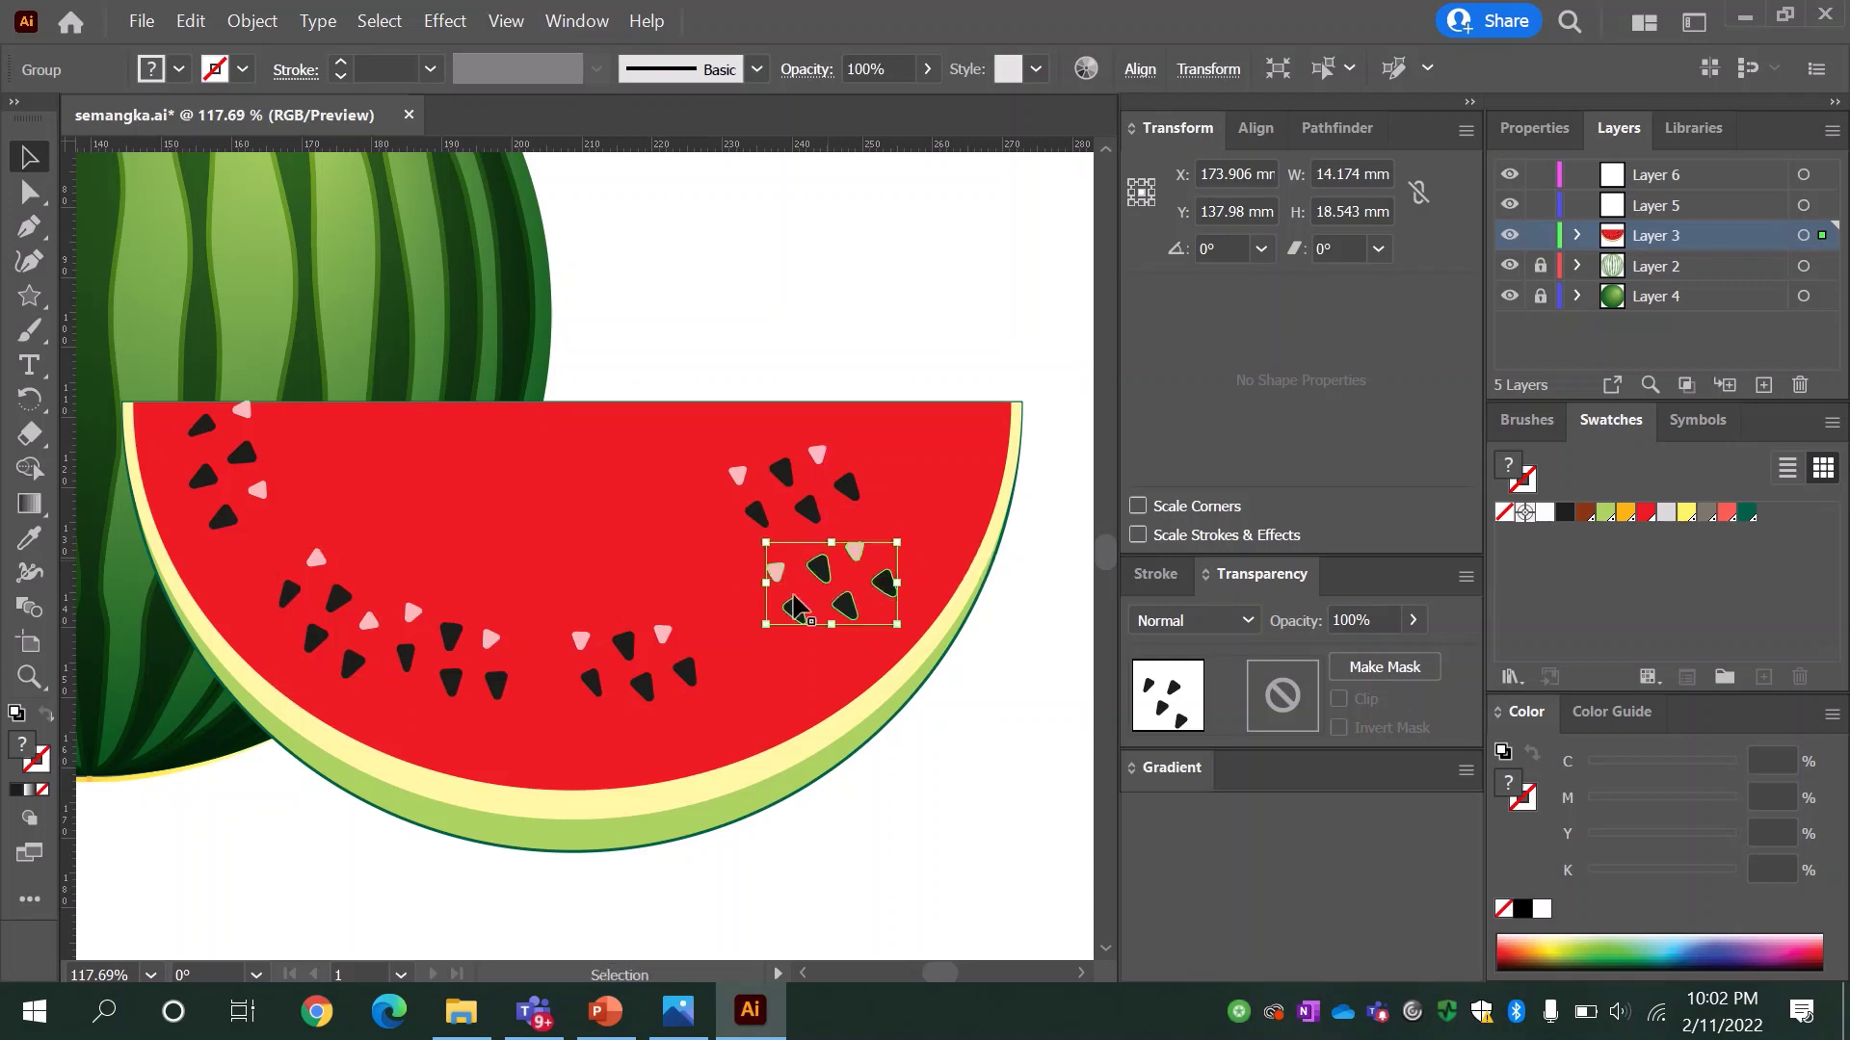
{"action": "left_click_drag", "start_coordinate": [675, 636], "coordinate": [714, 650]}
{"action": "left_click_drag", "start_coordinate": [450, 635], "coordinate": [506, 681]}
{"action": "left_click_drag", "start_coordinate": [257, 487], "coordinate": [264, 523]}
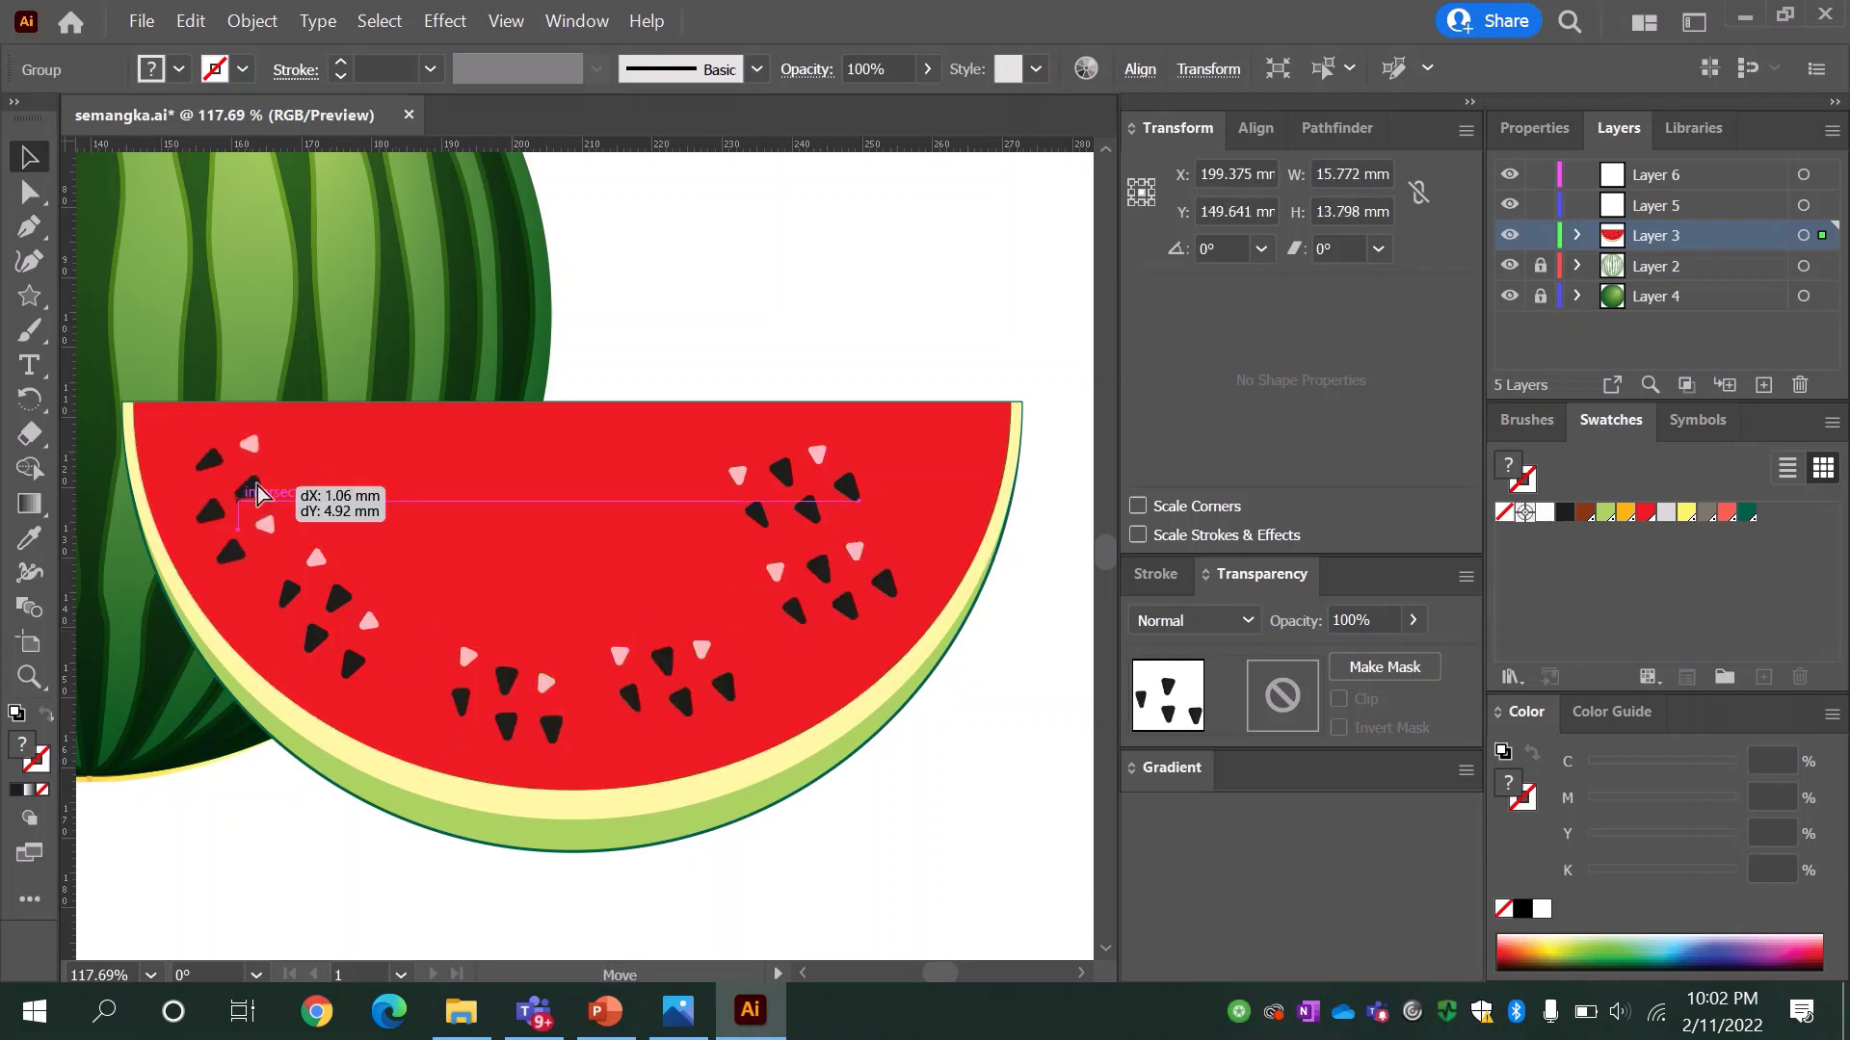
{"action": "mouse_move", "coordinate": [850, 492]}
{"action": "left_mouse_down"}
{"action": "mouse_move", "coordinate": [957, 469]}
{"action": "mouse_move", "coordinate": [632, 532]}
{"action": "left_mouse_up"}
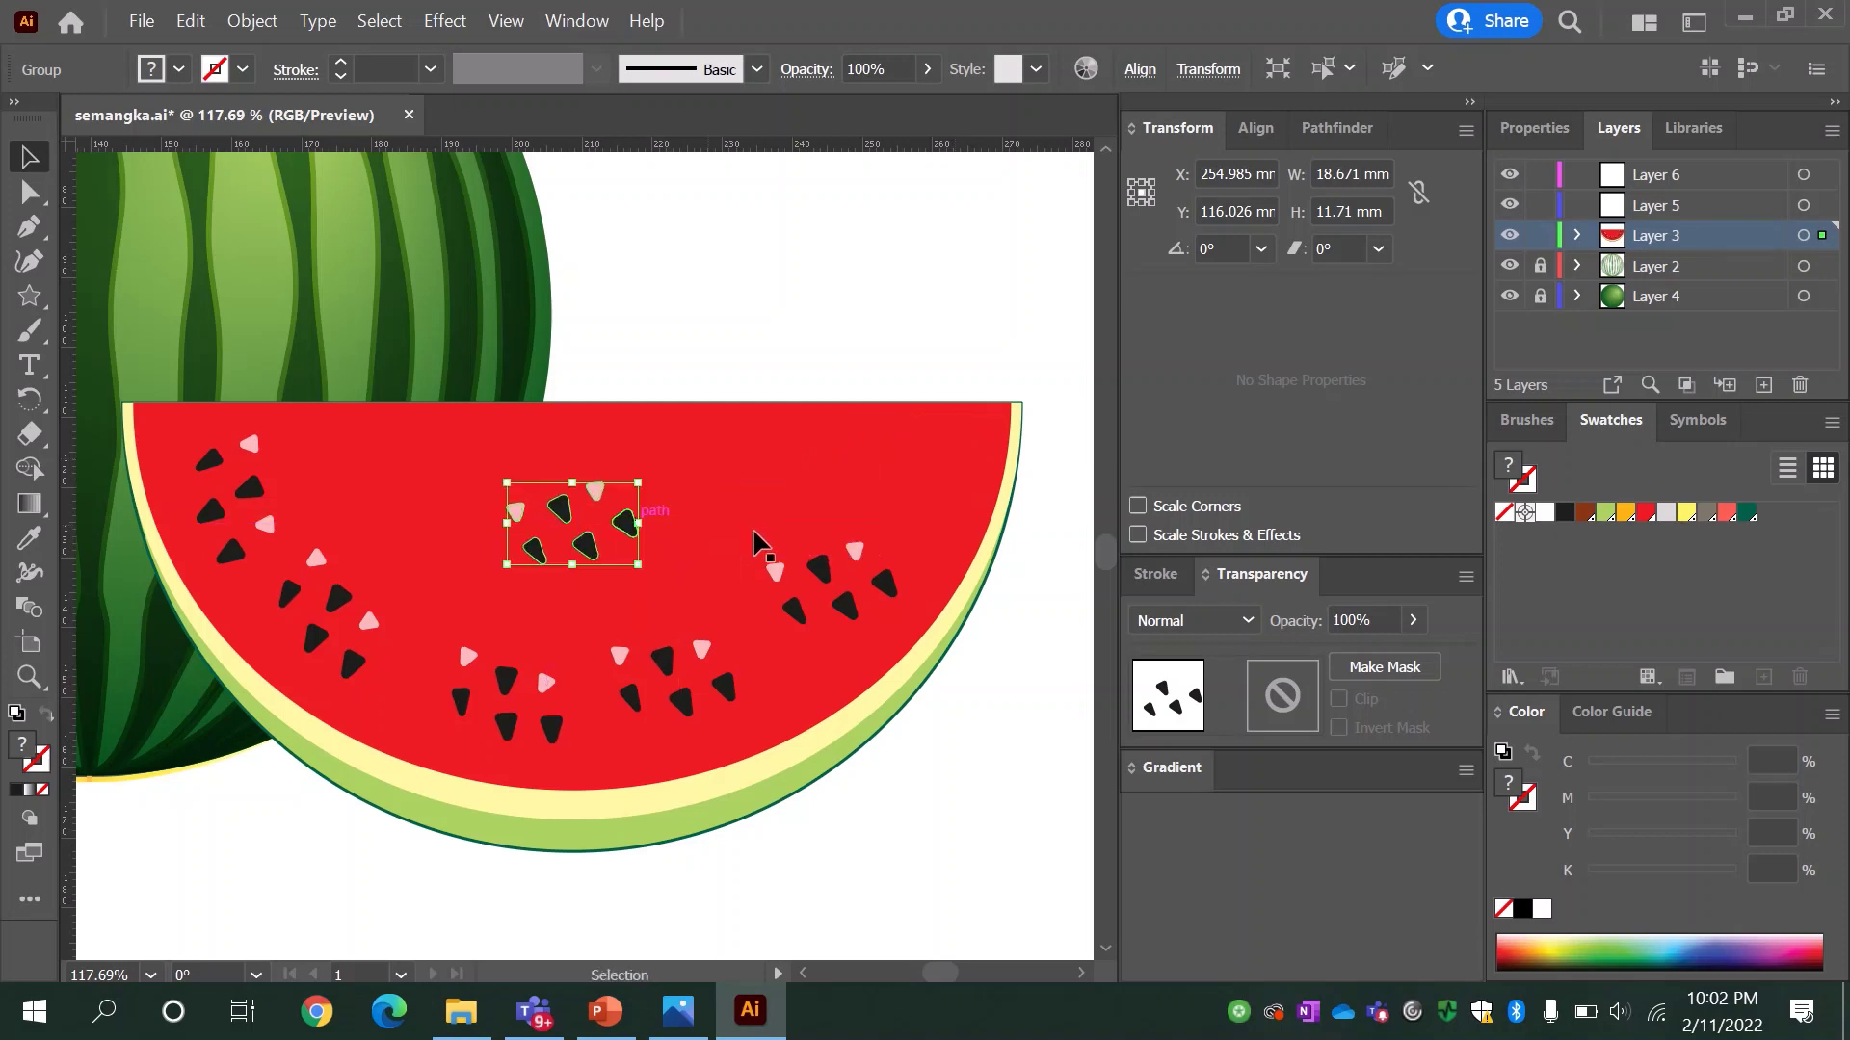
{"action": "left_click_drag", "start_coordinate": [862, 600], "coordinate": [900, 540]}
{"action": "left_click_drag", "start_coordinate": [729, 700], "coordinate": [792, 672]}
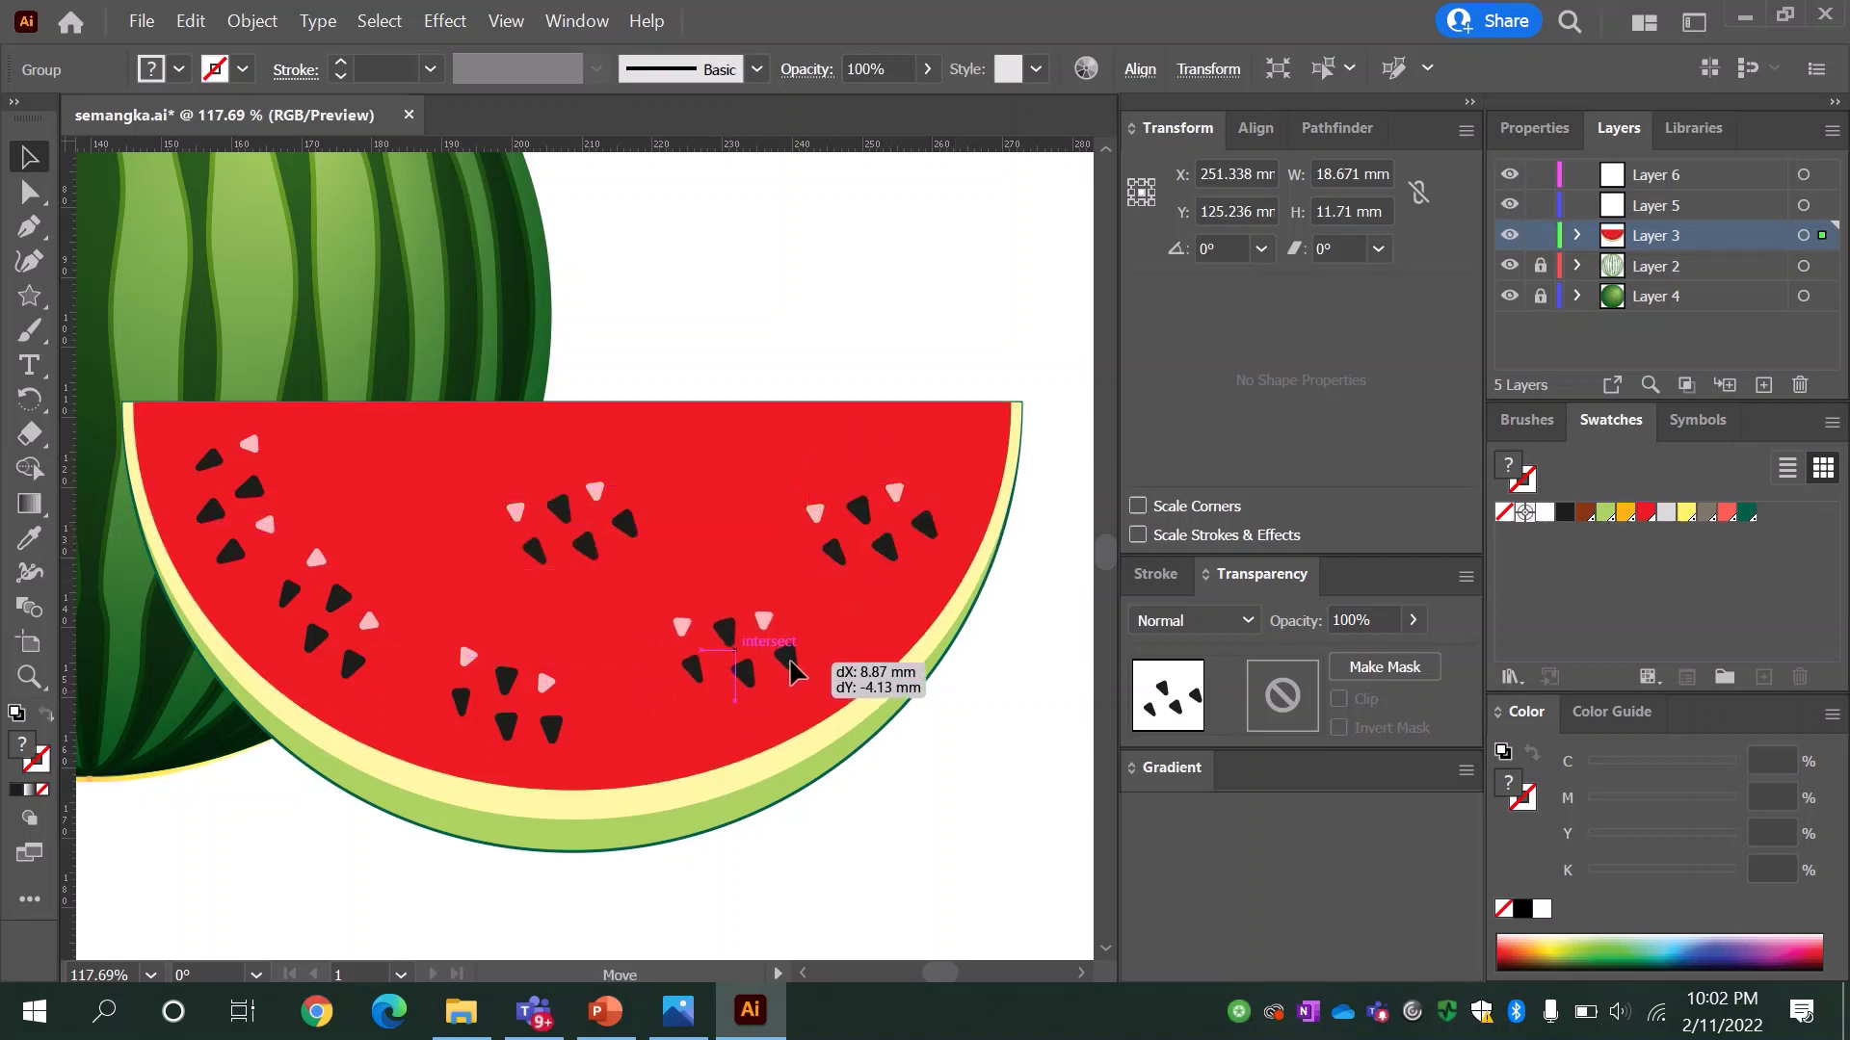
Step: Rotate the upper-middle cluster, ungroup it, and scatter its seeds individually into the gaps
{"action": "left_click", "coordinate": [624, 523]}
{"action": "left_click_drag", "start_coordinate": [651, 493], "coordinate": [641, 525]}
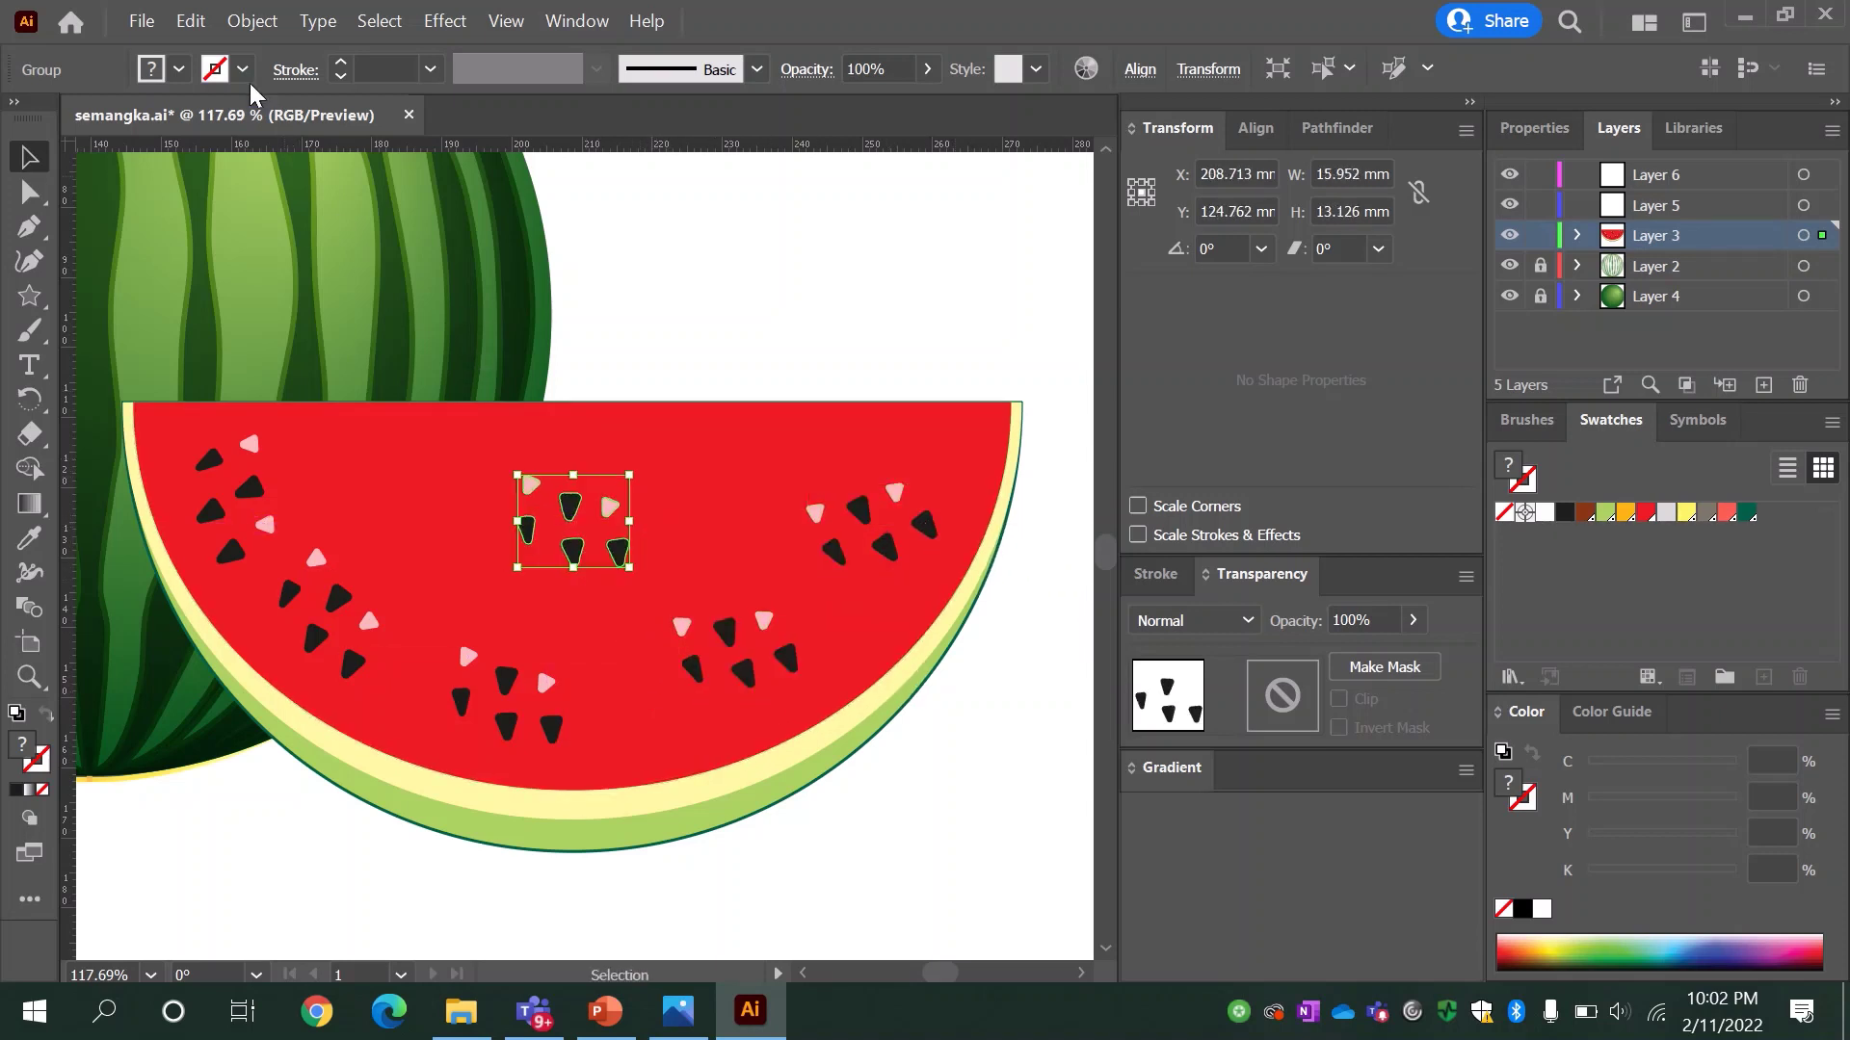
{"action": "left_click", "coordinate": [379, 20]}
{"action": "left_click", "coordinate": [347, 171]}
{"action": "left_click_drag", "start_coordinate": [527, 529], "coordinate": [427, 575]}
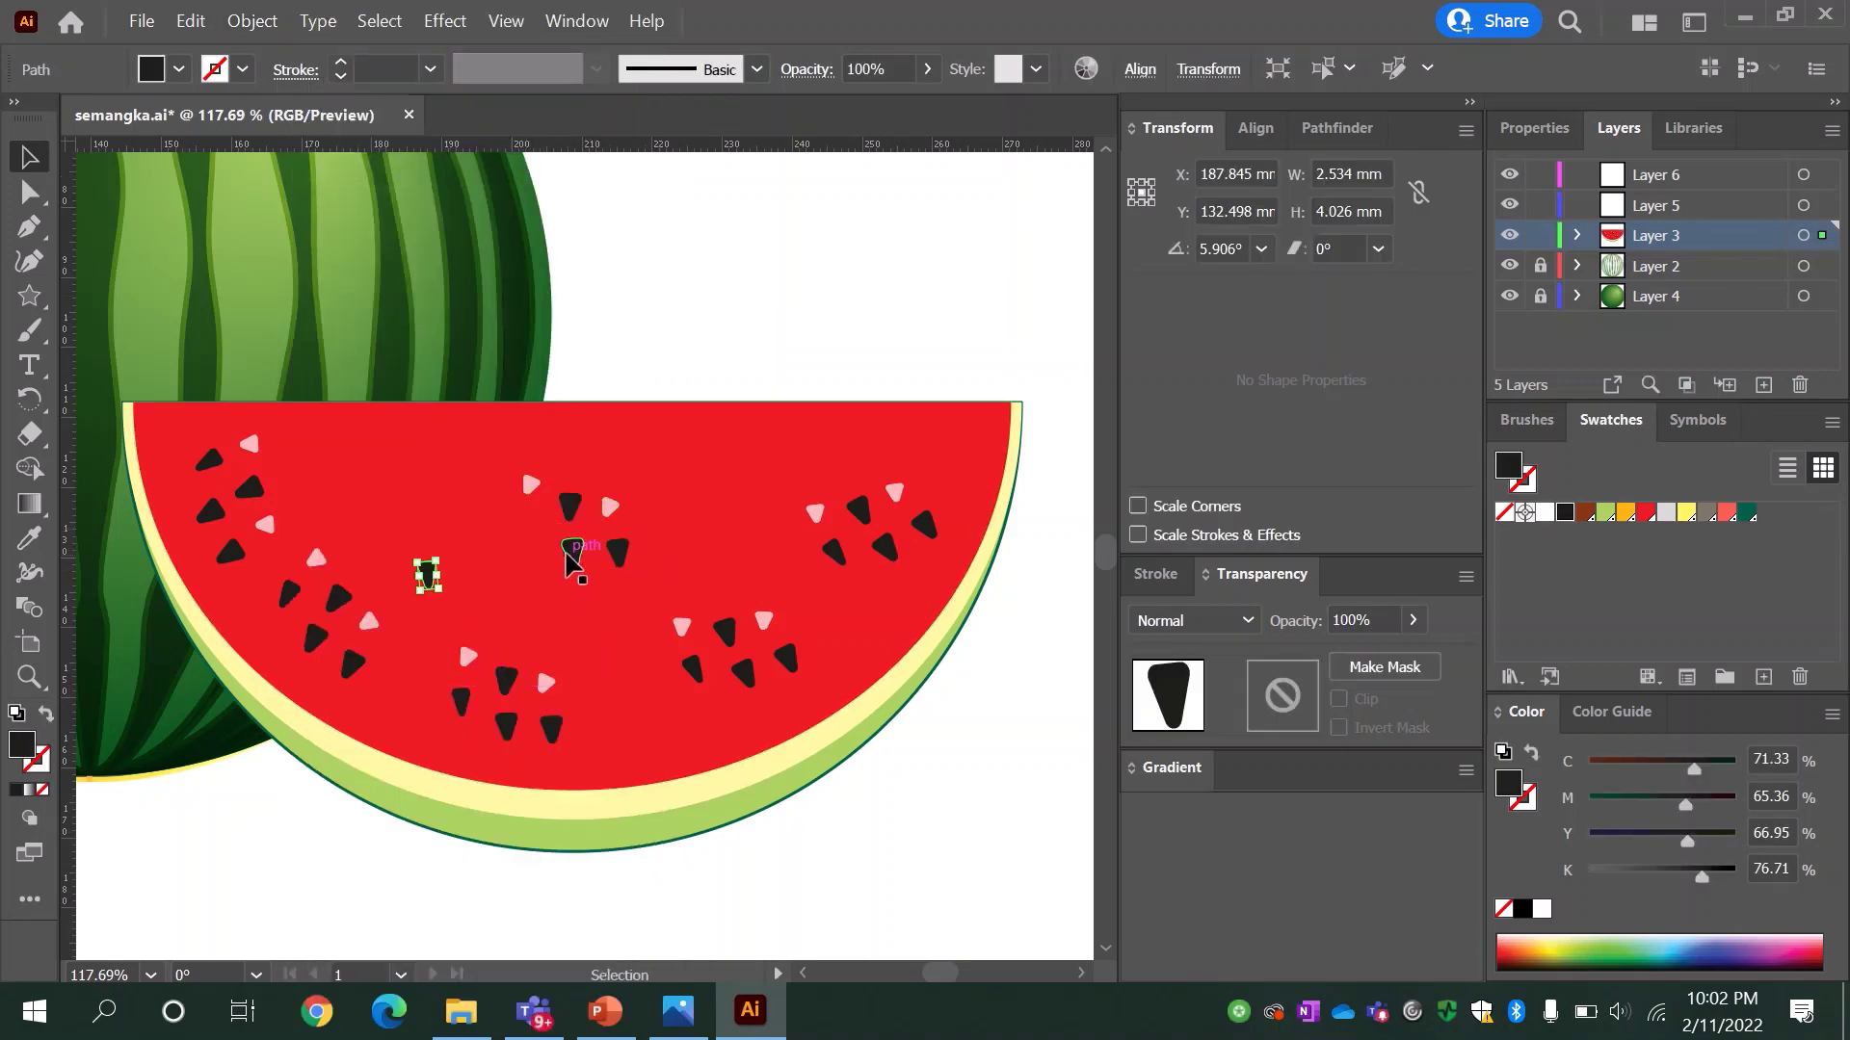
{"action": "mouse_move", "coordinate": [572, 551]}
{"action": "left_mouse_down"}
{"action": "mouse_move", "coordinate": [554, 597]}
{"action": "mouse_move", "coordinate": [653, 641]}
{"action": "left_mouse_up"}
{"action": "mouse_move", "coordinate": [613, 511]}
{"action": "left_mouse_down"}
{"action": "mouse_move", "coordinate": [693, 526]}
{"action": "mouse_move", "coordinate": [615, 487]}
{"action": "mouse_move", "coordinate": [462, 515]}
{"action": "left_mouse_up"}
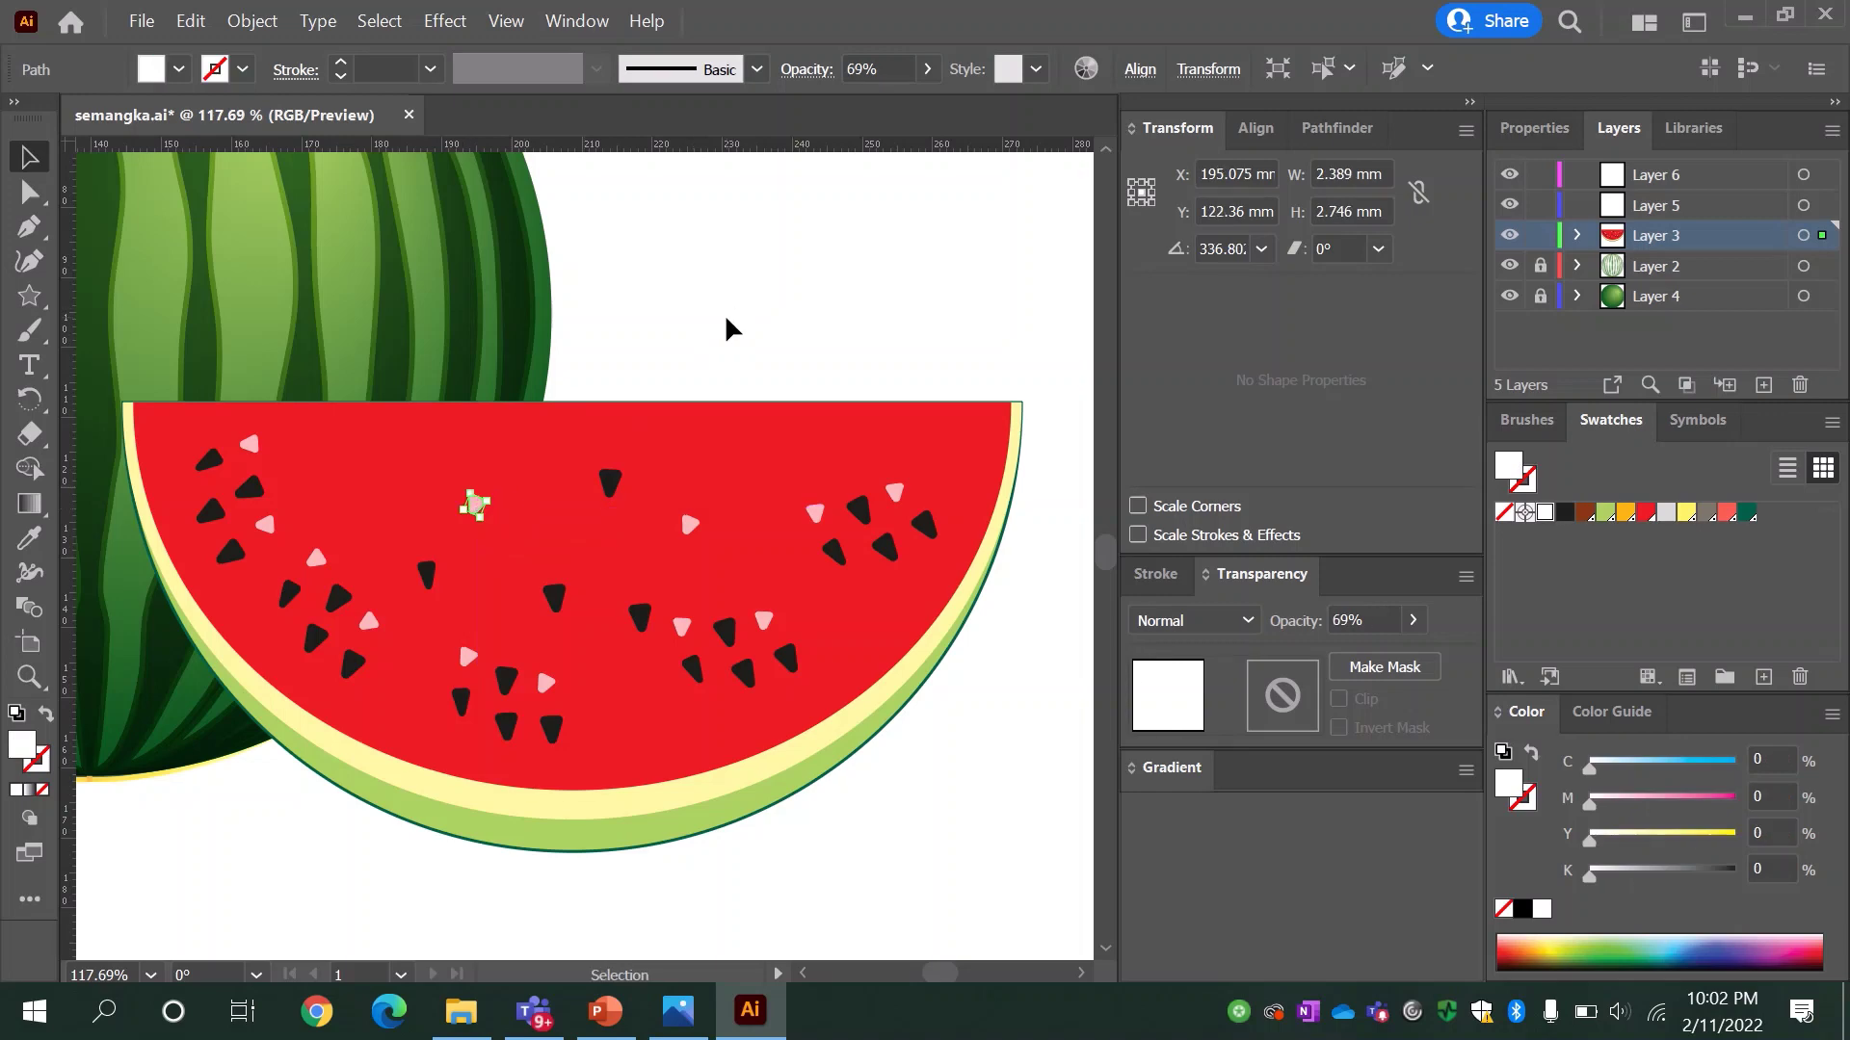
Step: Zoom out to the whole watermelon, lock Layer 3, and make Layer 5 active
{"action": "left_click", "coordinate": [730, 328]}
{"action": "key", "text": "z"}
{"action": "left_click", "coordinate": [442, 376], "text": "alt"}
{"action": "left_click", "coordinate": [558, 417], "text": "alt"}
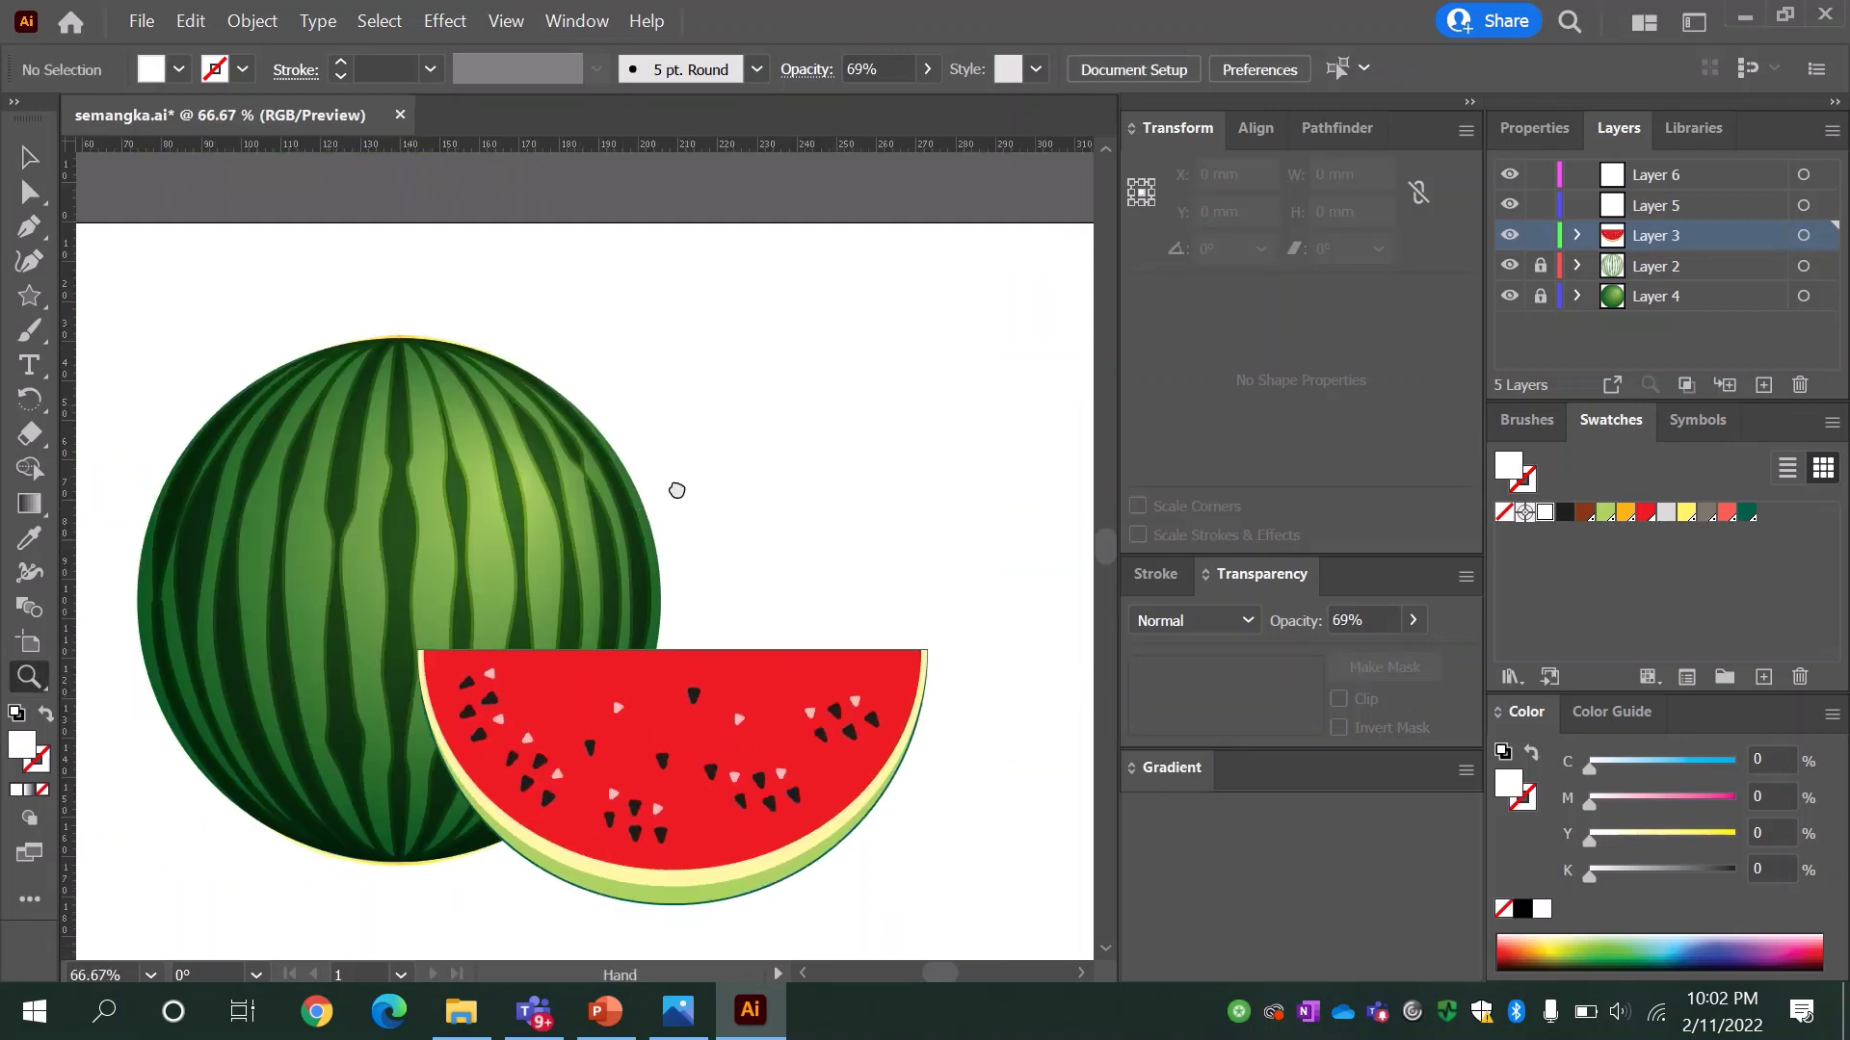
{"action": "left_click_drag", "start_coordinate": [673, 491], "coordinate": [716, 448]}
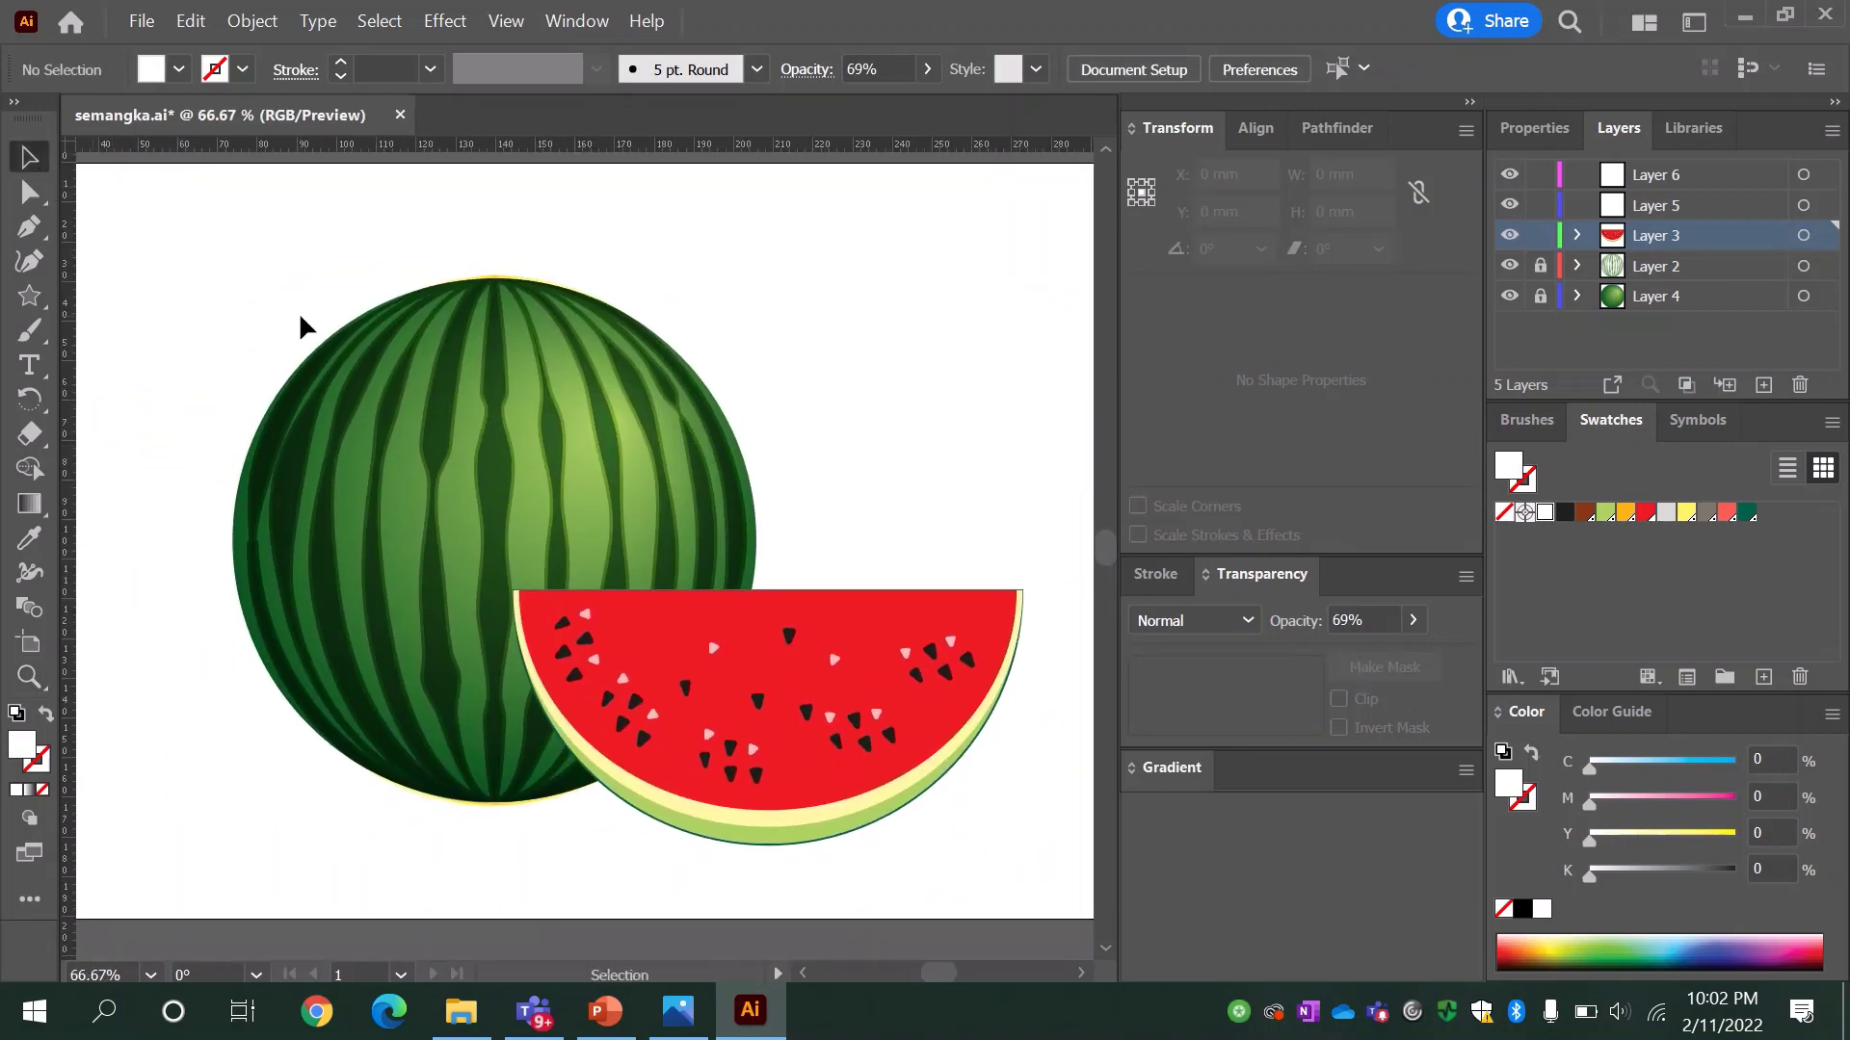
{"action": "left_click", "coordinate": [1541, 236]}
{"action": "left_click", "coordinate": [1590, 205]}
Step: Draw a white circle over the melon's top and trim it to the melon outline with Shape Builder
{"action": "left_click_drag", "start_coordinate": [28, 296], "coordinate": [96, 306]}
{"action": "left_click", "coordinate": [145, 330]}
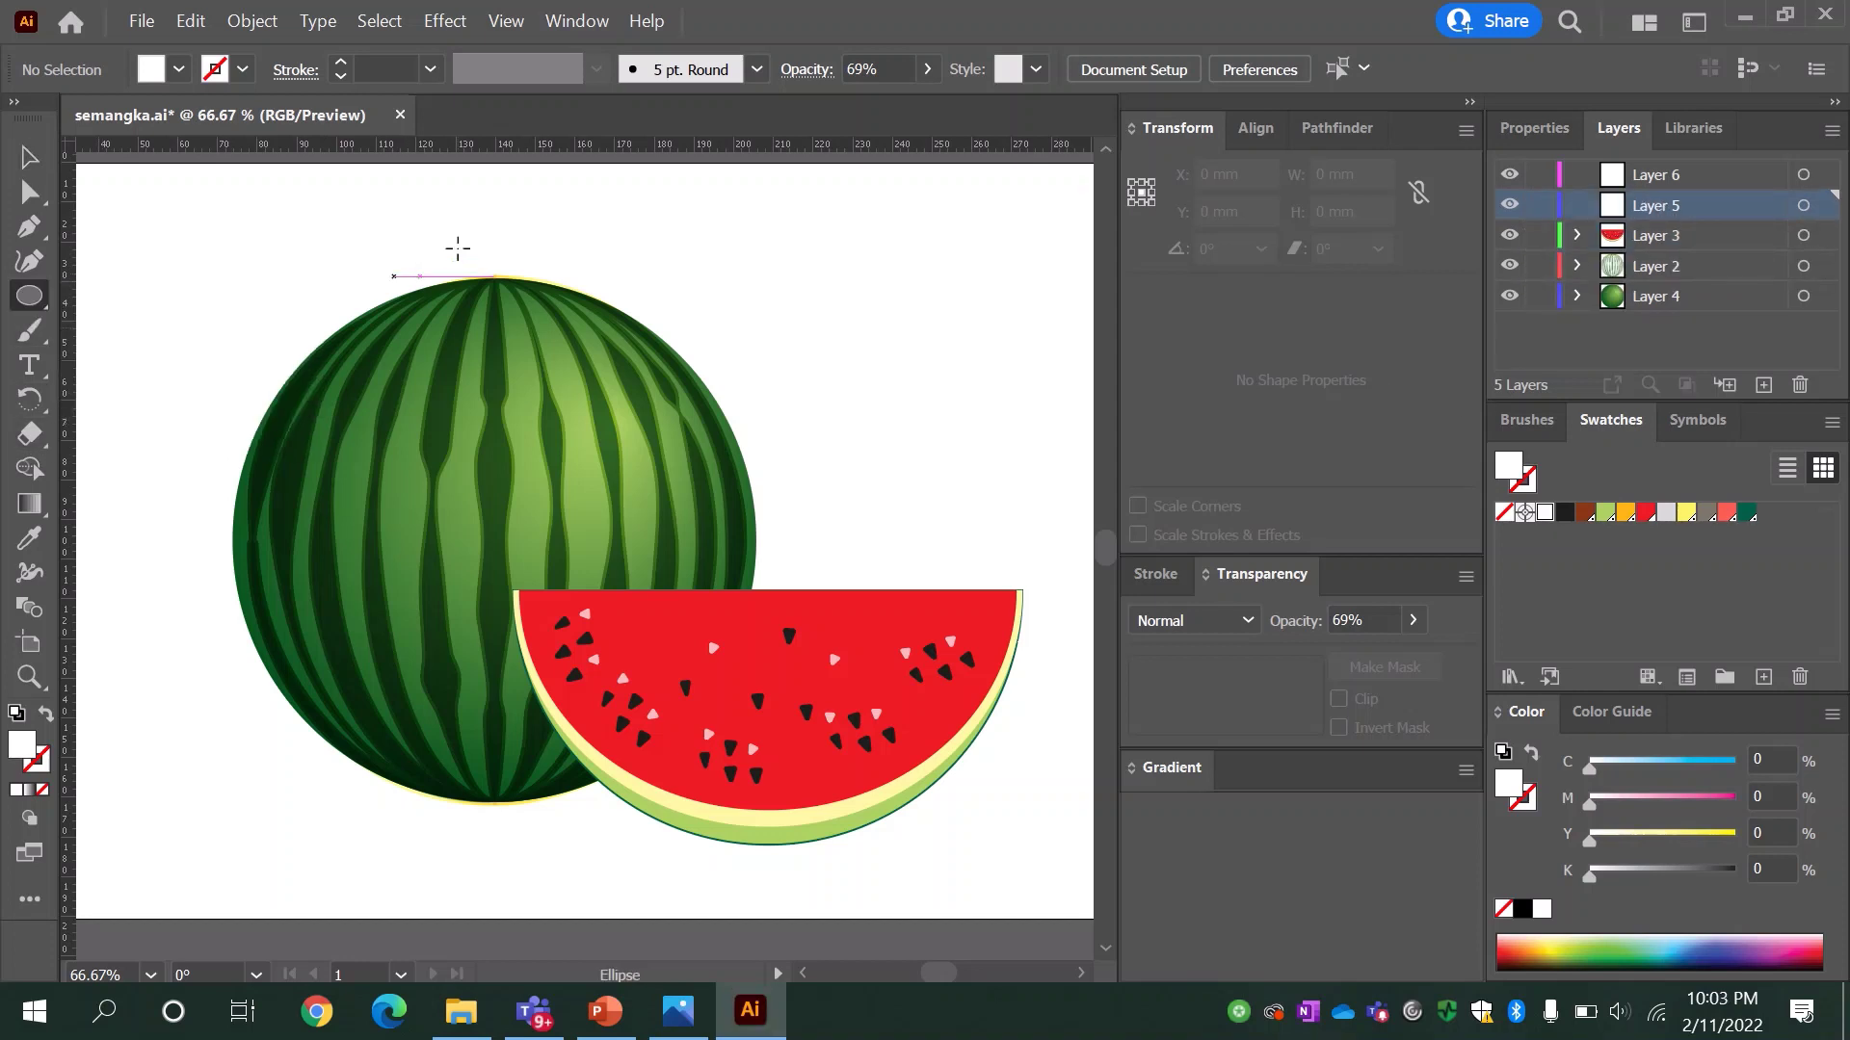
{"action": "left_click_drag", "start_coordinate": [483, 236], "coordinate": [737, 490]}
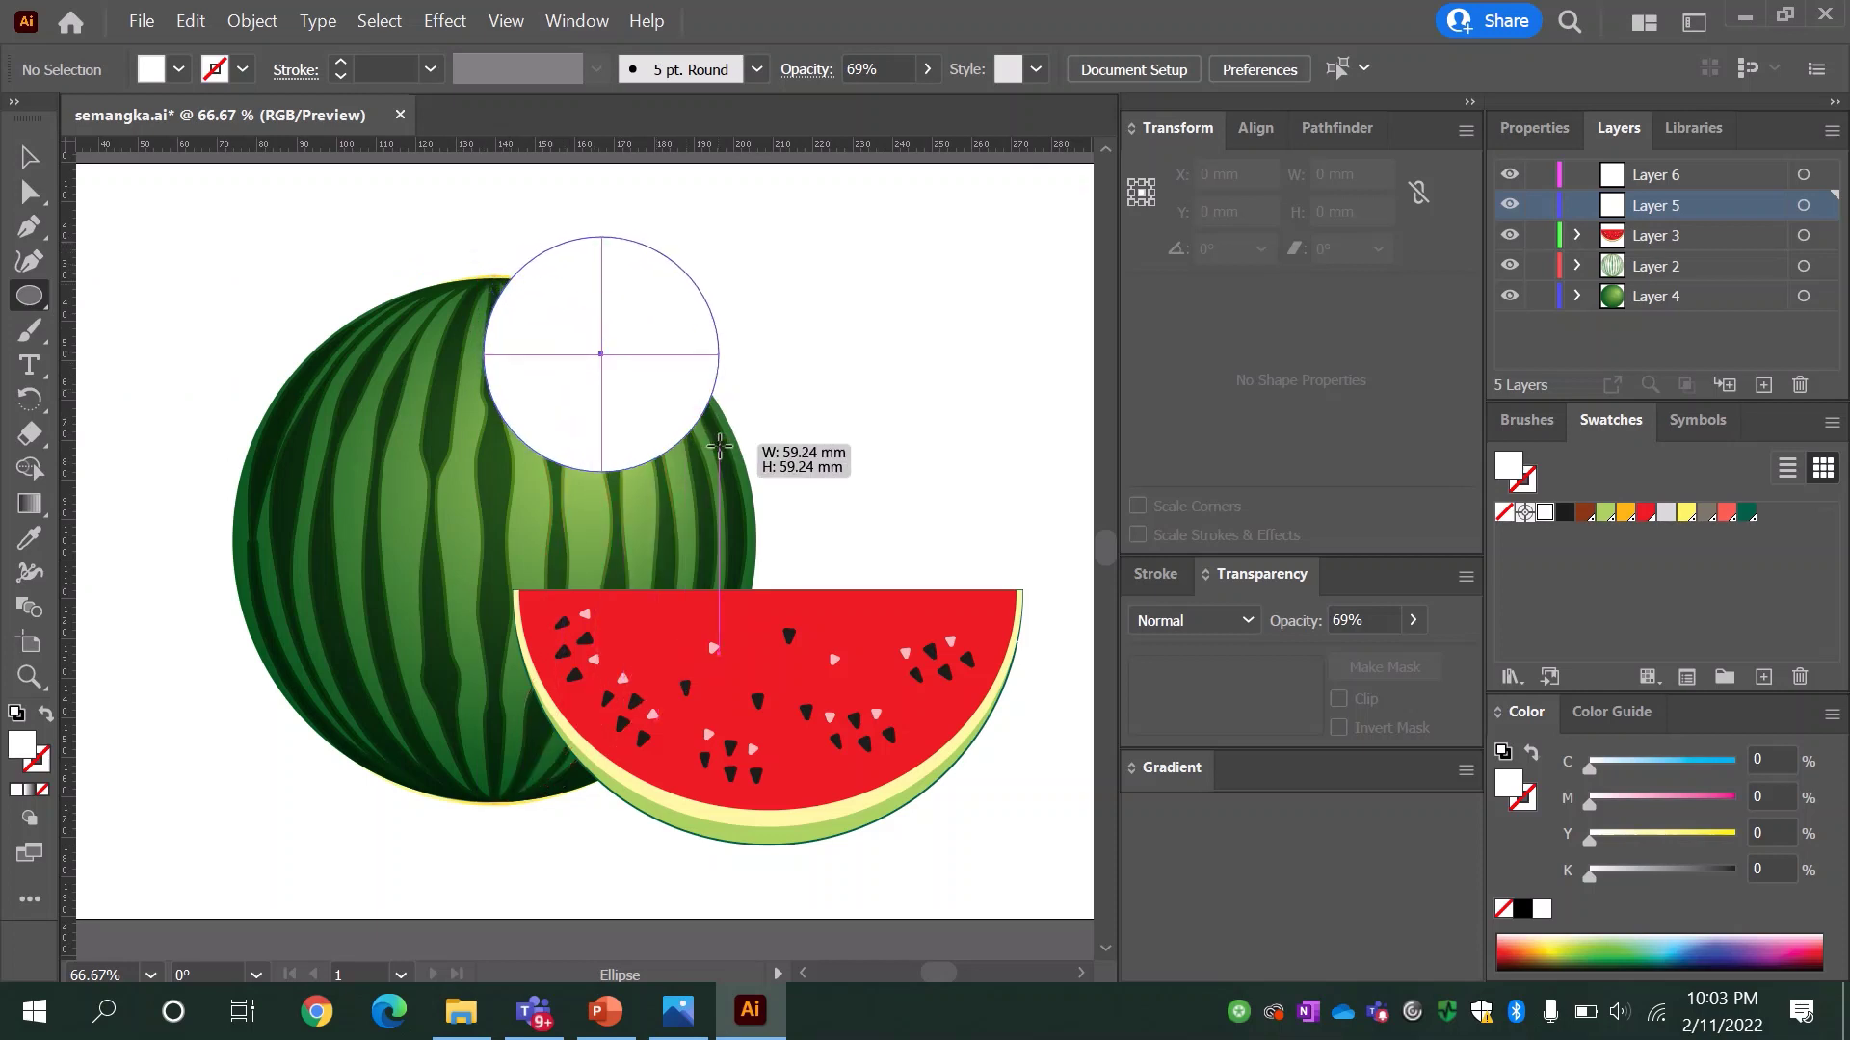
{"action": "key", "text": "v"}
{"action": "left_click_drag", "start_coordinate": [623, 447], "coordinate": [626, 439]}
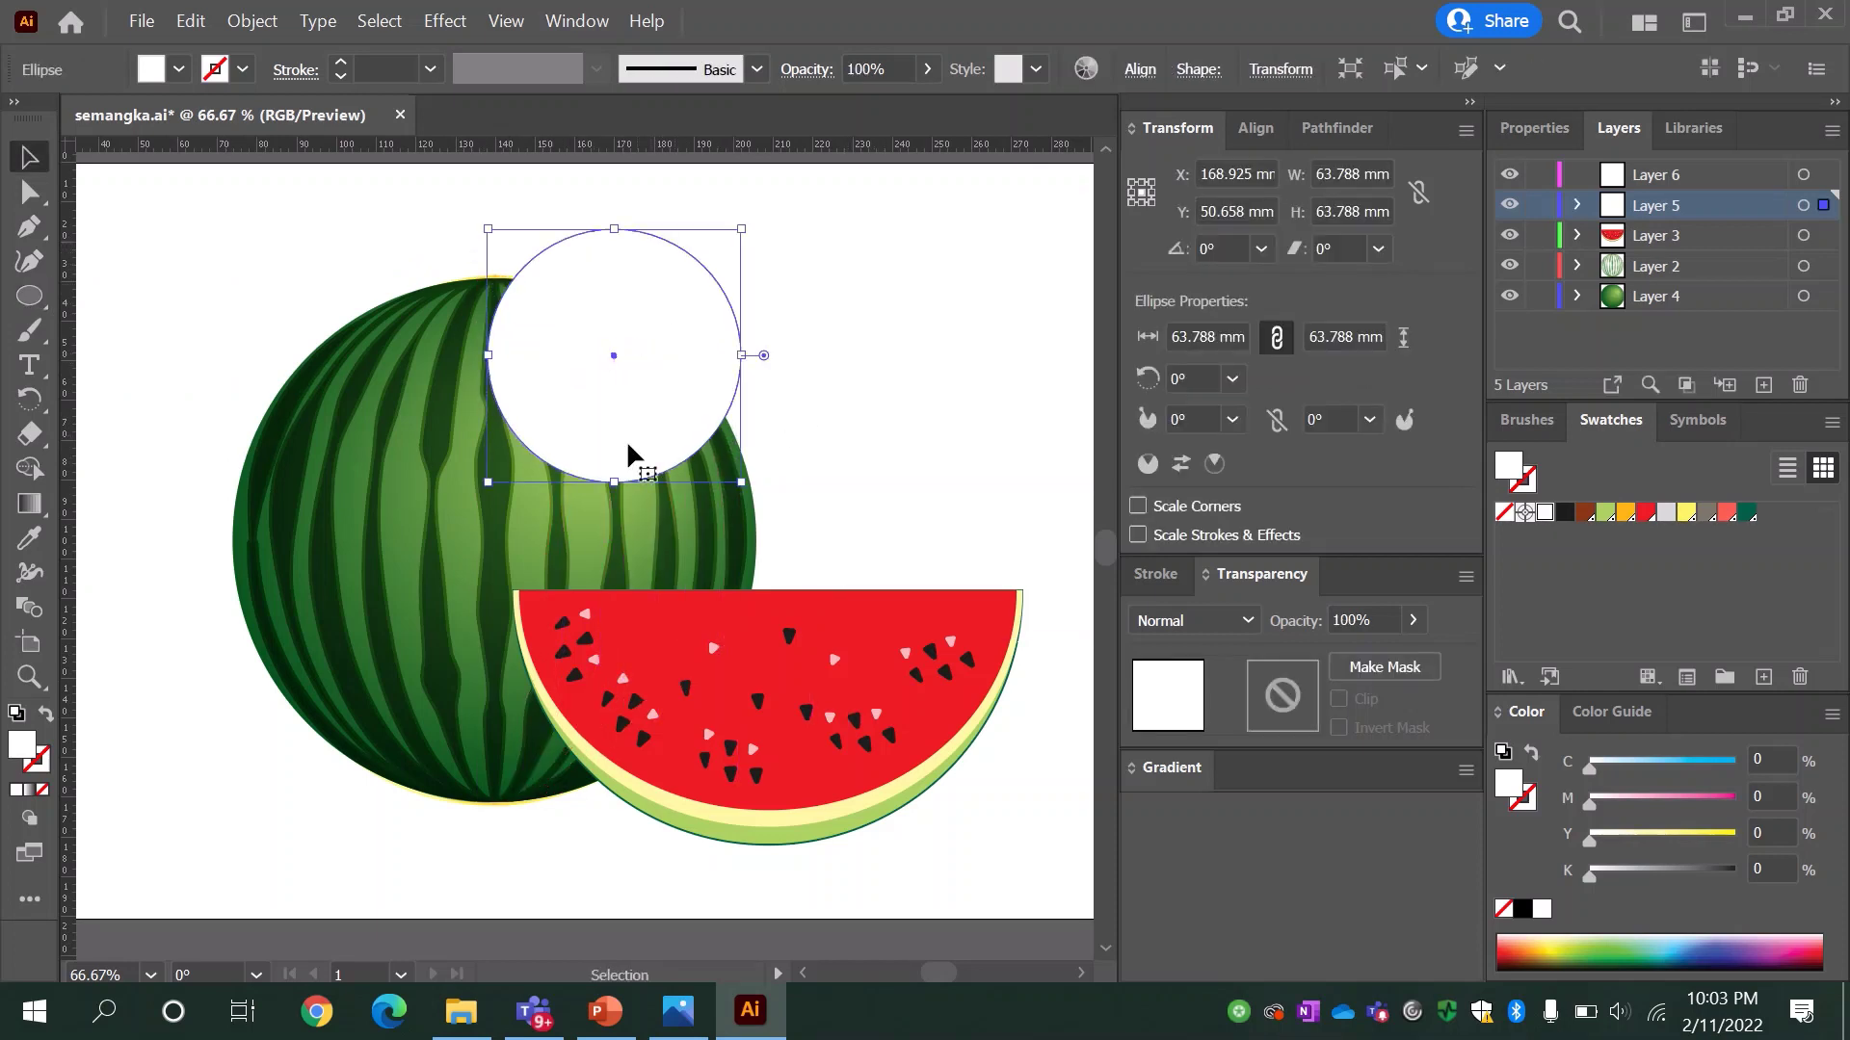
{"action": "left_click", "coordinate": [248, 636], "text": "shift"}
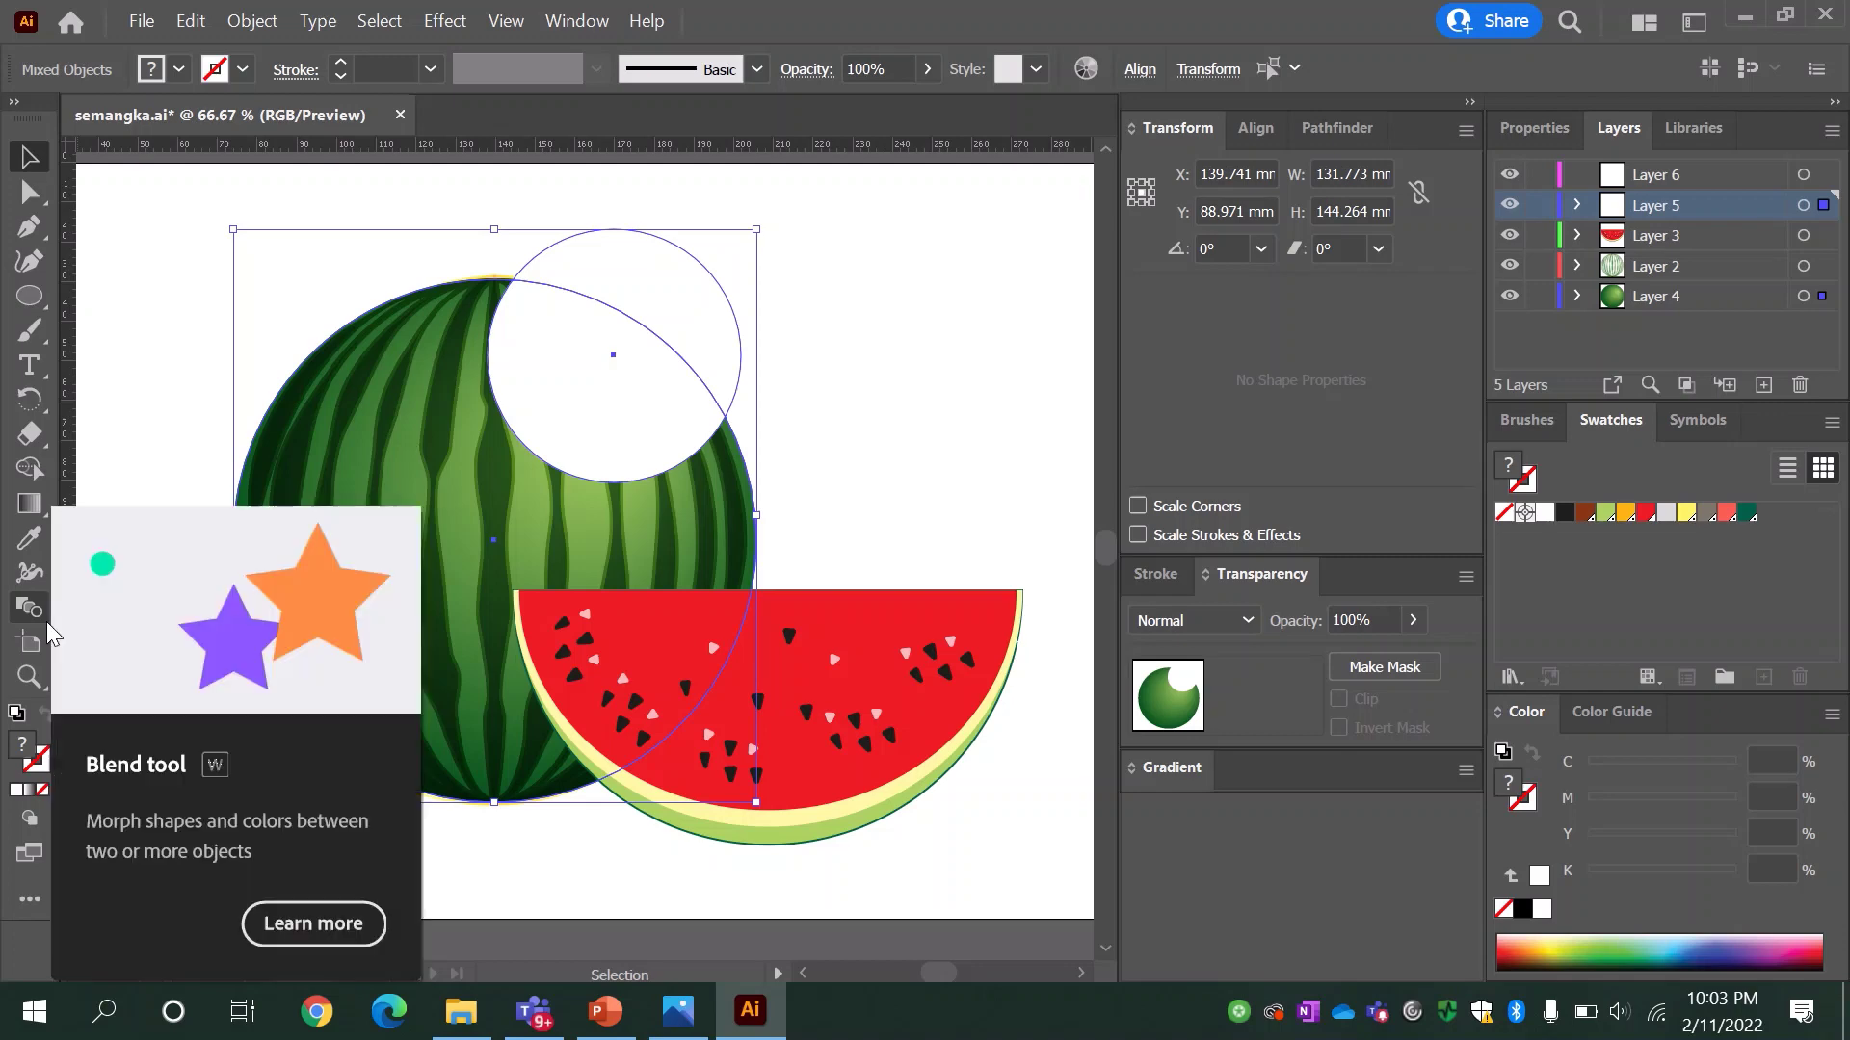
{"action": "key", "text": "shift+m"}
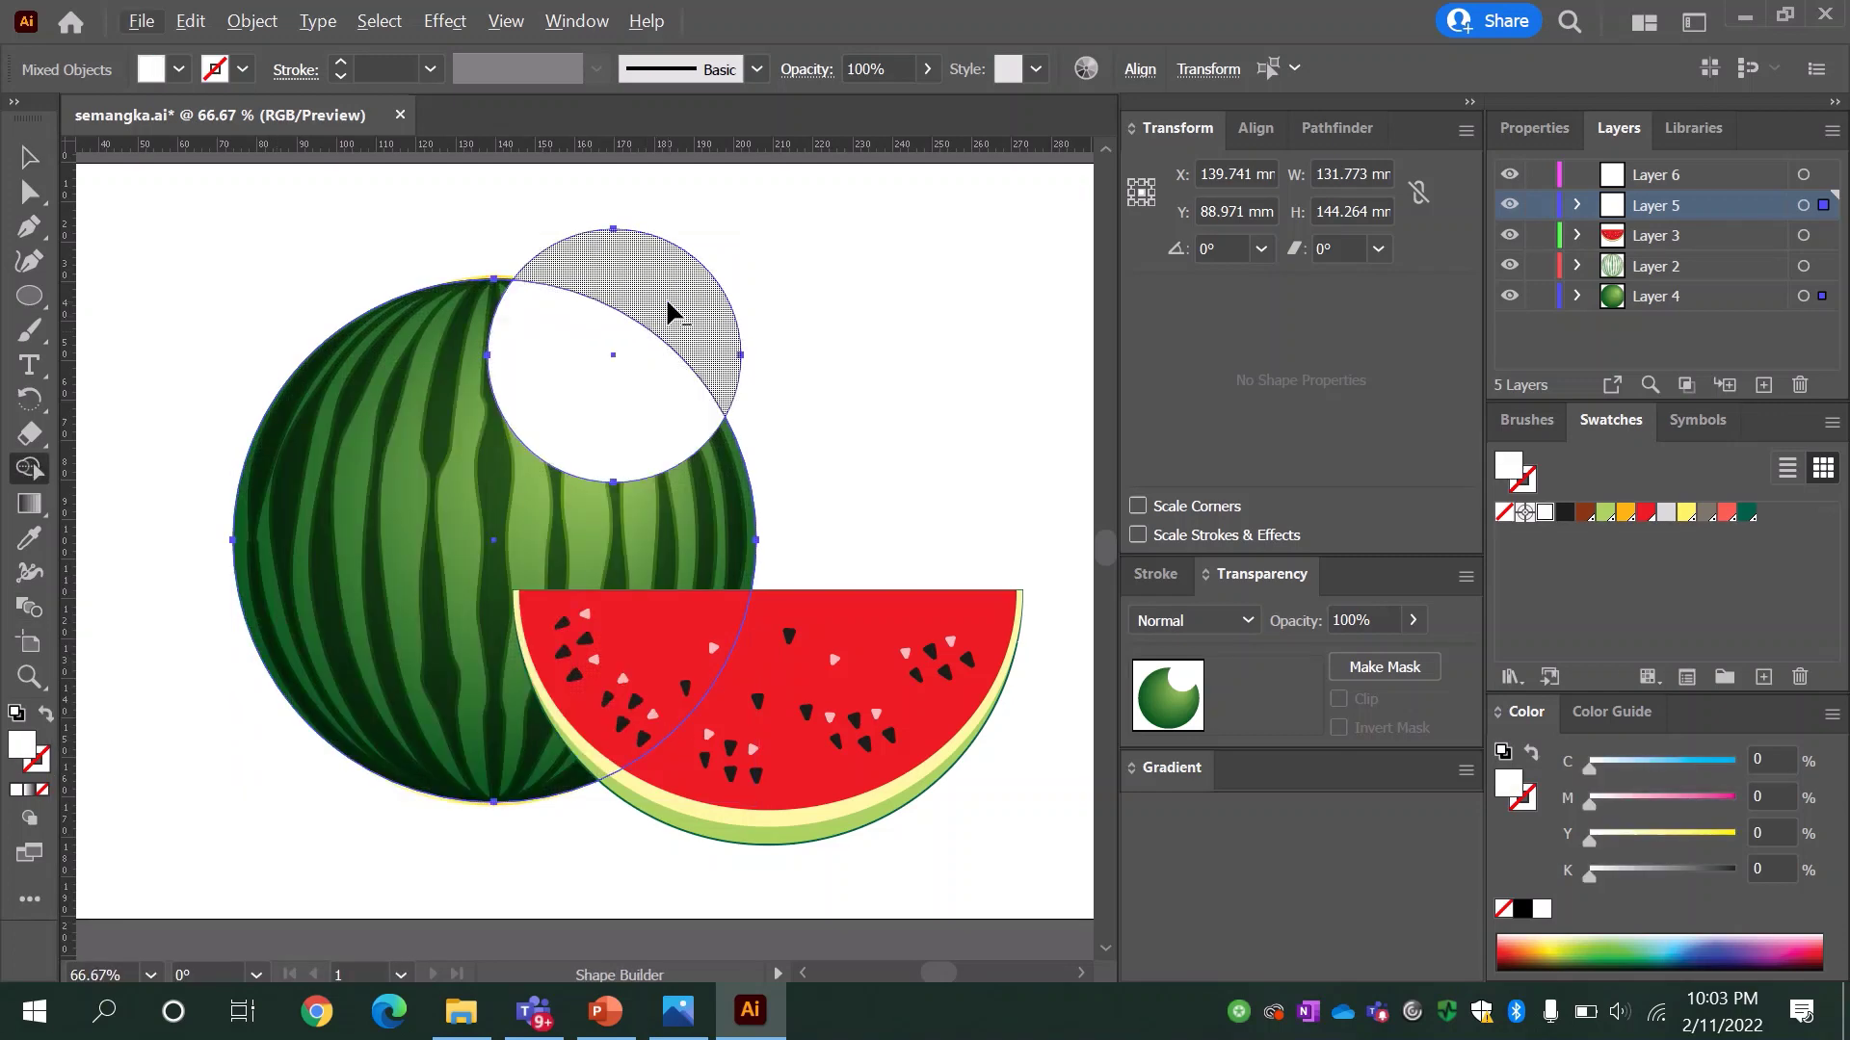
{"action": "left_click", "coordinate": [668, 306], "text": "alt"}
{"action": "left_click", "coordinate": [31, 168]}
{"action": "left_click", "coordinate": [553, 343]}
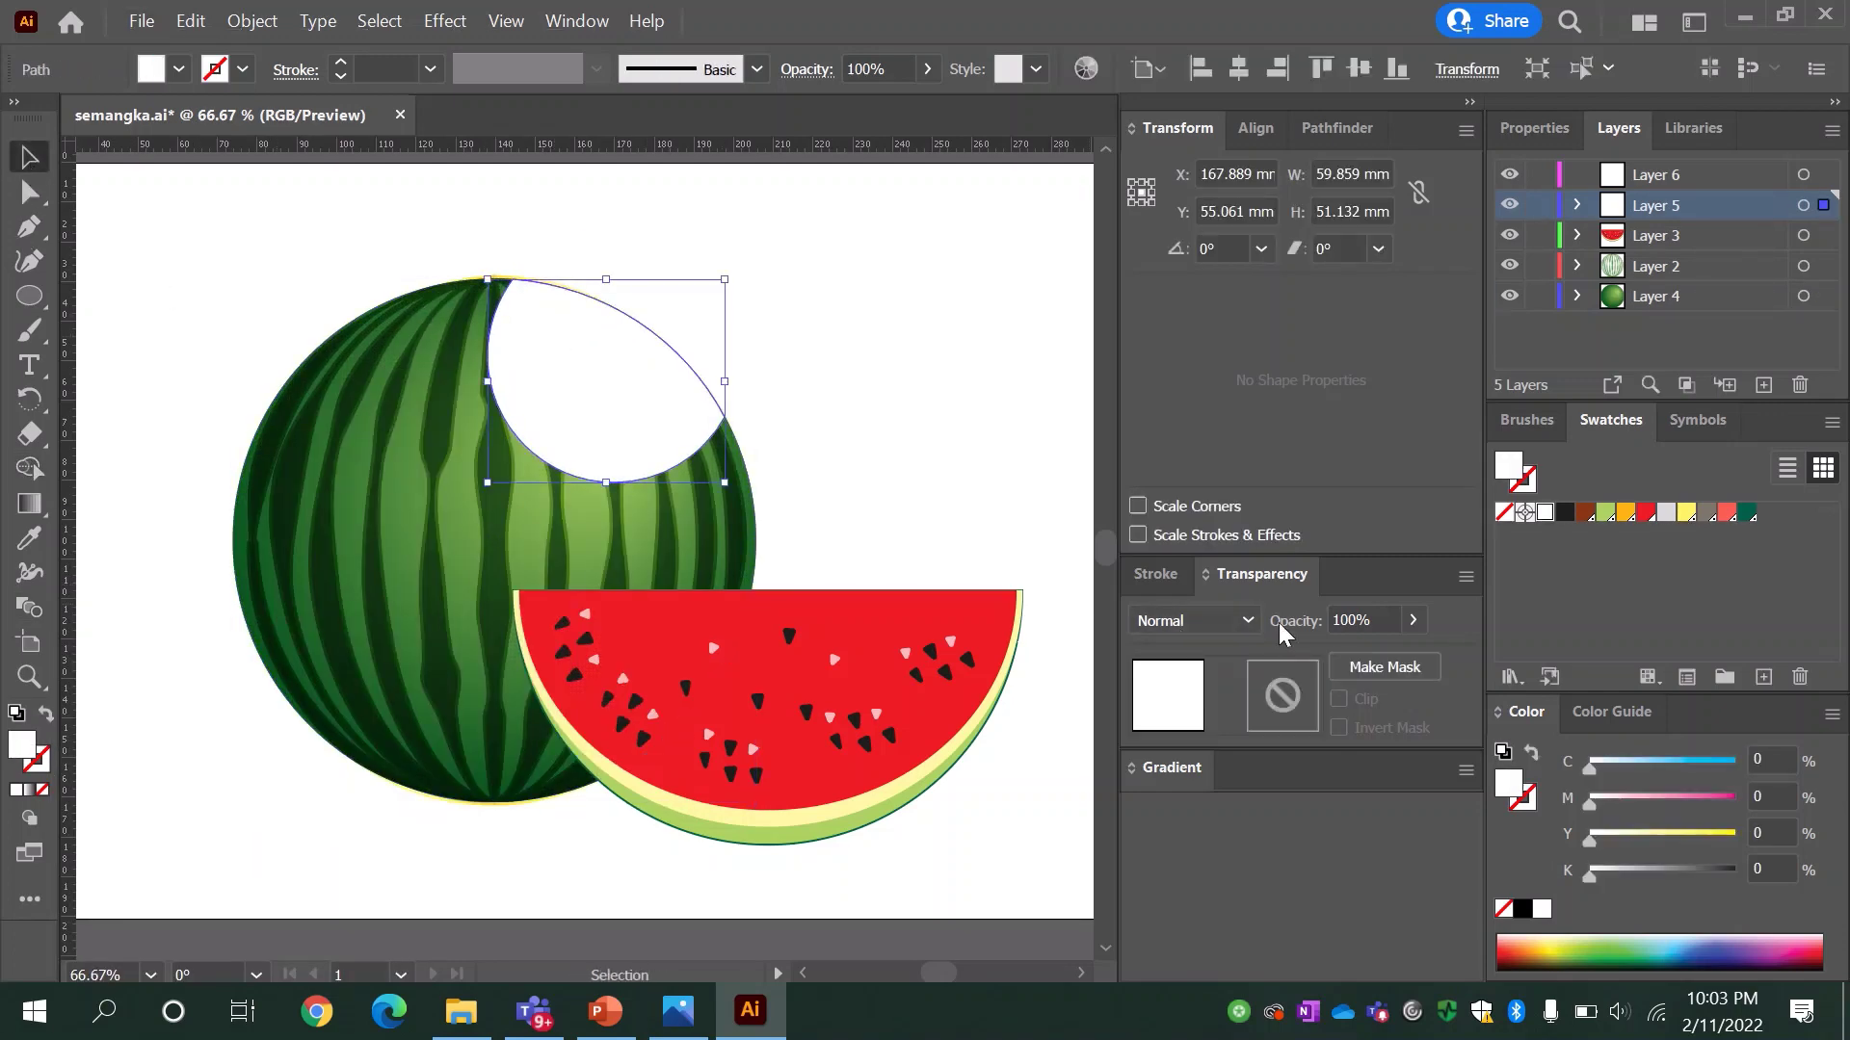
Step: Lower the white highlight's opacity to about 12%, keeping Normal blending after trying Multiply
{"action": "left_click", "coordinate": [1412, 620]}
{"action": "left_click_drag", "start_coordinate": [1373, 655], "coordinate": [1321, 657]}
{"action": "left_click", "coordinate": [910, 453]}
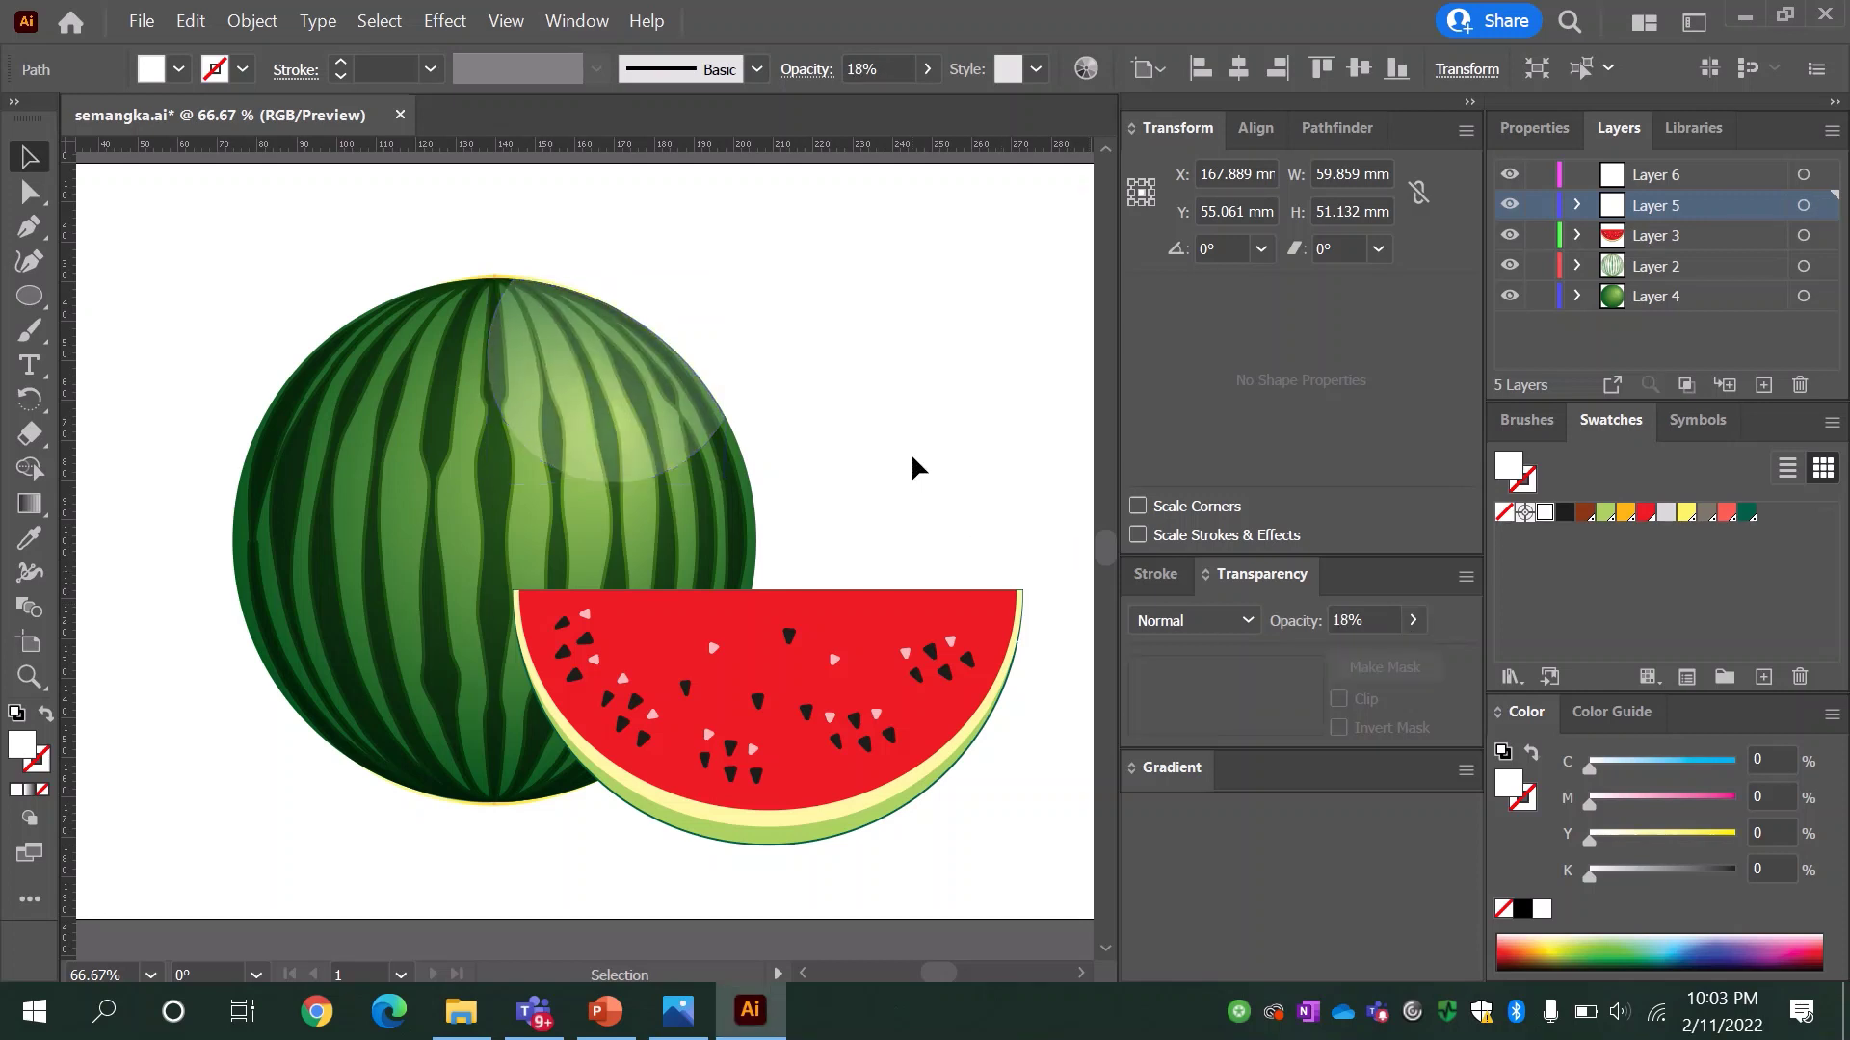
{"action": "left_click", "coordinate": [648, 472]}
{"action": "left_click", "coordinate": [1194, 620]}
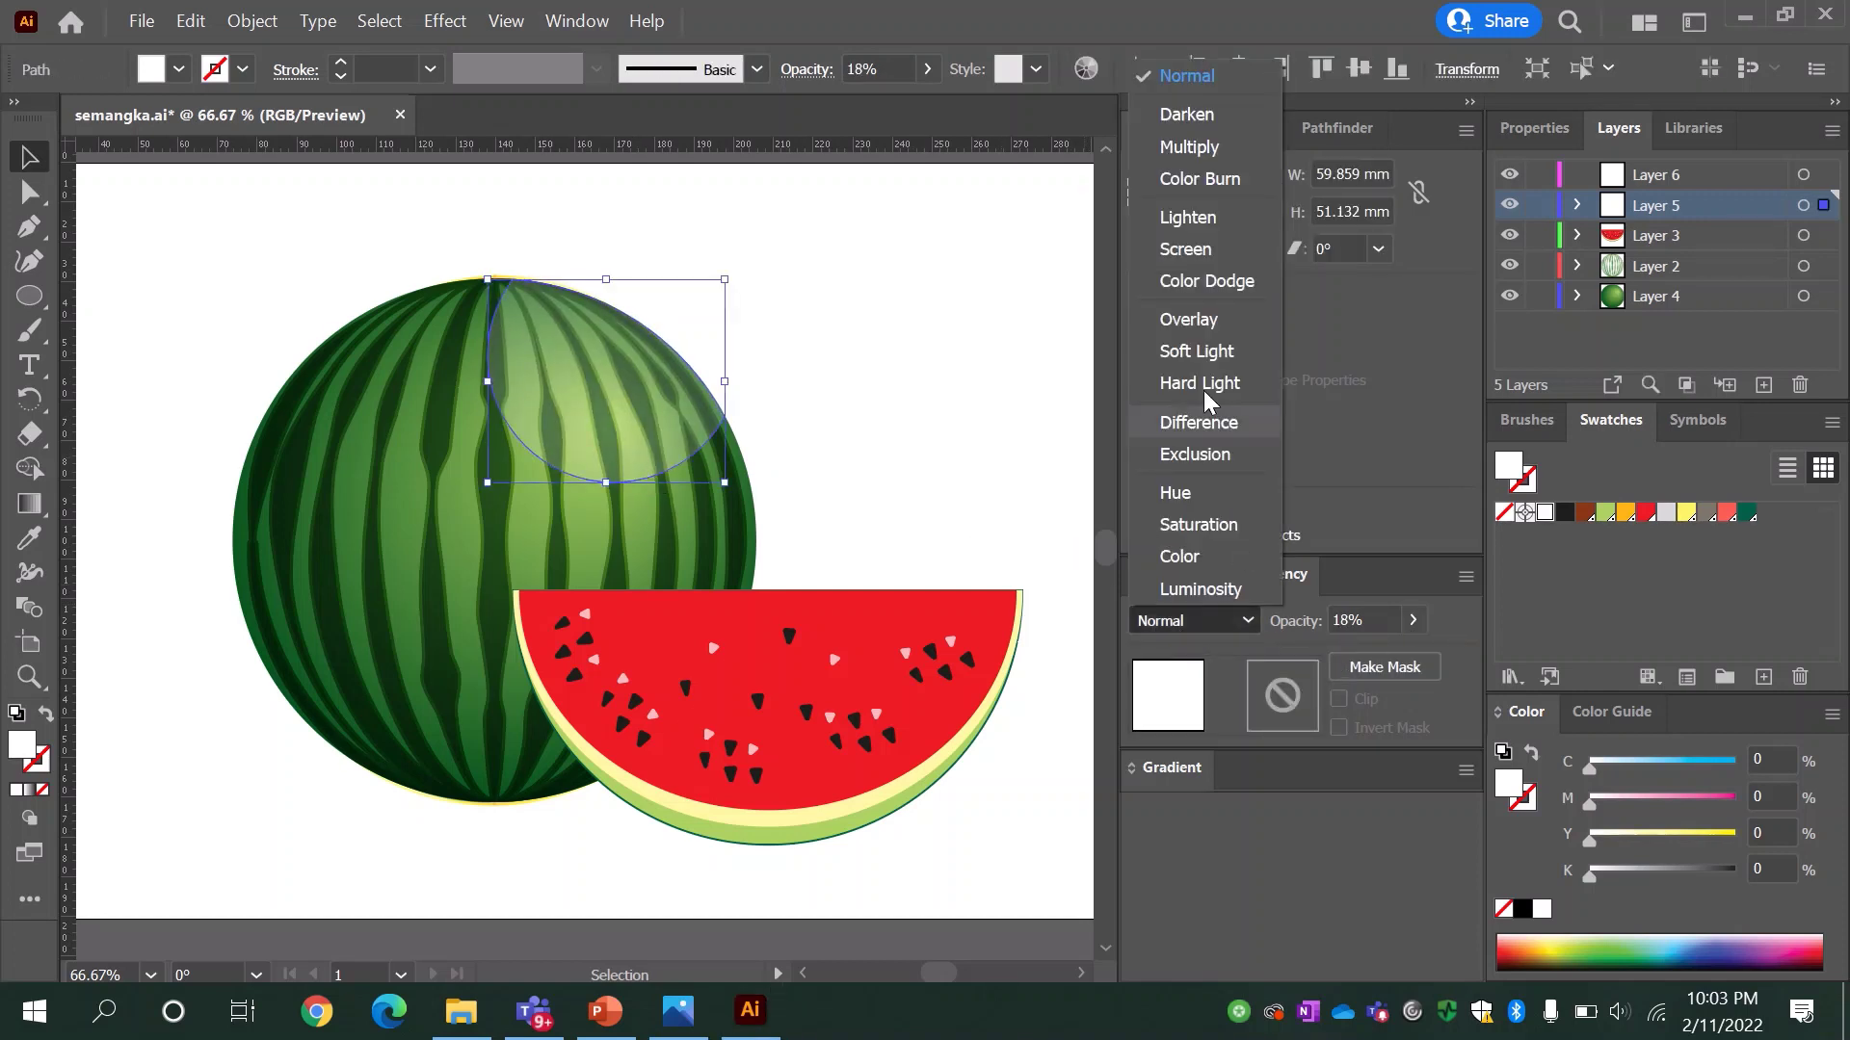
{"action": "left_click", "coordinate": [851, 420]}
{"action": "left_click", "coordinate": [574, 448]}
{"action": "left_click", "coordinate": [1241, 627]}
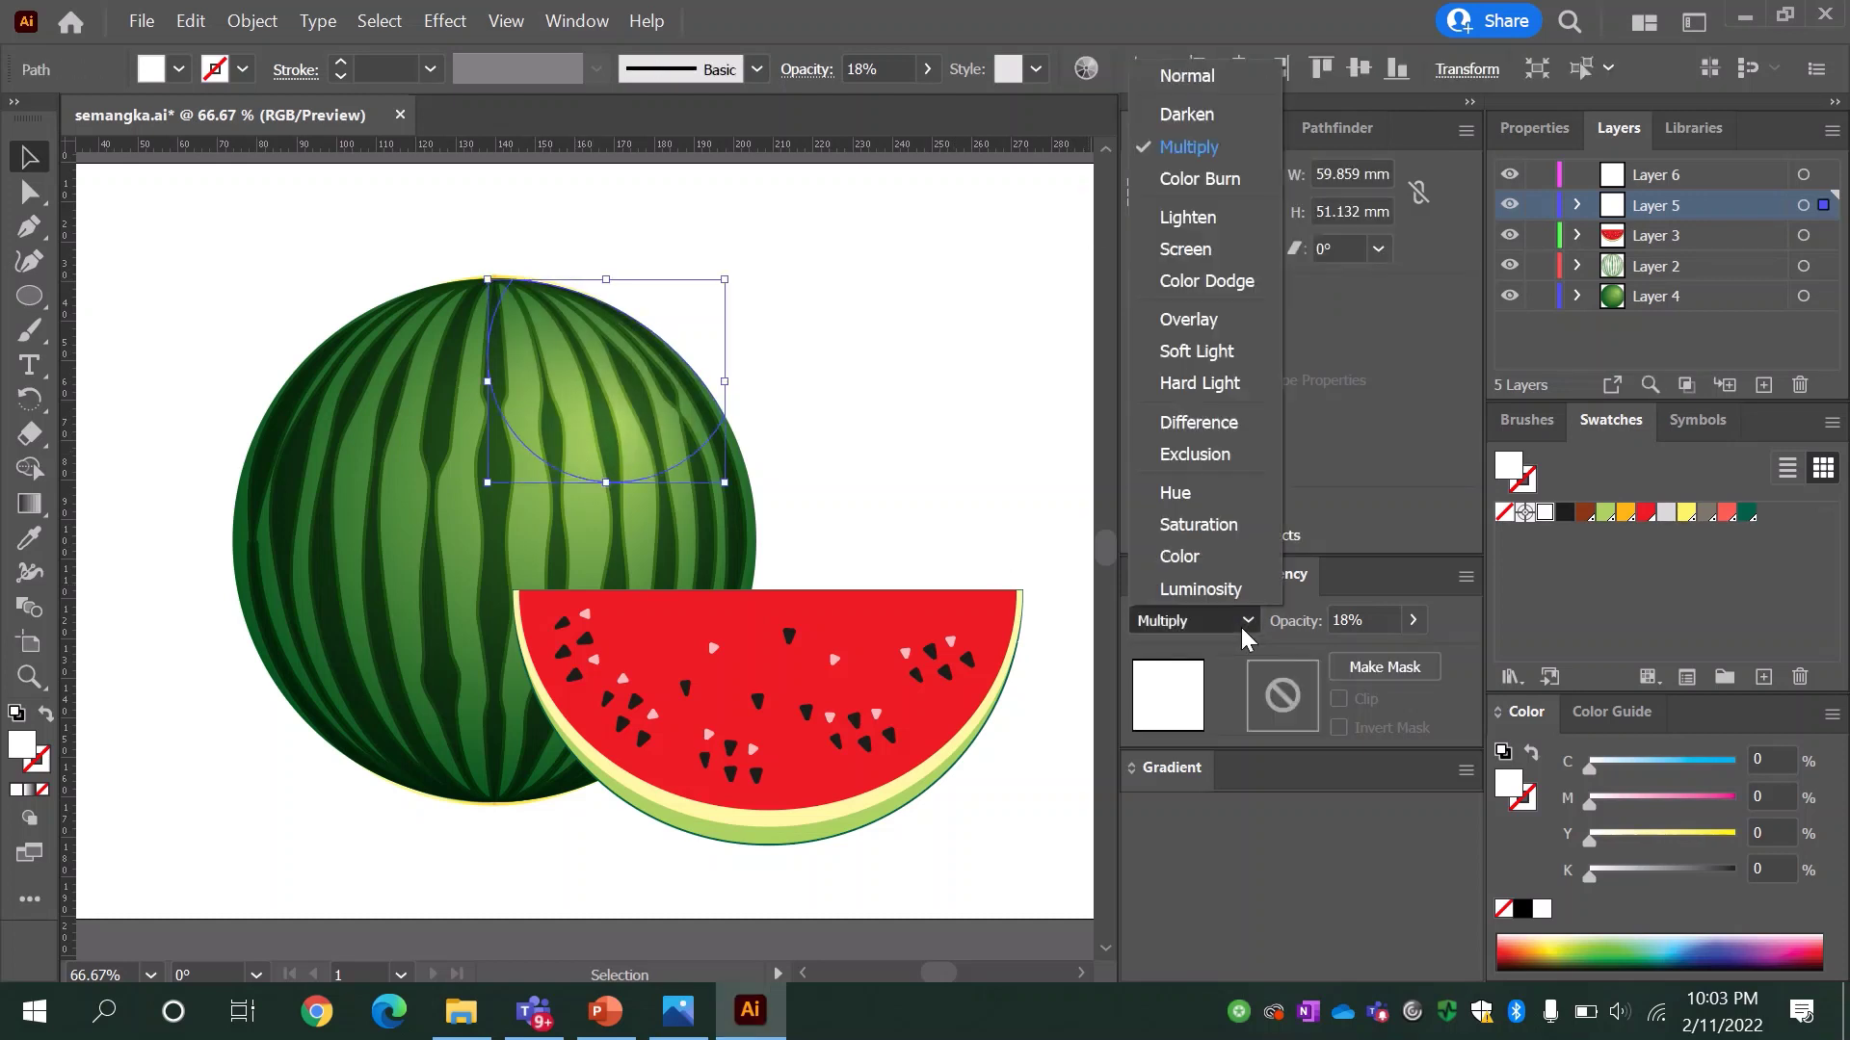
{"action": "left_click", "coordinate": [1187, 75]}
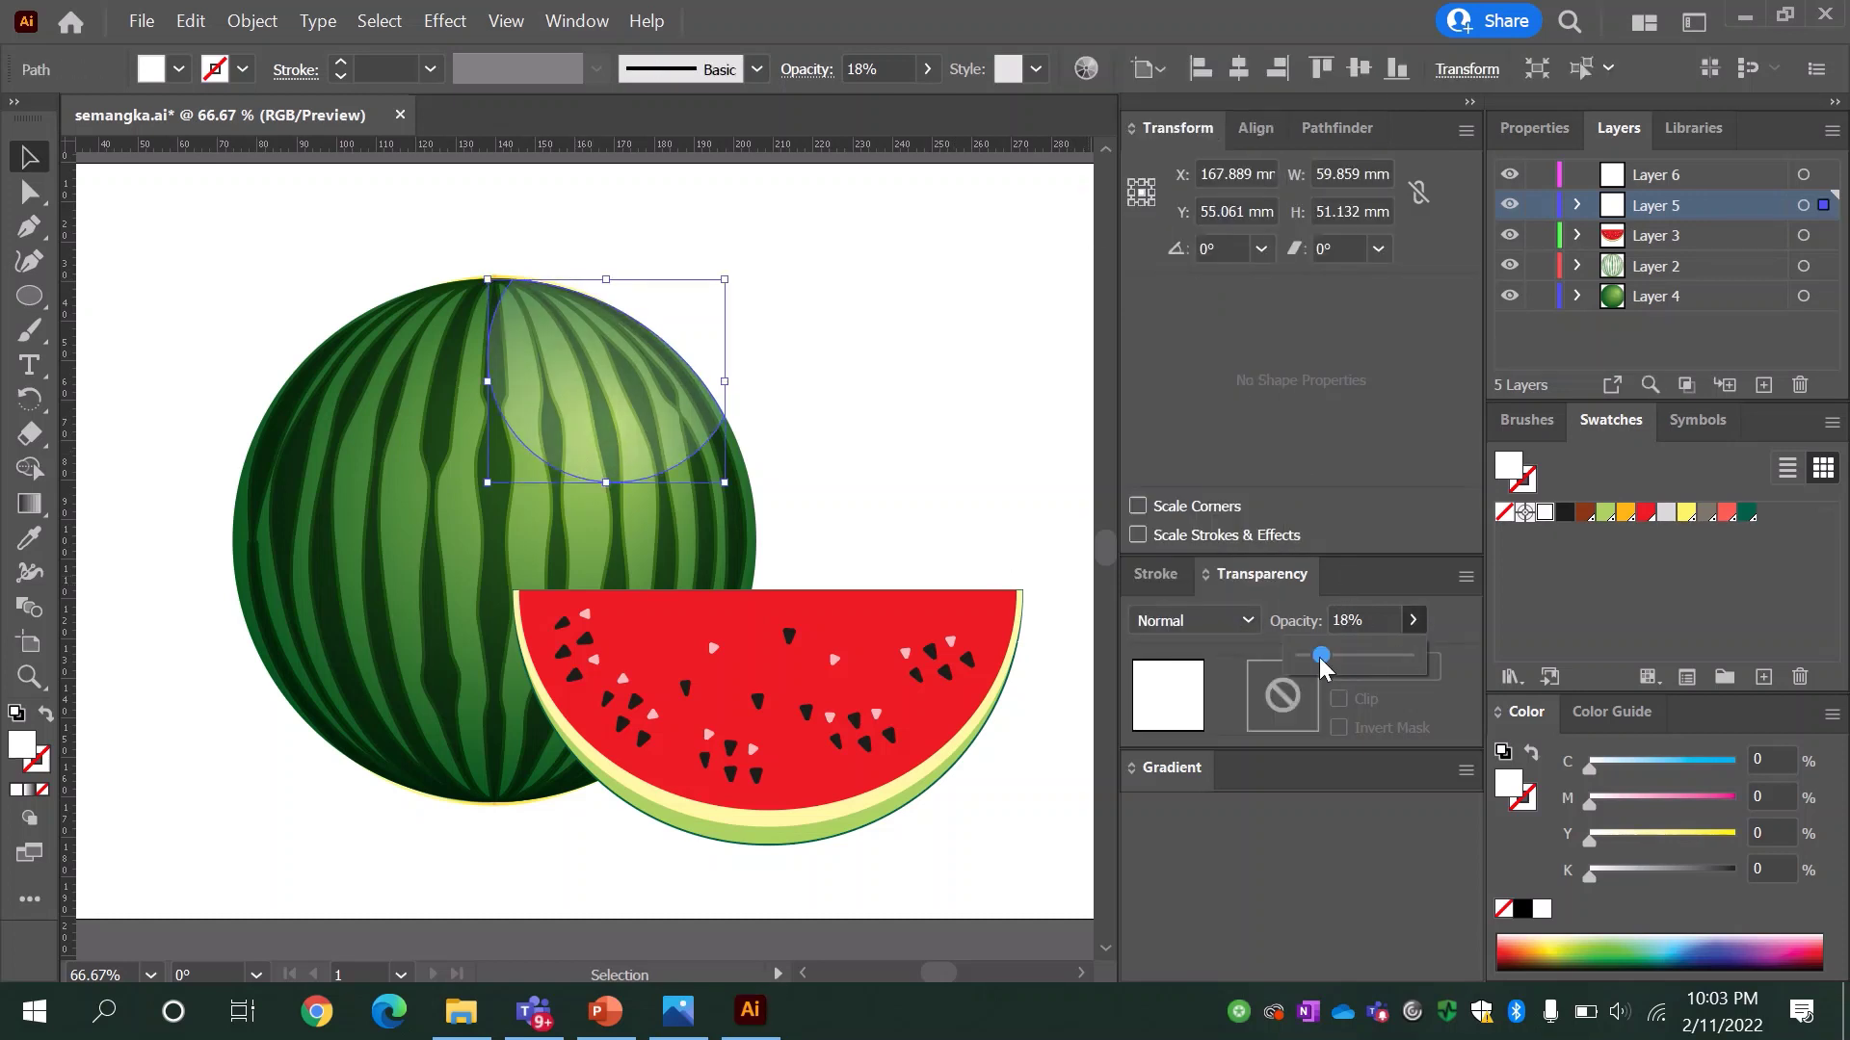
{"action": "left_click", "coordinate": [853, 400]}
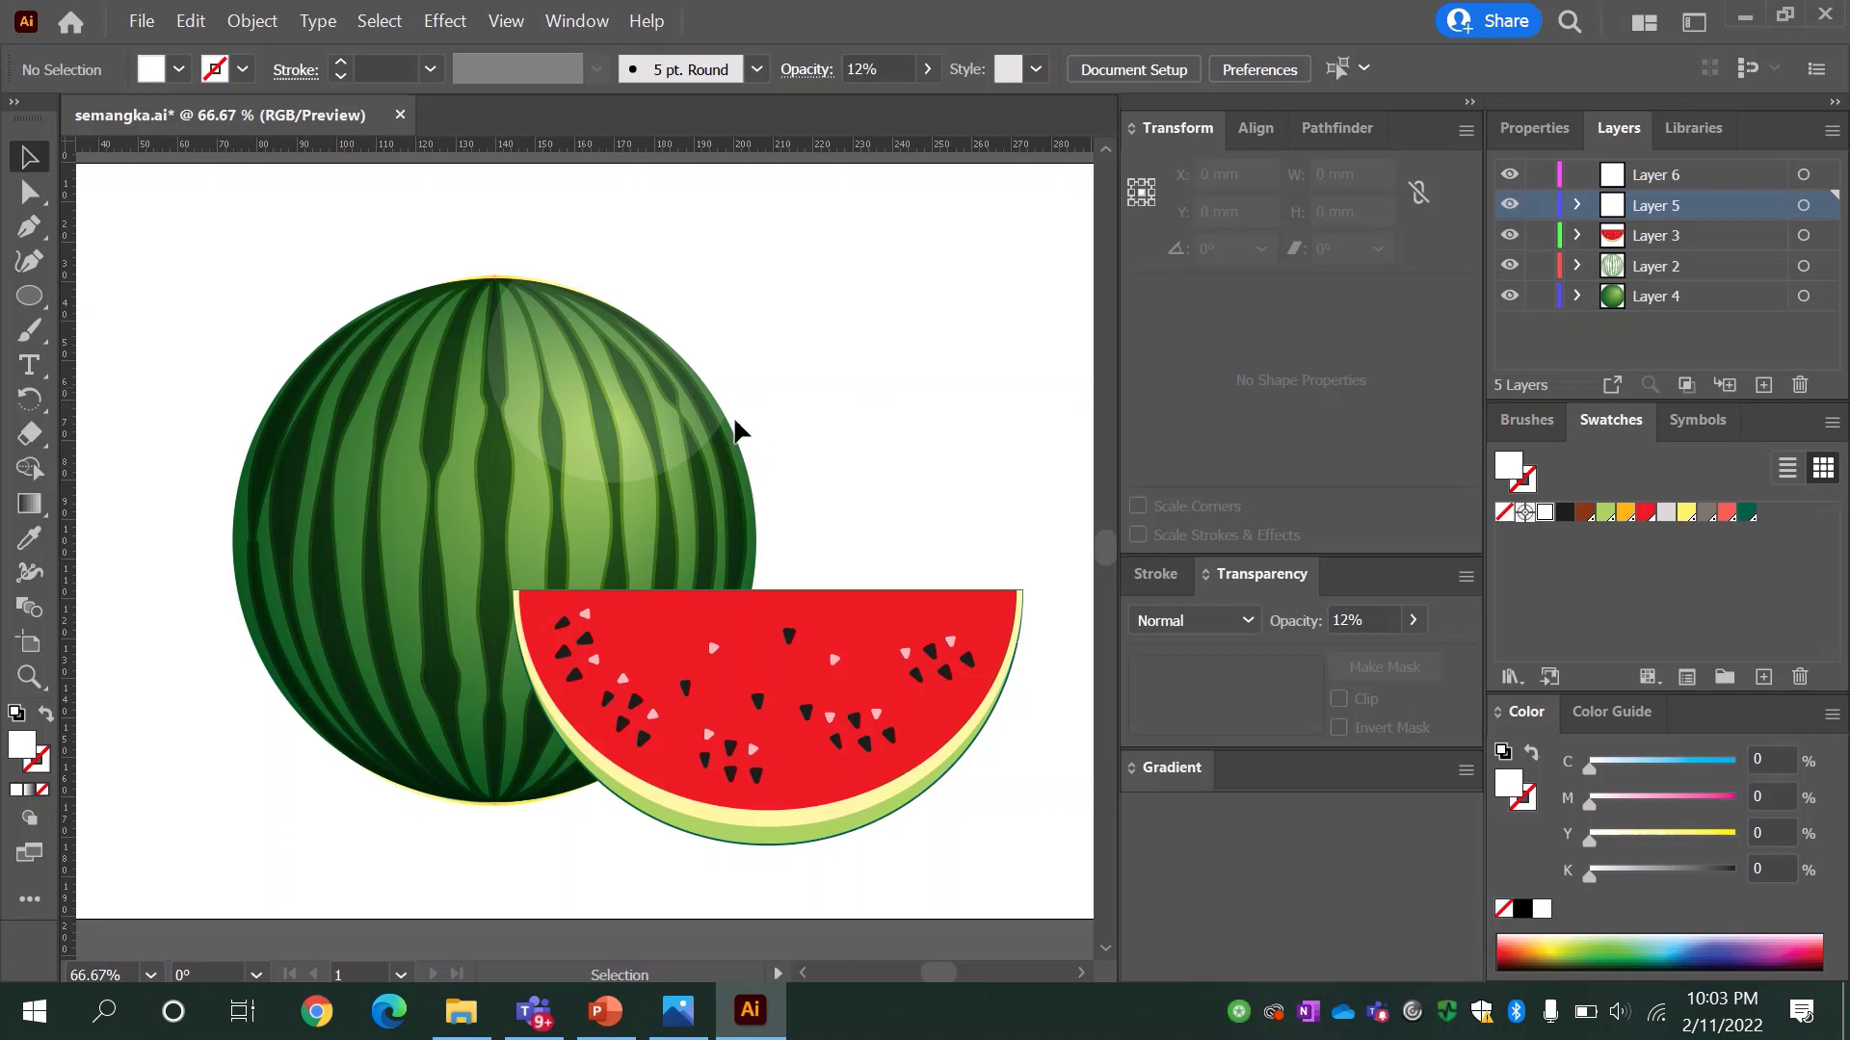
Step: Copy the highlight onto the slice's right side at 25% opacity, trimmed to the slice edge
{"action": "left_click_drag", "start_coordinate": [668, 435], "coordinate": [887, 665]}
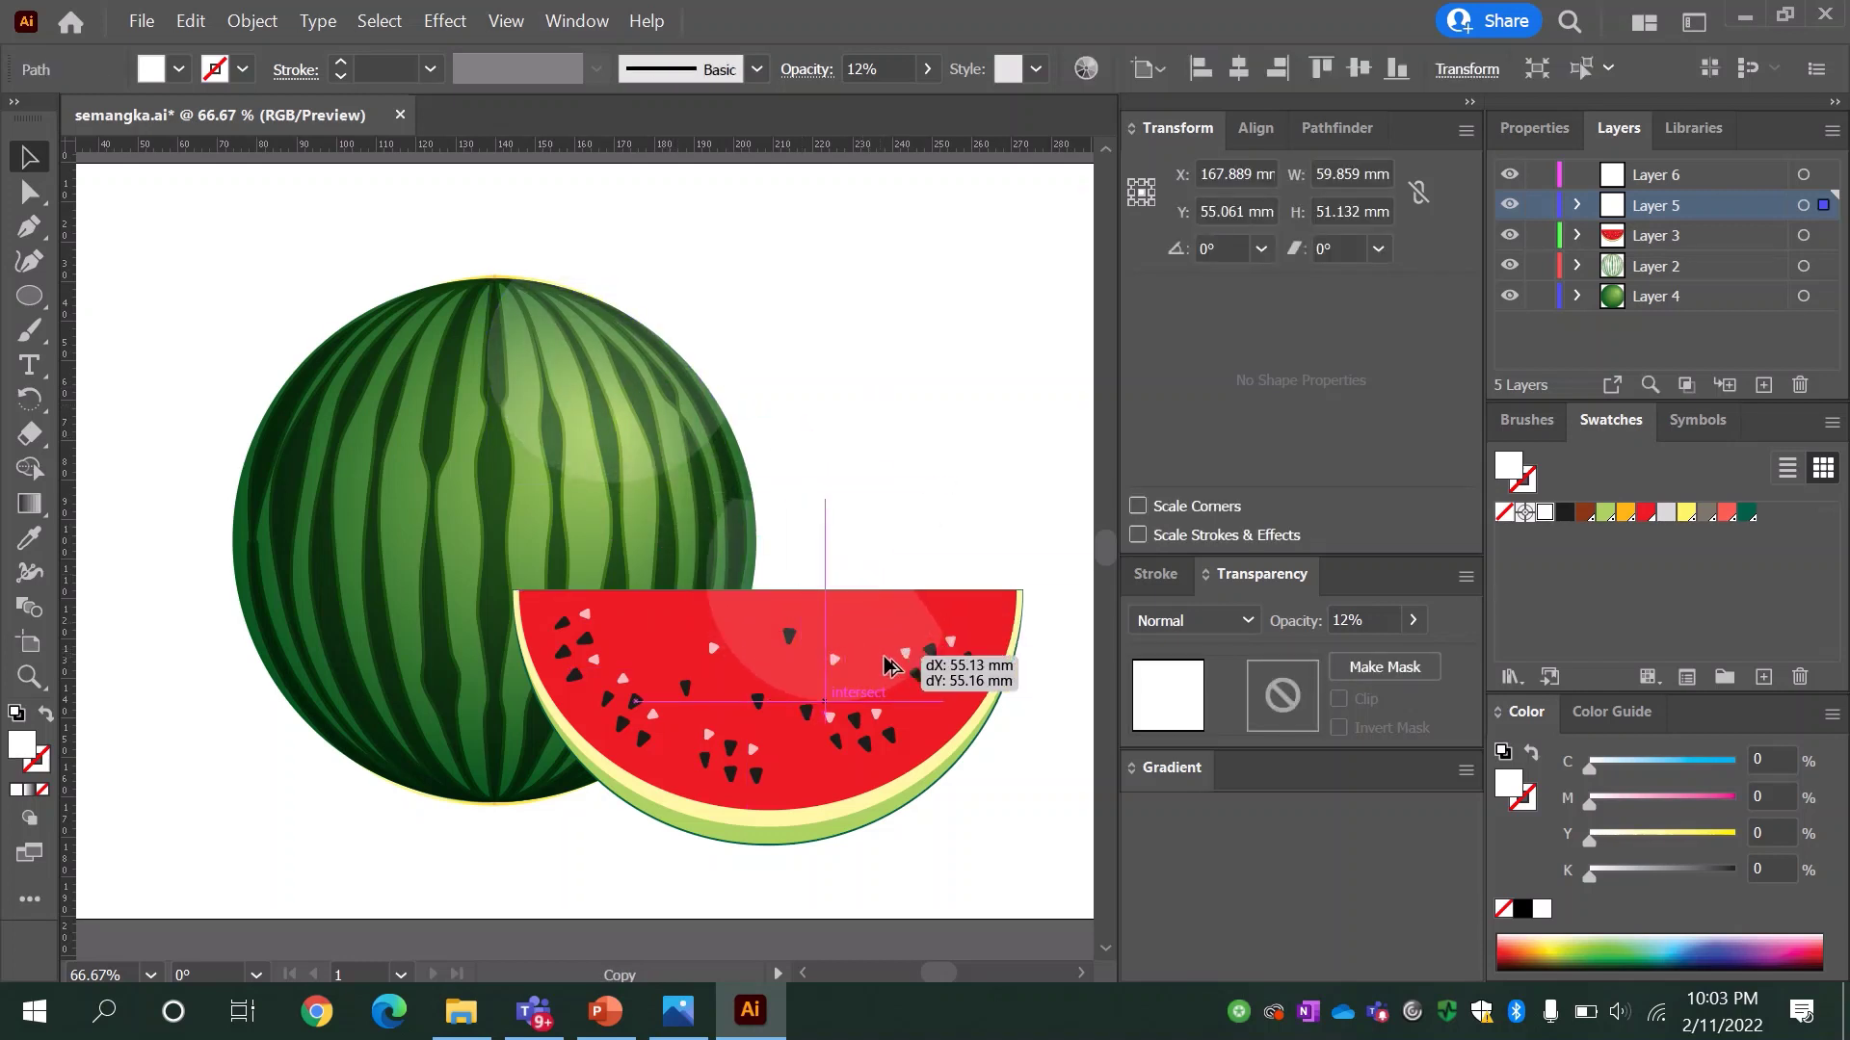
{"action": "left_click_drag", "start_coordinate": [887, 664], "coordinate": [938, 642]}
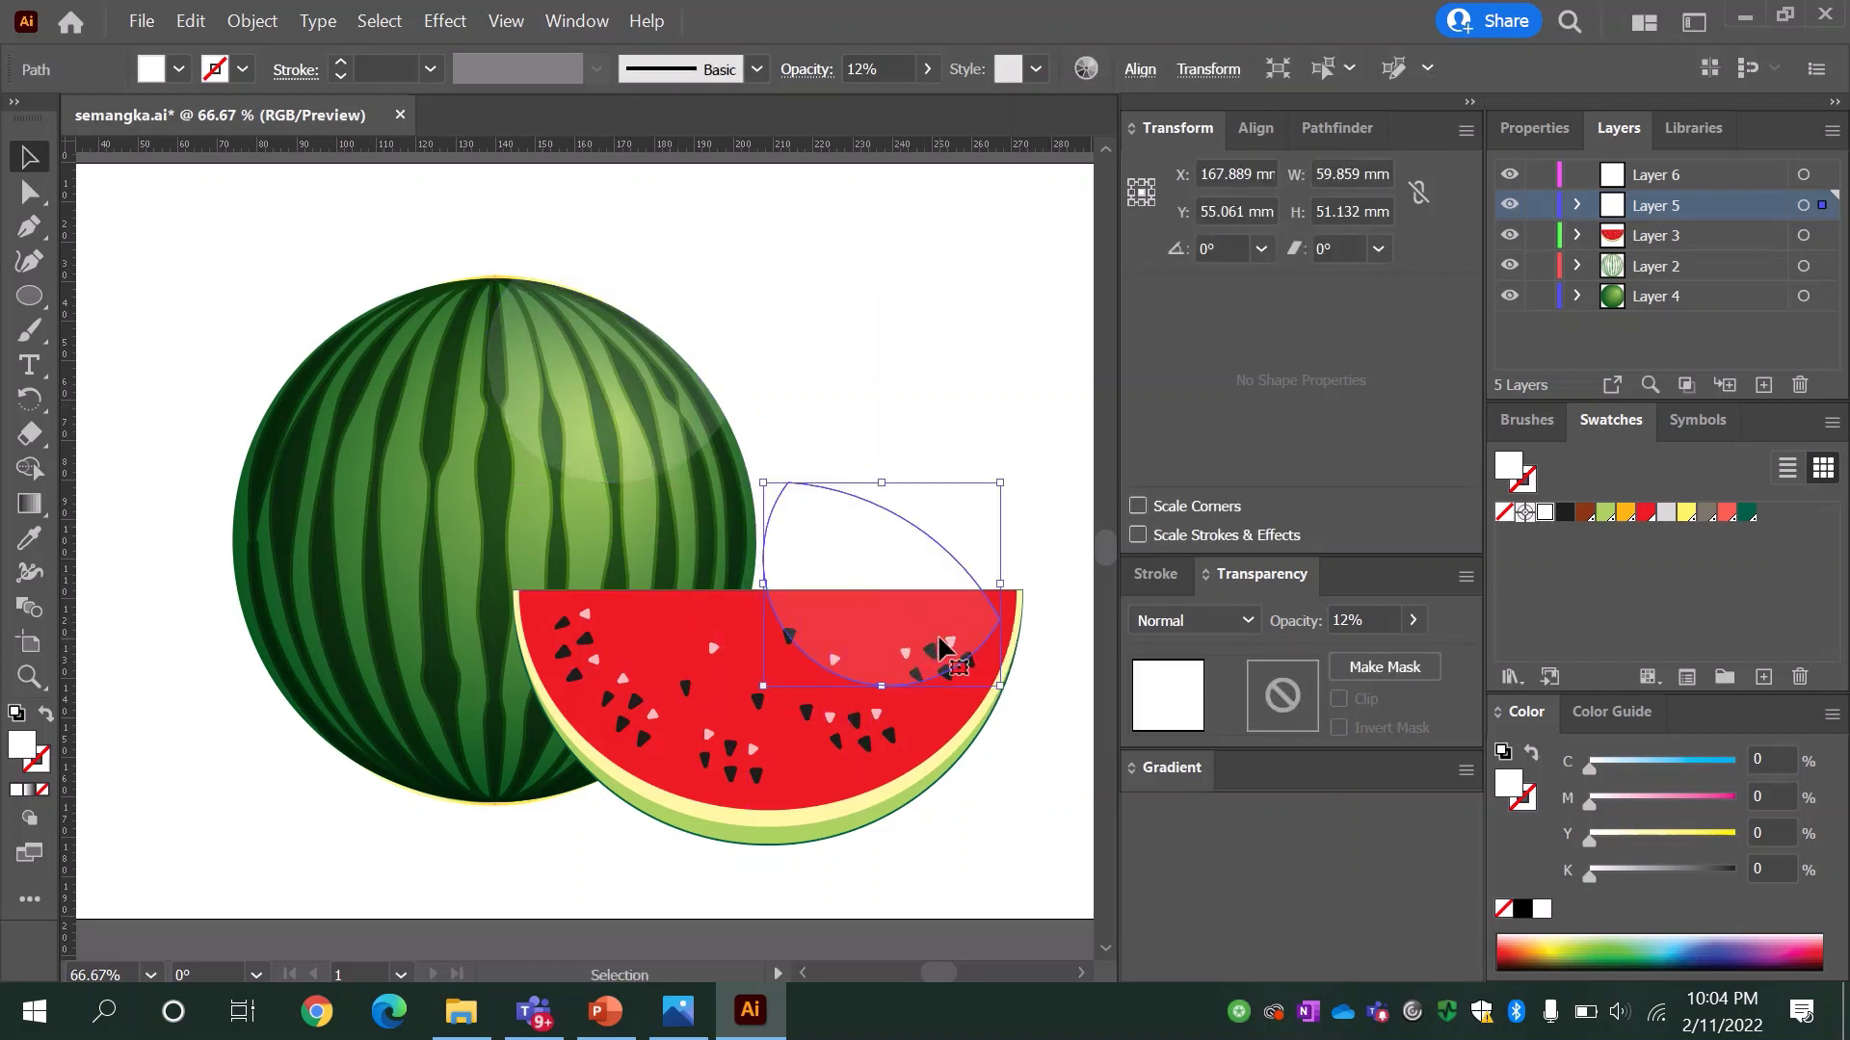
{"action": "left_click", "coordinate": [1328, 656]}
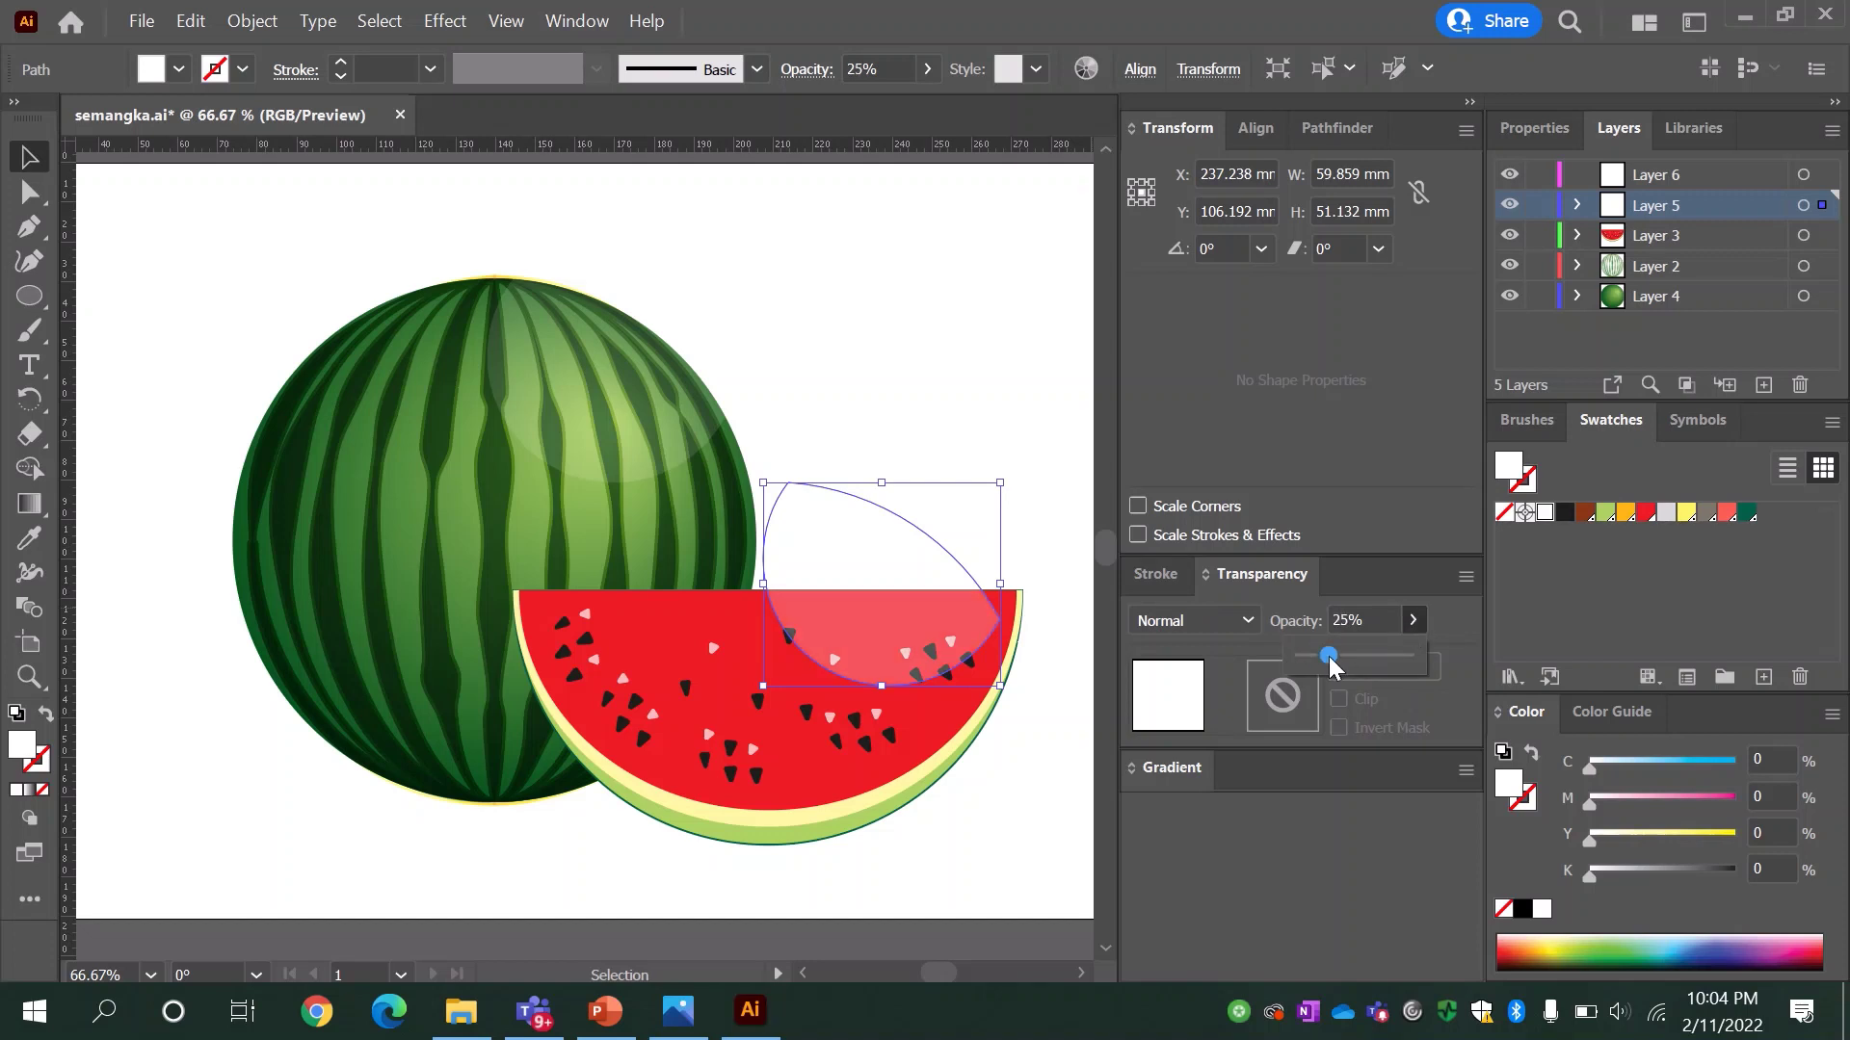
{"action": "left_click", "coordinate": [975, 495]}
{"action": "left_click", "coordinate": [874, 535]}
{"action": "left_click", "coordinate": [728, 655], "text": "shift"}
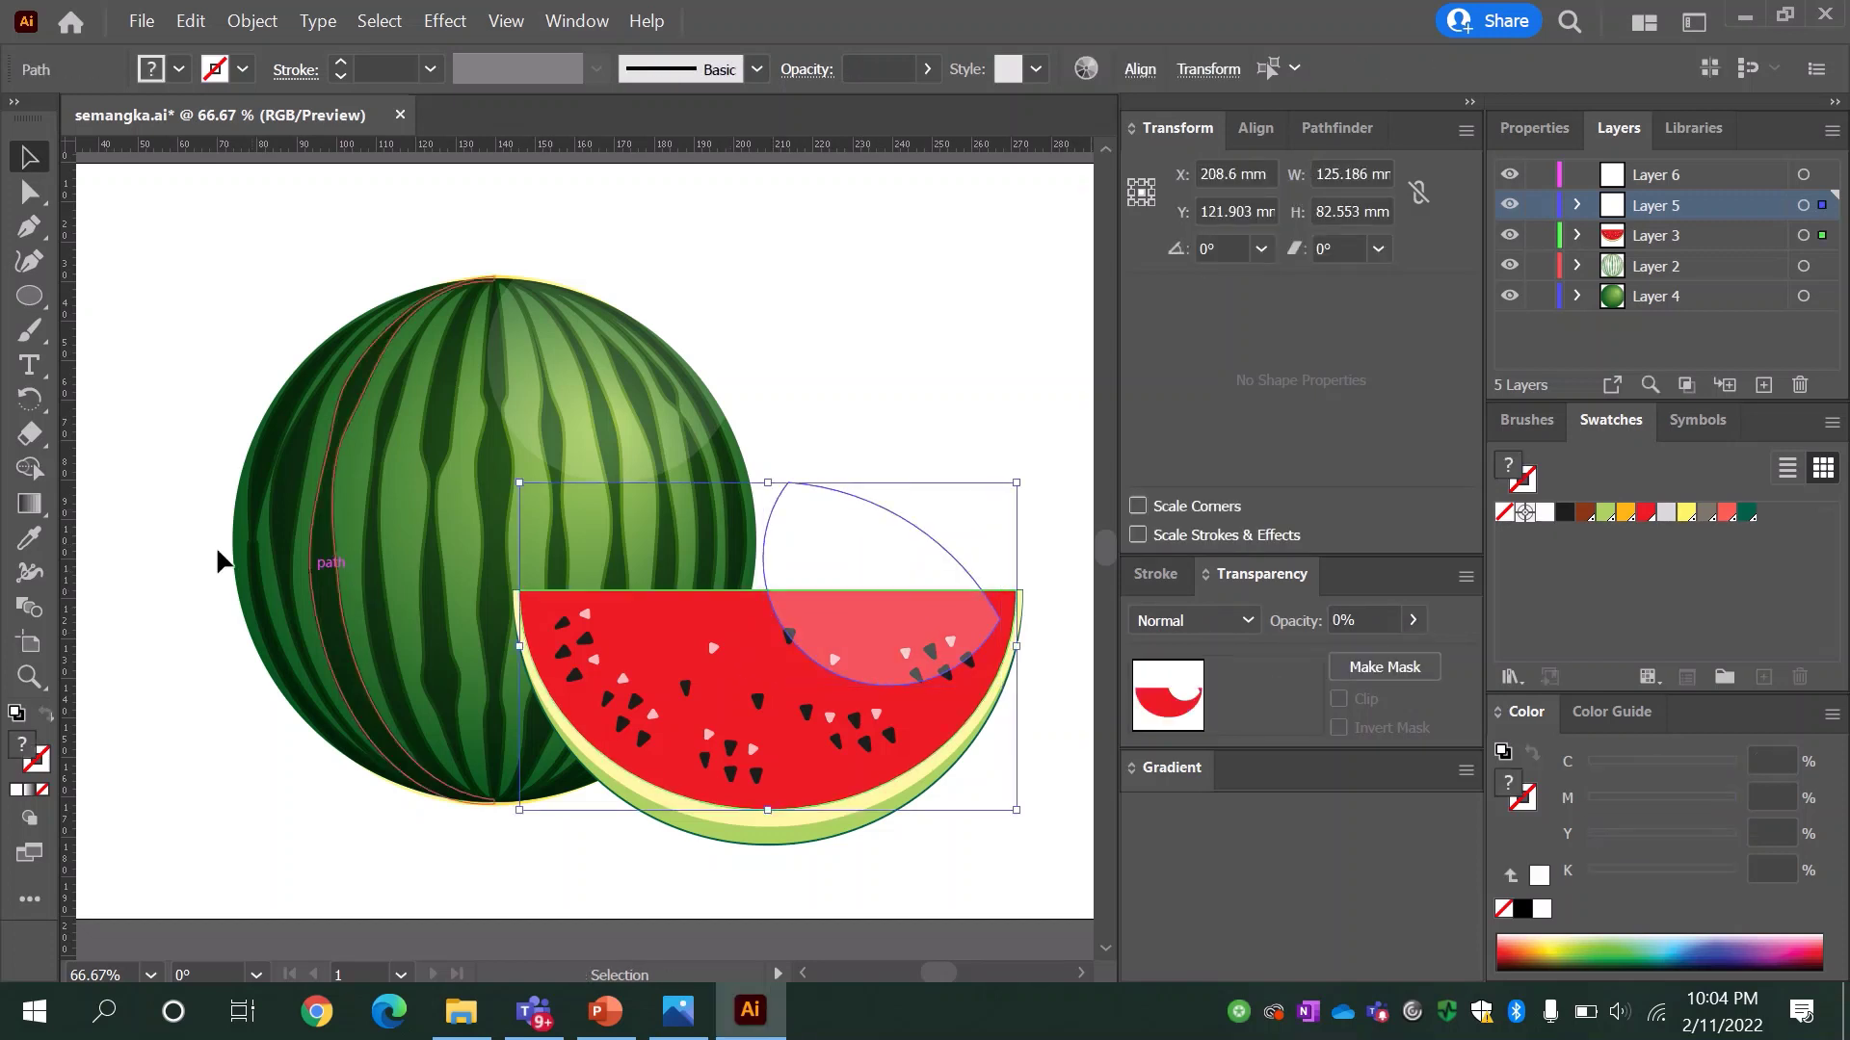
{"action": "left_click", "coordinate": [29, 468]}
{"action": "left_click", "coordinate": [852, 545], "text": "alt"}
{"action": "key", "text": "v"}
{"action": "left_click", "coordinate": [887, 467]}
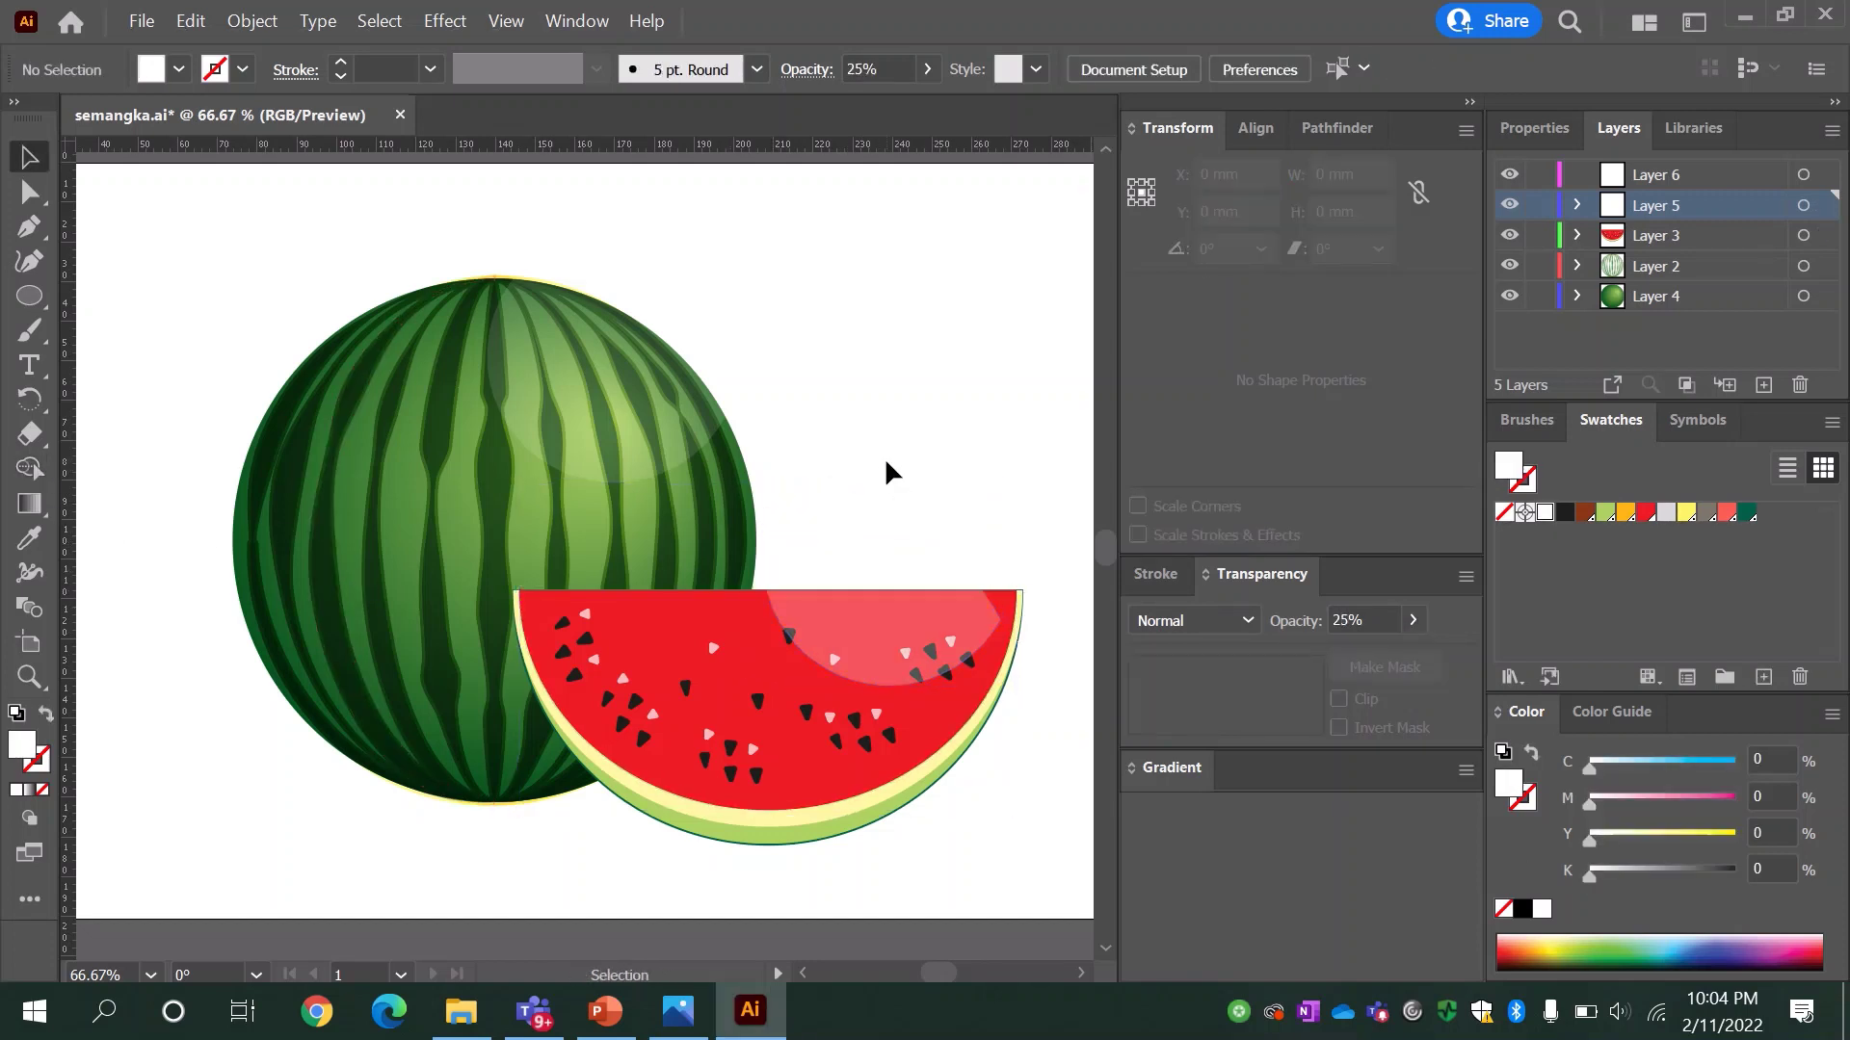
Step: Add a second, slightly smaller highlight copy up-left and trim it to the slice's top edge
{"action": "left_click", "coordinate": [1701, 174]}
{"action": "left_click_drag", "start_coordinate": [890, 620], "coordinate": [819, 593]}
{"action": "left_click_drag", "start_coordinate": [931, 567], "coordinate": [906, 572]}
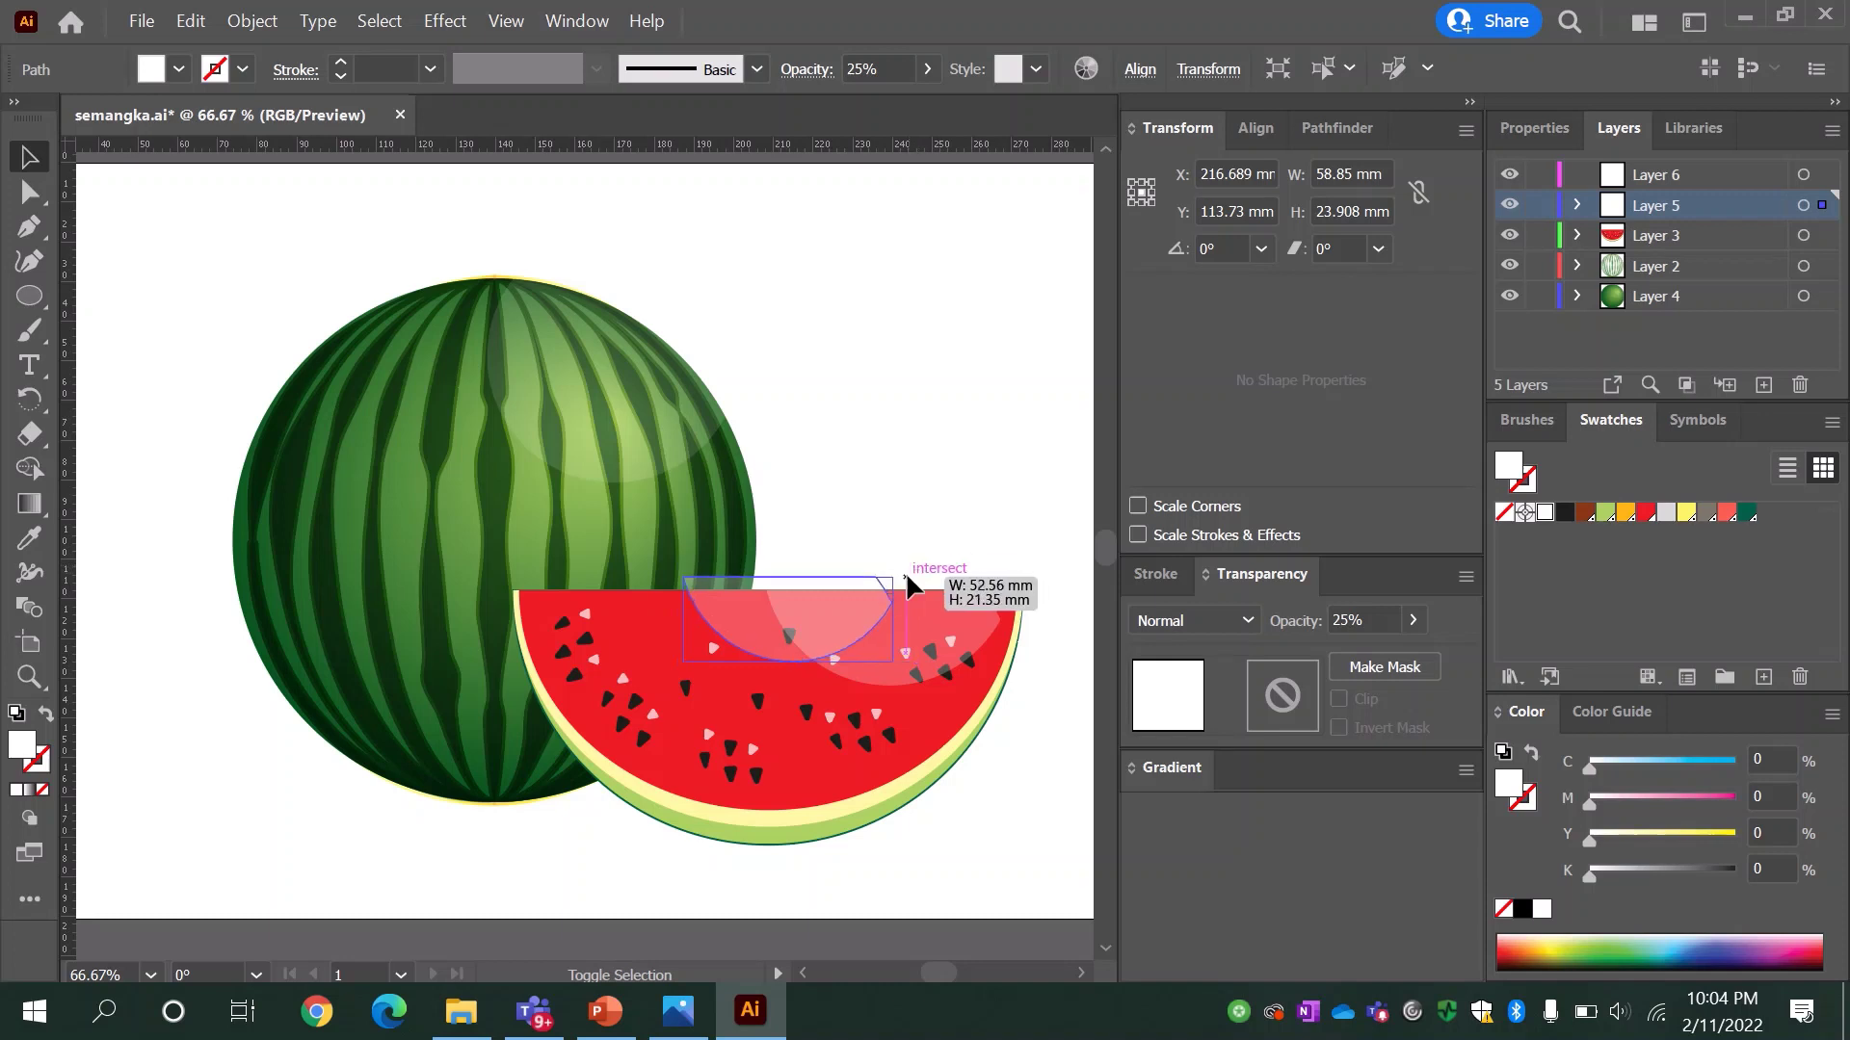
{"action": "left_click", "coordinate": [674, 675], "text": "shift"}
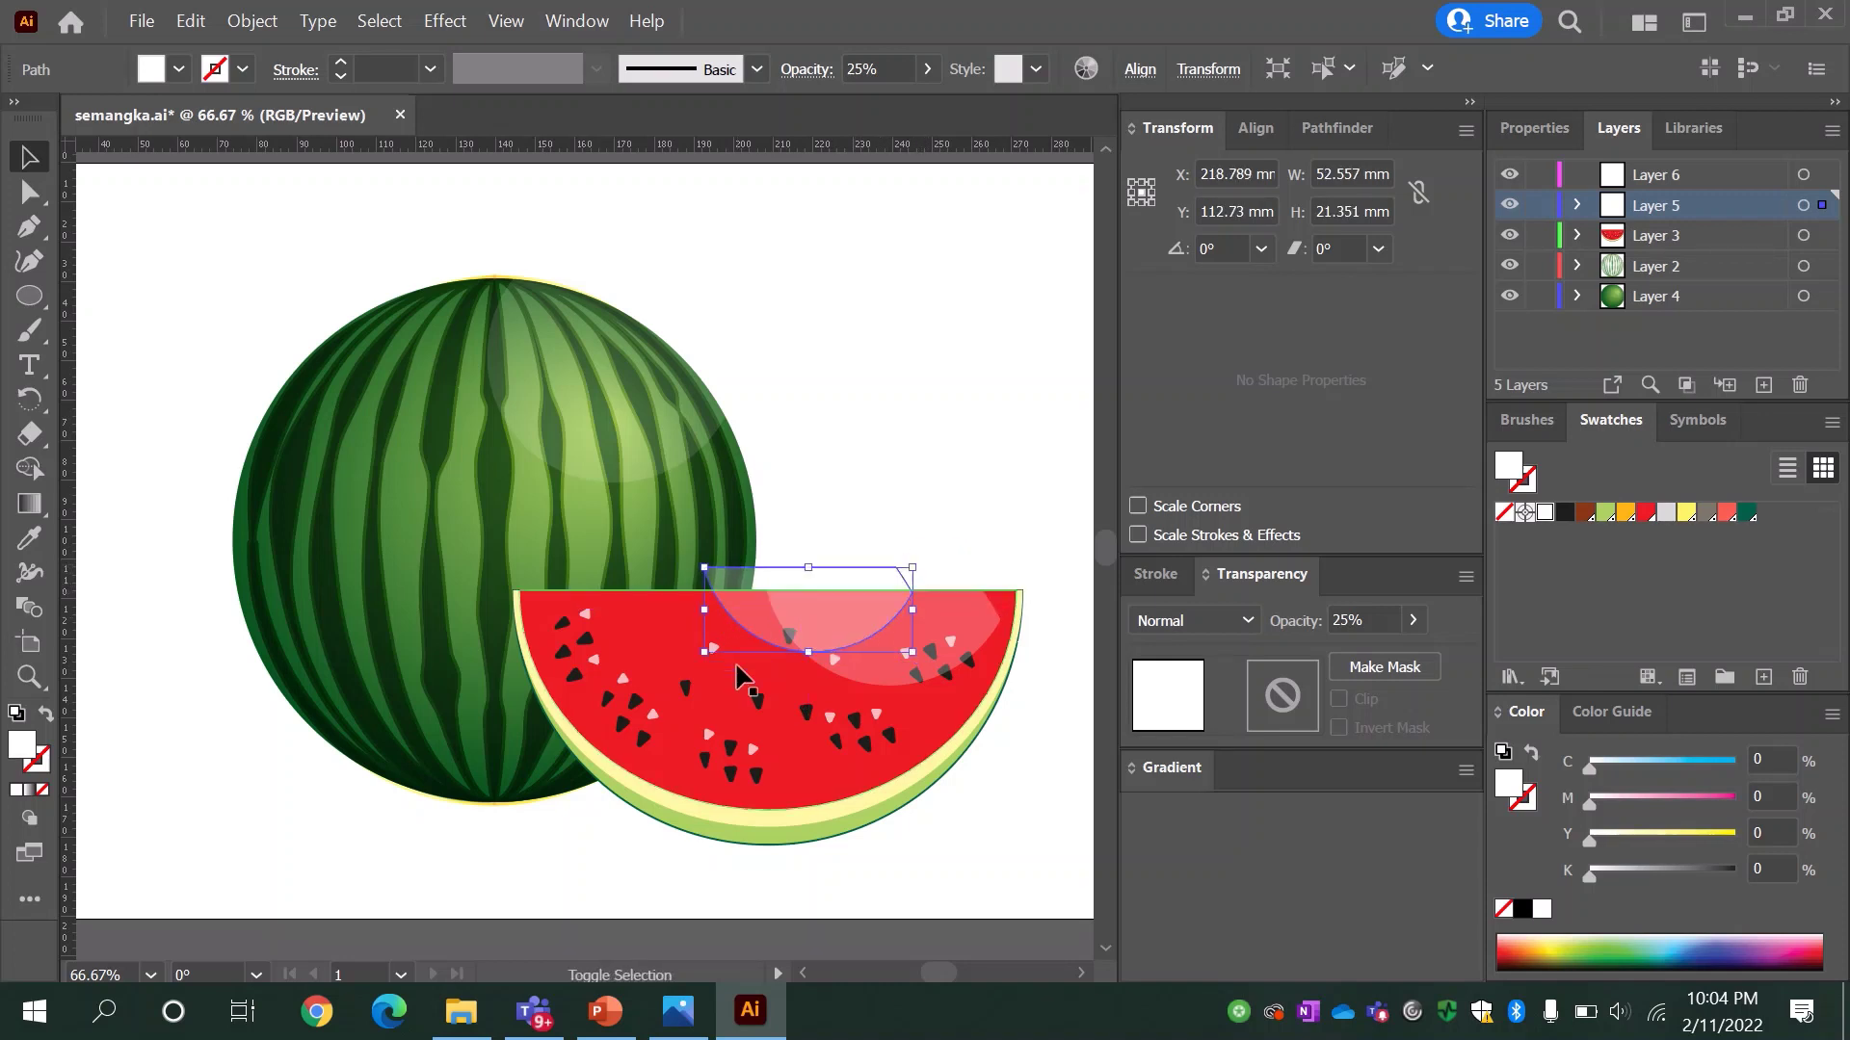
{"action": "left_click", "coordinate": [37, 472]}
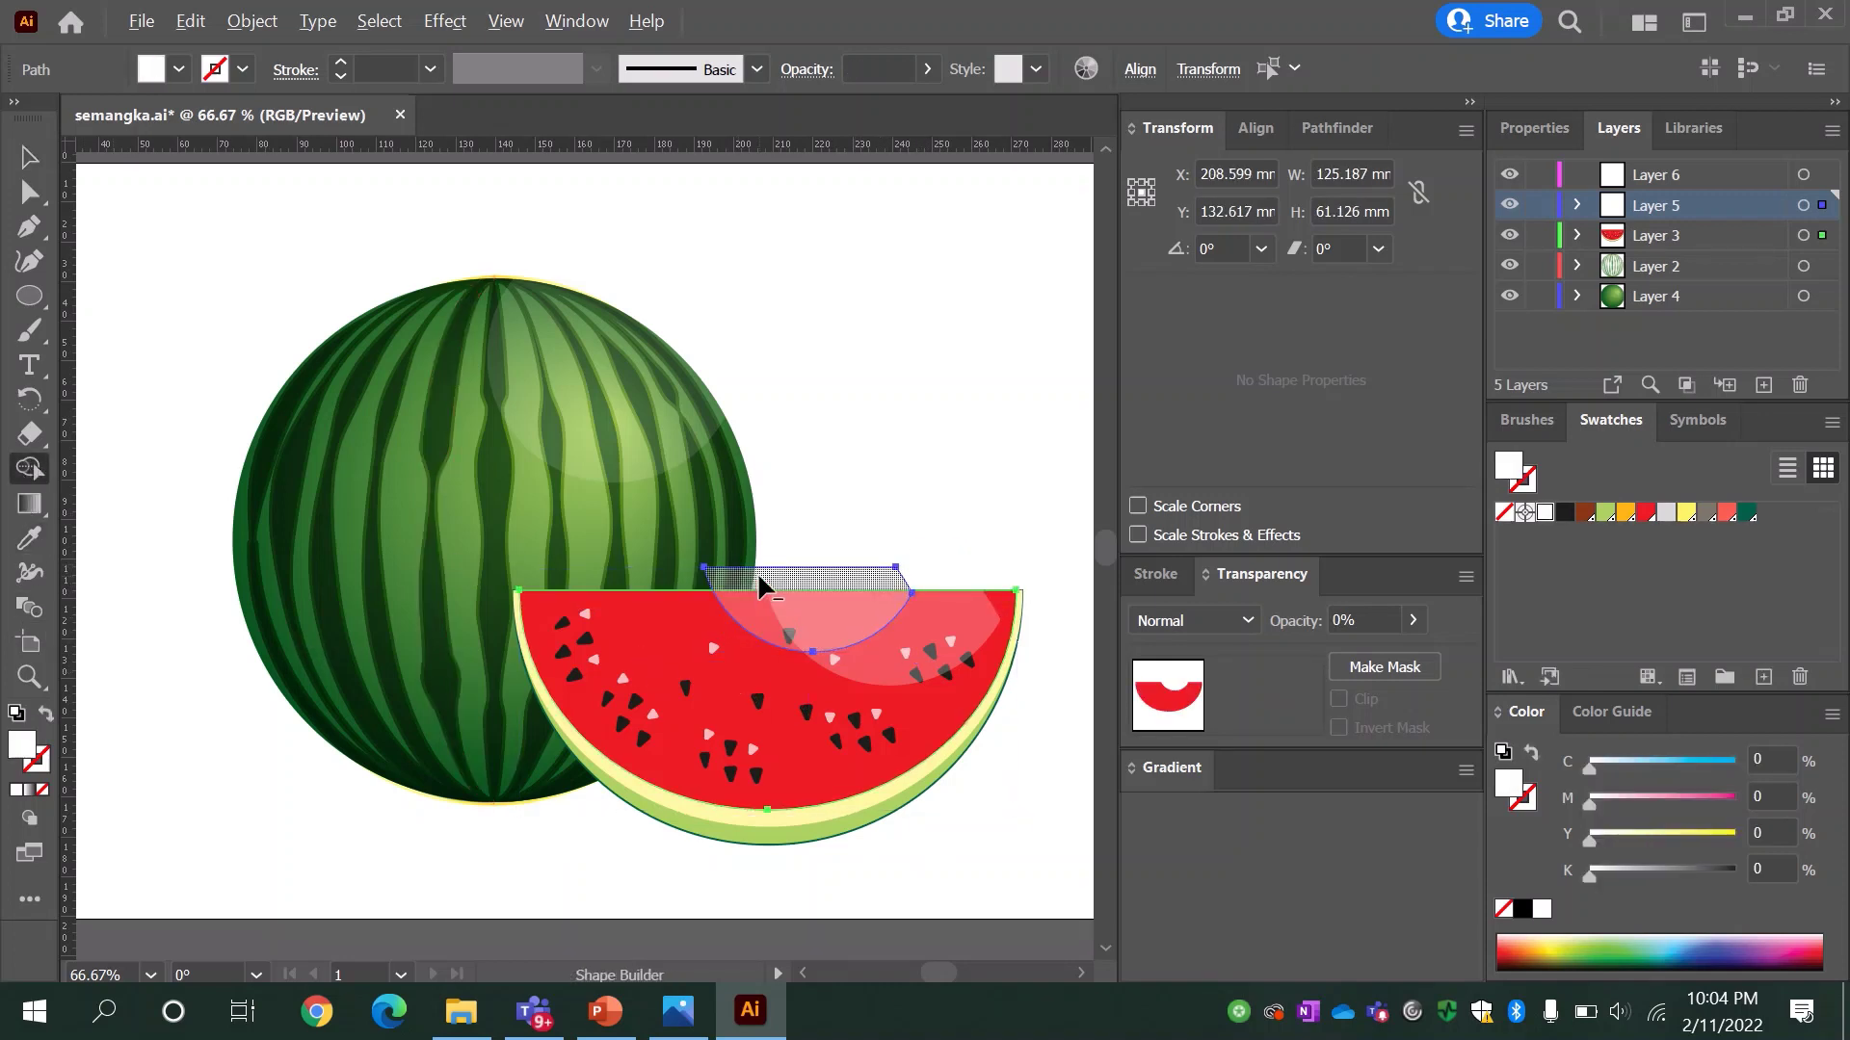
{"action": "left_click", "coordinate": [919, 482], "text": "ctrl"}
Step: Draw a small white circle on the slice's left flesh and flatten it into a tilted oval
{"action": "key", "text": "l"}
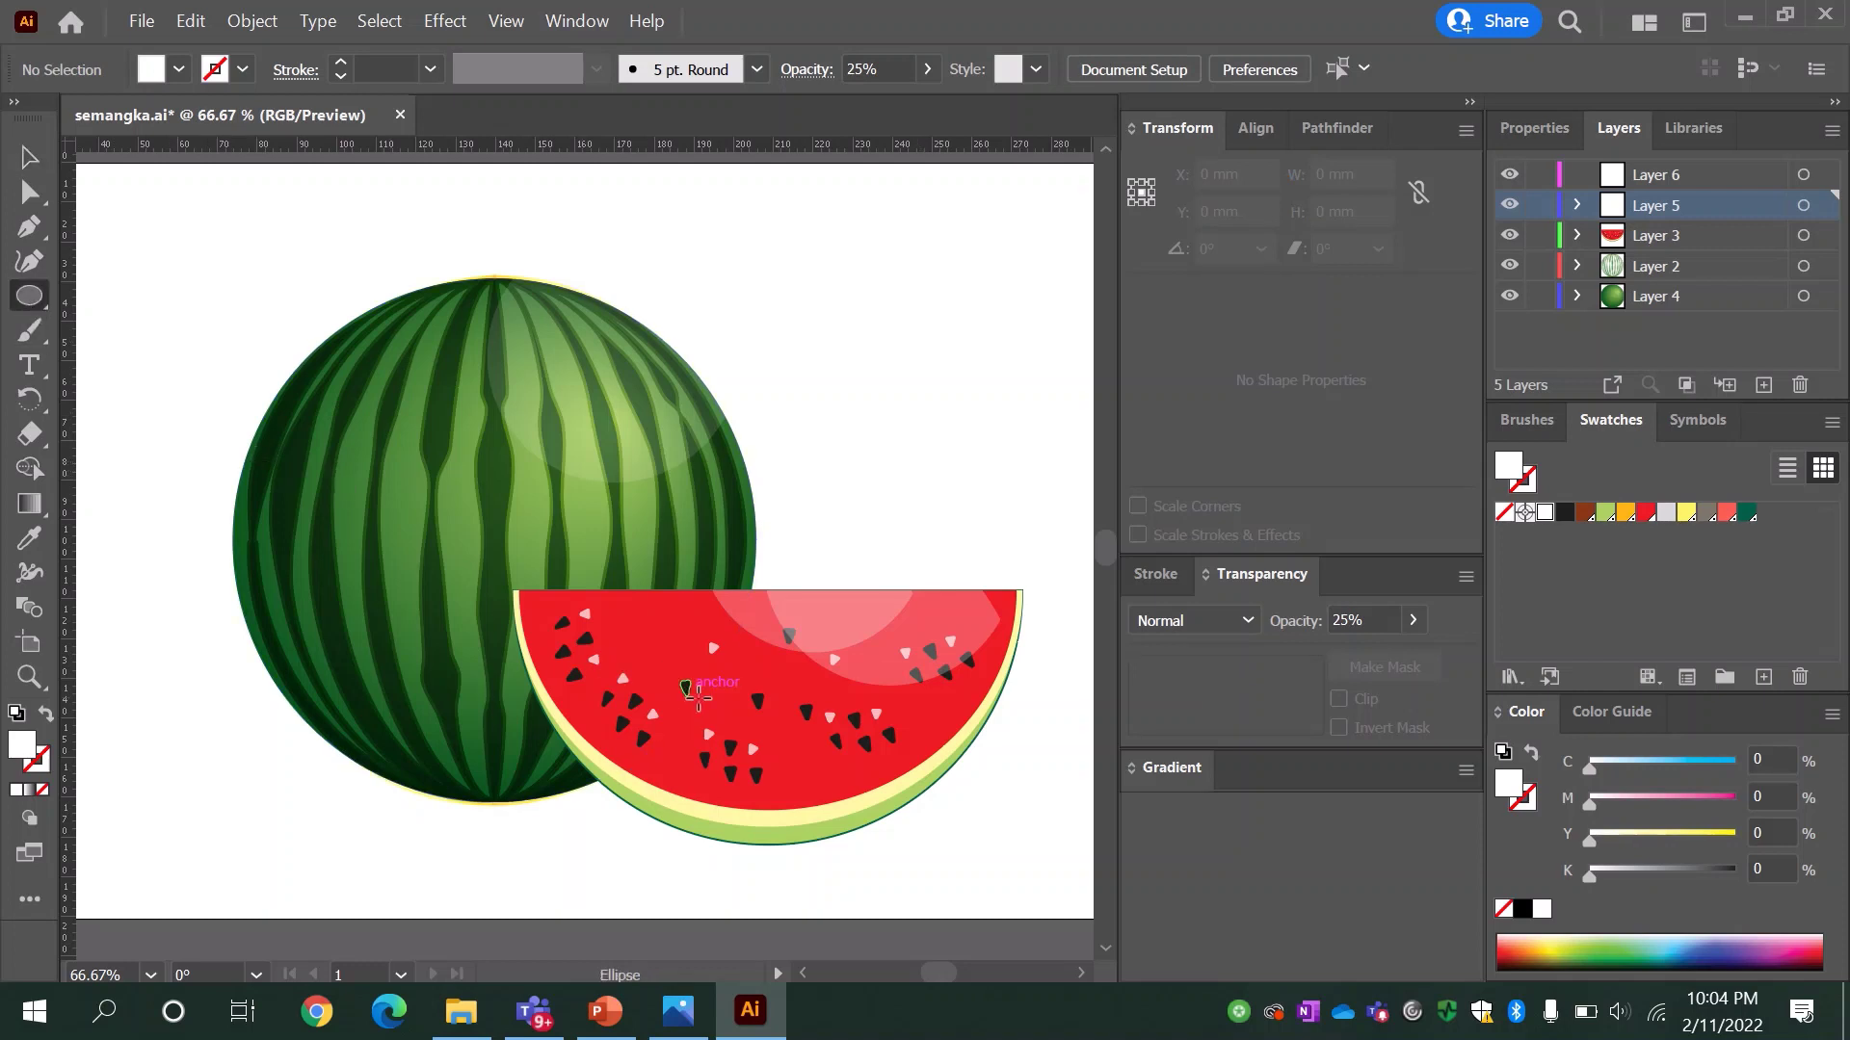
{"action": "left_click_drag", "start_coordinate": [673, 622], "coordinate": [759, 697]}
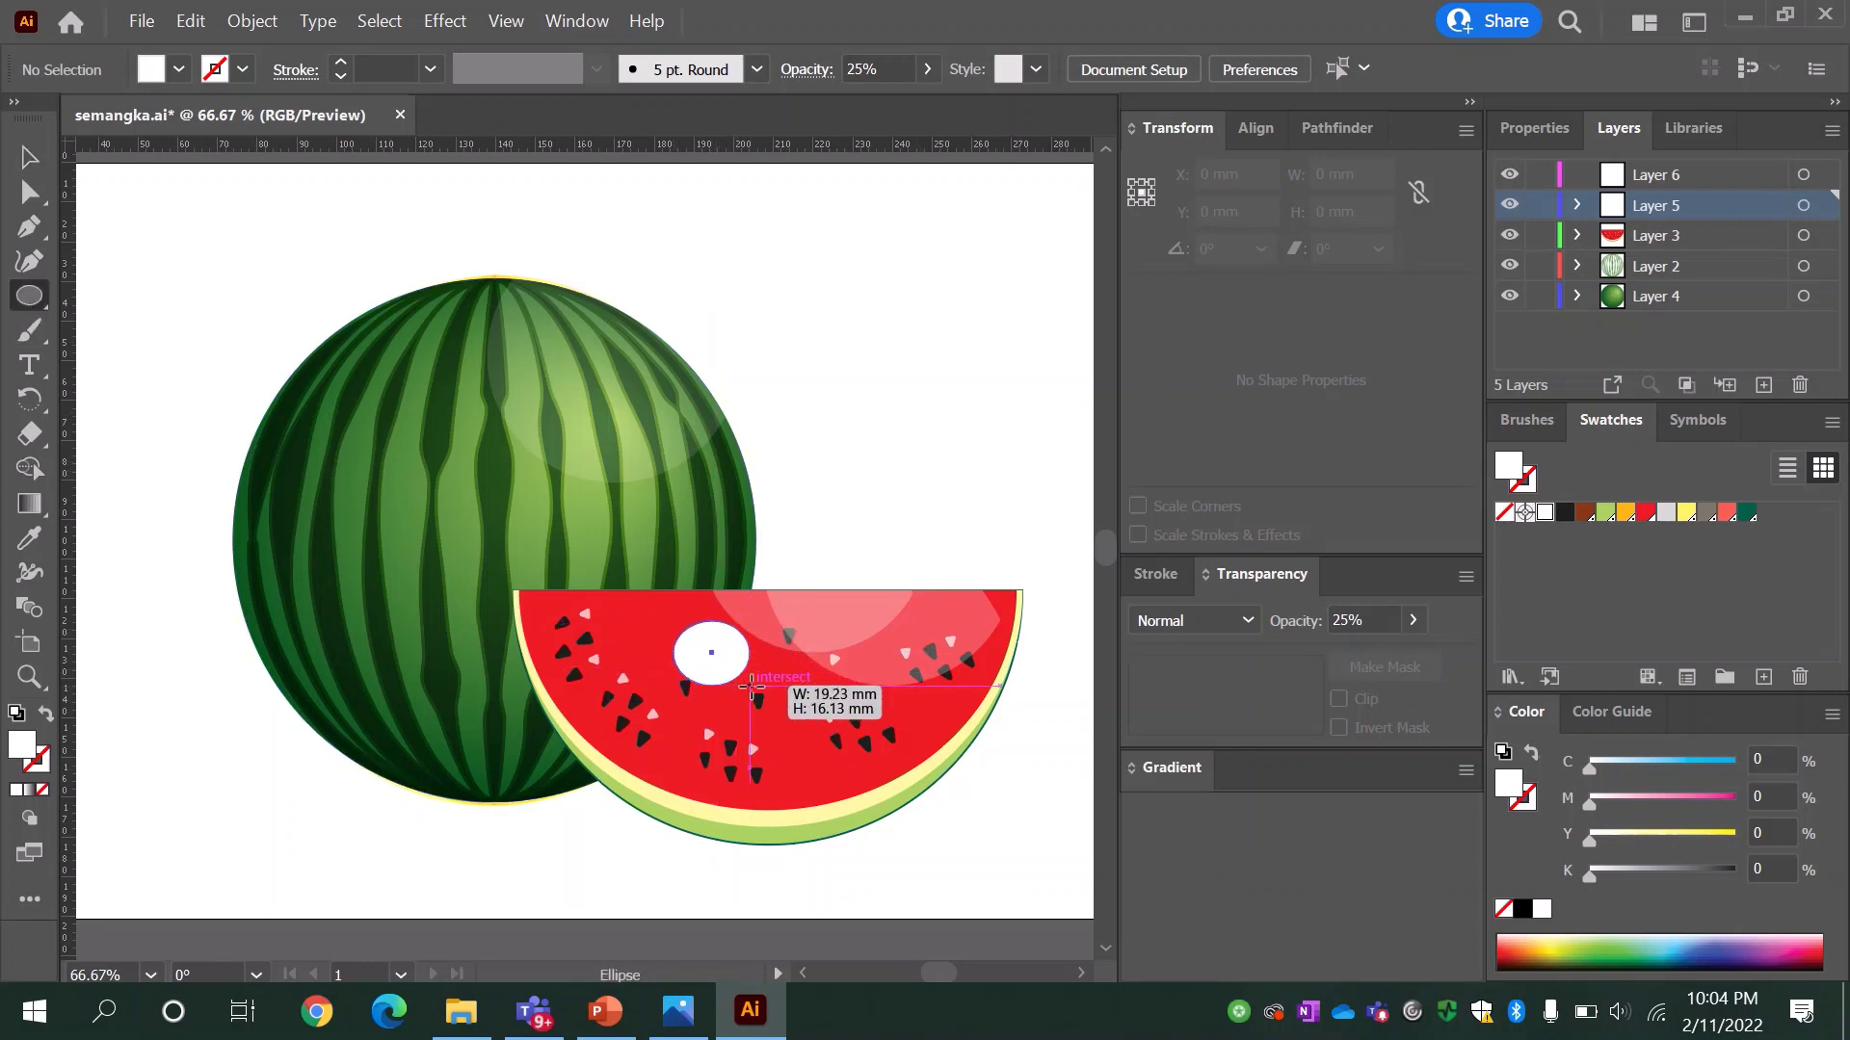
{"action": "key", "text": "i"}
{"action": "mouse_move", "coordinate": [759, 697]}
{"action": "left_mouse_down"}
{"action": "mouse_move", "coordinate": [839, 659]}
{"action": "mouse_move", "coordinate": [820, 693]}
{"action": "mouse_move", "coordinate": [736, 659]}
{"action": "left_mouse_up"}
{"action": "key", "text": "v"}
{"action": "left_click", "coordinate": [755, 639]}
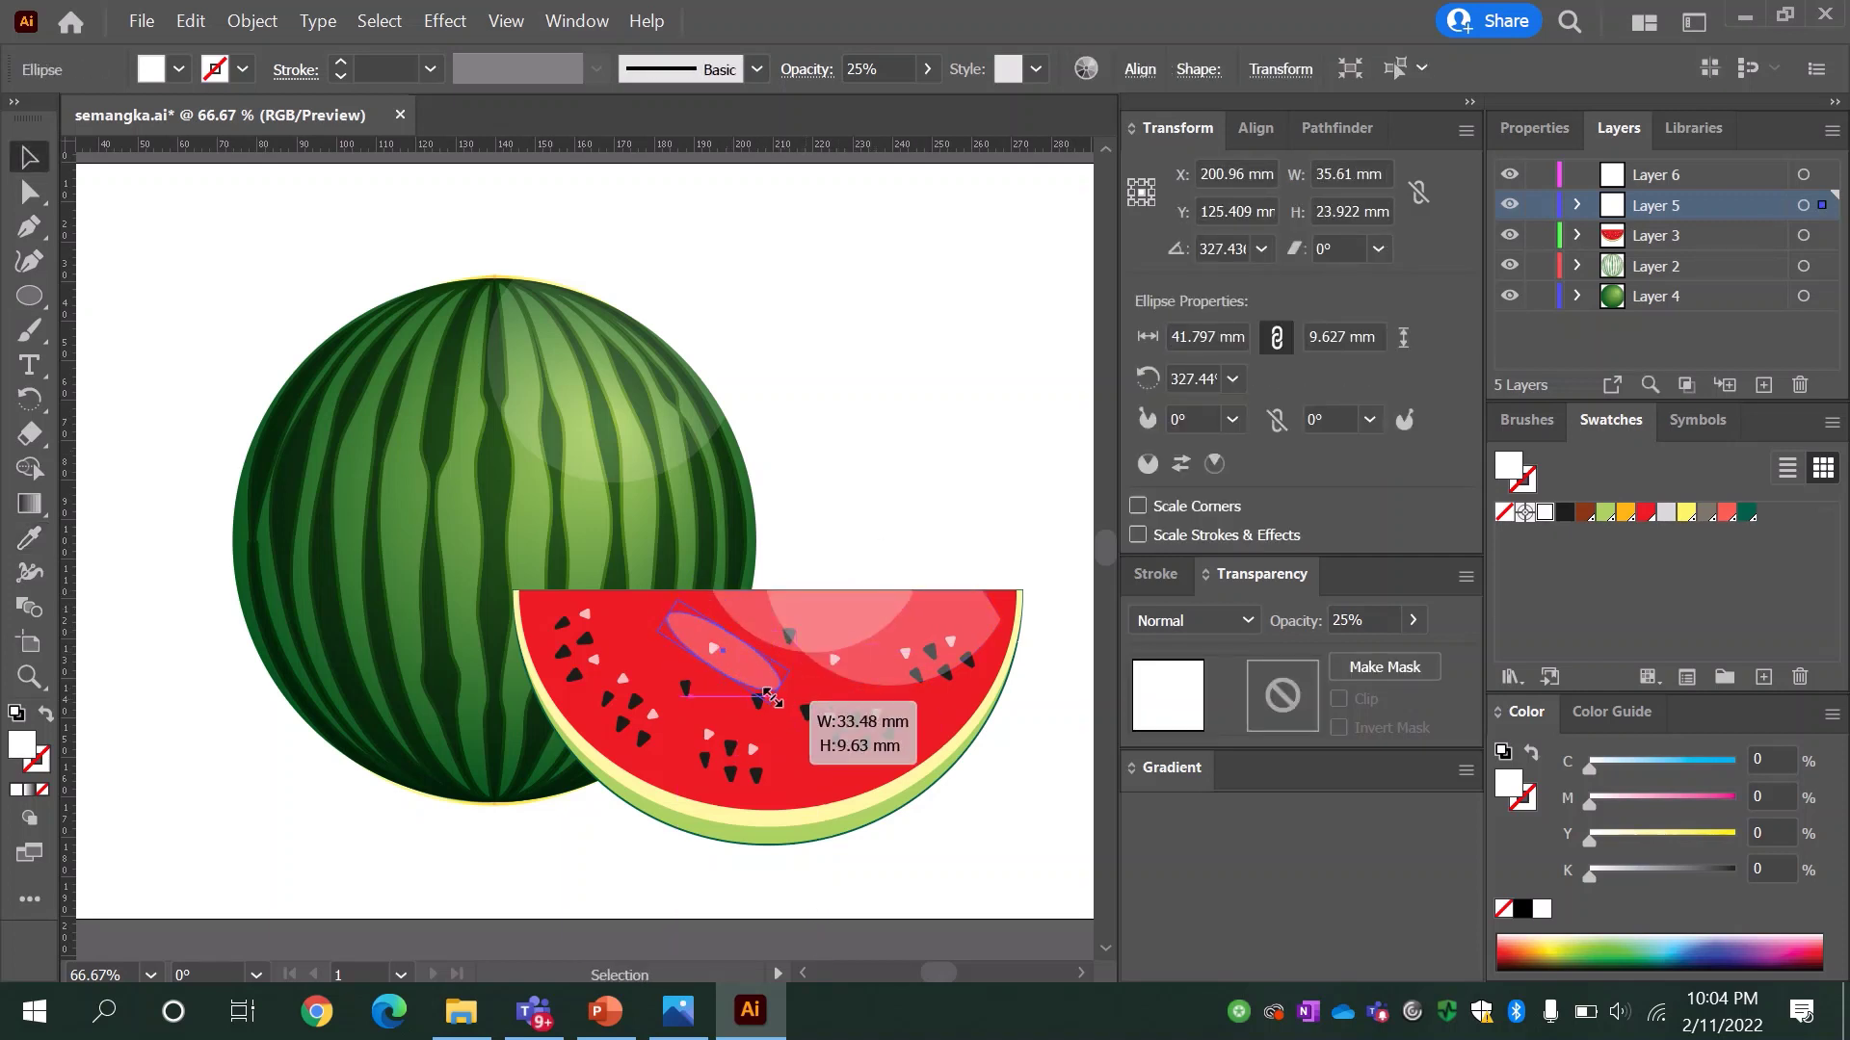
{"action": "left_click", "coordinate": [851, 456]}
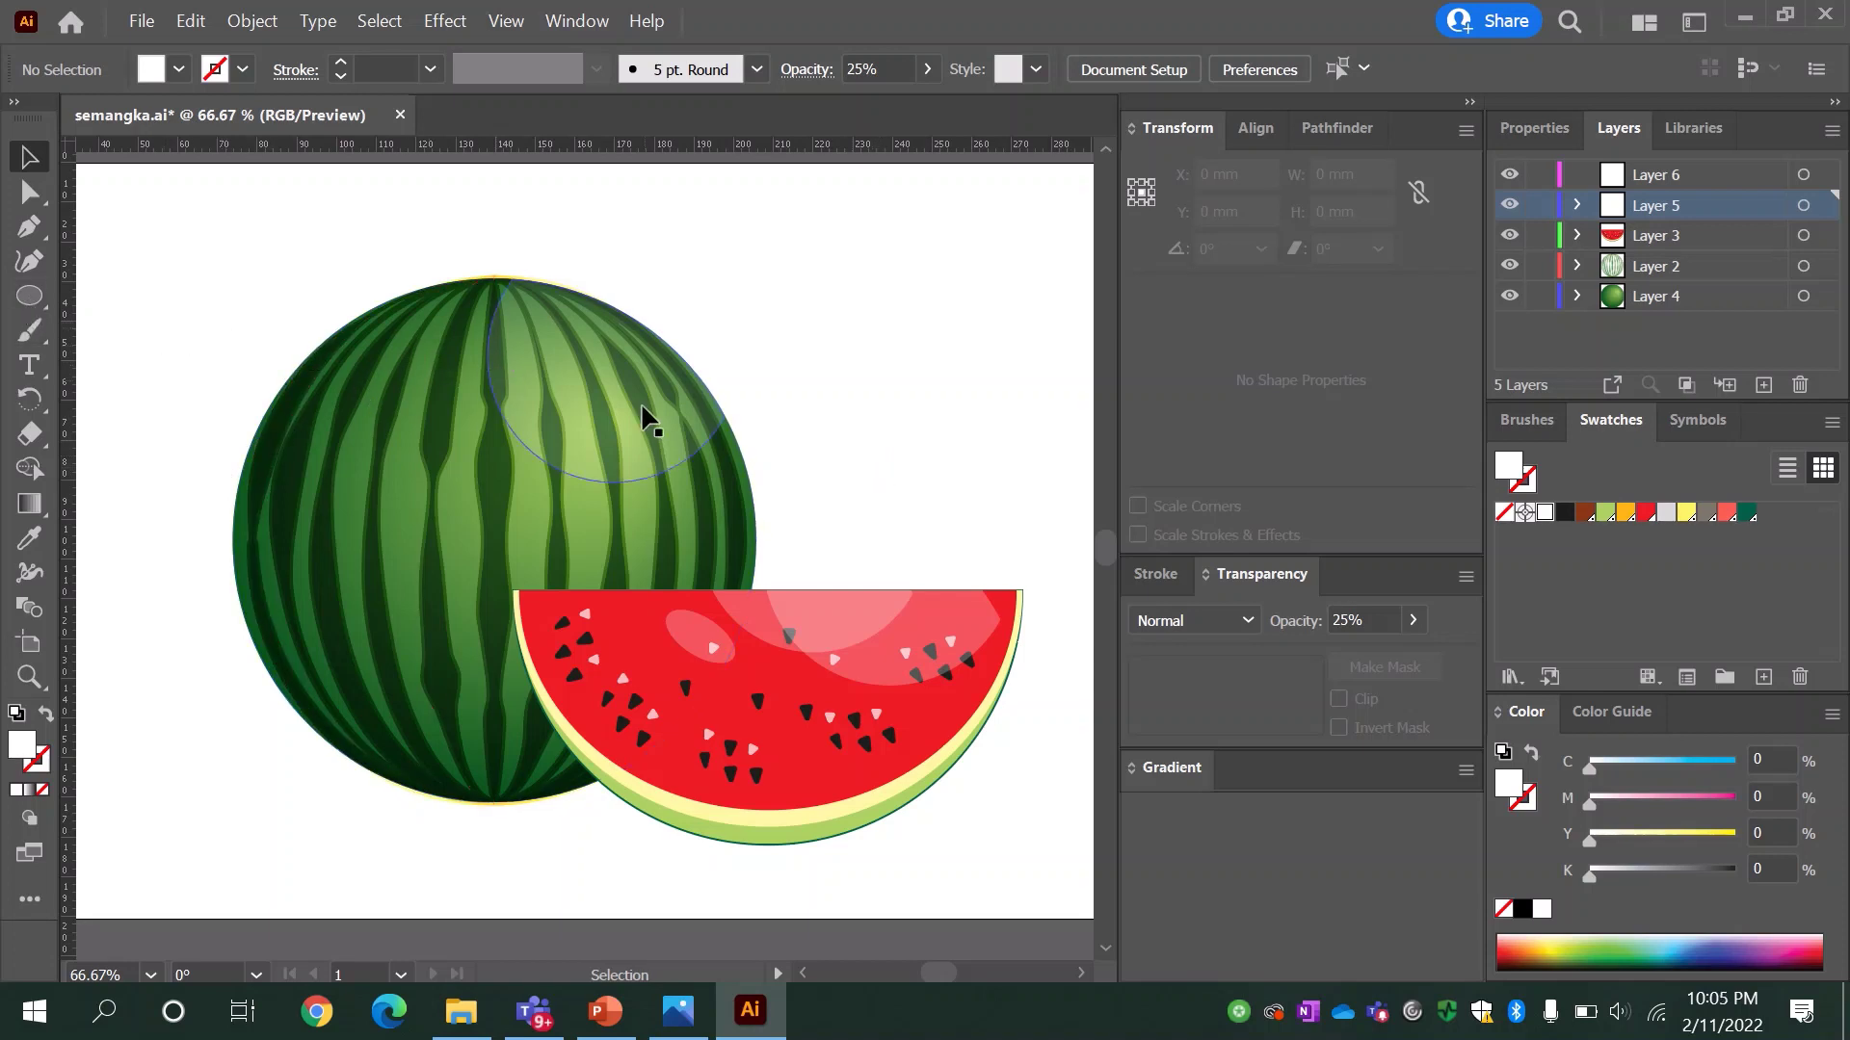
Step: Copy the highlight to the melon's lower left, trim it to the outline, and fade it to 6%
{"action": "left_click_drag", "start_coordinate": [679, 458], "coordinate": [377, 763]}
{"action": "left_click", "coordinate": [241, 559], "text": "shift"}
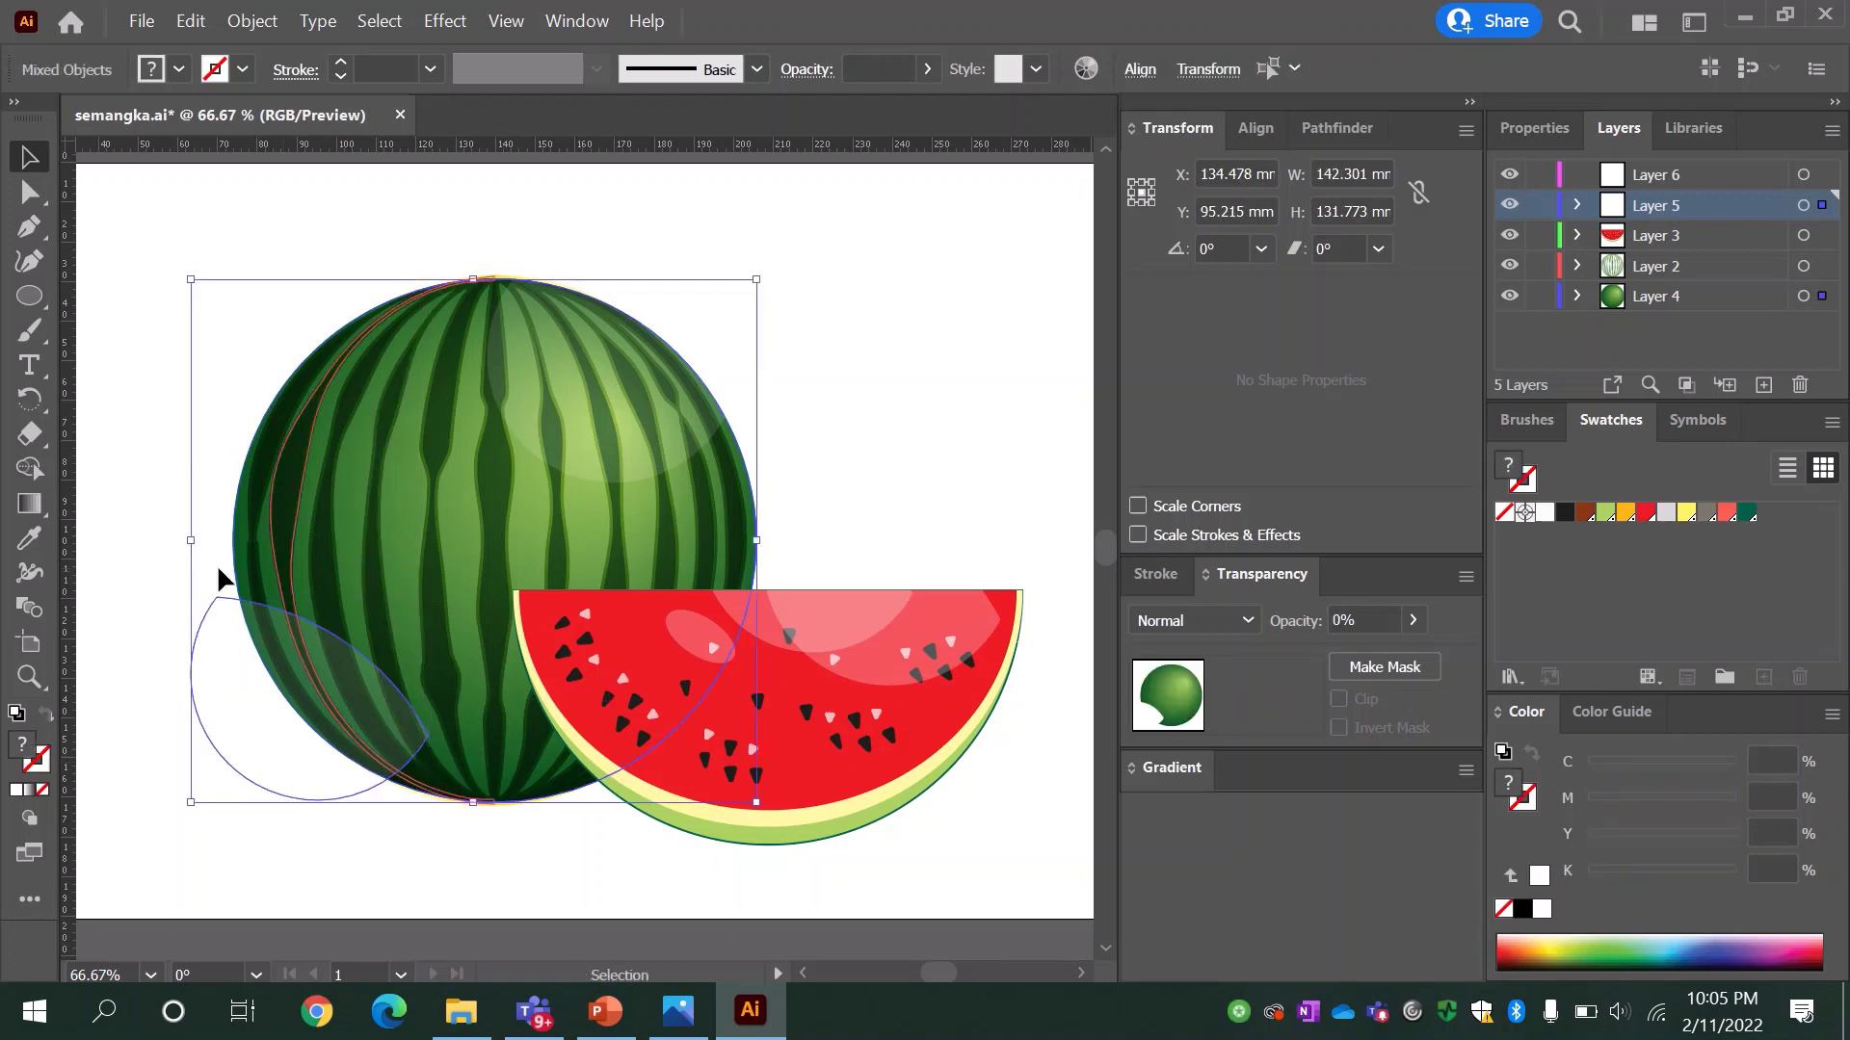
{"action": "left_click", "coordinate": [28, 469]}
{"action": "left_click", "coordinate": [264, 735], "text": "alt"}
{"action": "key", "text": "v"}
{"action": "left_click", "coordinate": [158, 224]}
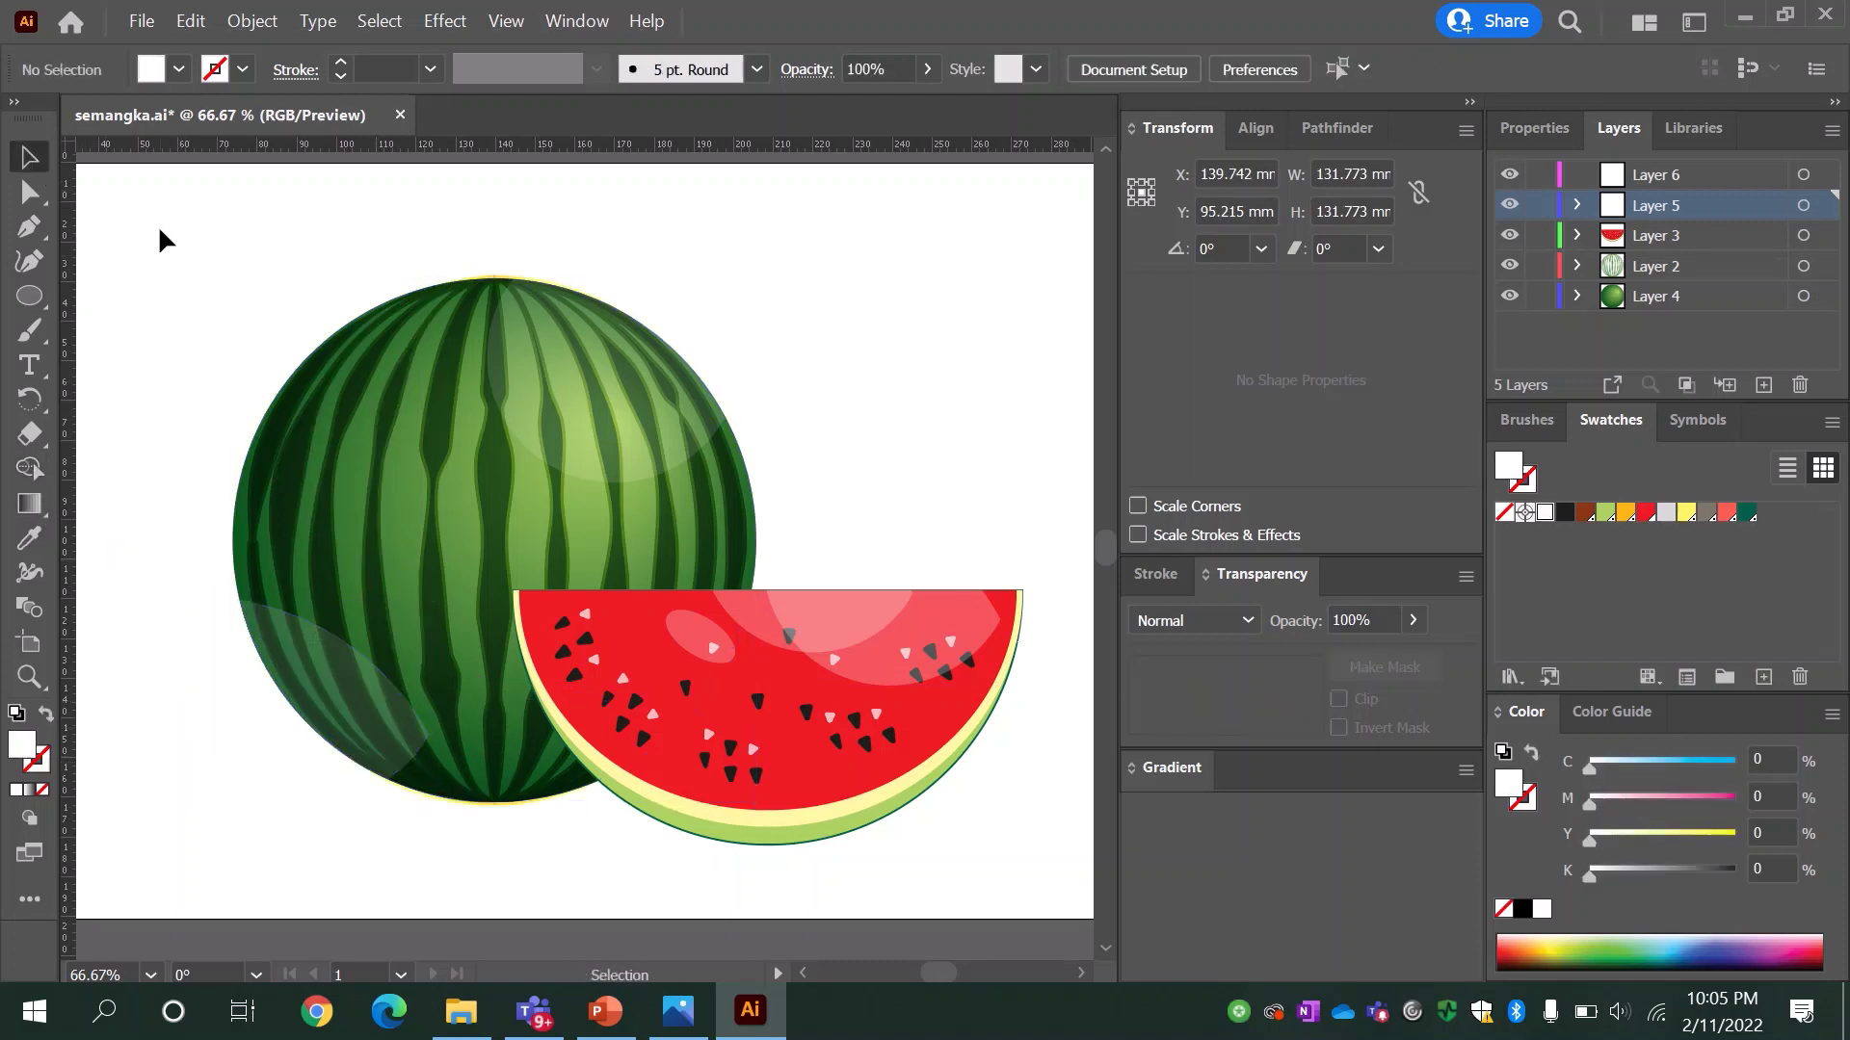
{"action": "left_click", "coordinate": [318, 662]}
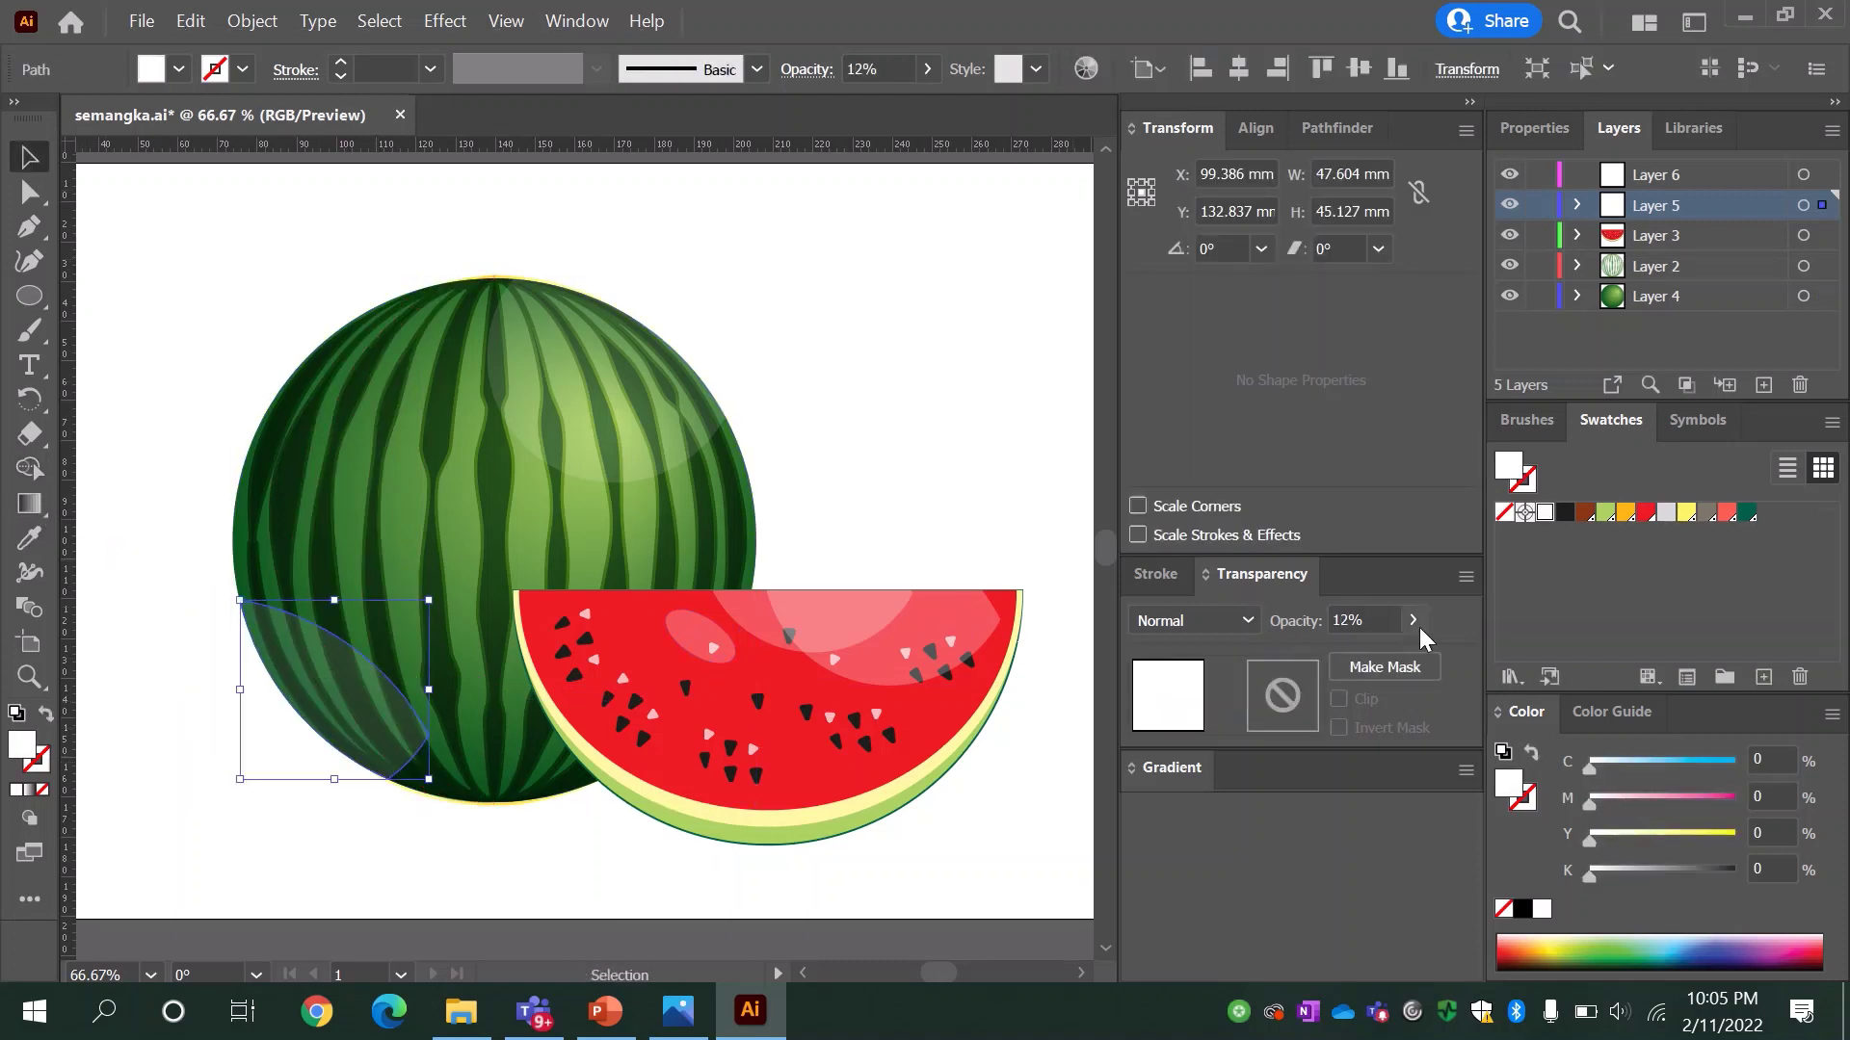
{"action": "left_click_drag", "start_coordinate": [1310, 665], "coordinate": [1297, 661]}
{"action": "key", "text": "ctrl+shift+a"}
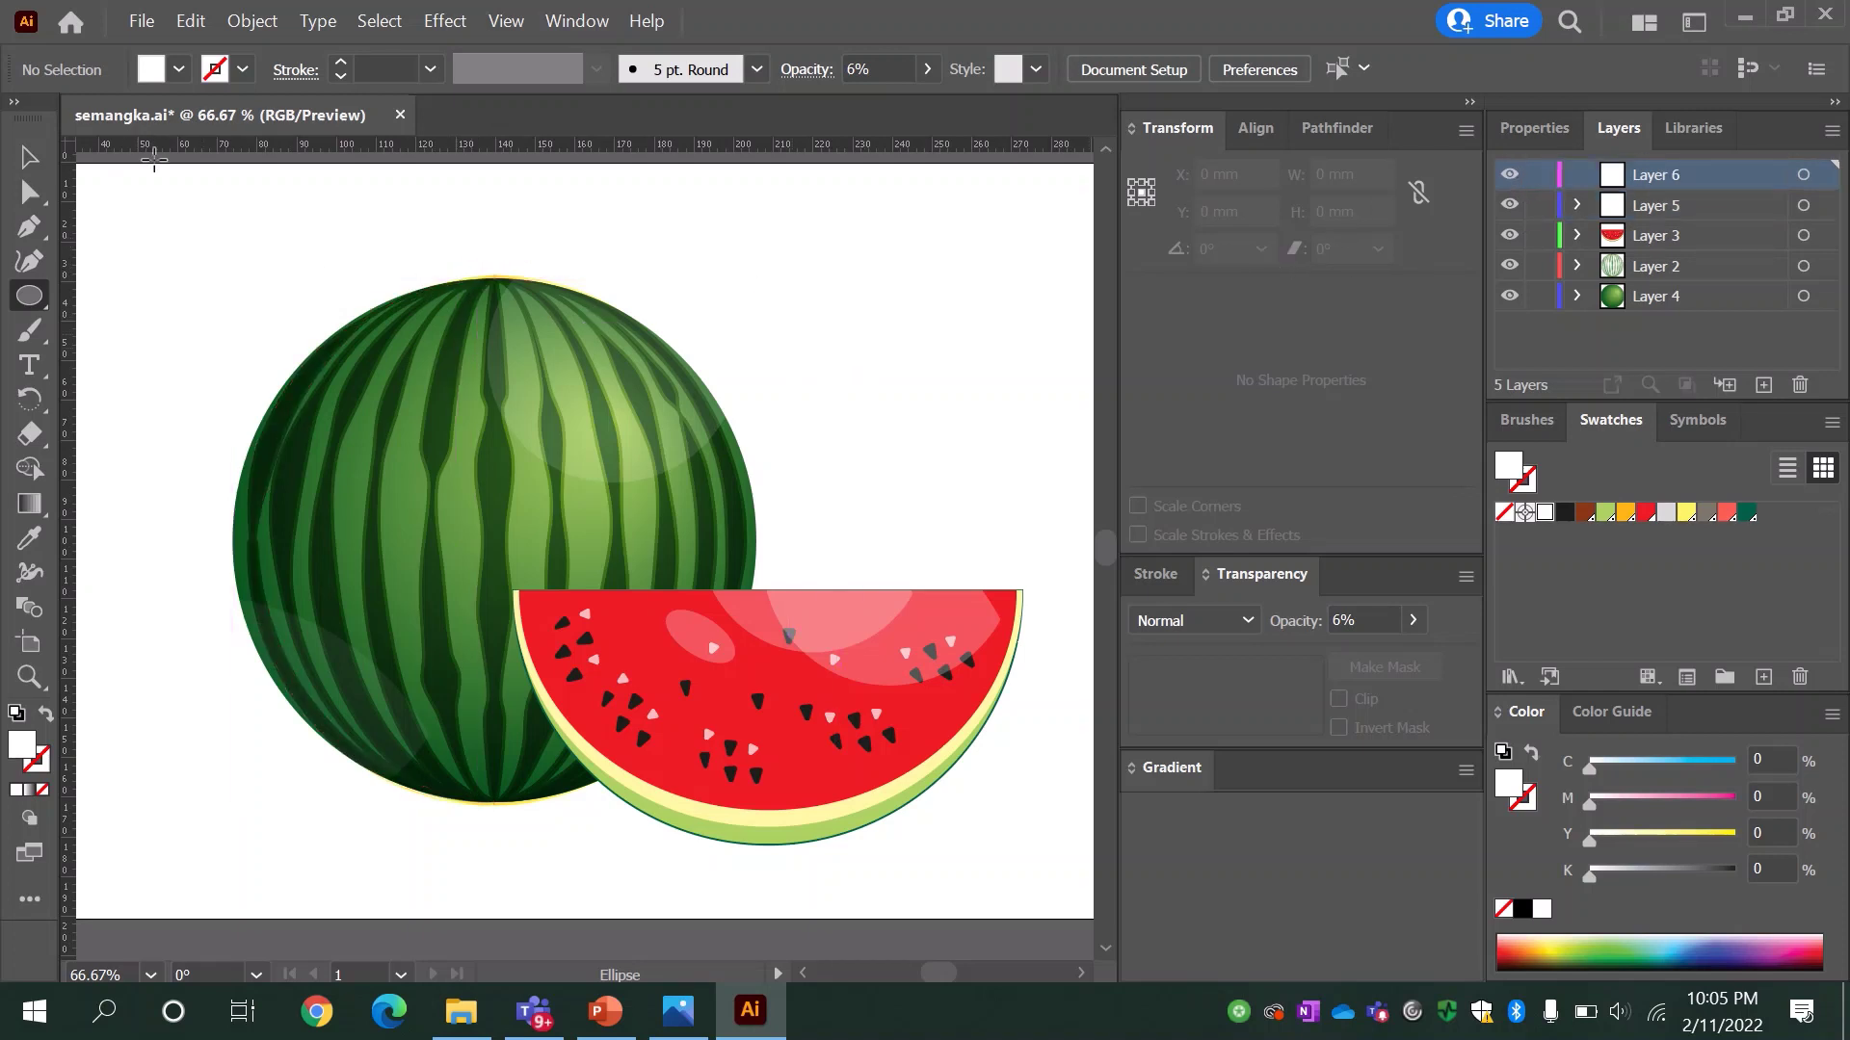
Step: Draw a small light green oval with a dark green outline at the watermelon's top
{"action": "left_click", "coordinate": [179, 69]}
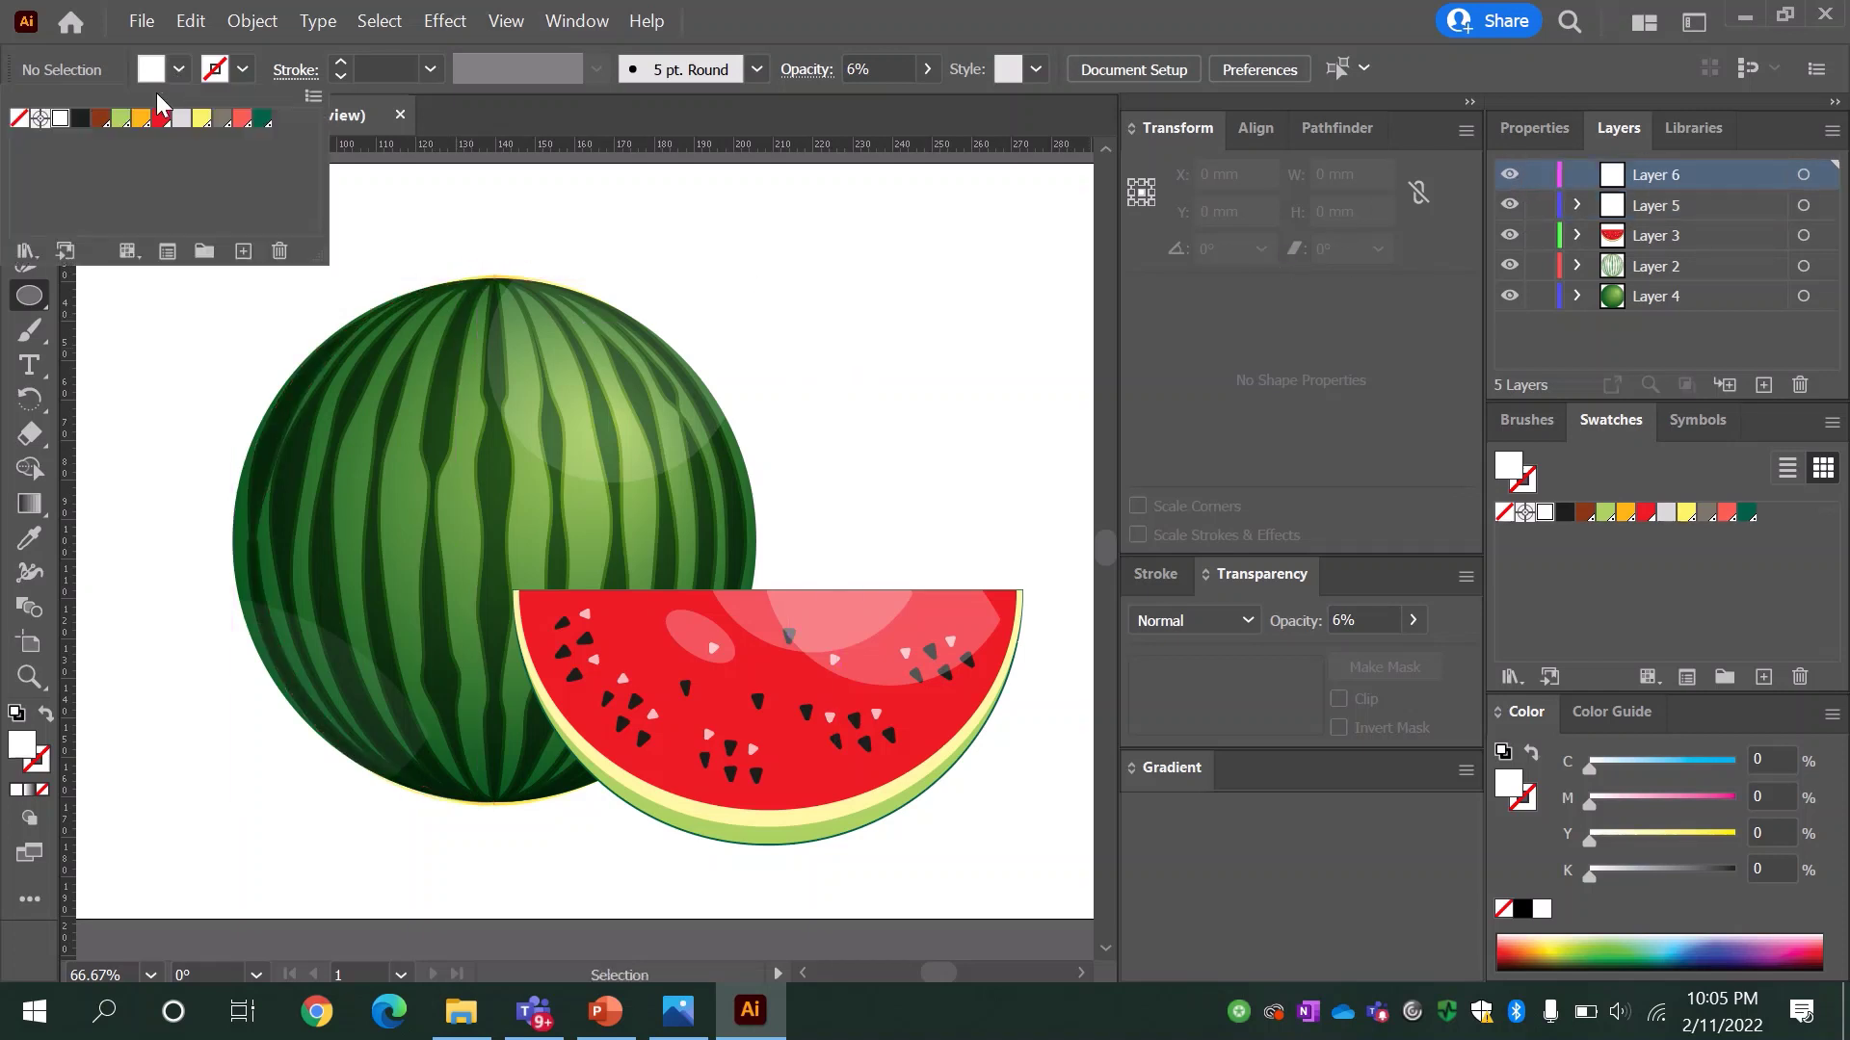
{"action": "left_click", "coordinate": [124, 130]}
{"action": "mouse_move", "coordinate": [481, 266]}
{"action": "left_mouse_down"}
{"action": "mouse_move", "coordinate": [520, 291]}
{"action": "mouse_move", "coordinate": [484, 281]}
{"action": "left_mouse_up"}
{"action": "key", "text": "v"}
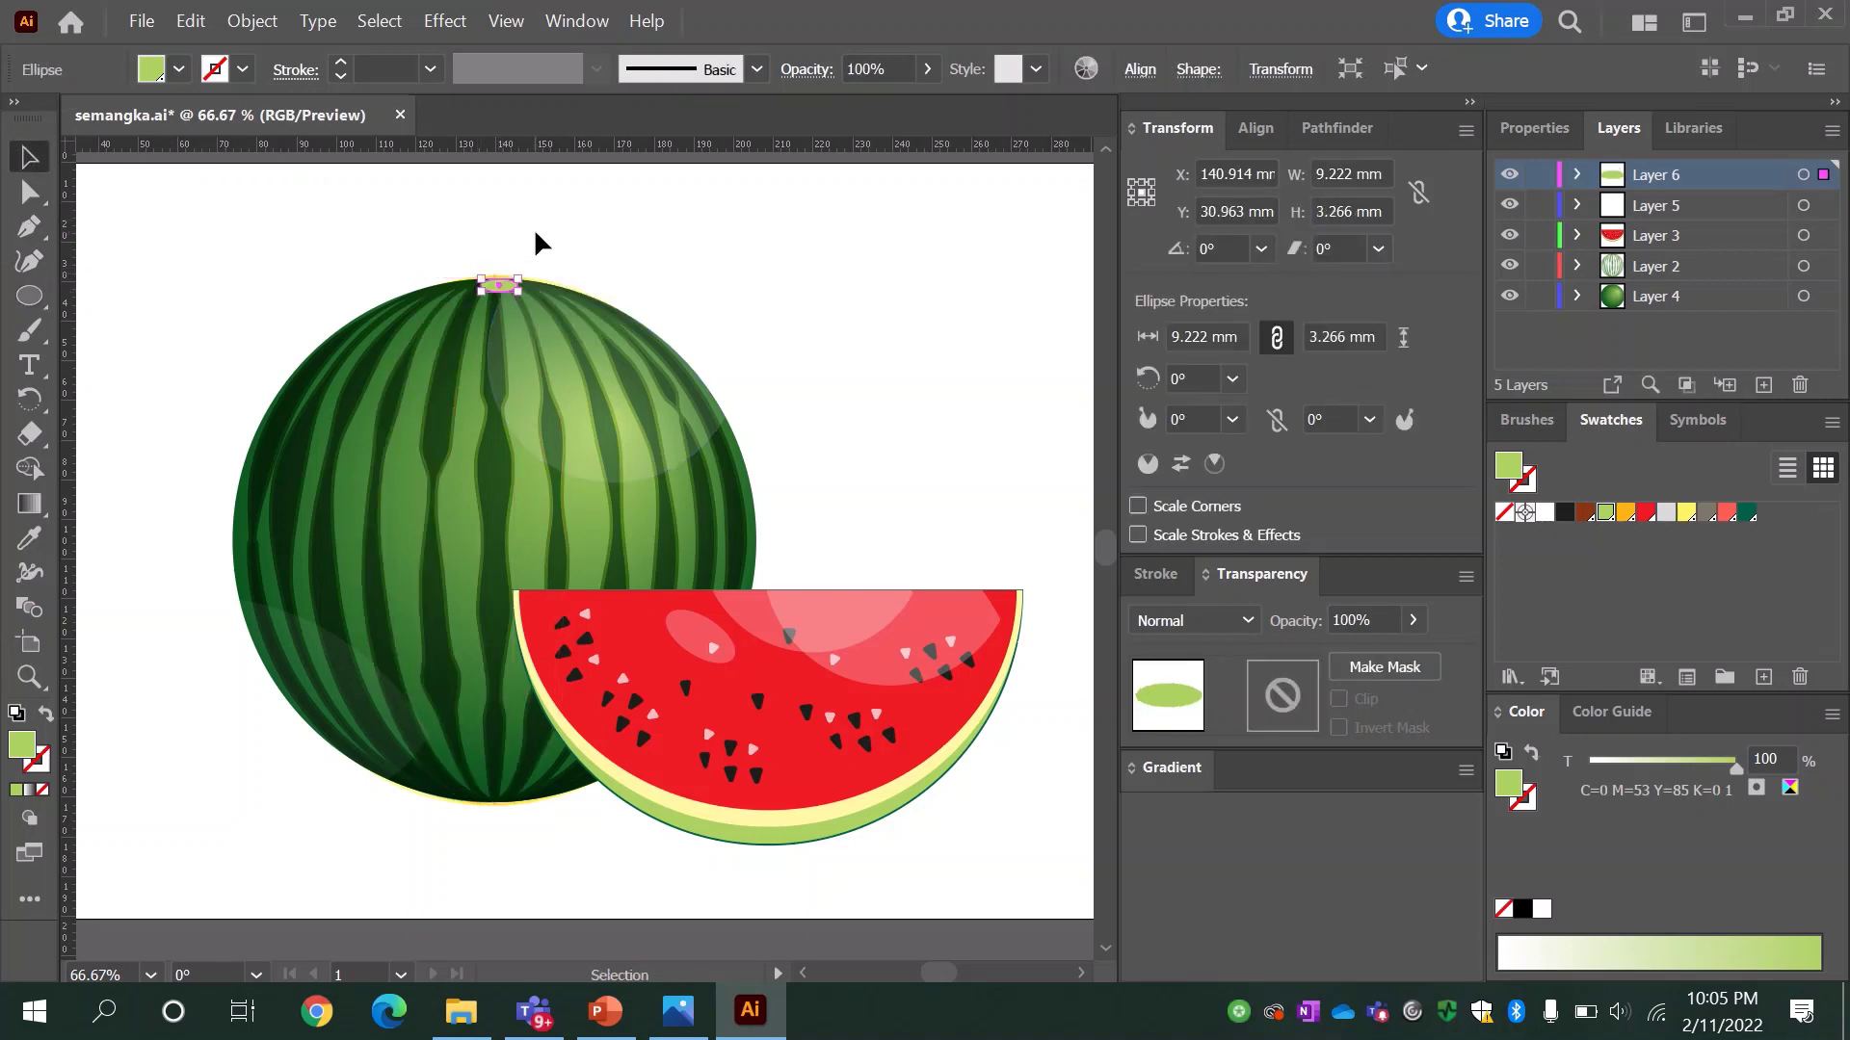
{"action": "left_click", "coordinate": [534, 227]}
{"action": "left_click", "coordinate": [504, 284]}
{"action": "left_click", "coordinate": [1524, 482]}
{"action": "left_click", "coordinate": [1745, 512]}
{"action": "left_click", "coordinate": [1073, 426]}
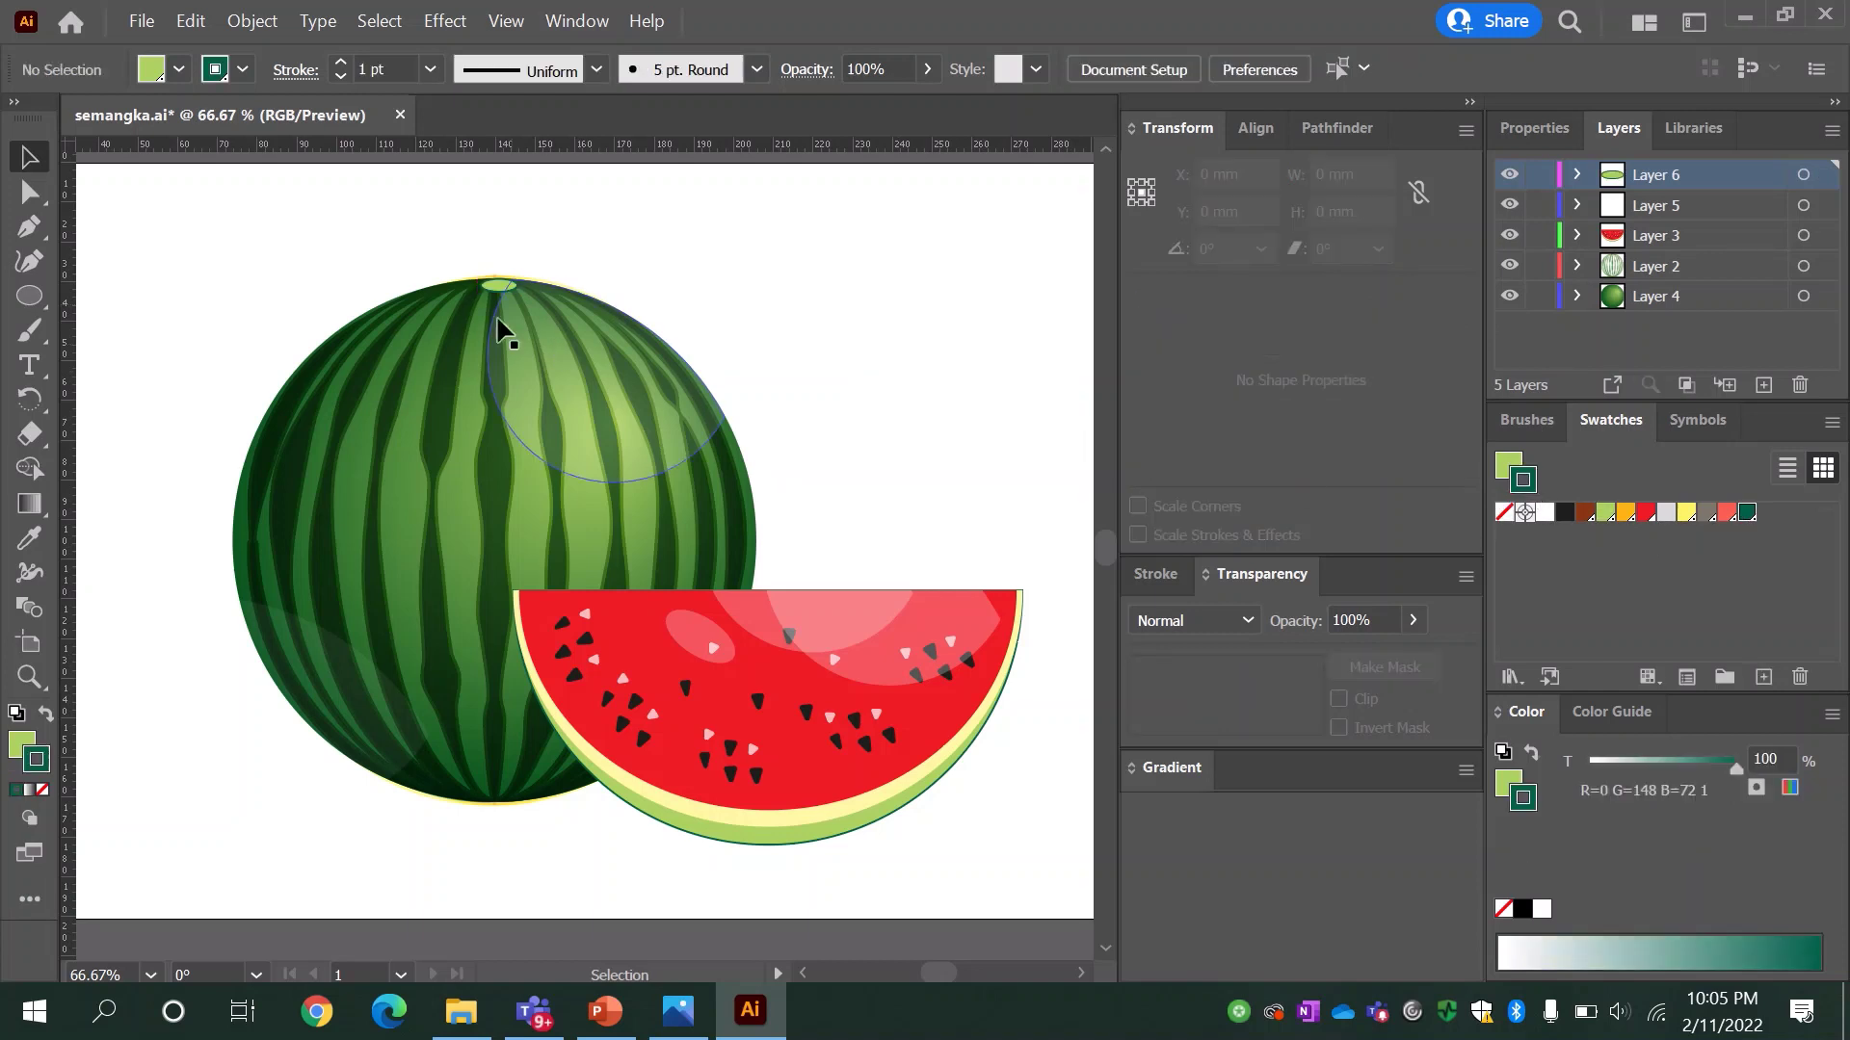
Step: Keep the oval at Normal blending after trying Multiply, and set its opacity to 65%
{"action": "left_click", "coordinate": [496, 287]}
{"action": "left_click", "coordinate": [1237, 621]}
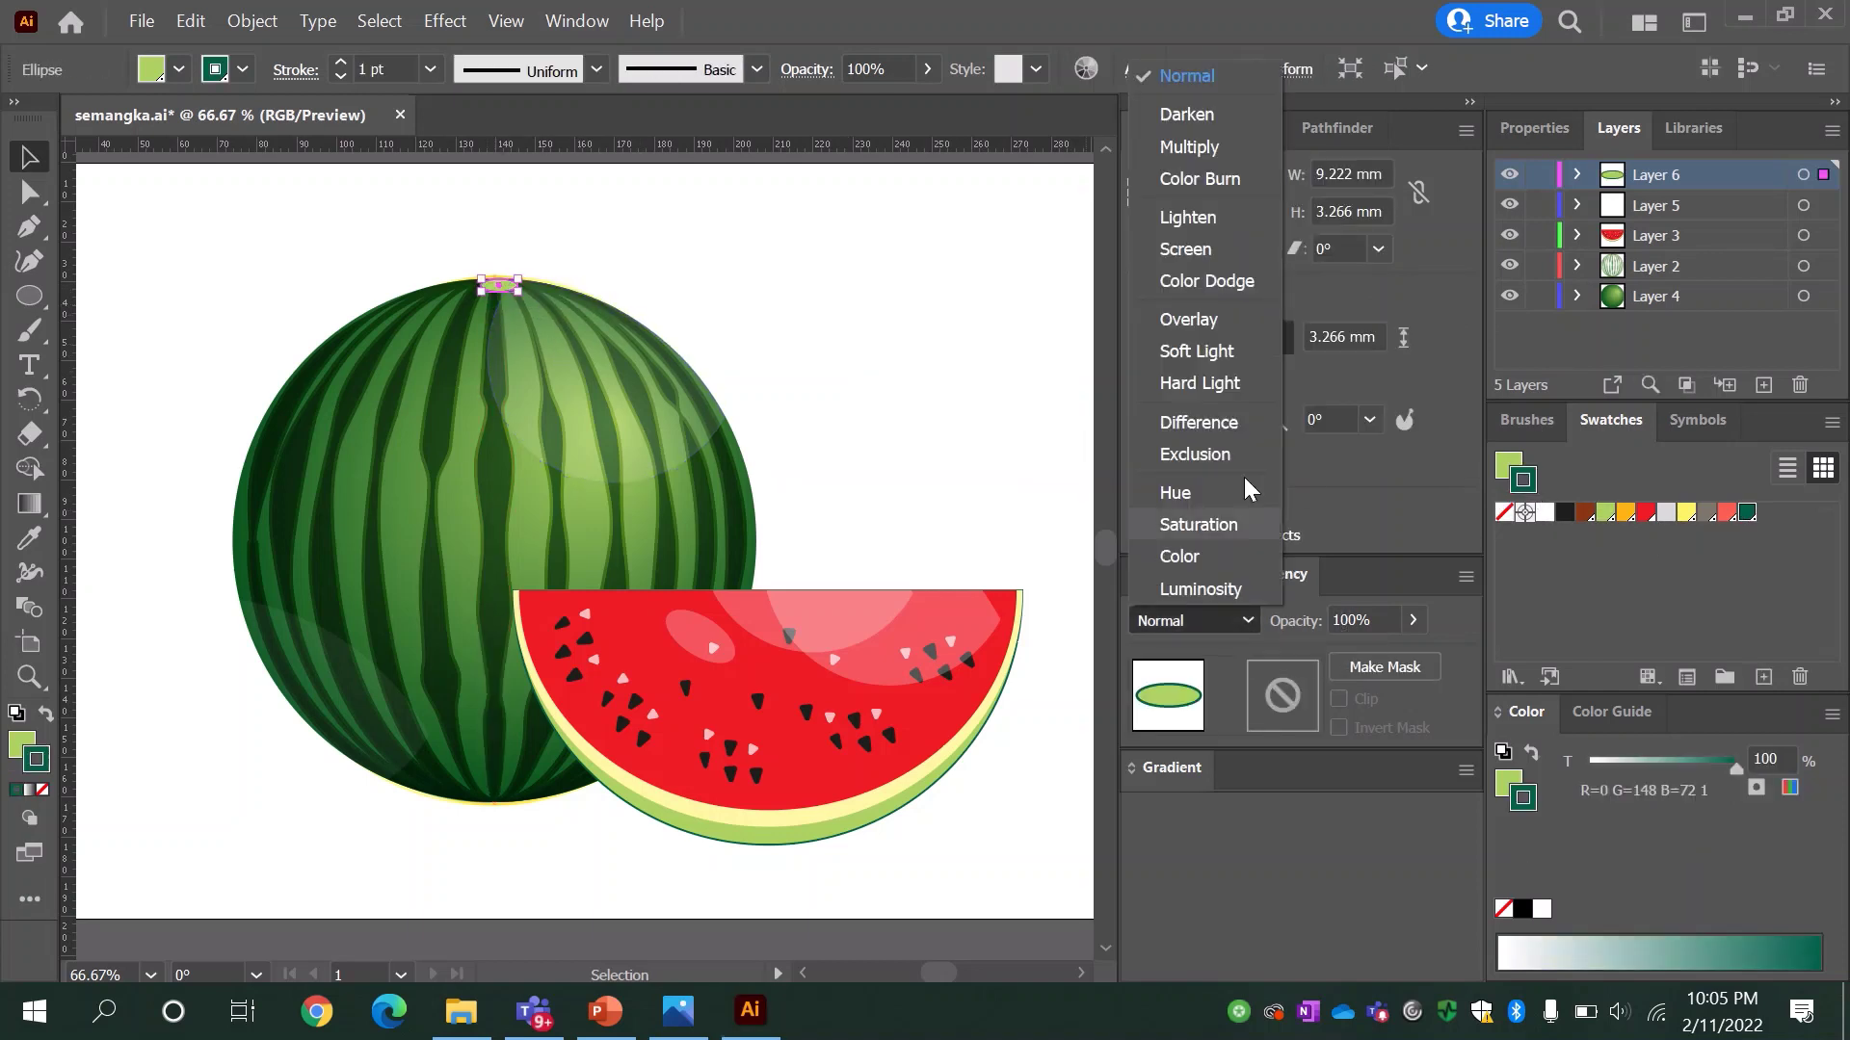
{"action": "left_click", "coordinate": [1189, 146]}
{"action": "left_click", "coordinate": [855, 450]}
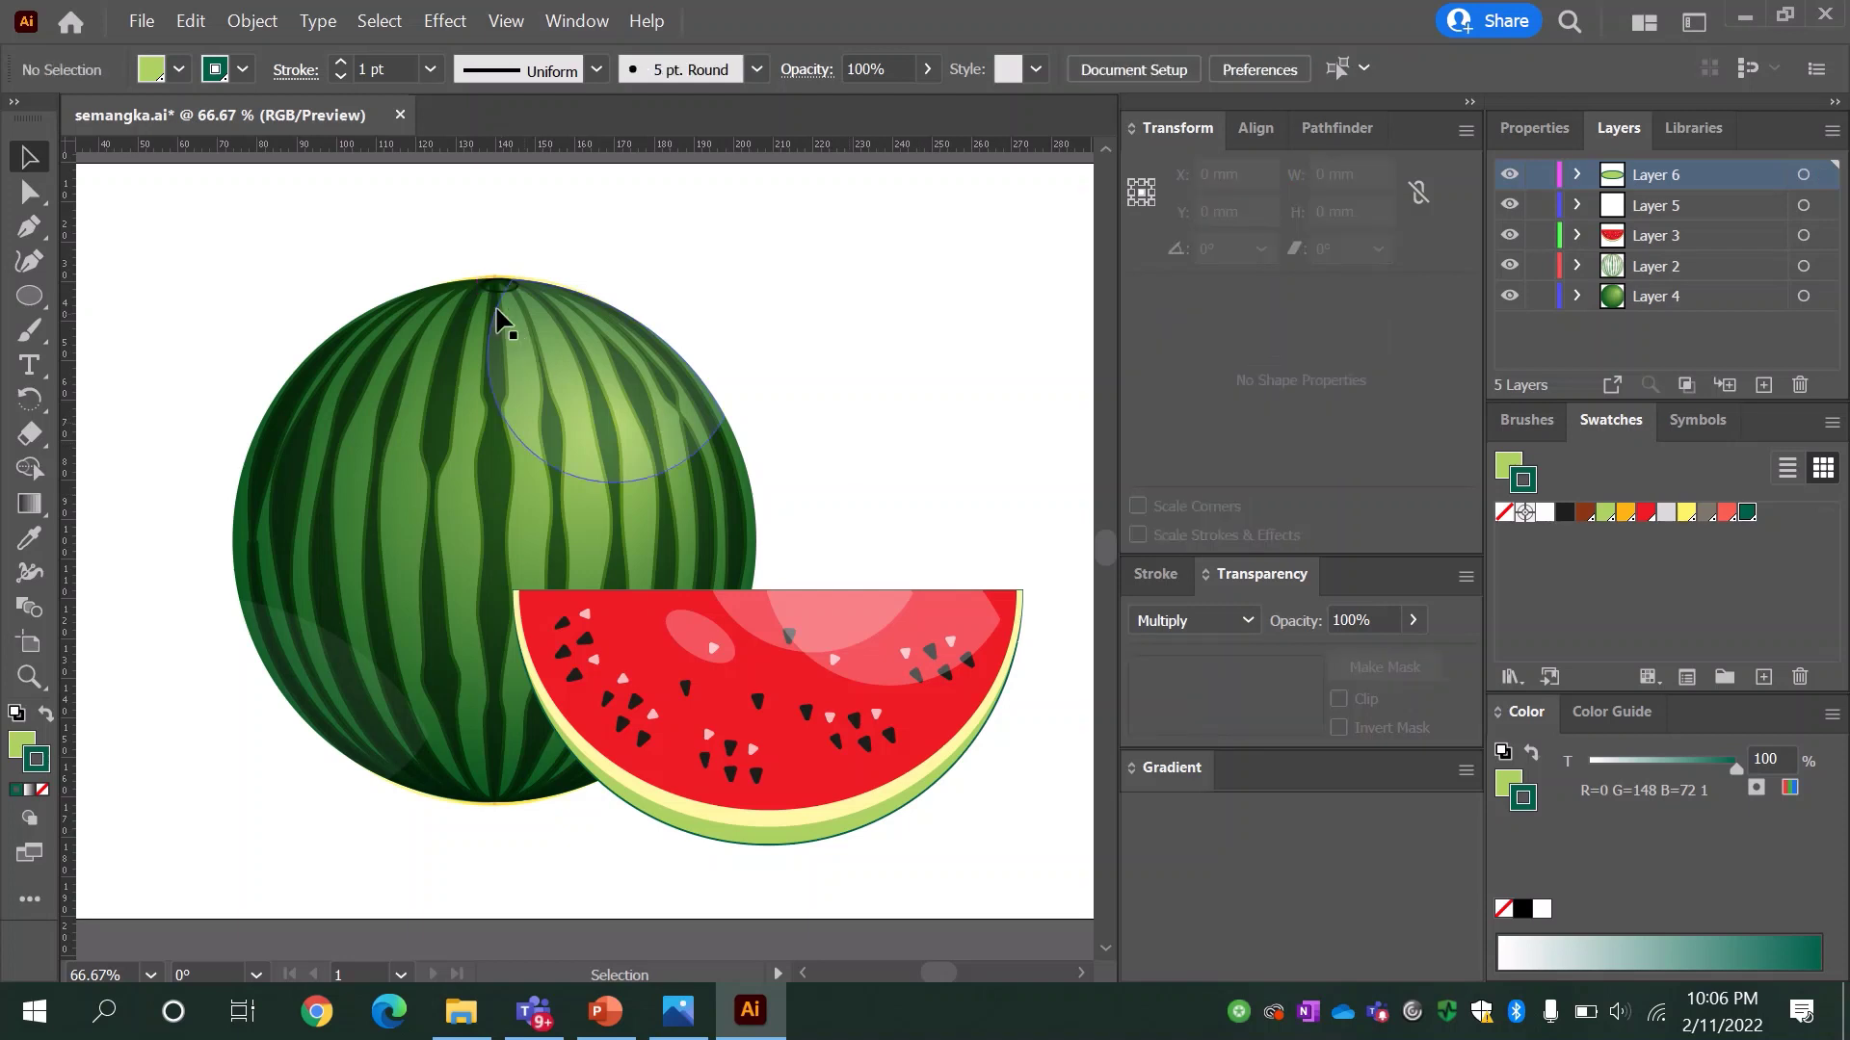
{"action": "left_click", "coordinate": [501, 290]}
{"action": "left_click", "coordinate": [1244, 620]}
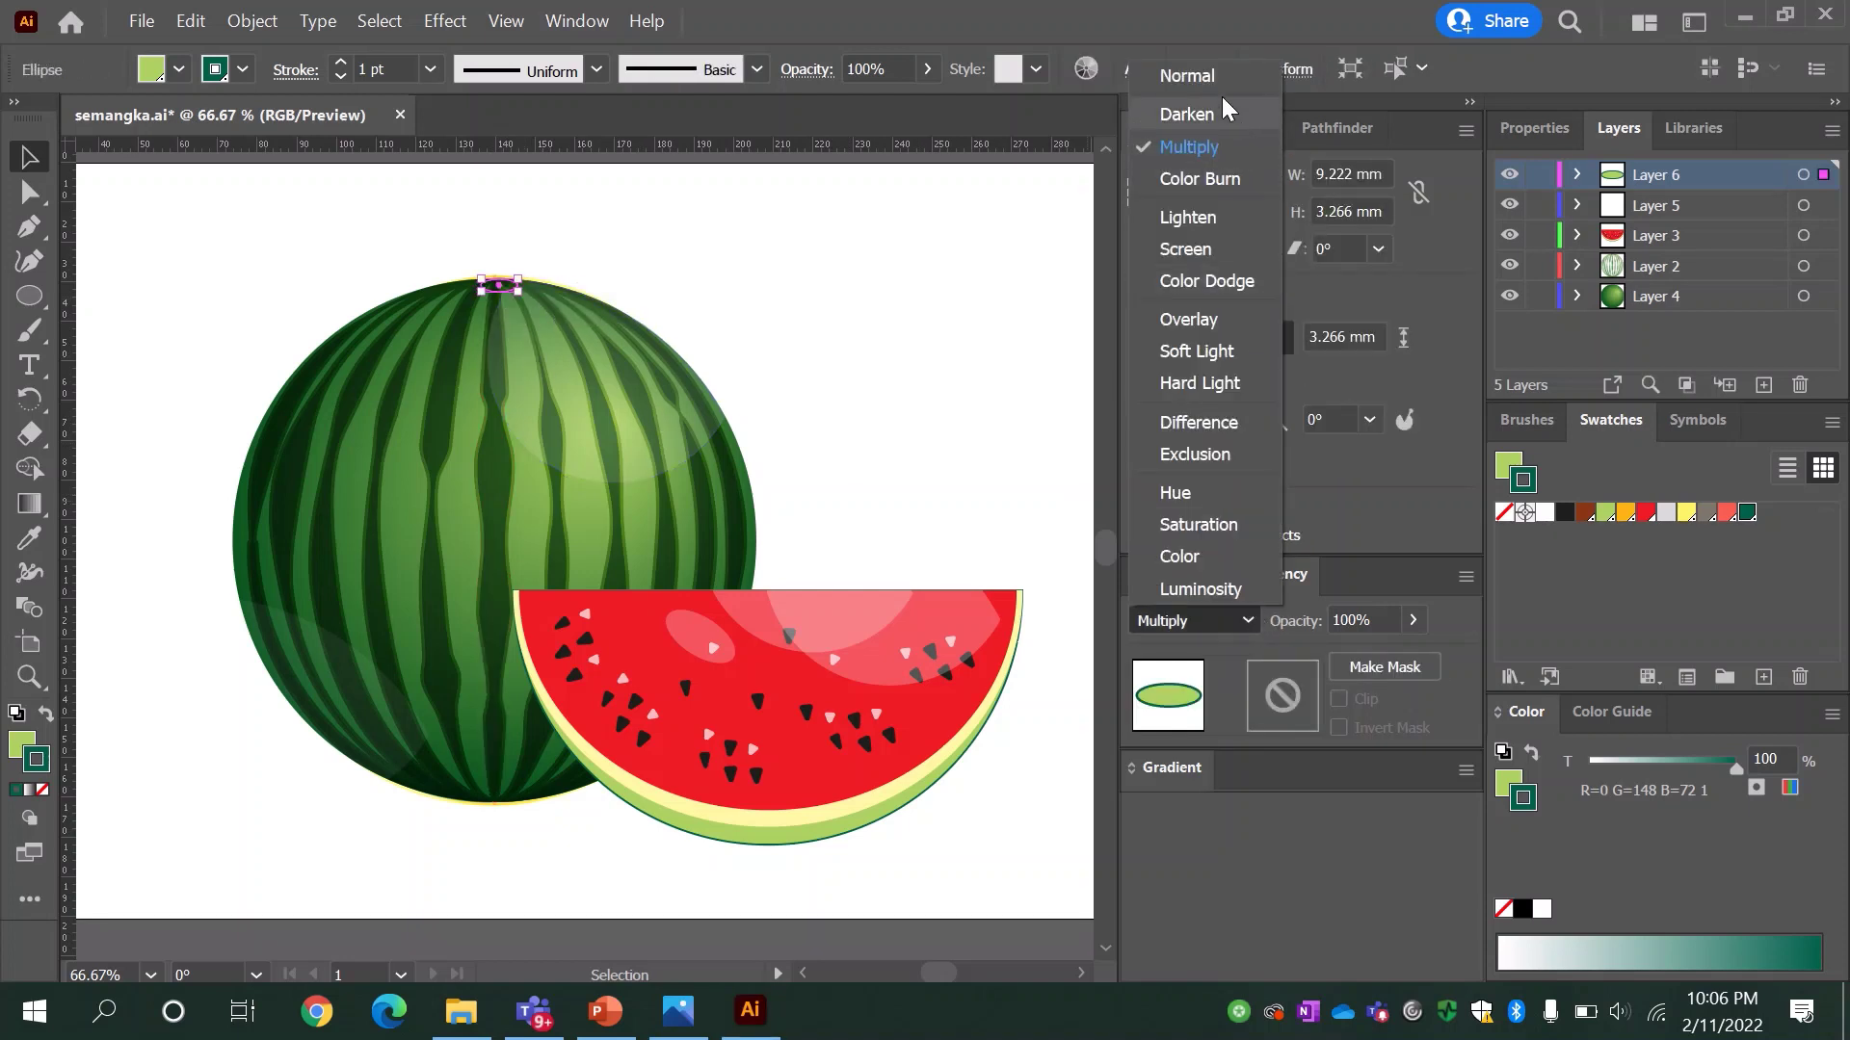
{"action": "left_click", "coordinate": [1221, 75]}
{"action": "mouse_move", "coordinate": [1415, 622]}
{"action": "left_mouse_down"}
{"action": "mouse_move", "coordinate": [1403, 661]}
{"action": "mouse_move", "coordinate": [1368, 661]}
{"action": "left_mouse_up"}
{"action": "left_click", "coordinate": [1002, 443]}
Step: On a new layer, draw an unfilled curly stem path above the melon with a 3 pt stroke
{"action": "key", "text": "p"}
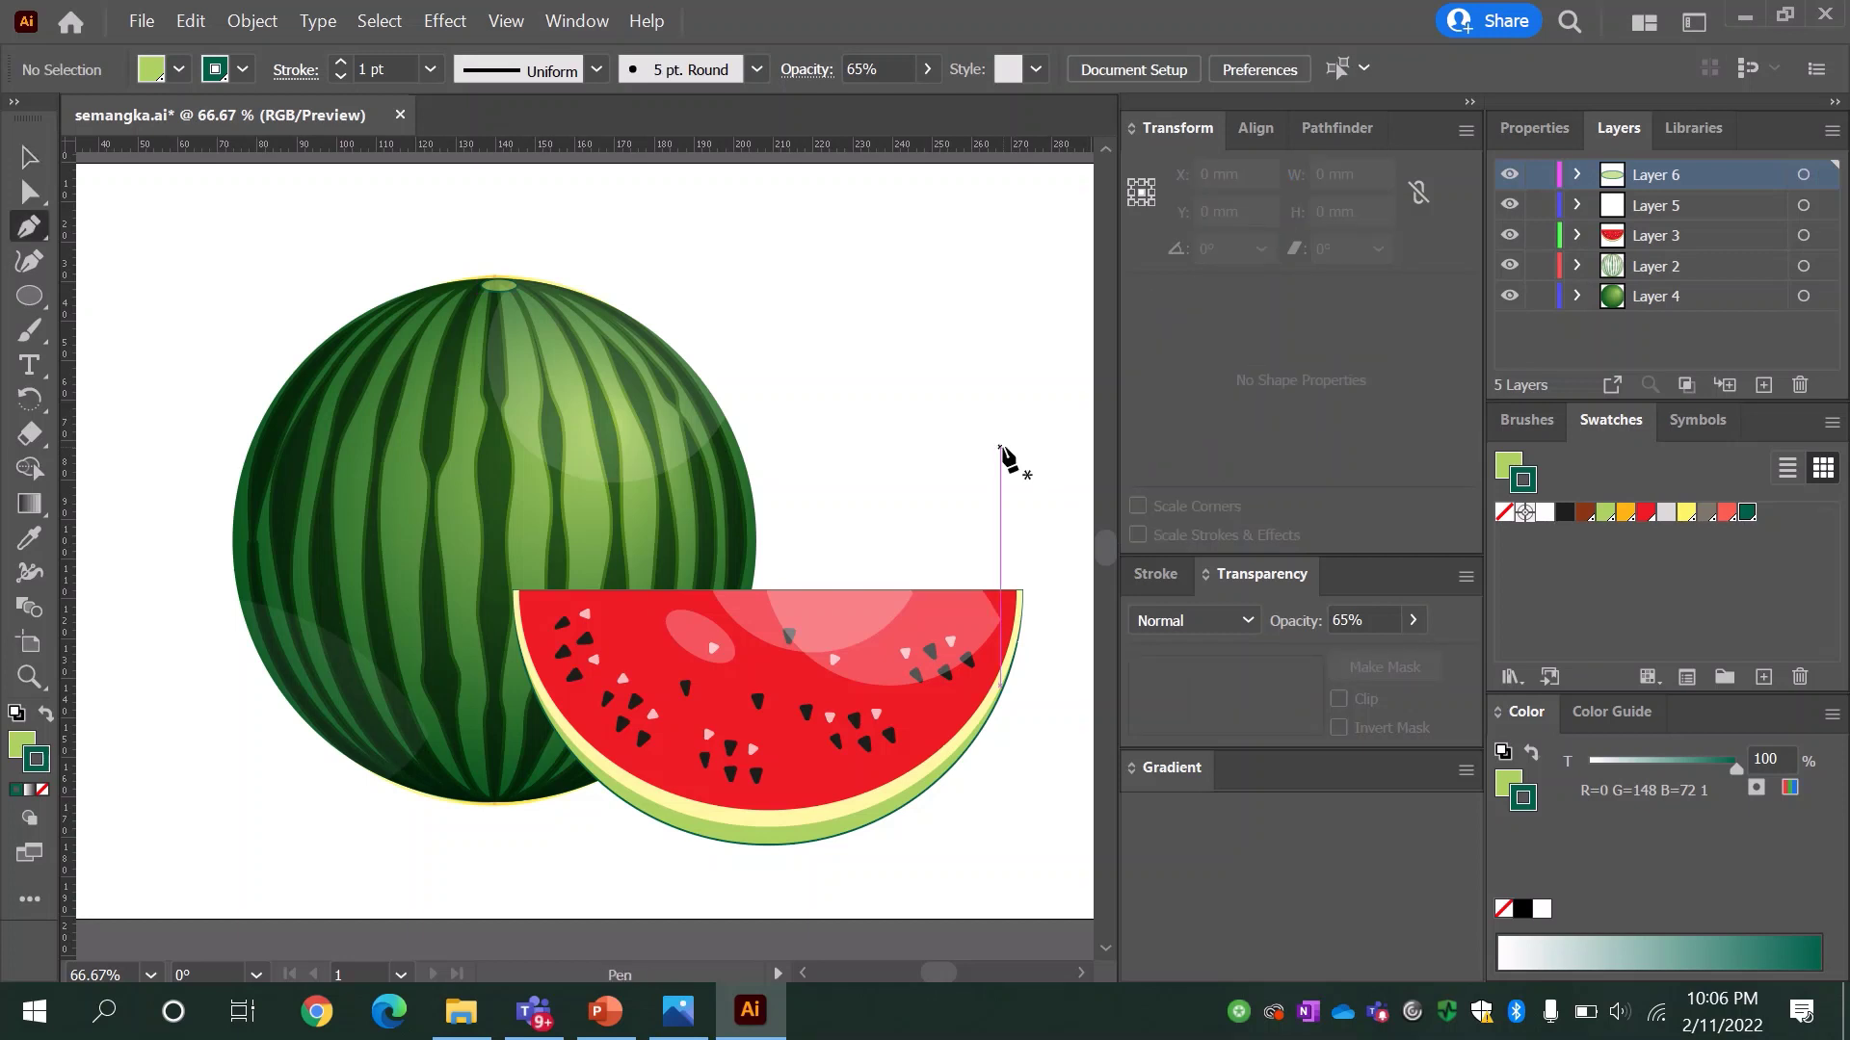
{"action": "key", "text": "slash"}
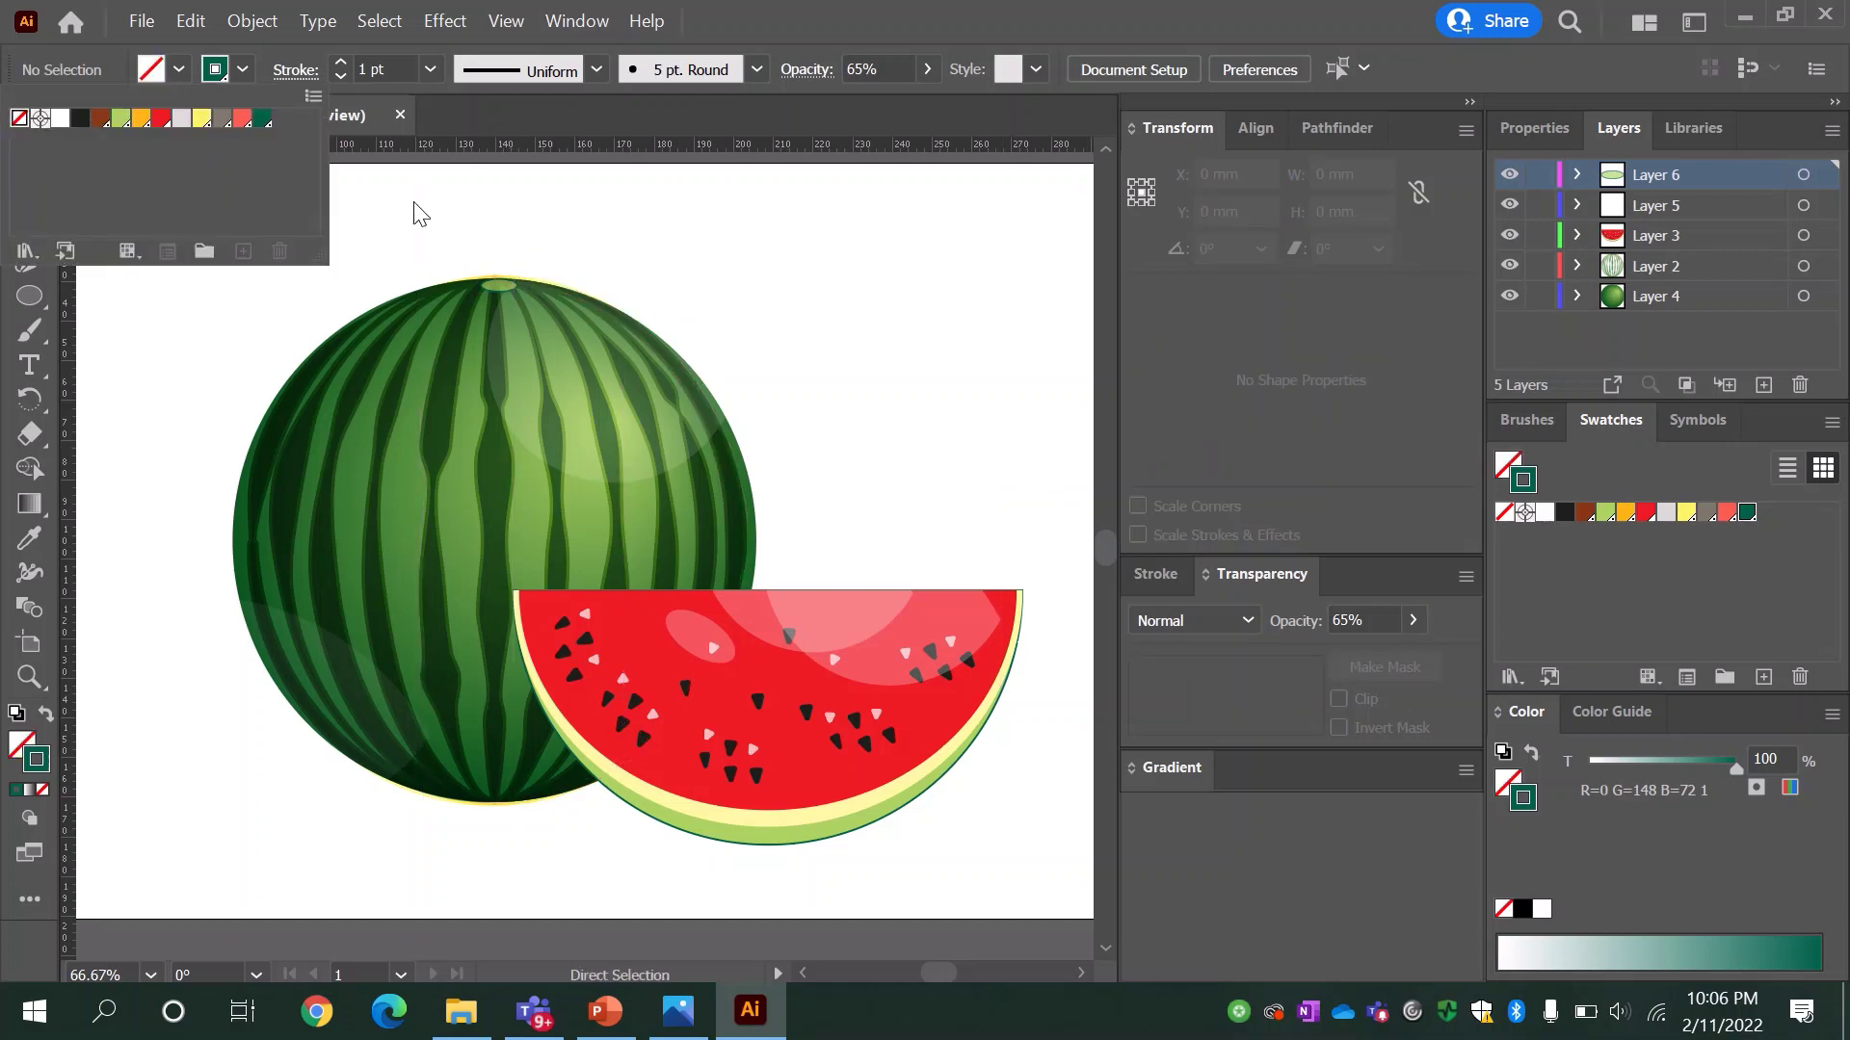
{"action": "left_click", "coordinate": [1764, 386]}
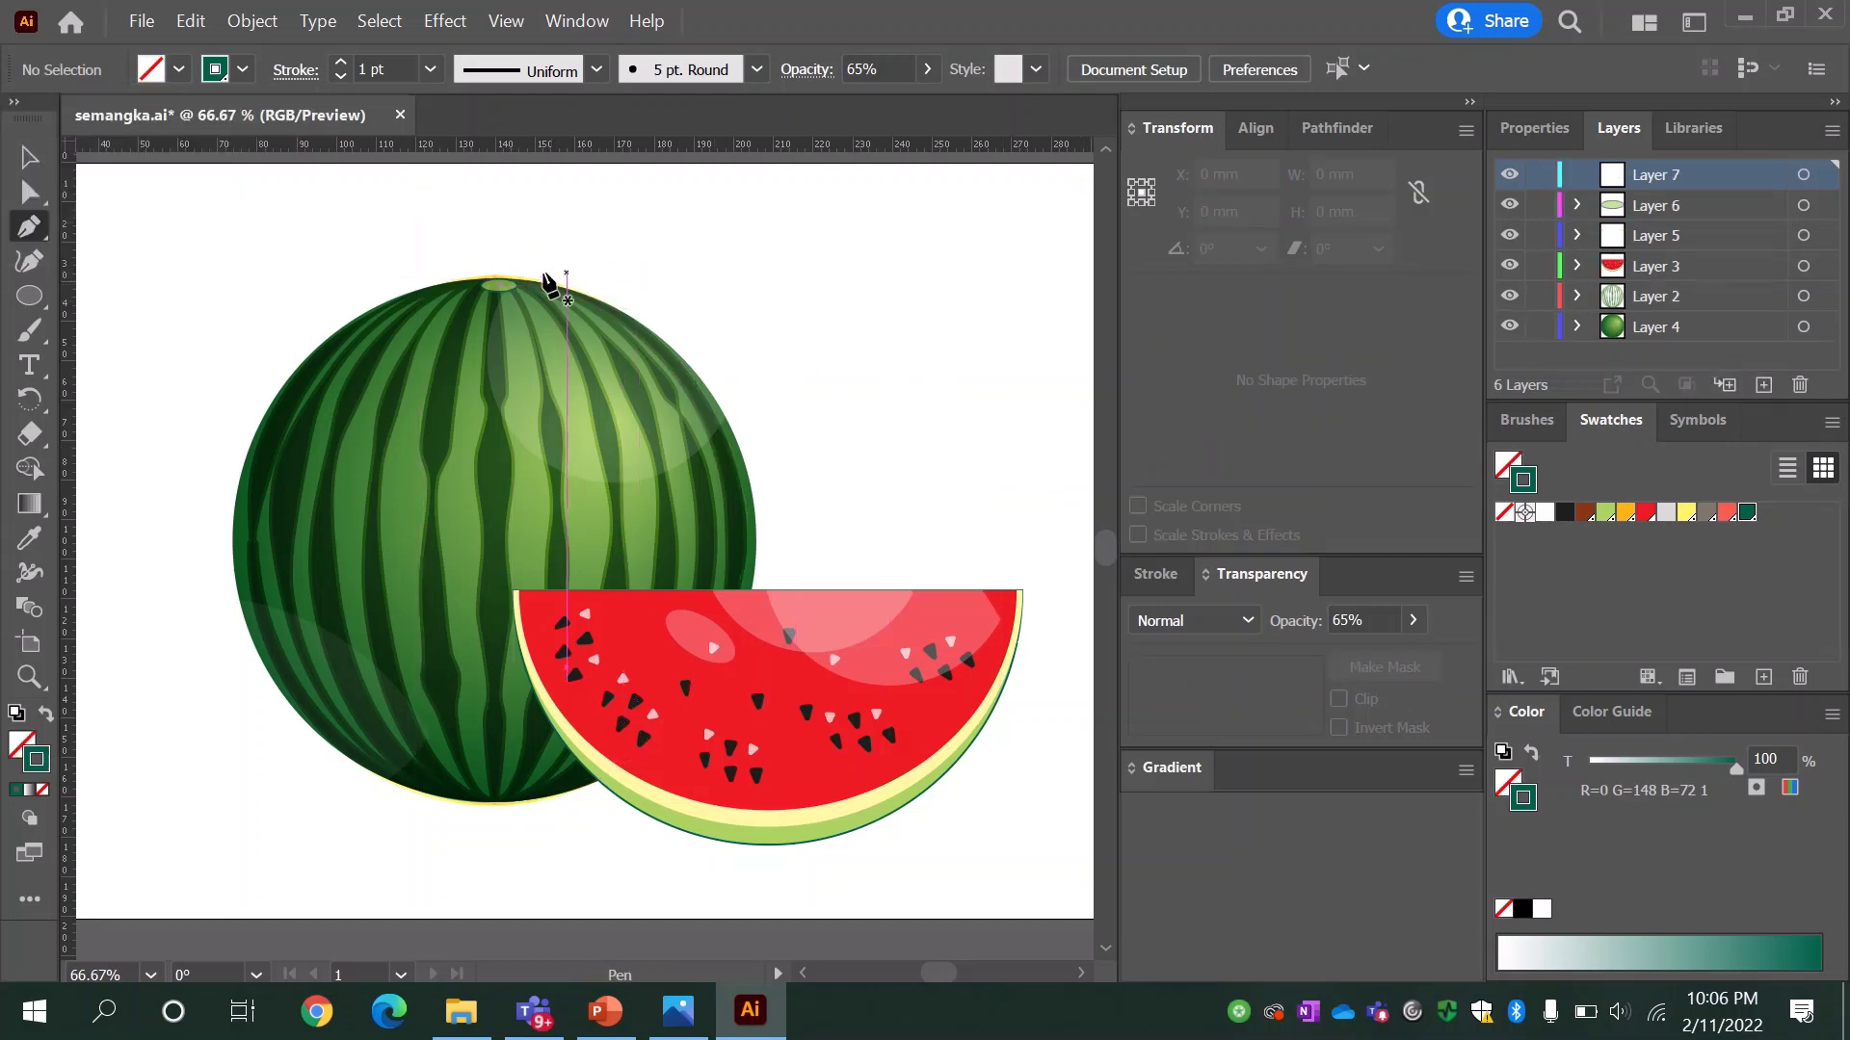
{"action": "mouse_move", "coordinate": [498, 284]}
{"action": "left_mouse_down"}
{"action": "mouse_move", "coordinate": [511, 258]}
{"action": "mouse_move", "coordinate": [392, 186]}
{"action": "mouse_move", "coordinate": [136, 206]}
{"action": "left_mouse_up"}
{"action": "key", "text": "v"}
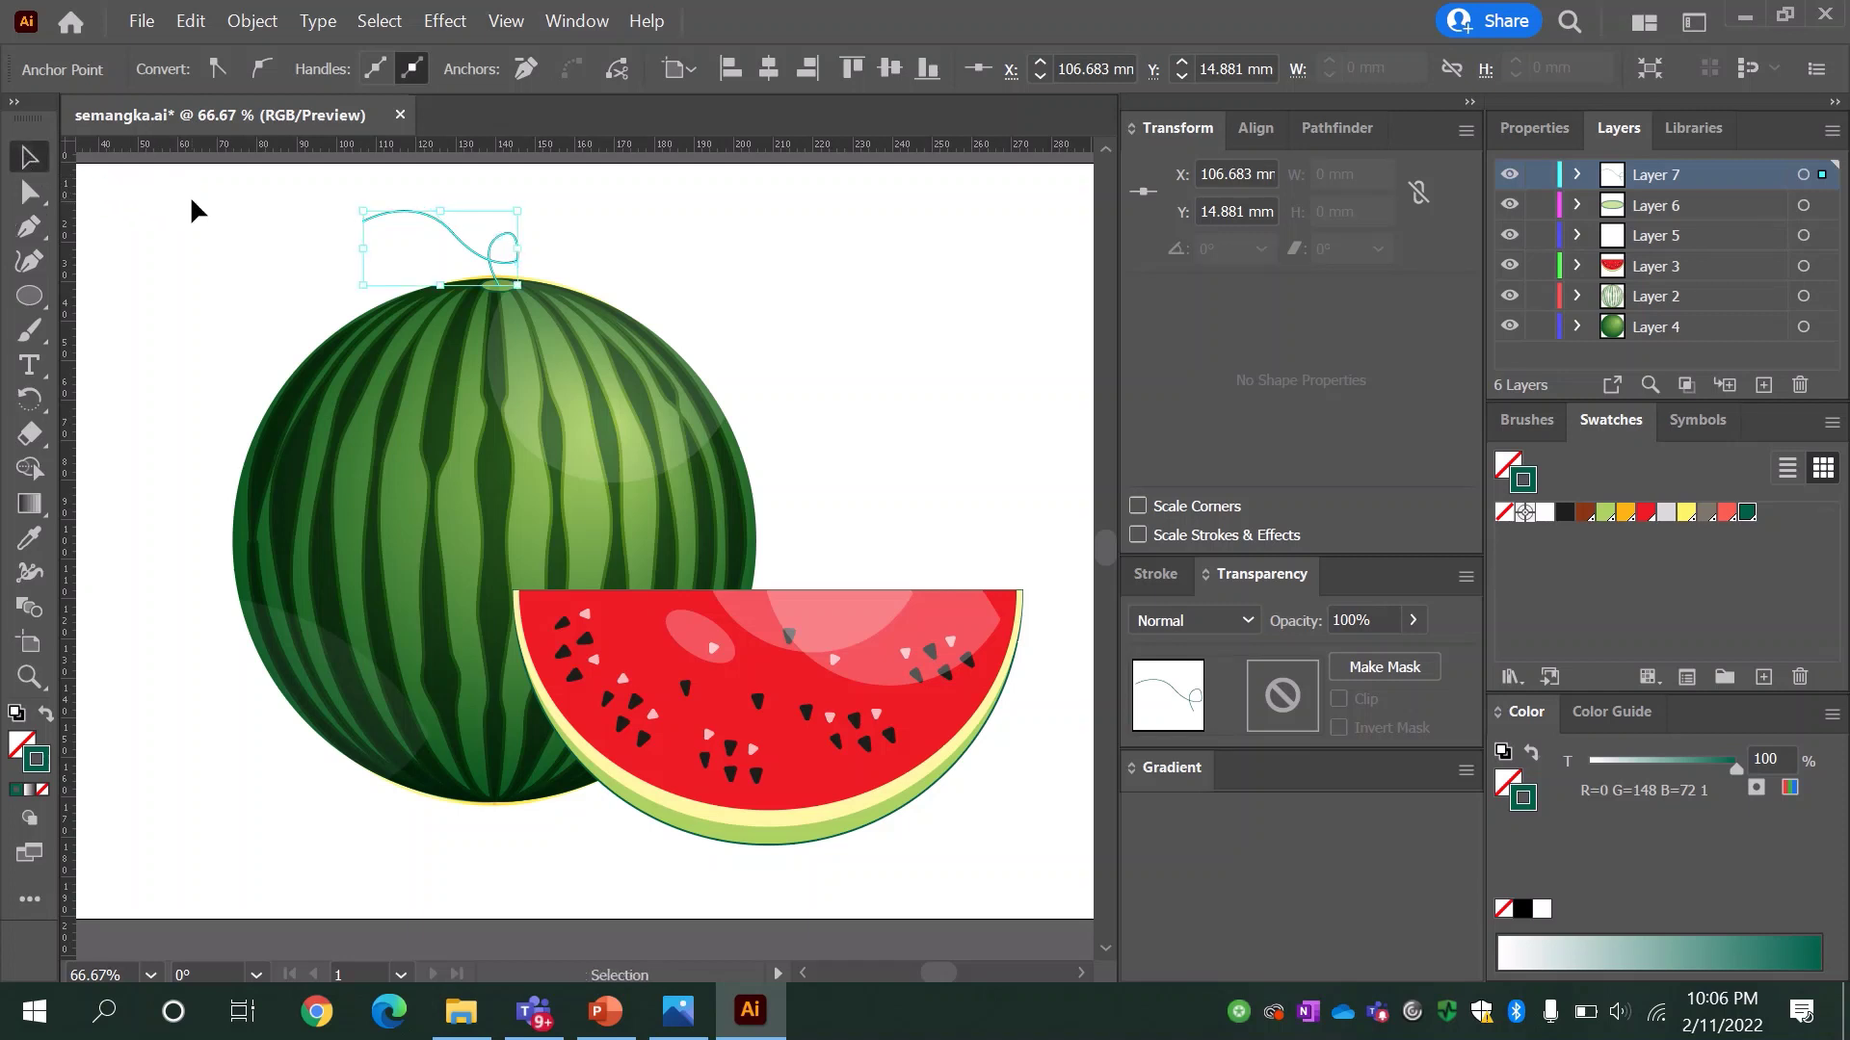
{"action": "left_click", "coordinate": [189, 195]}
{"action": "left_click", "coordinate": [445, 229]}
{"action": "left_click", "coordinate": [431, 69]}
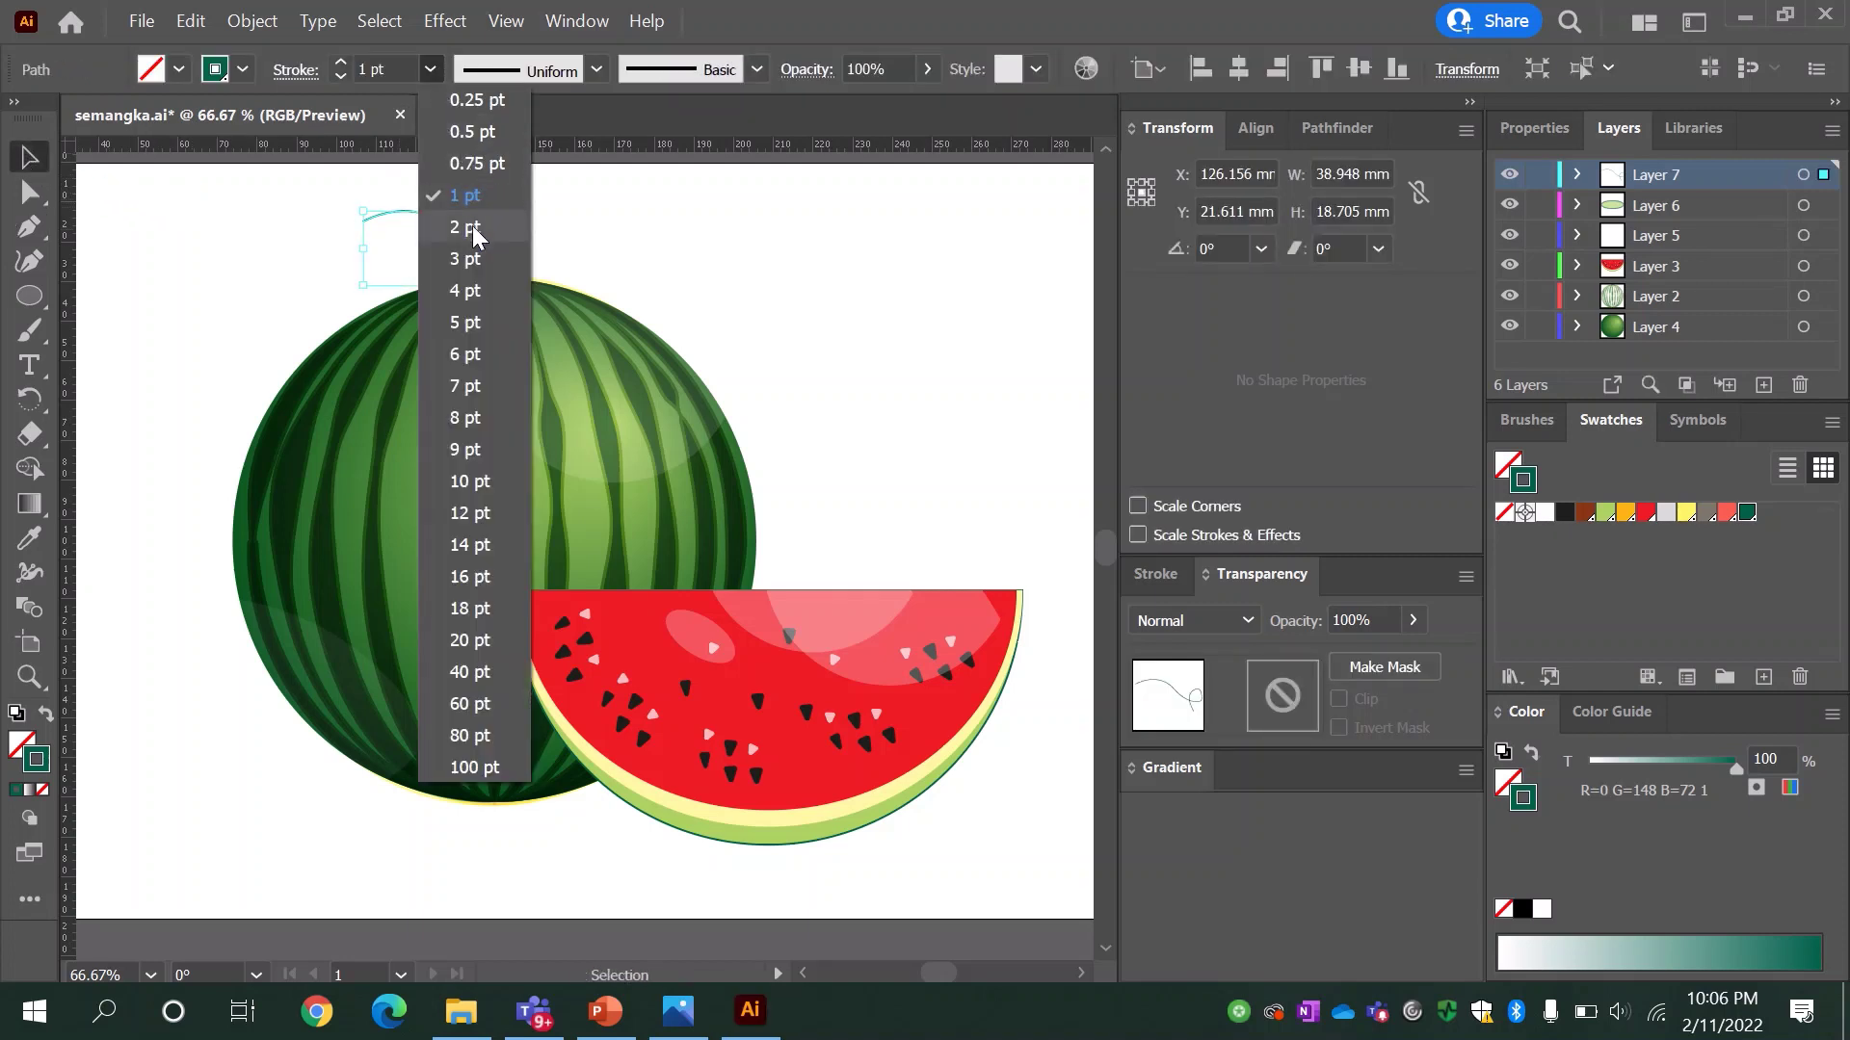
{"action": "left_click", "coordinate": [465, 227]}
{"action": "left_click", "coordinate": [430, 69]}
{"action": "left_click", "coordinate": [460, 252]}
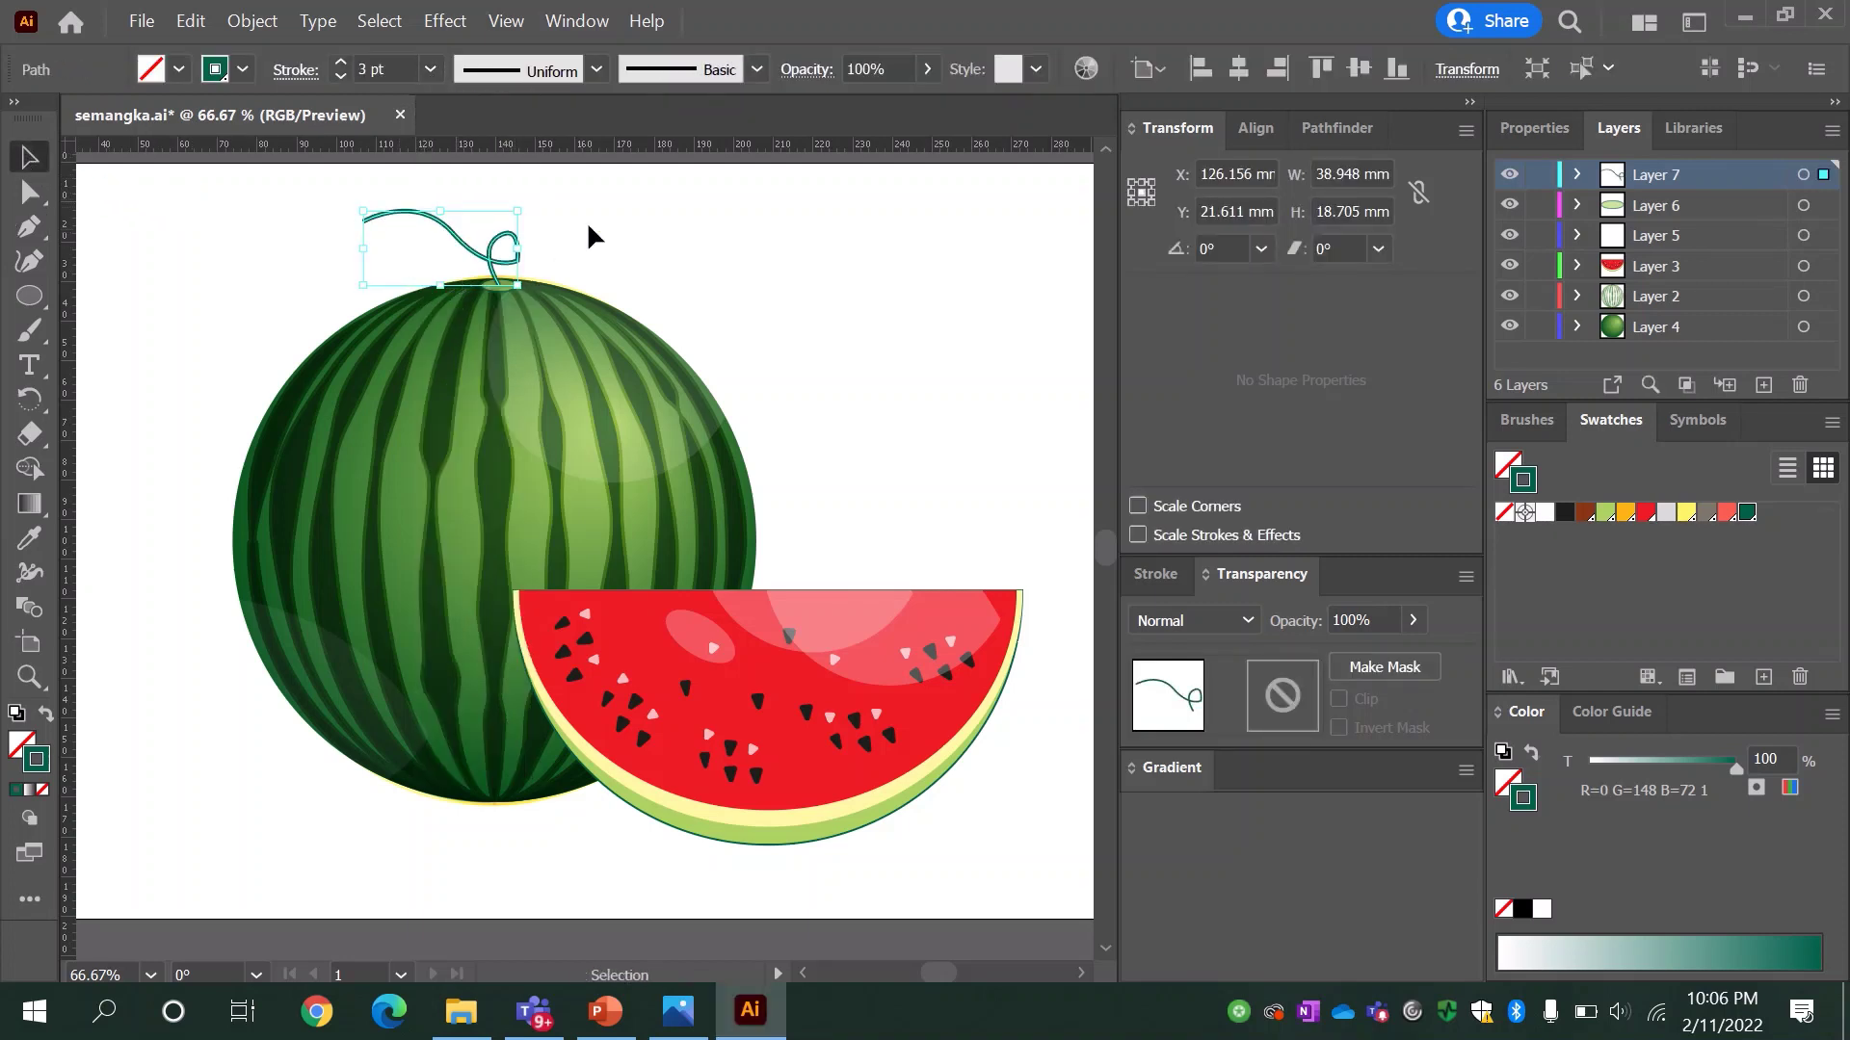
{"action": "left_click", "coordinate": [589, 219]}
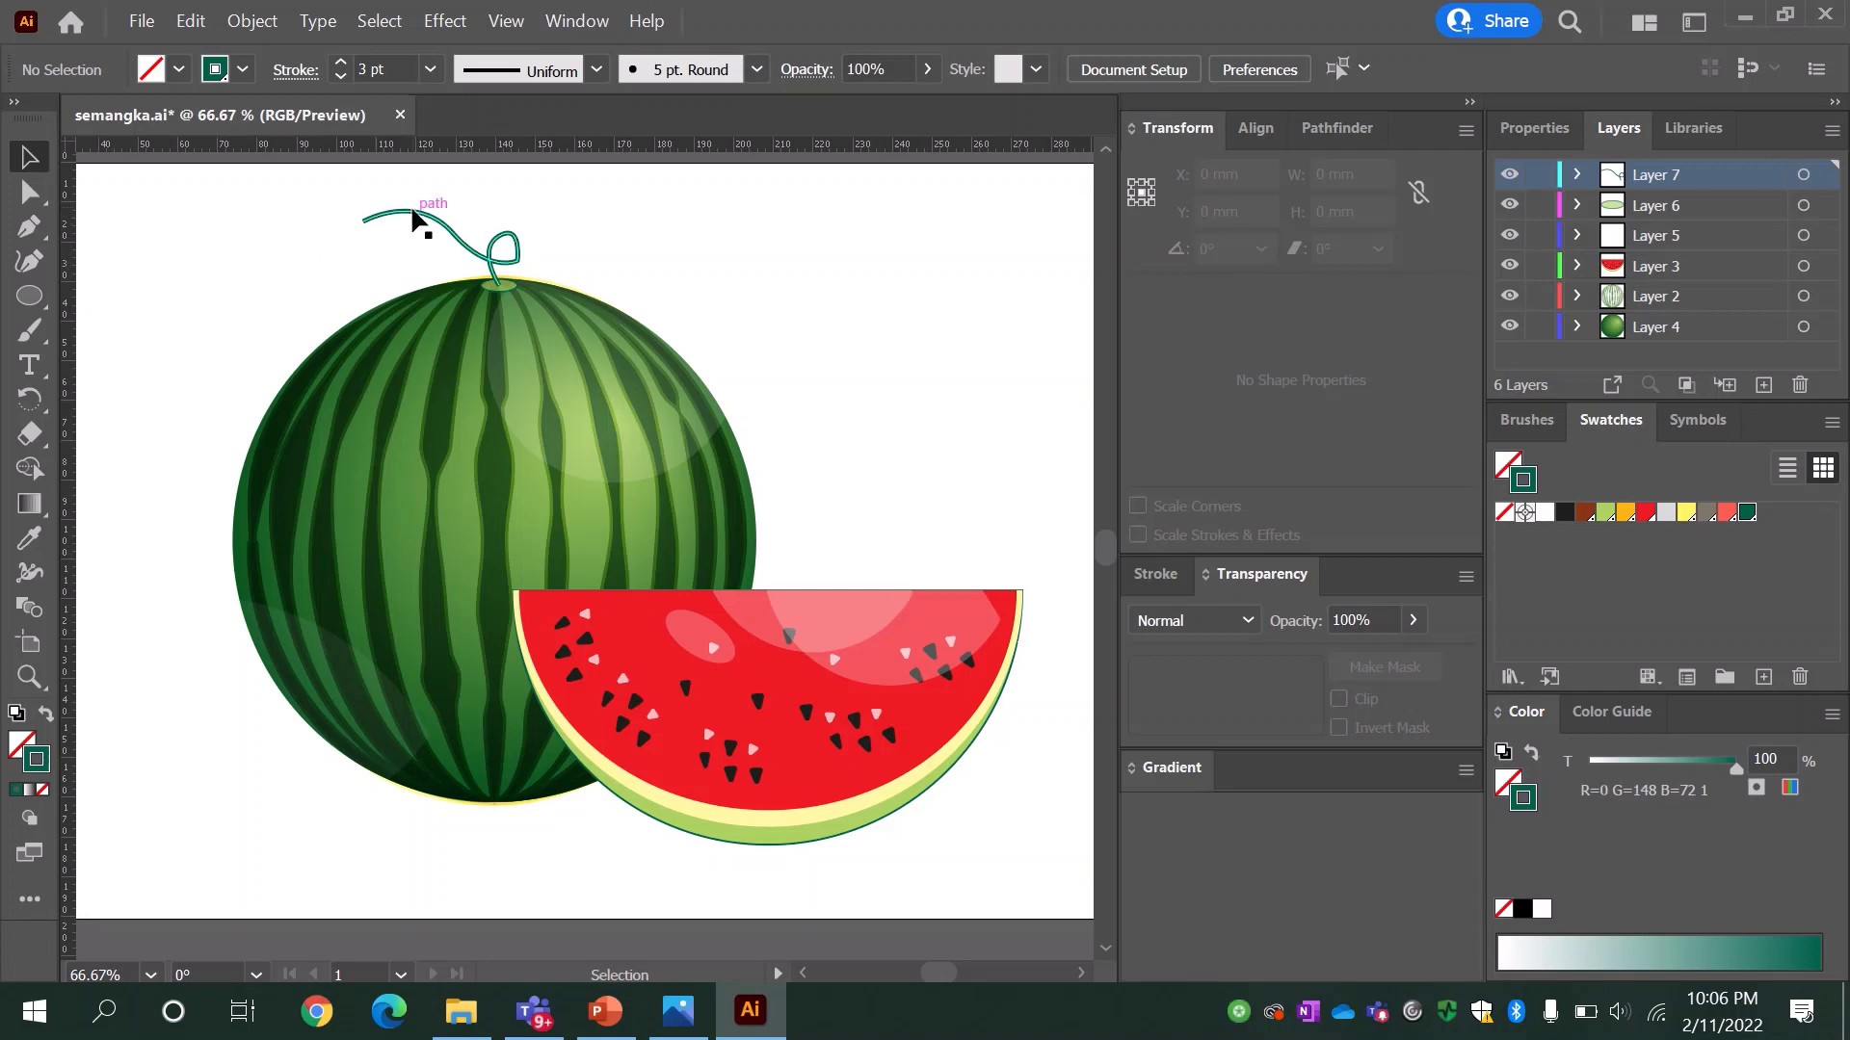
Step: Taper the stem with the Width tool and convert it to a filled shape via Outline Stroke
{"action": "left_click", "coordinate": [428, 232]}
{"action": "left_click", "coordinate": [30, 572]}
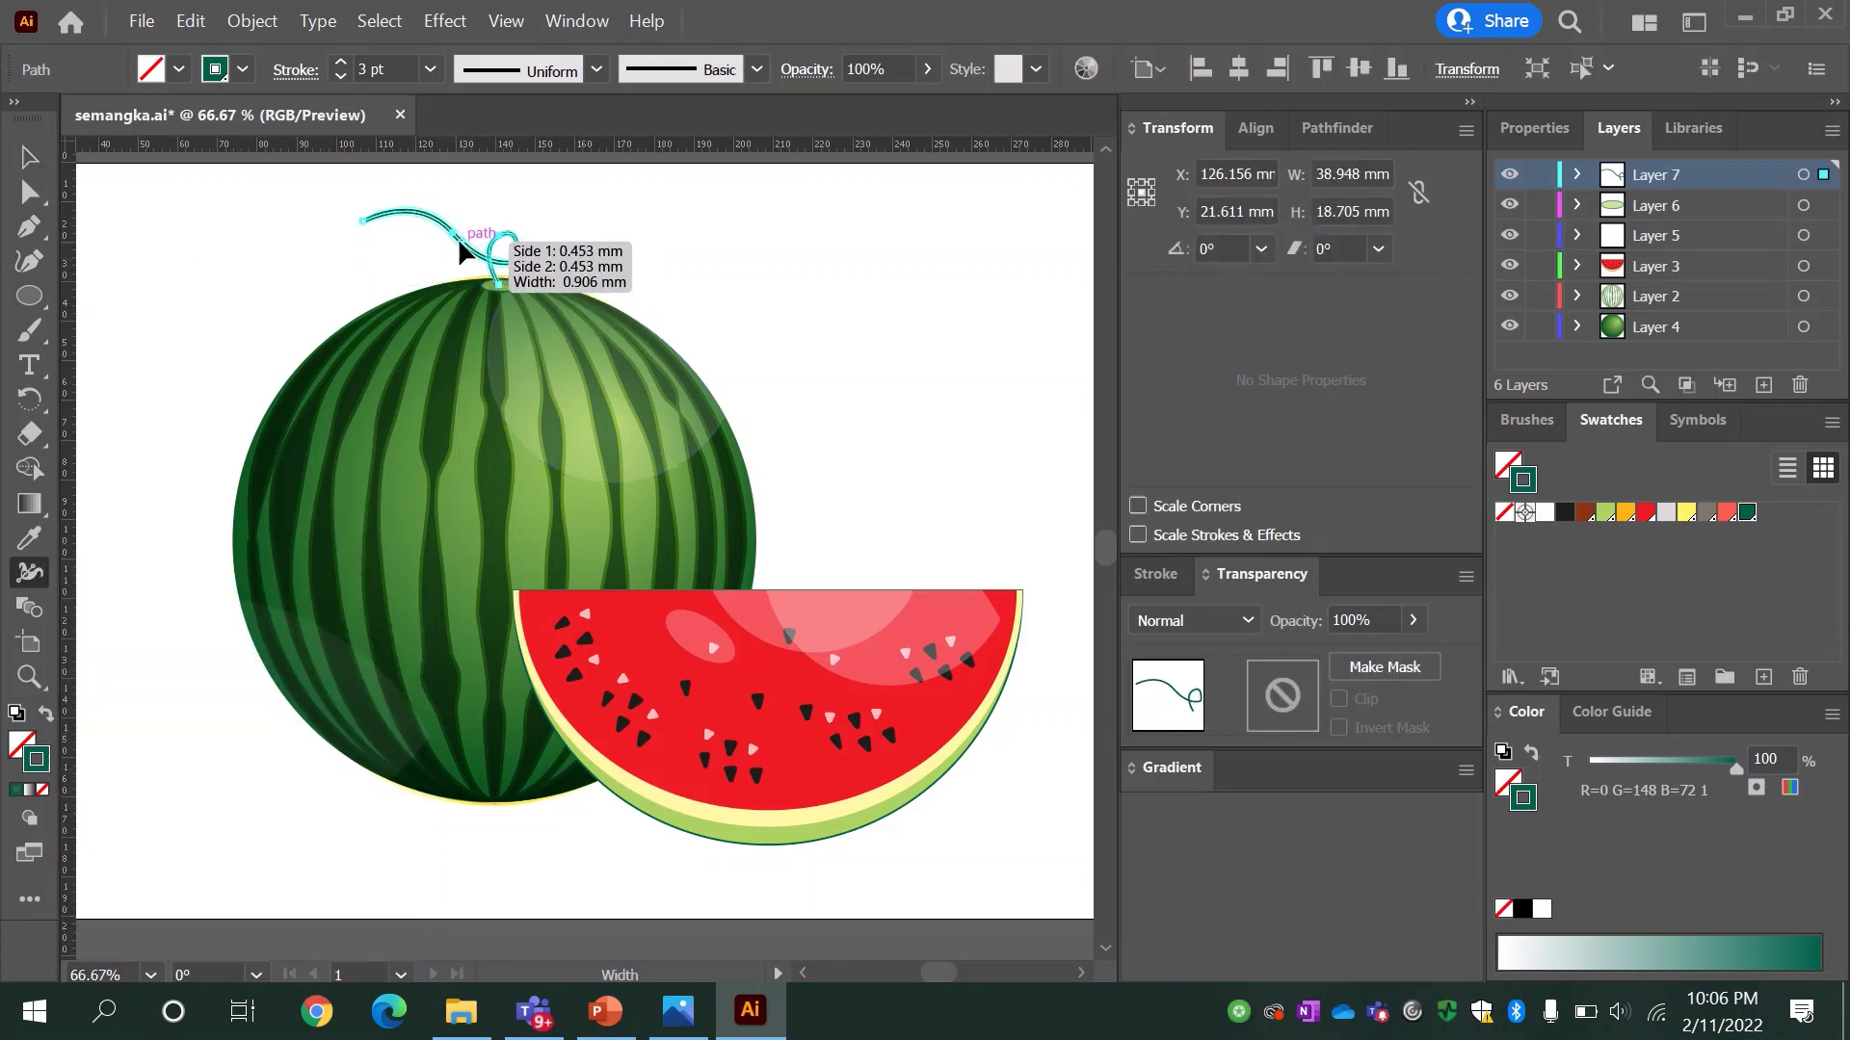
{"action": "left_click_drag", "start_coordinate": [460, 243], "coordinate": [505, 249]}
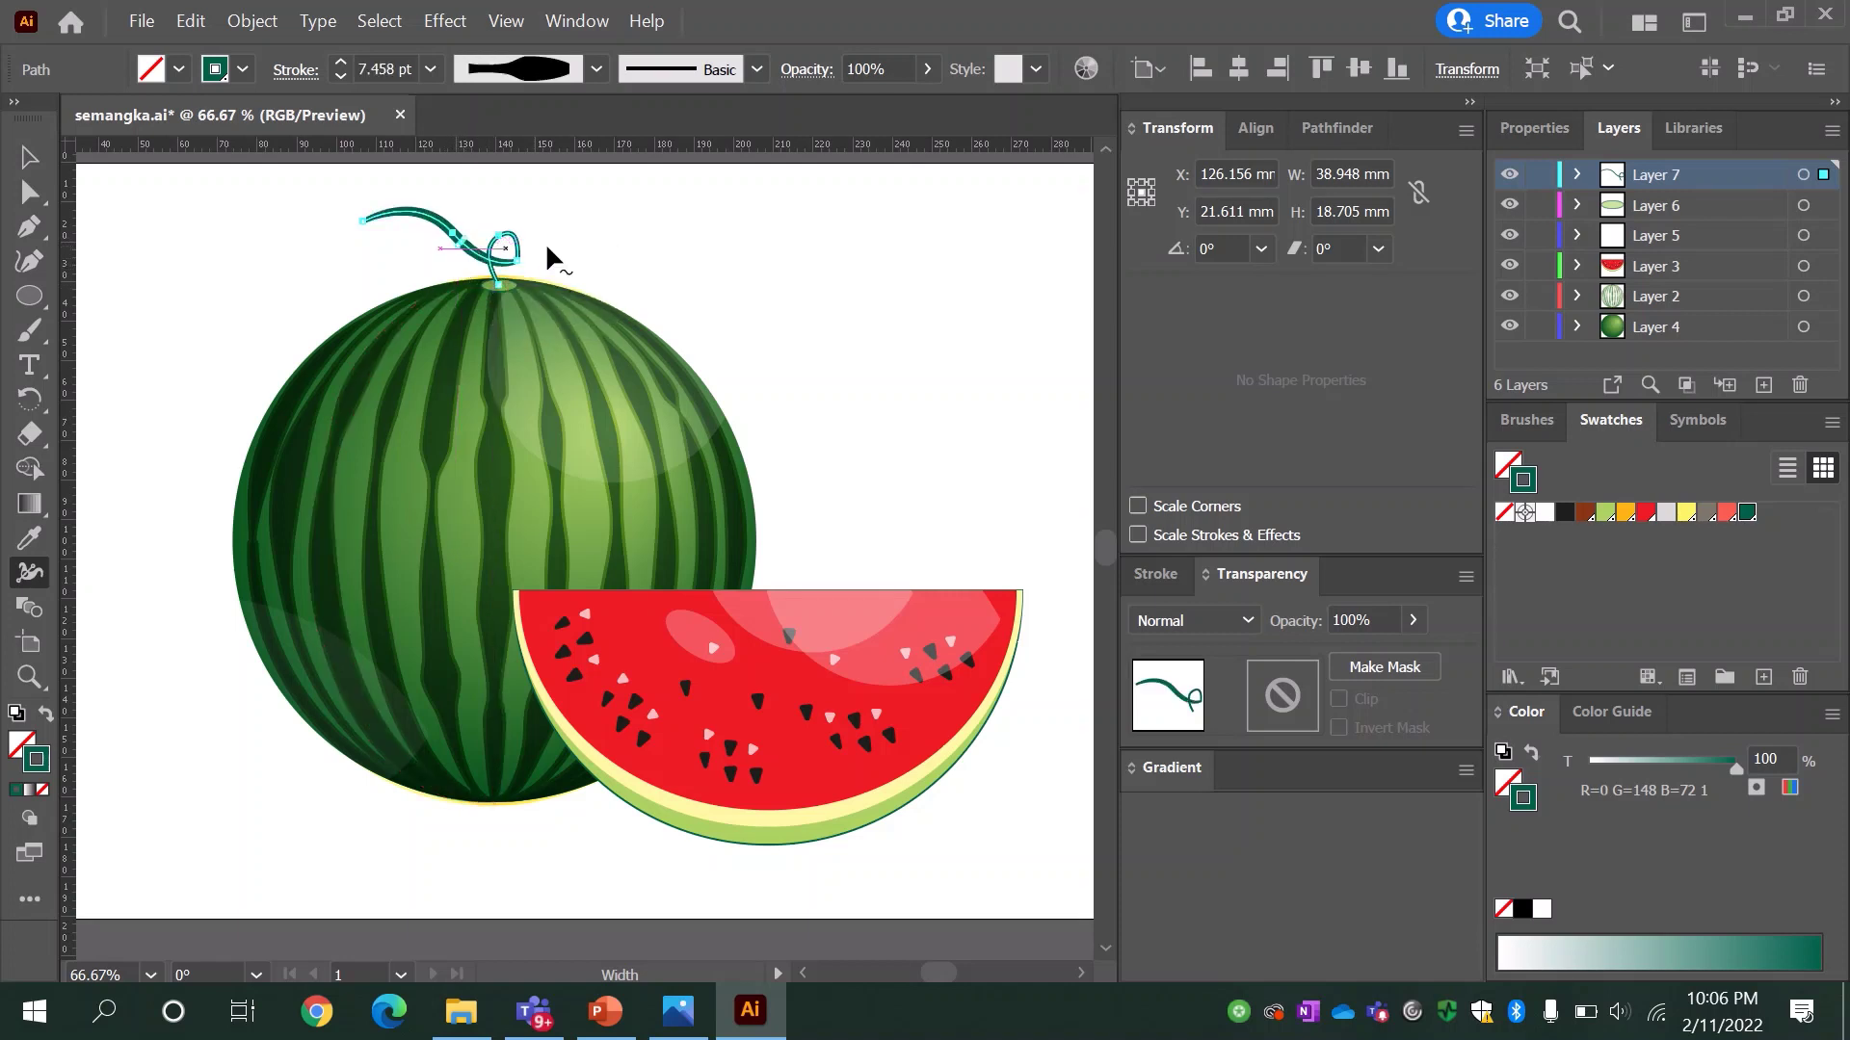
{"action": "key", "text": "a"}
{"action": "left_click", "coordinate": [175, 218]}
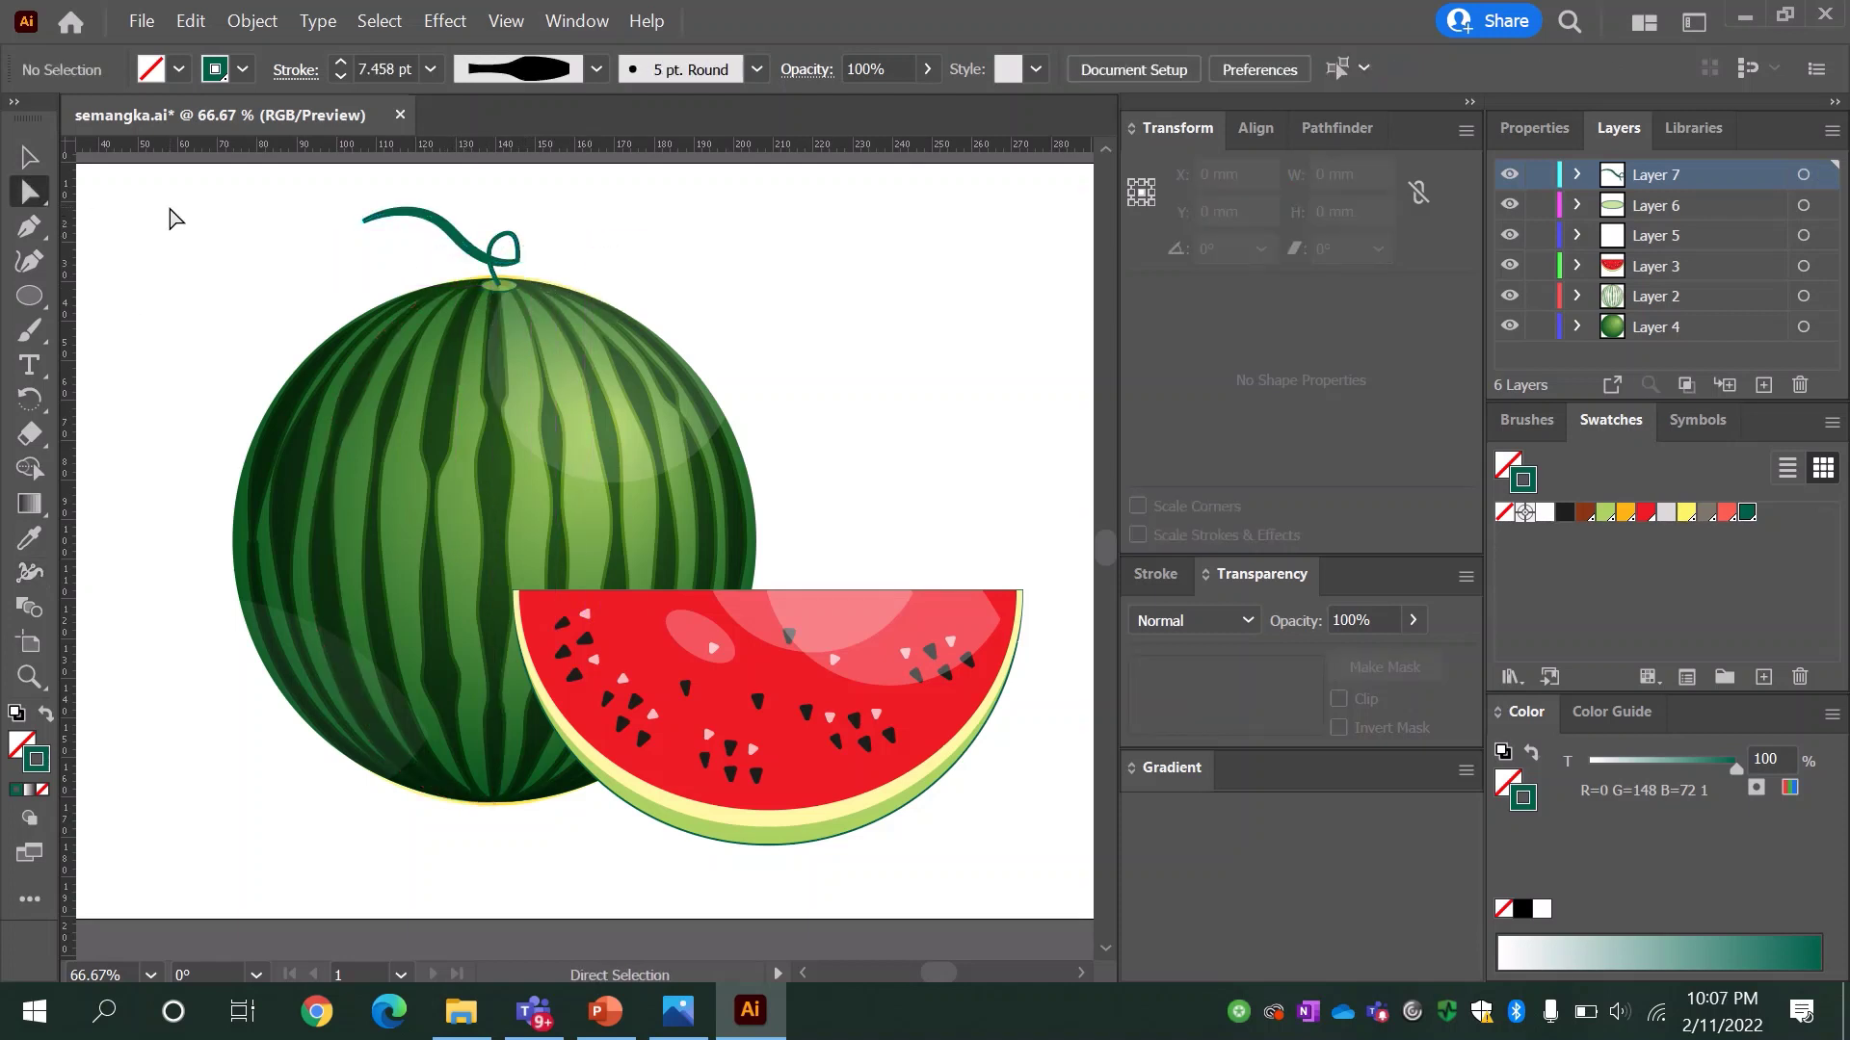
{"action": "key", "text": "v"}
{"action": "left_click", "coordinate": [498, 277]}
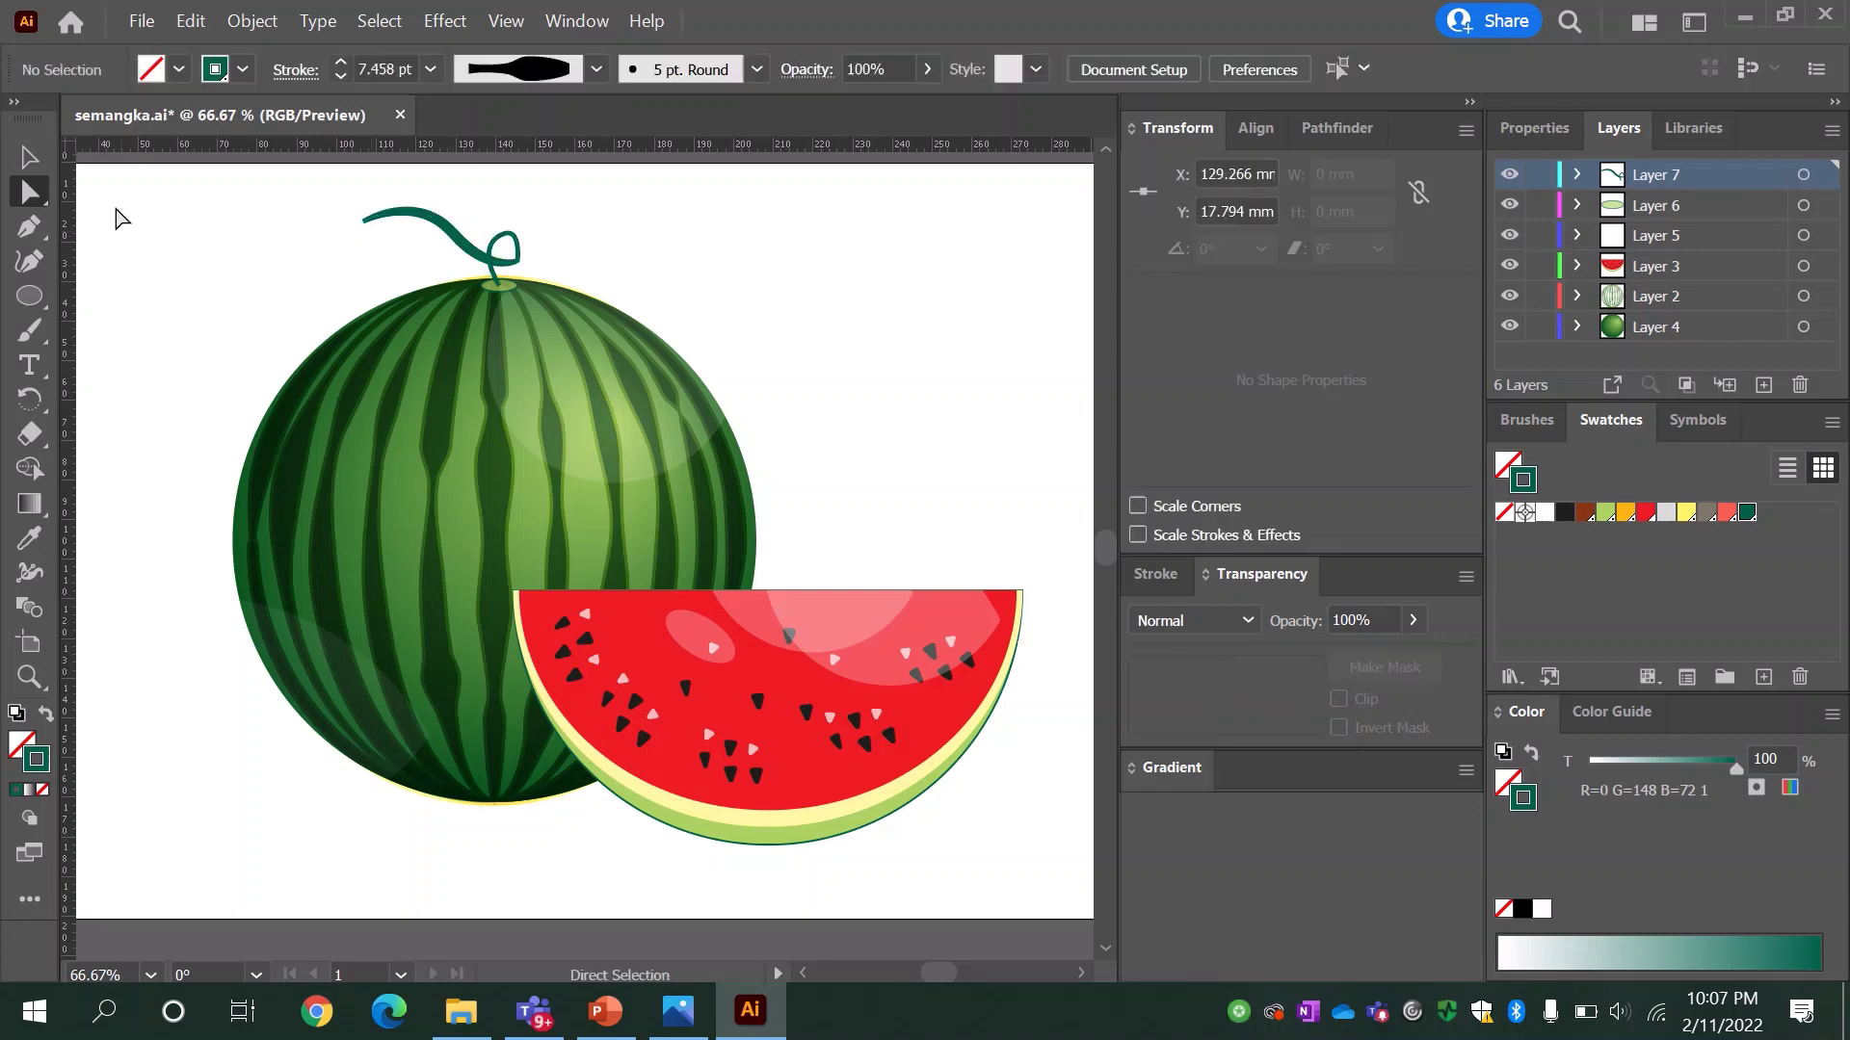
{"action": "left_click", "coordinate": [251, 21]}
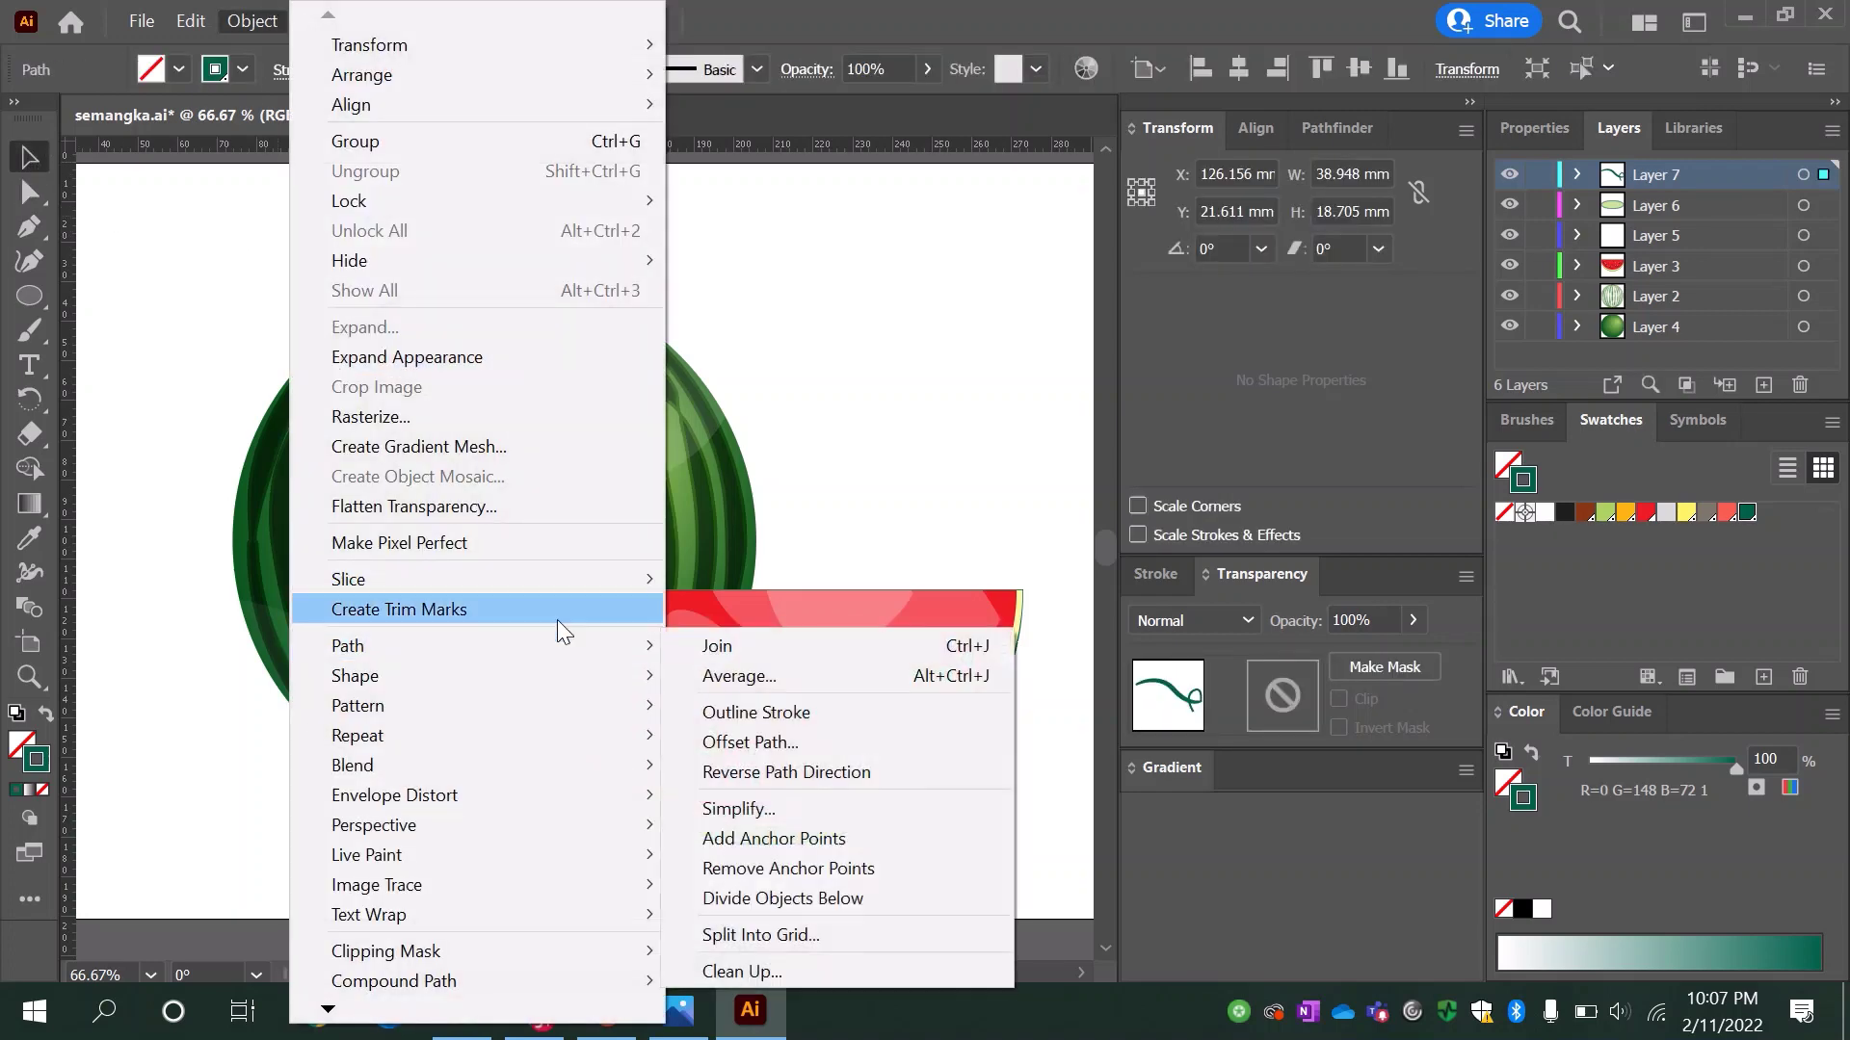
{"action": "left_click", "coordinate": [742, 706]}
{"action": "left_click", "coordinate": [809, 278]}
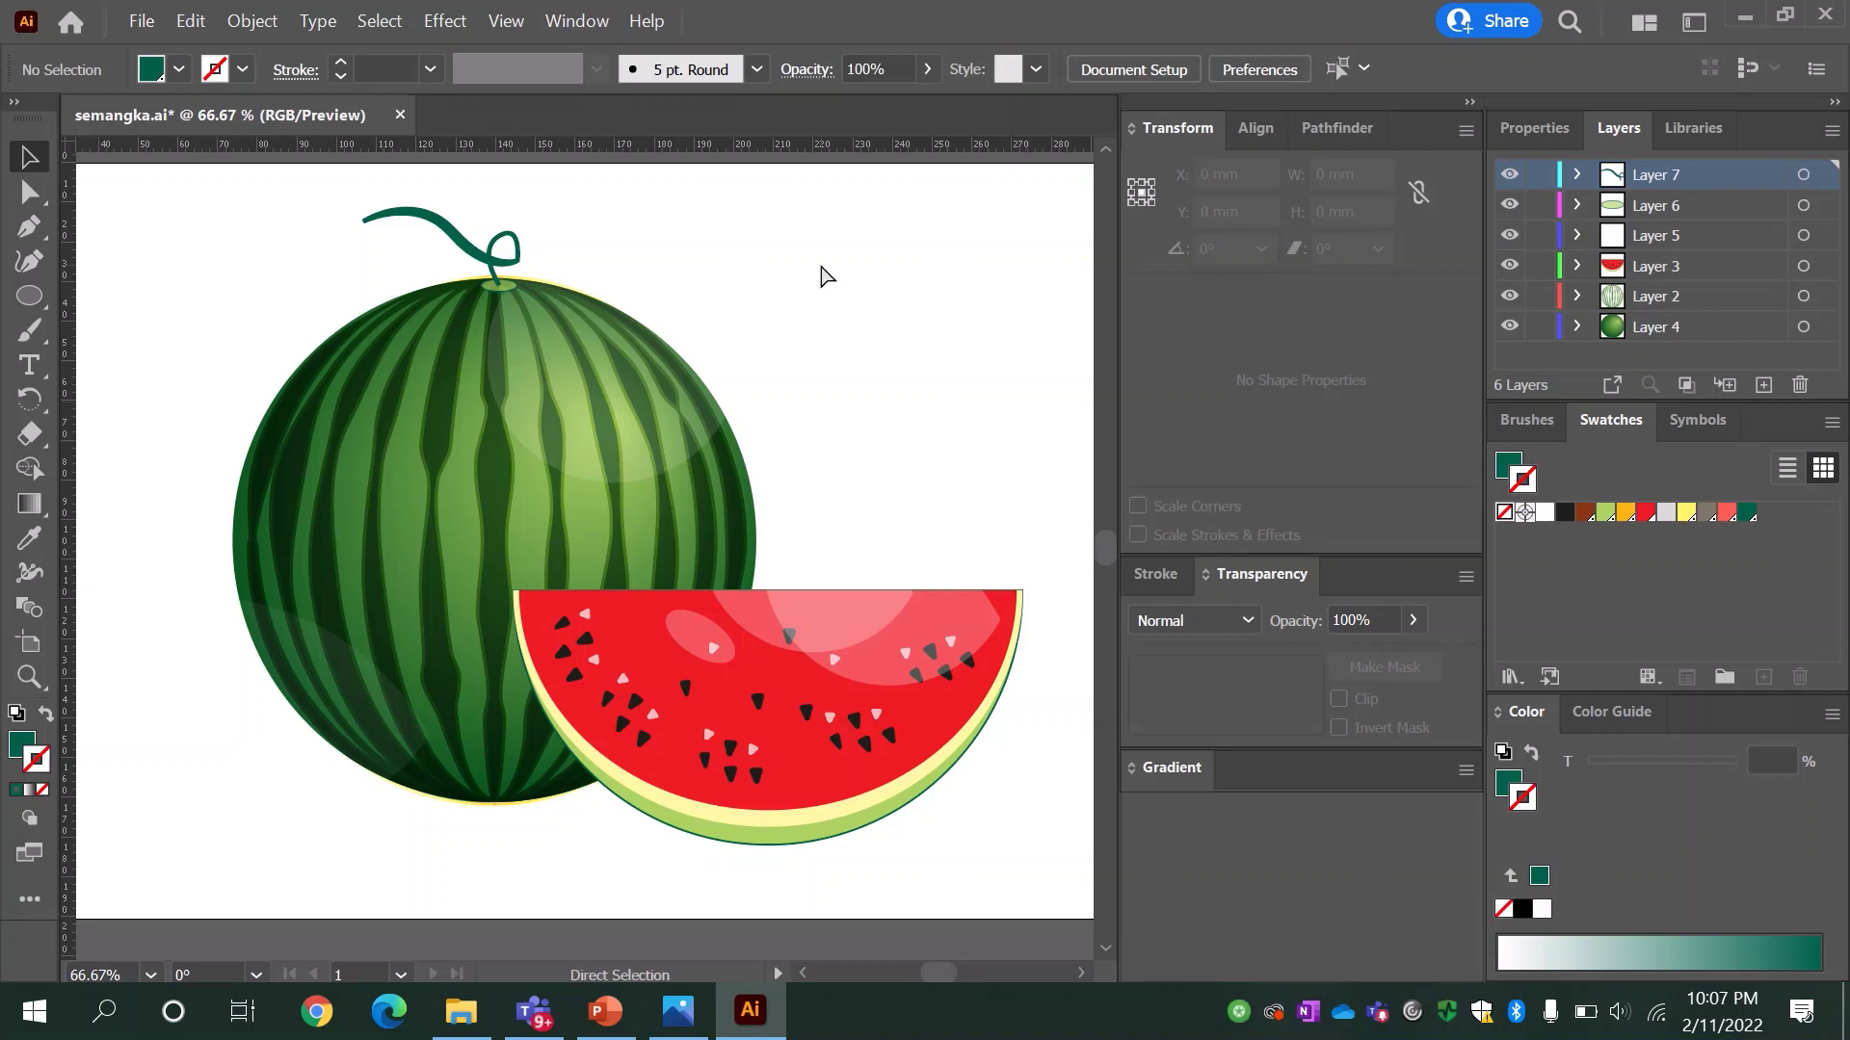
Step: Save the document and zoom out to show the whole artboard
{"action": "key", "text": "ctrl+s"}
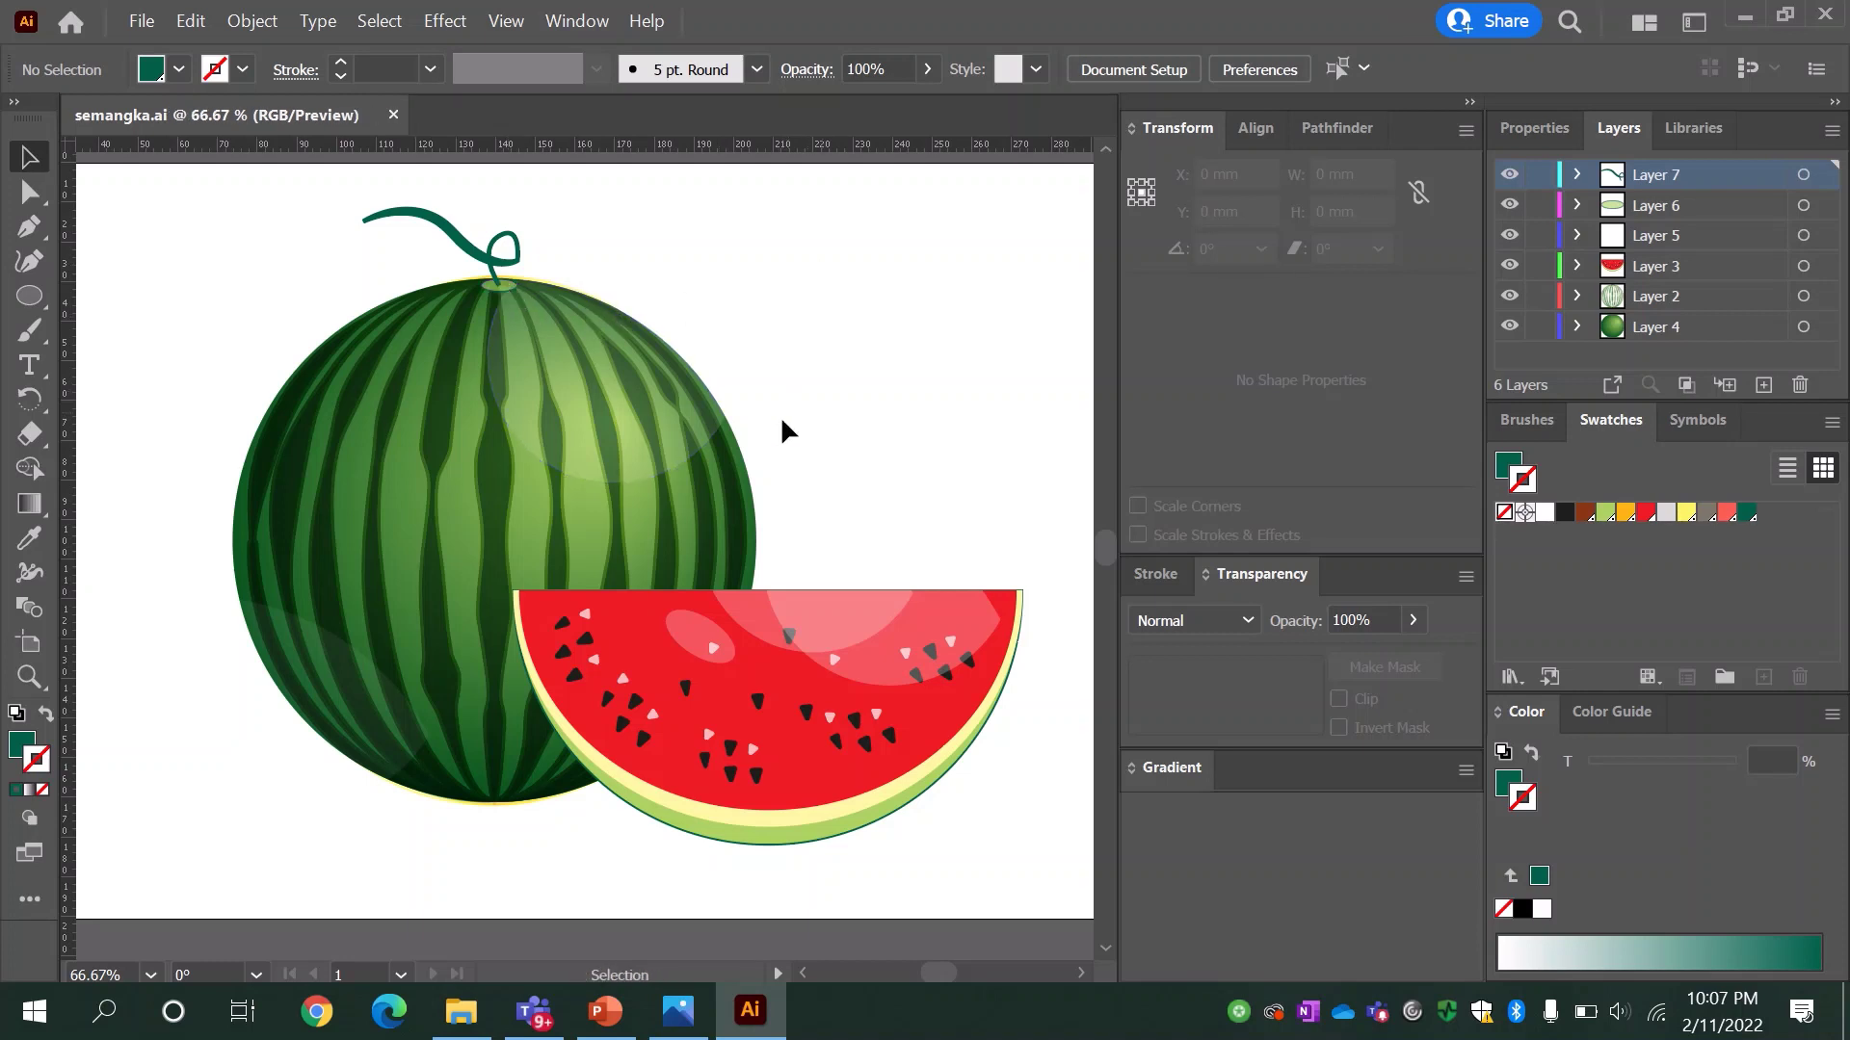
{"action": "key", "text": "z"}
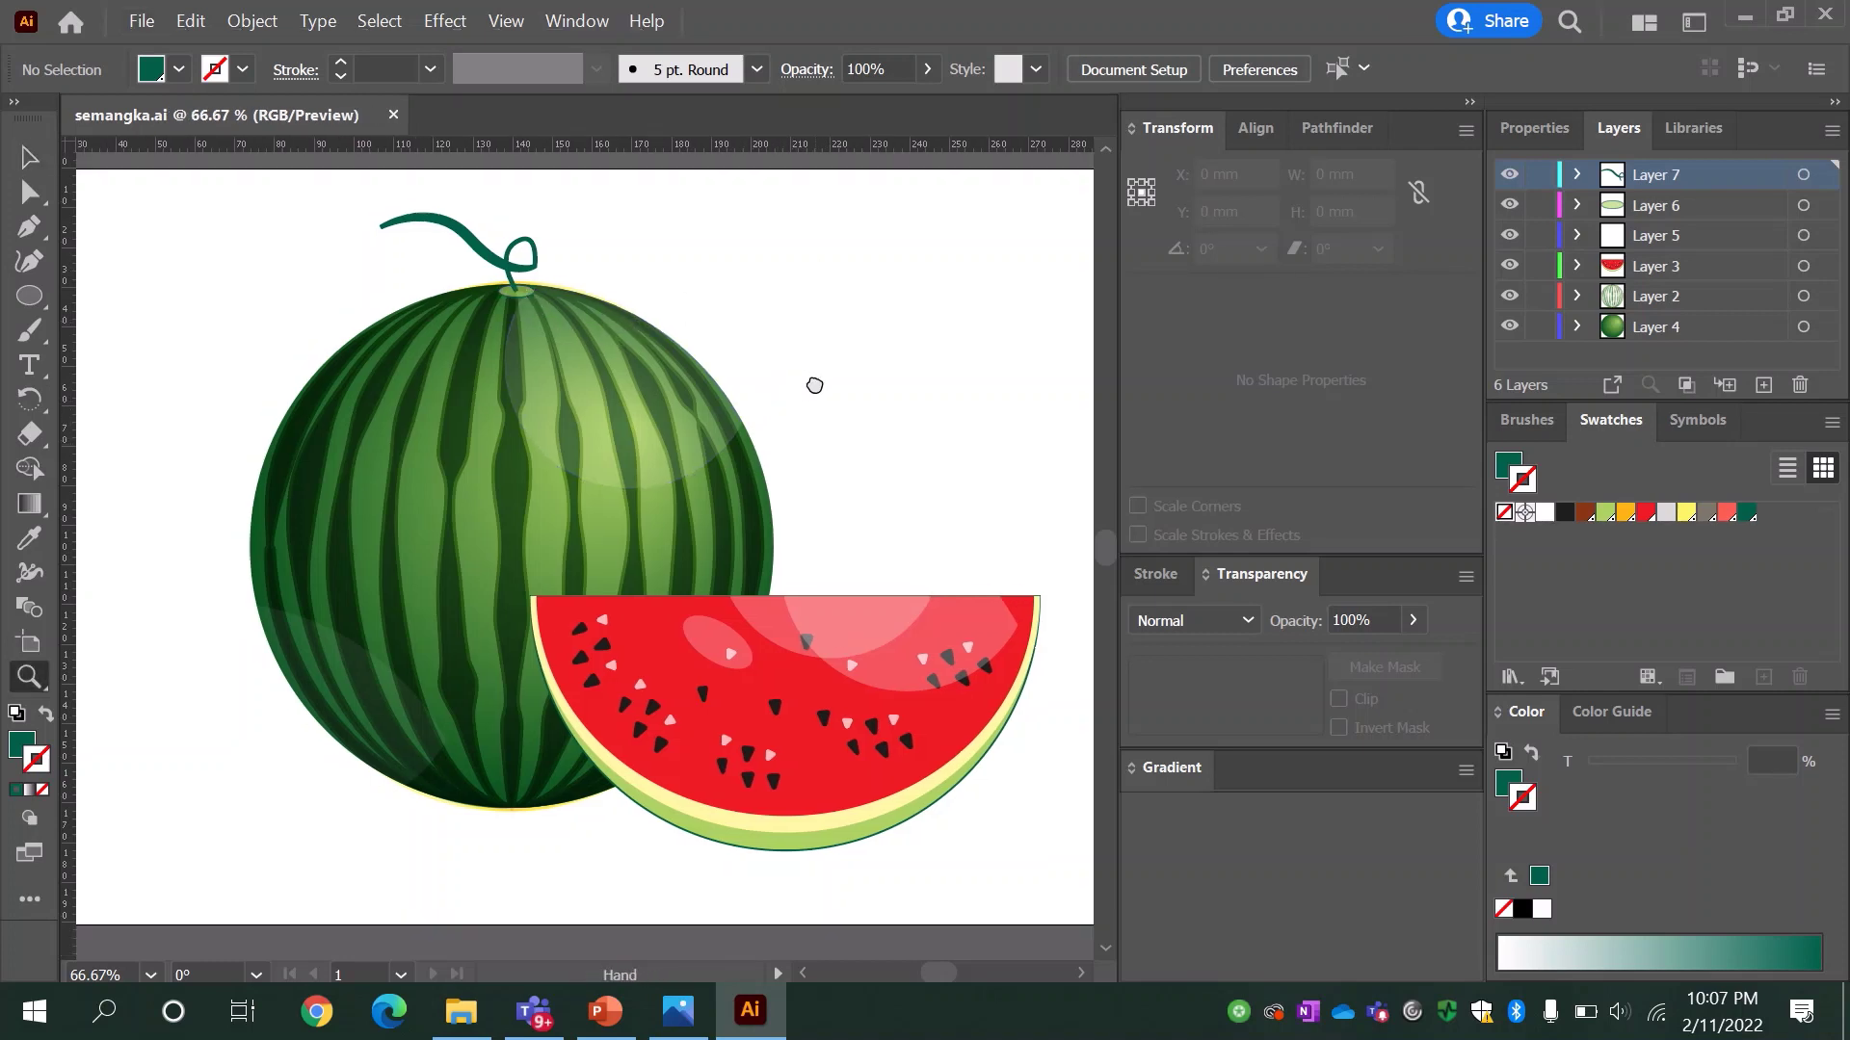
{"action": "left_click", "coordinate": [814, 417], "text": "alt"}
{"action": "mouse_move", "coordinate": [814, 417]}
{"action": "left_mouse_down"}
{"action": "mouse_move", "coordinate": [876, 439]}
{"action": "mouse_move", "coordinate": [770, 390]}
{"action": "left_mouse_up"}
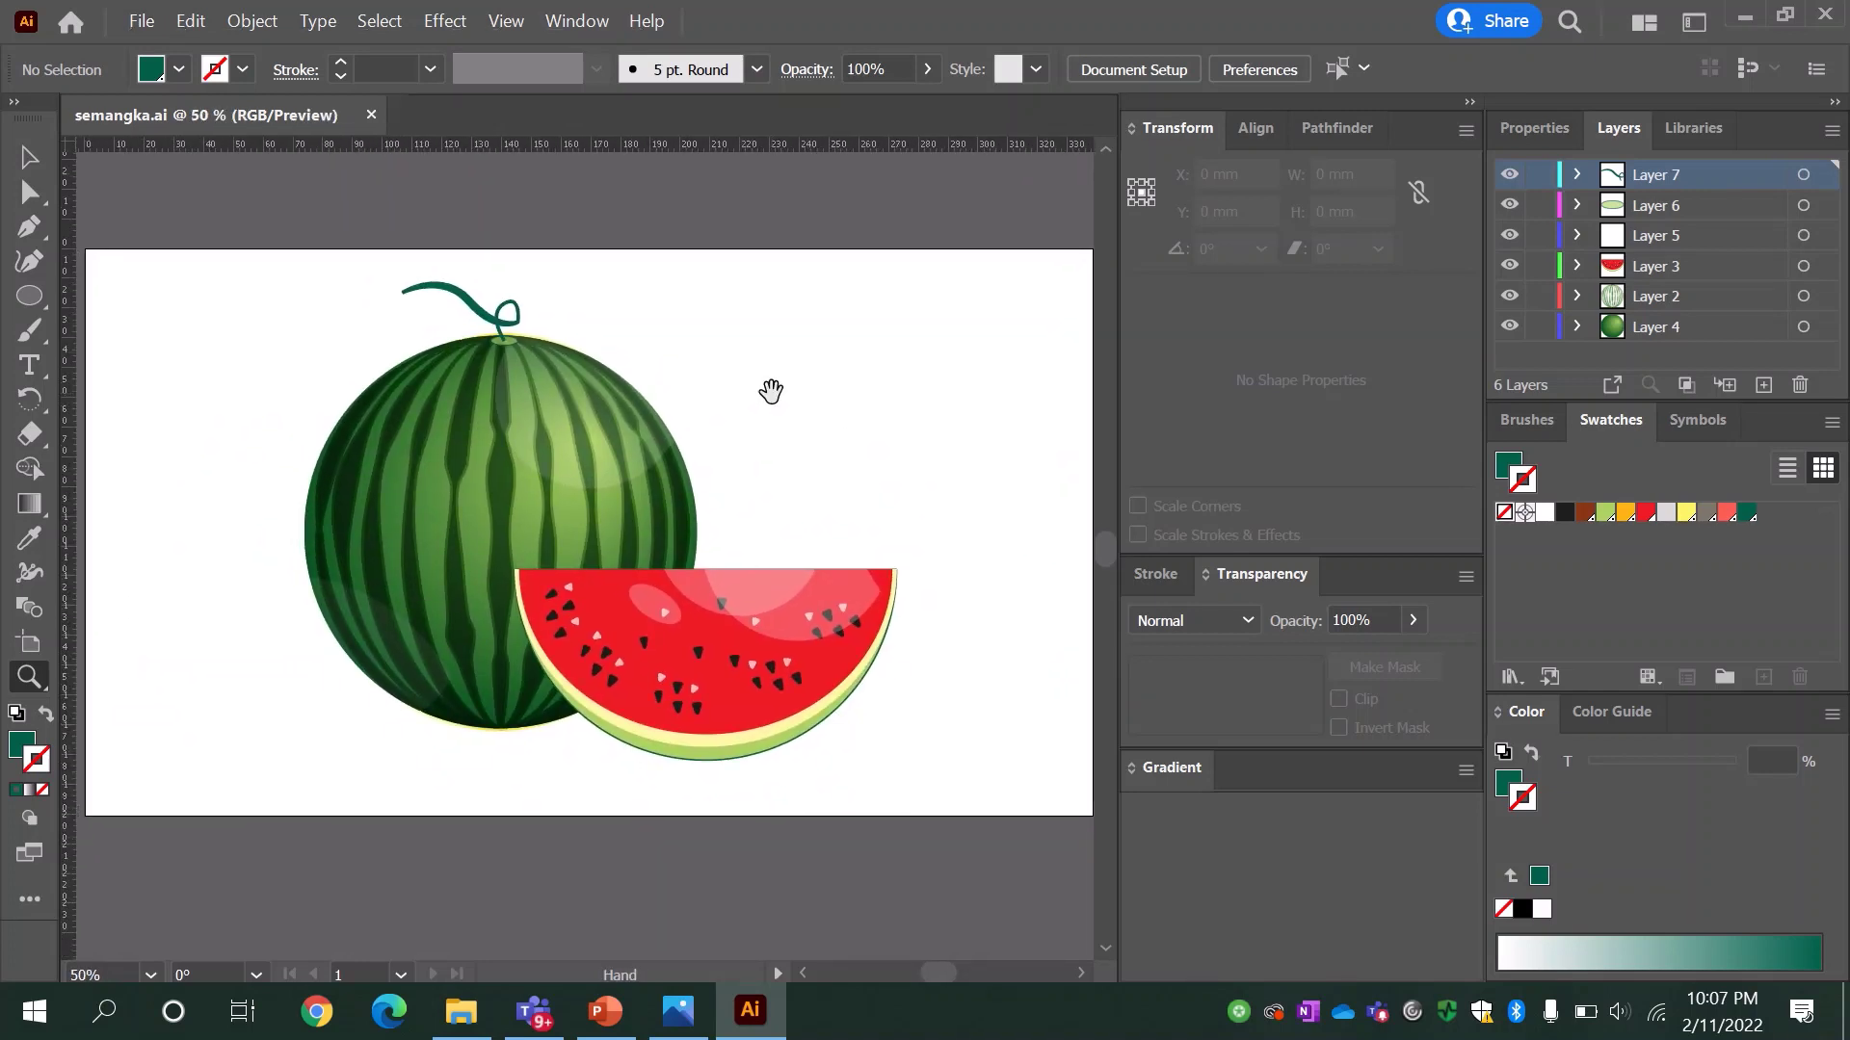
Step: Add Layer 8 at the bottom of the stack and set up the Rectangle tool with no stroke
{"action": "left_click", "coordinate": [1763, 384]}
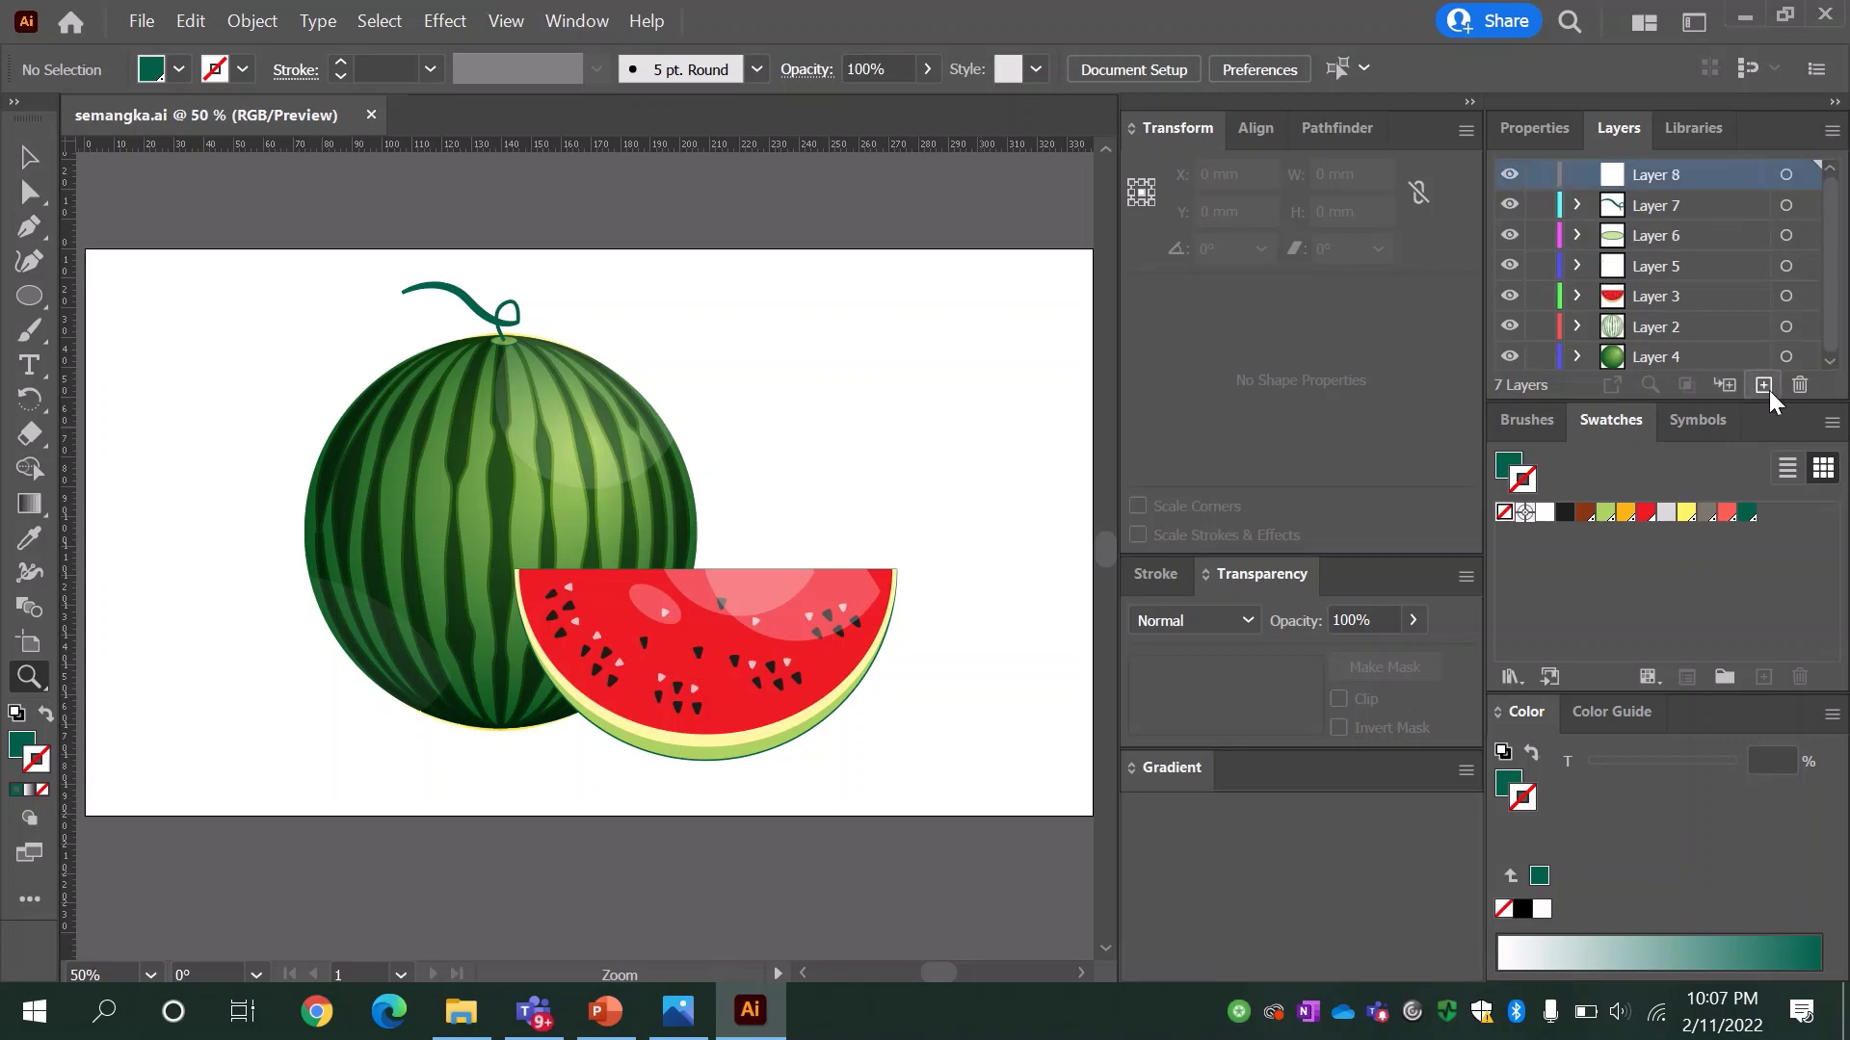
{"action": "mouse_move", "coordinate": [1721, 170]}
{"action": "left_mouse_down"}
{"action": "mouse_move", "coordinate": [1731, 348]}
{"action": "mouse_move", "coordinate": [1833, 355]}
{"action": "left_mouse_up"}
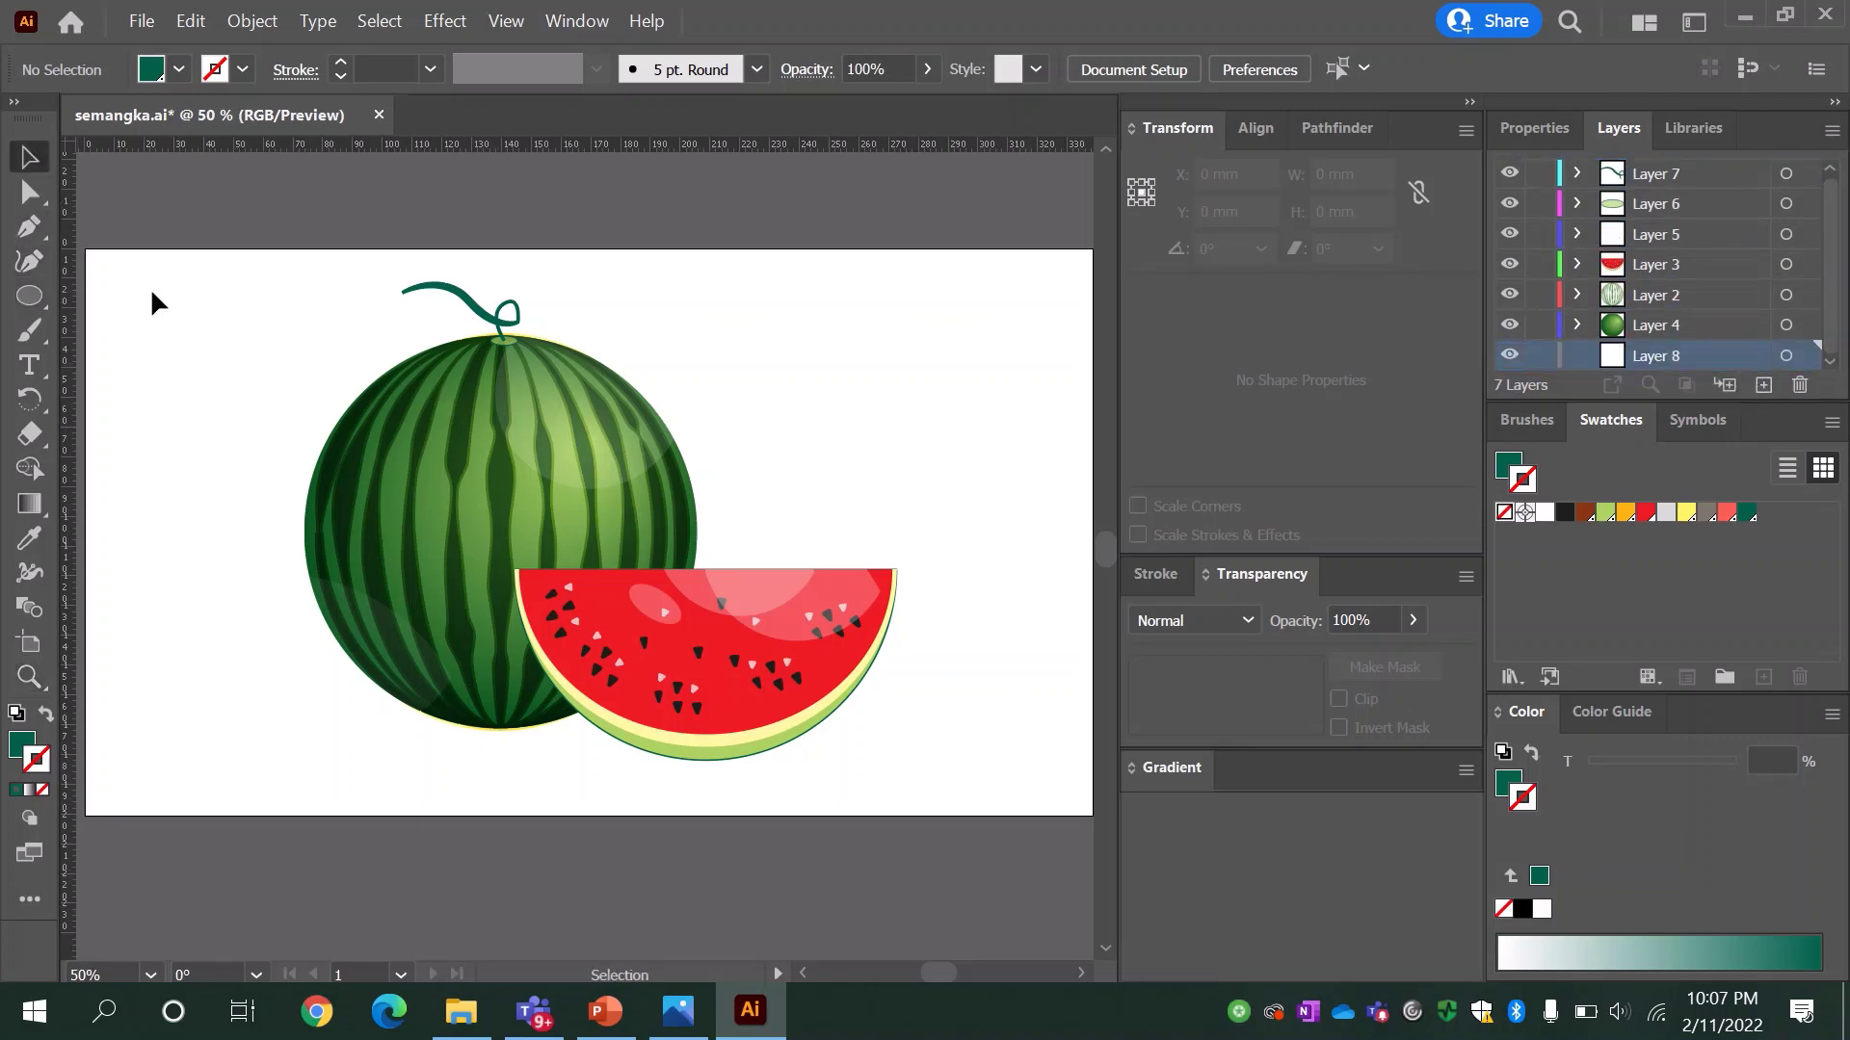
{"action": "left_click_drag", "start_coordinate": [153, 286], "coordinate": [149, 270]}
{"action": "left_click", "coordinate": [45, 298]}
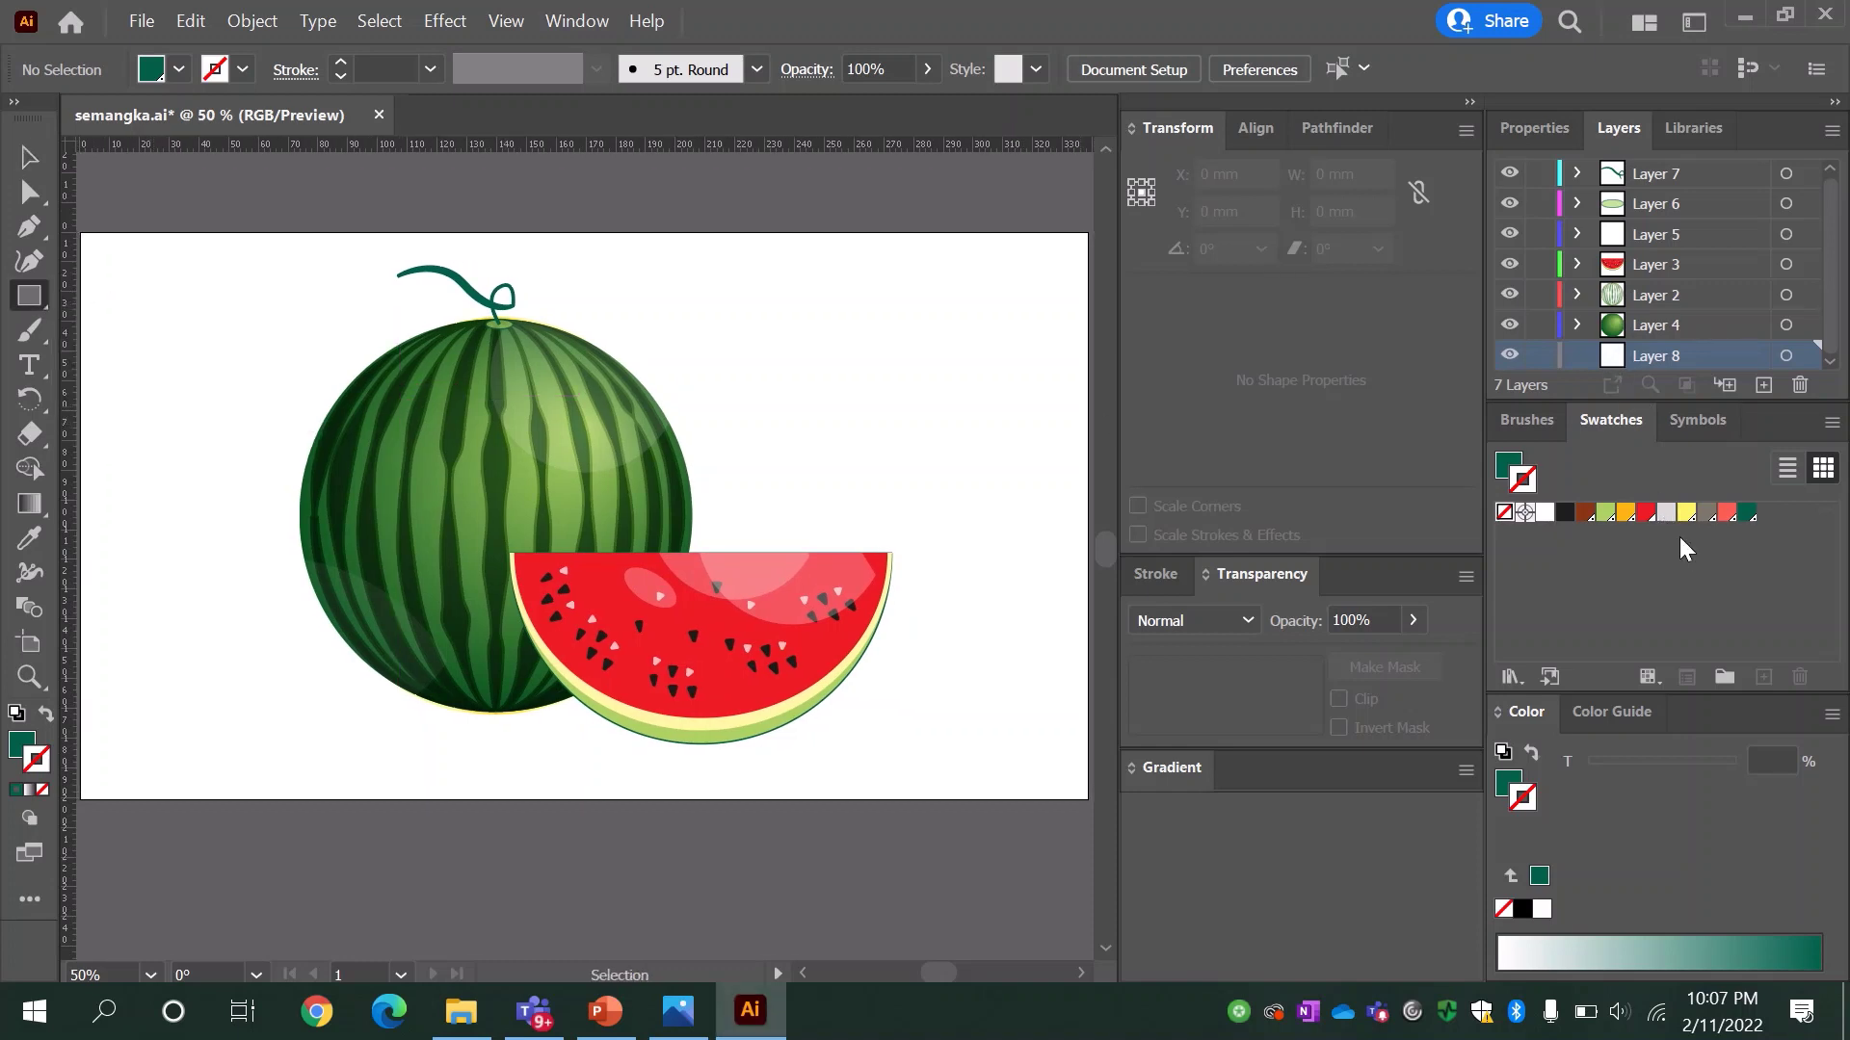
{"action": "left_click", "coordinate": [1626, 512]}
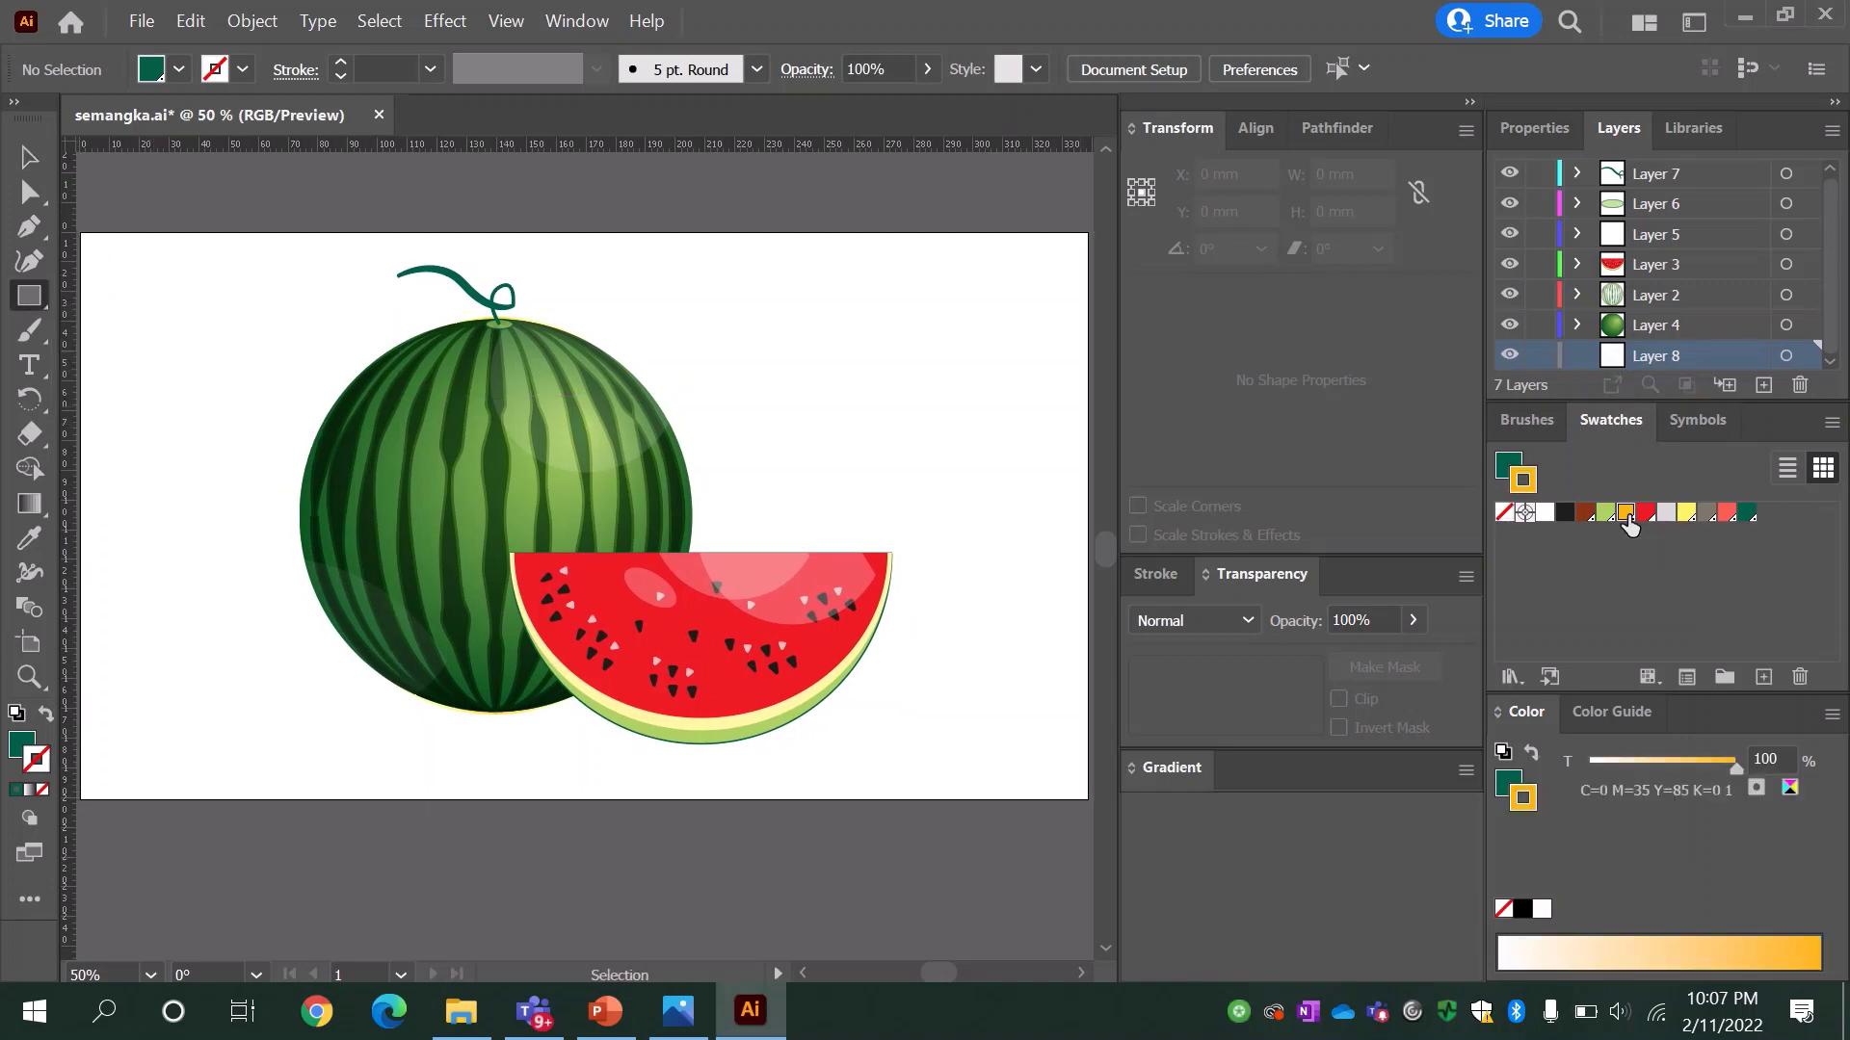
{"action": "left_click", "coordinate": [242, 68]}
{"action": "left_click", "coordinate": [23, 116]}
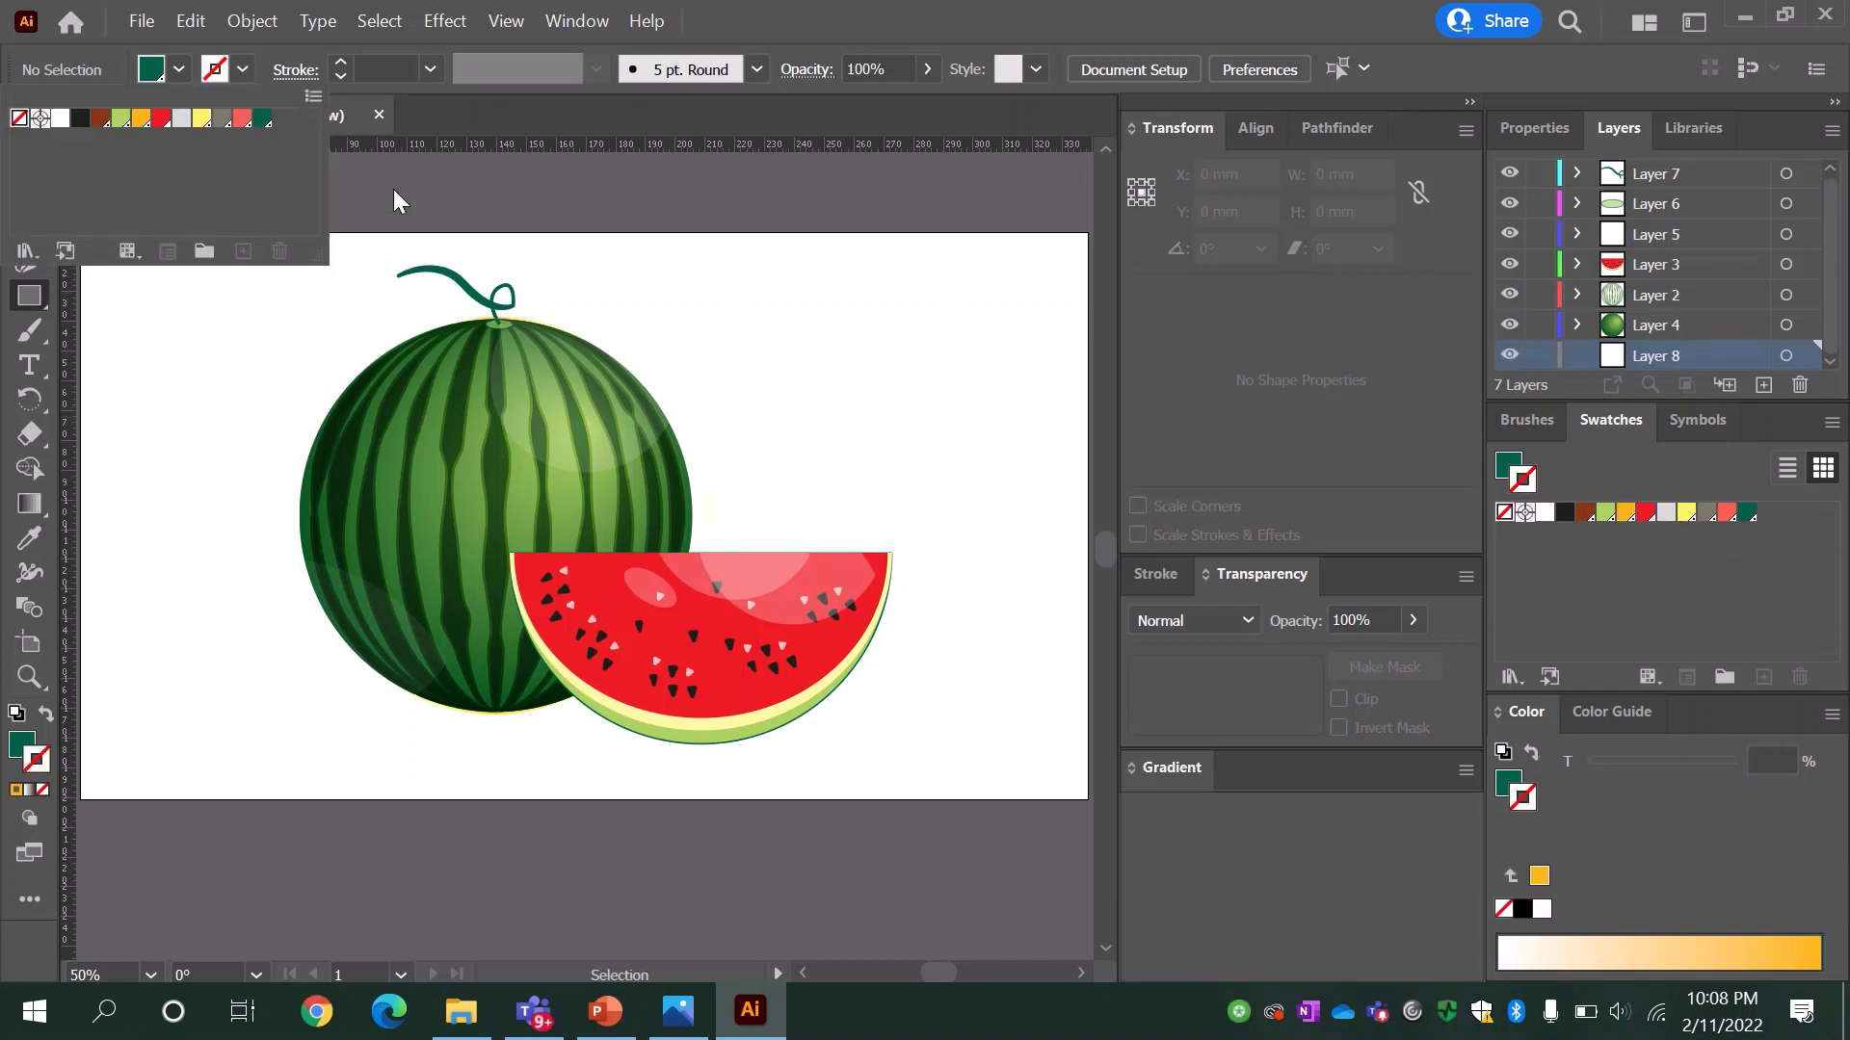
Step: Draw an orange-filled rectangle covering the whole artboard and select it
{"action": "left_click_drag", "start_coordinate": [86, 242], "coordinate": [1081, 796]}
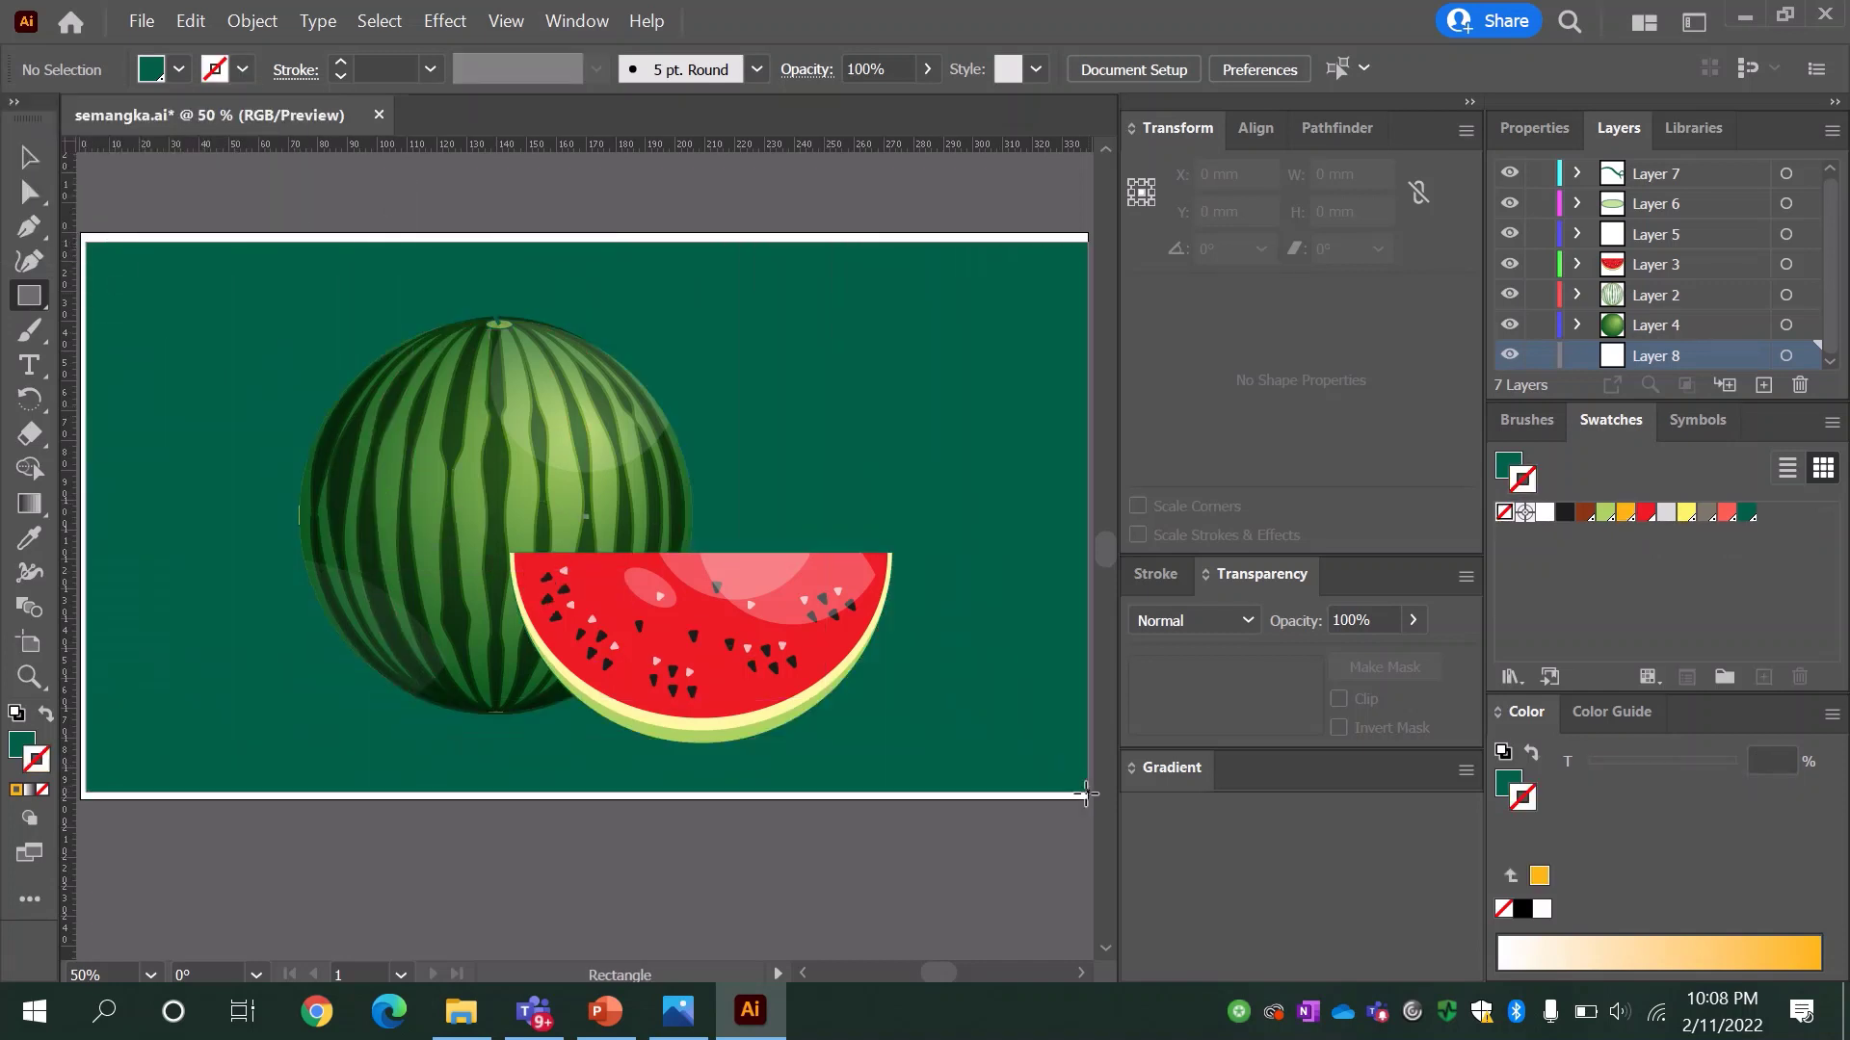
{"action": "left_click", "coordinate": [1626, 512]}
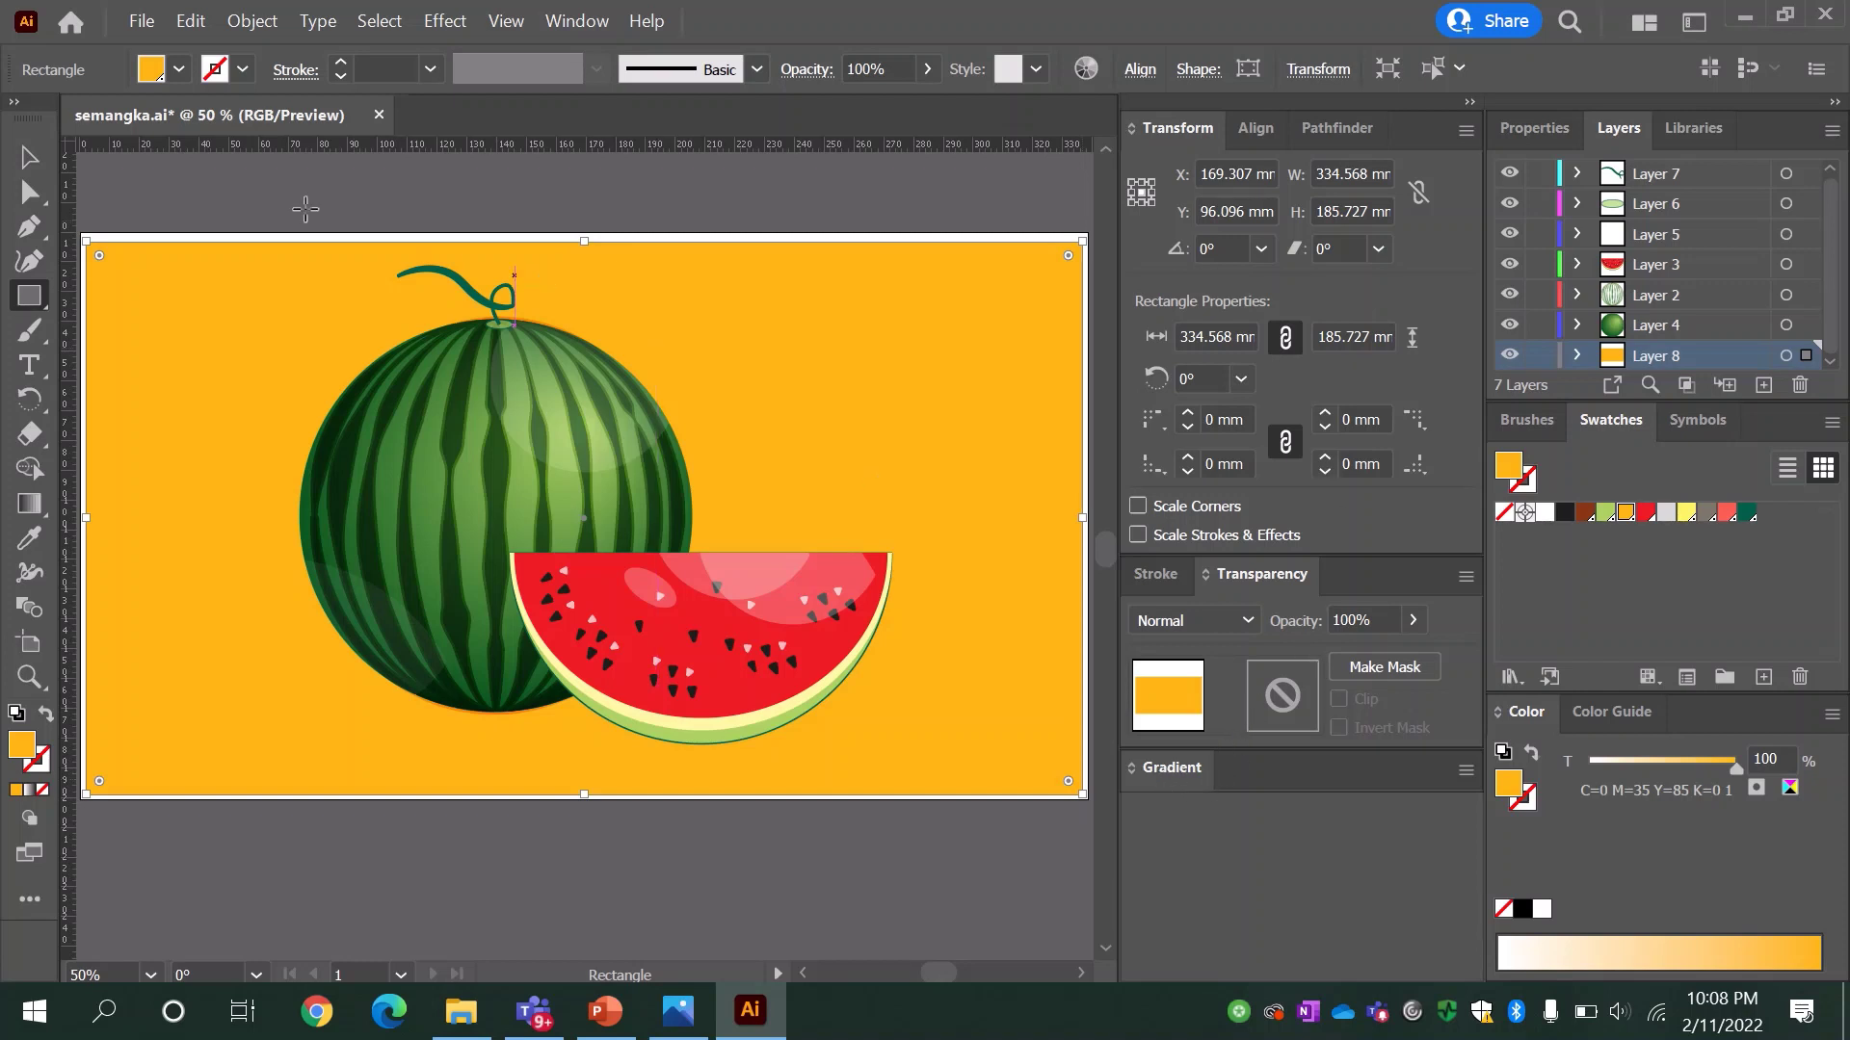
{"action": "key", "text": "v"}
{"action": "left_click", "coordinate": [121, 193]}
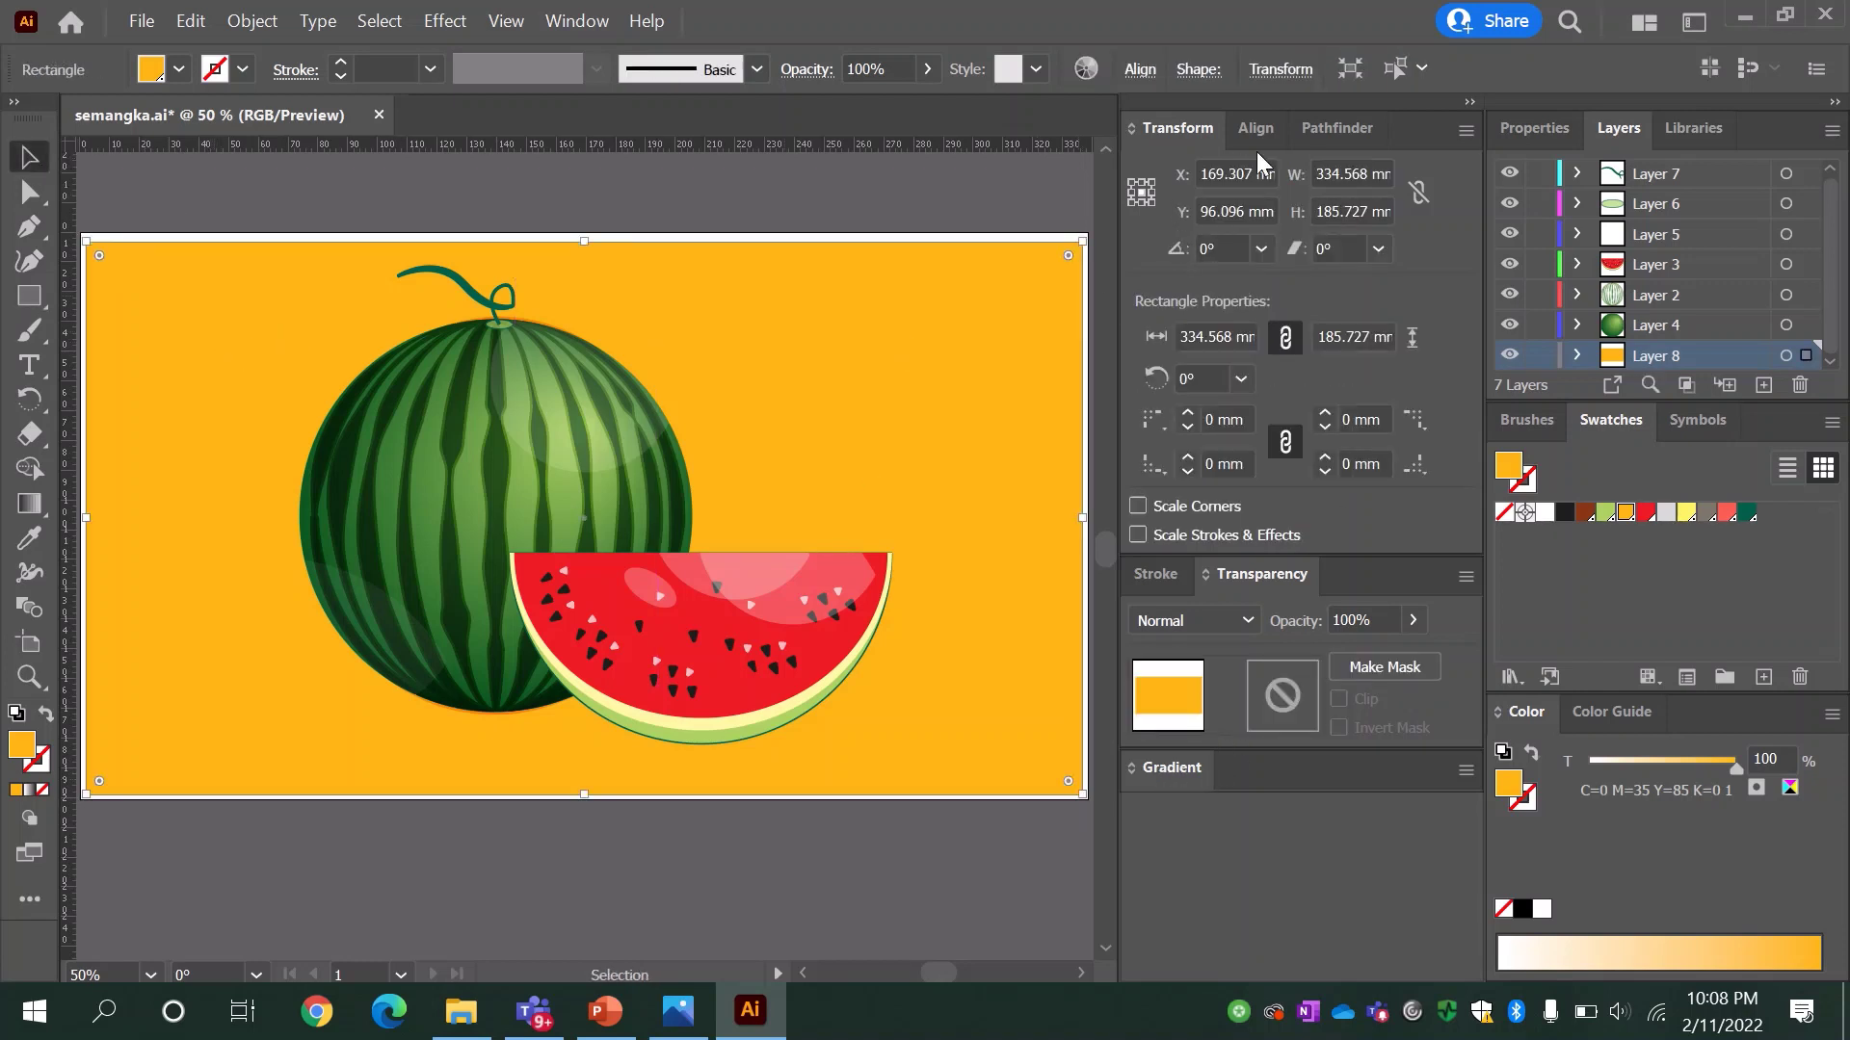
{"action": "left_click", "coordinate": [1258, 133]}
{"action": "left_click", "coordinate": [1338, 131]}
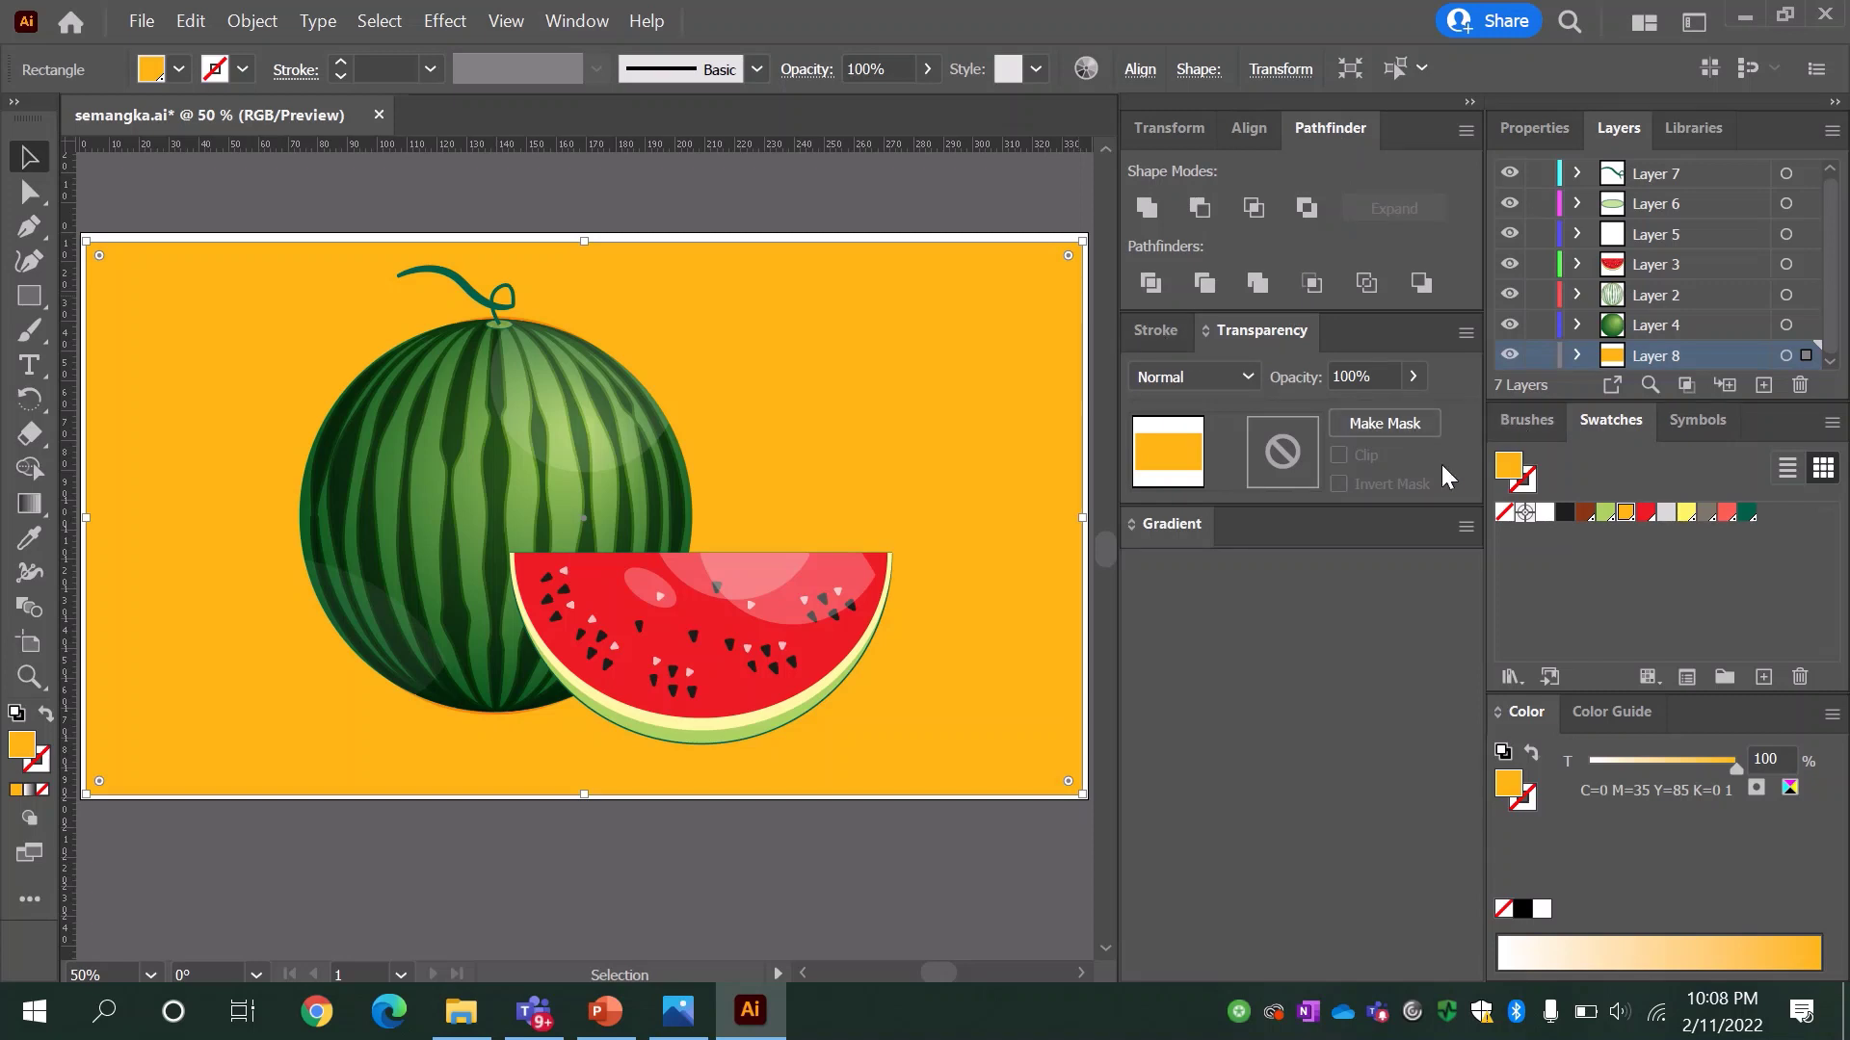
Step: Apply a freeform gradient, spreading the white point and moving red bottom-right and green top-left
{"action": "left_click", "coordinate": [1159, 521]}
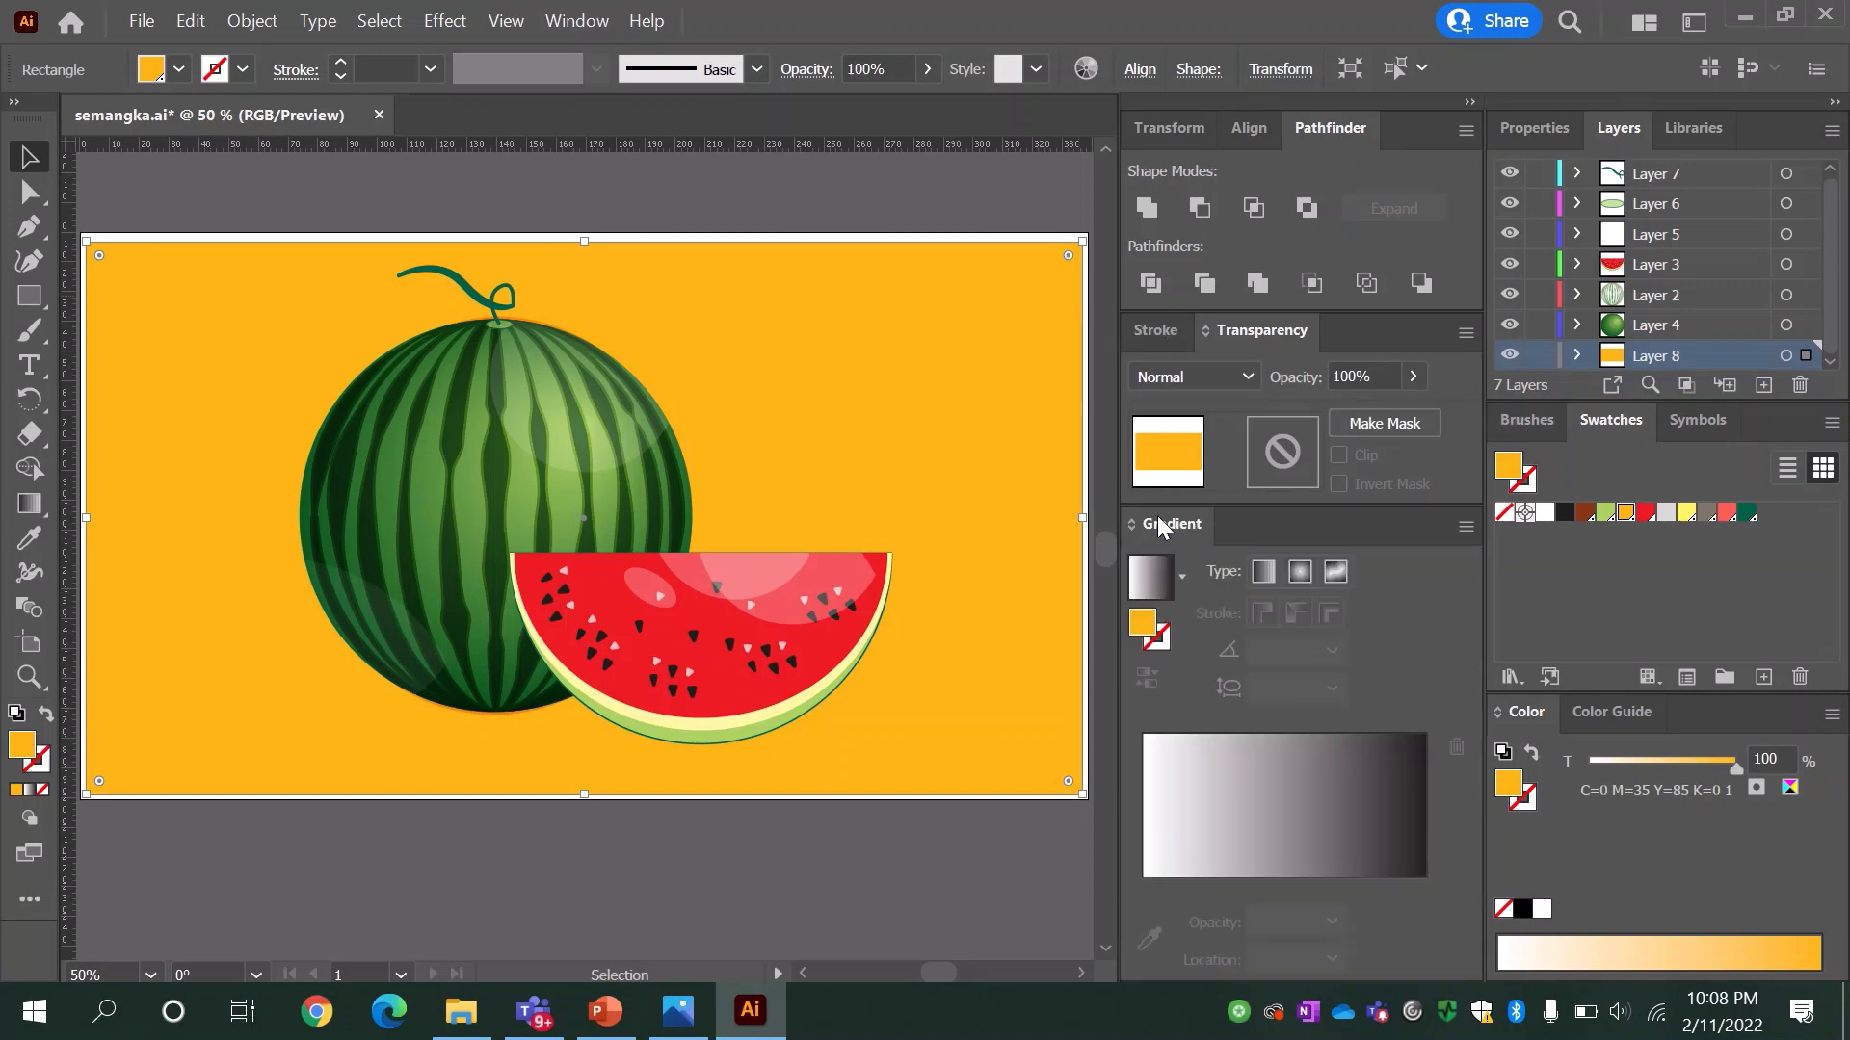
{"action": "left_click", "coordinate": [1333, 573]}
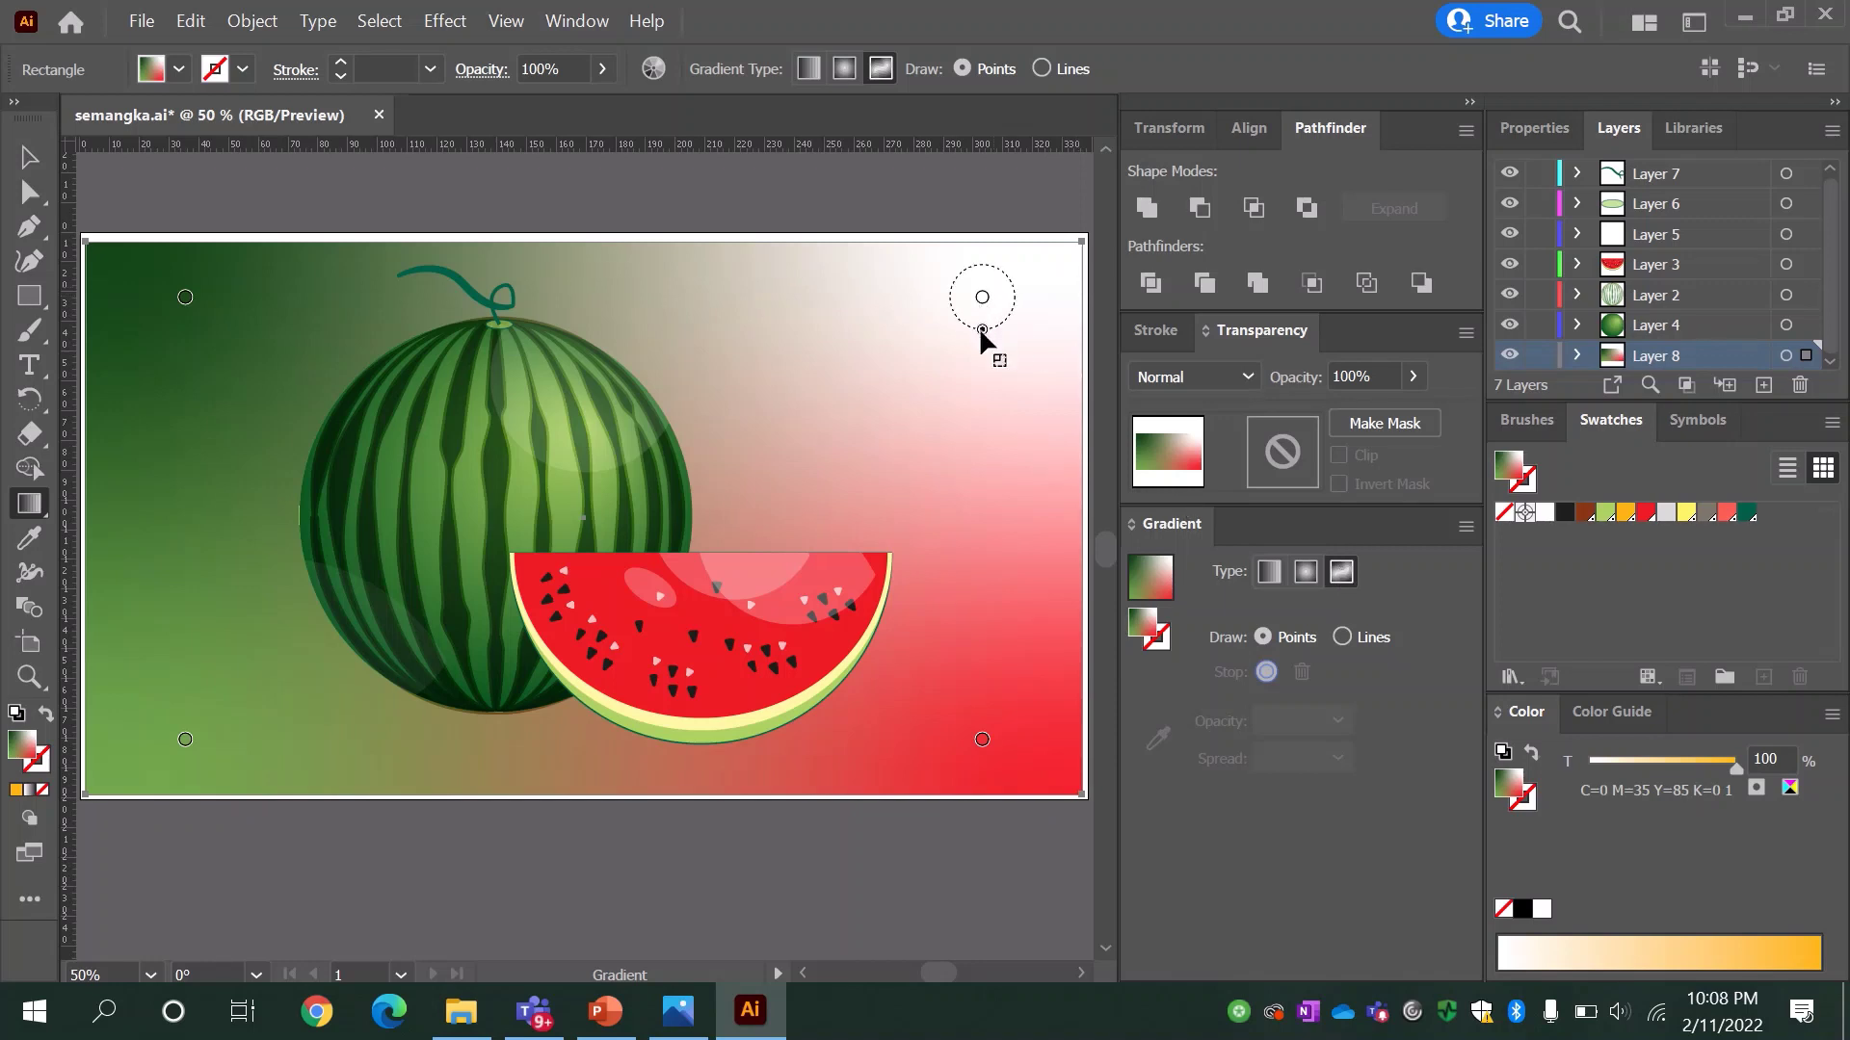
{"action": "left_click_drag", "start_coordinate": [981, 329], "coordinate": [973, 362]}
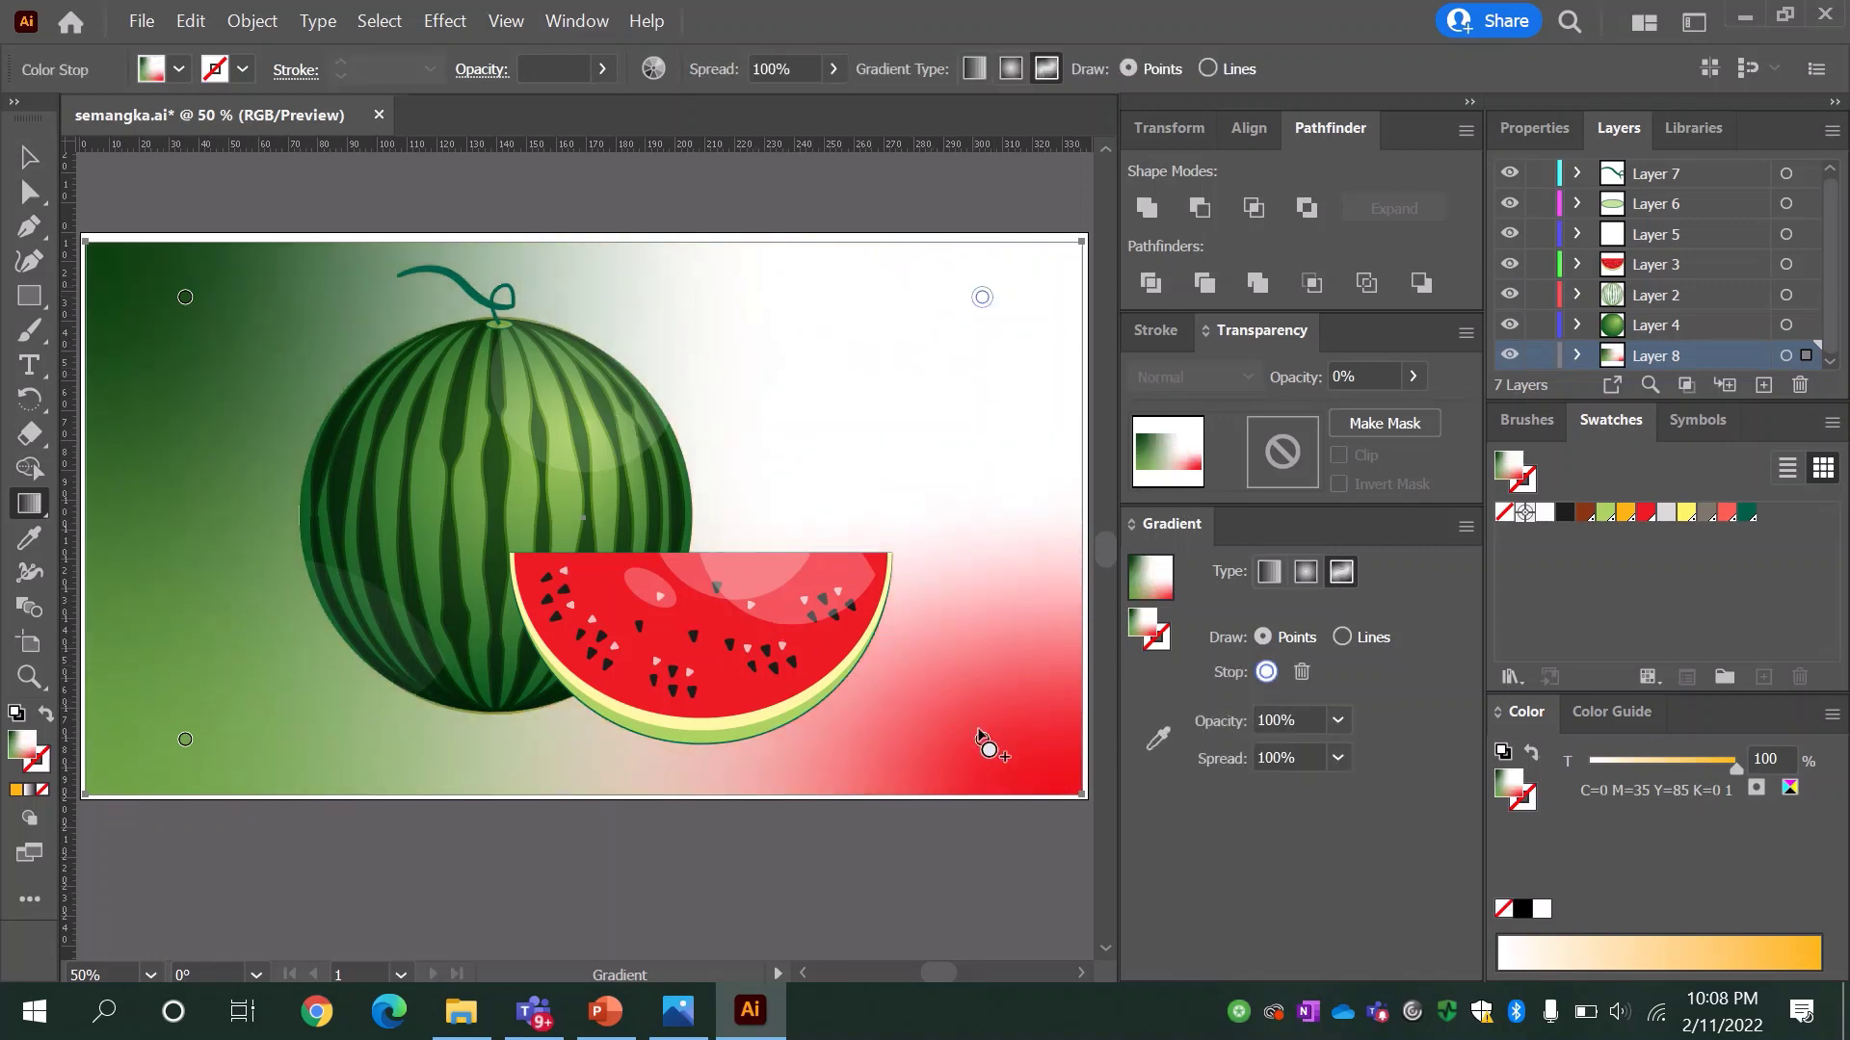
{"action": "left_click_drag", "start_coordinate": [979, 734], "coordinate": [1034, 750]}
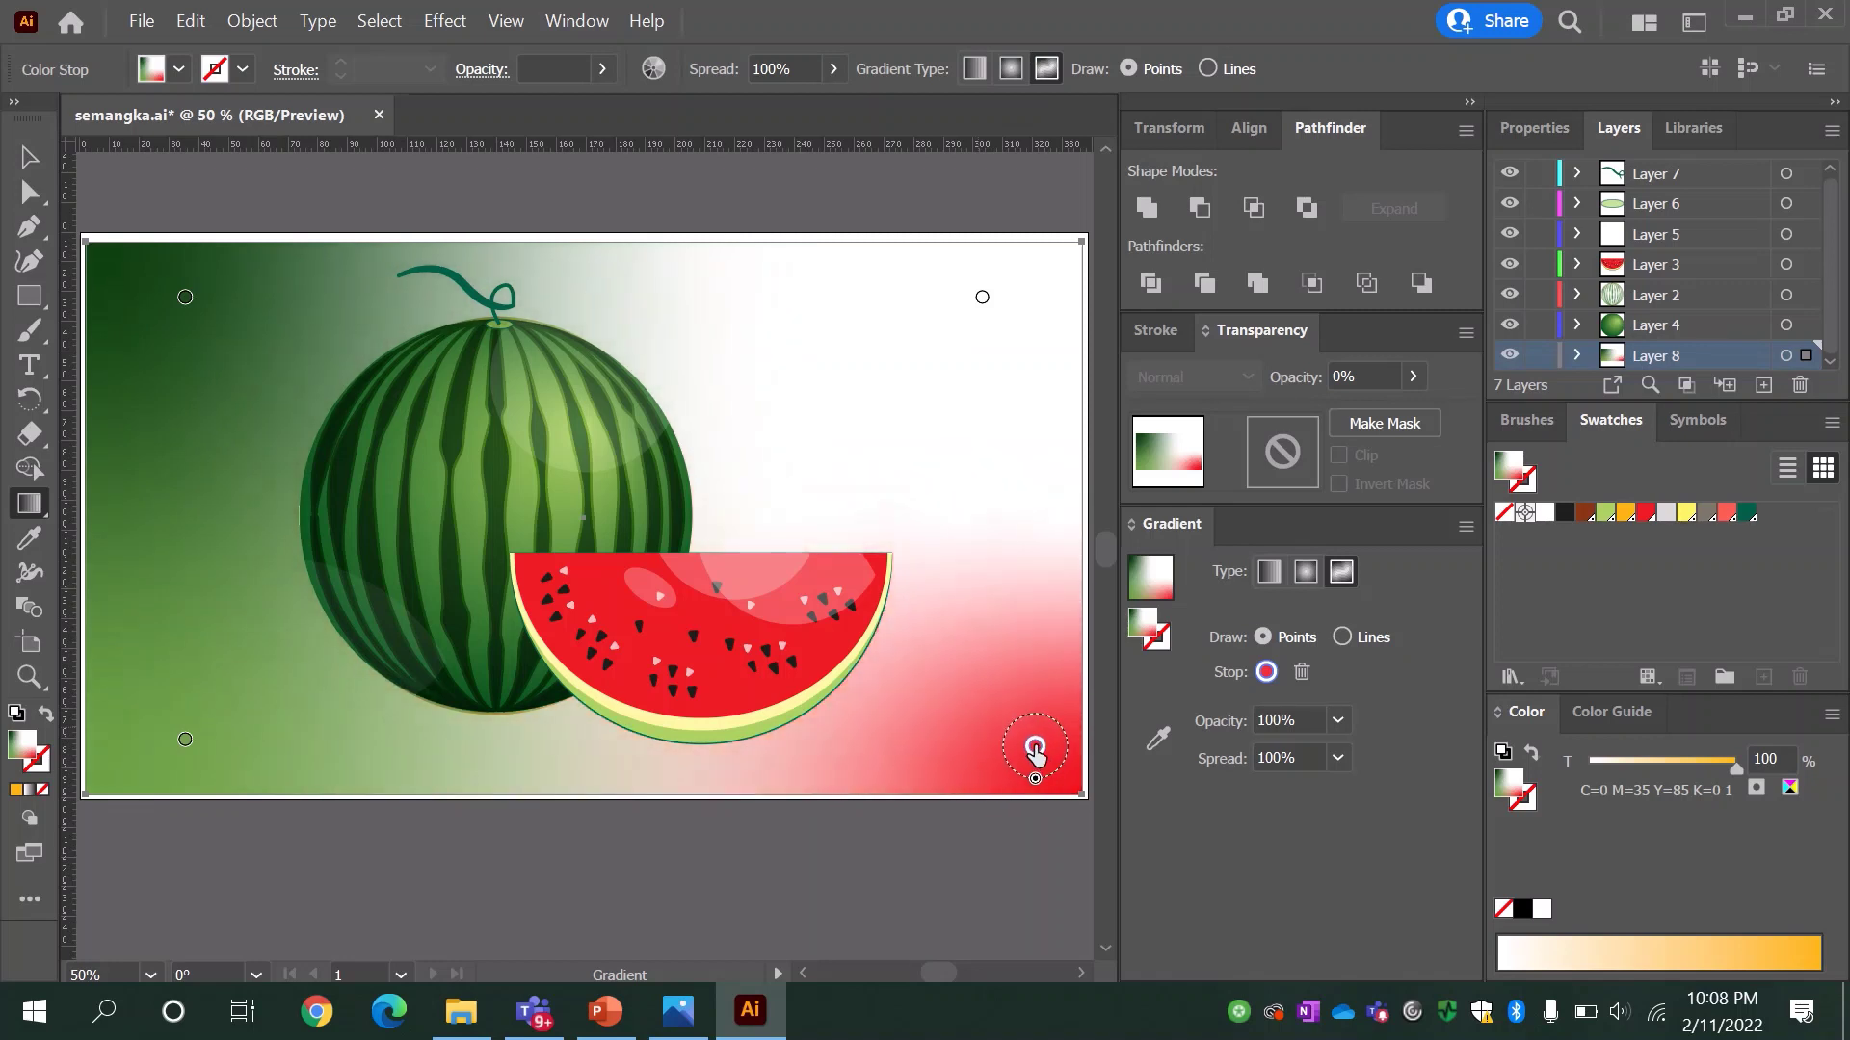
{"action": "mouse_move", "coordinate": [185, 297]}
{"action": "left_mouse_down"}
{"action": "mouse_move", "coordinate": [149, 295]}
{"action": "mouse_move", "coordinate": [165, 351]}
{"action": "left_mouse_up"}
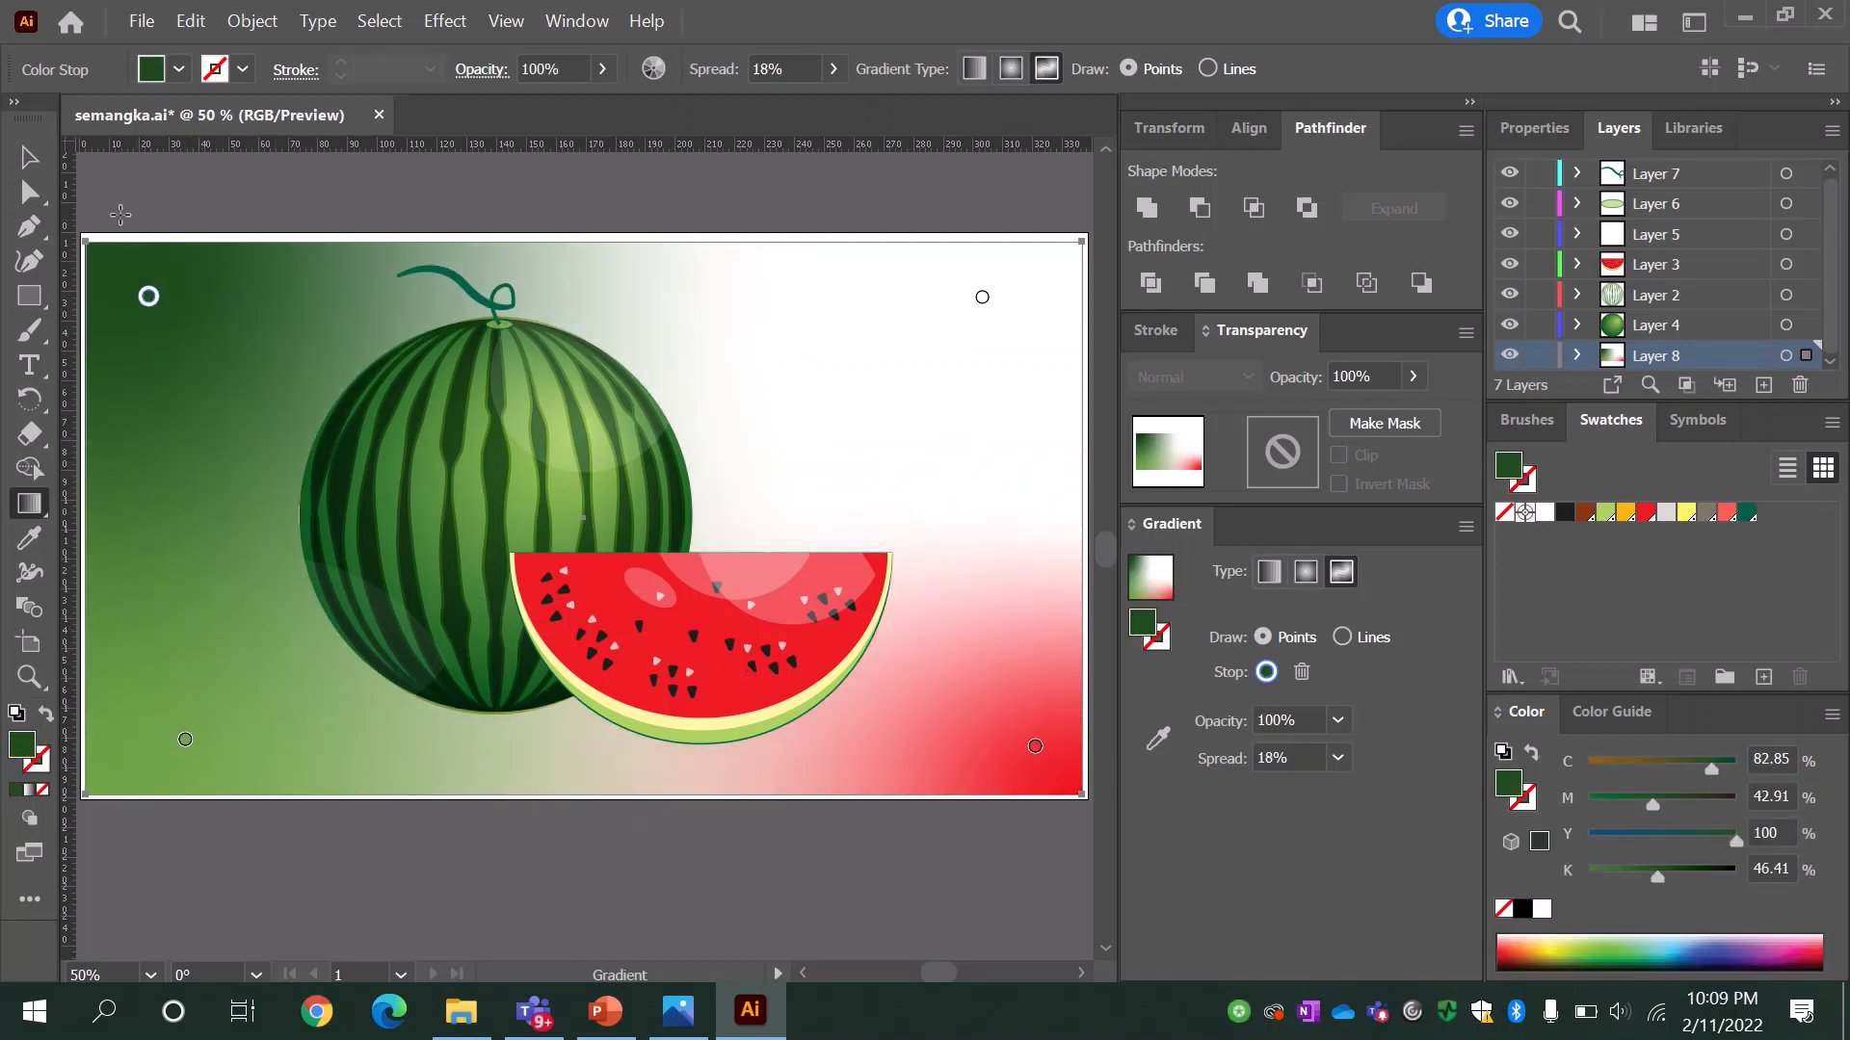
Step: Stretch the background rectangle's top, left, bottom and right edges to the artboard edges
{"action": "key", "text": "v"}
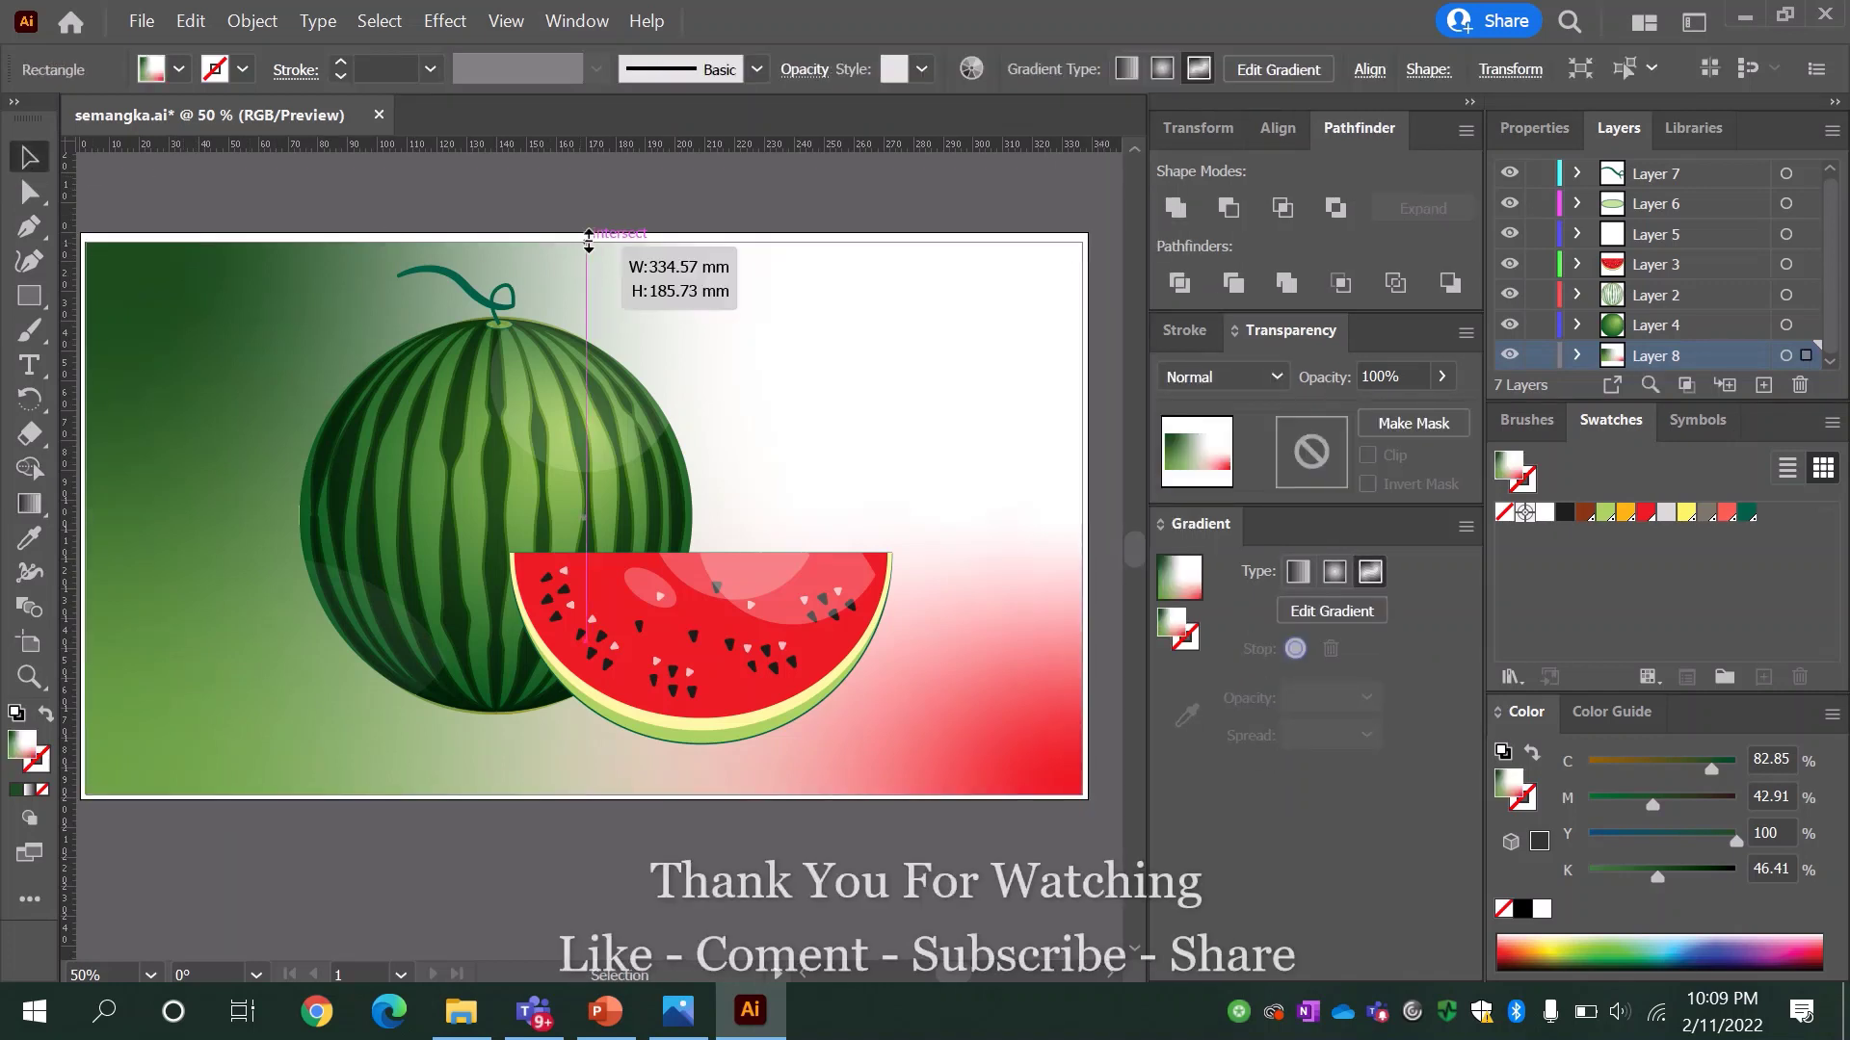
{"action": "left_click_drag", "start_coordinate": [589, 241], "coordinate": [582, 232]}
{"action": "left_click_drag", "start_coordinate": [86, 513], "coordinate": [80, 512]}
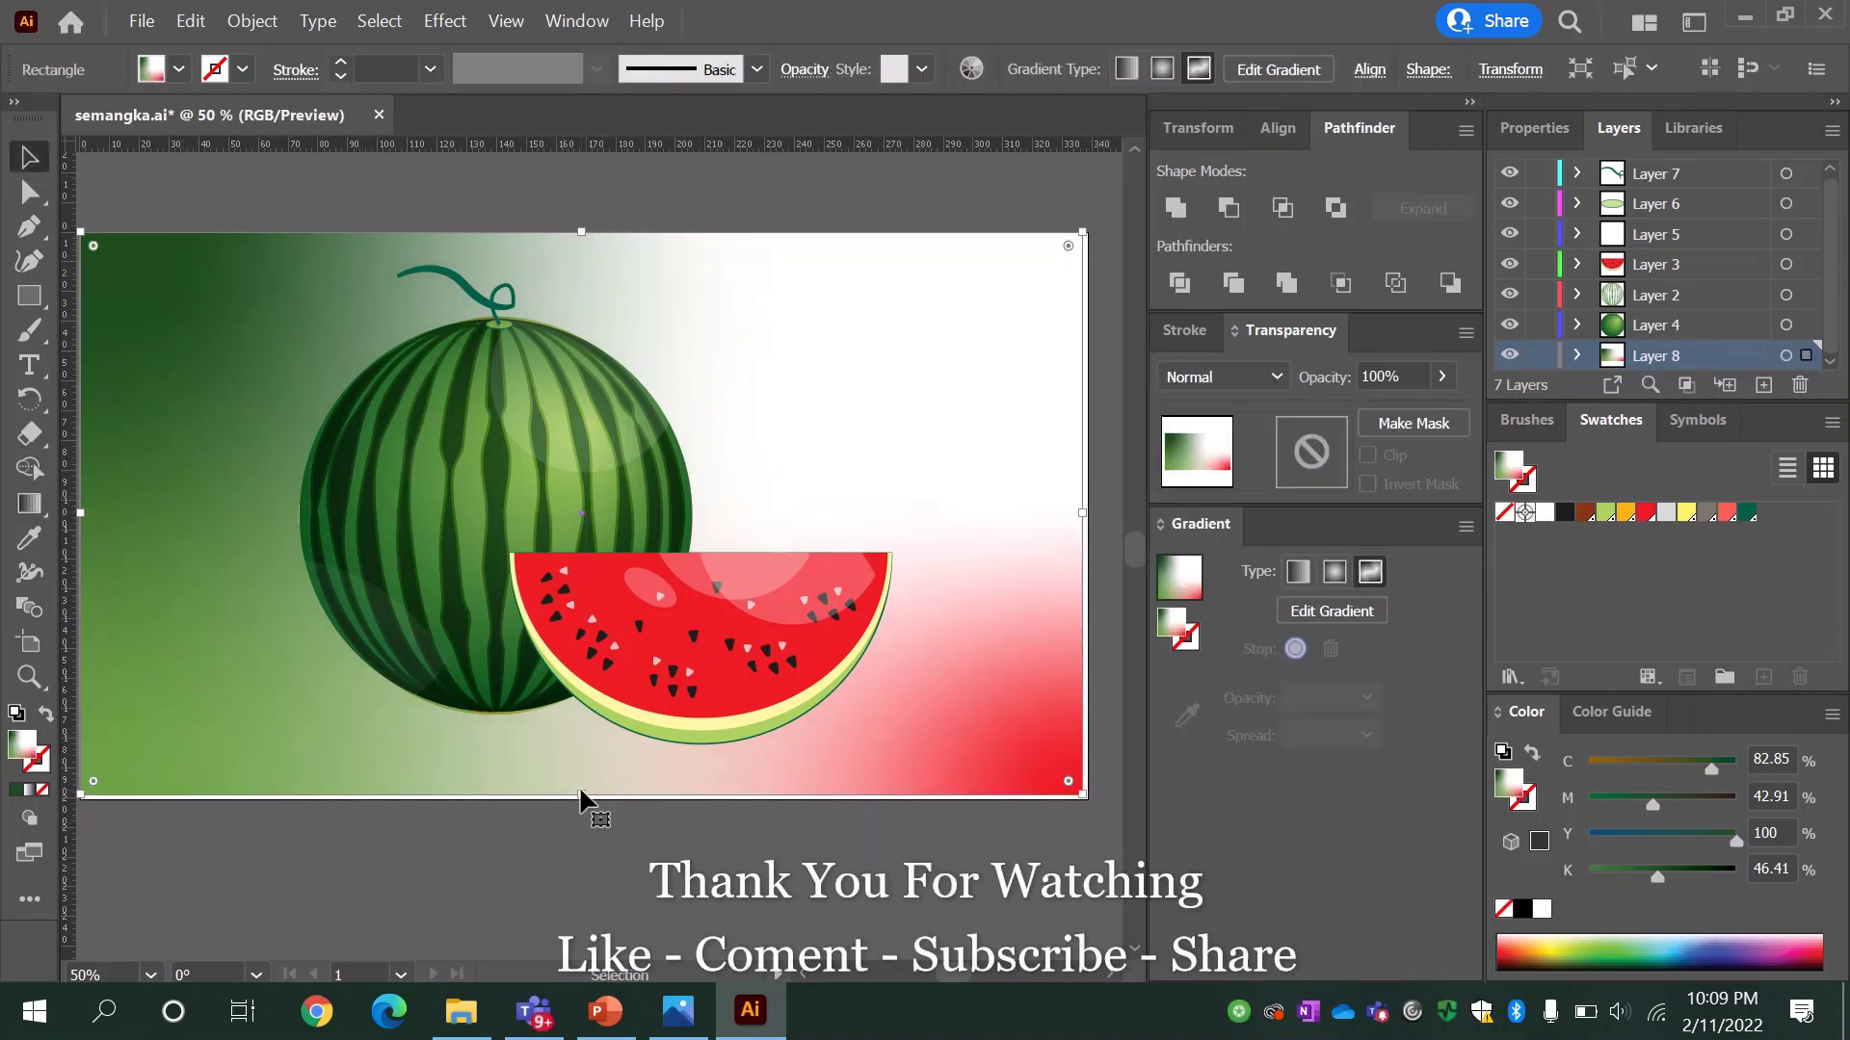
{"action": "left_click_drag", "start_coordinate": [581, 798], "coordinate": [582, 800]}
{"action": "left_click_drag", "start_coordinate": [1087, 513], "coordinate": [1094, 515]}
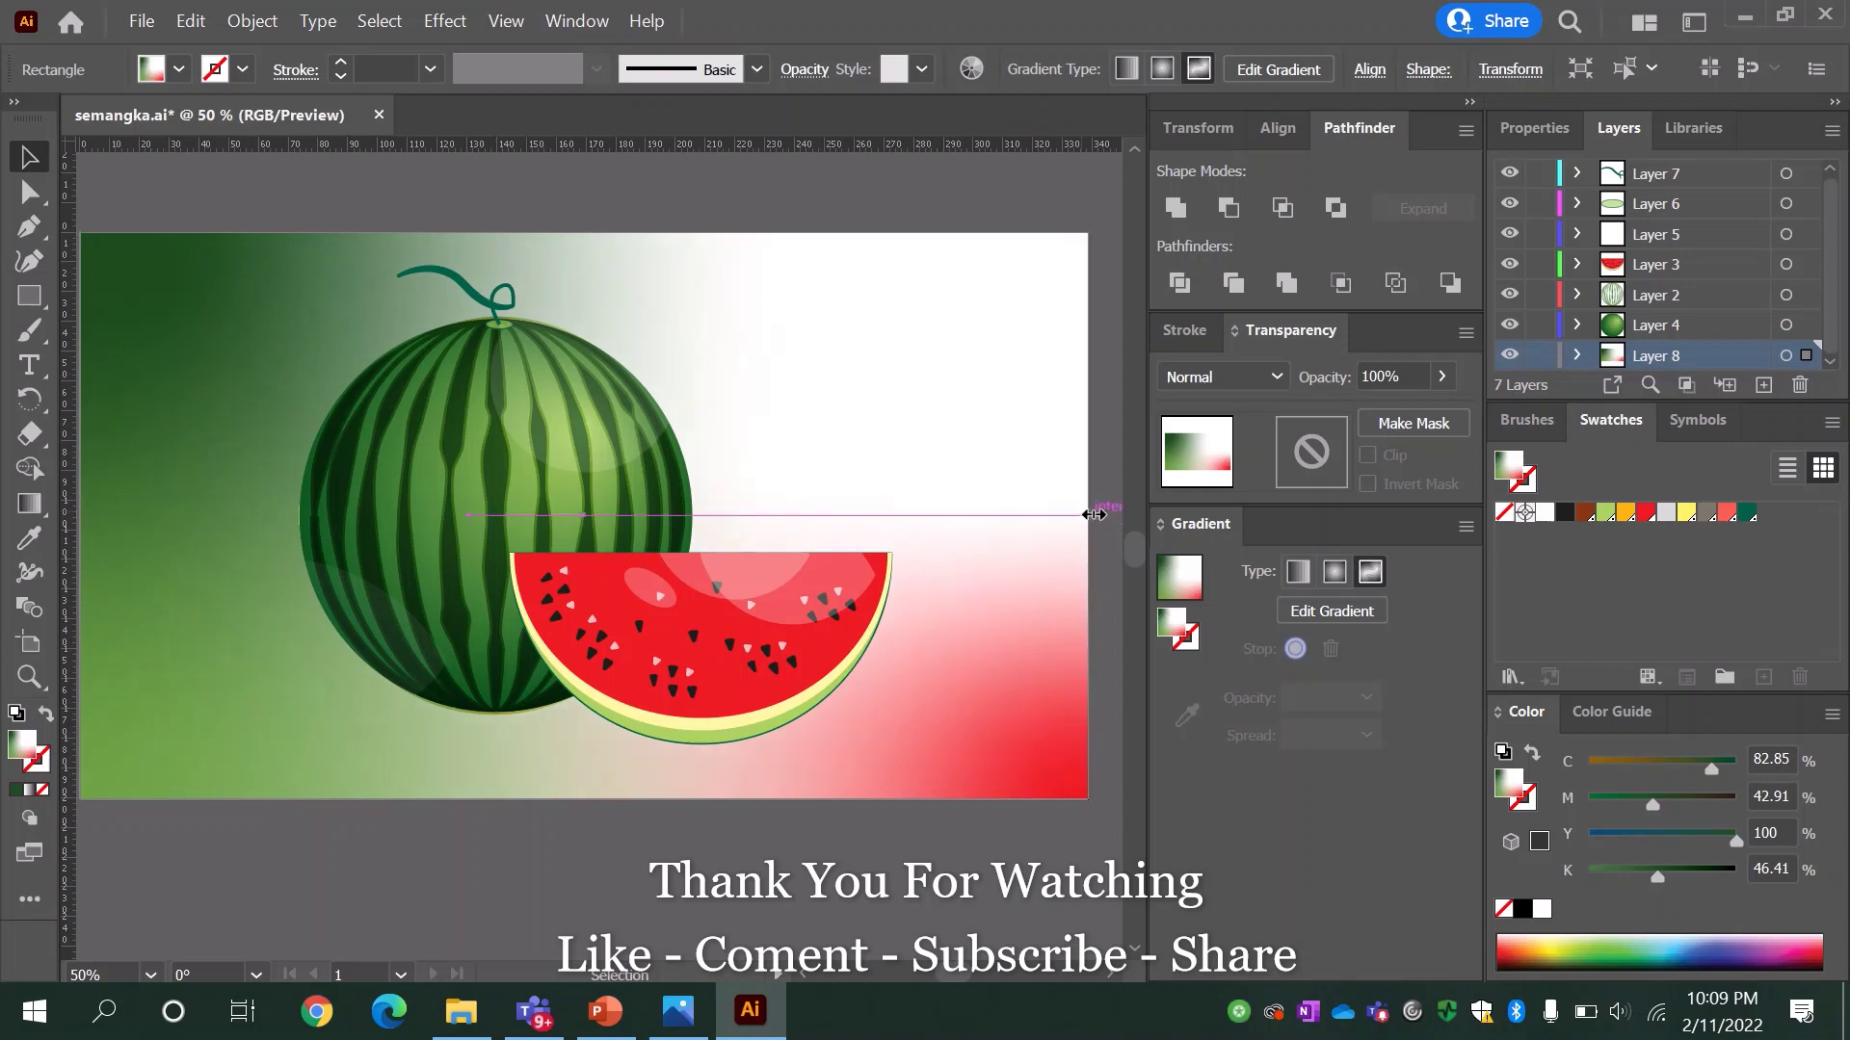
{"action": "left_click_drag", "start_coordinate": [589, 234], "coordinate": [587, 233]}
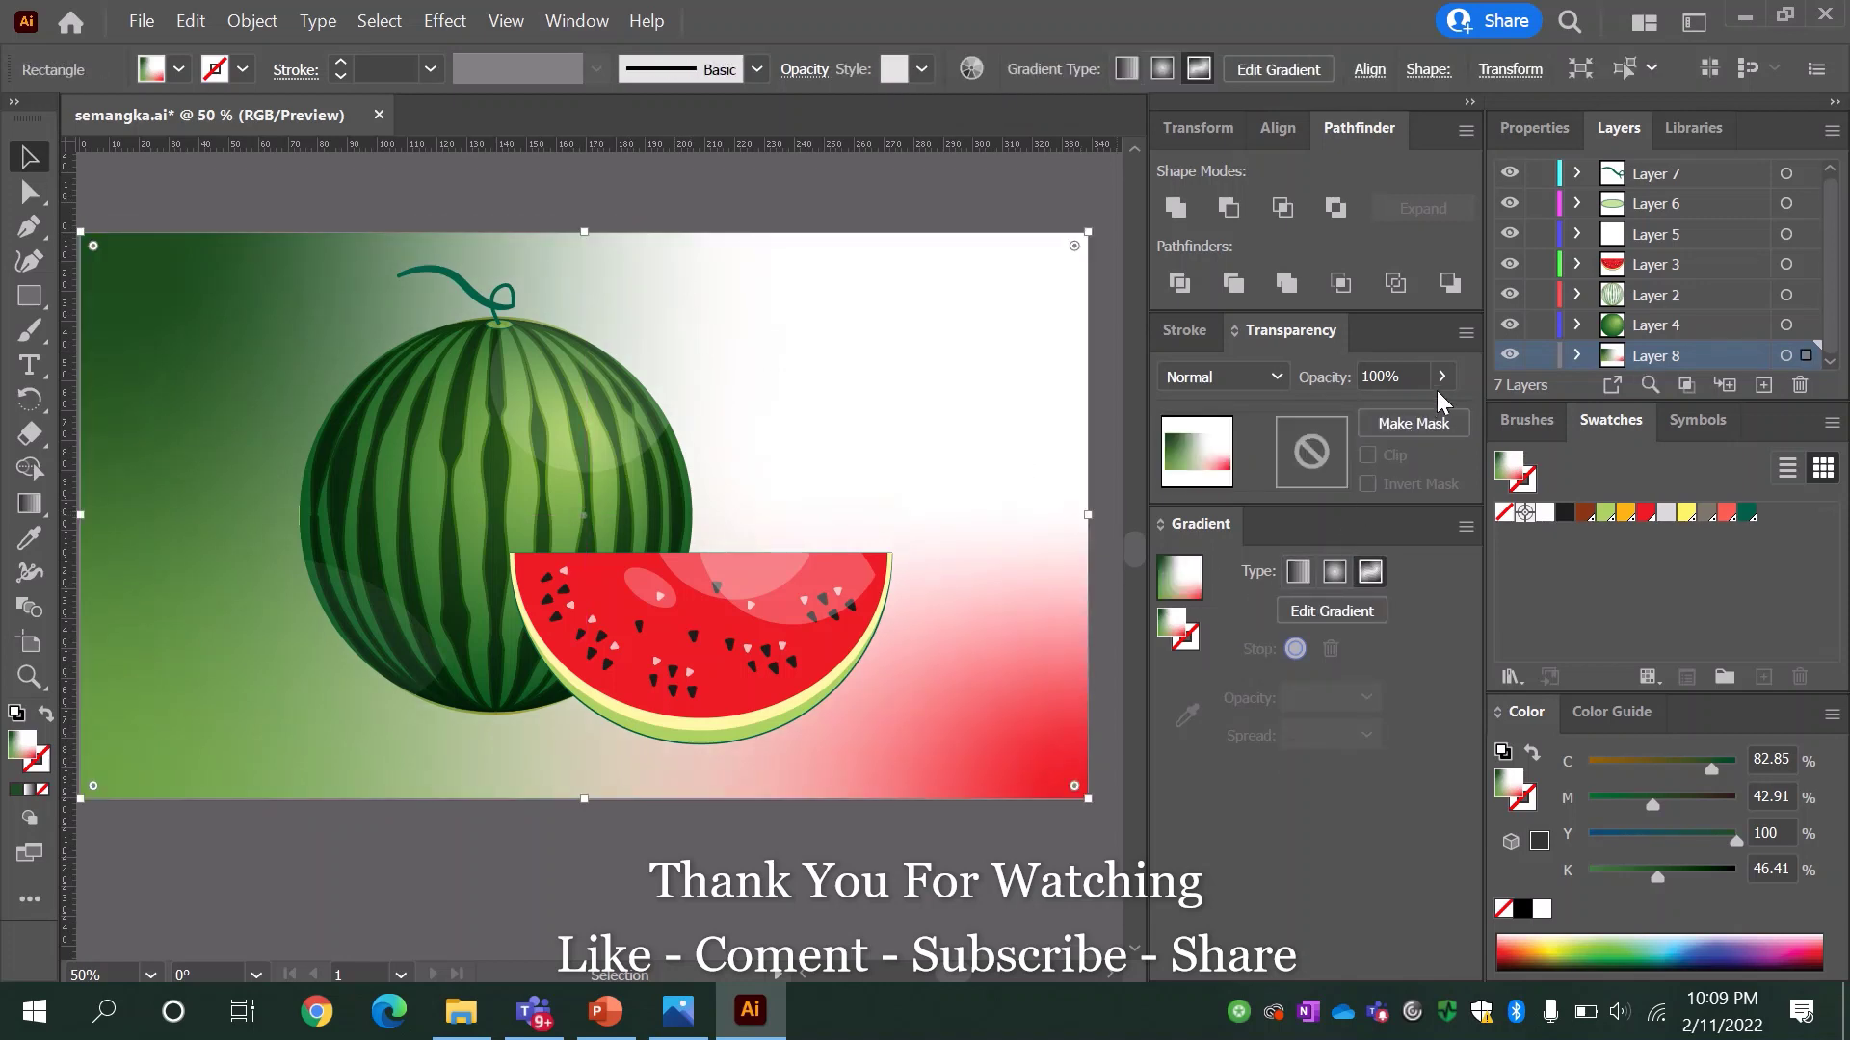
Step: Move the green gradient point to the top-left and white toward the upper middle, then deselect
{"action": "left_click", "coordinate": [1359, 609]}
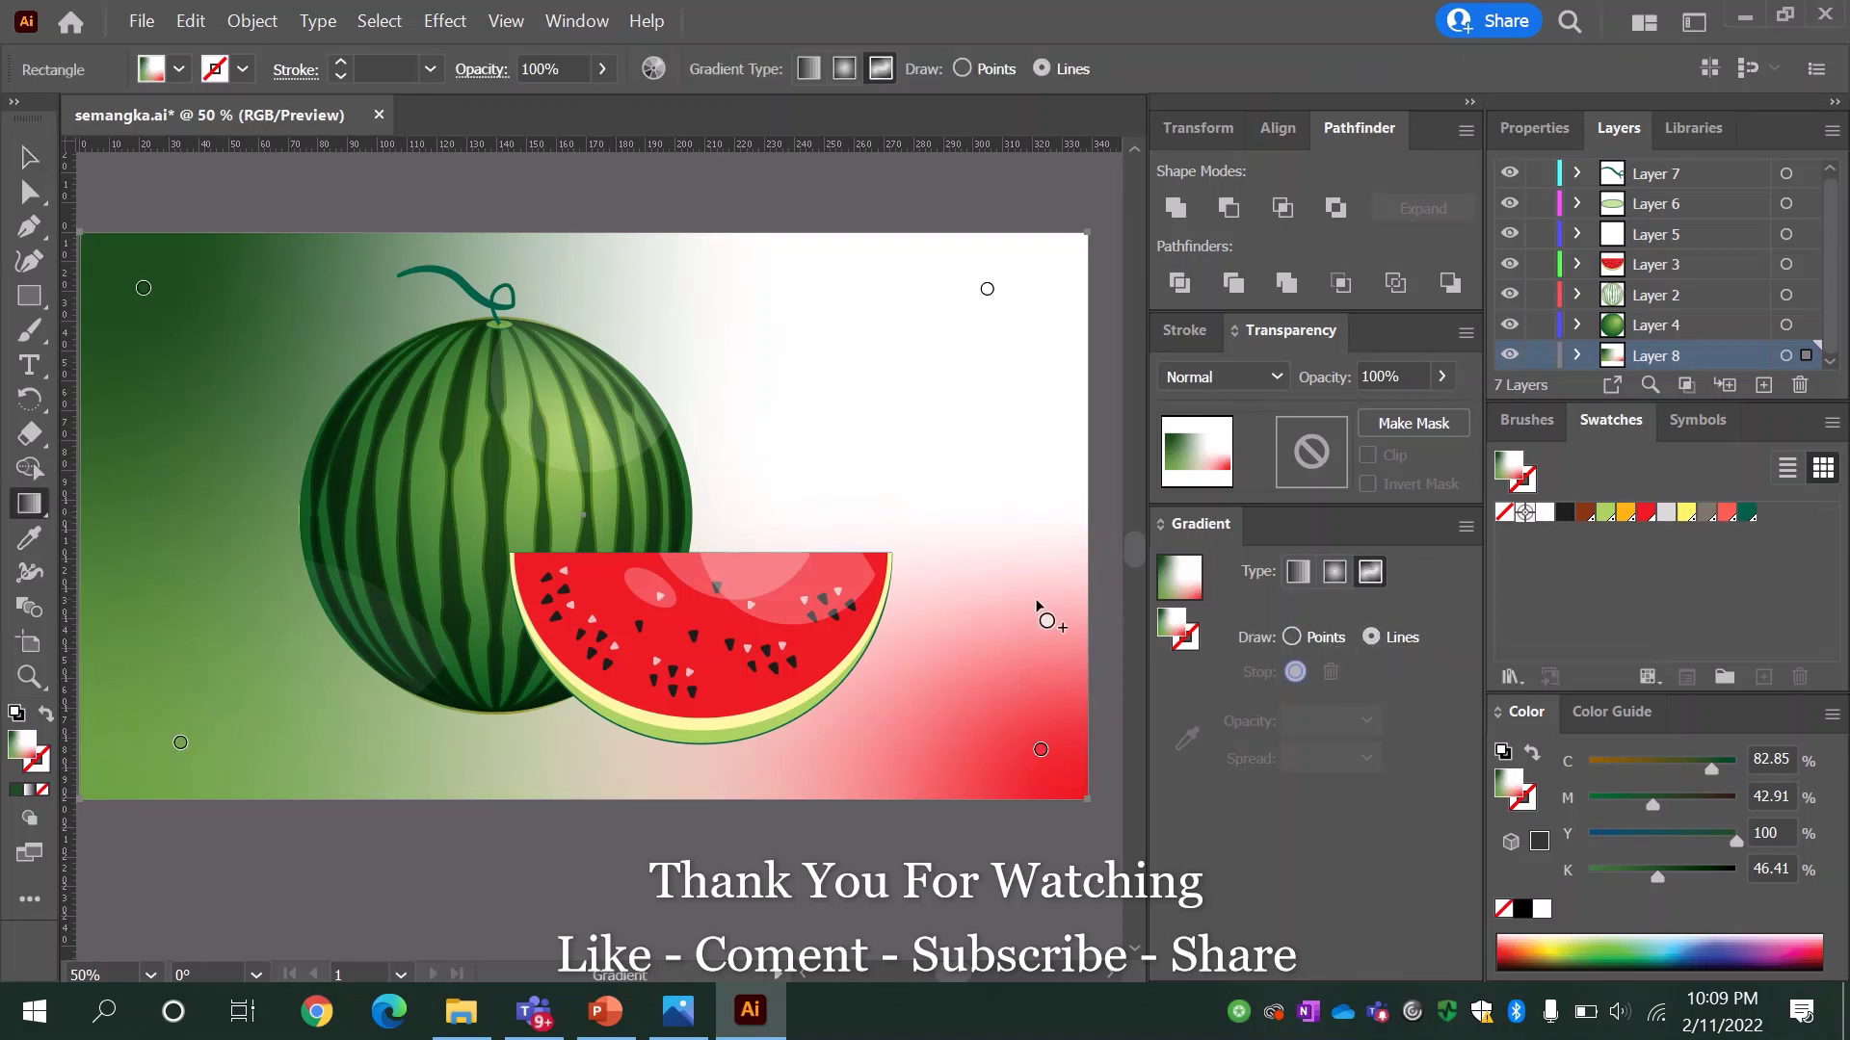
{"action": "left_click_drag", "start_coordinate": [144, 288], "coordinate": [97, 262]}
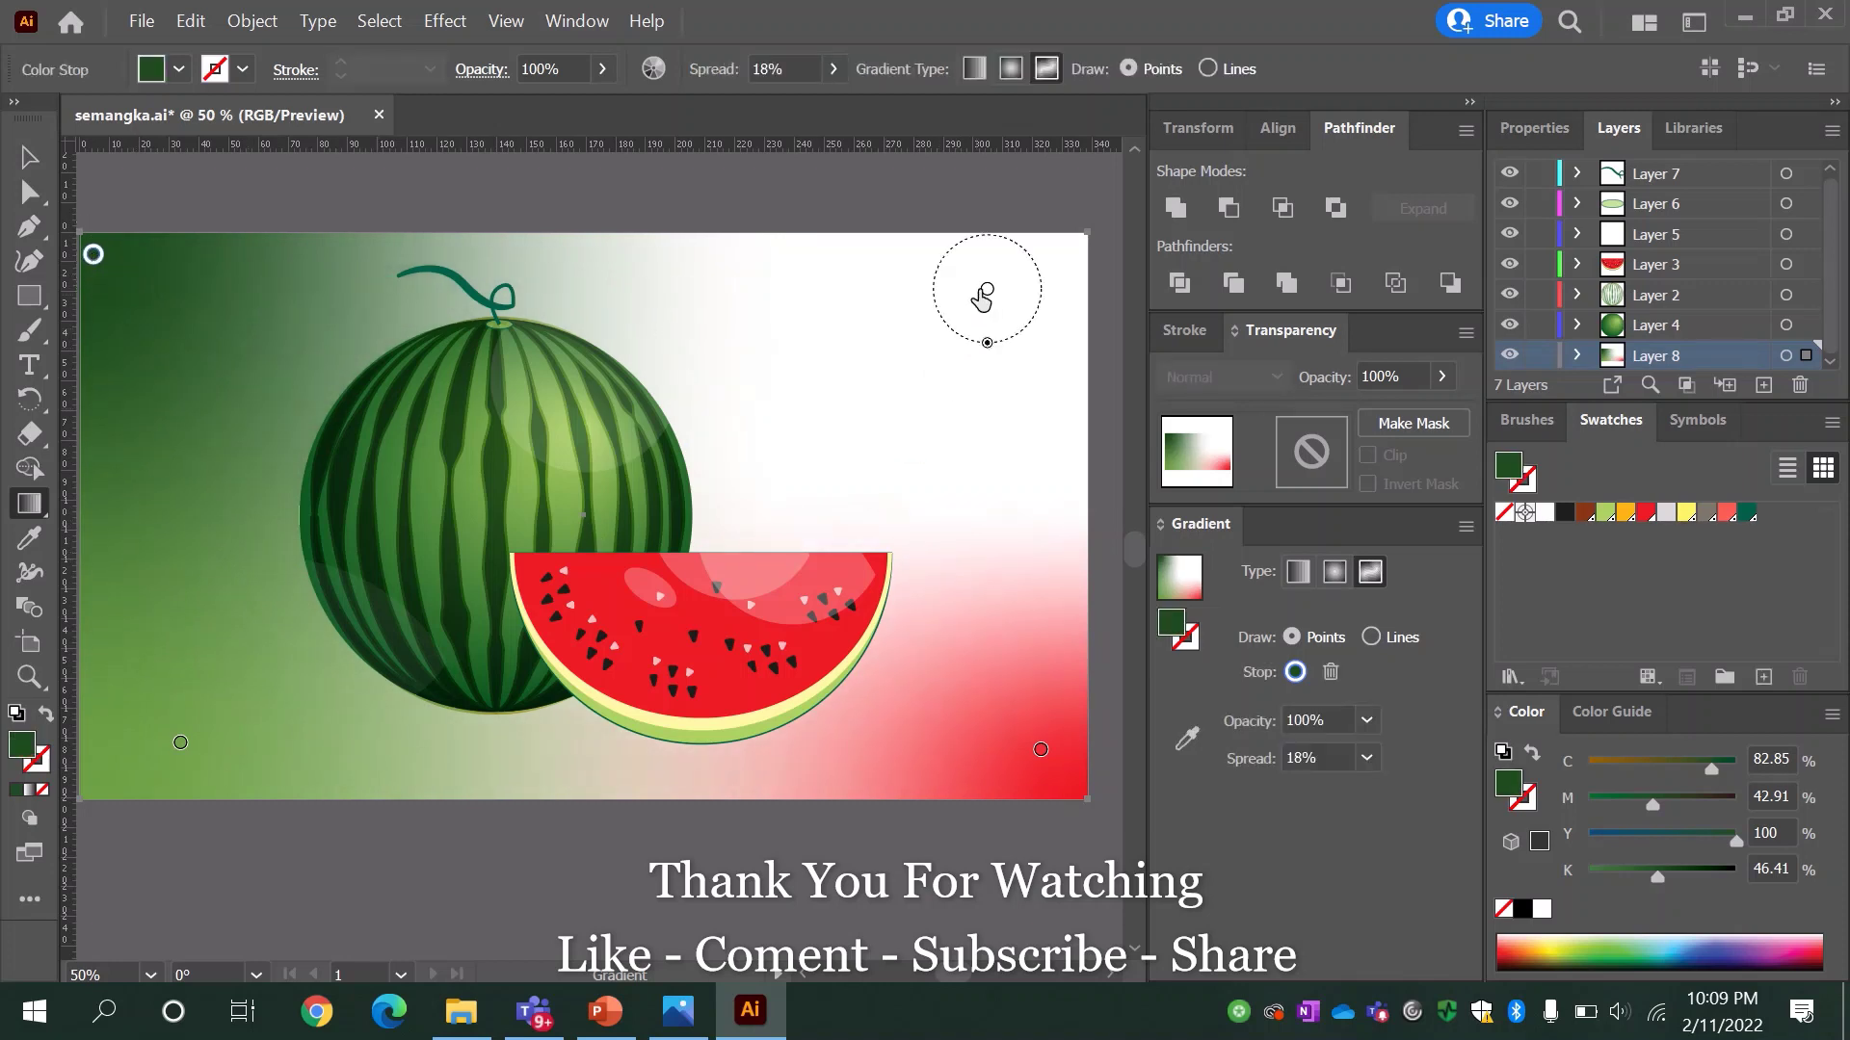
{"action": "left_click_drag", "start_coordinate": [987, 289], "coordinate": [766, 354]}
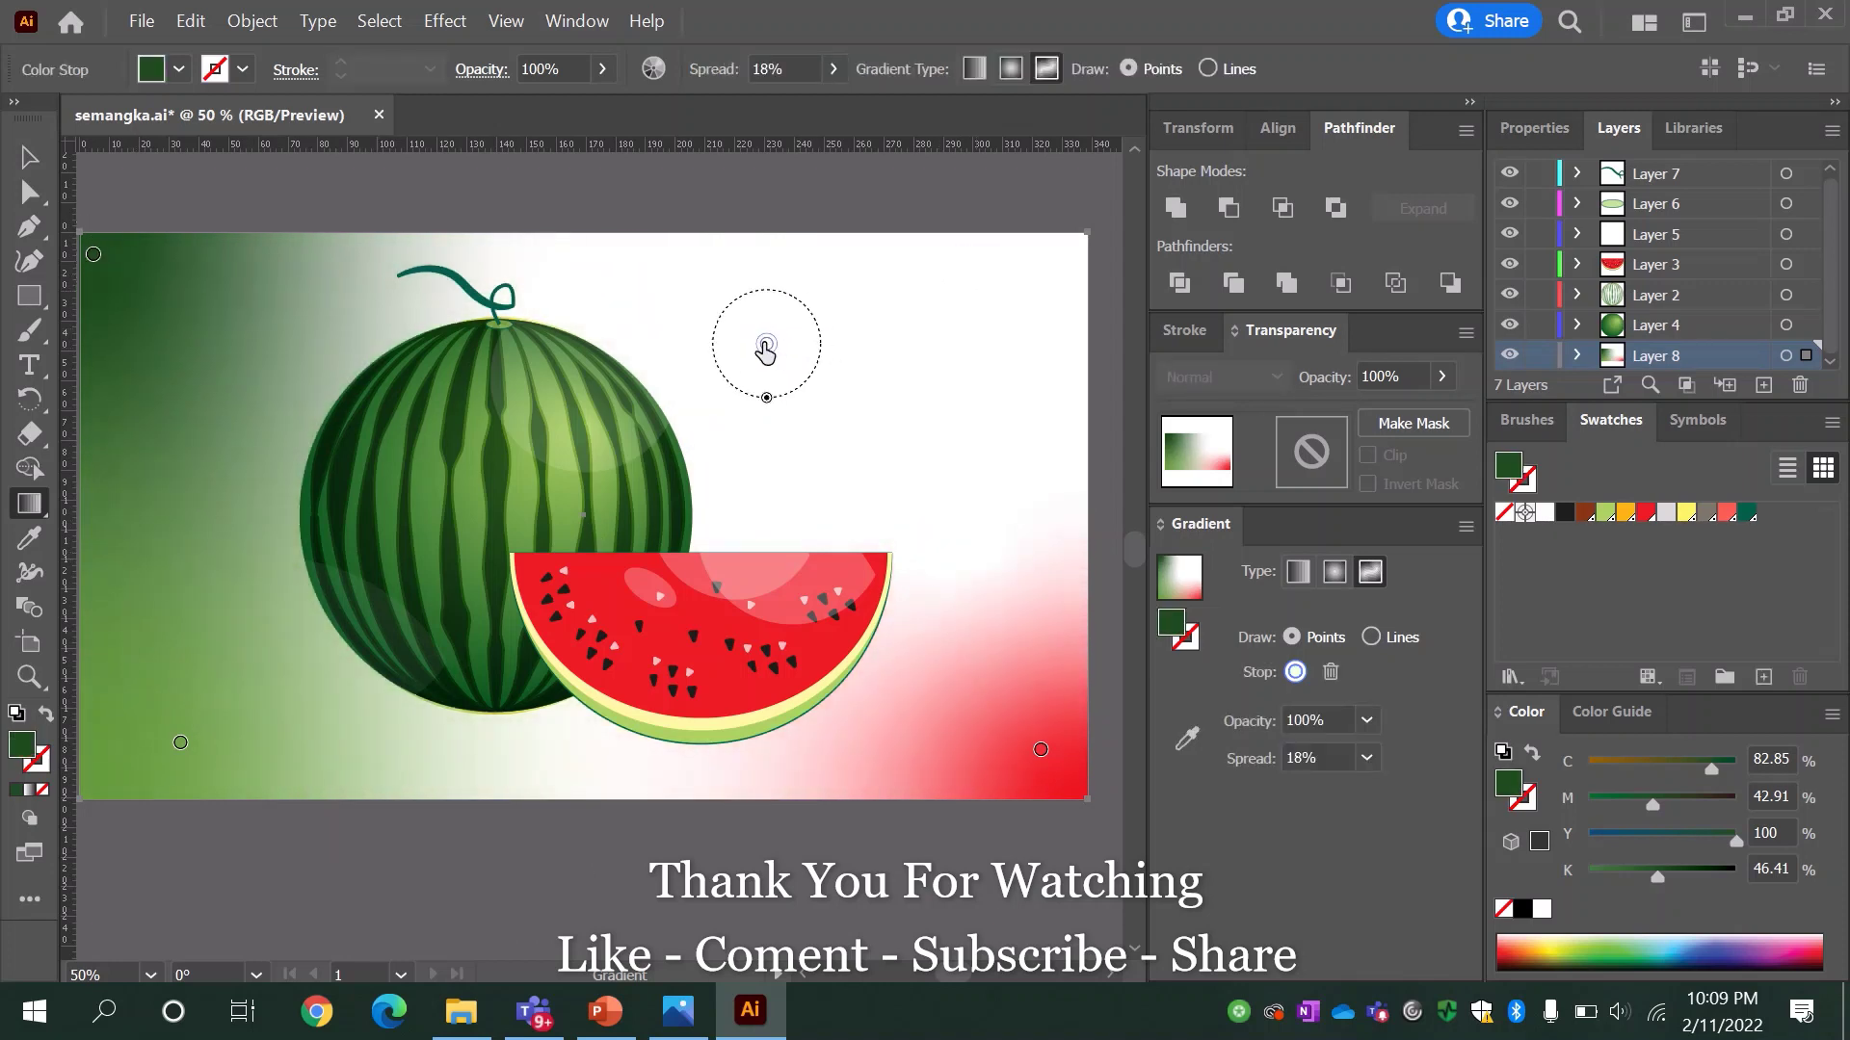
{"action": "left_click", "coordinate": [29, 157]}
{"action": "left_click", "coordinate": [378, 220]}
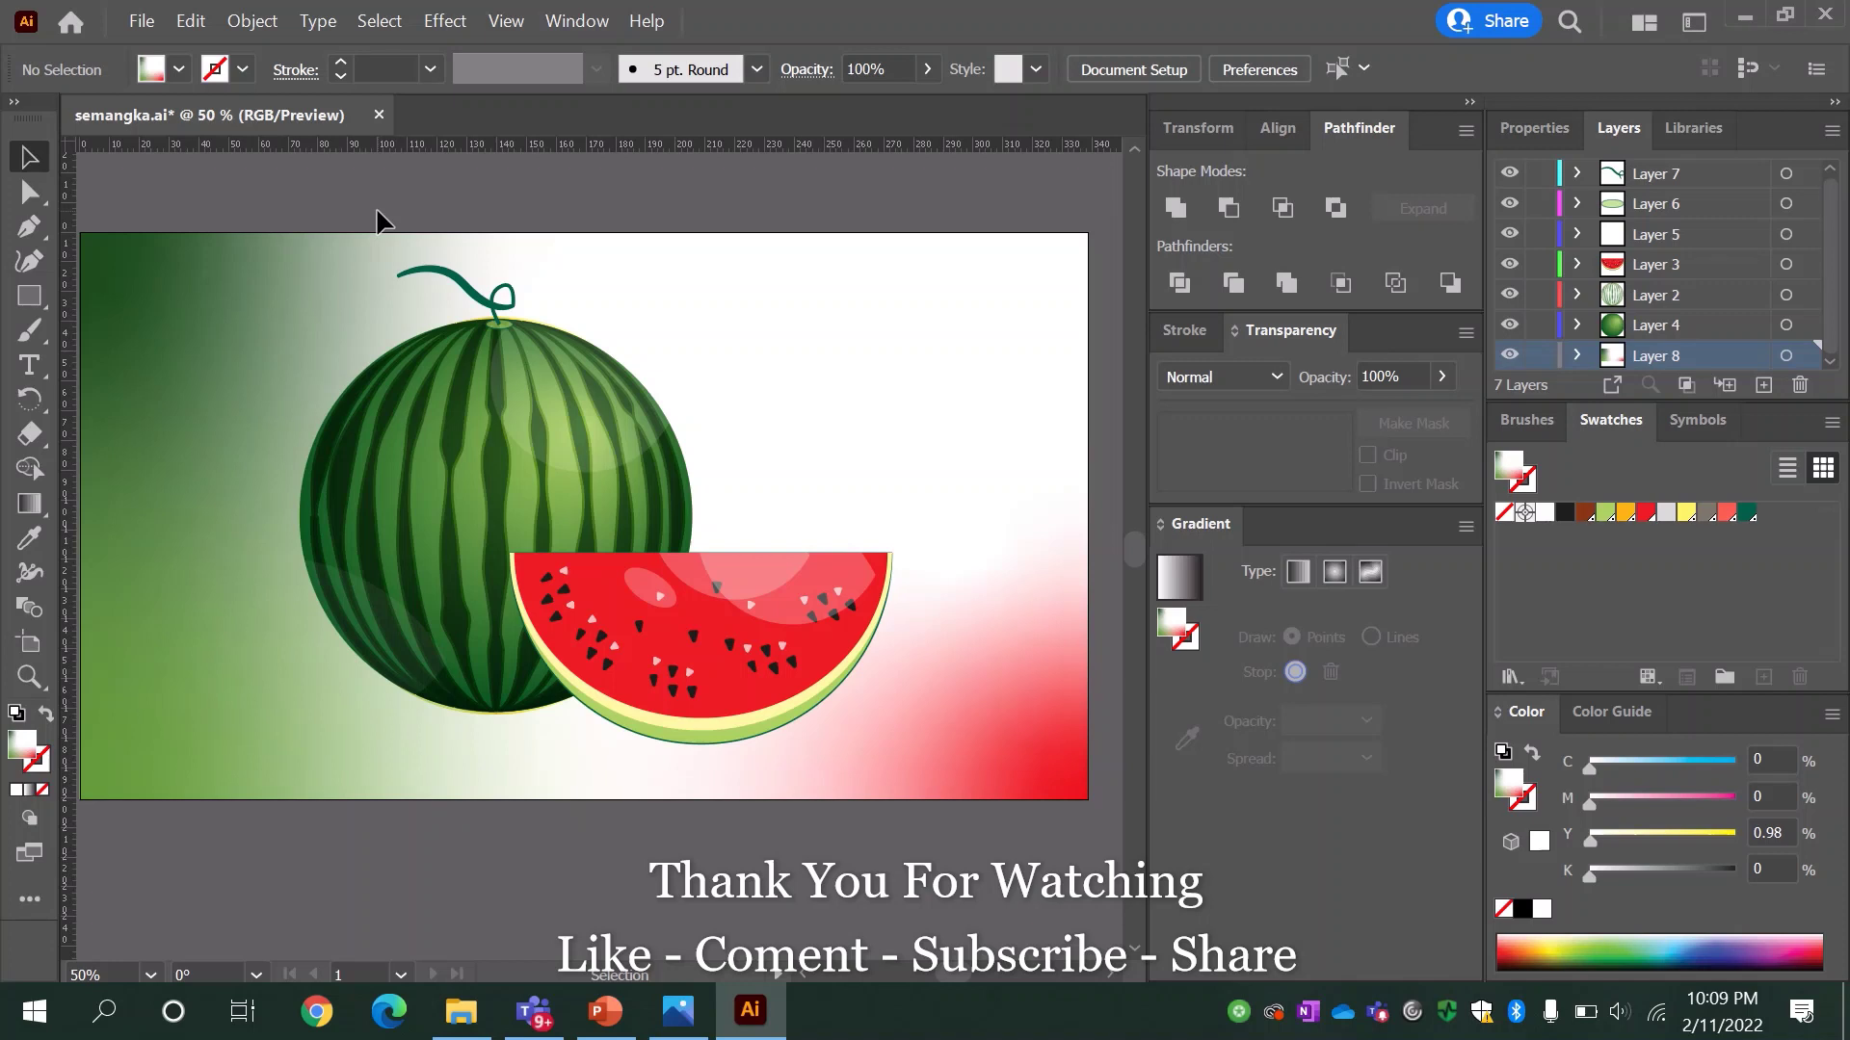
Step: Lock Layer 8, then copy Layers 7–4's artwork in place and group the copy
{"action": "left_click", "coordinate": [1542, 356]}
{"action": "left_click", "coordinate": [1697, 322]}
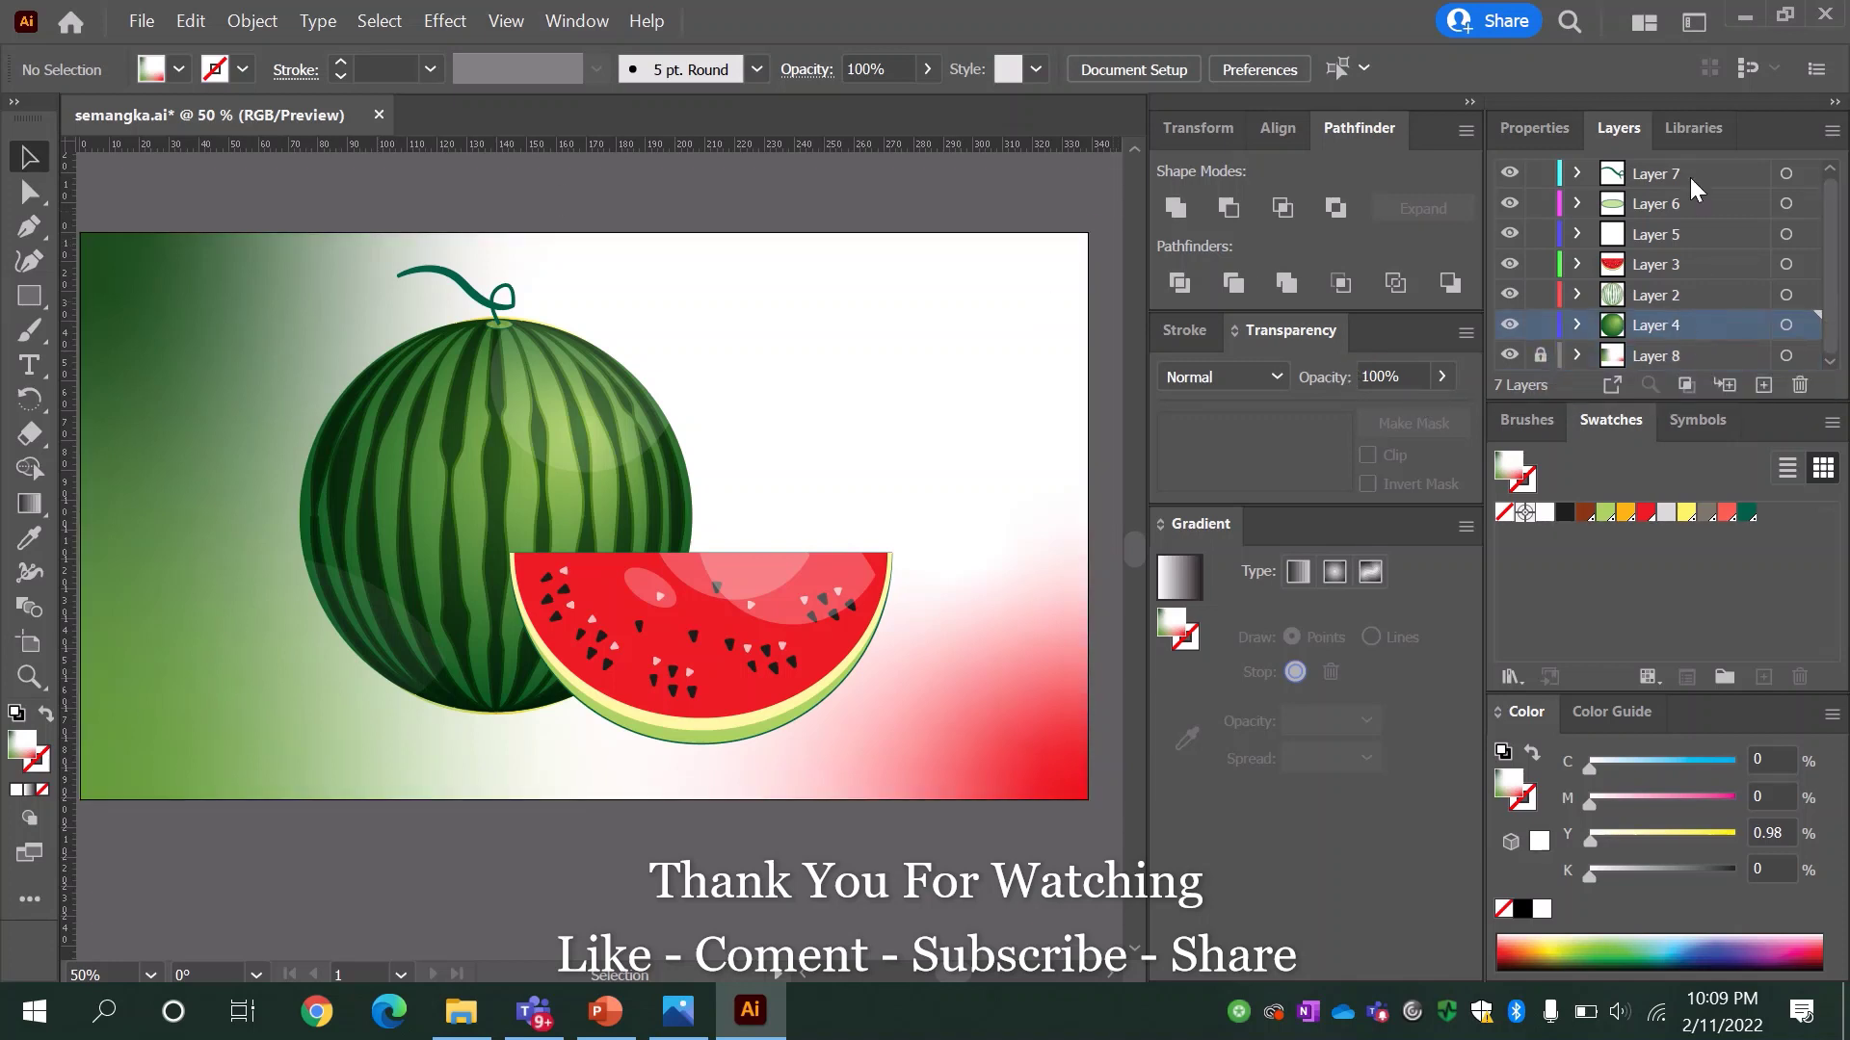
{"action": "left_click", "coordinate": [1696, 172], "text": "shift"}
{"action": "key", "text": "ctrl+a"}
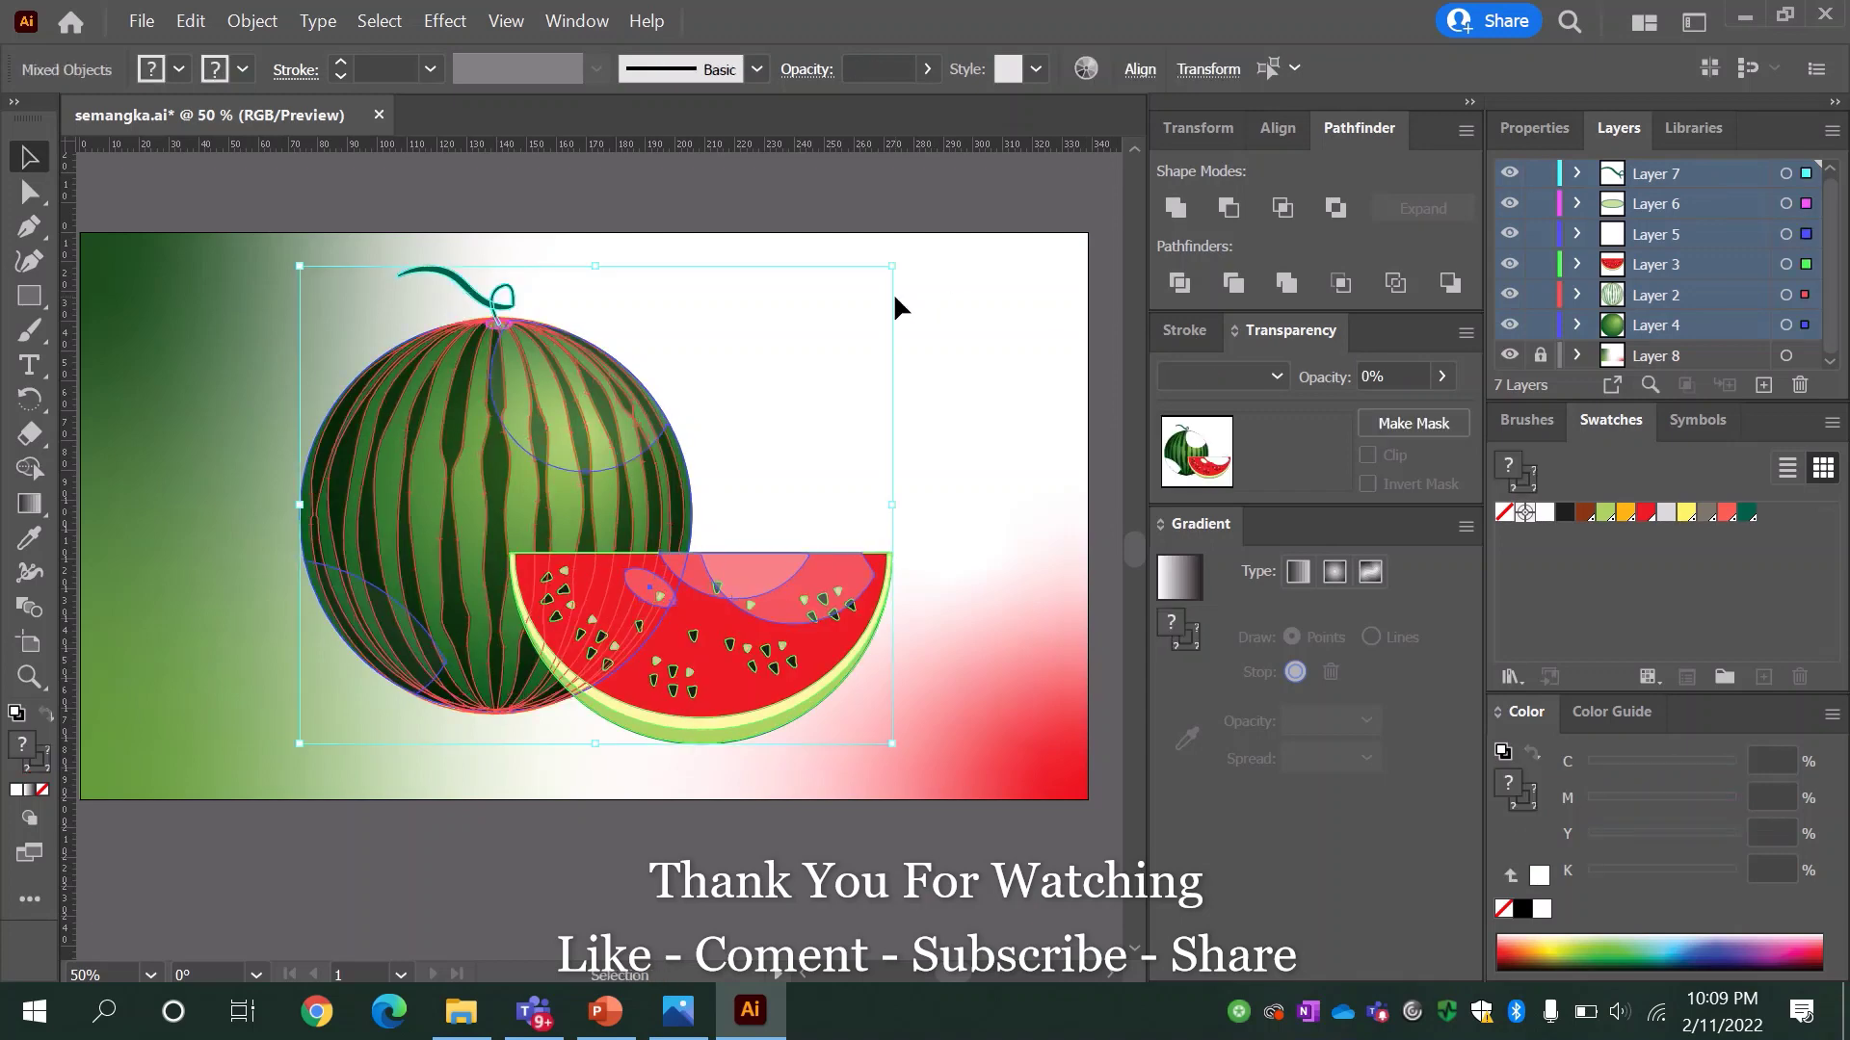
{"action": "key", "text": "a"}
{"action": "key", "text": "v"}
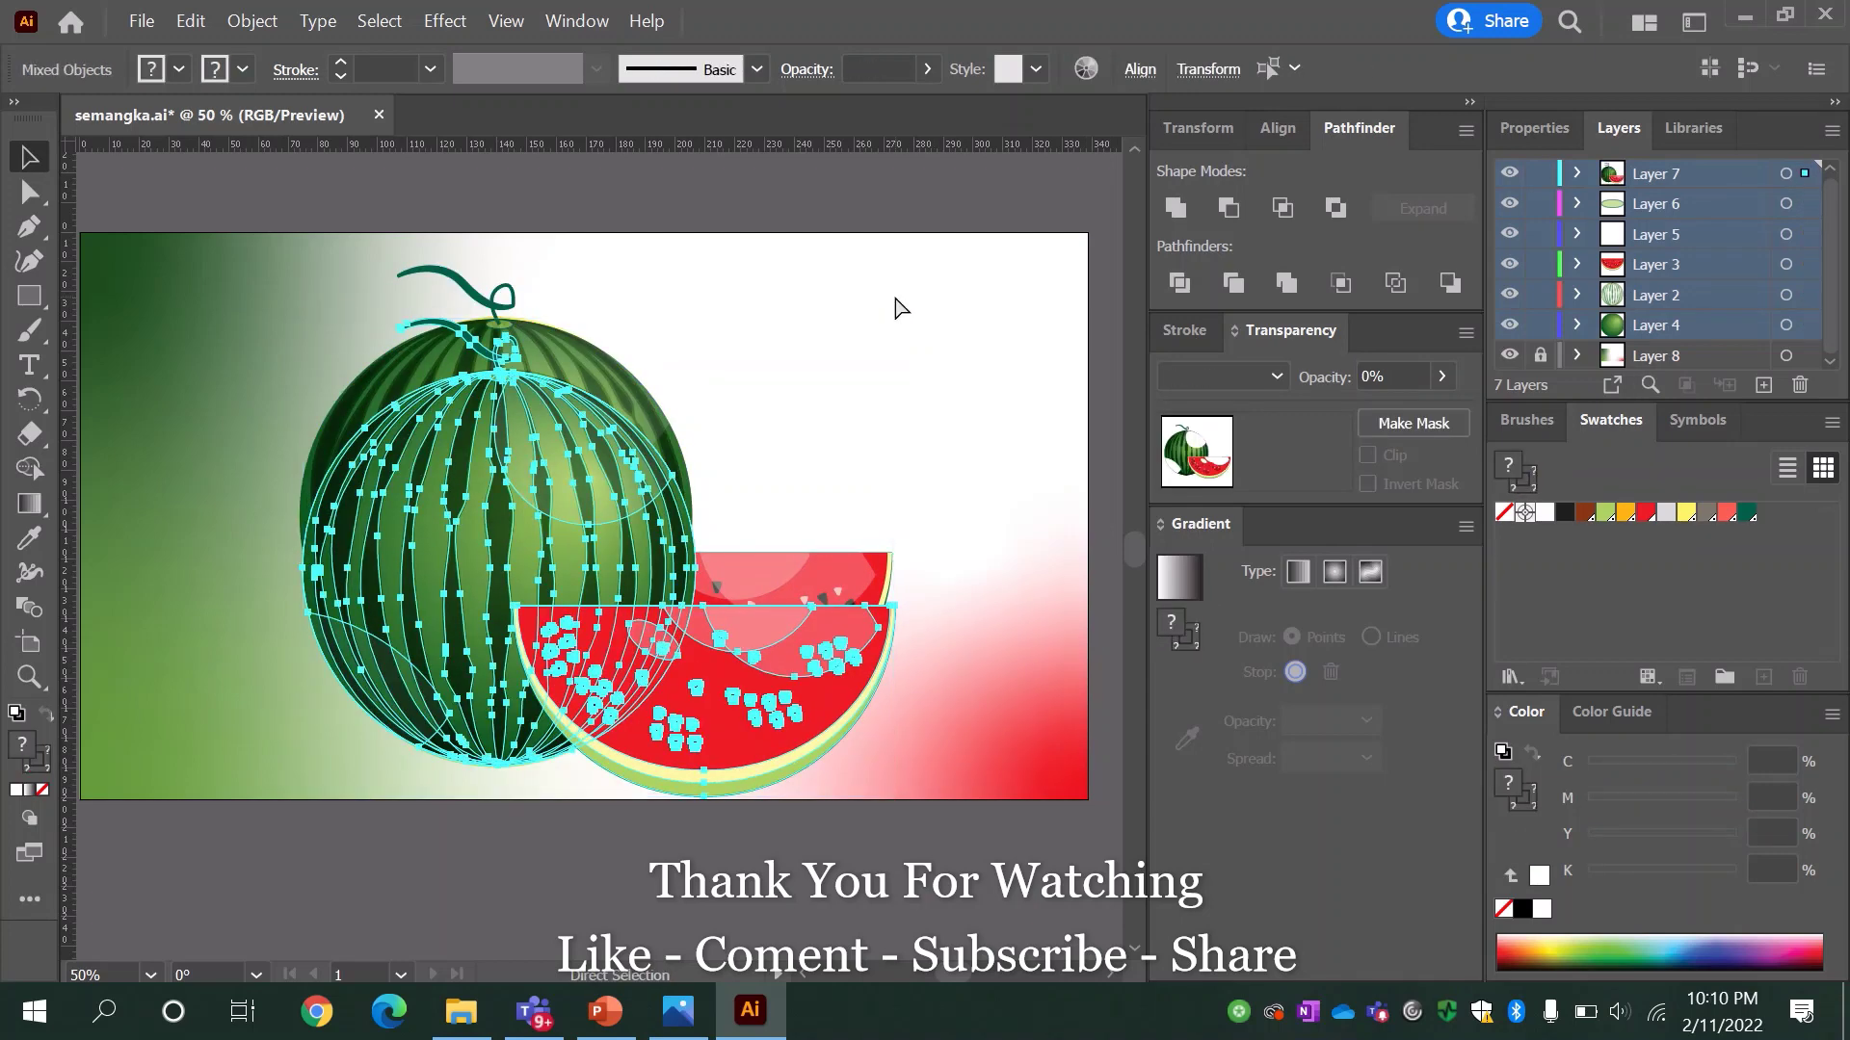
{"action": "key", "text": "ctrl+g"}
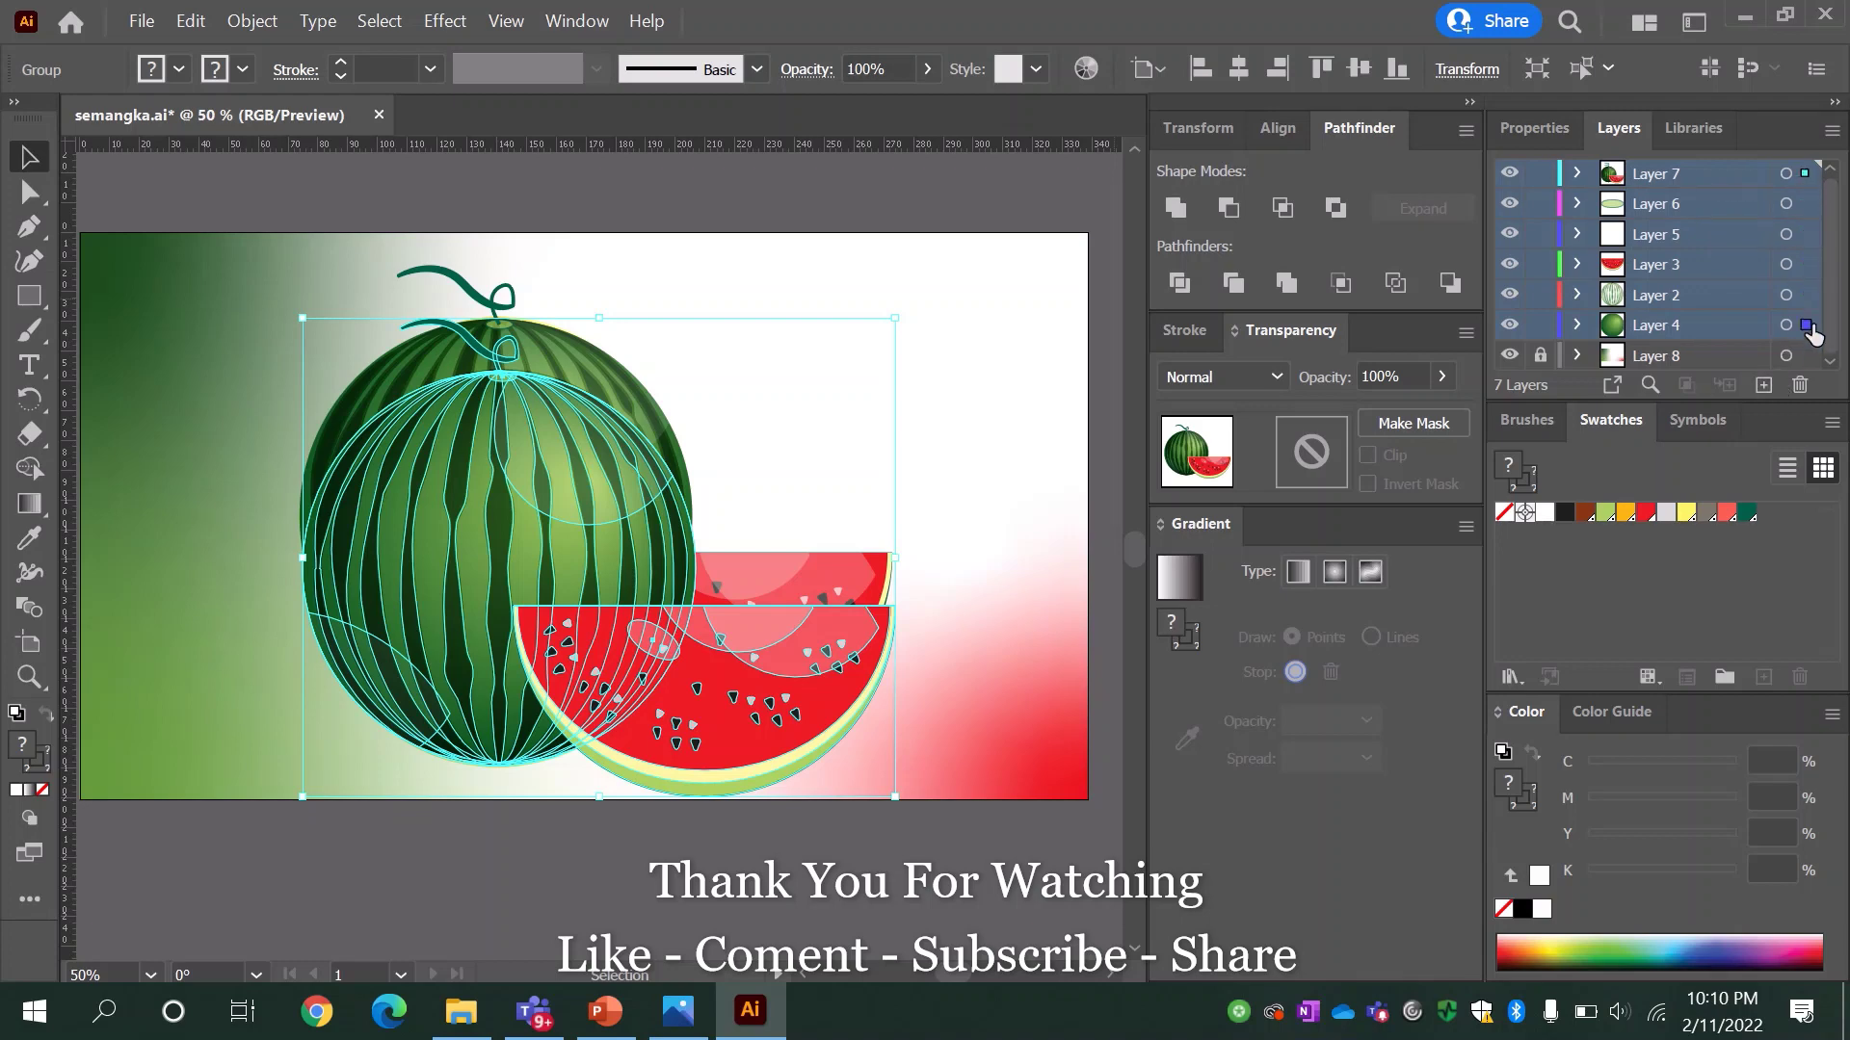
Step: Move the copied group into Layer 4, send it to back, and fill it black
{"action": "left_click_drag", "start_coordinate": [1806, 365], "coordinate": [1805, 342]}
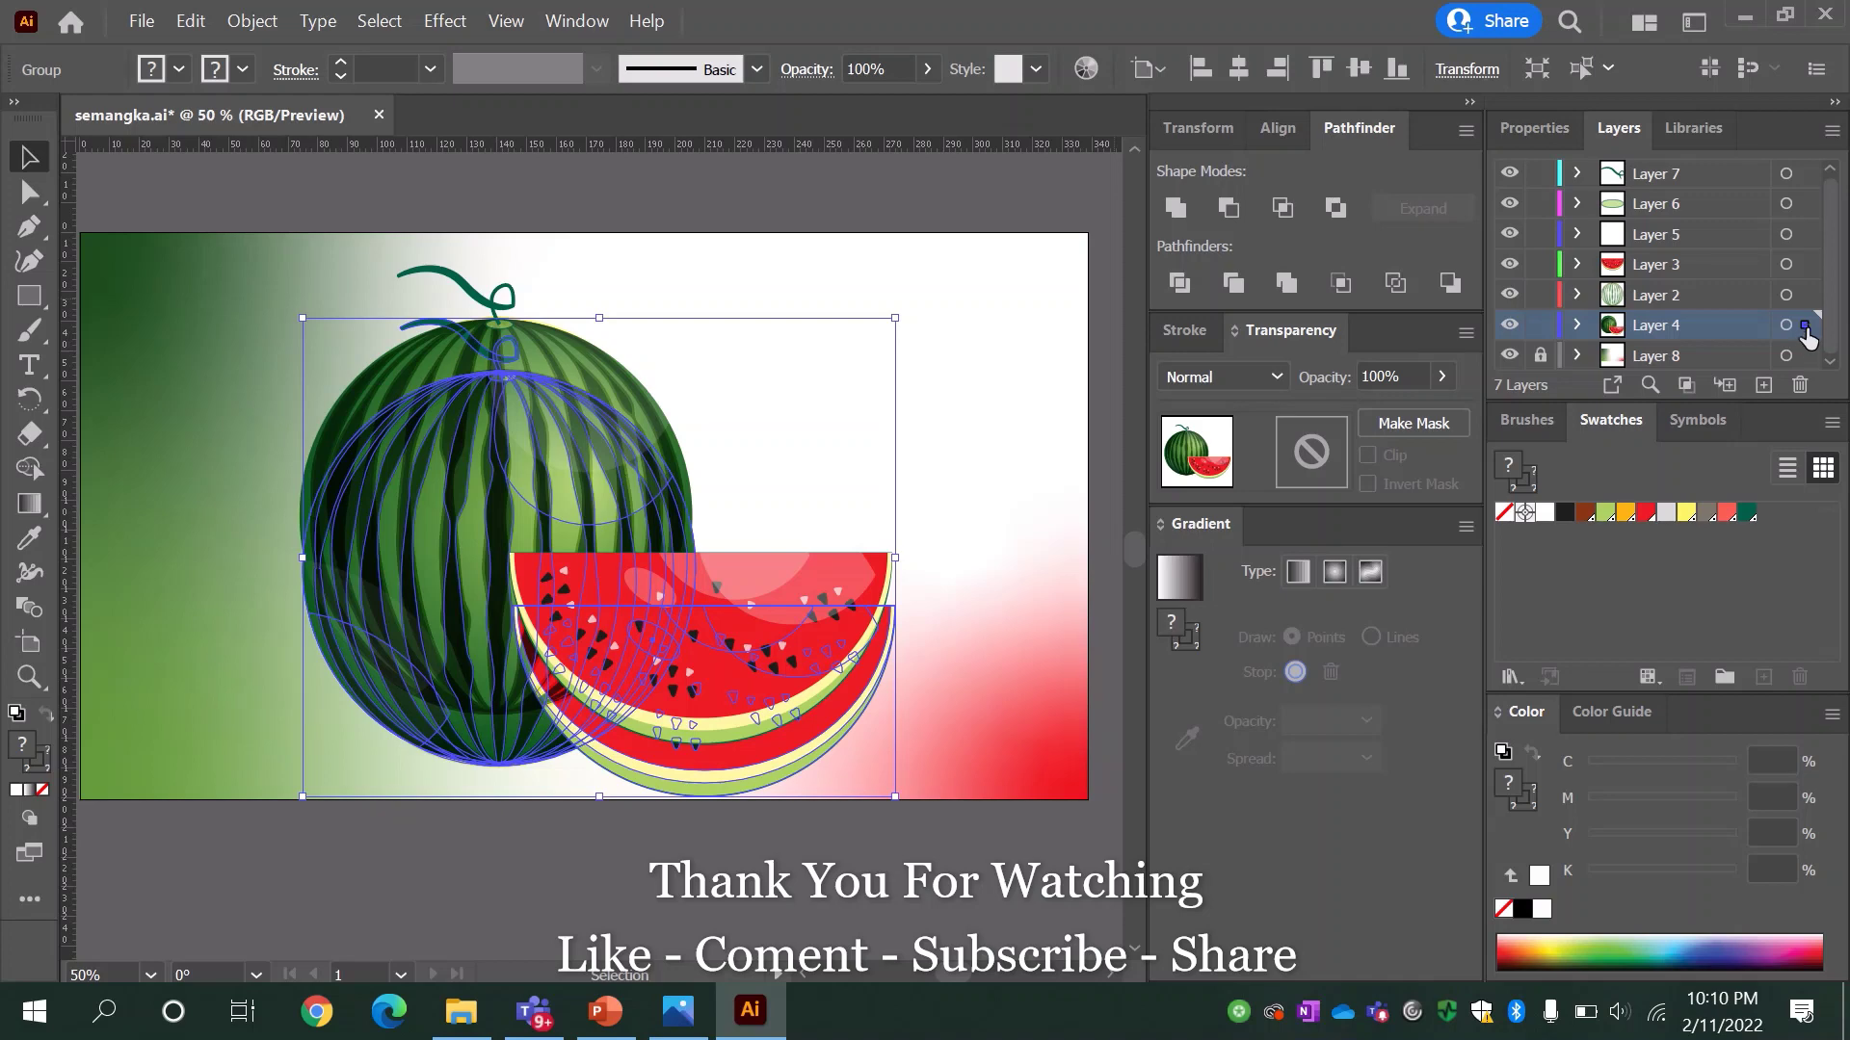
{"action": "left_click", "coordinate": [269, 20]}
{"action": "mouse_move", "coordinate": [361, 75]}
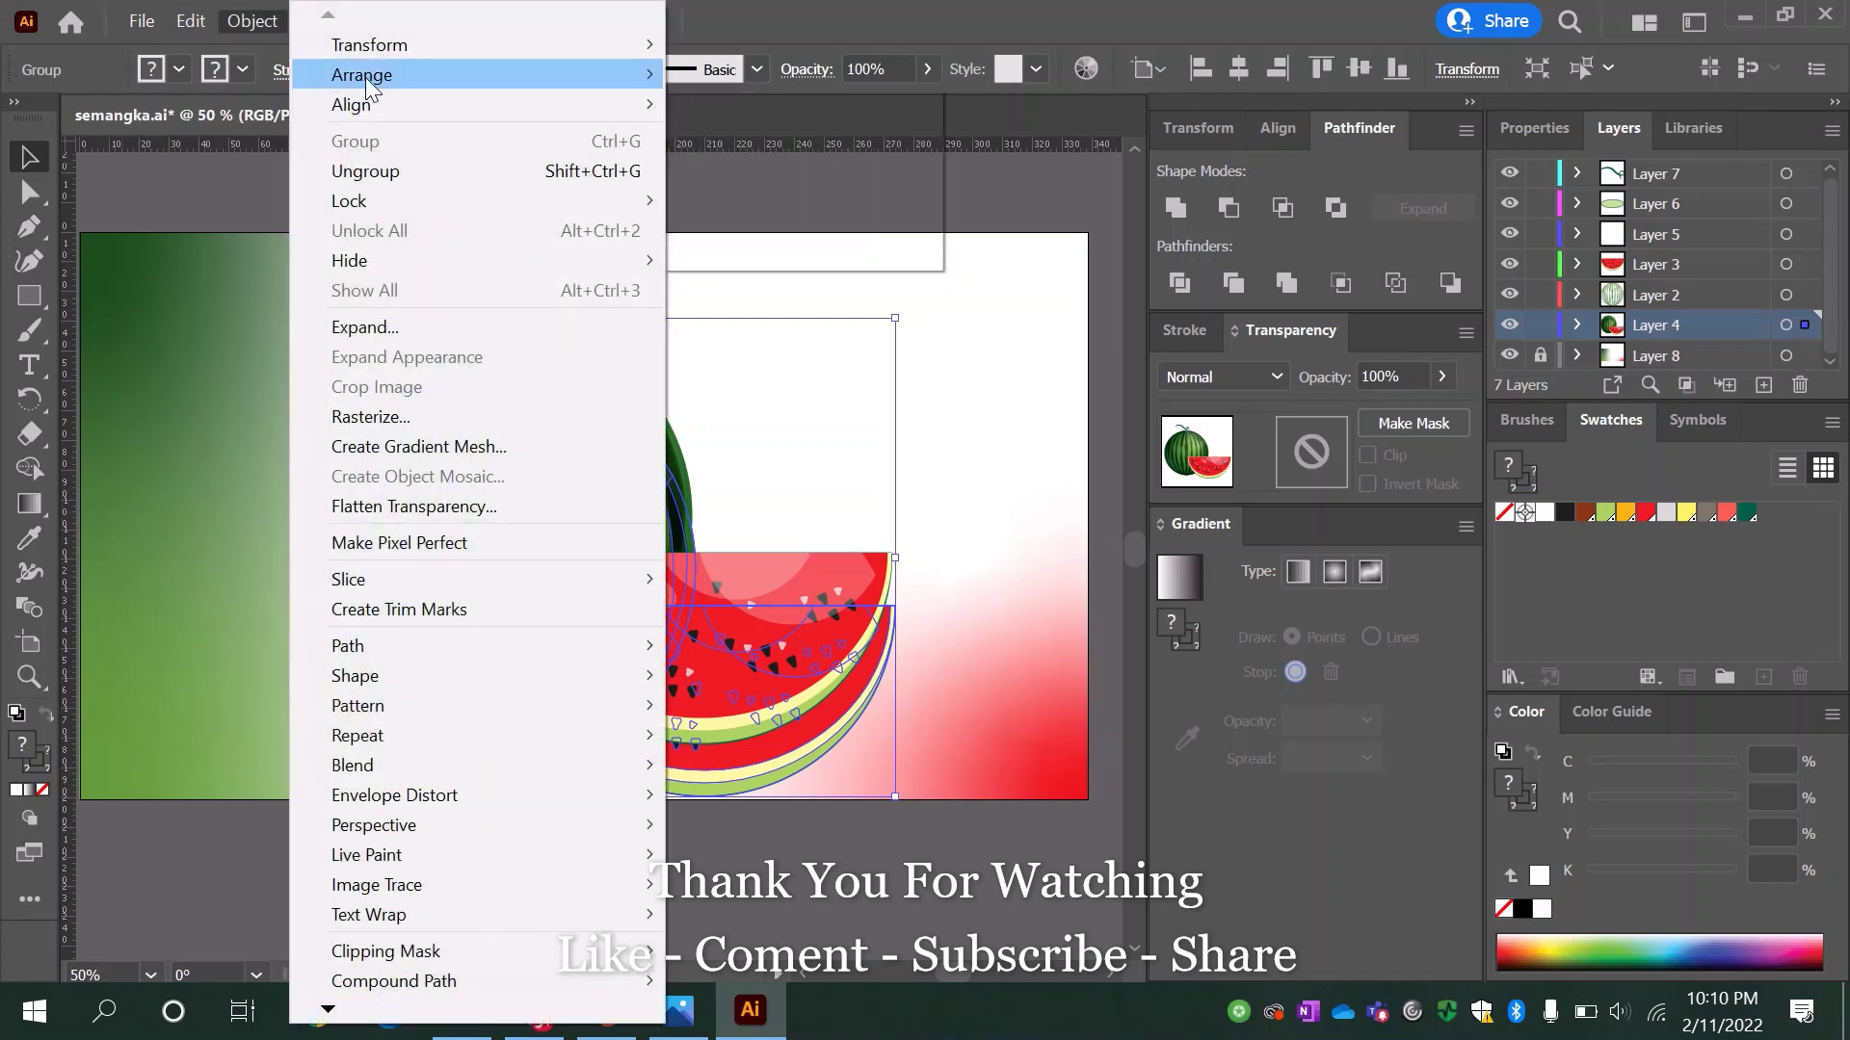
{"action": "left_click", "coordinate": [744, 154]}
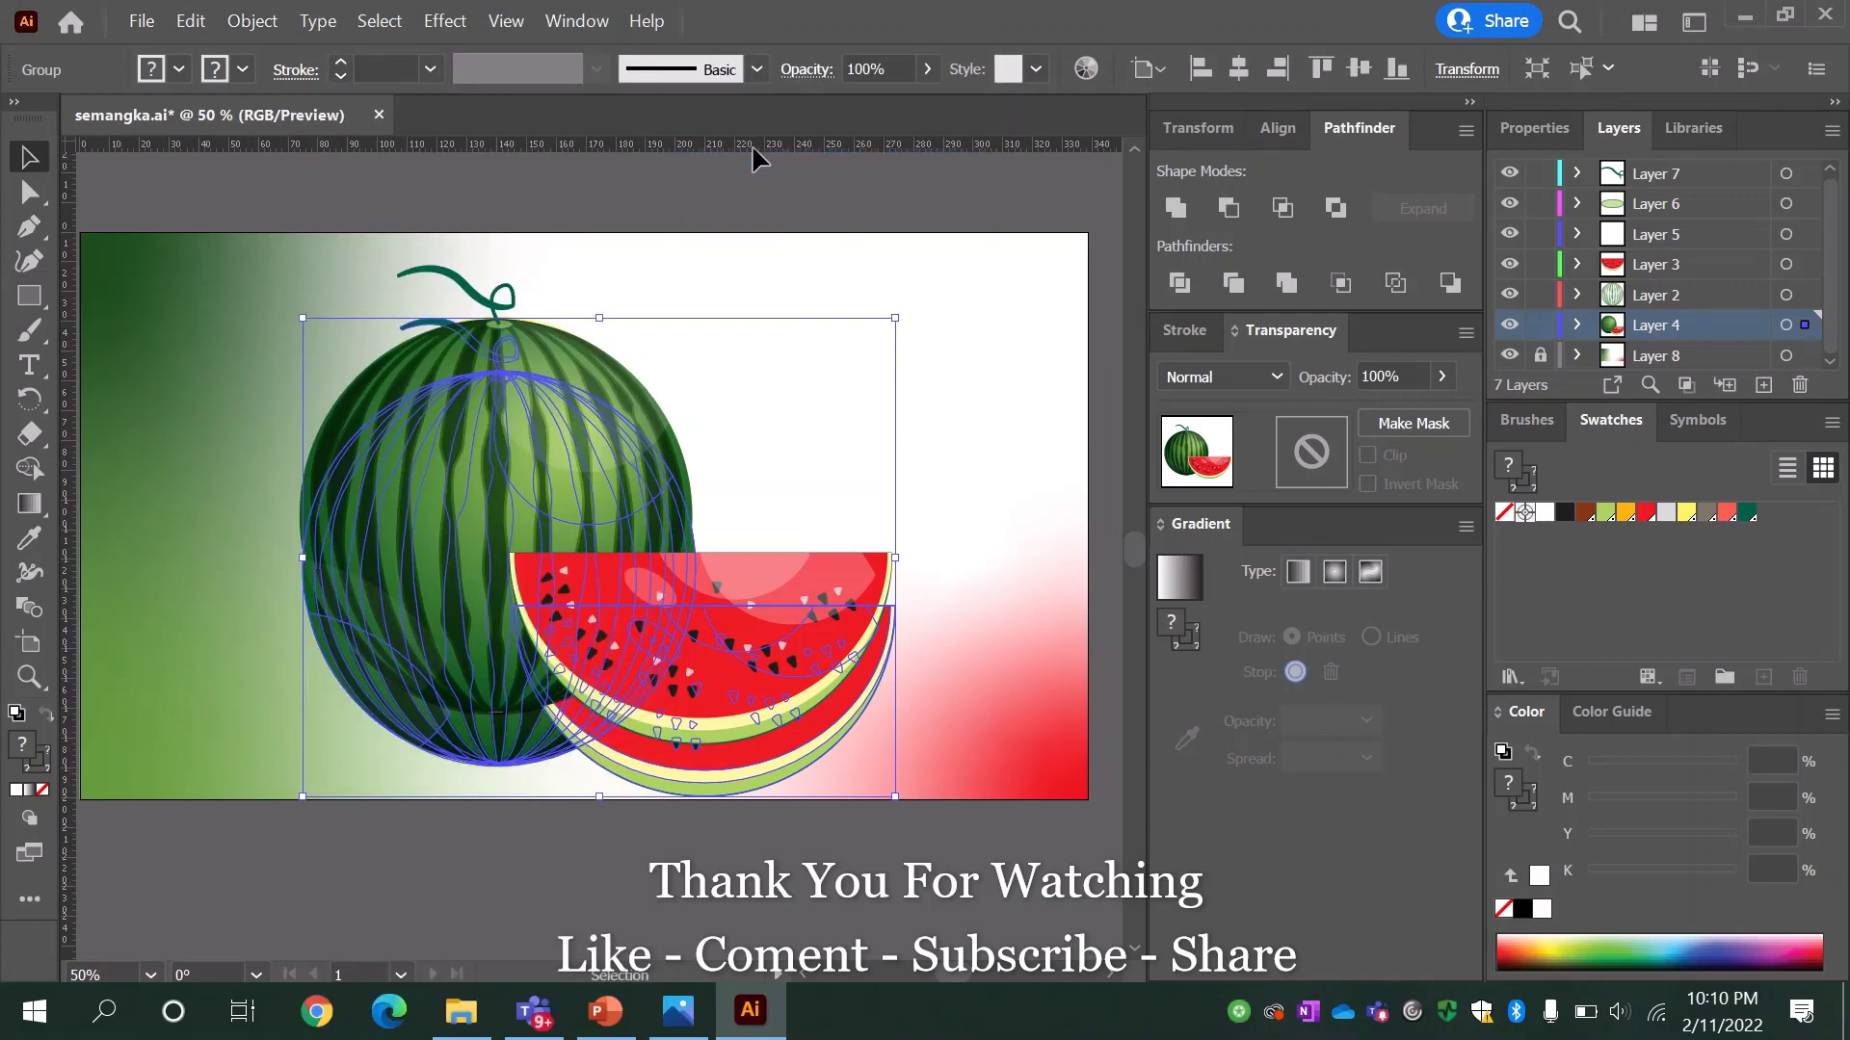
{"action": "left_click", "coordinate": [1563, 512]}
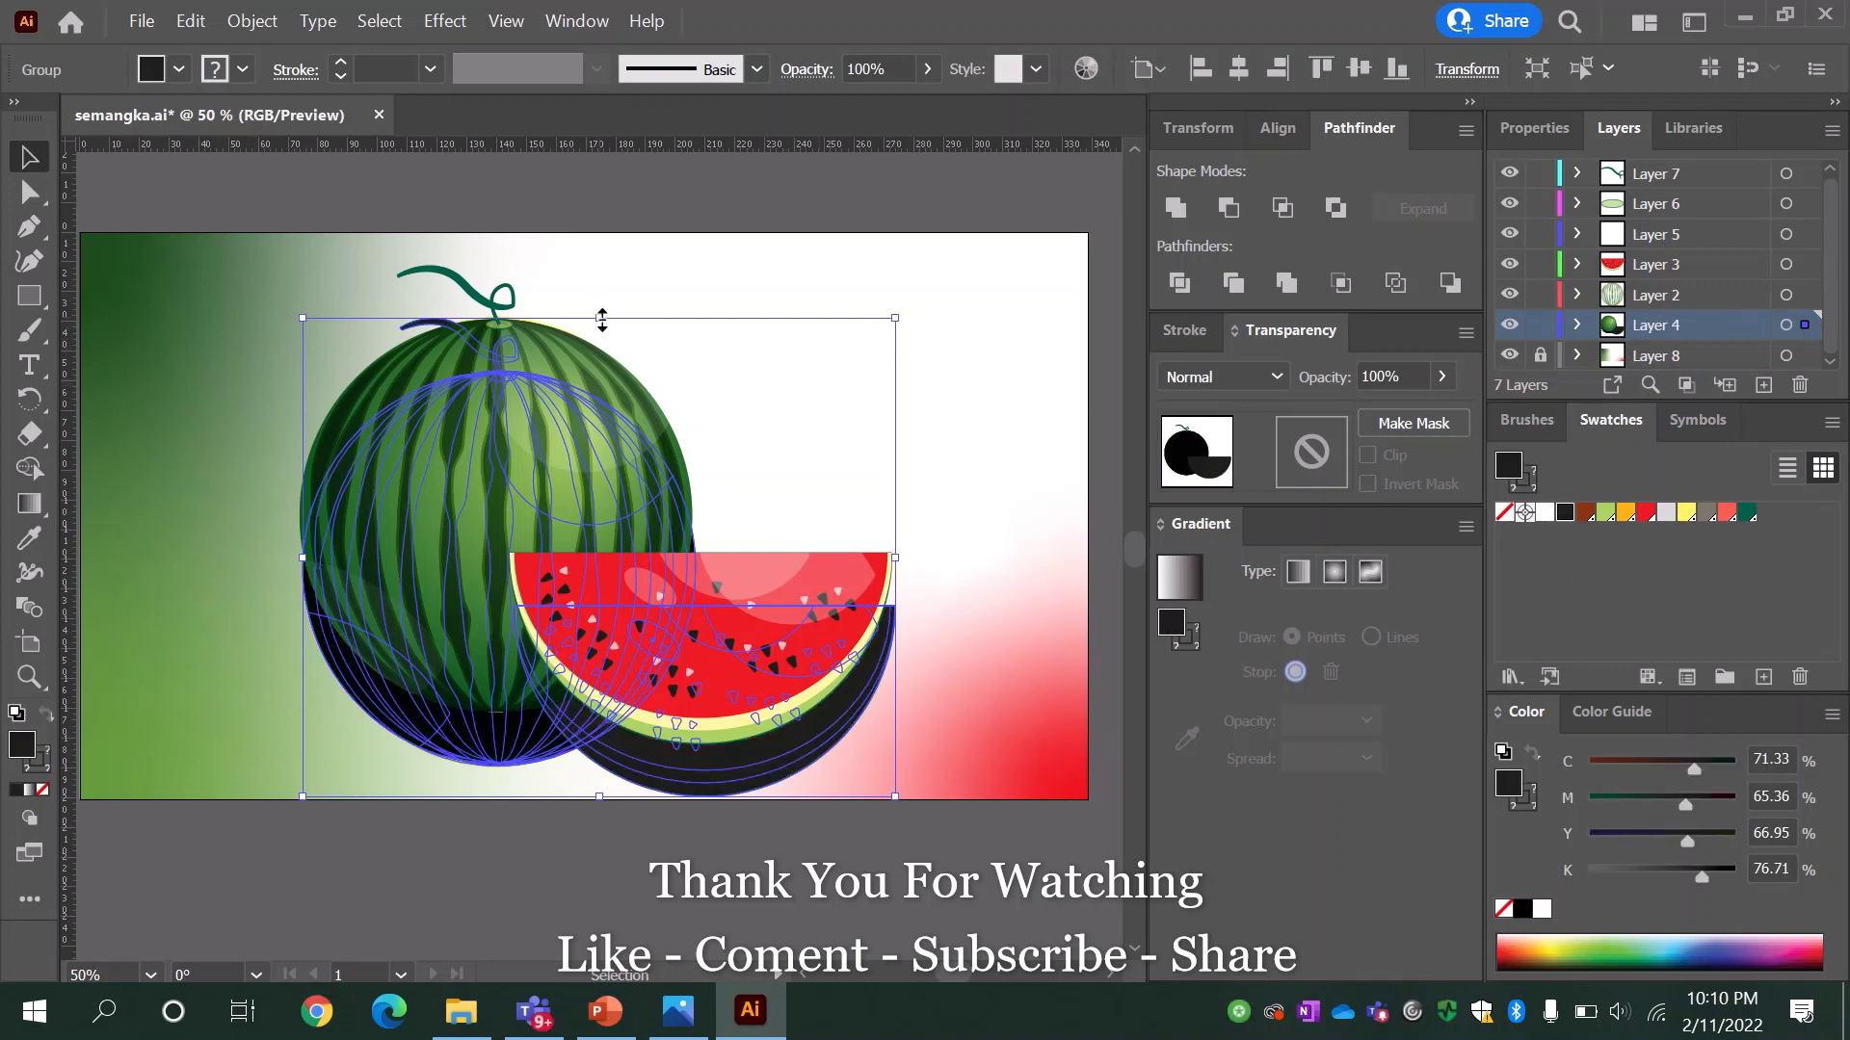
Step: Offset the black copy and set it to Multiply blending at 33% opacity
{"action": "left_click_drag", "start_coordinate": [695, 770], "coordinate": [721, 713]}
{"action": "left_click", "coordinate": [1273, 376]}
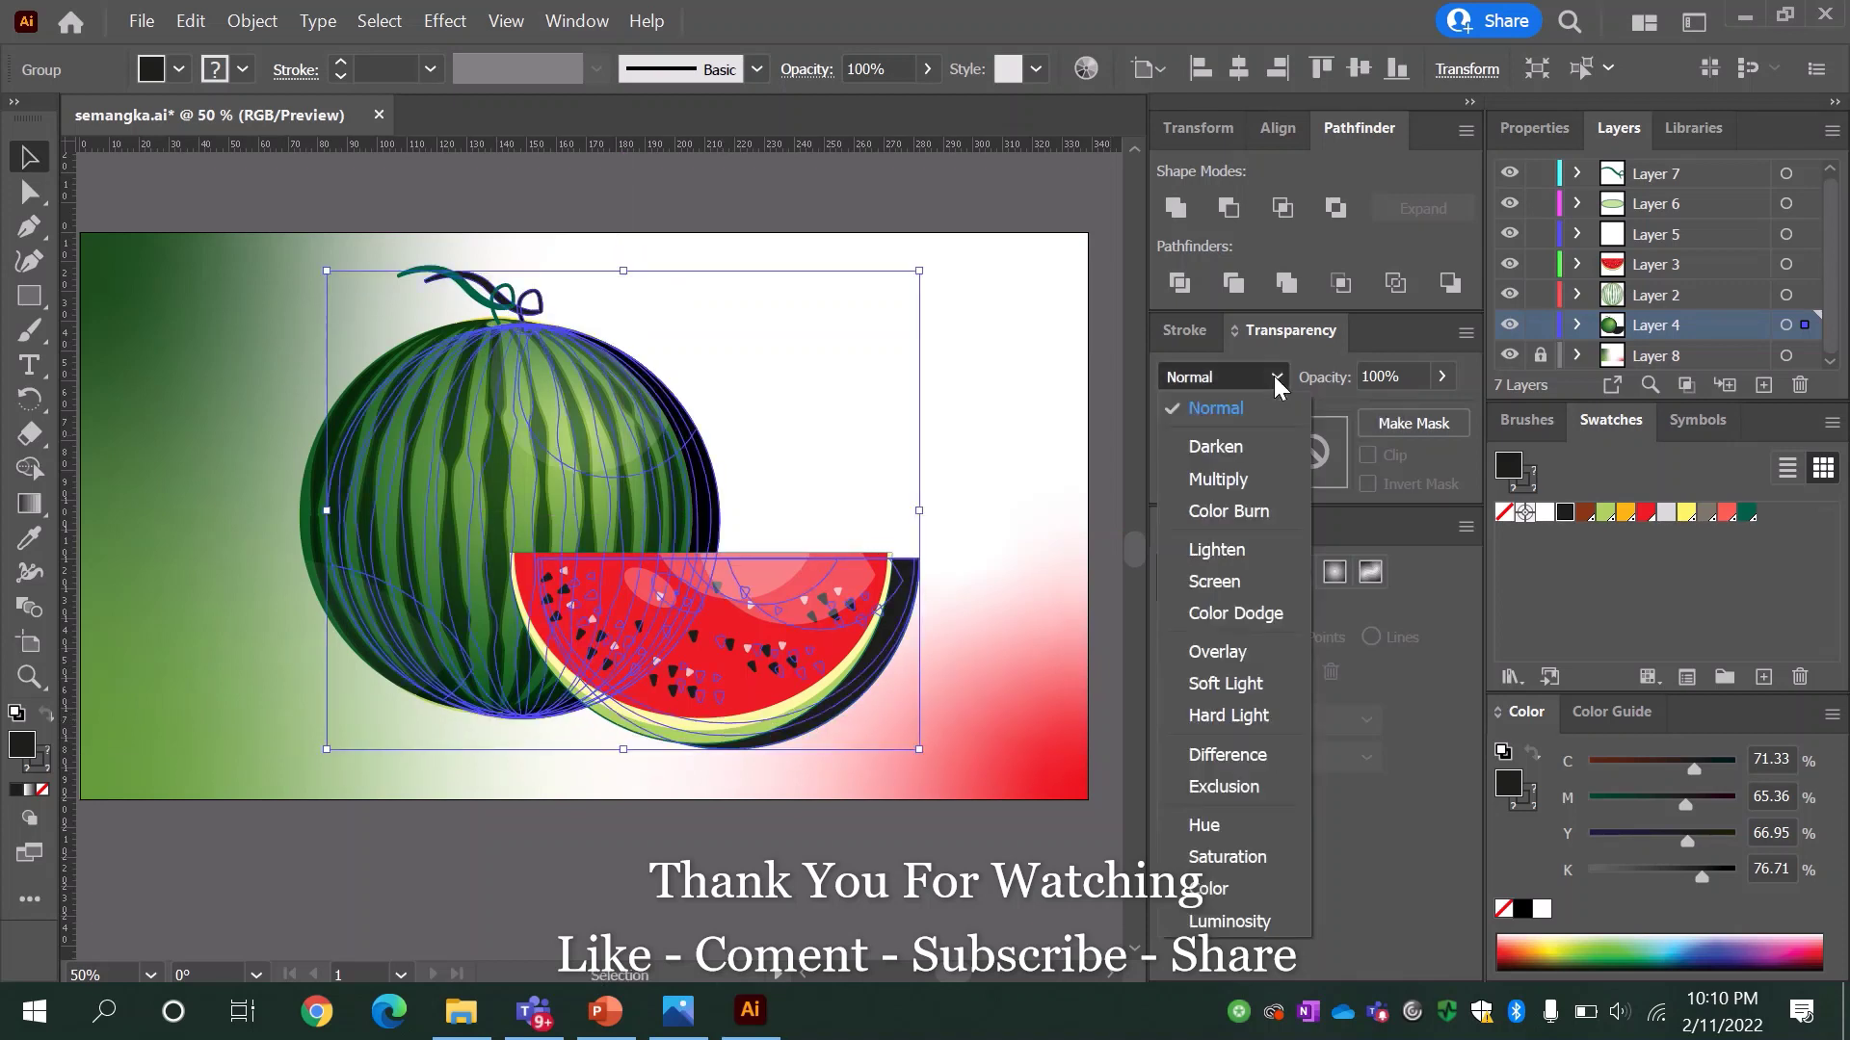
{"action": "left_click", "coordinate": [1204, 479]}
{"action": "left_click", "coordinate": [1441, 376]}
{"action": "left_click_drag", "start_coordinate": [1400, 421], "coordinate": [1361, 423]}
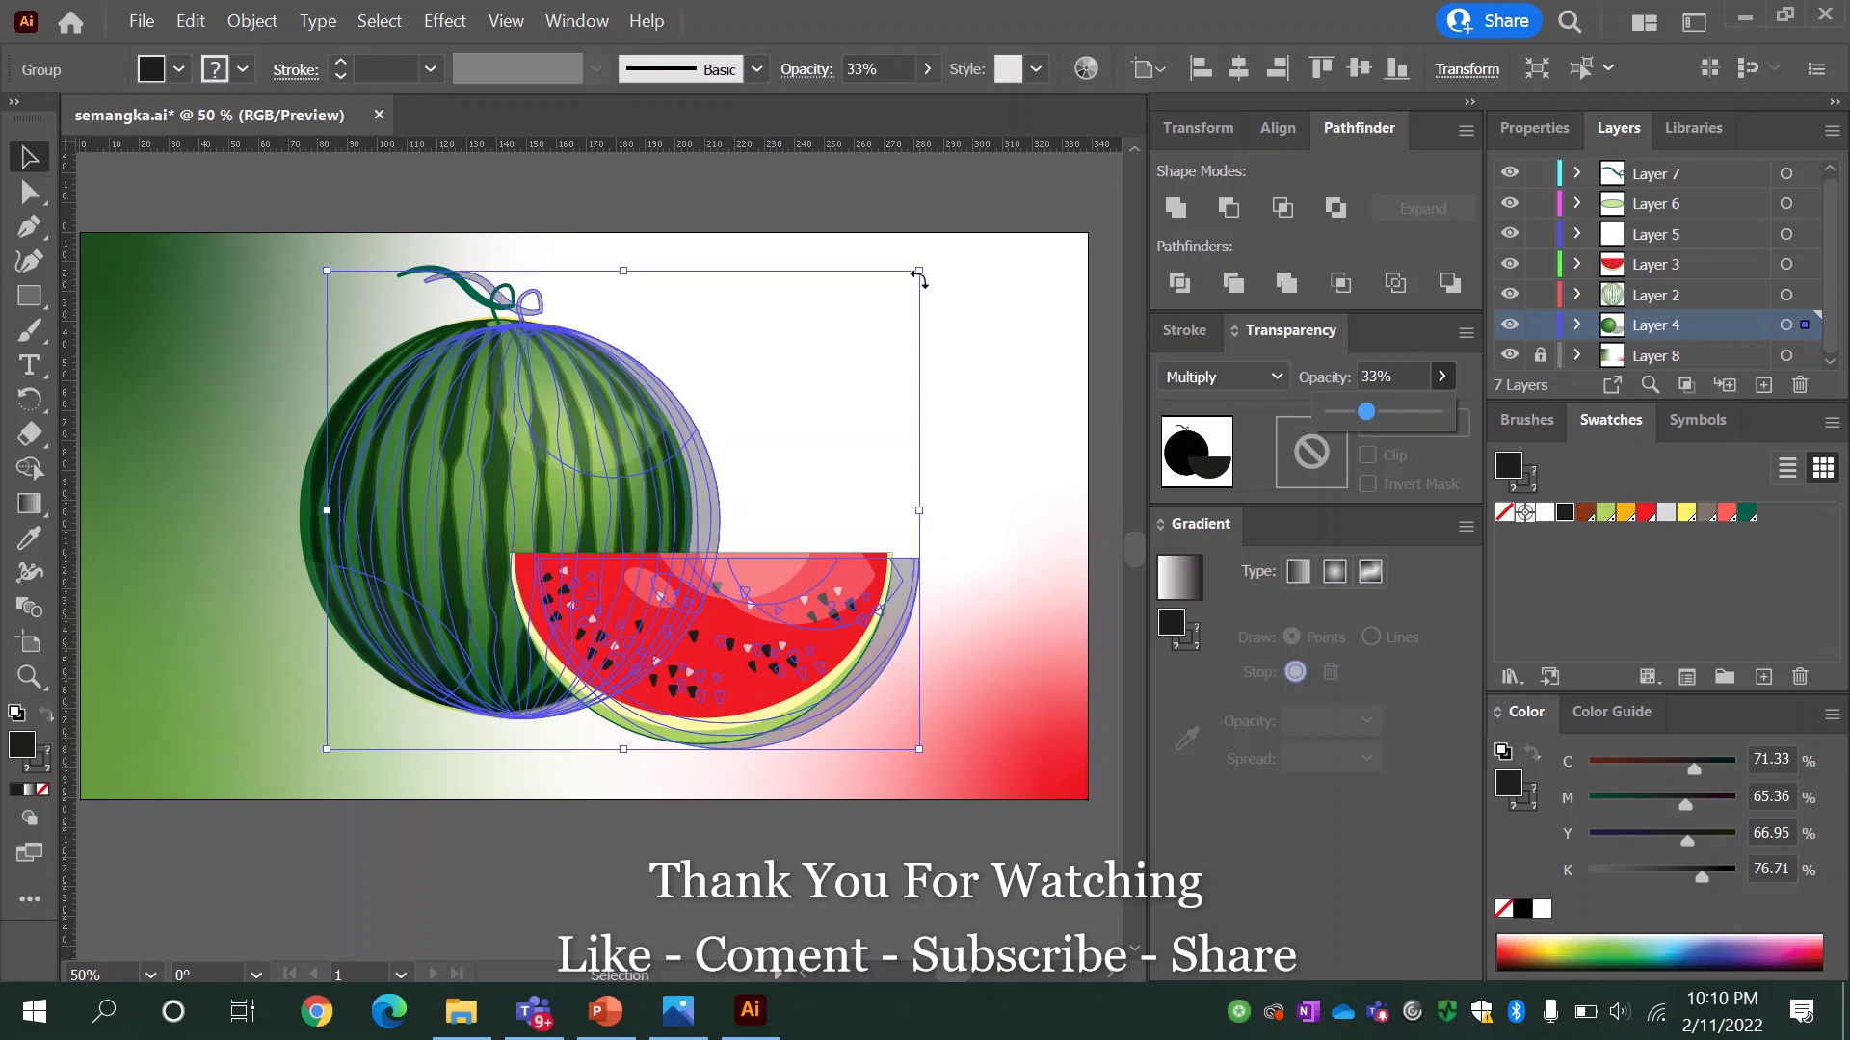
Step: Squash the shadow vertically from its top edge and nudge it up and right beneath the watermelons
{"action": "left_click_drag", "start_coordinate": [621, 269], "coordinate": [623, 401]}
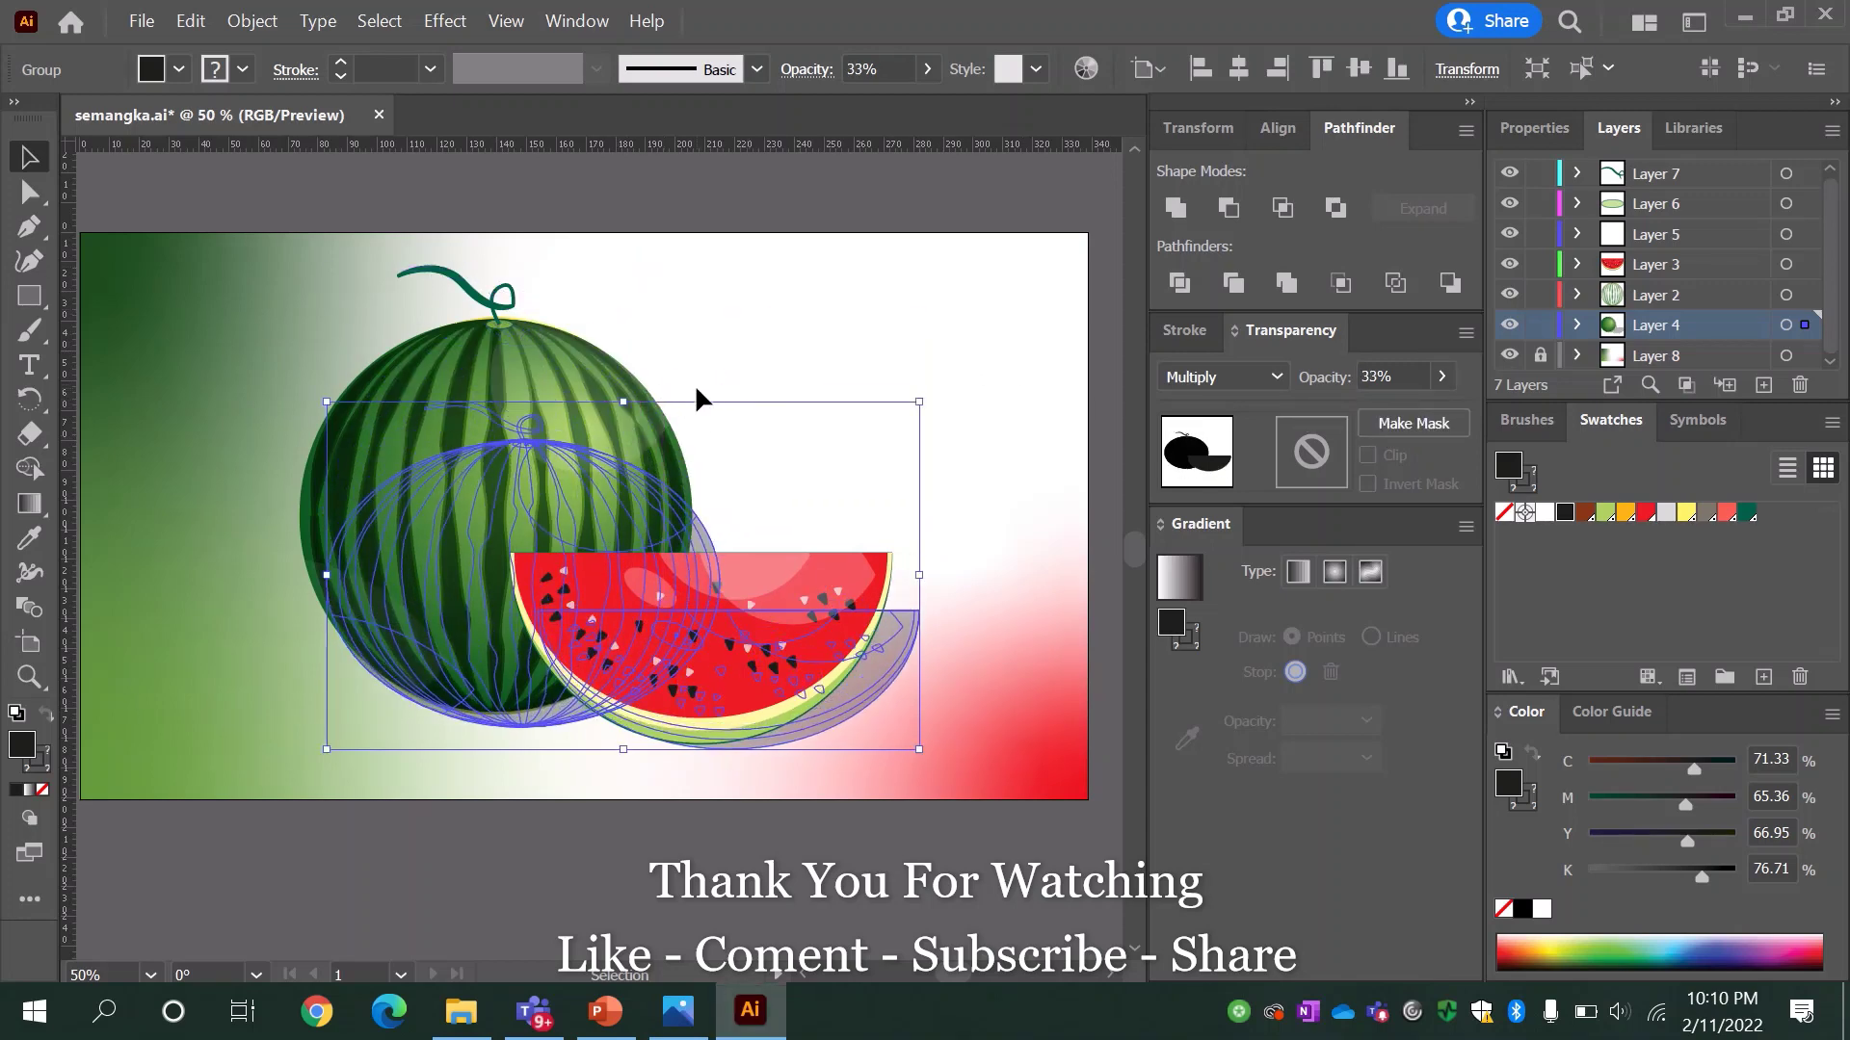
{"action": "left_click", "coordinate": [240, 21]}
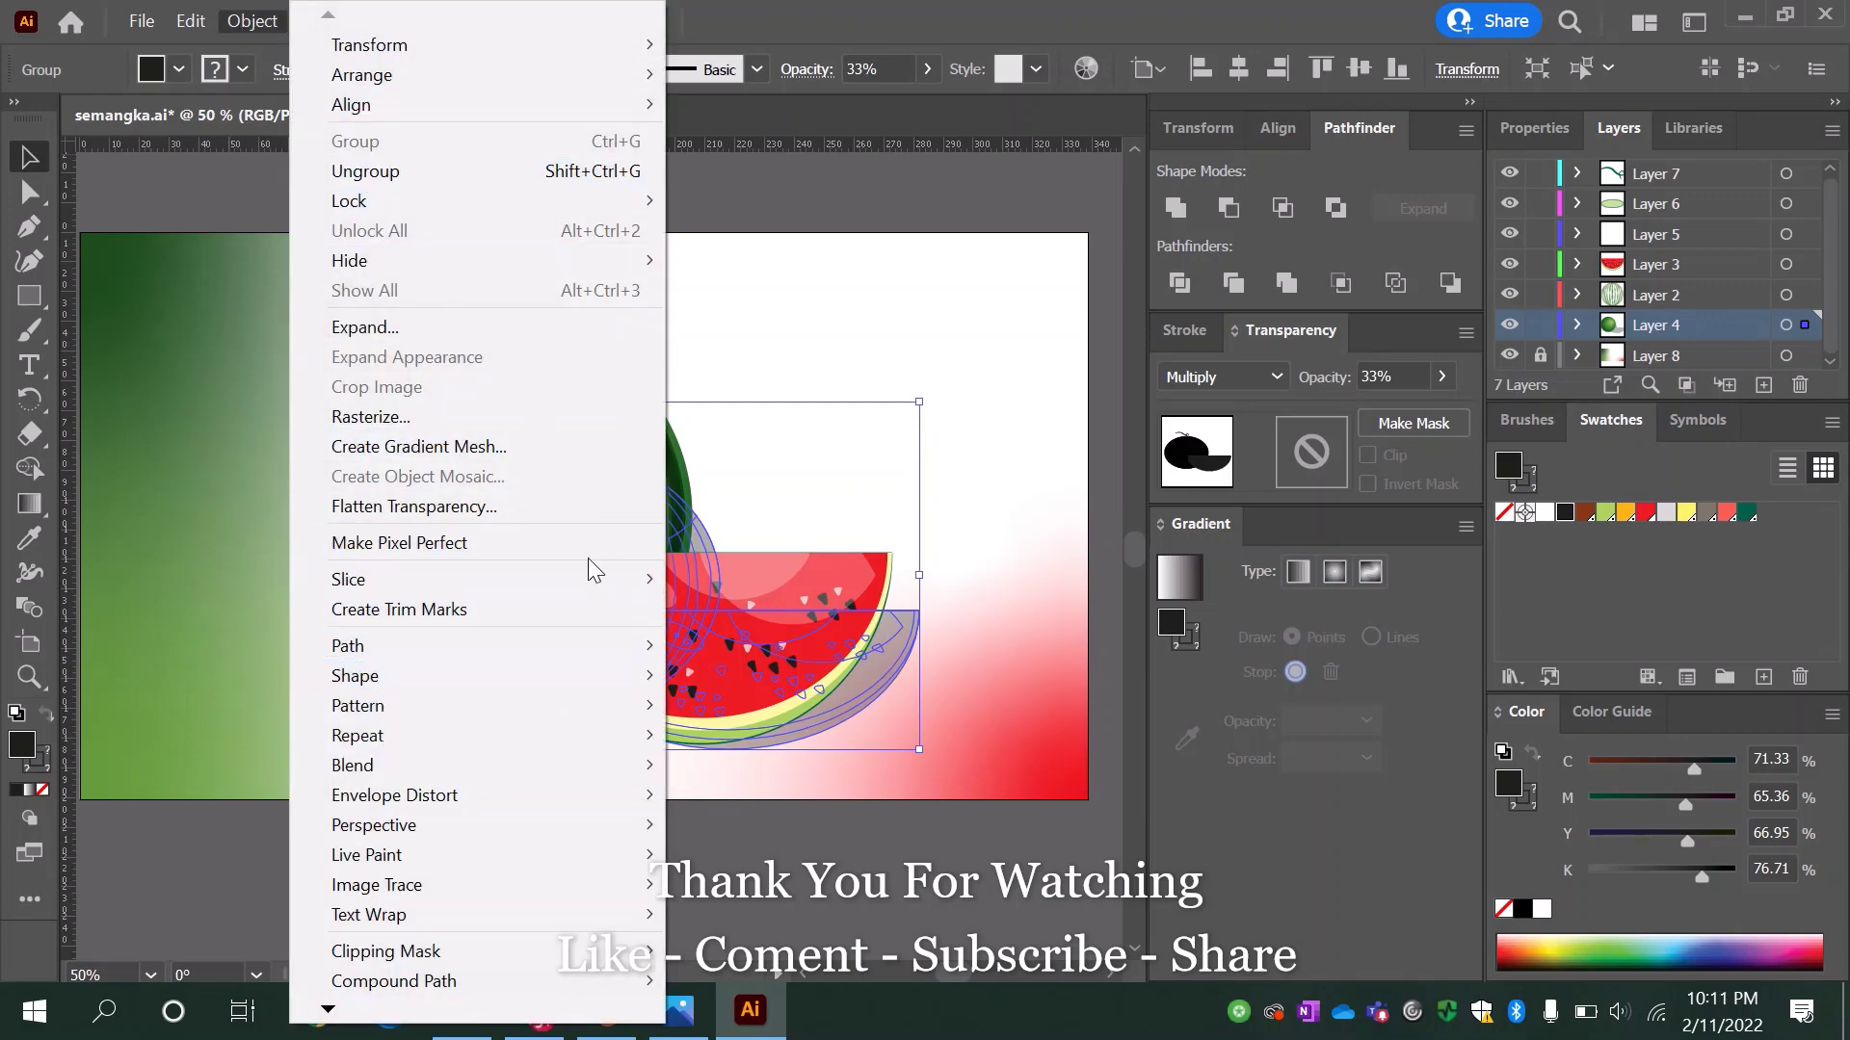
{"action": "key", "text": "Escape"}
{"action": "left_click", "coordinate": [727, 189]}
{"action": "left_click", "coordinate": [696, 489]}
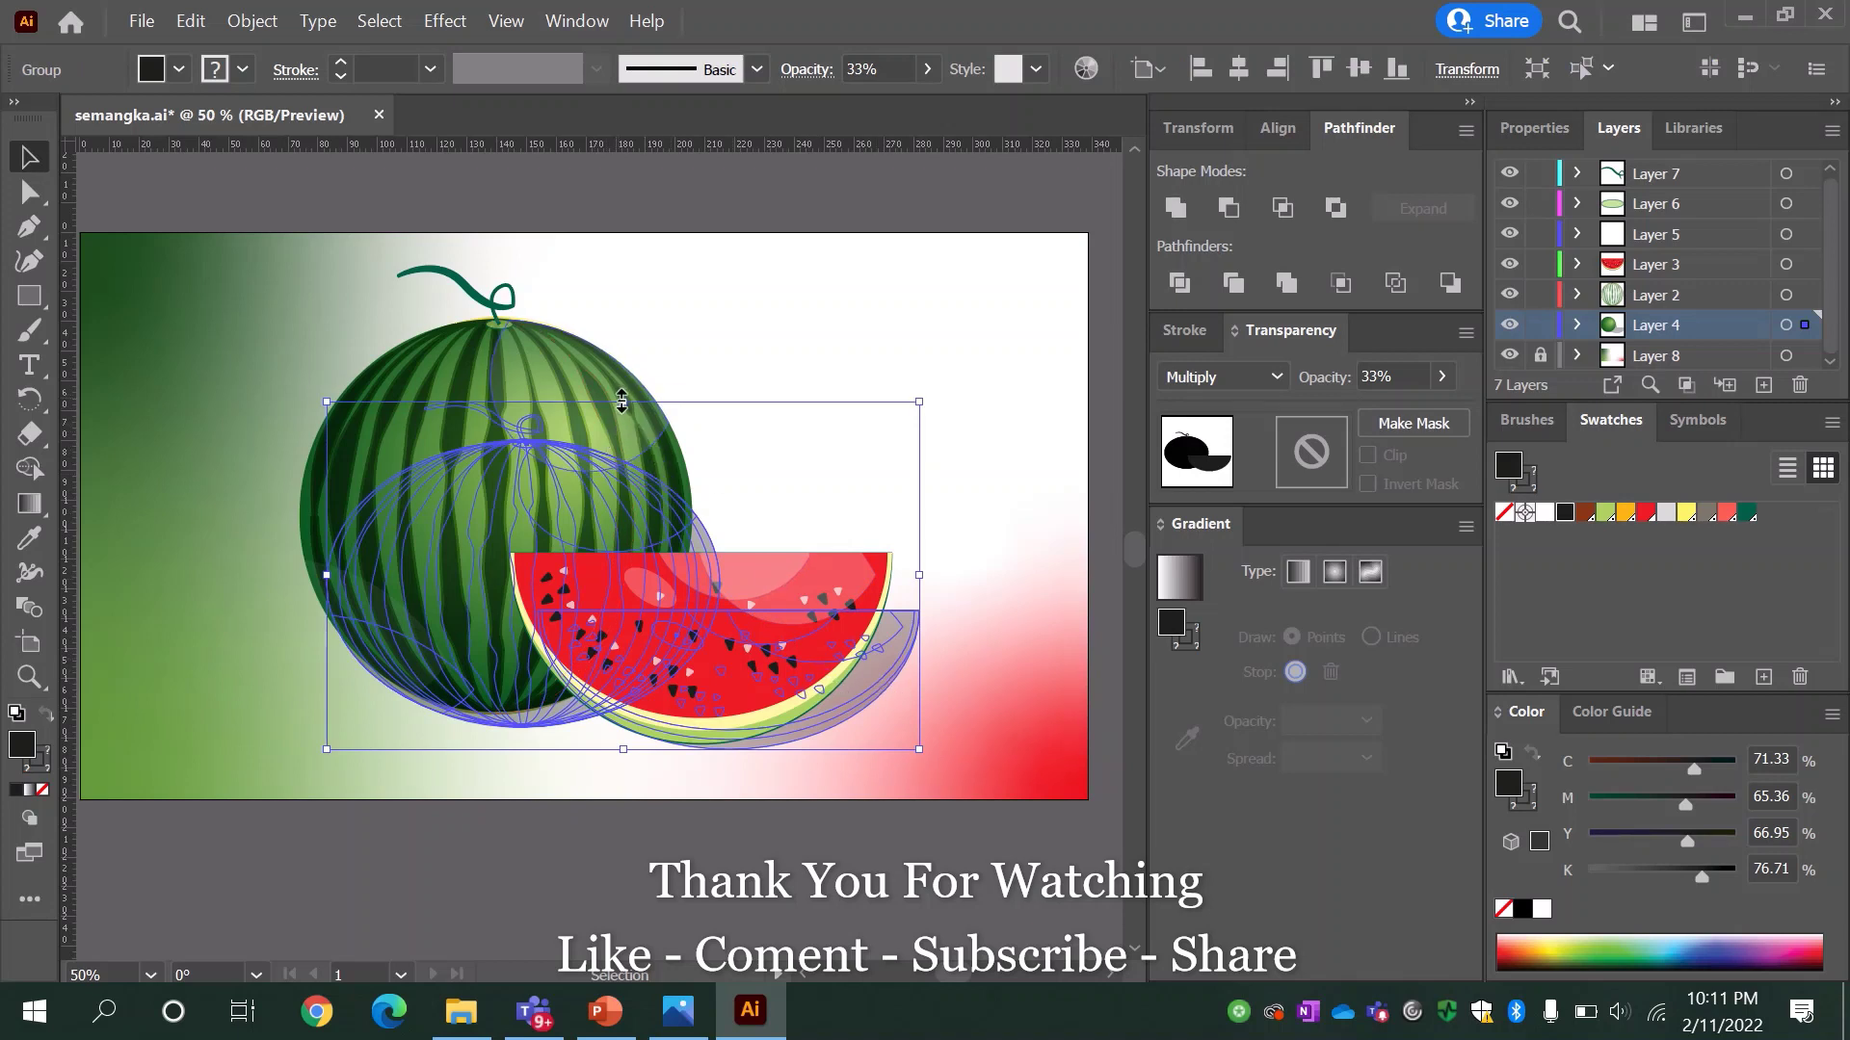
{"action": "left_click_drag", "start_coordinate": [623, 402], "coordinate": [628, 427]}
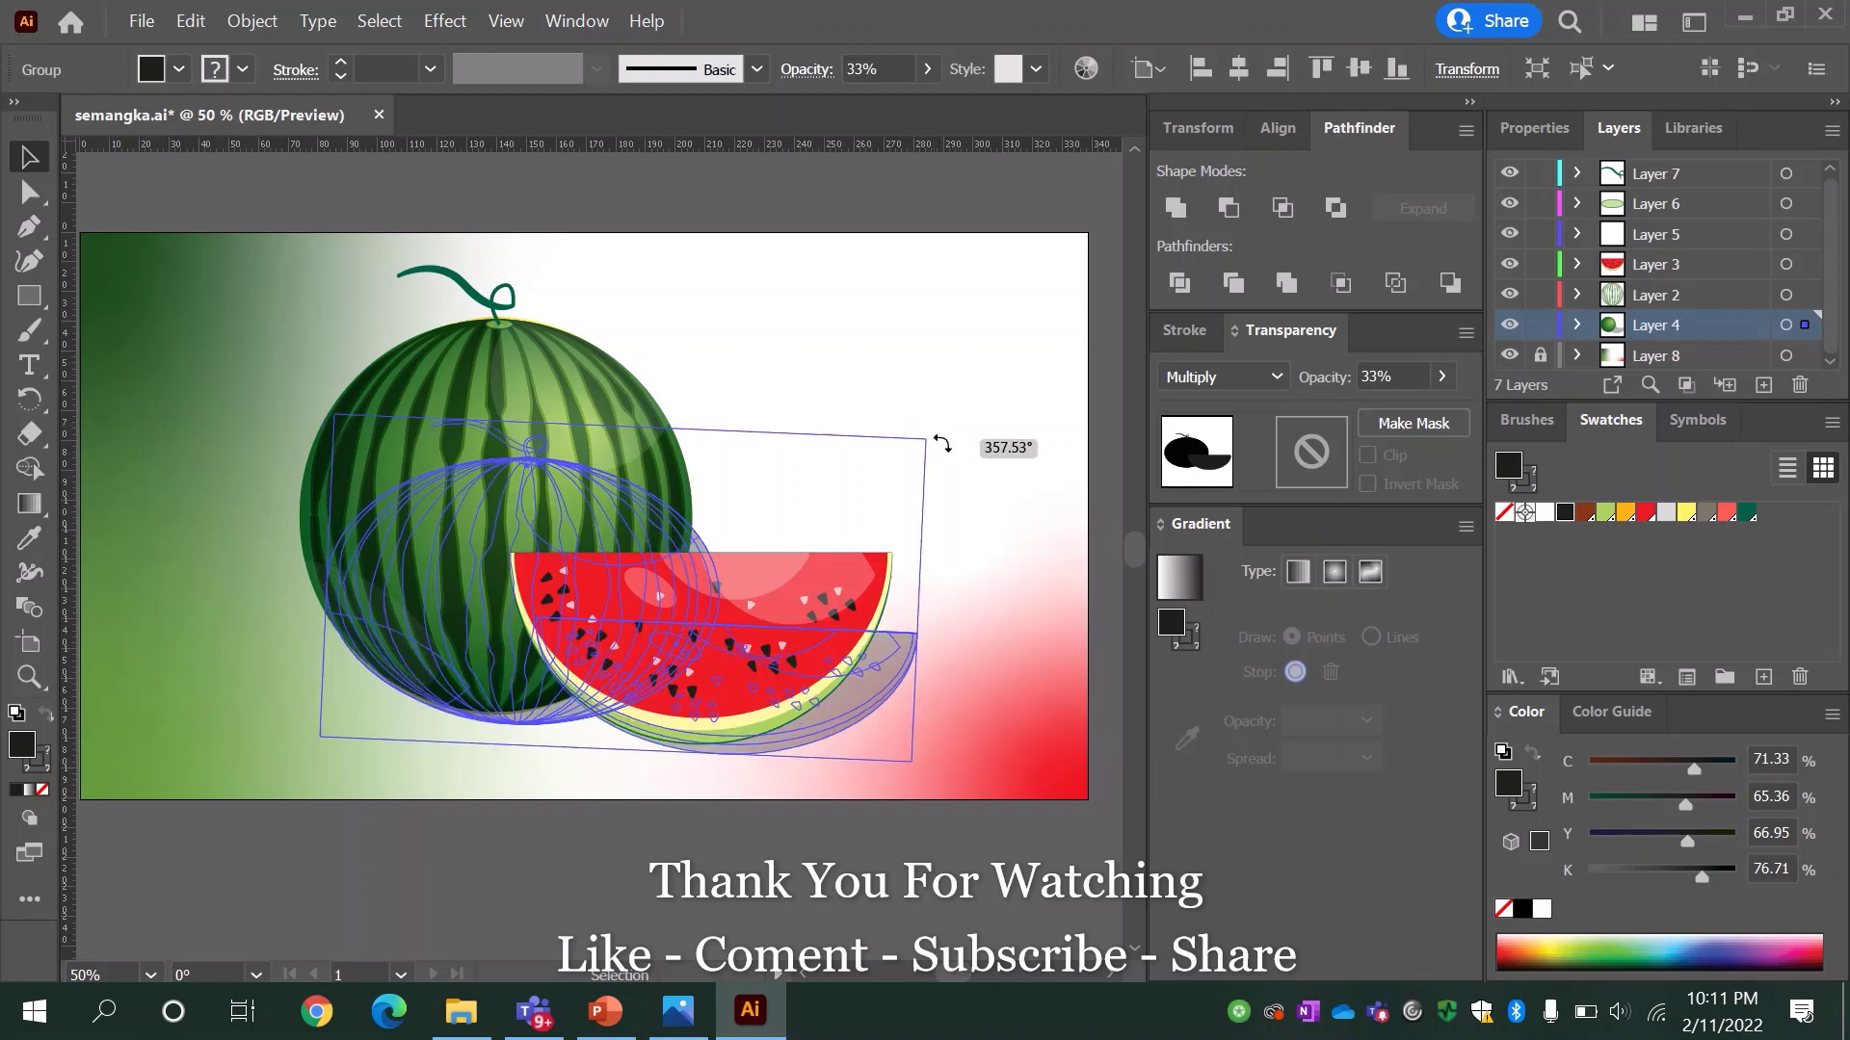
{"action": "left_click_drag", "start_coordinate": [942, 438], "coordinate": [946, 452]}
{"action": "left_click", "coordinate": [737, 216]}
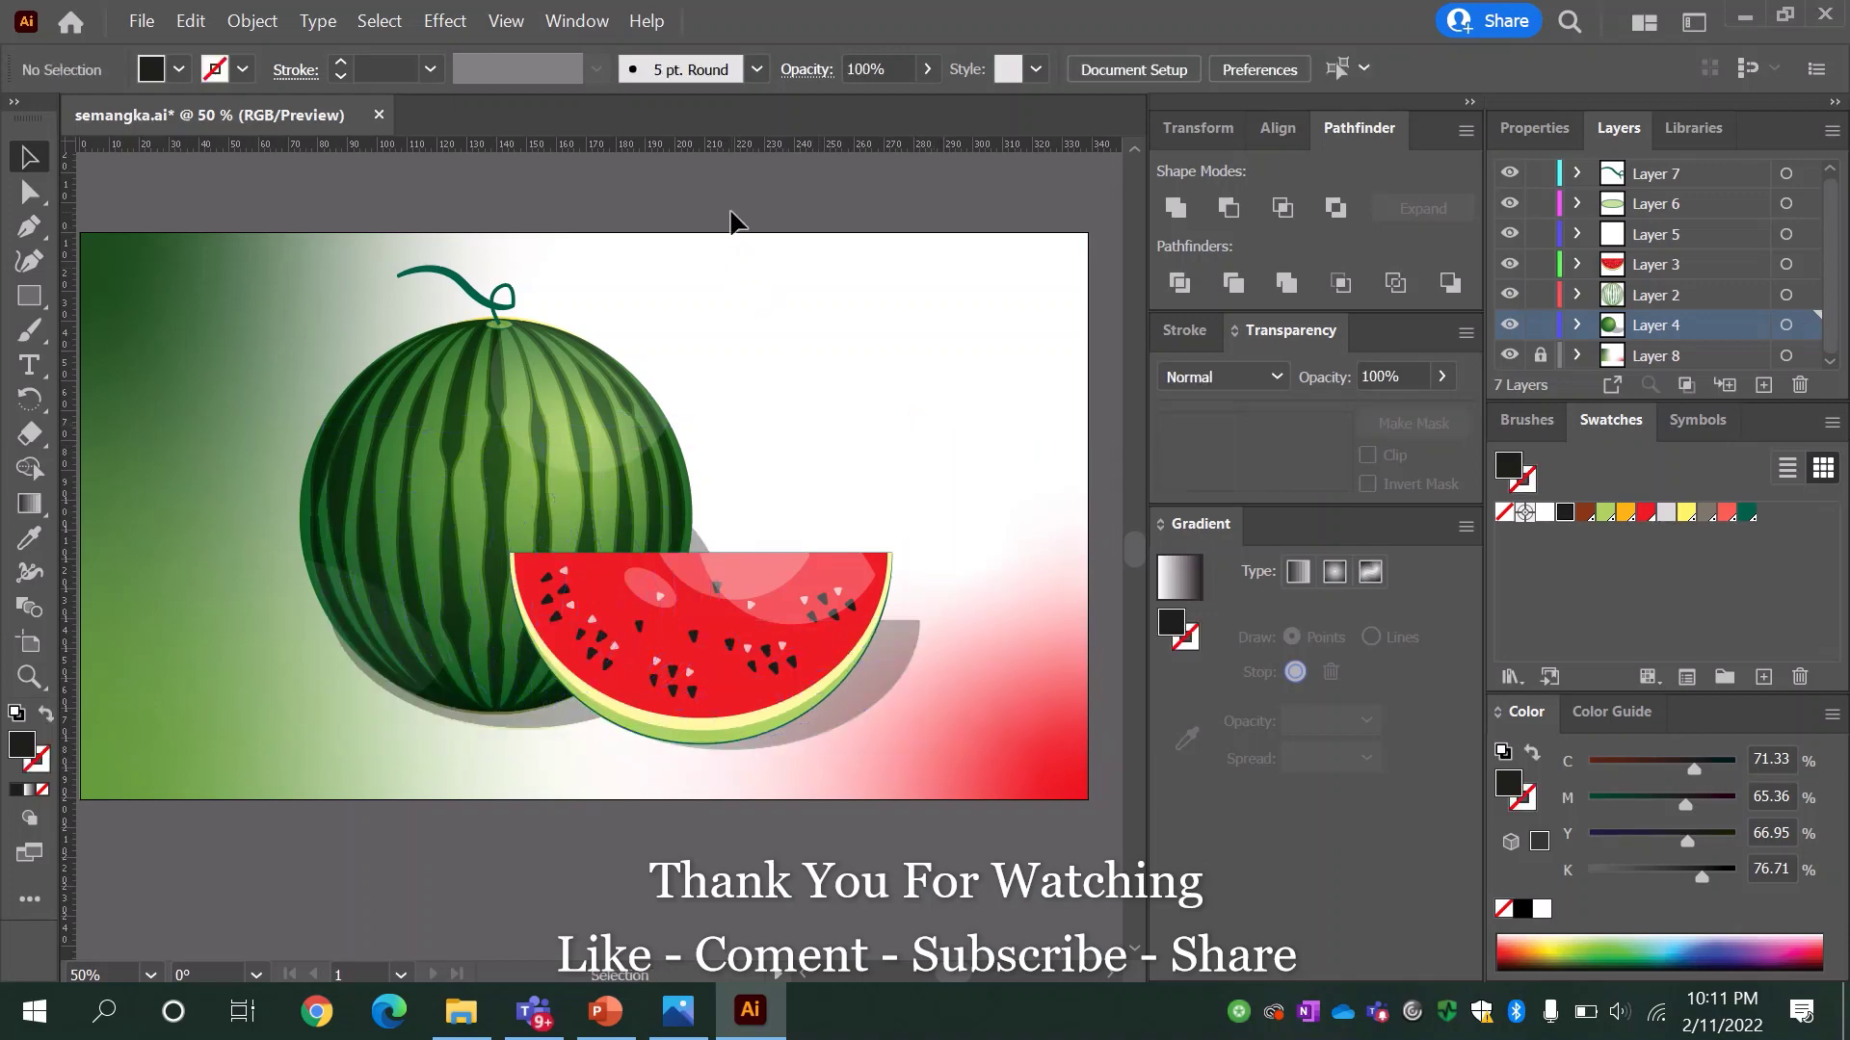
{"action": "left_click_drag", "start_coordinate": [886, 666], "coordinate": [892, 655]}
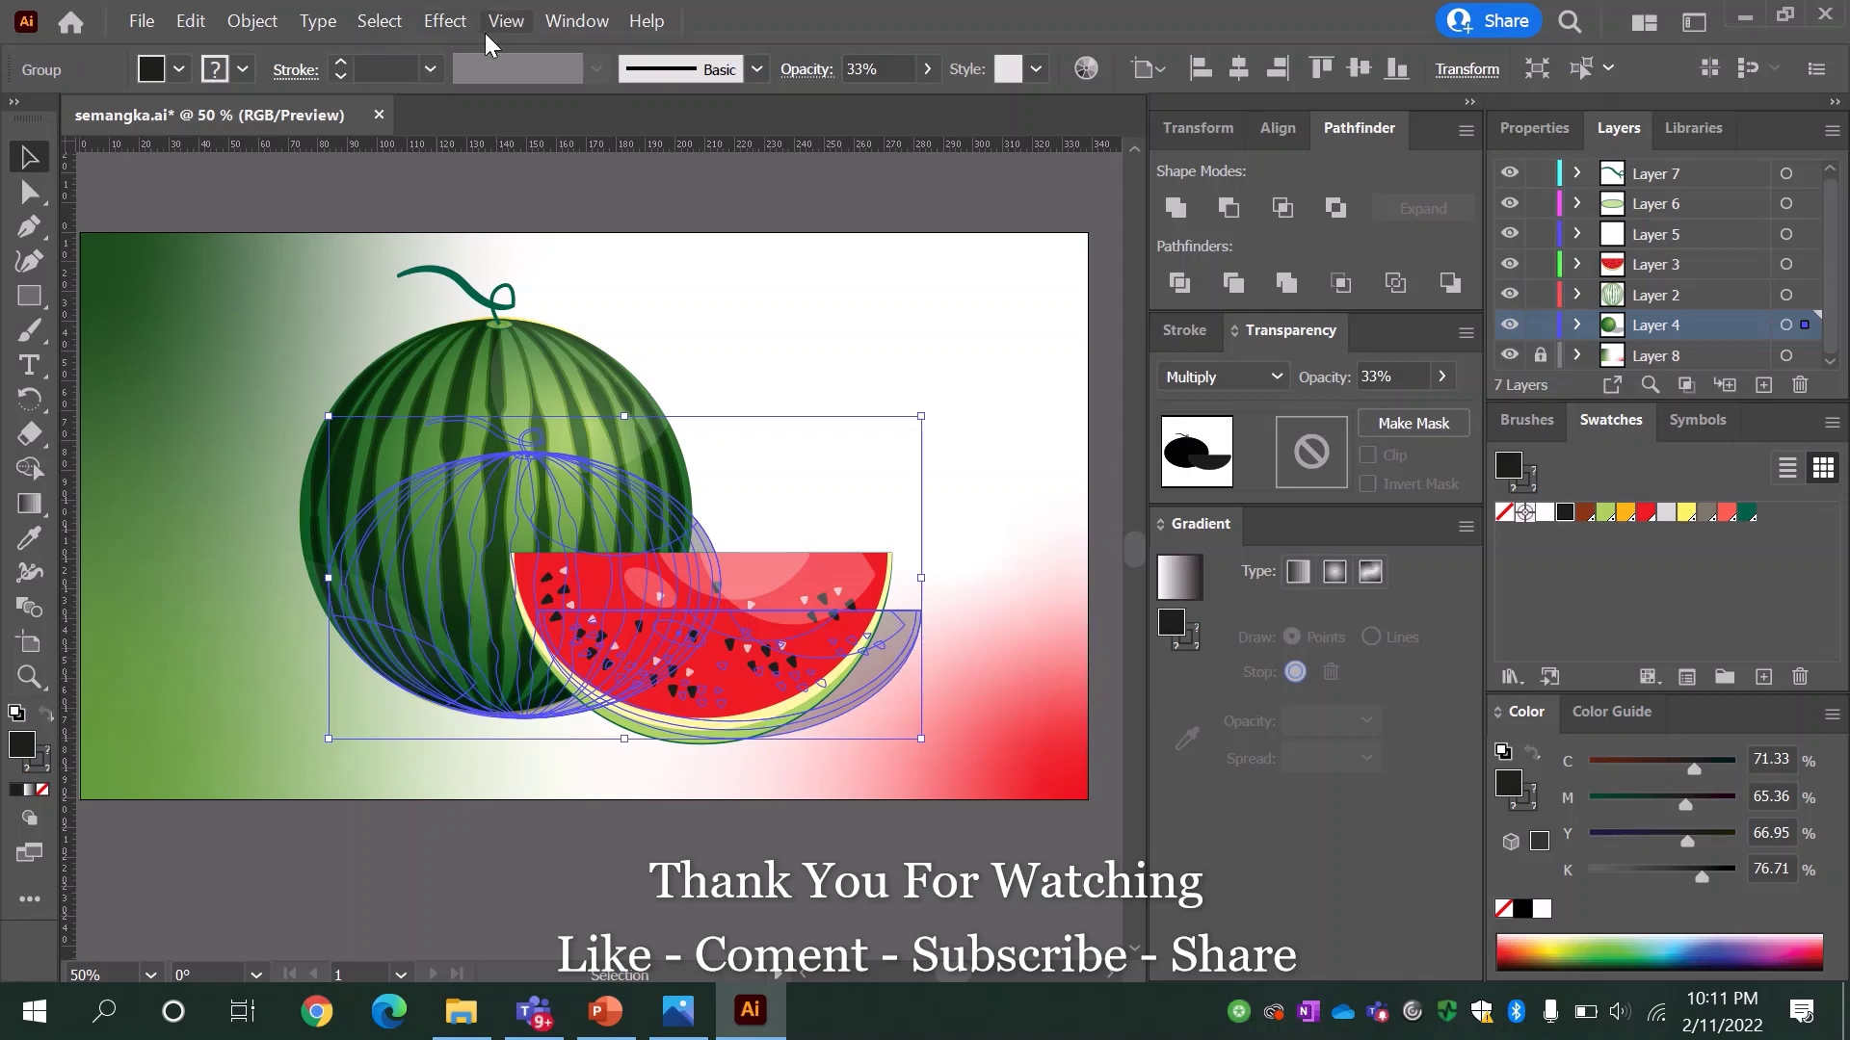
Step: Apply a 10-pixel Gaussian Blur to the shadow group, then preview and reselect it
{"action": "left_click", "coordinate": [444, 21]}
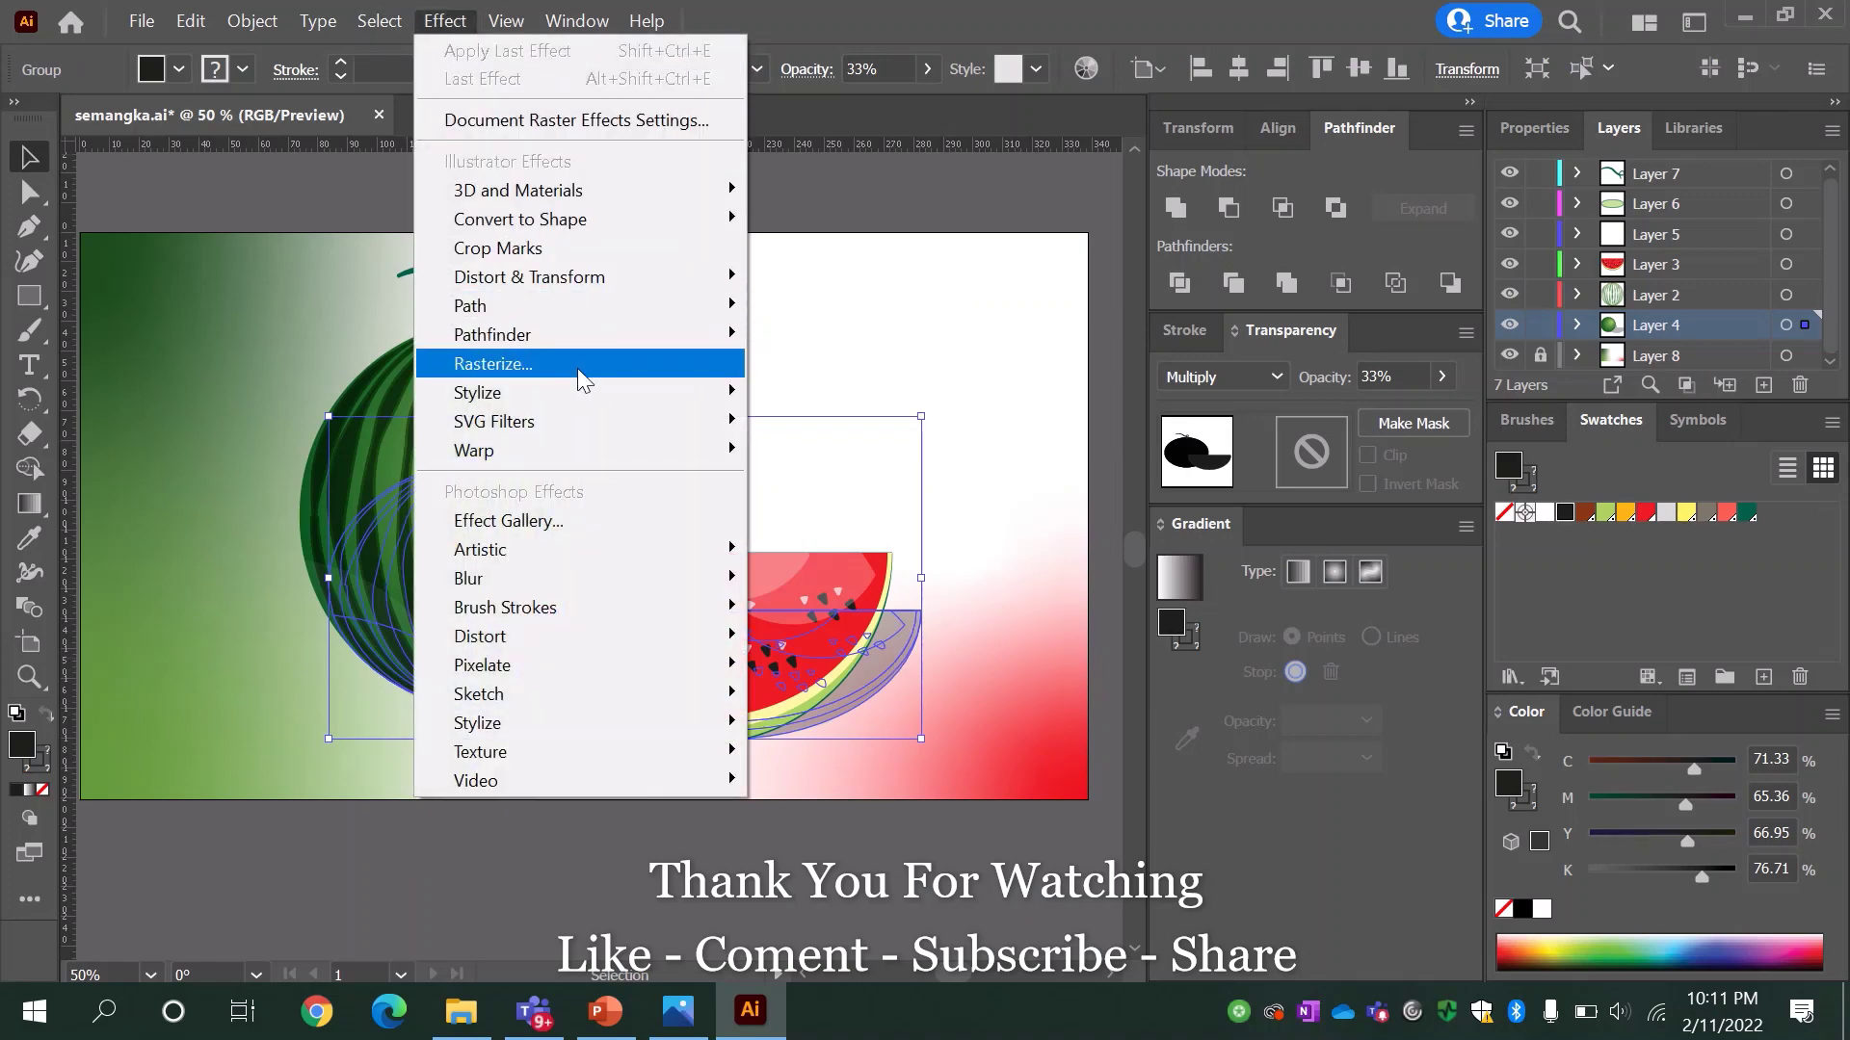
{"action": "mouse_move", "coordinate": [468, 578]}
{"action": "left_click", "coordinate": [796, 576]}
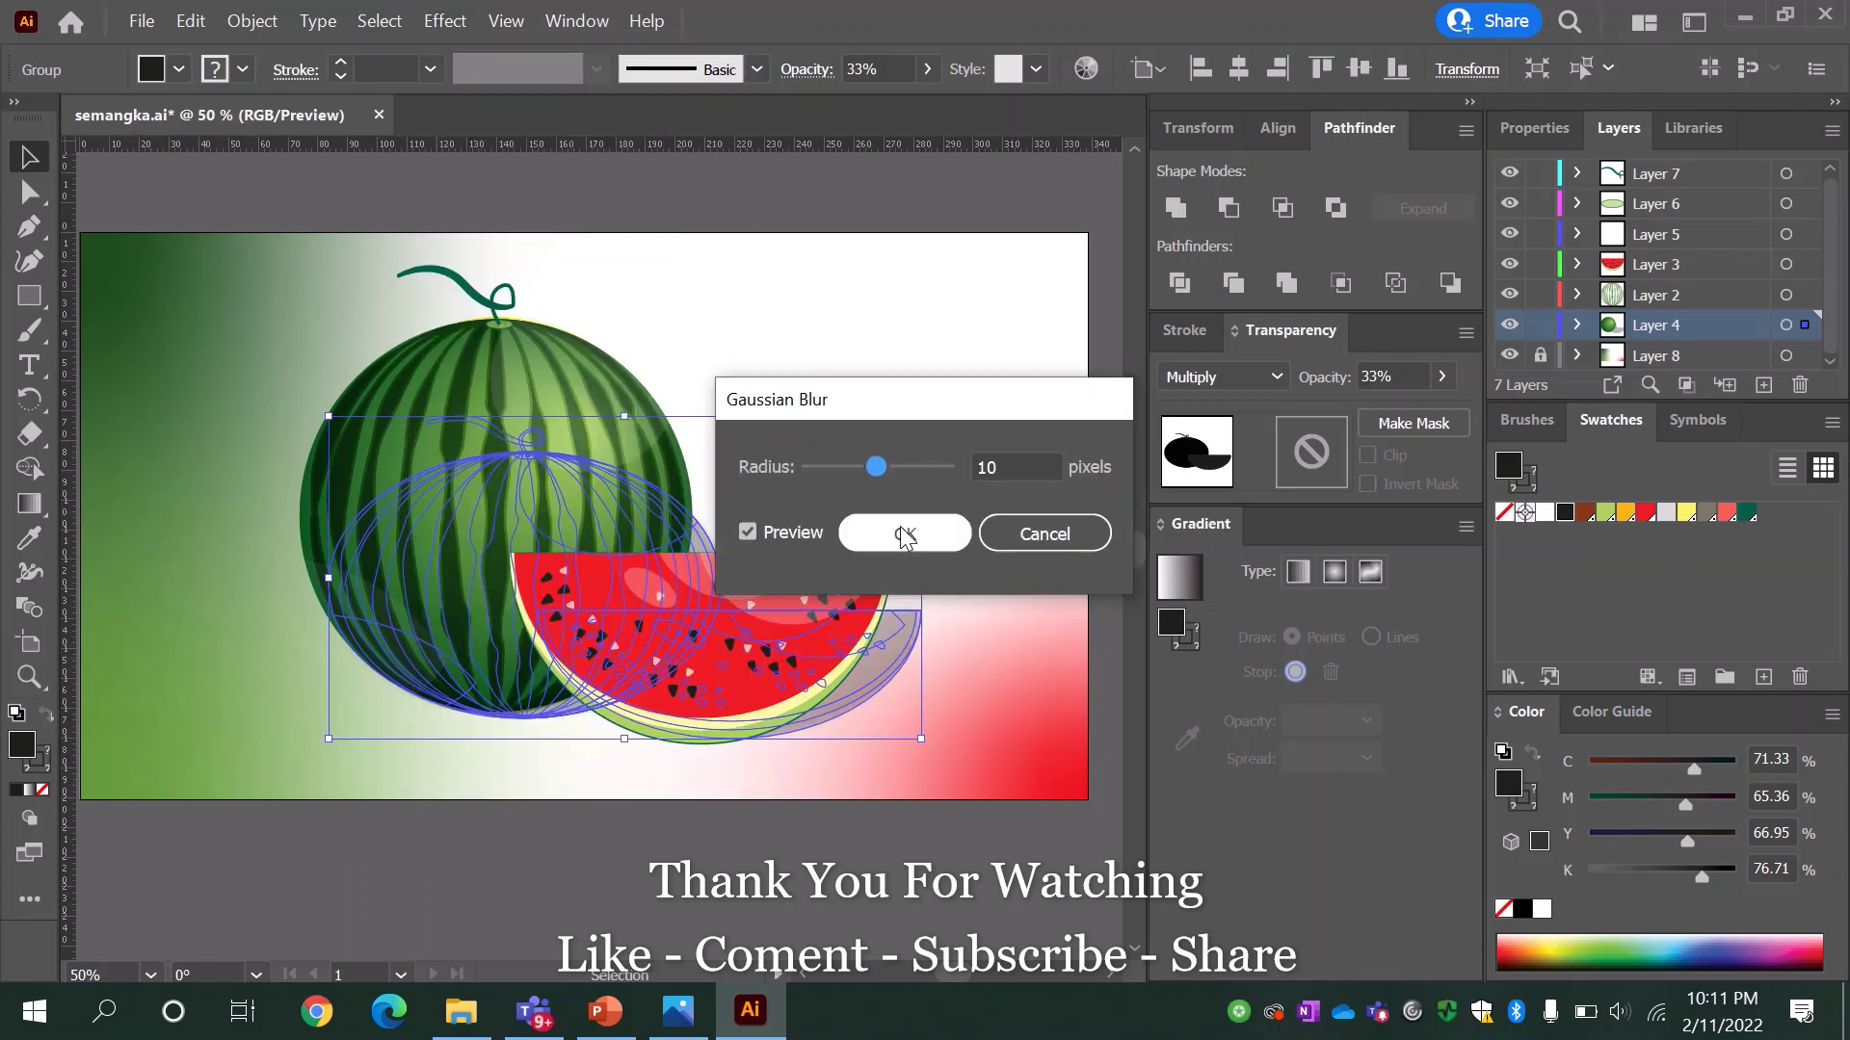
{"action": "left_click", "coordinate": [884, 535]}
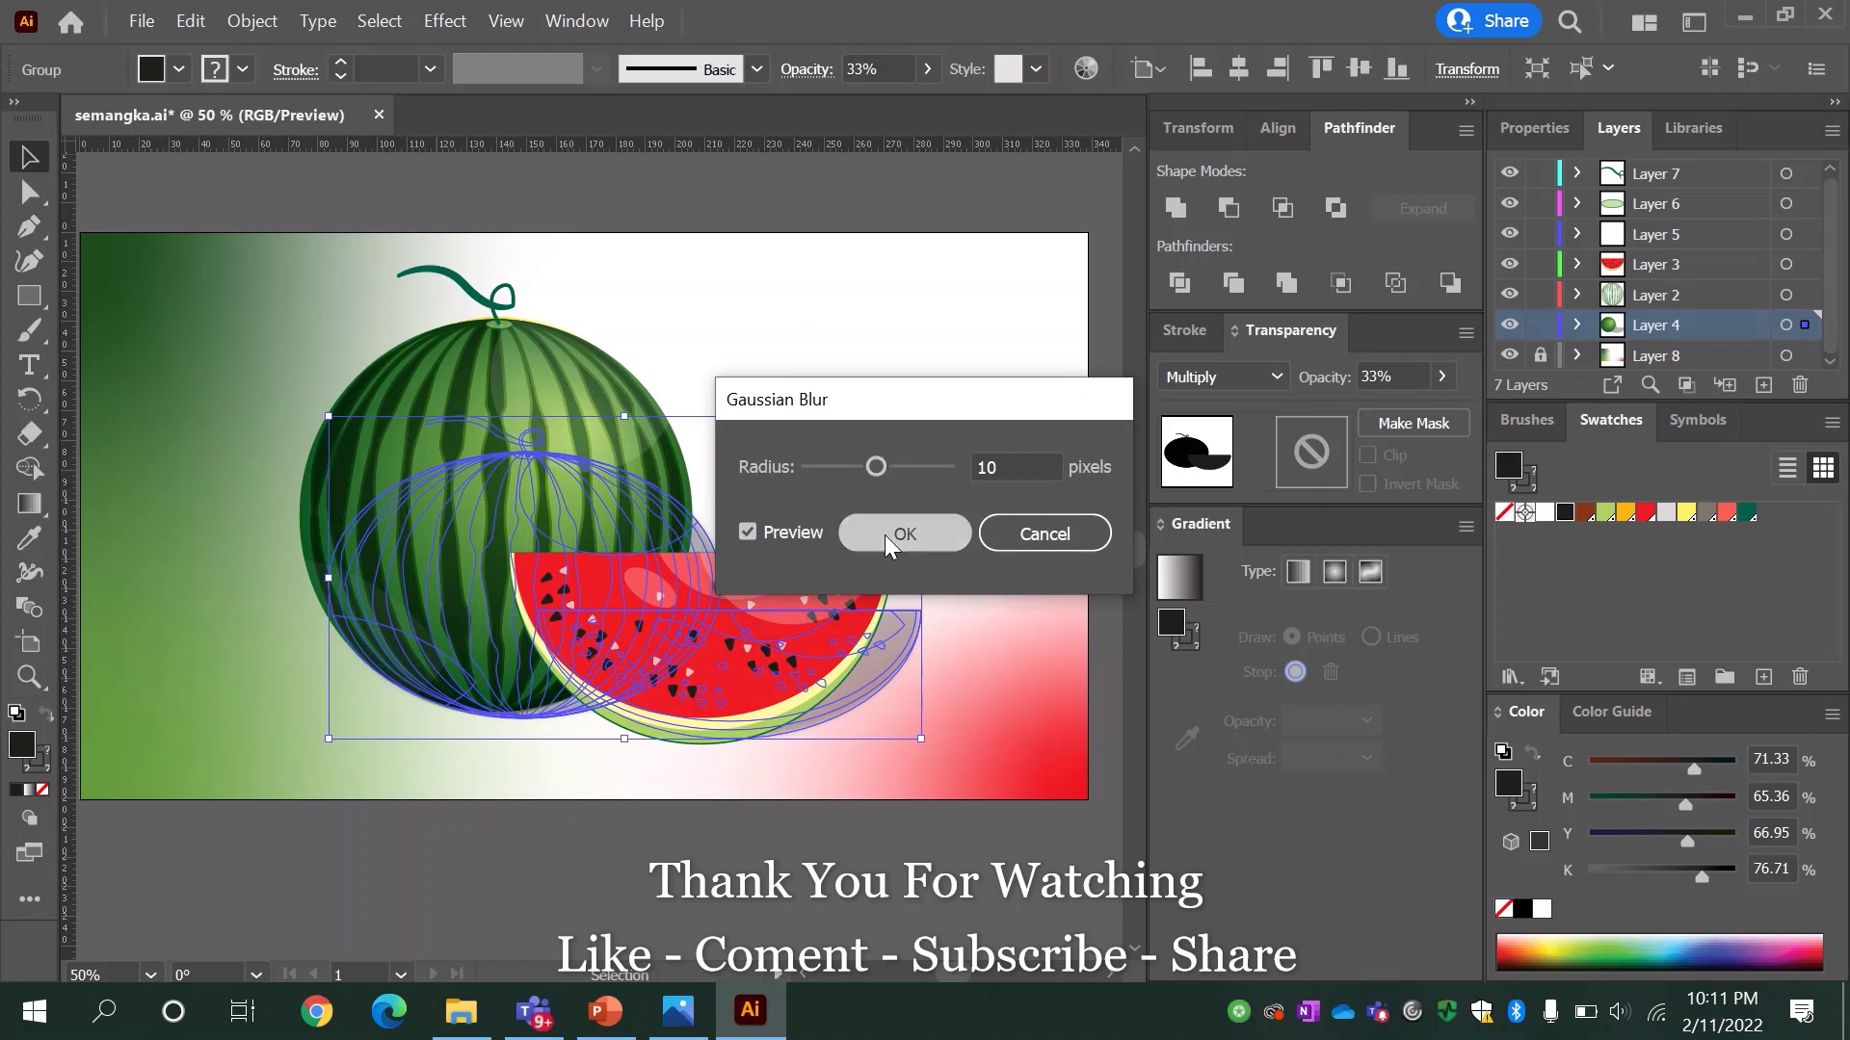
{"action": "left_click", "coordinate": [786, 194]}
{"action": "left_click", "coordinate": [905, 627]}
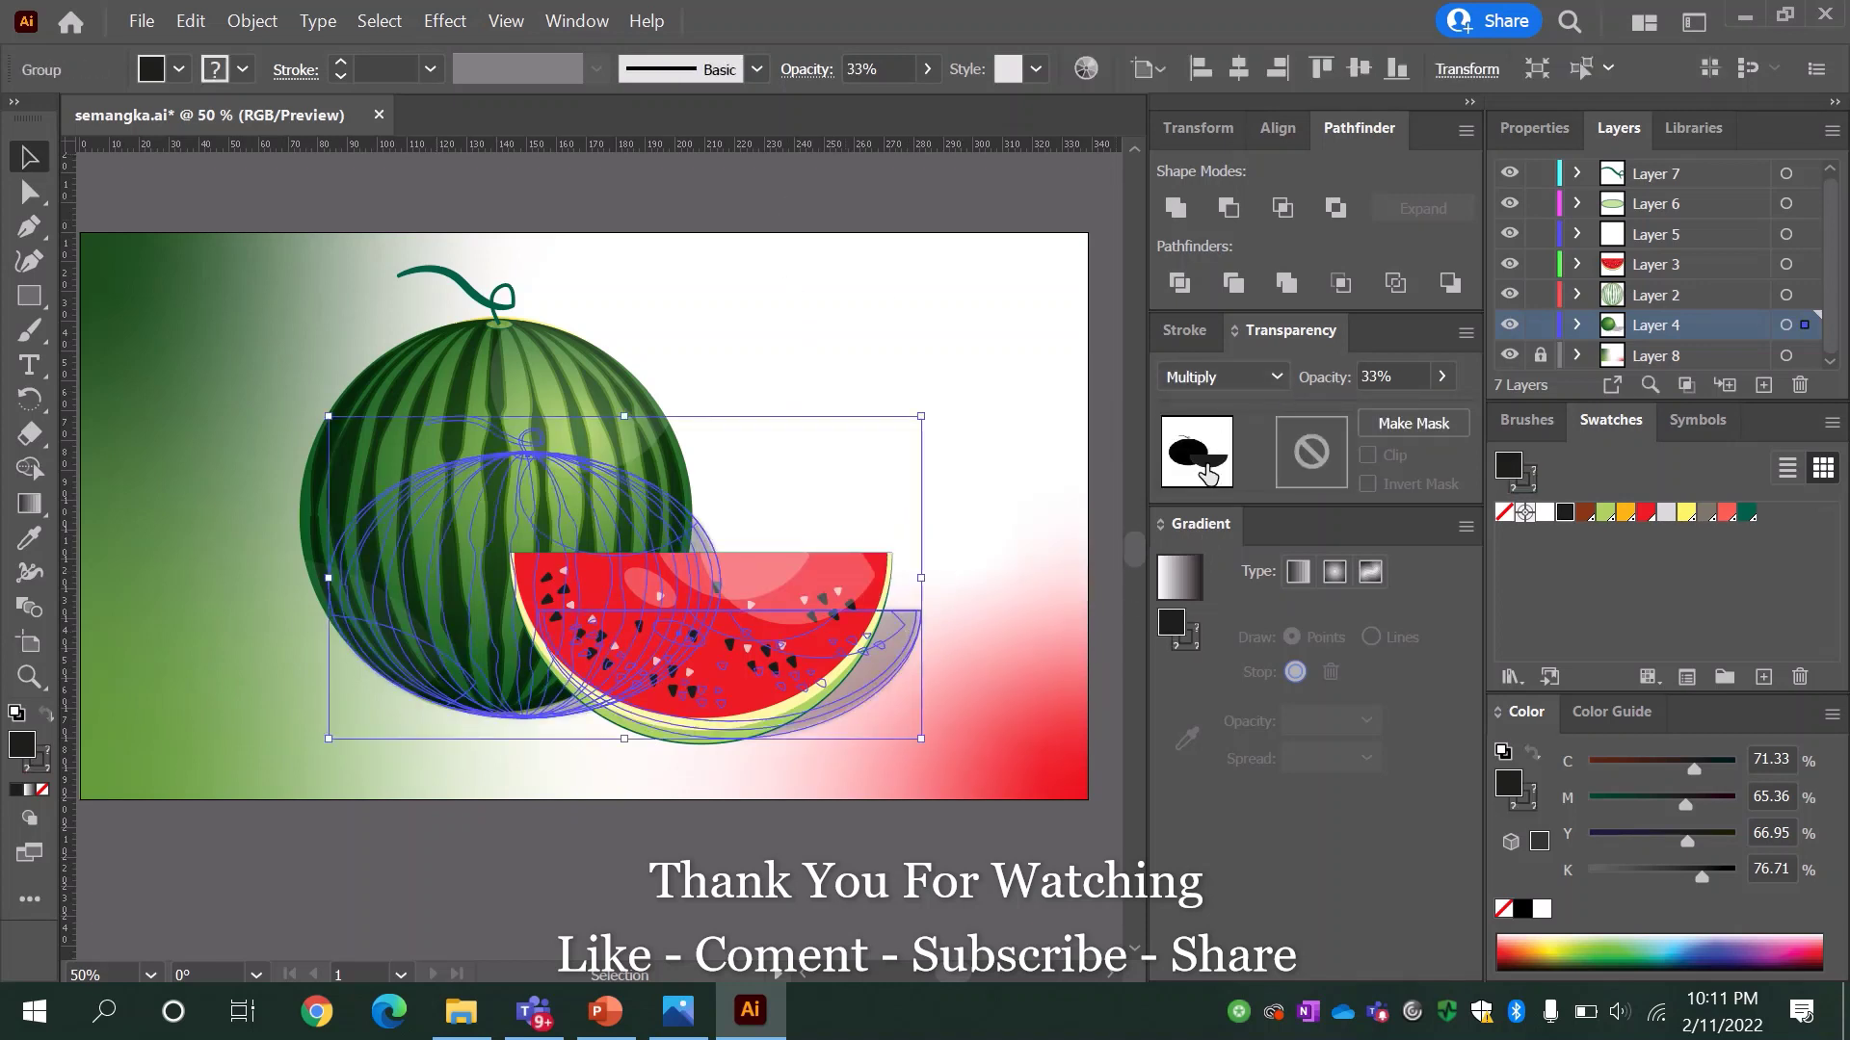
Step: Toggle Layer 4 to check, squash the shadow slightly flatter, and set its opacity to 20%
{"action": "left_click", "coordinate": [1508, 325]}
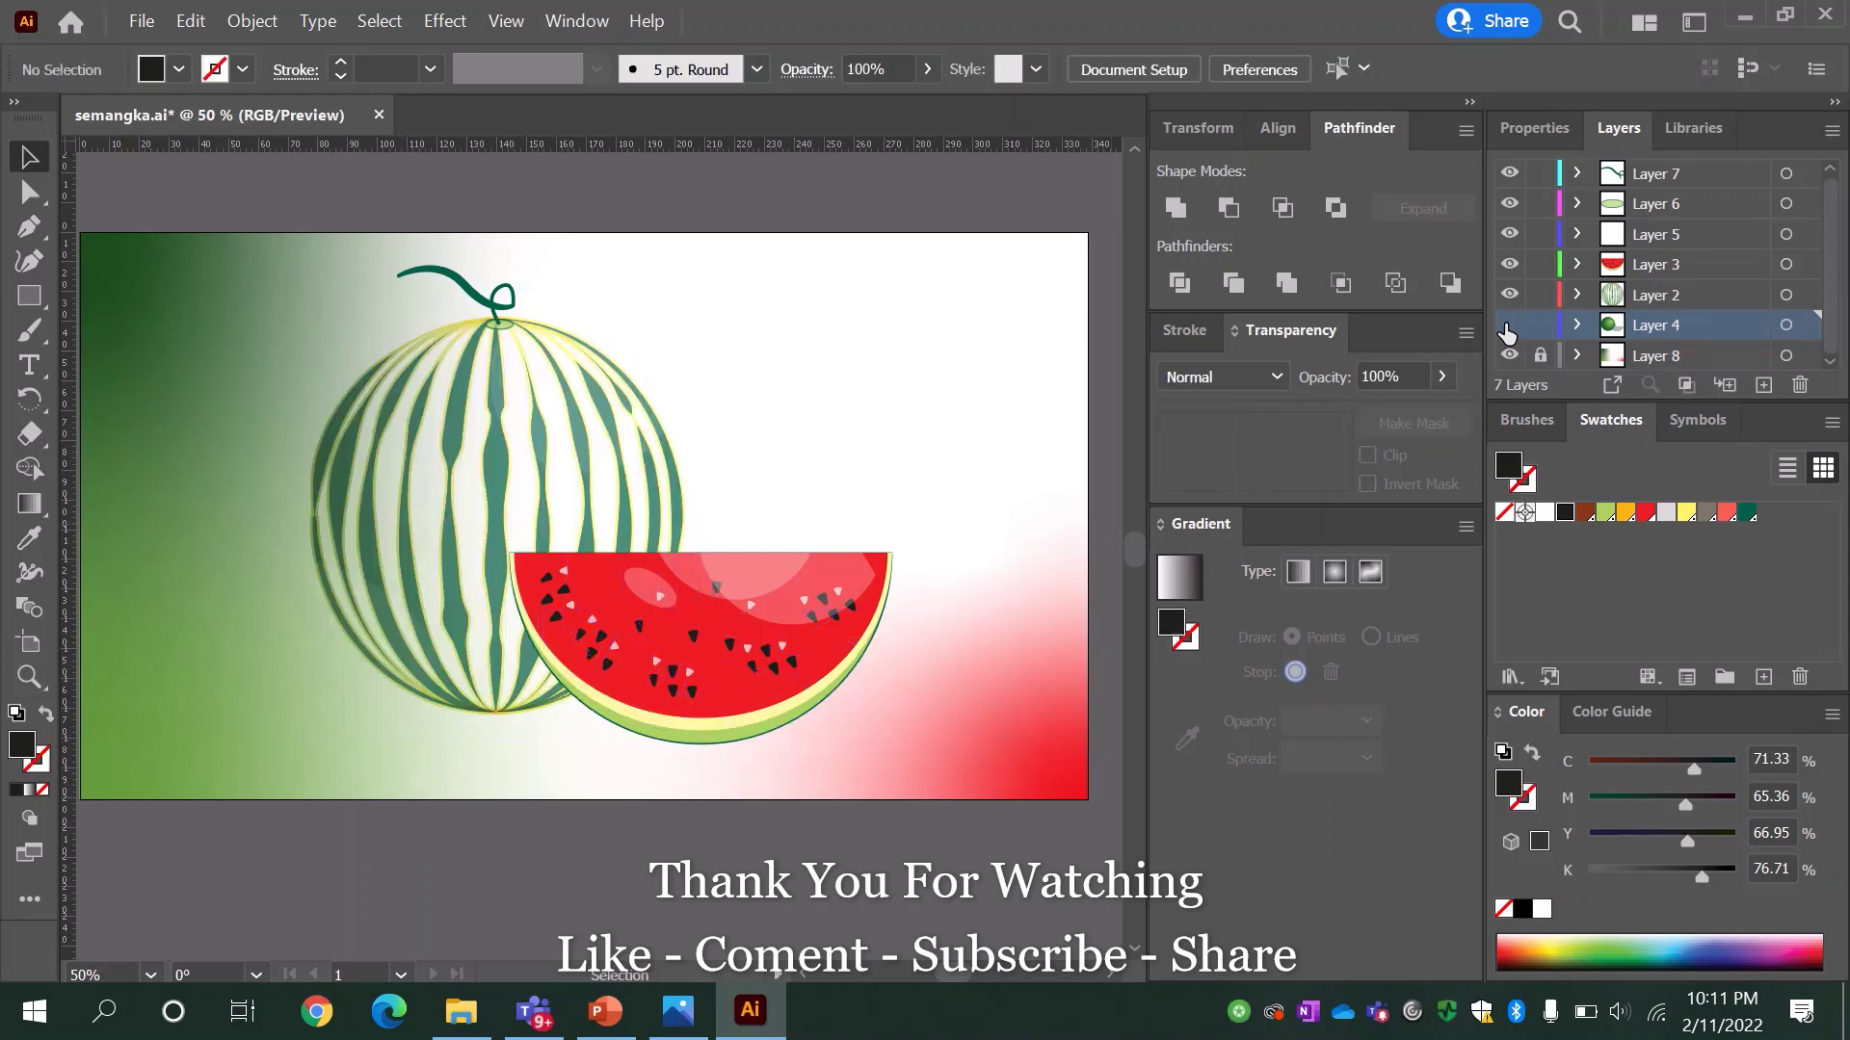
{"action": "left_click", "coordinate": [910, 636]}
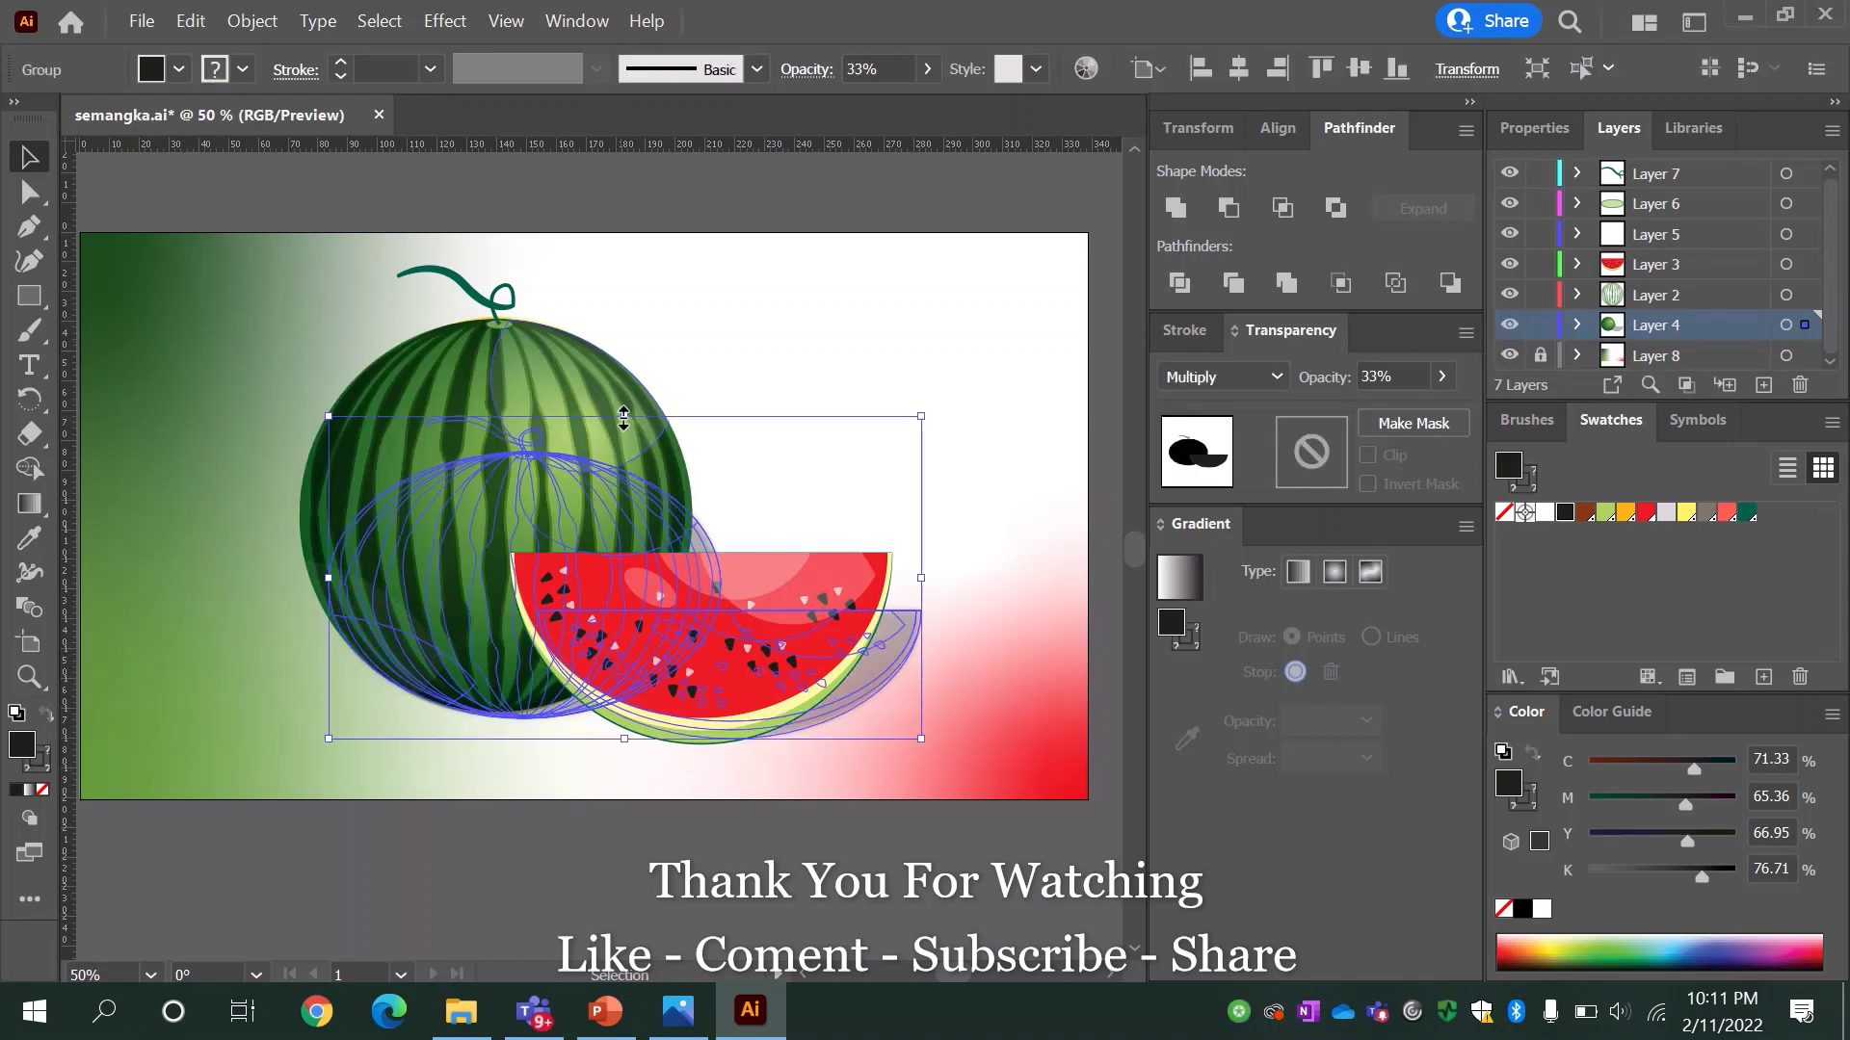
{"action": "left_click_drag", "start_coordinate": [625, 410], "coordinate": [630, 448]}
{"action": "left_click", "coordinate": [765, 208]}
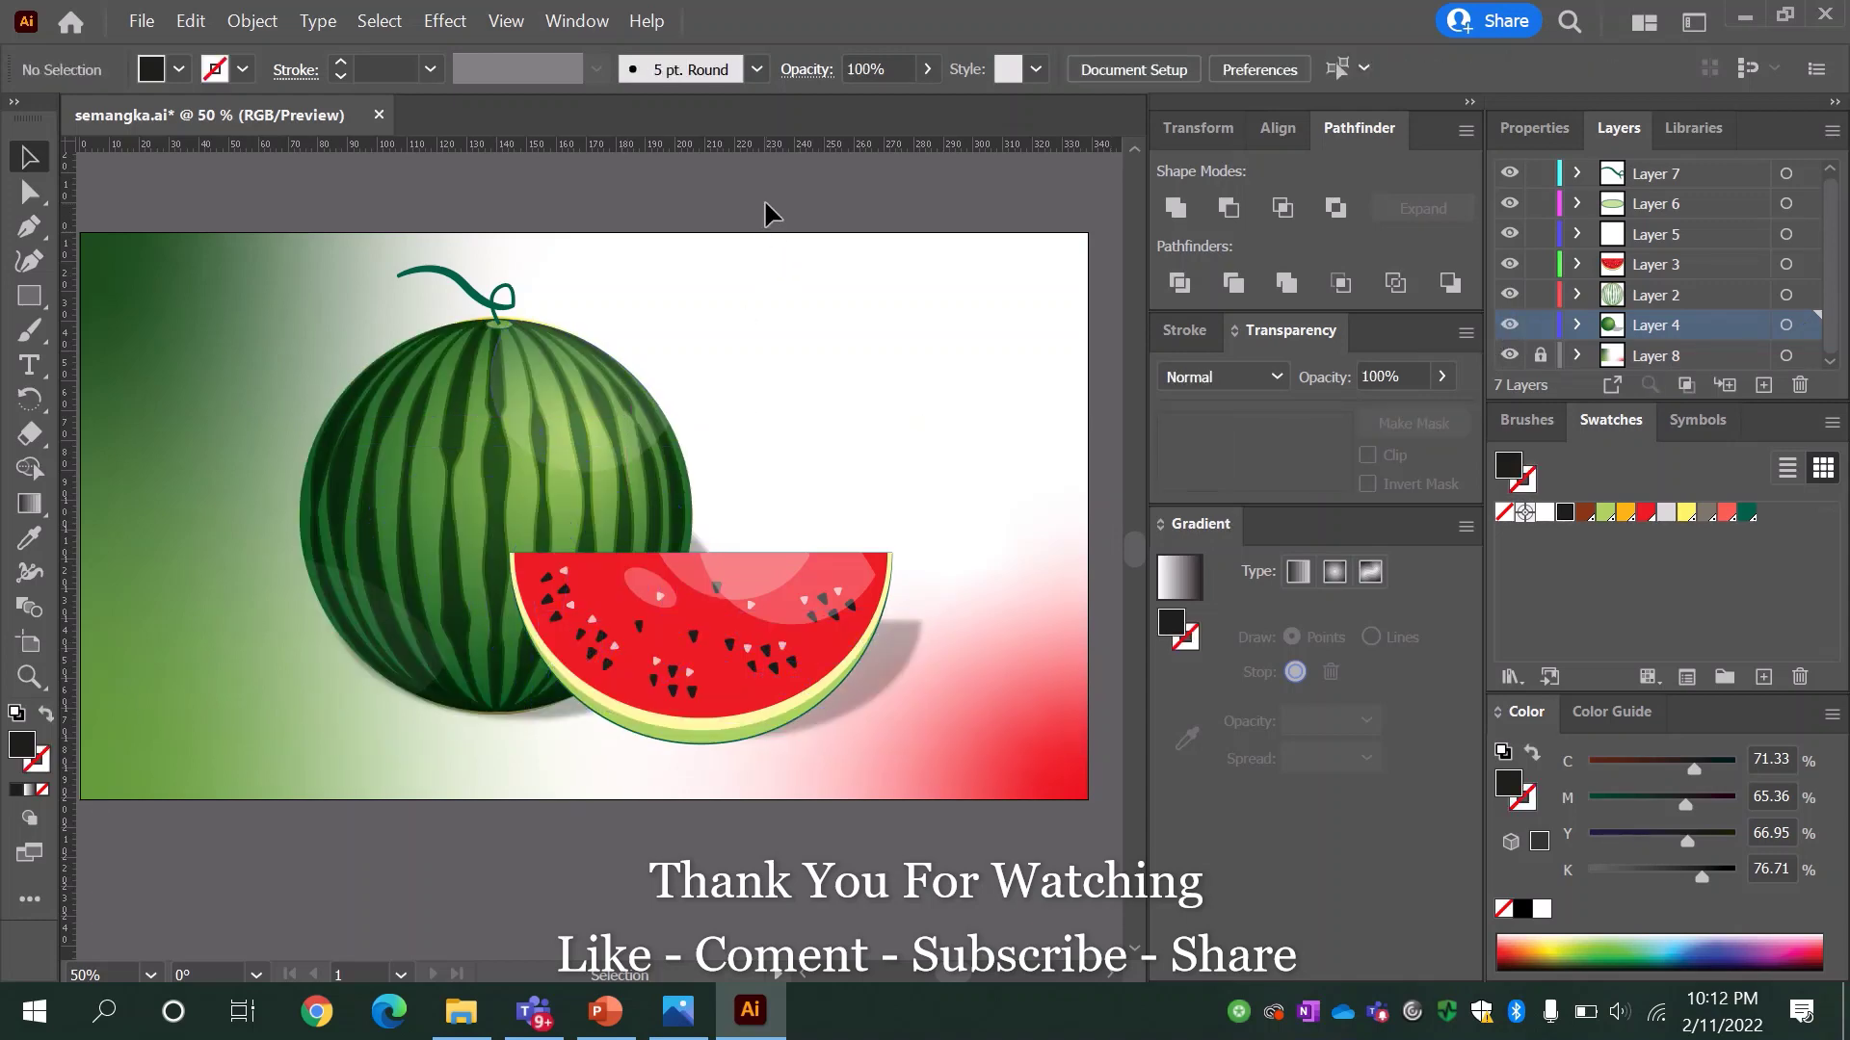
{"action": "left_click", "coordinate": [885, 670]}
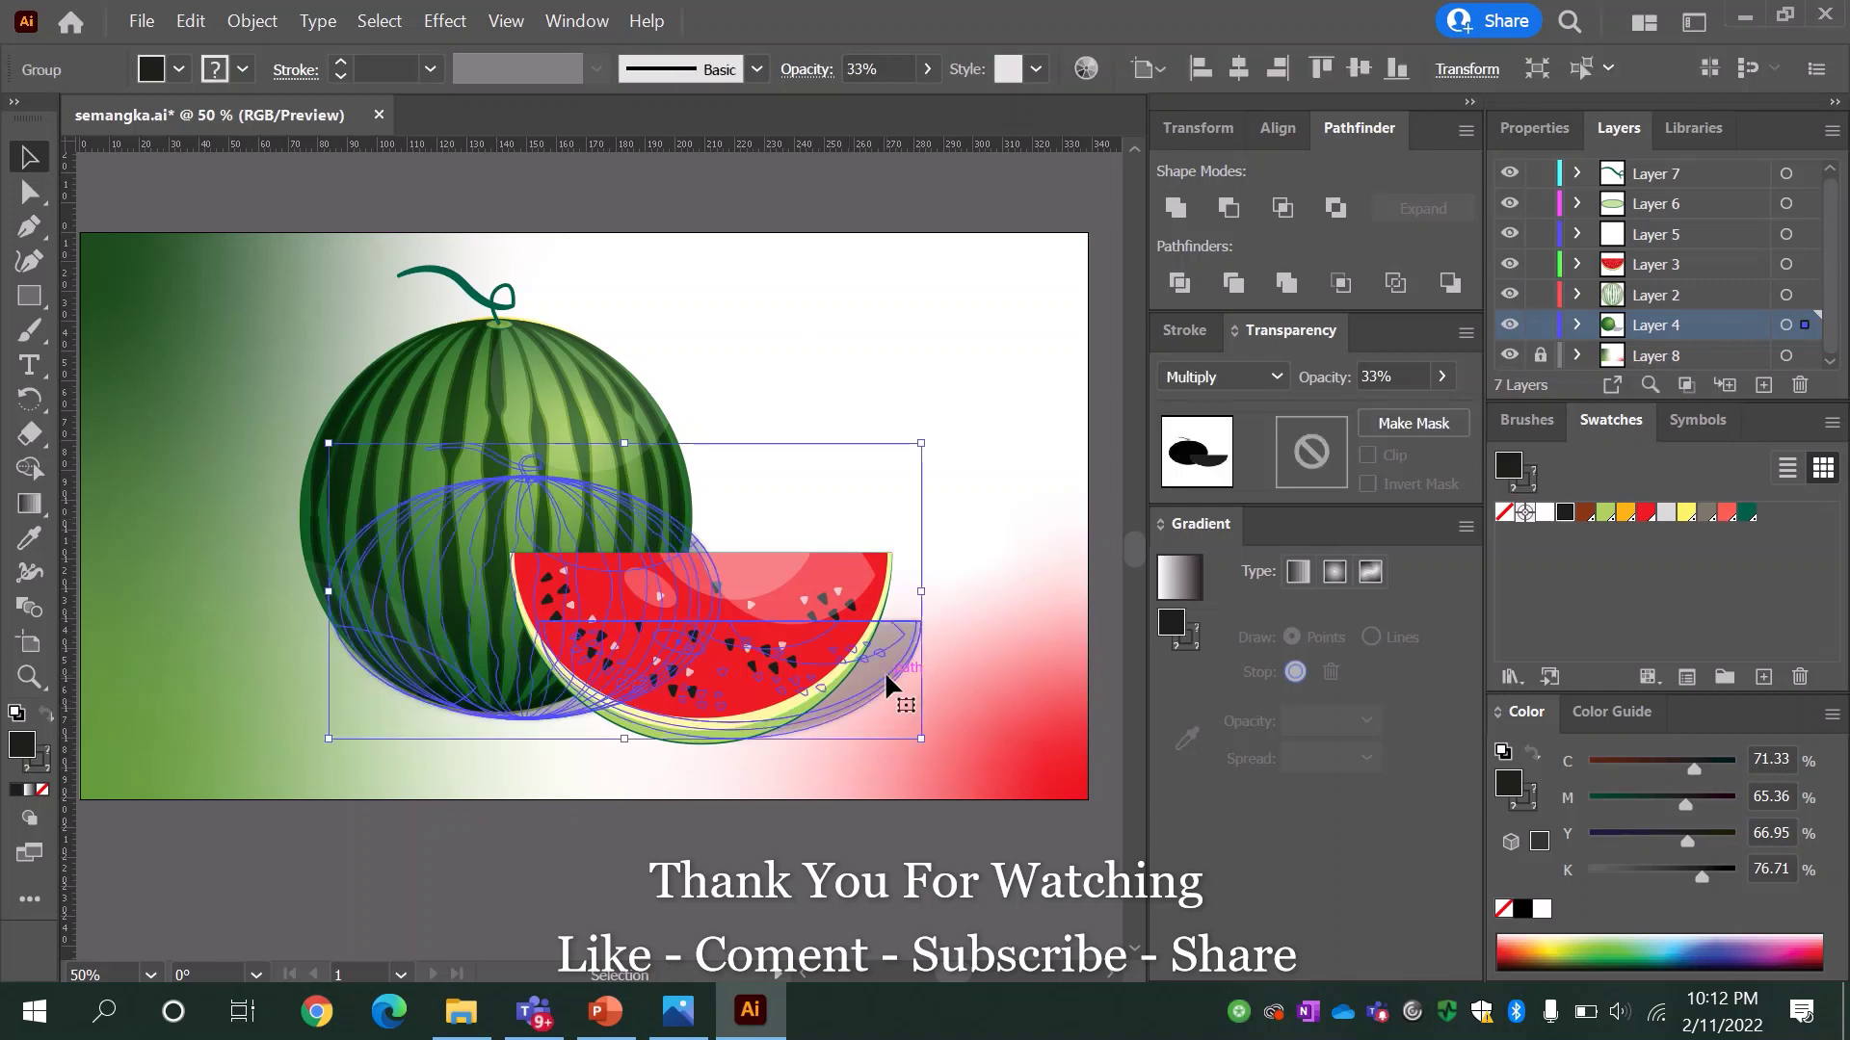
{"action": "left_click", "coordinate": [1441, 376]}
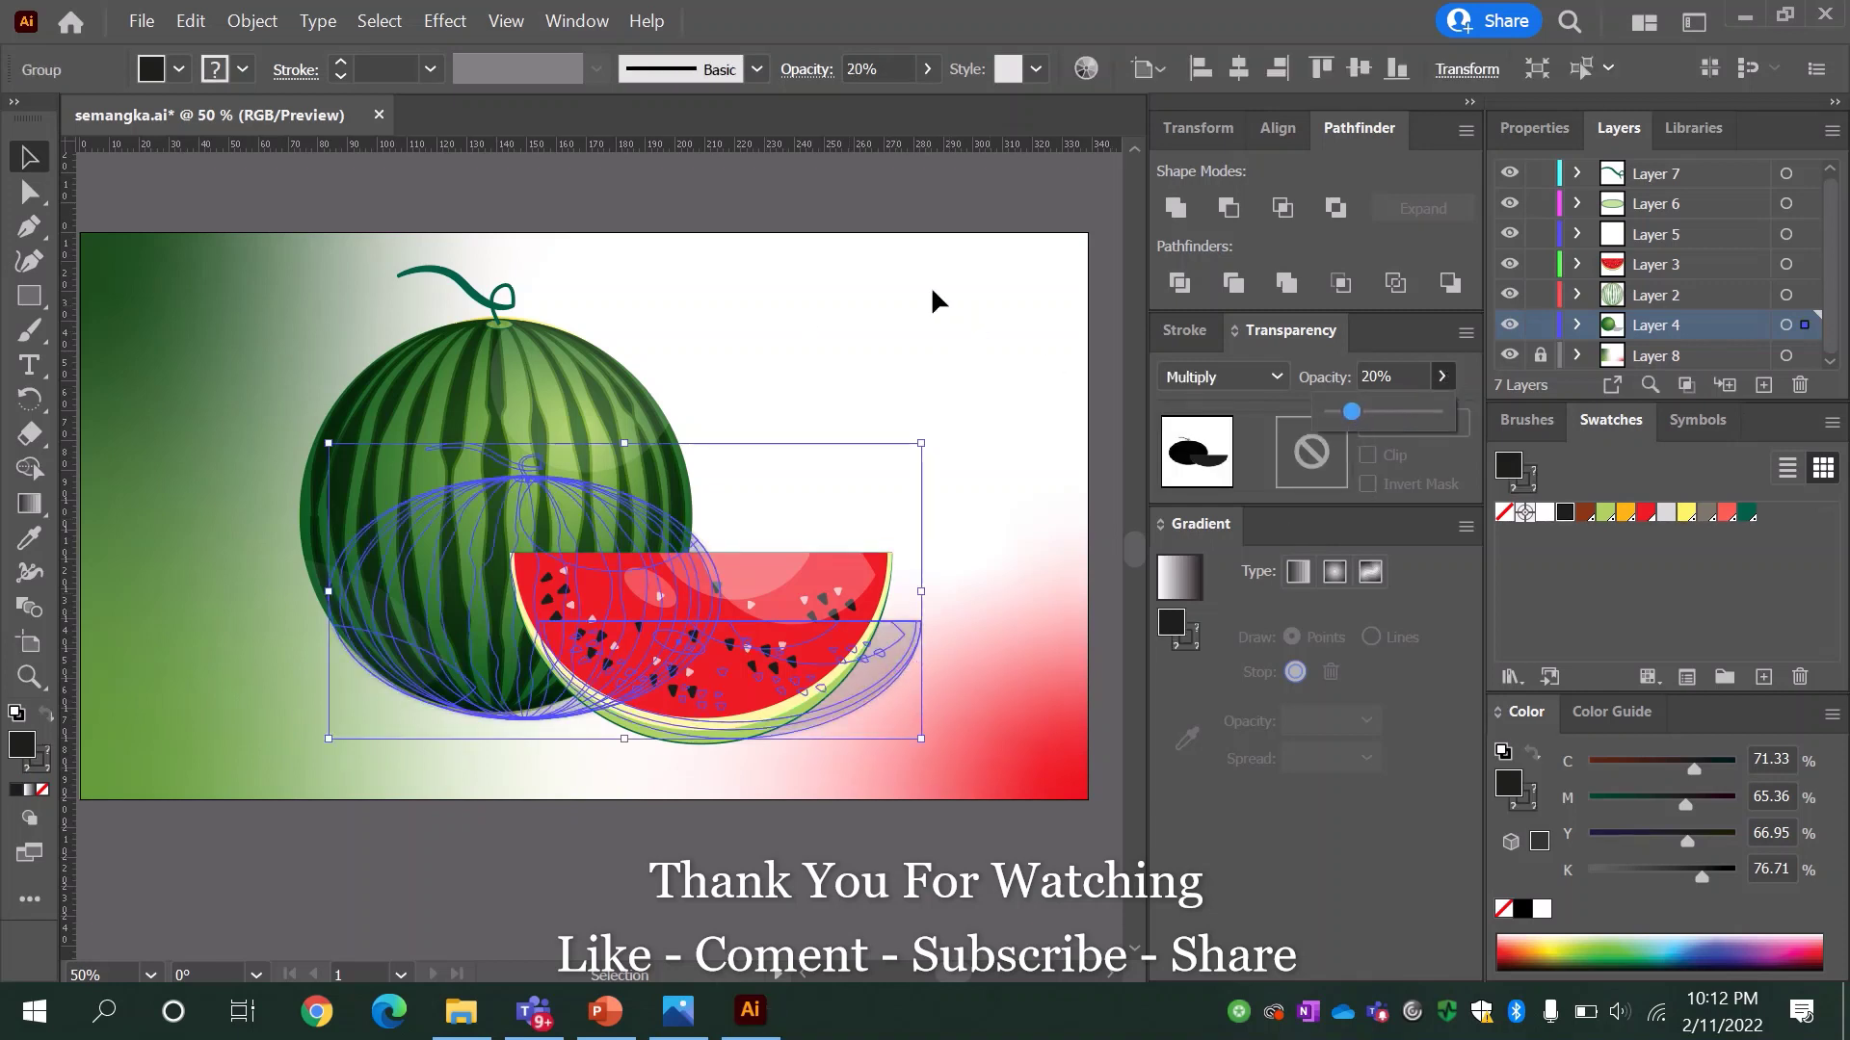
{"action": "left_click", "coordinate": [912, 205]}
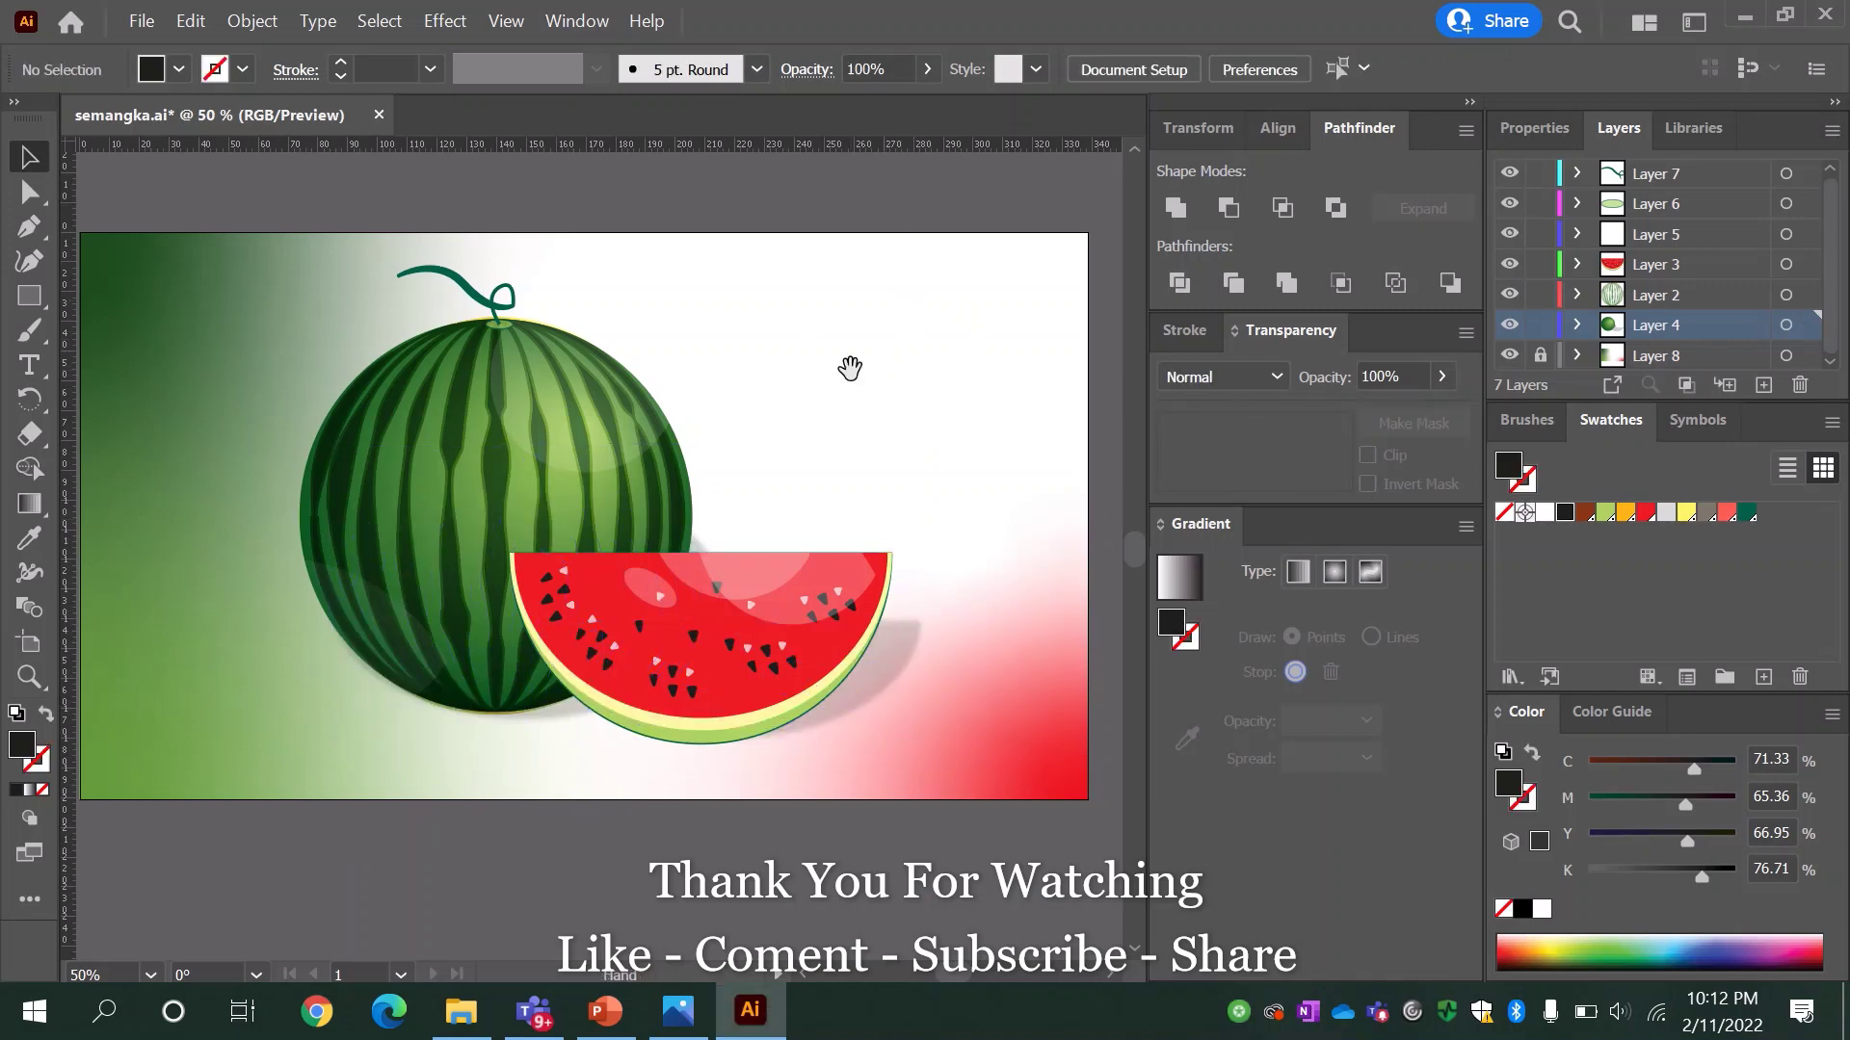